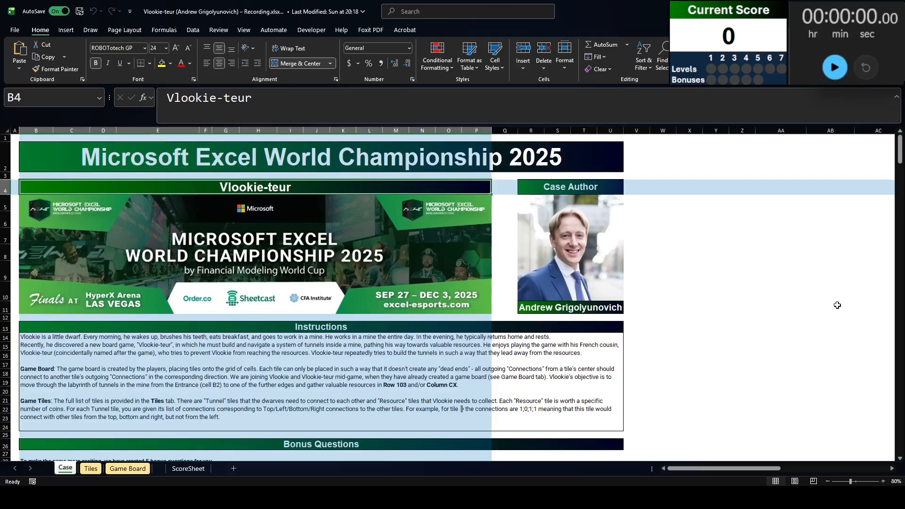
# Read the case instructions on the Case sheet and open the Game Board sheet
pyautogui.click(451, 352)
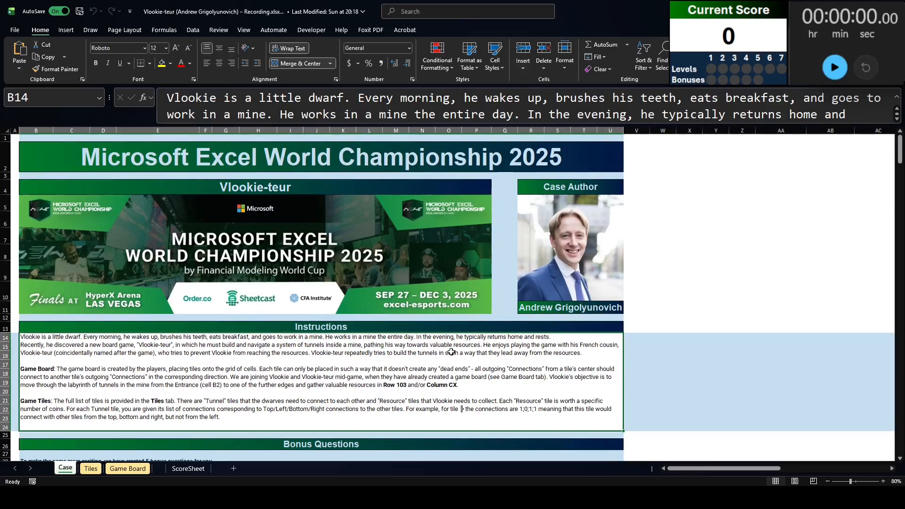
pyautogui.scroll(-2, 452, 352)
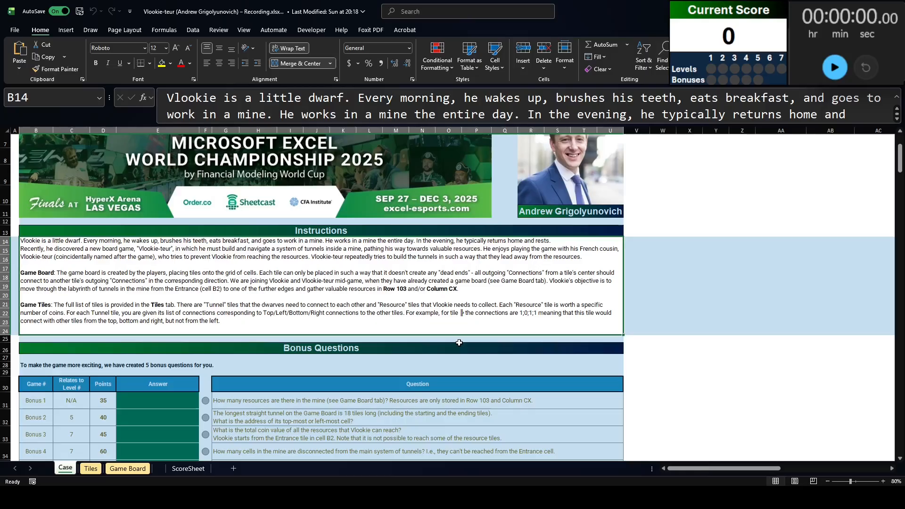
pyautogui.hotkey('ctrl', 'pagedown')
pyautogui.hotkey('ctrl', 'pagedown')
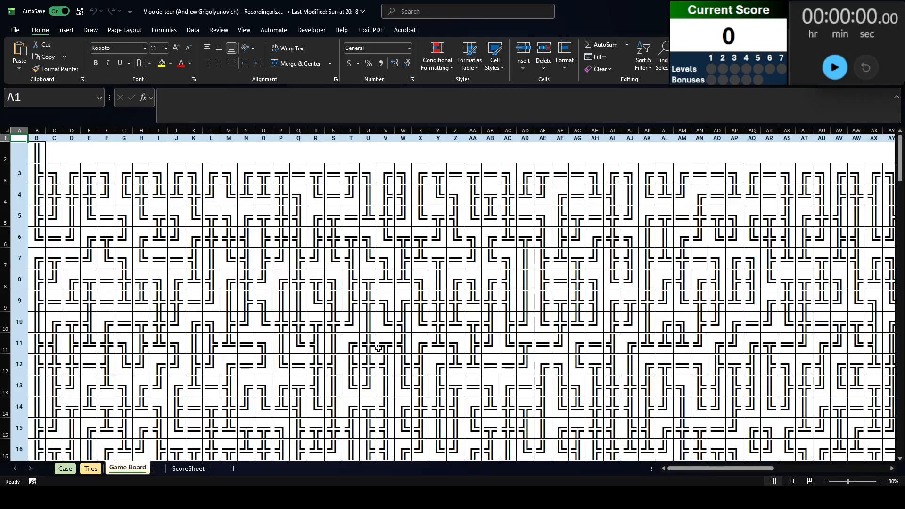
# Select the whole game board through CX103 and zoom the view to fit it for an overview
pyautogui.hotkey('ctrl', 'shift', 'Down')
pyautogui.hotkey('ctrl', 'shift', 'Down')
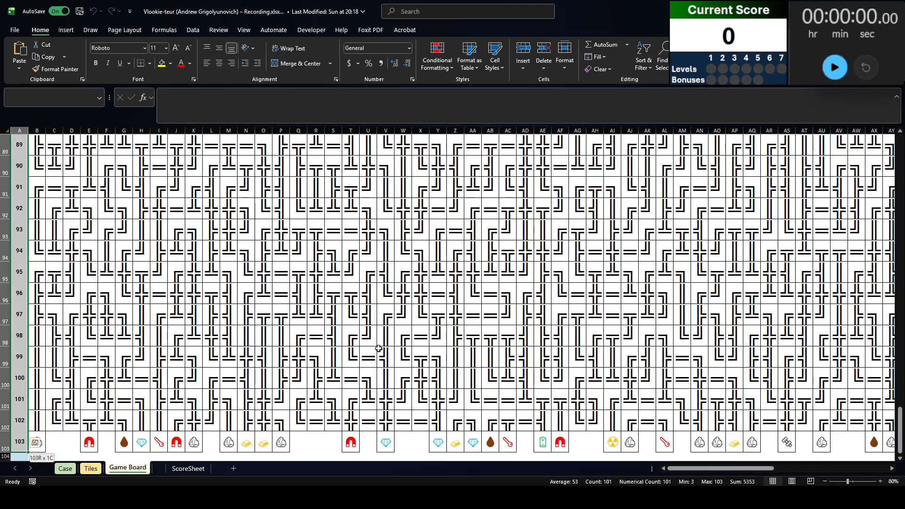
pyautogui.moveTo(722, 468); pyautogui.dragTo(836, 468)
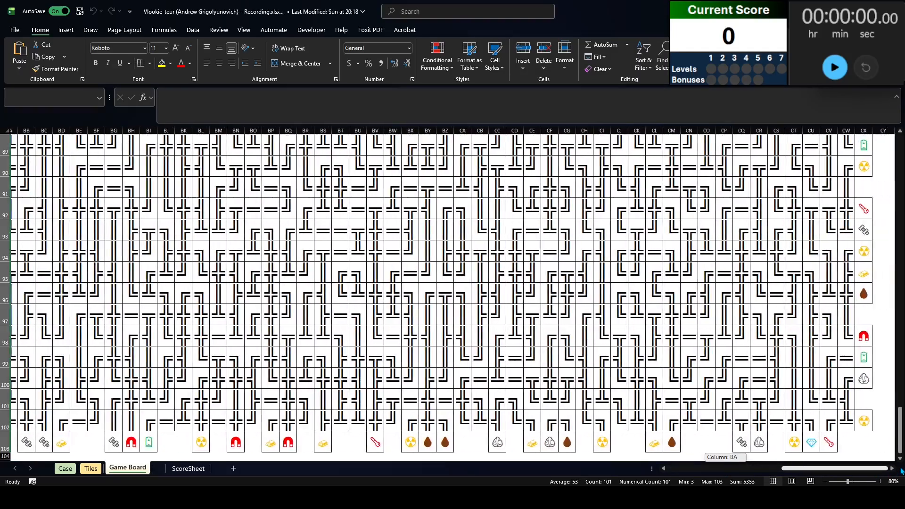
pyautogui.keyDown('shift'); pyautogui.click(864, 438); pyautogui.keyUp('shift')
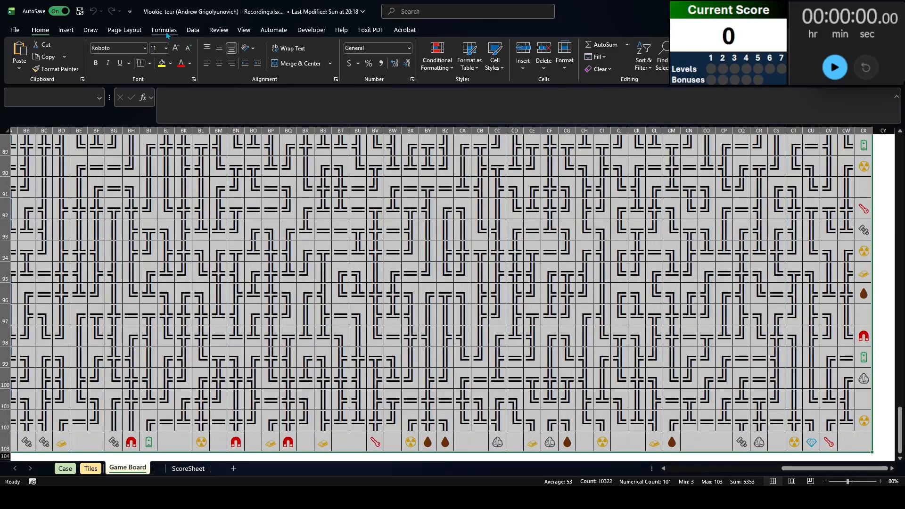
pyautogui.click(243, 30)
pyautogui.click(455, 57)
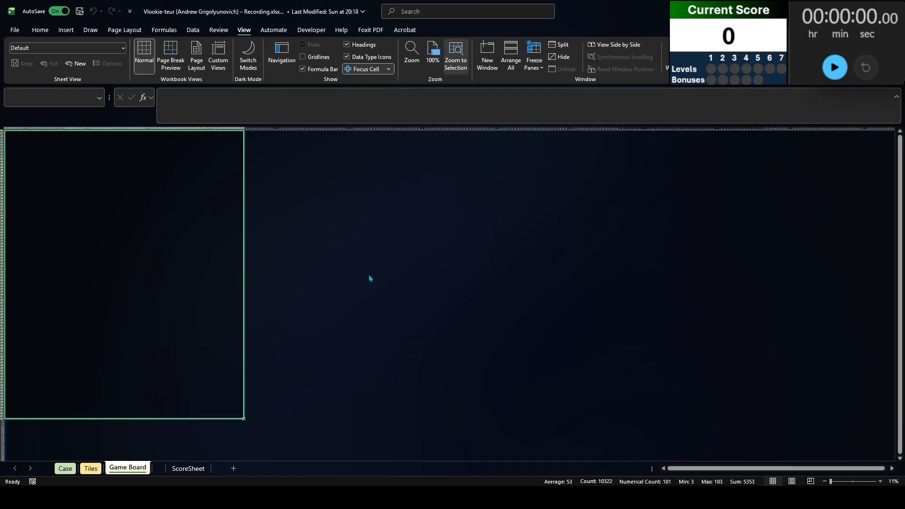
pyautogui.click(280, 321)
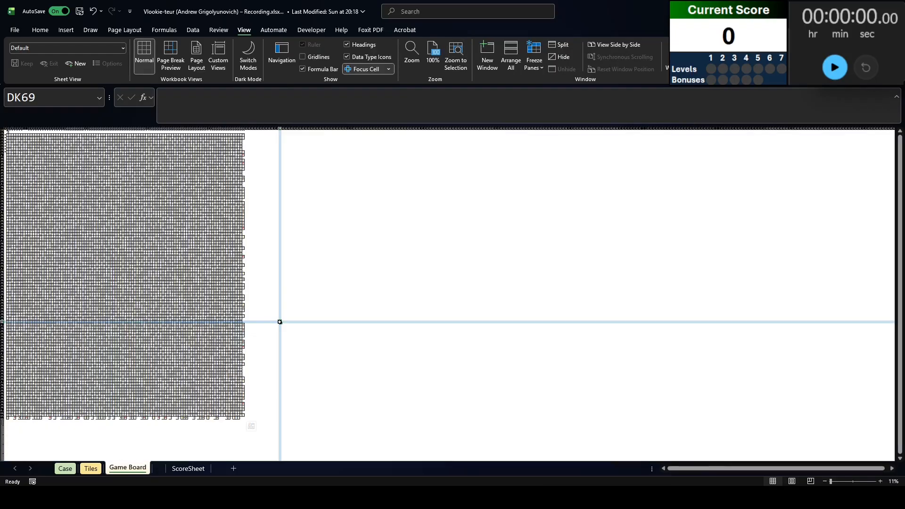
pyautogui.click(289, 370)
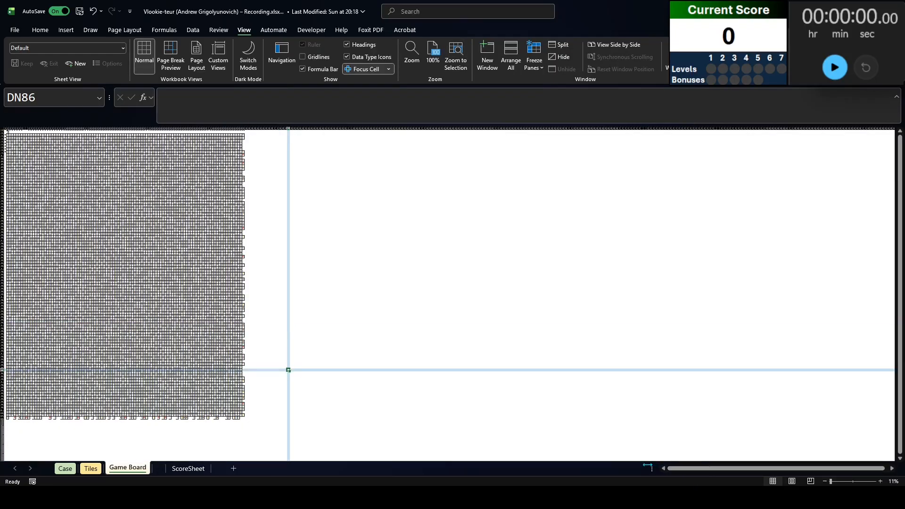
# Lengthen the horizontal scrollbar and set the Game Board sheet's zoom to 100%
pyautogui.moveTo(652, 468); pyautogui.dragTo(292, 468)
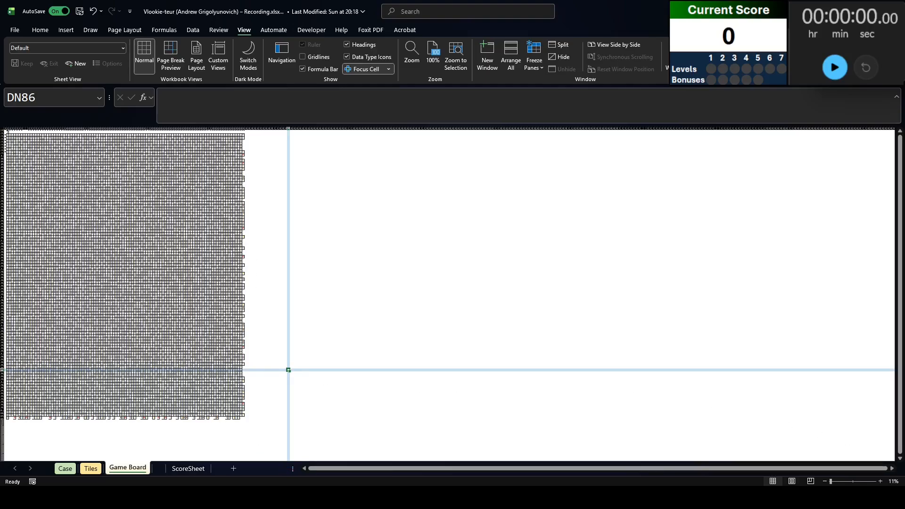
pyautogui.click(894, 481)
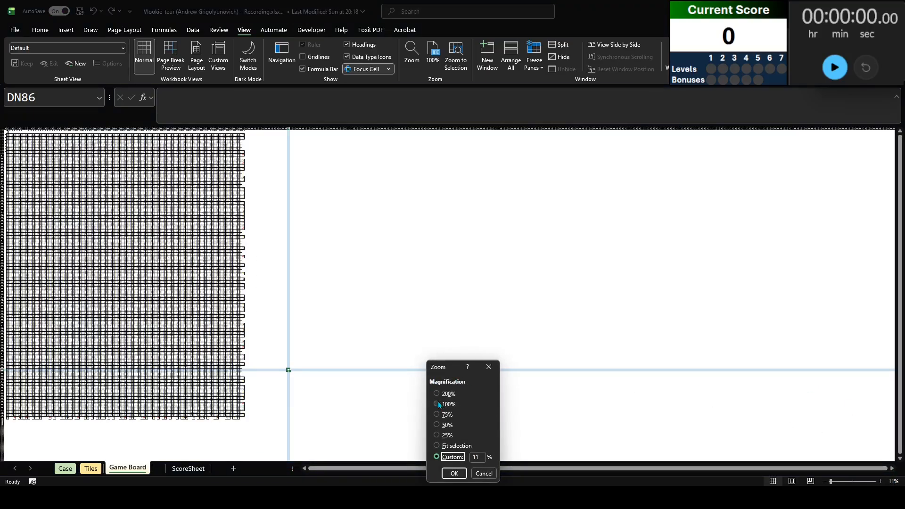
pyautogui.click(438, 405)
pyautogui.click(454, 474)
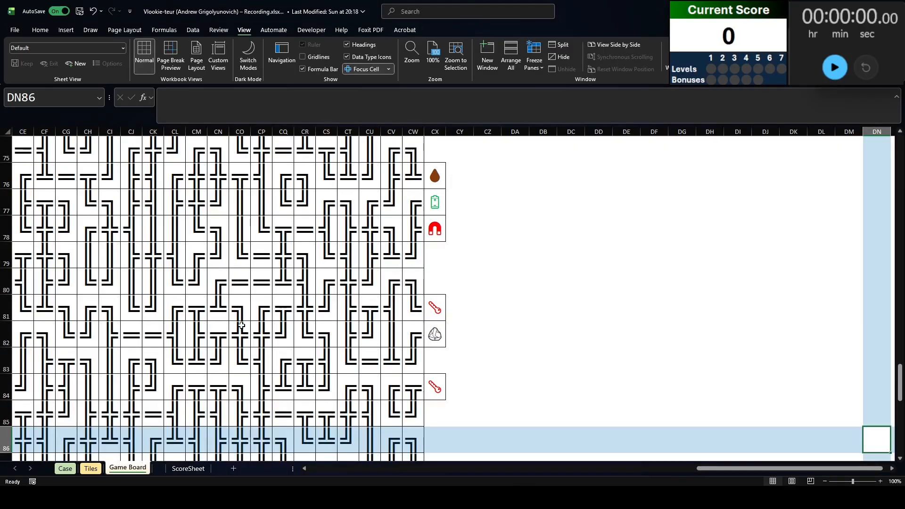
# Examine how tunnel tiles connect on the upper part of the board, tracing a path up column AE and across to AC5
pyautogui.scroll(3, 241, 325)
pyautogui.click(254, 322)
pyautogui.hotkey('ctrl', 'Left')
pyautogui.hotkey('ctrl', 'Up')
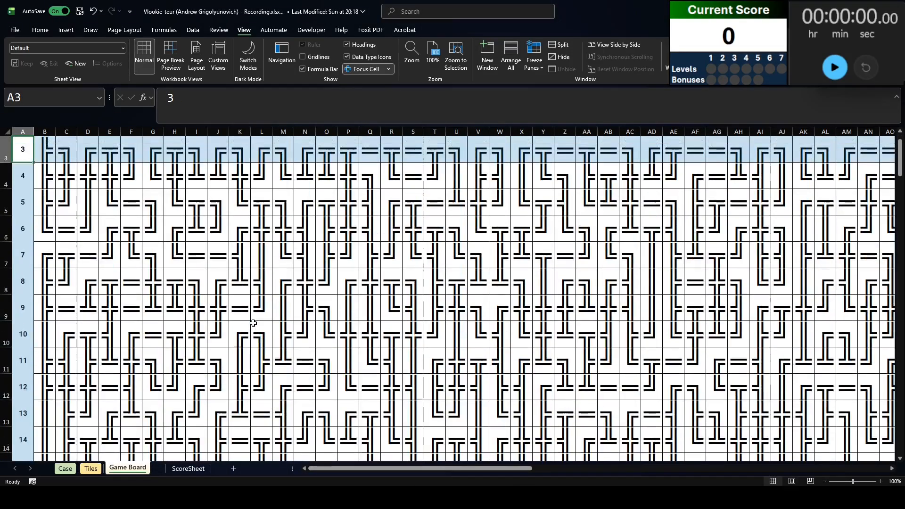
pyautogui.click(322, 286)
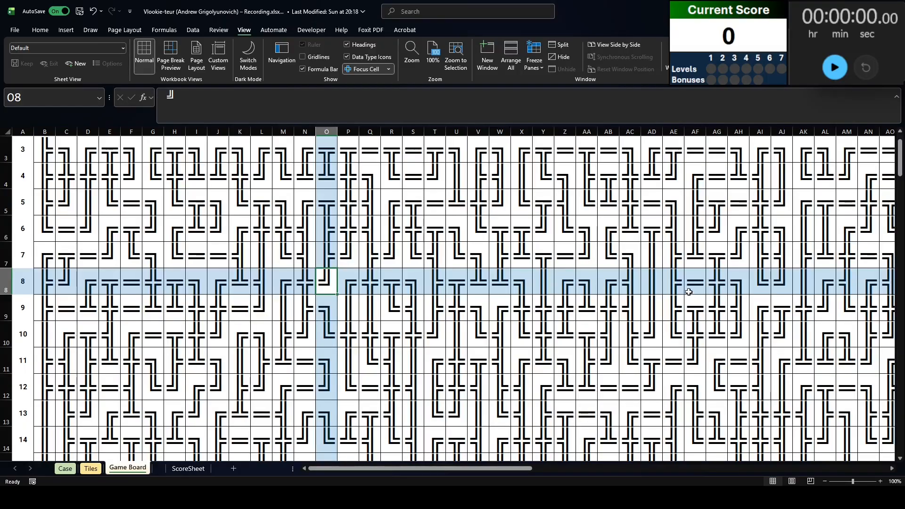
pyautogui.click(688, 292)
pyautogui.click(673, 285)
pyautogui.click(673, 255)
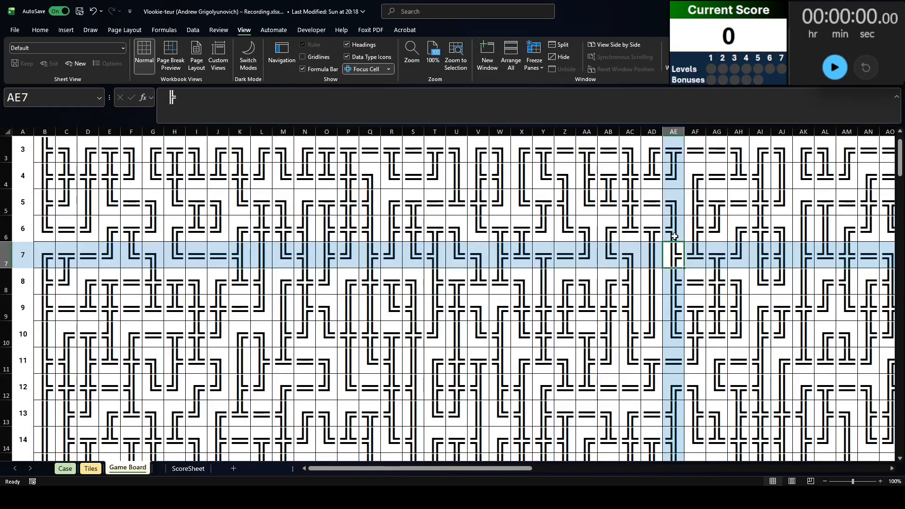
pyautogui.click(675, 236)
pyautogui.click(673, 207)
pyautogui.click(653, 204)
pyautogui.click(634, 203)
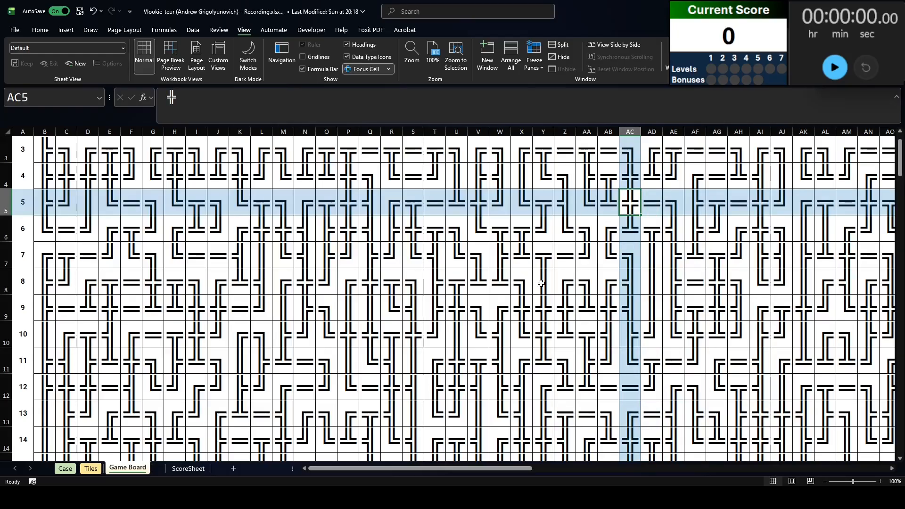
# Inspect the resource tiles along row 103 and column CX, and select the entrance tile in B2
pyautogui.moveTo(899, 160); pyautogui.dragTo(899, 452)
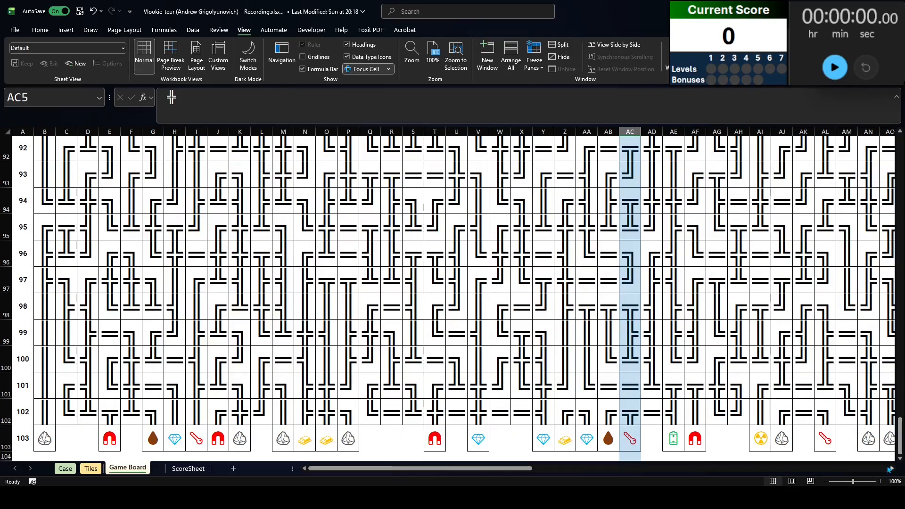
pyautogui.click(2, 438)
pyautogui.moveTo(351, 468); pyautogui.dragTo(792, 470)
pyautogui.hotkey('ctrl', 'Home')
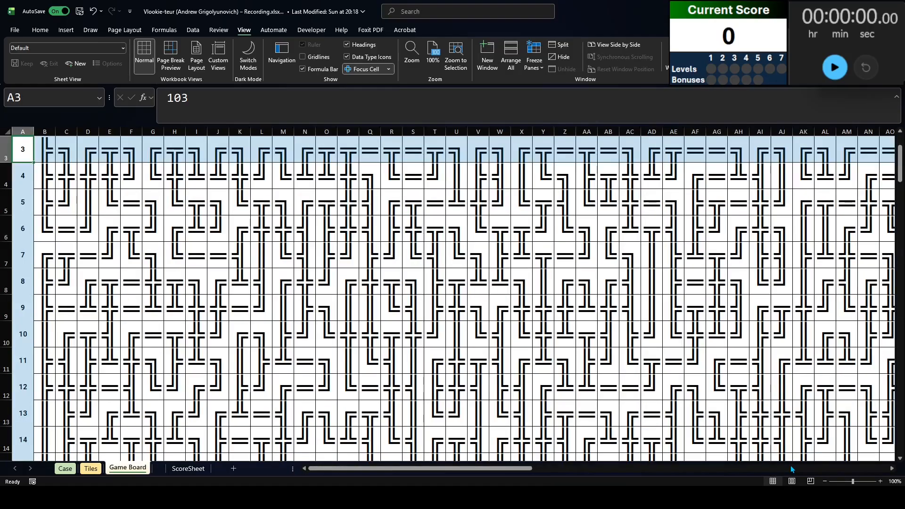
pyautogui.hotkey('ctrl', 'Up')
pyautogui.press('Right')
pyautogui.press('Down')
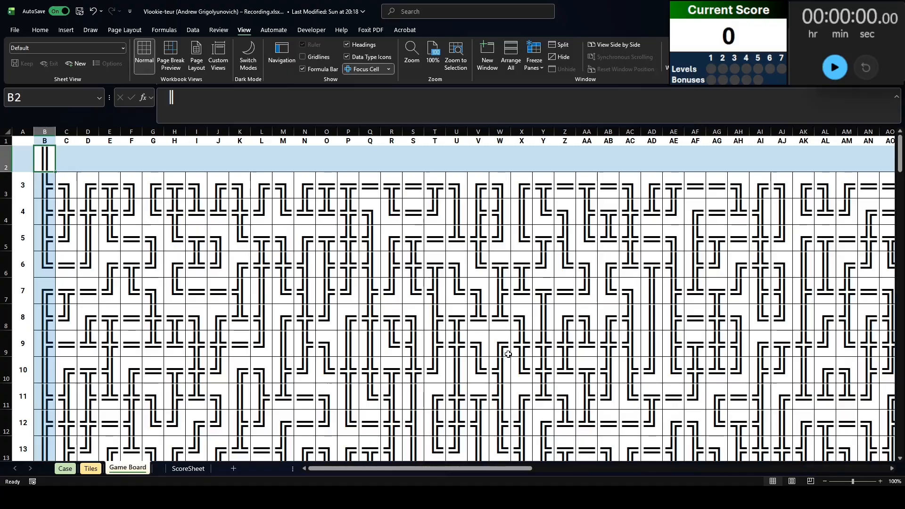
# Review the tile symbols, connections and coin values in the Tunnel Tiles and Resource Tiles lists on the Tiles sheet
pyautogui.click(91, 468)
pyautogui.moveTo(29, 157); pyautogui.dragTo(125, 448)
pyautogui.moveTo(252, 155); pyautogui.dragTo(264, 399)
pyautogui.moveTo(36, 209); pyautogui.dragTo(40, 436)
pyautogui.moveTo(240, 211); pyautogui.dragTo(241, 403)
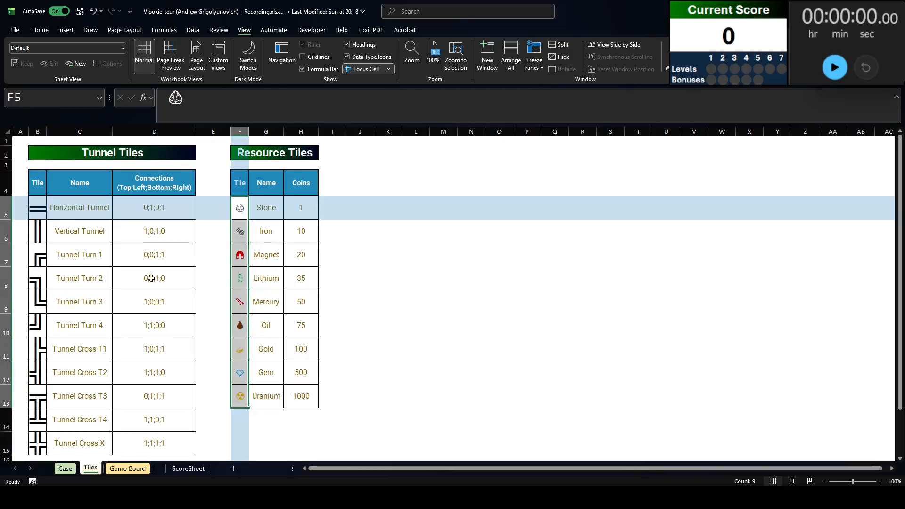
pyautogui.click(18, 141)
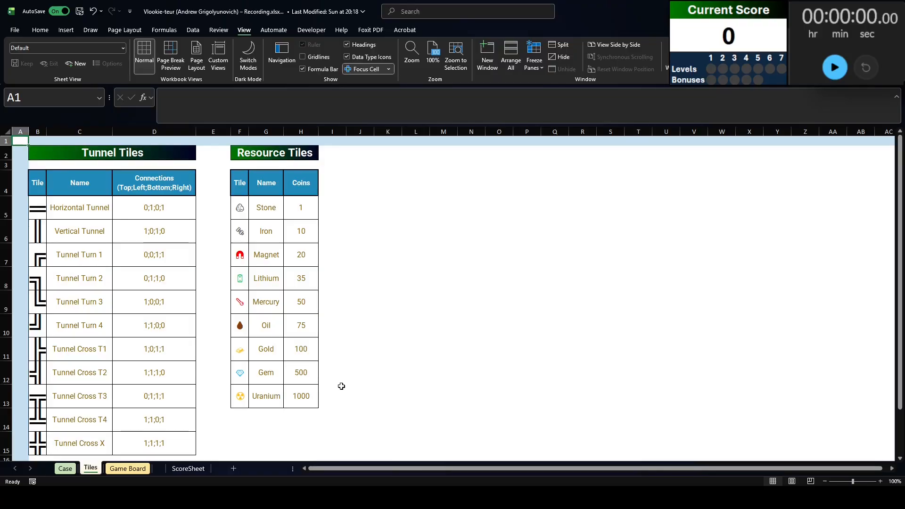
# Return to the Case sheet and start the stopwatch
pyautogui.click(66, 468)
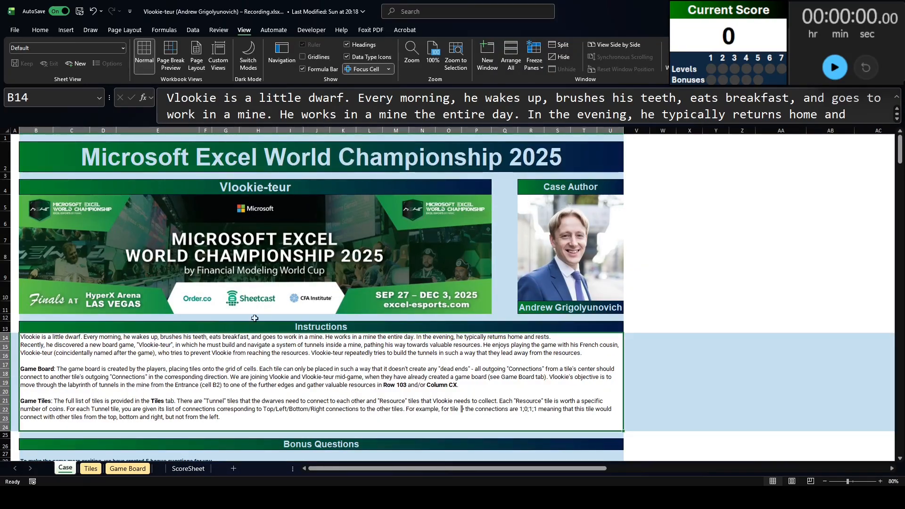
pyautogui.click(303, 186)
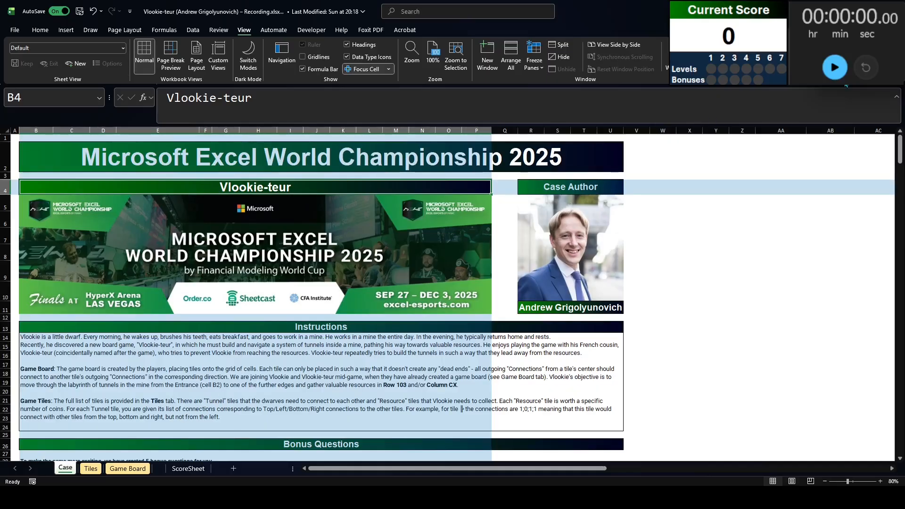
pyautogui.click(835, 68)
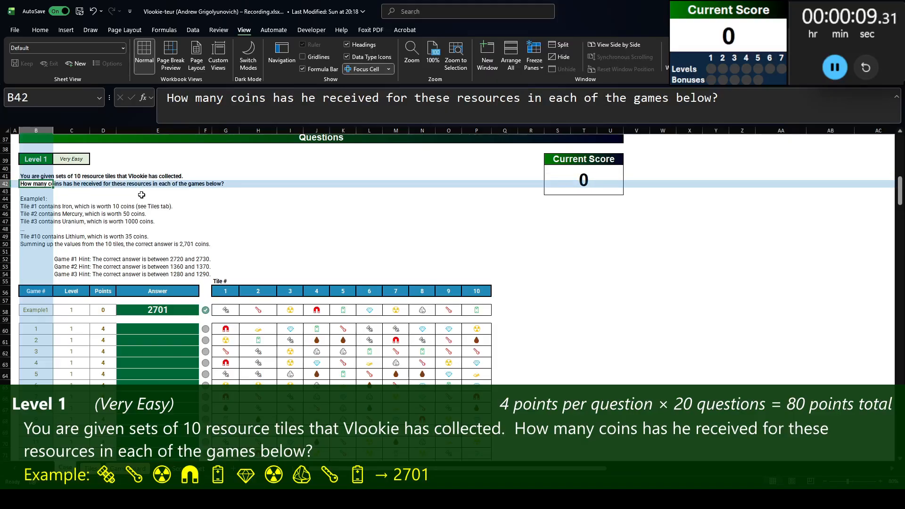
# Convert the Tunnel Tiles list on the Tiles sheet into a table named Tunnel
pyautogui.hotkey('ctrl', 'pagedown')
pyautogui.click(43, 185)
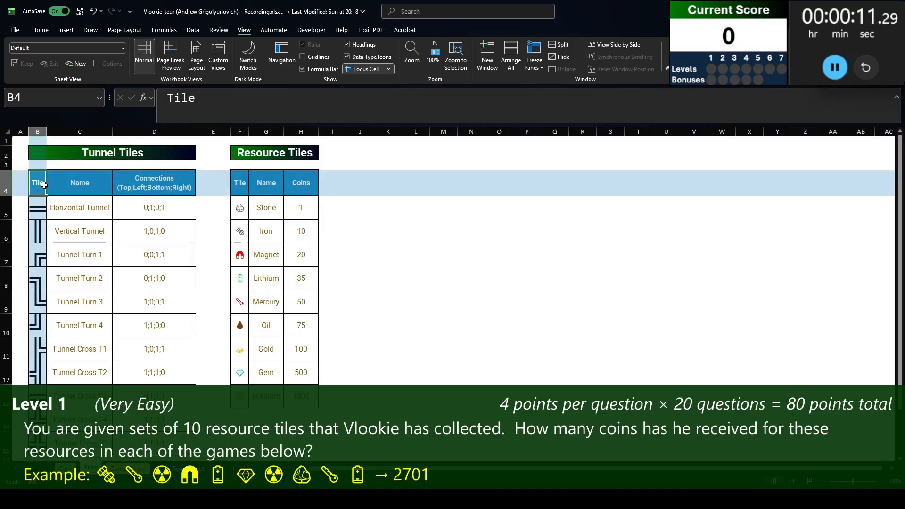
pyautogui.hotkey('ctrl', 't')
pyautogui.press('Return')
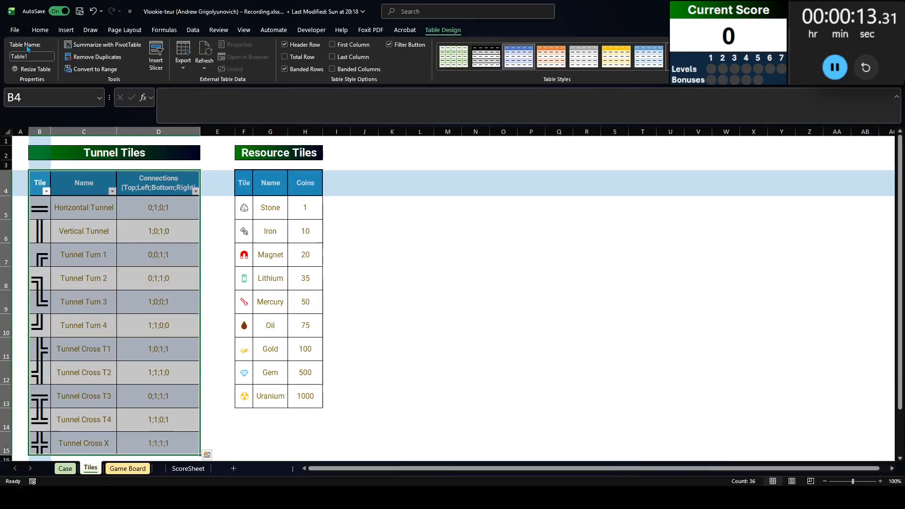
pyautogui.click(32, 57)
pyautogui.write('Tunnel')
pyautogui.press('Return')
# Convert the Resource Tiles list into a table named Resource
pyautogui.click(238, 185)
pyautogui.hotkey('ctrl', 't')
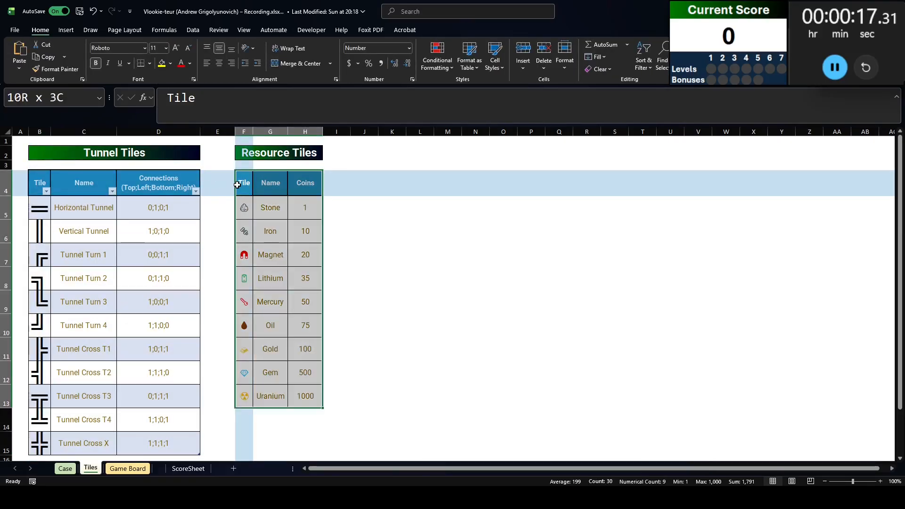
pyautogui.press('Return')
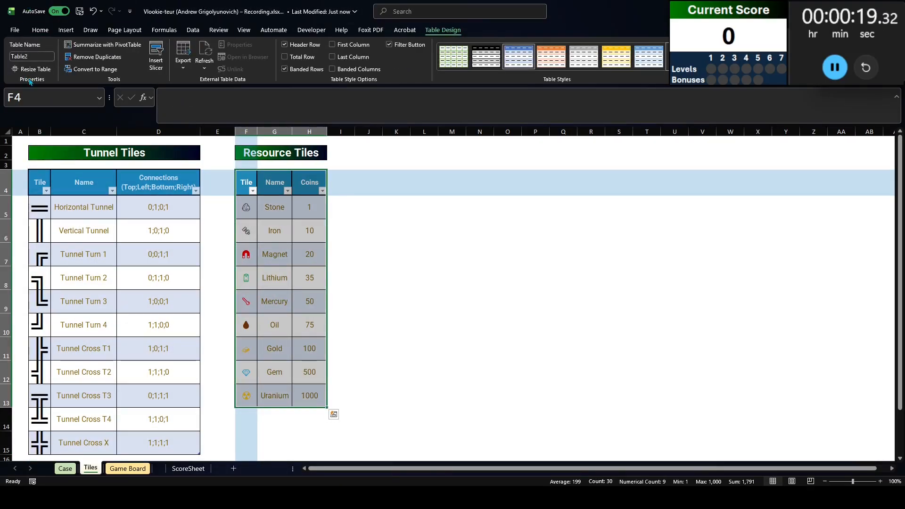
pyautogui.click(33, 56)
pyautogui.write('Resource')
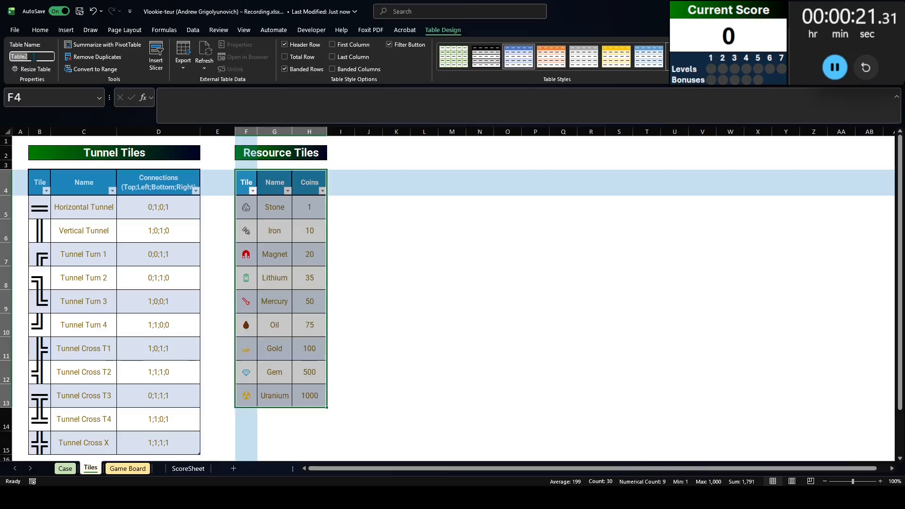
pyautogui.press('Return')
# On the Case sheet, look up the Example1 tile values in Q58 with =XLOOKUP(G58:P58,Resource[Tile],Resource[Coins])
pyautogui.hotkey('ctrl', 'pageup')
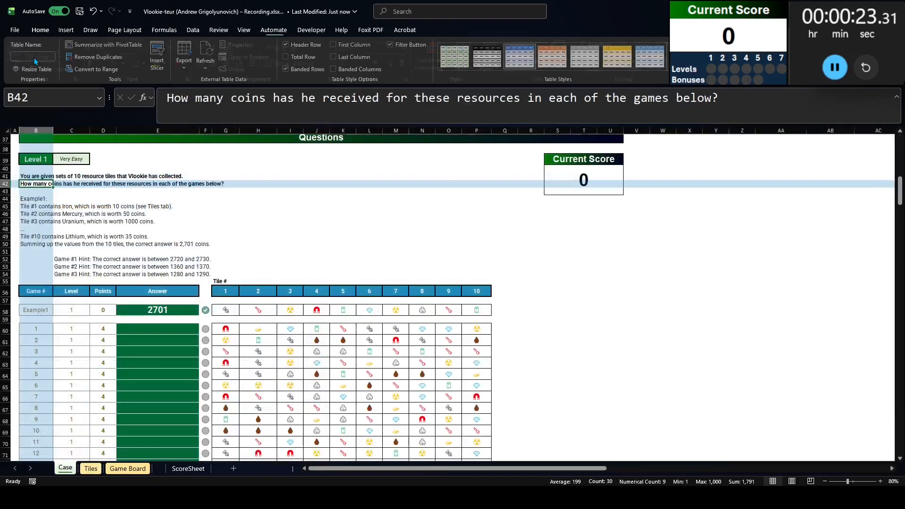
pyautogui.click(503, 307)
pyautogui.write('=XLOOKUP(')
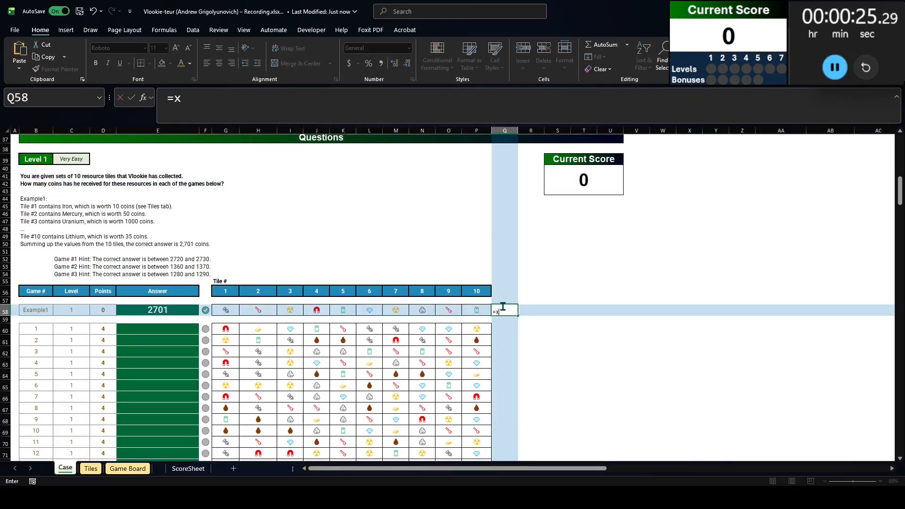
pyautogui.click(224, 312)
pyautogui.hotkey('ctrl', 'shift', 'Right')
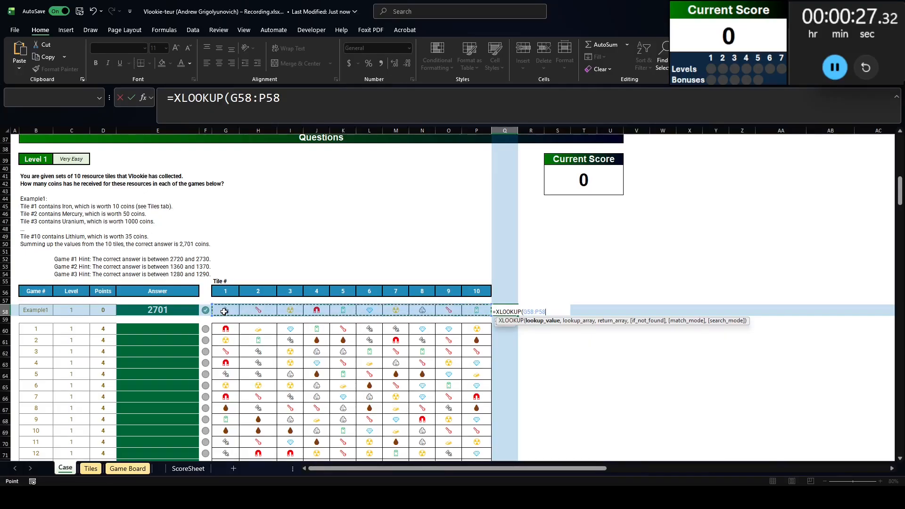
pyautogui.write(',resource[tile')
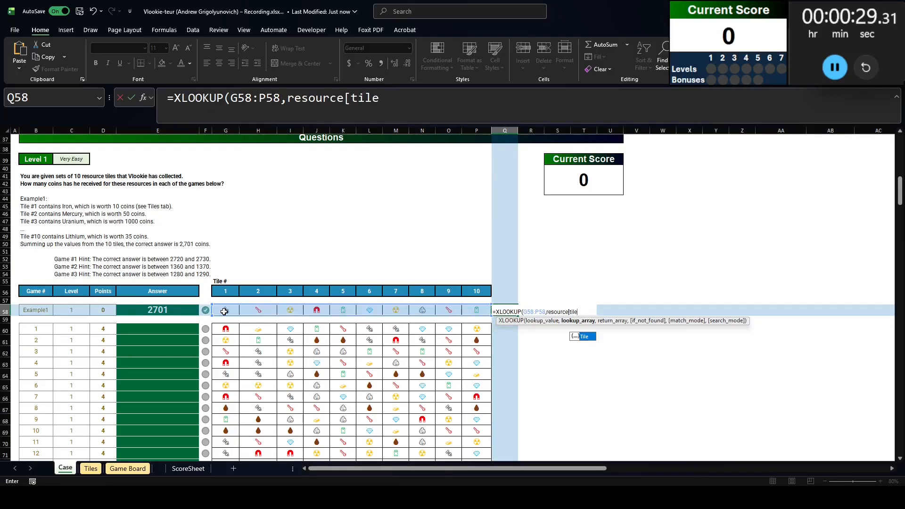
pyautogui.write('],resource[@')
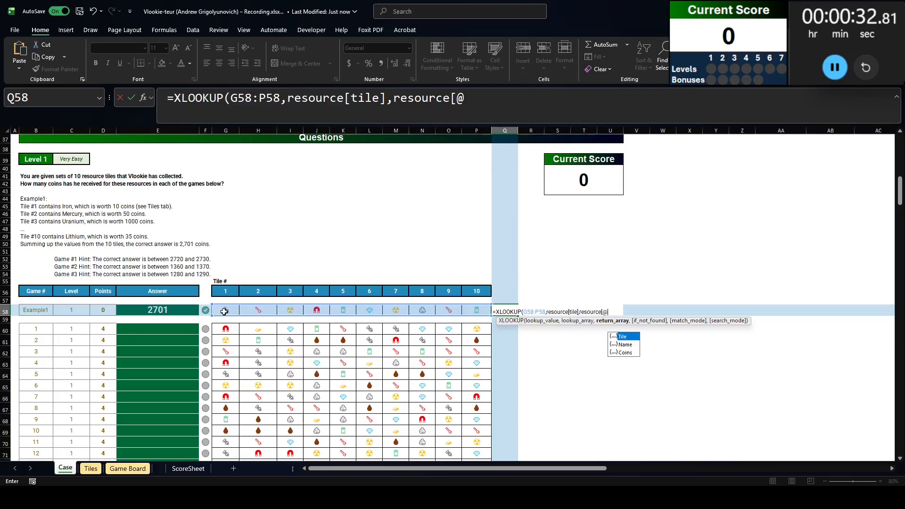
pyautogui.press('BackSpace')
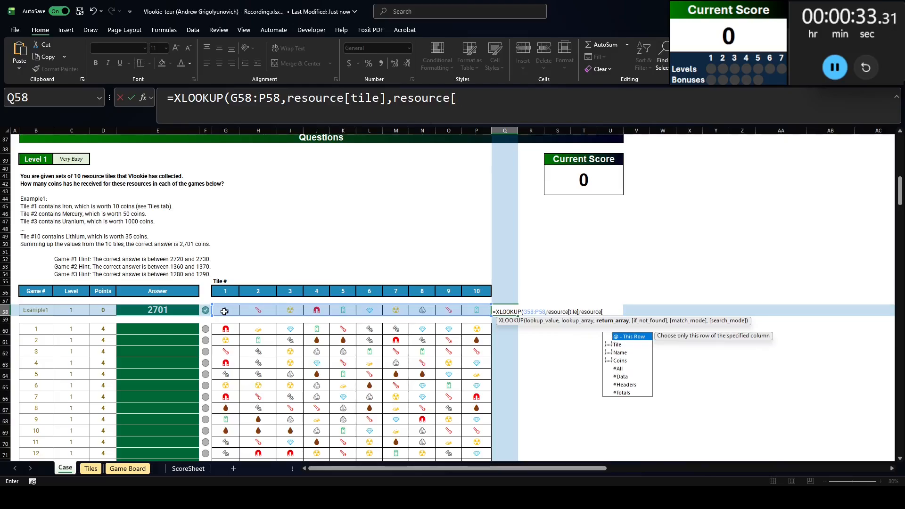
pyautogui.press('Down')
pyautogui.press('Down')
pyautogui.press('Down')
pyautogui.press('Tab')
pyautogui.write('])')
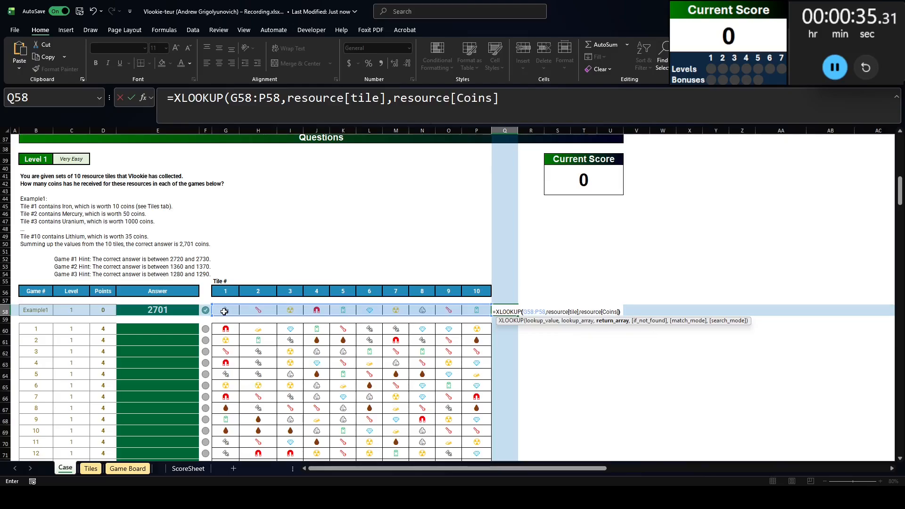
pyautogui.press('Return')
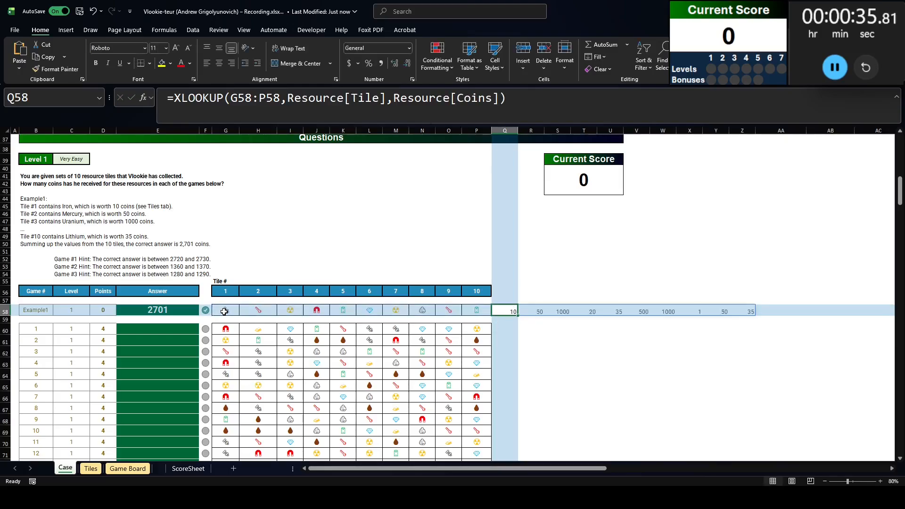
# Wrap the XLOOKUP formula in Q58 in SUM so it totals the coins of the ten tiles
pyautogui.click(174, 98)
pyautogui.write('sum(')
pyautogui.press('End')
pyautogui.write(')')
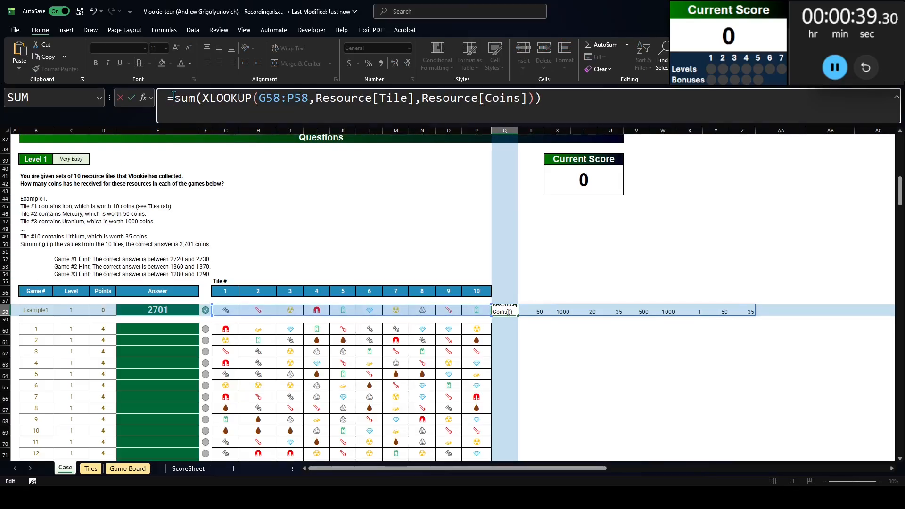
pyautogui.press('Return')
# Move the SUM(XLOOKUP) formula text from Q58 into the Example1 answer cell E58, keeping the G58:P58 references
pyautogui.click(268, 99)
pyautogui.hotkey('ctrl', 'a')
pyautogui.hotkey('ctrl', 'x')
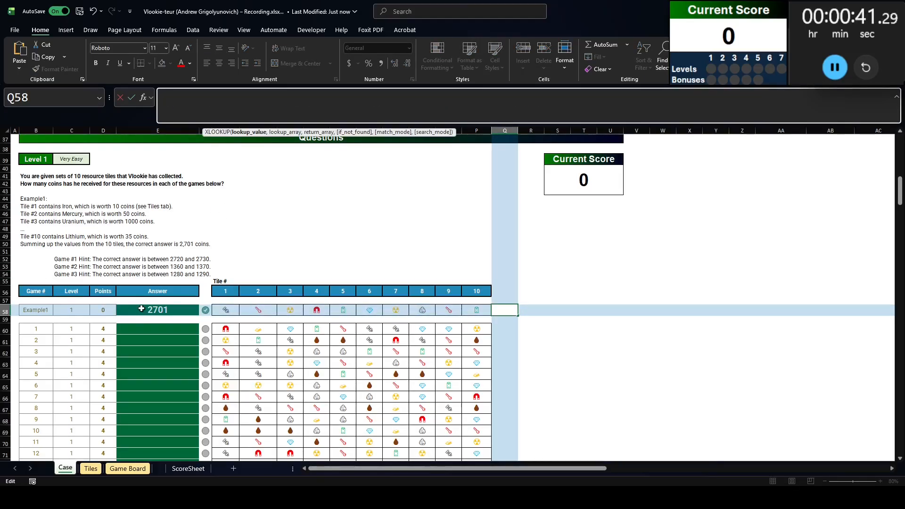
pyautogui.click(141, 309)
pyautogui.click(281, 101)
pyautogui.hotkey('ctrl', 'a')
pyautogui.hotkey('ctrl', 'v')
pyautogui.hotkey('ctrl', 'Return')
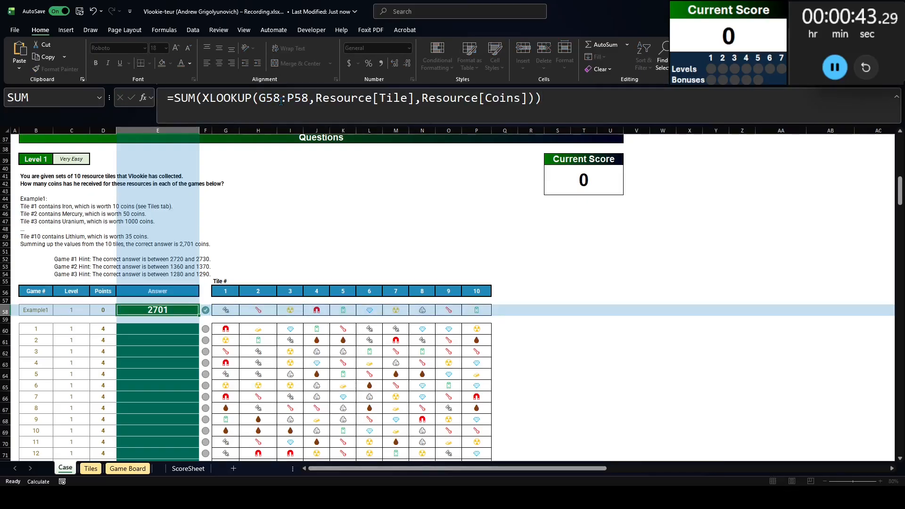
# Copy the Example1 answer formula into the Level 1 answer cells for games 1 to 20, E60:E79
pyautogui.hotkey('ctrl', 'c')
pyautogui.press('Down')
pyautogui.press('Down')
pyautogui.hotkey('ctrl', 'v')
pyautogui.press('Left')
pyautogui.hotkey('ctrl', 'Down')
pyautogui.press('Right')
pyautogui.hotkey('ctrl', 'shift', 'Up')
pyautogui.hotkey('ctrl', 'v')
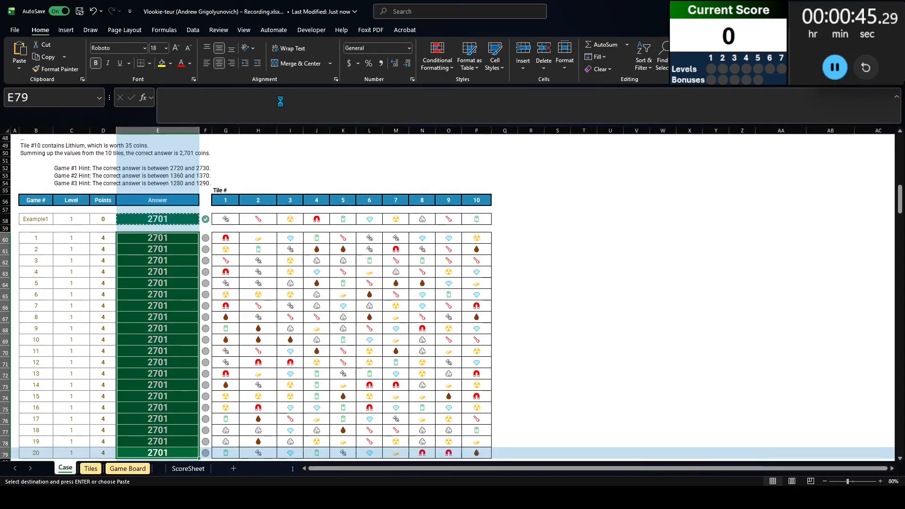
# Read the Level 2 question on total outgoing connections and examine the ten Example2 tunnel tiles in G101:P101
pyautogui.scroll(-10, 54, 184)
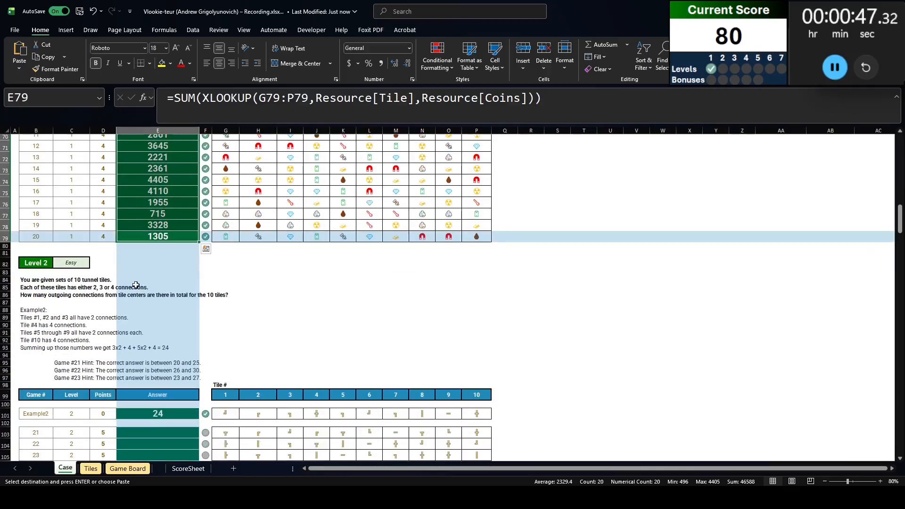
pyautogui.click(53, 184)
pyautogui.scroll(-1, 53, 184)
pyautogui.press('Down')
pyautogui.press('Down')
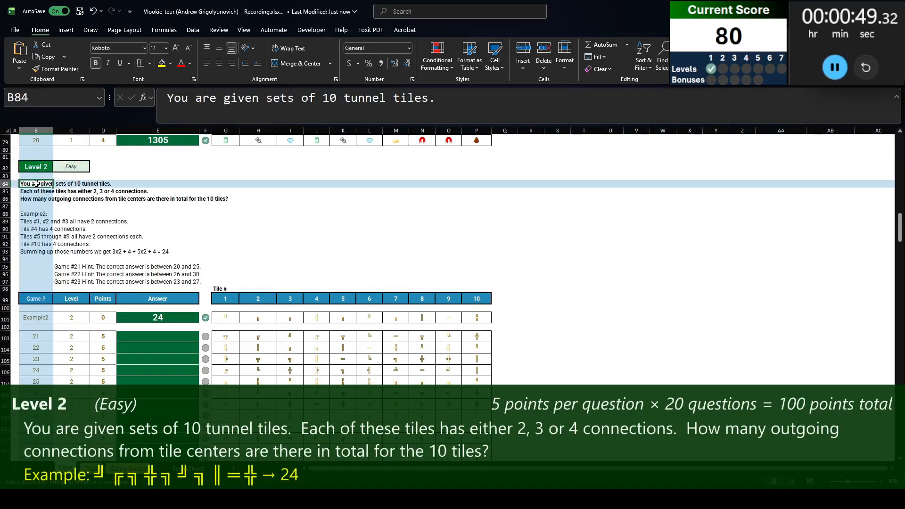
pyautogui.press('Down')
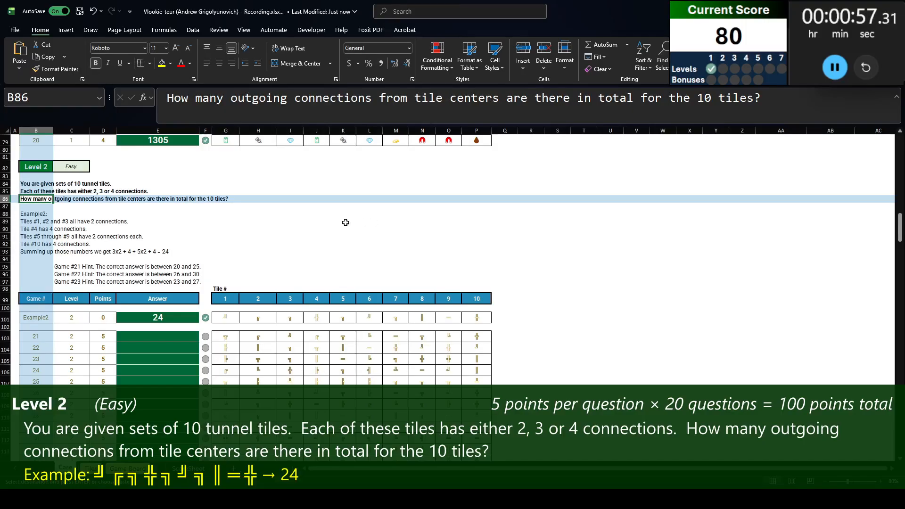
pyautogui.moveTo(223, 317); pyautogui.dragTo(479, 314)
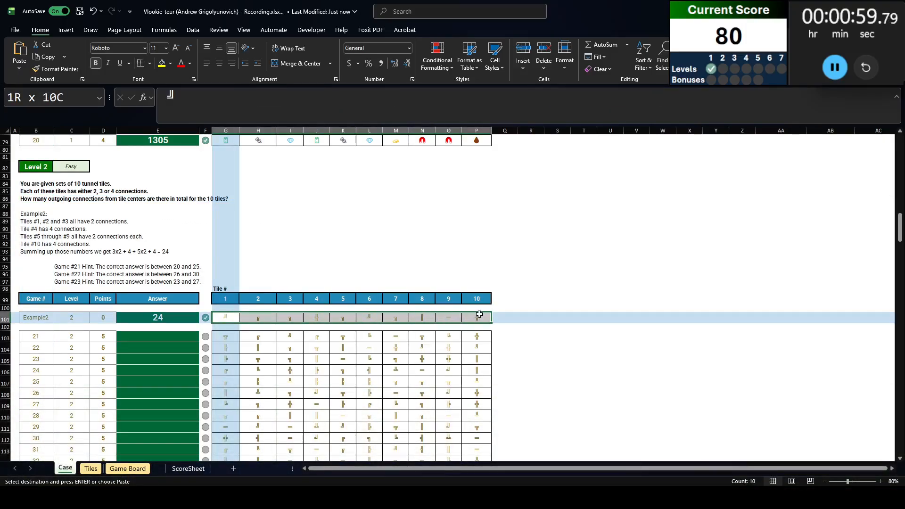
# On the Tiles sheet, insert a column after Connections and head it Code as part of the Tunnel table
pyautogui.click(90, 469)
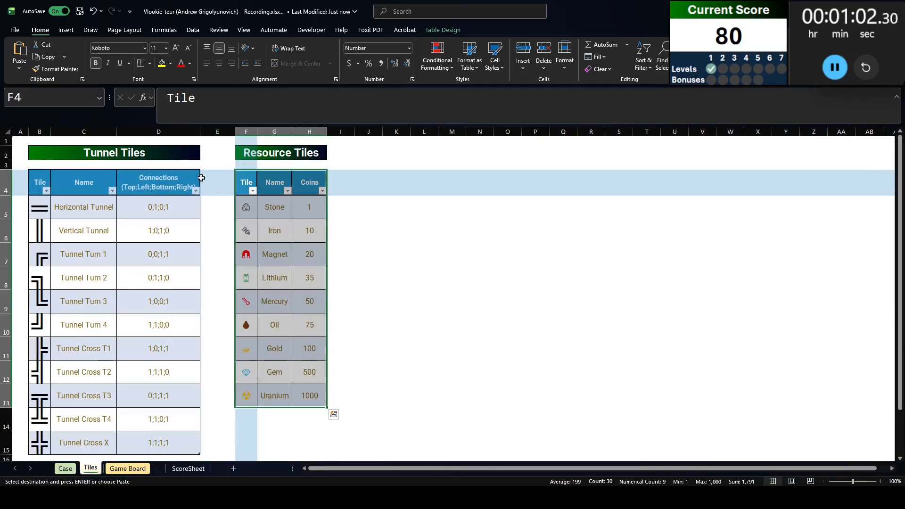
pyautogui.click(226, 129)
pyautogui.hotkey('ctrl', '+')
pyautogui.click(236, 181)
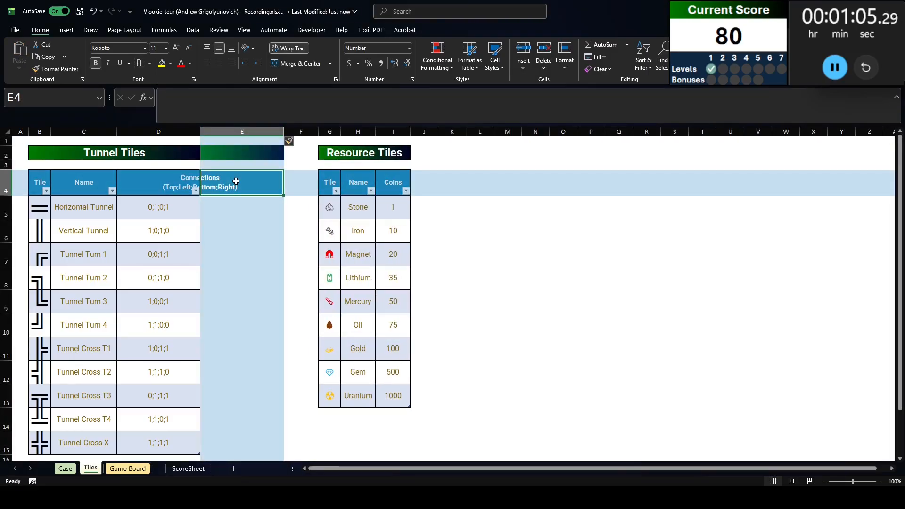
pyautogui.write('Code')
pyautogui.press('Return')
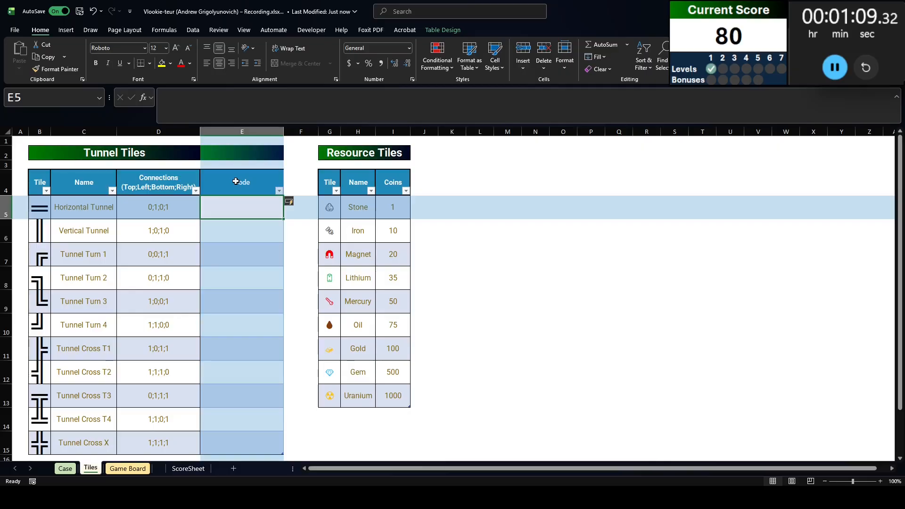
# Fill the Code column with a SUBSTITUTE formula that replaces each ";" in Connections with ""
pyautogui.write('=substit')
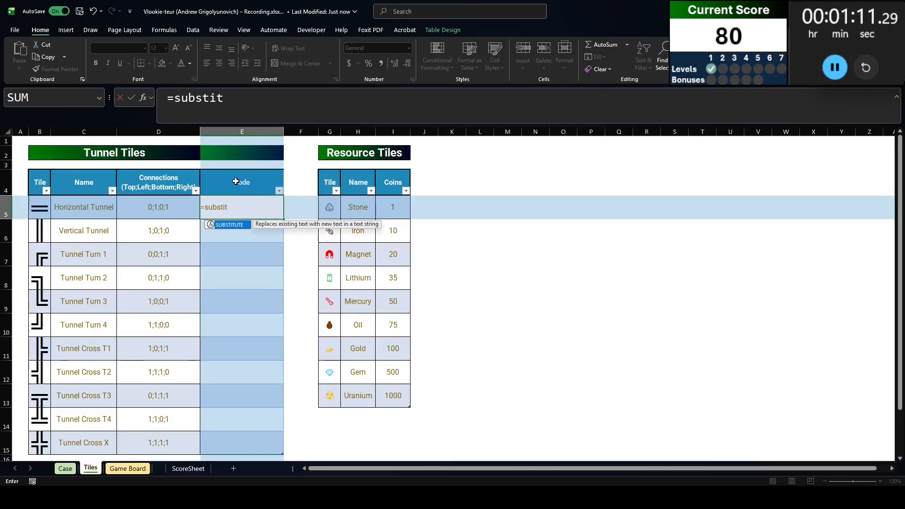
pyautogui.write('ute(')
pyautogui.press('Left')
pyautogui.write(',";')
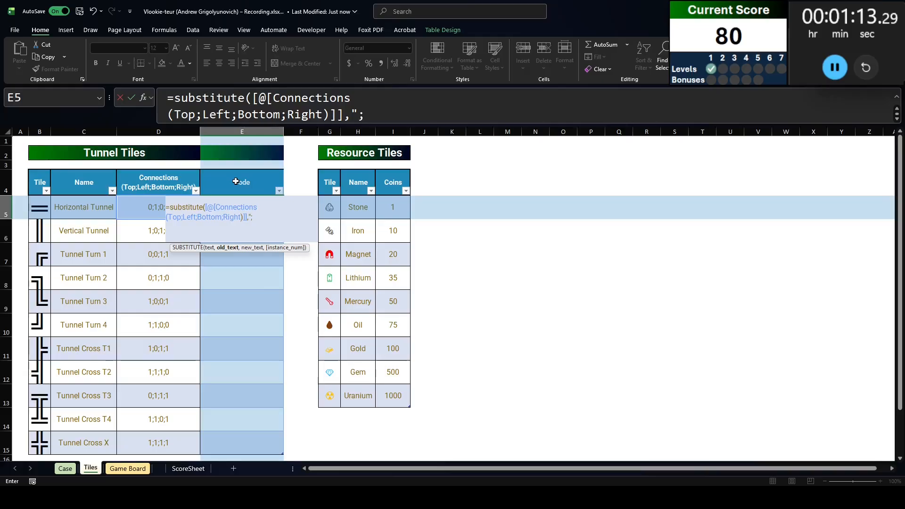
pyautogui.write('",""')
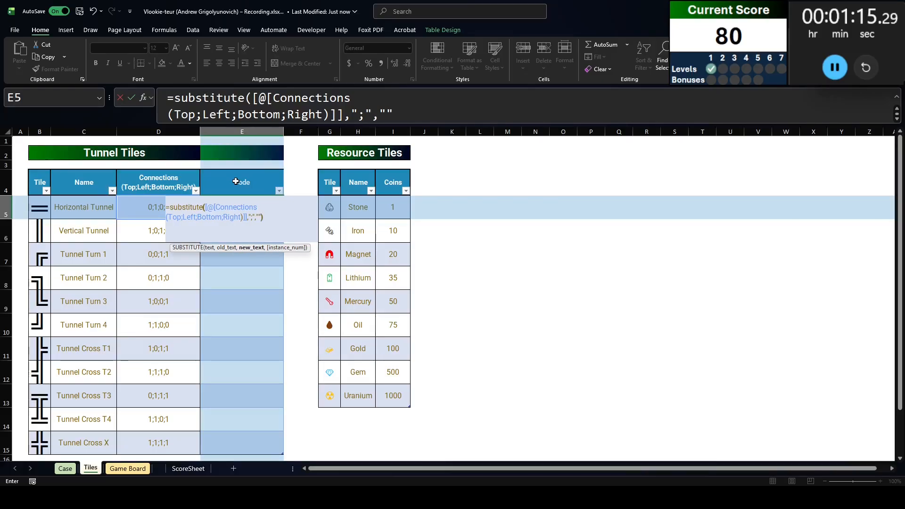
pyautogui.write(')')
pyautogui.press('Return')
pyautogui.press('Up')
pyautogui.hotkey('ctrl', 'Down')
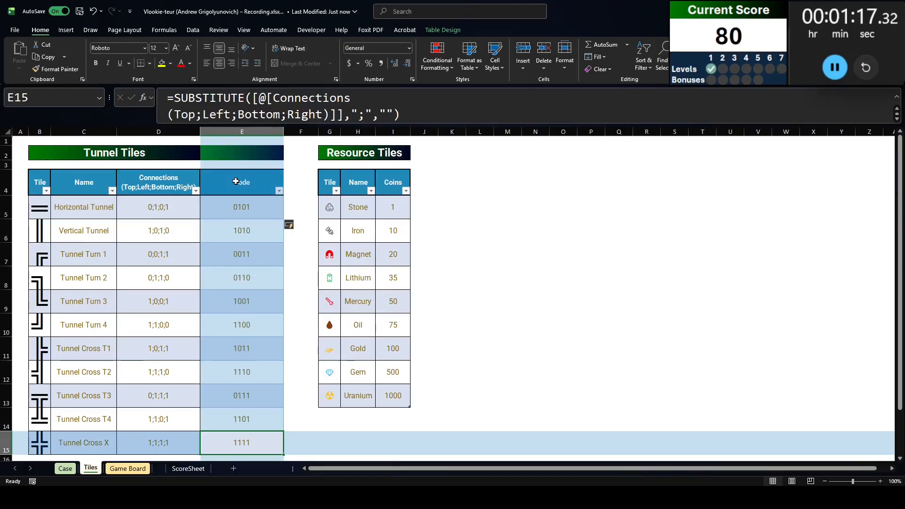
pyautogui.hotkey('ctrl', 'Up')
# On the Case sheet, look up the Example2 tile codes in Q101 with =XLOOKUP(G101:P101,Tunnel[Tile],Tunnel[Code])
pyautogui.hotkey('ctrl', 'pageup')
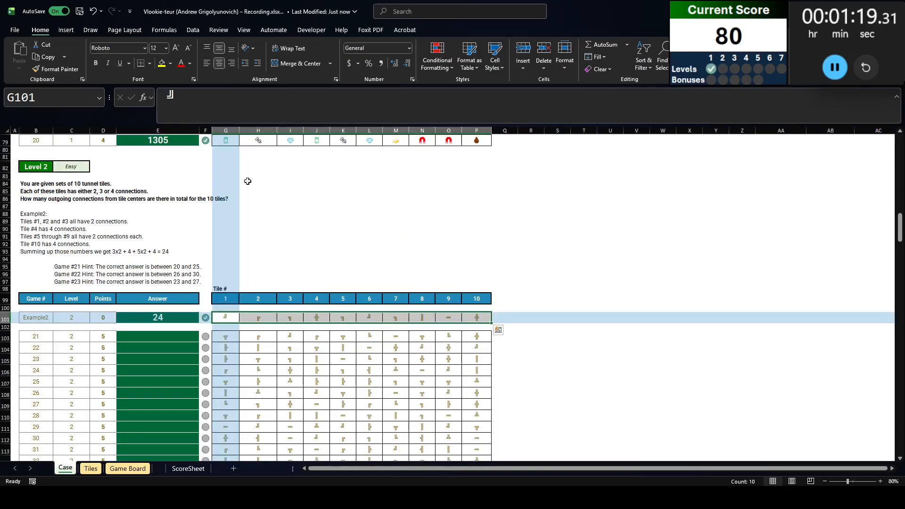
pyautogui.click(506, 317)
pyautogui.write('=XLOOKUP(')
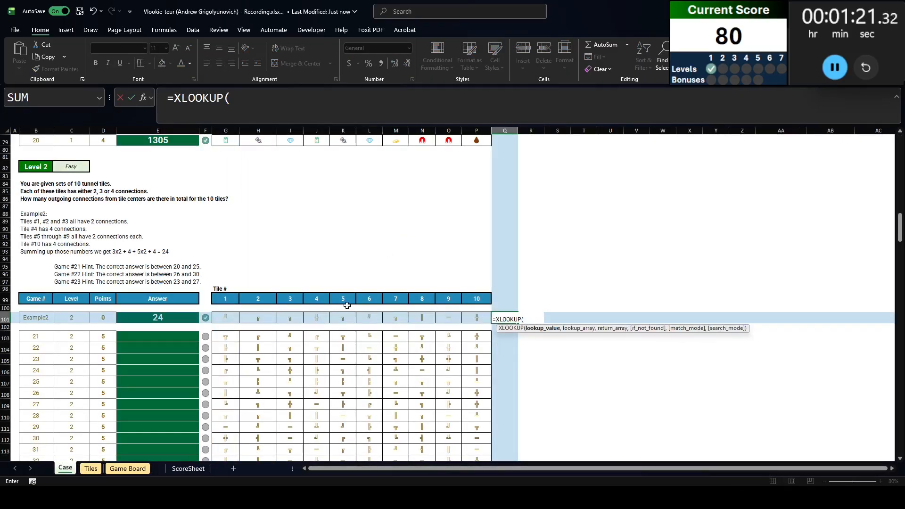
pyautogui.click(225, 317)
pyautogui.hotkey('ctrl', 'shift', 'Right')
pyautogui.write(',')
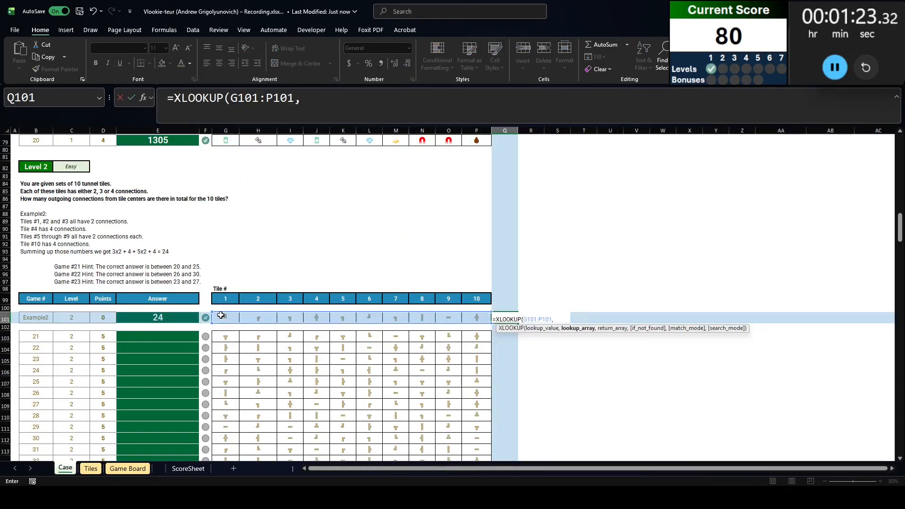
pyautogui.write('tunnel[tile],')
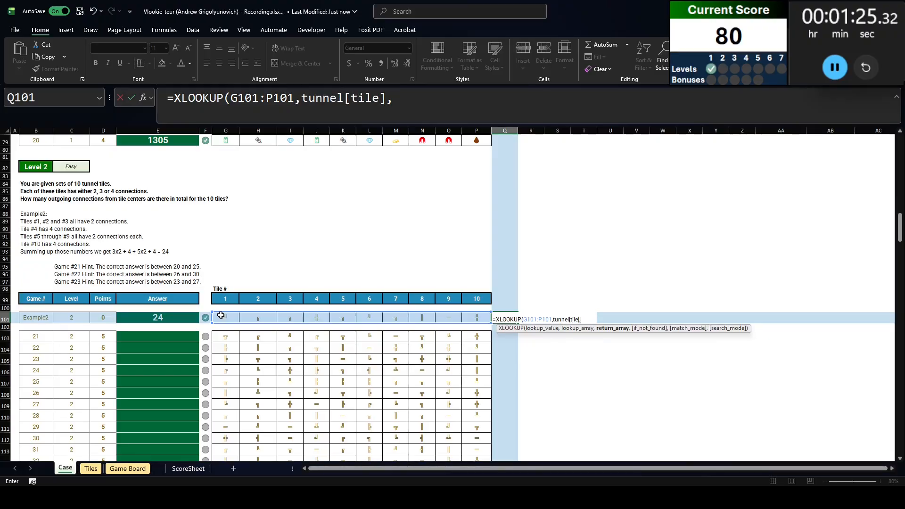
pyautogui.write('tunnel[code]0')
pyautogui.press('Return')
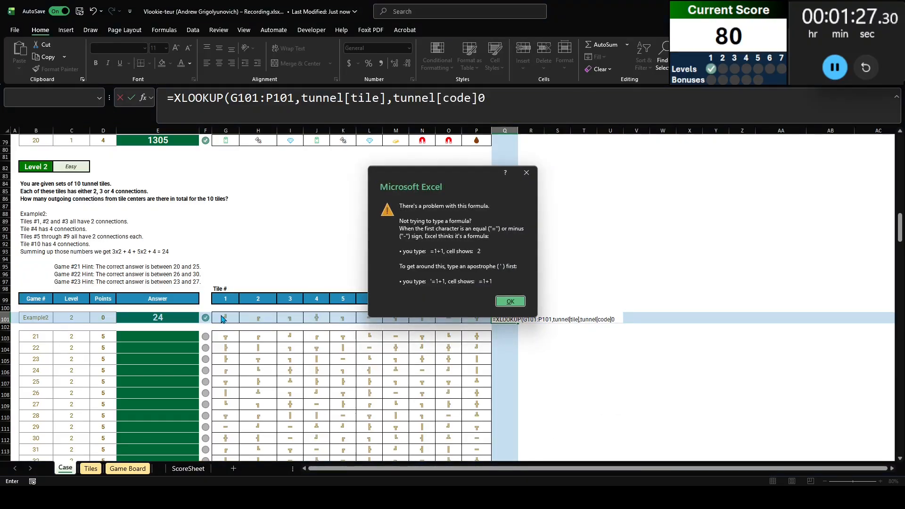
pyautogui.press('Return')
pyautogui.click(549, 92)
pyautogui.press('BackSpace')
pyautogui.write(')')
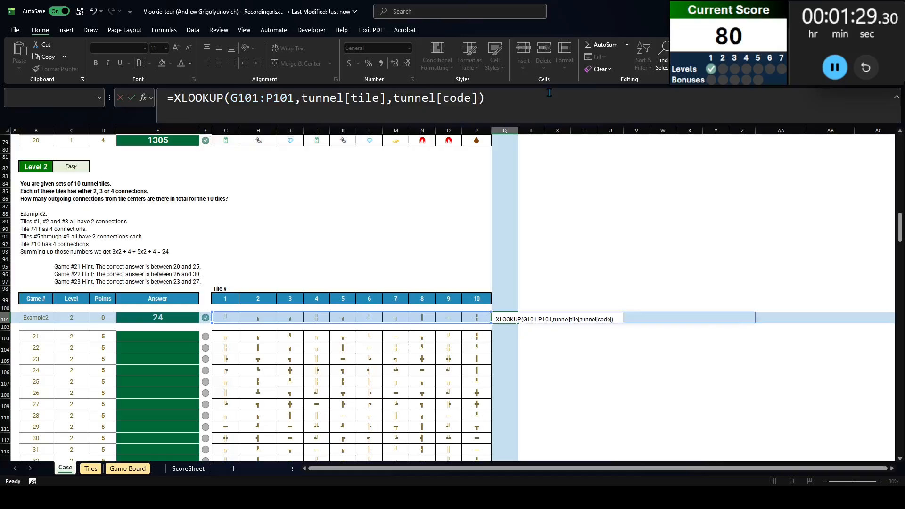
pyautogui.press('Return')
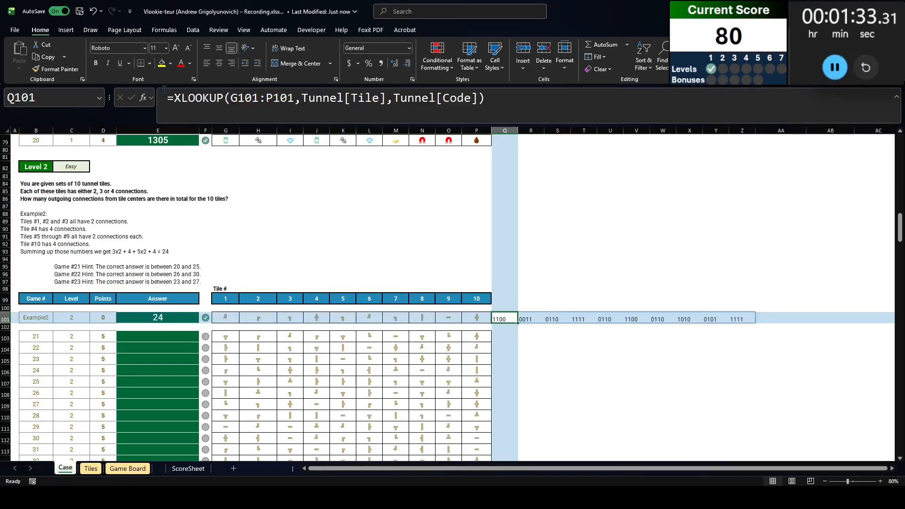
# Wrap the XLOOKUP in Q101 in SUBSTITUTE to replace every "0" in the codes with ""
pyautogui.click(175, 98)
pyautogui.write('substitute(')
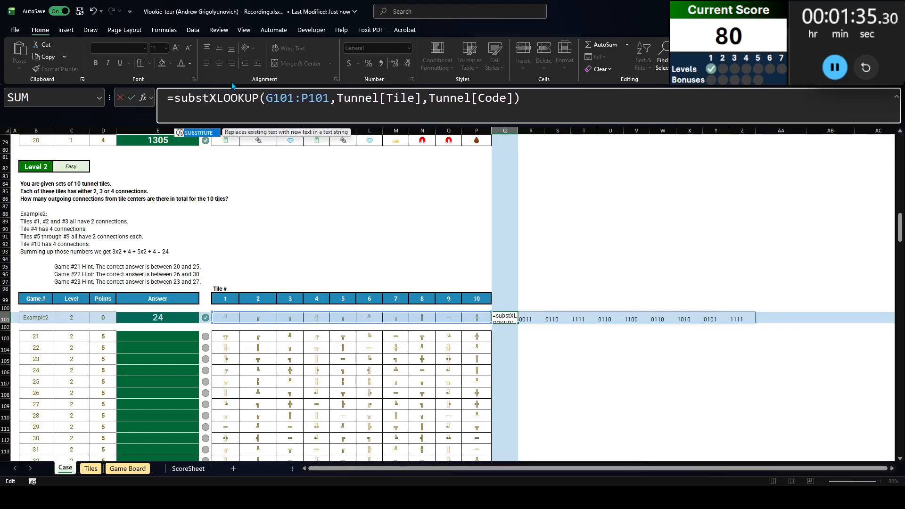
pyautogui.press('End')
pyautogui.write(',"')
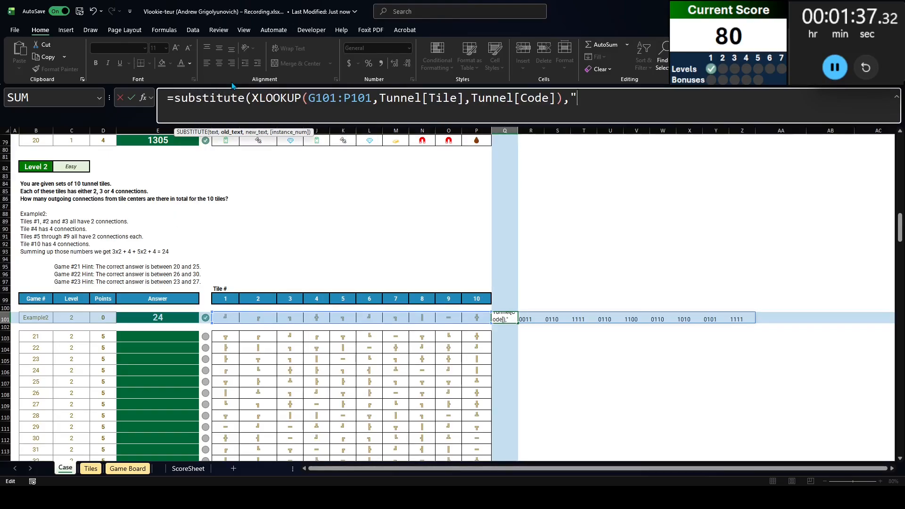
pyautogui.write('0","1')
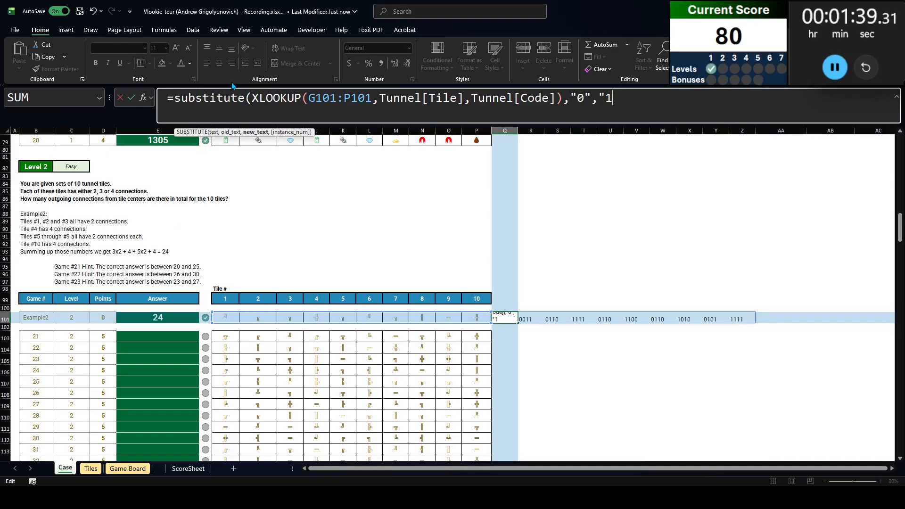
pyautogui.press('BackSpace')
pyautogui.write('")')
pyautogui.hotkey('ctrl', 'Return')
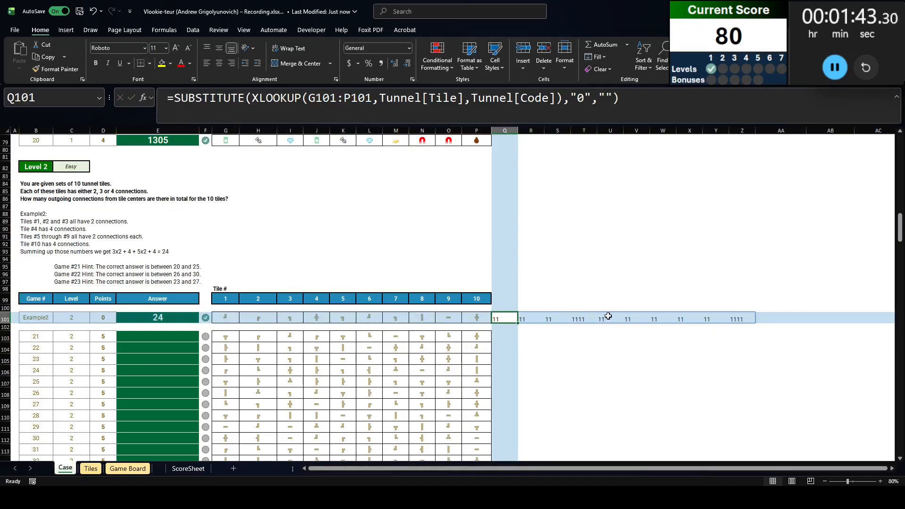
# Wrap the formula in Q101 in CONCAT and in LEN to count the characters of the combined codes
pyautogui.click(167, 97)
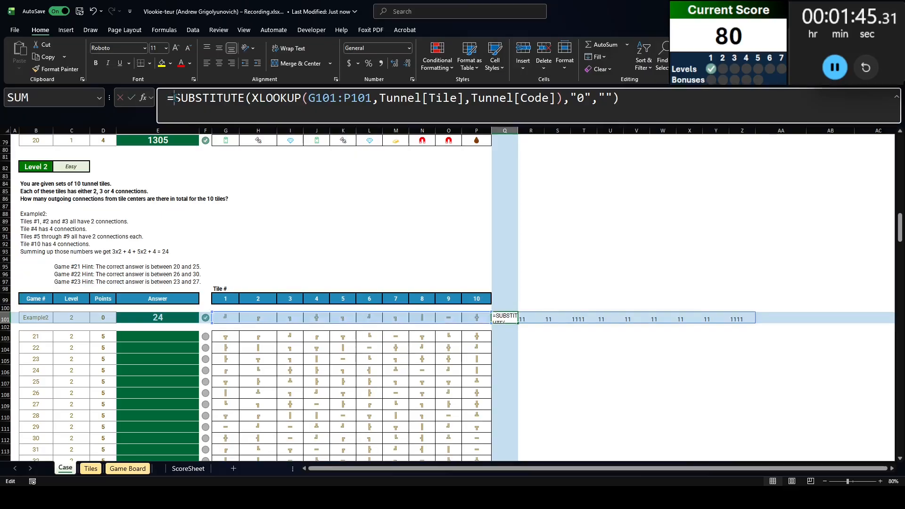
pyautogui.write('concat(')
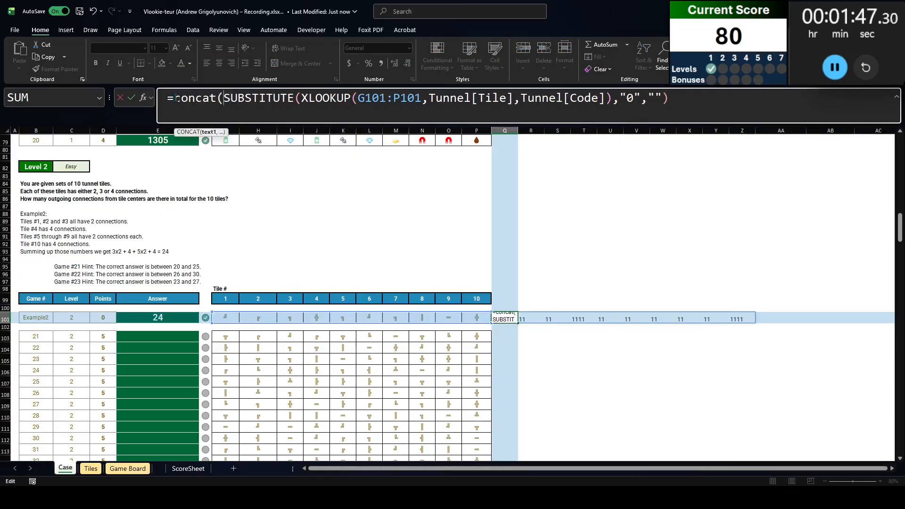
pyautogui.hotkey('ctrl', 'Return')
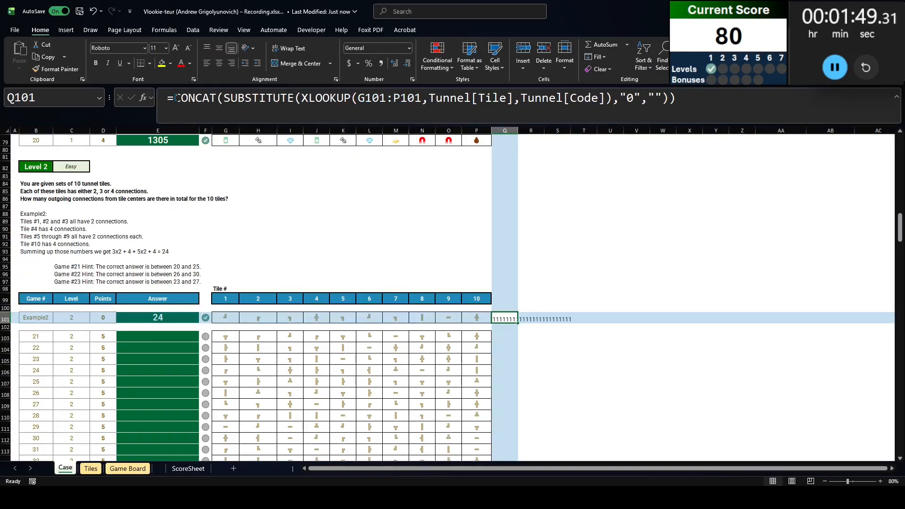
pyautogui.click(175, 98)
pyautogui.write('len(')
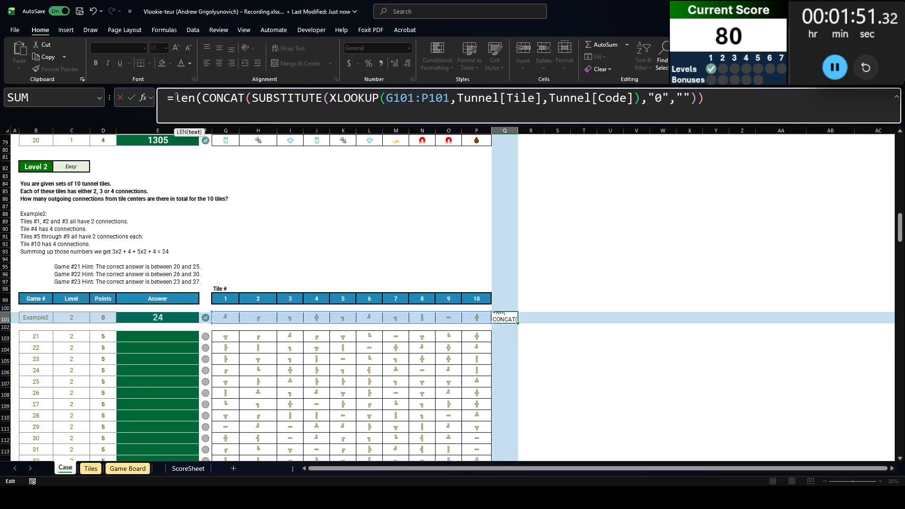
pyautogui.write(')')
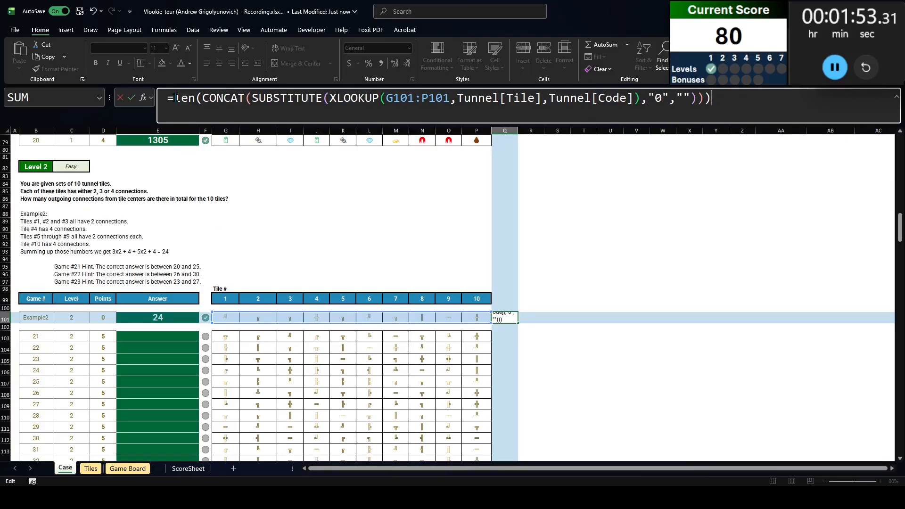
pyautogui.hotkey('ctrl', 'Return')
# Copy the complete formula text from Q101 and replace the Example2 answer in E101 with it
pyautogui.click(175, 98)
pyautogui.hotkey('ctrl', 'a')
pyautogui.hotkey('ctrl', 'c')
pyautogui.press('Escape')
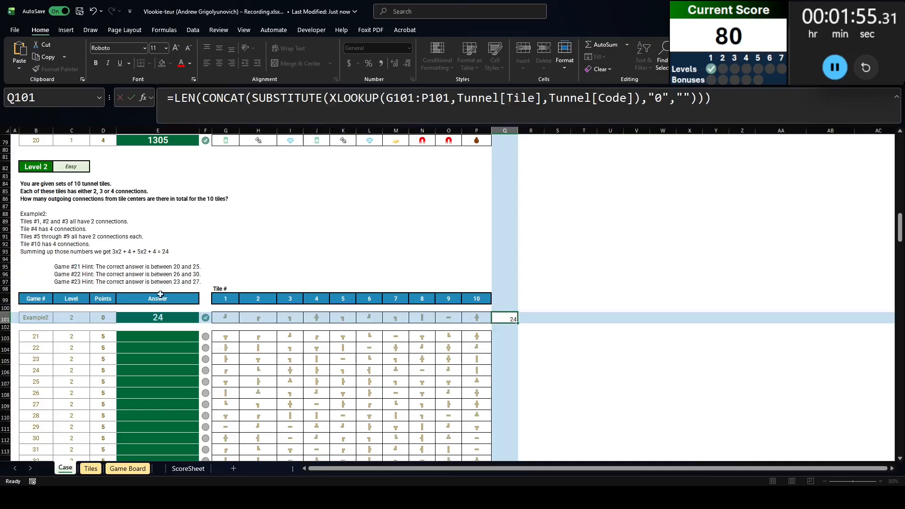
pyautogui.click(161, 317)
pyautogui.click(262, 95)
pyautogui.hotkey('ctrl', 'a')
pyautogui.hotkey('ctrl', 'v')
pyautogui.hotkey('ctrl', 'Return')
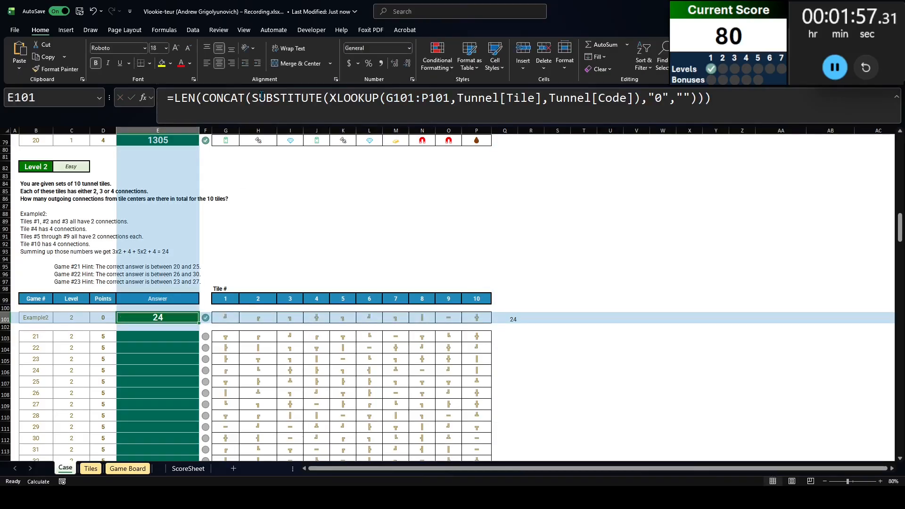
# Copy the E101 formula into the Level 2 answer cells E103:E122 for games 21 to 40
pyautogui.hotkey('ctrl', 'c')
pyautogui.press('Down')
pyautogui.press('Left')
pyautogui.press('Down')
pyautogui.press('Down')
pyautogui.hotkey('ctrl', 'Right')
pyautogui.hotkey('ctrl', 'Left')
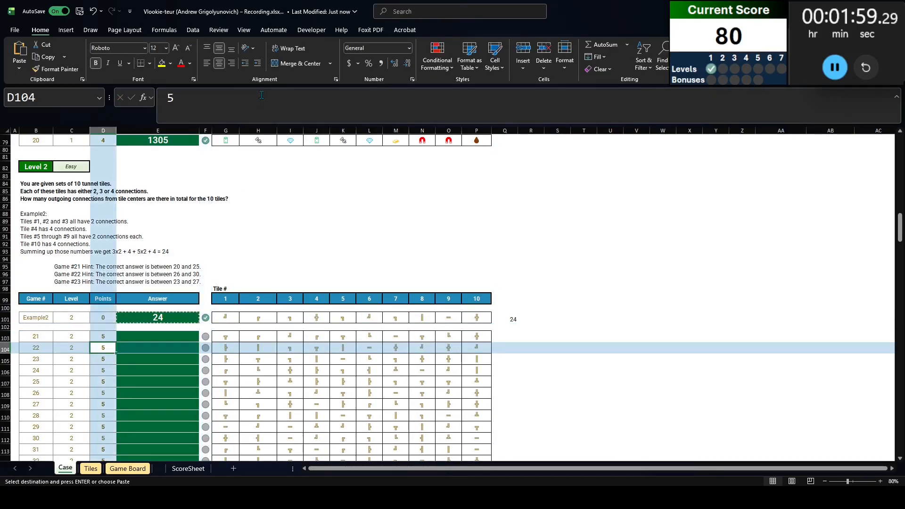
pyautogui.hotkey('ctrl', 'Down')
pyautogui.press('Right')
pyautogui.hotkey('ctrl', 'Down')
pyautogui.hotkey('ctrl', 'Down')
pyautogui.hotkey('ctrl', 'Up')
pyautogui.hotkey('ctrl', 'Up')
pyautogui.hotkey('ctrl', 'Up')
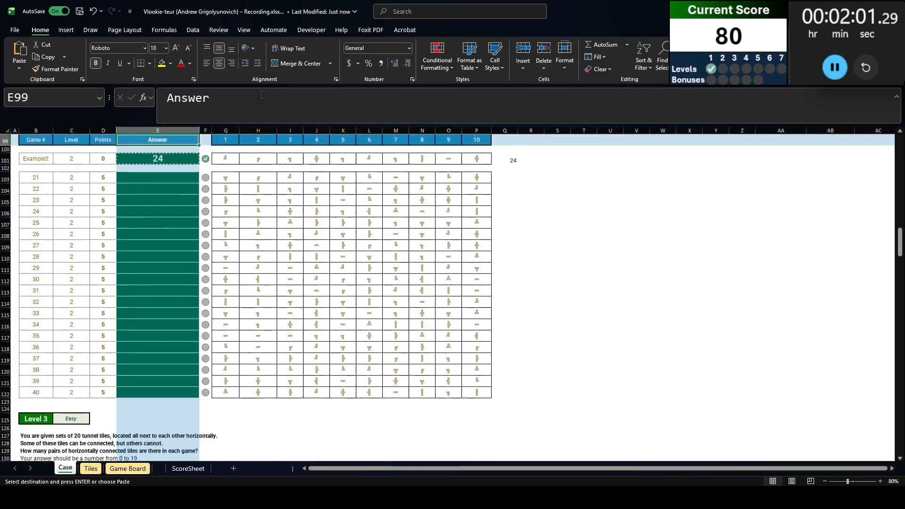
pyautogui.hotkey('ctrl', 'Down')
pyautogui.press('Down')
pyautogui.press('Down')
pyautogui.press('Left')
pyautogui.hotkey('ctrl', 'Down')
pyautogui.press('Right')
pyautogui.hotkey('ctrl', 'shift', 'Up')
pyautogui.hotkey('shift', 'Down')
pyautogui.hotkey('shift', 'Down')
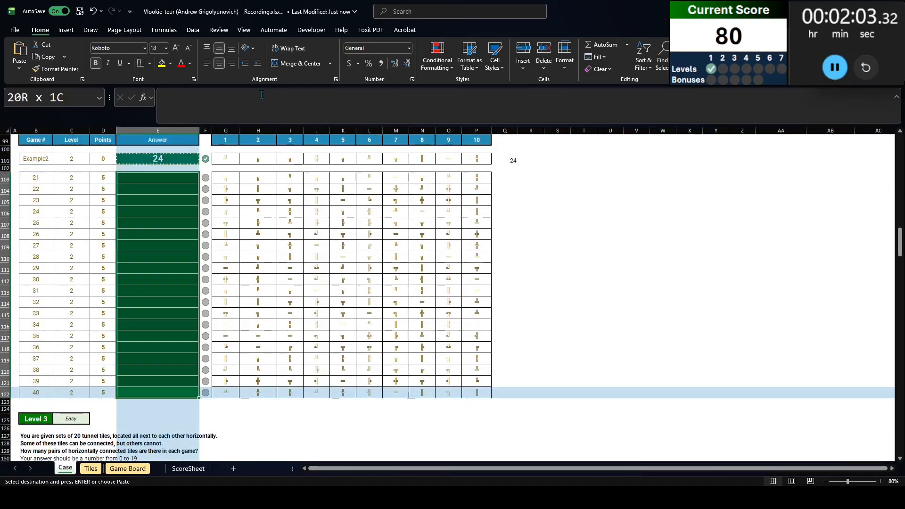
pyautogui.hotkey('ctrl', 'v')
# Read the Level 3 task description about counting pairs of horizontally connected tiles among 20 tunnel tiles
pyautogui.scroll(-9, 132, 215)
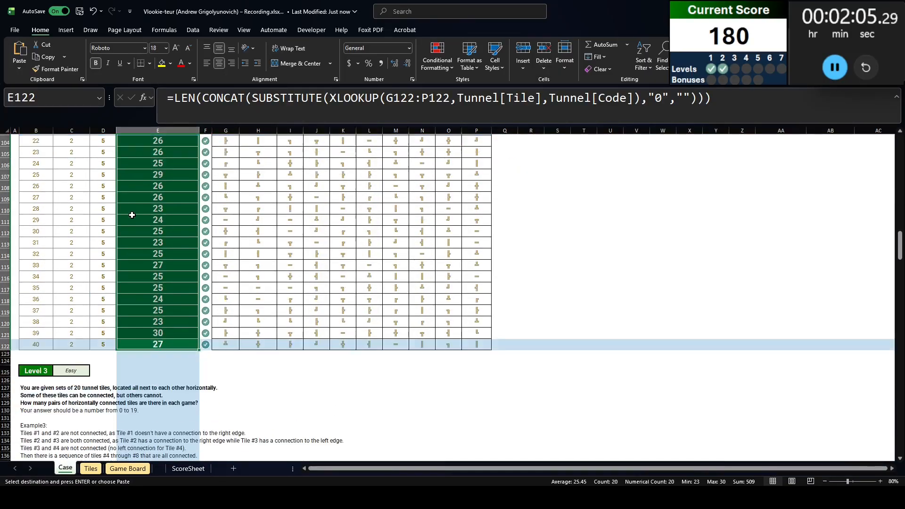
pyautogui.scroll(1, 104, 194)
pyautogui.click(36, 154)
pyautogui.click(36, 172)
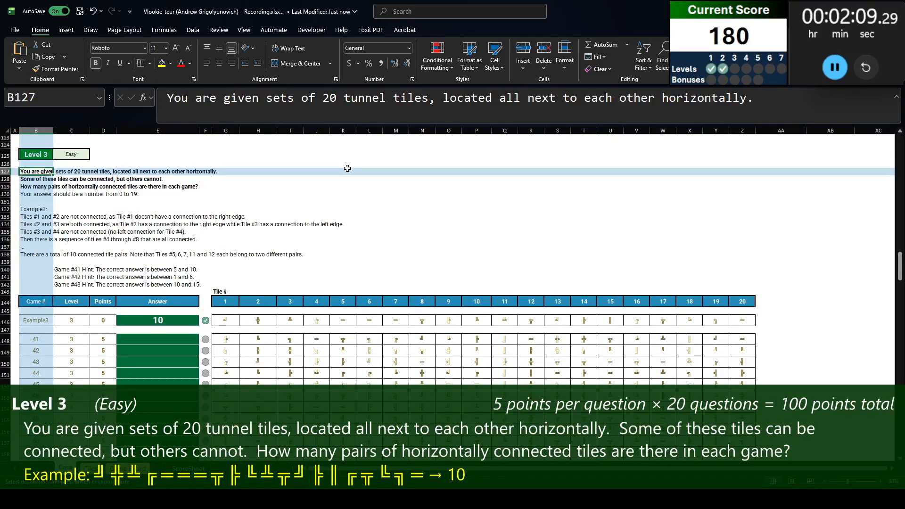
pyautogui.press('Down')
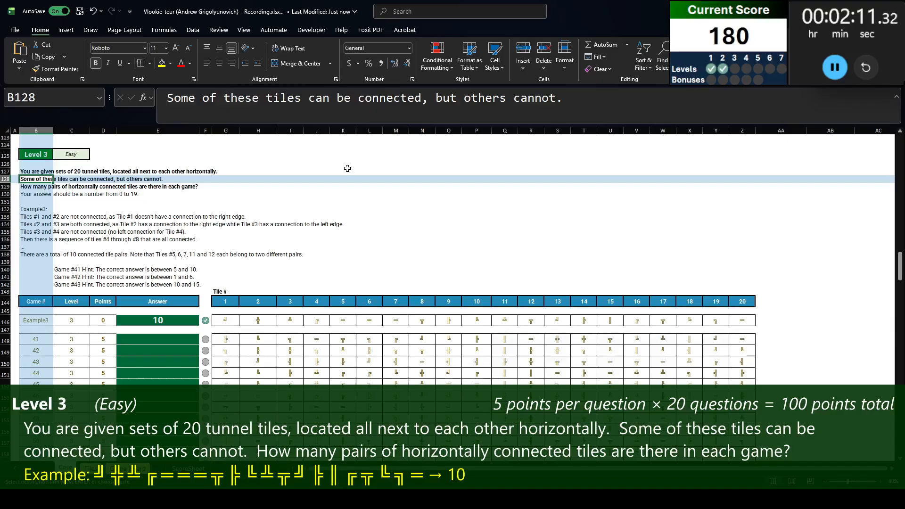
pyautogui.press('Down')
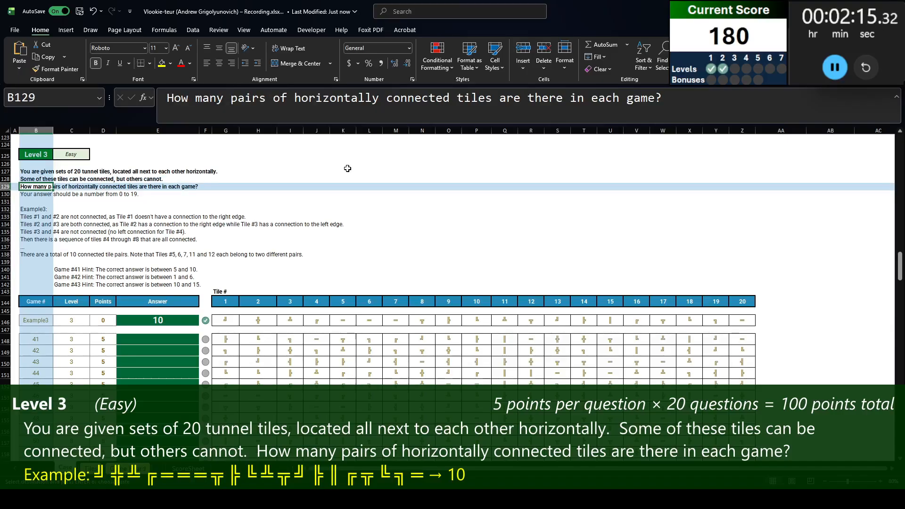
# Add a new worksheet after Case and rename it L3
pyautogui.click(43, 154)
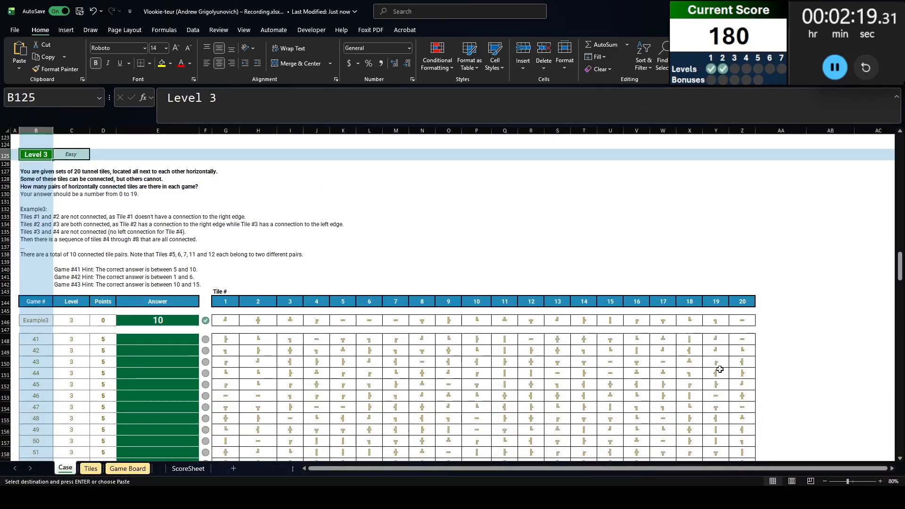
pyautogui.click(232, 469)
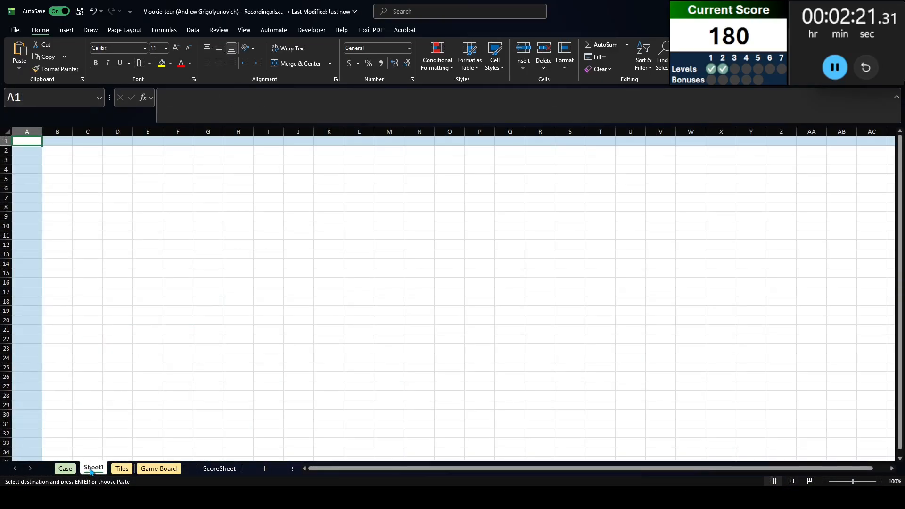
pyautogui.doubleClick(93, 468)
pyautogui.write('L3')
pyautogui.press('Return')
# Copy the Level 3 block B125:Z146, instructions through the Example3 row, from Case to cell B1 of L3
pyautogui.hotkey('ctrl', 'pageup')
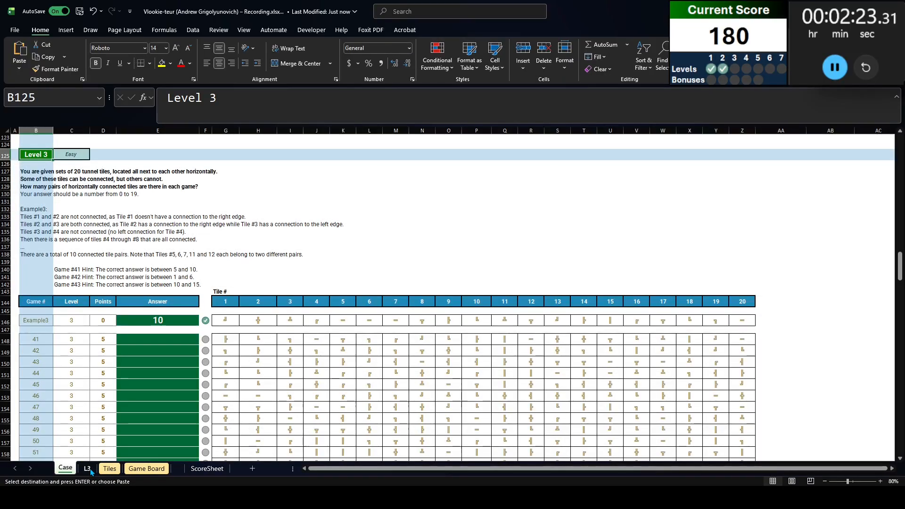
pyautogui.keyDown('shift'); pyautogui.click(748, 319); pyautogui.keyUp('shift')
pyautogui.hotkey('ctrl', 'c')
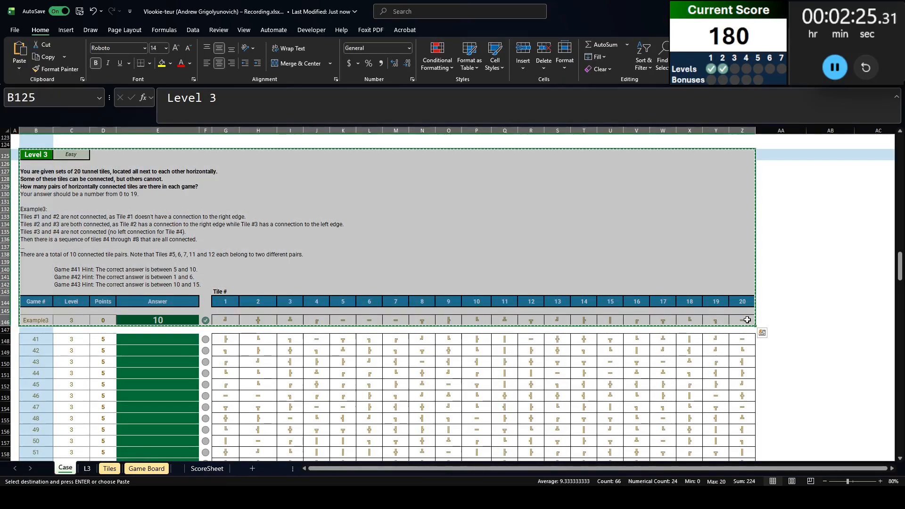
pyautogui.hotkey('ctrl', 'pagedown')
pyautogui.press('Right')
pyautogui.hotkey('ctrl', 'v')
# Replace the pasted tiles in row 22 with a spilling =XLOOKUP(B22,Case!B:B,Case!G:Z) in G22, clearing the static tiles in H22:Z22
pyautogui.click(204, 347)
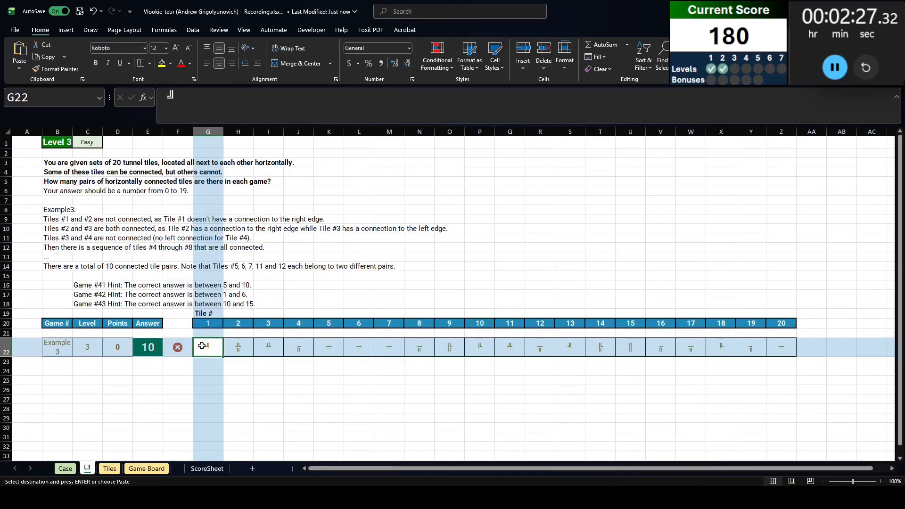
pyautogui.write('=xl')
pyautogui.press('Tab')
pyautogui.write('B22,case!B:B')
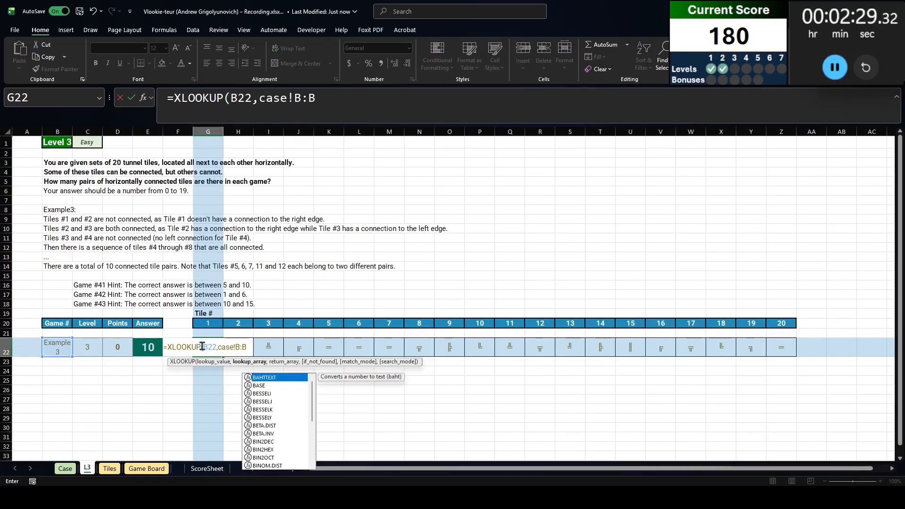
pyautogui.write(',case!G:Z')
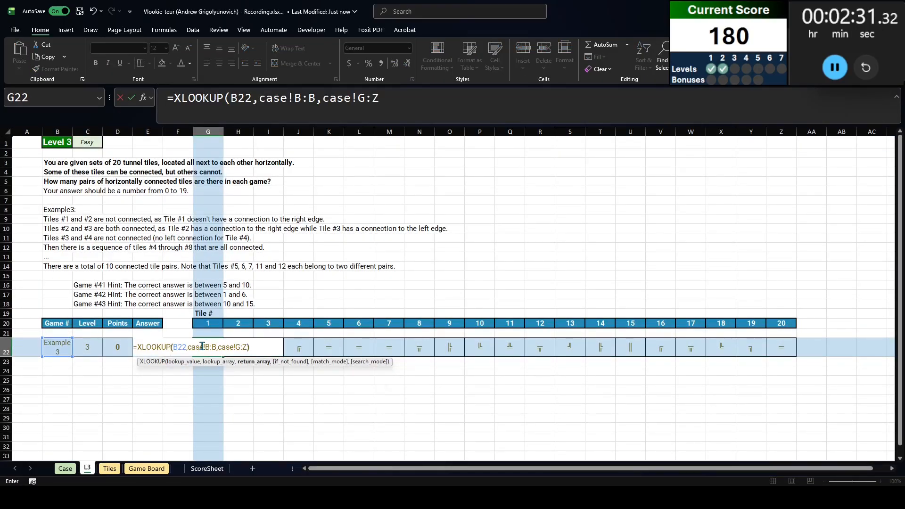
pyautogui.hotkey('ctrl', 'Return')
pyautogui.press('Right')
pyautogui.hotkey('ctrl', 'shift', 'Right')
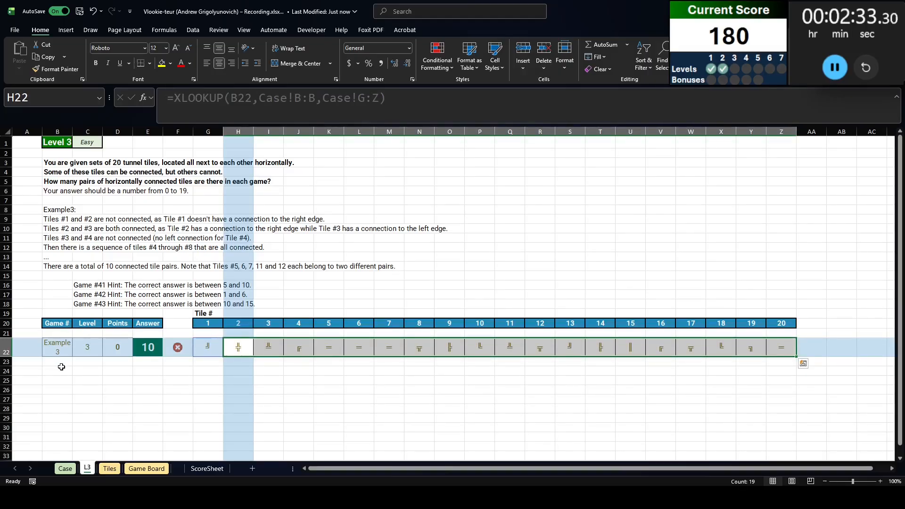
# Make row 24 of L3 bold and enter the header Seq in B24
pyautogui.click(61, 369)
pyautogui.hotkey('shift', 'space')
pyautogui.click(51, 370)
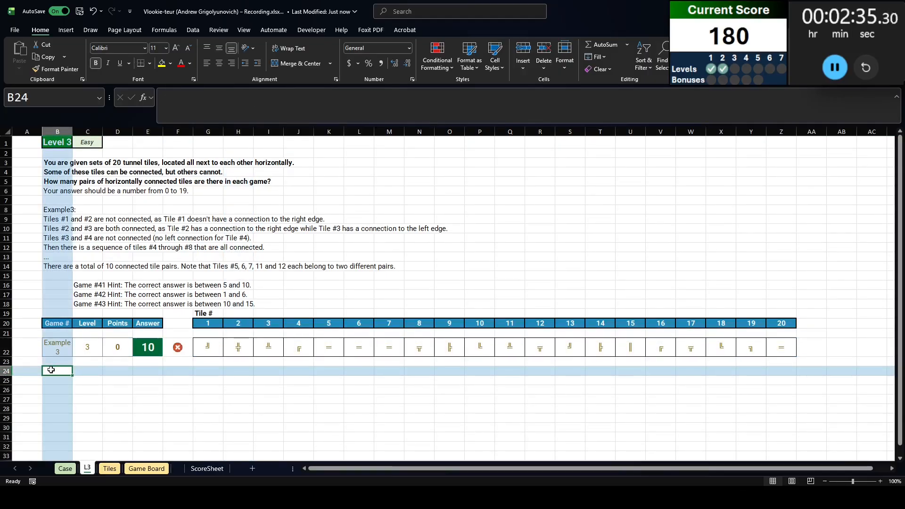
pyautogui.write('=sdeq')
pyautogui.press('BackSpace')
pyautogui.press('BackSpace')
pyautogui.press('BackSpace')
pyautogui.press('BackSpace')
pyautogui.press('BackSpace')
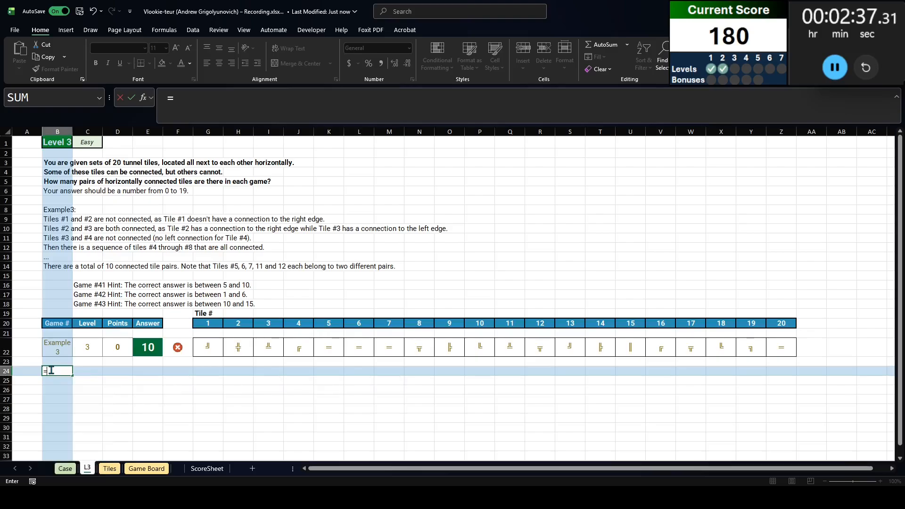
pyautogui.write('s')
pyautogui.press('Return')
# Number the 20 tiles down the Seq column with =SEQUENCE(20) in B25
pyautogui.write('=seq')
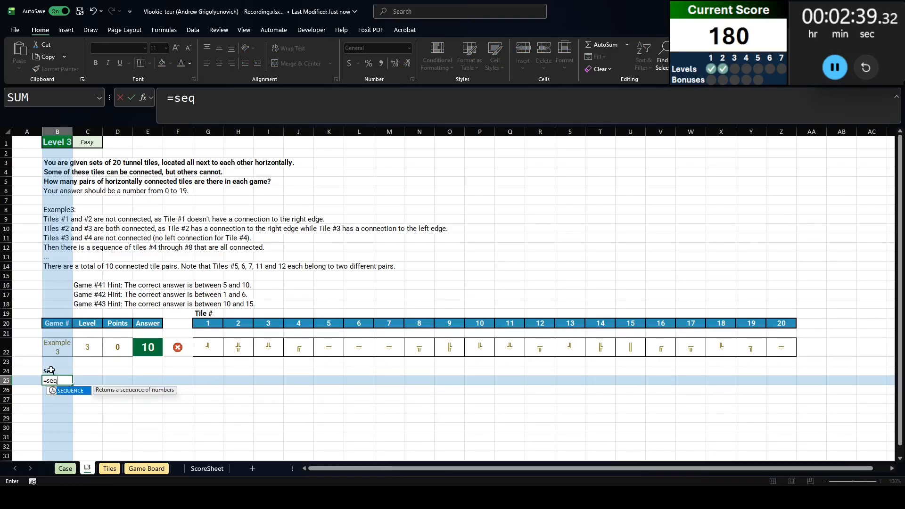
pyautogui.press('Tab')
pyautogui.write(',')
pyautogui.press('BackSpace')
pyautogui.write('20')
pyautogui.press('Return')
# Add the header Tile in C24 and list the example tiles vertically with =TOCOL(G22#) in C25
pyautogui.click(51, 370)
pyautogui.press('Right')
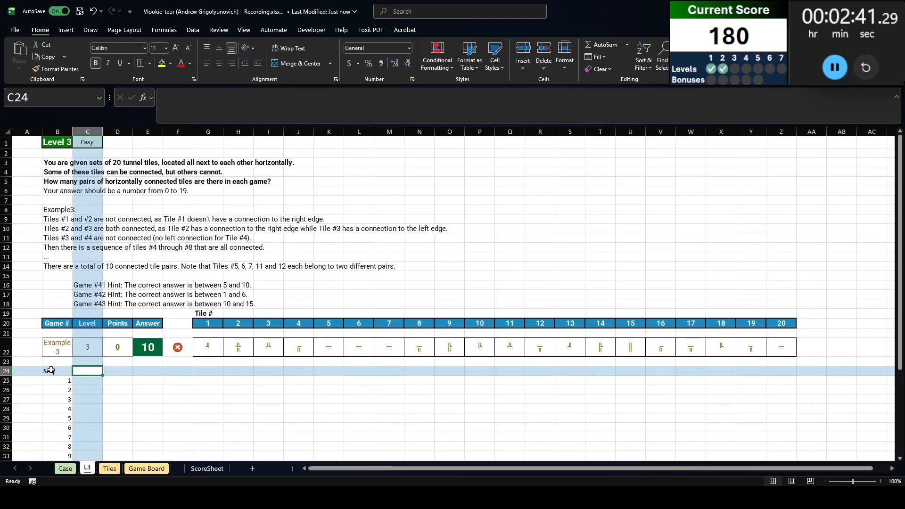
pyautogui.write('Tile')
pyautogui.press('Return')
pyautogui.write('=tocol(')
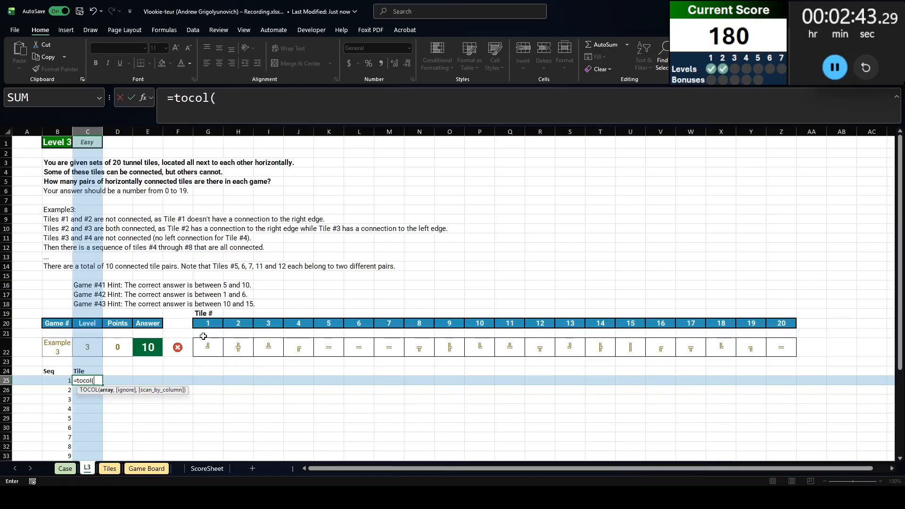
pyautogui.click(203, 336)
pyautogui.write('#')
pyautogui.press('Return')
# Enter the header Code in D24 next to Tile
pyautogui.scroll(-4, 162, 364)
pyautogui.scroll(1, 118, 319)
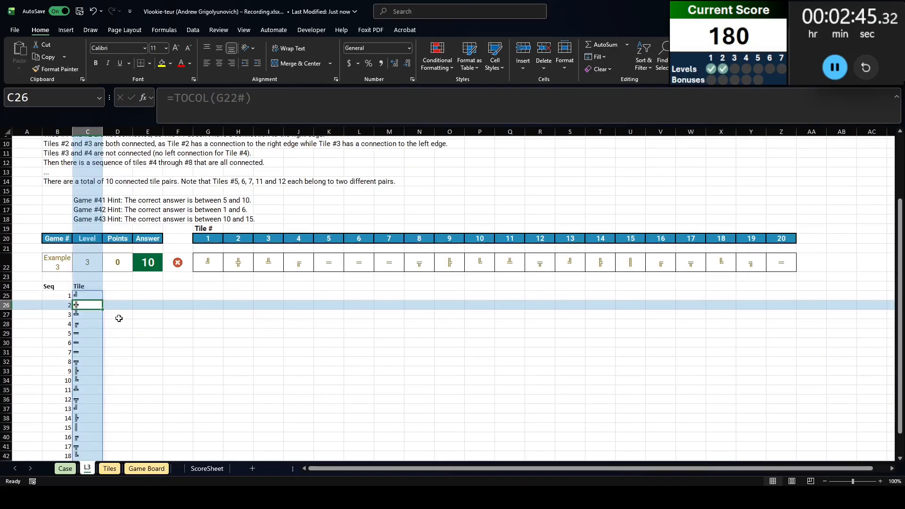
pyautogui.click(122, 288)
pyautogui.write('Code')
pyautogui.press('Return')
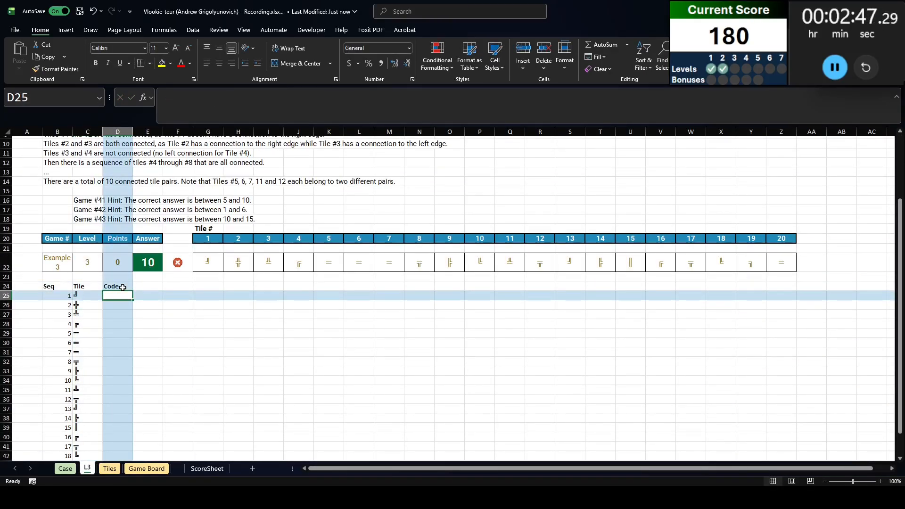
# Look up each listed tile's code with =XLOOKUP(C25#,Tunnel[Tile],Tunnel[Code]) in D25
pyautogui.write('=xlookup(')
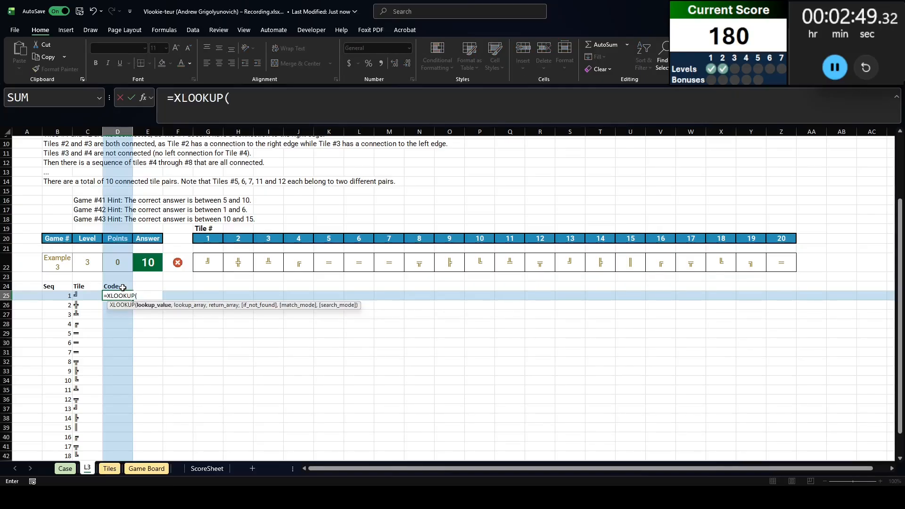
pyautogui.press('Left')
pyautogui.write('#,tile[')
pyautogui.press('BackSpace')
pyautogui.press('BackSpace')
pyautogui.press('BackSpace')
pyautogui.press('BackSpace')
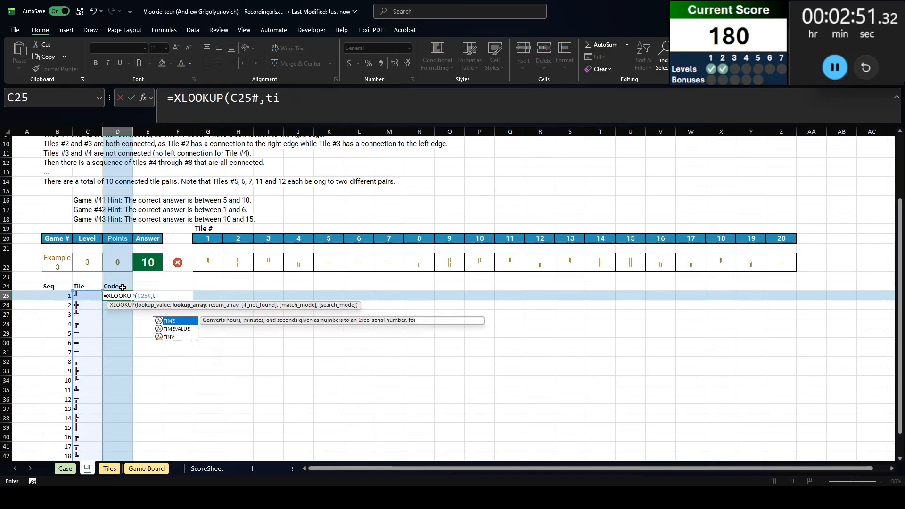
pyautogui.write('unnel[tile],t')
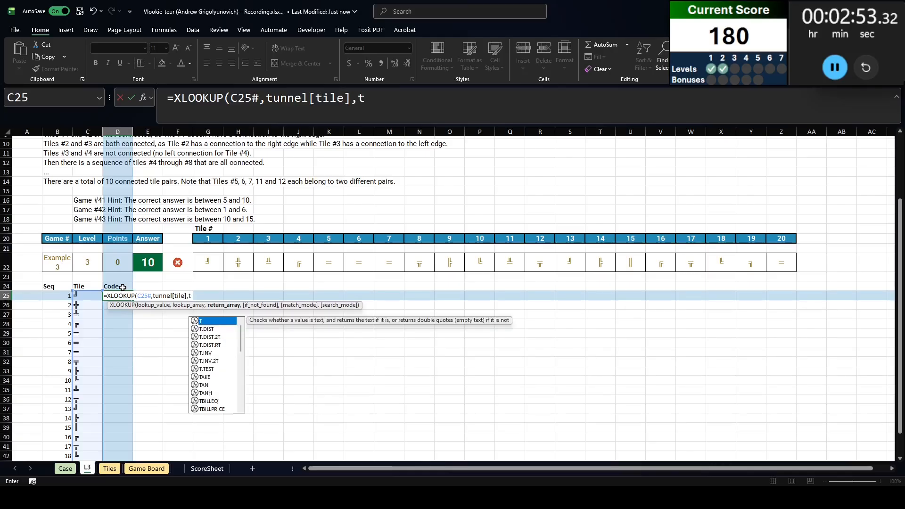
pyautogui.write('unnel[code]')
pyautogui.press('Return')
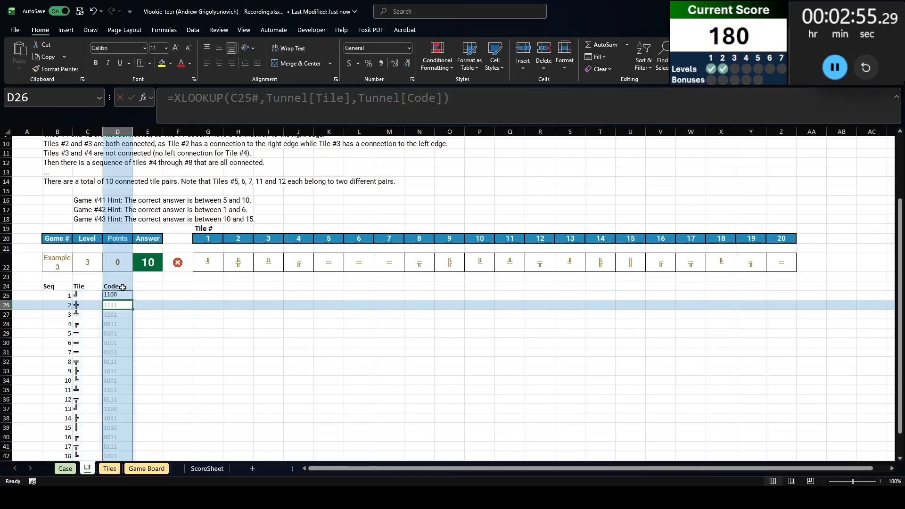
# Enter =SEQUENCE(,40) in E24 to number 40 columns across the header row
pyautogui.press('Up')
pyautogui.press('Up')
pyautogui.press('Right')
pyautogui.write('=seq')
pyautogui.press('Tab')
pyautogui.write(',40')
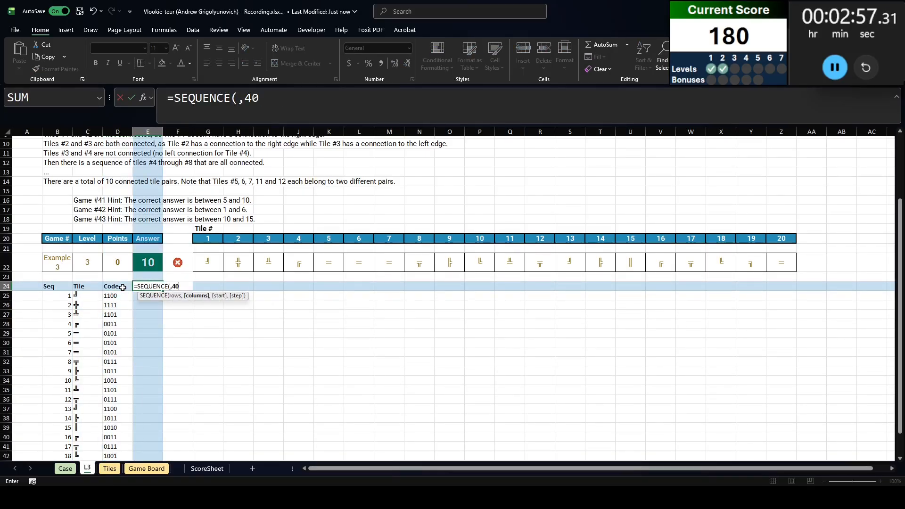
pyautogui.press('Return')
# Shorten the numbered header in E24 to four columns with =SEQUENCE(,4)
pyautogui.press('Up')
pyautogui.click(259, 110)
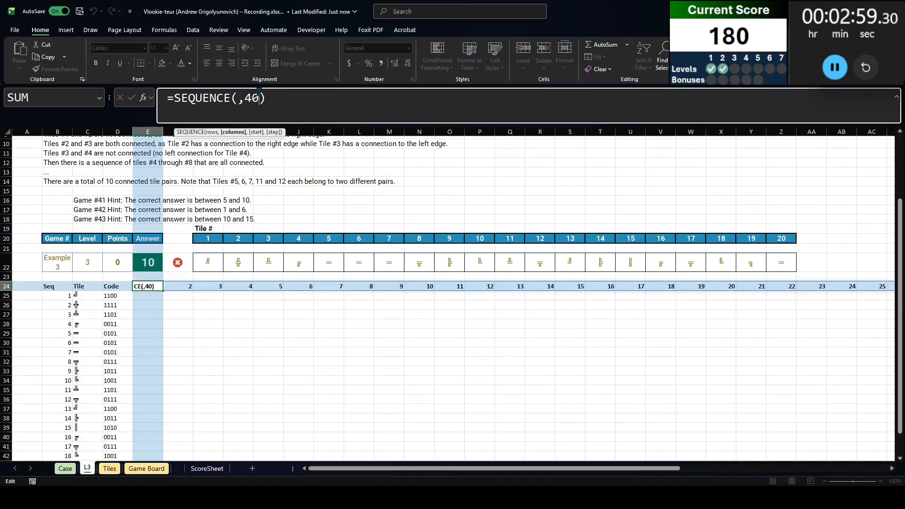
pyautogui.press('BackSpace')
pyautogui.press('Return')
# Split every tile code into its single digits with =MID(D25#,E24#,1) in E25
pyautogui.write('=mid(')
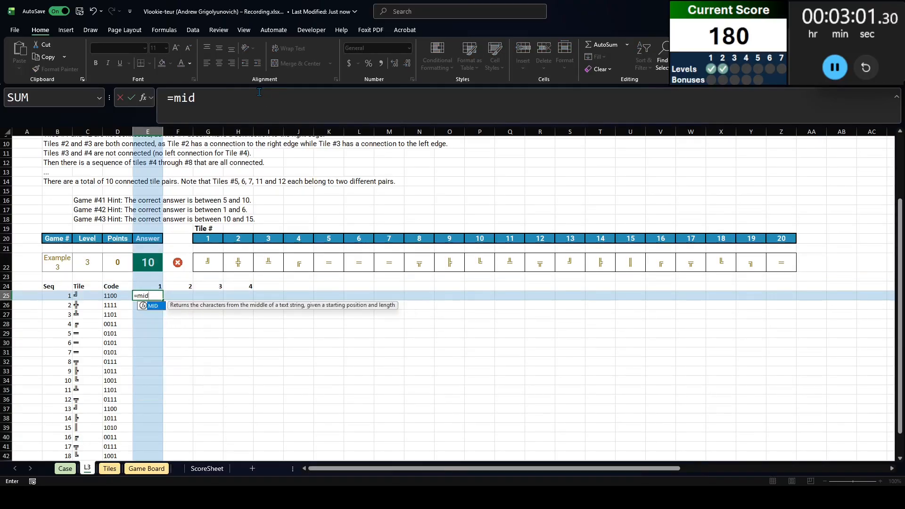
pyautogui.press('Left')
pyautogui.write(',')
pyautogui.press('Up')
pyautogui.write(',')
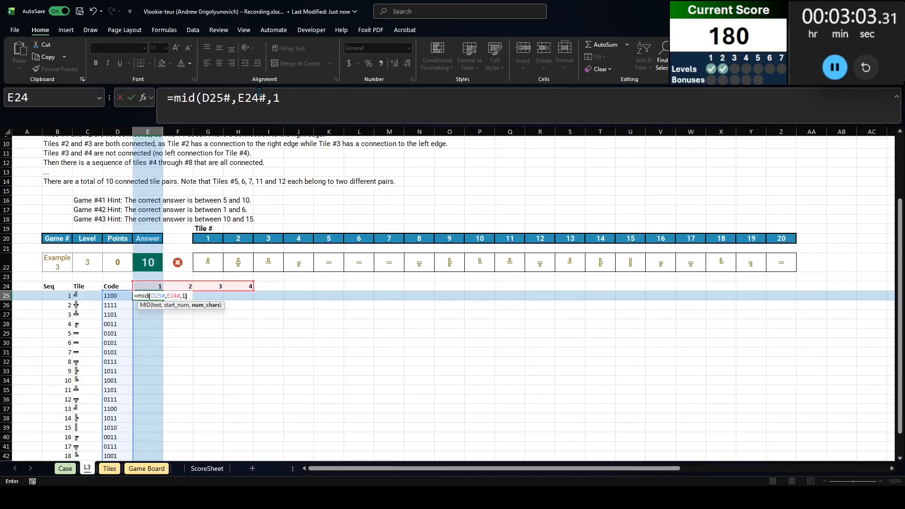
pyautogui.write('1)')
pyautogui.press('Return')
pyautogui.press('Up')
pyautogui.scroll(-3, 137, 309)
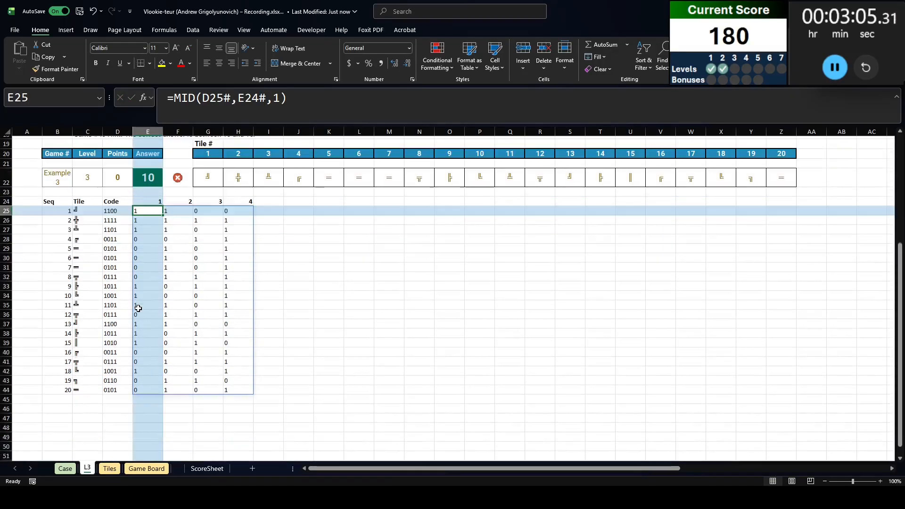
# Convert the split digits to numbers by extending the E25 formula to =MID(D25#,E24#,1)*1
pyautogui.scroll(3, 165, 292)
pyautogui.click(310, 112)
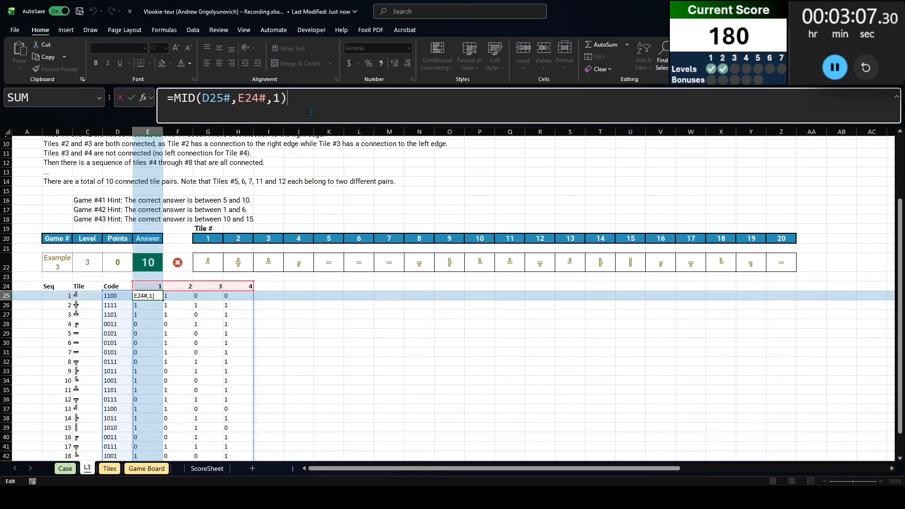
pyautogui.write('*1')
pyautogui.press('Return')
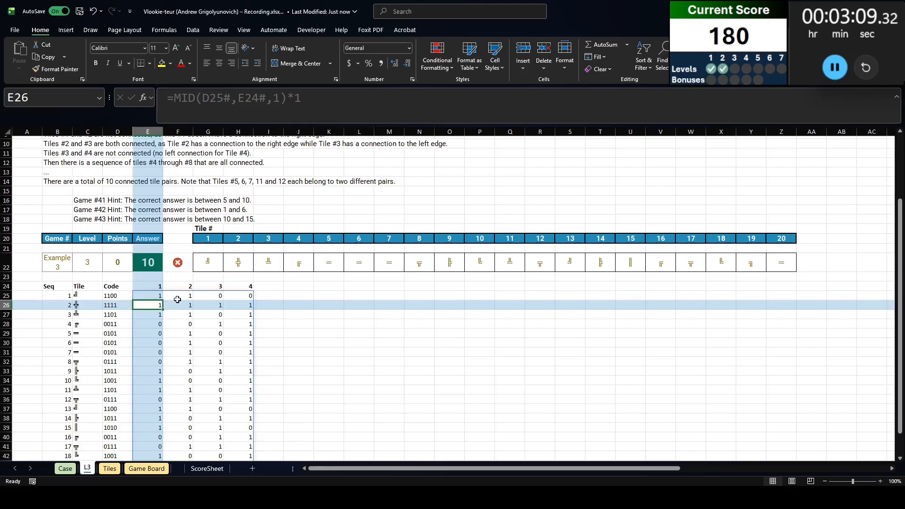
# Insert an empty row above the Seq, Tile and Code header row to hold direction labels
pyautogui.click(179, 297)
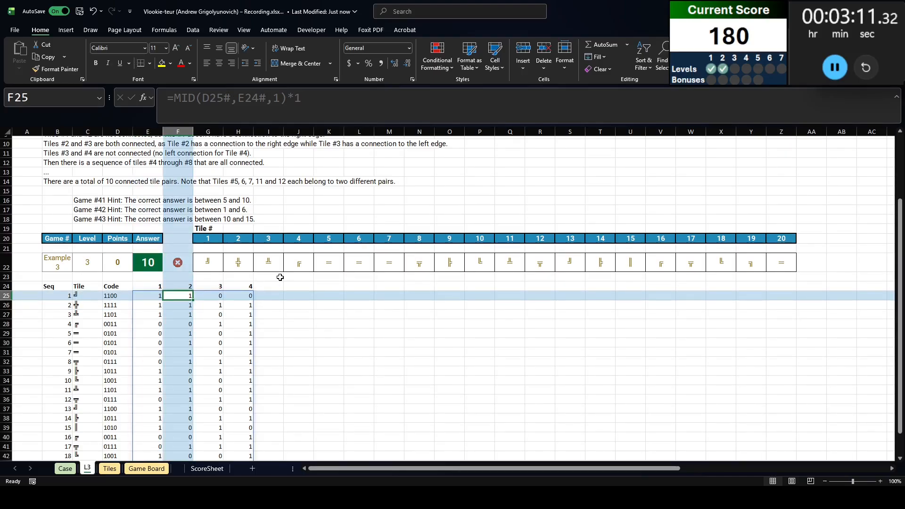
pyautogui.scroll(1, 275, 278)
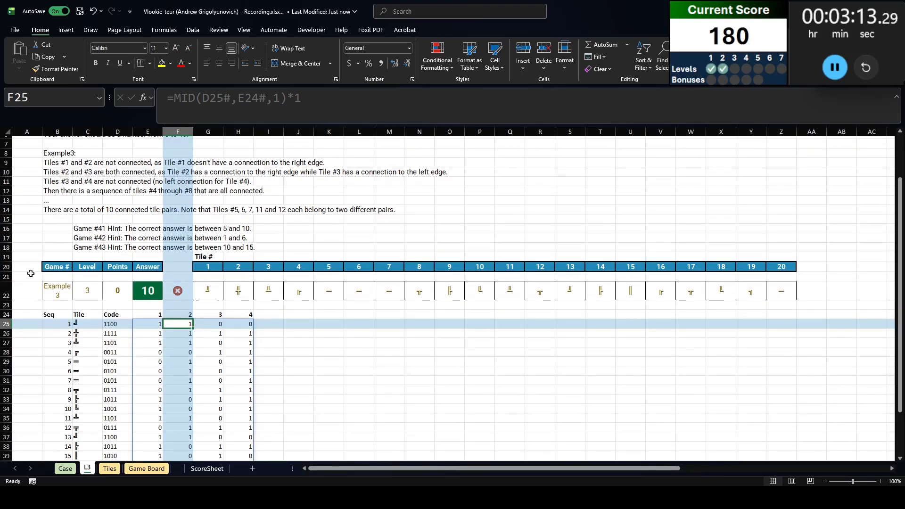
pyautogui.scroll(2, 25, 186)
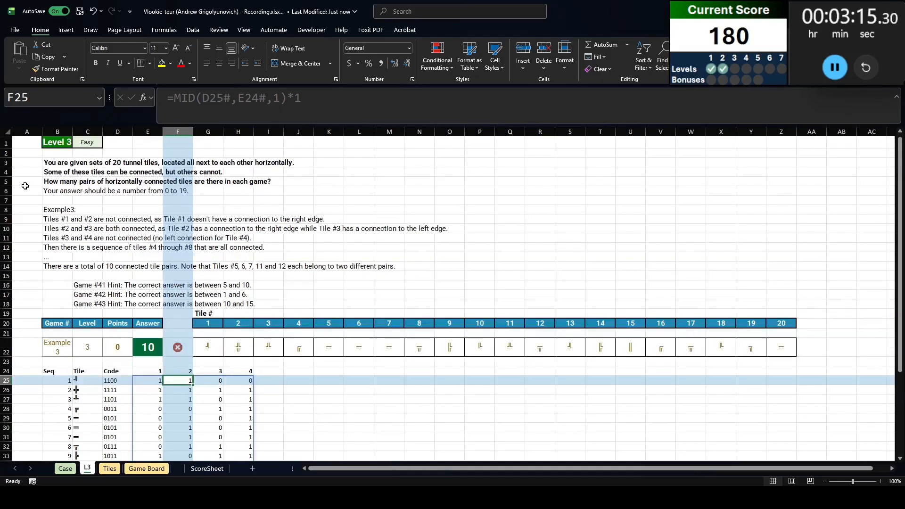
pyautogui.scroll(-2, 204, 292)
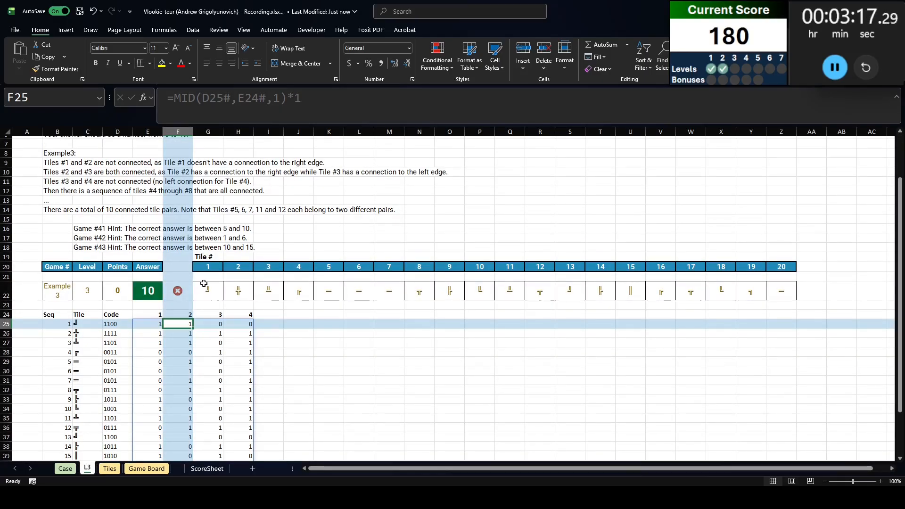
pyautogui.click(204, 286)
pyautogui.click(235, 293)
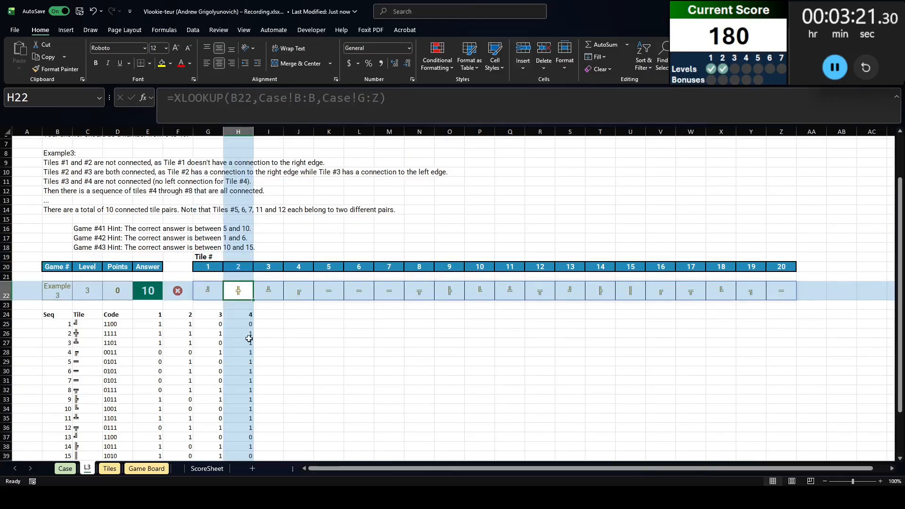
pyautogui.click(178, 316)
pyautogui.hotkey('shift', 'space')
pyautogui.hotkey('ctrl', 'shift', '+')
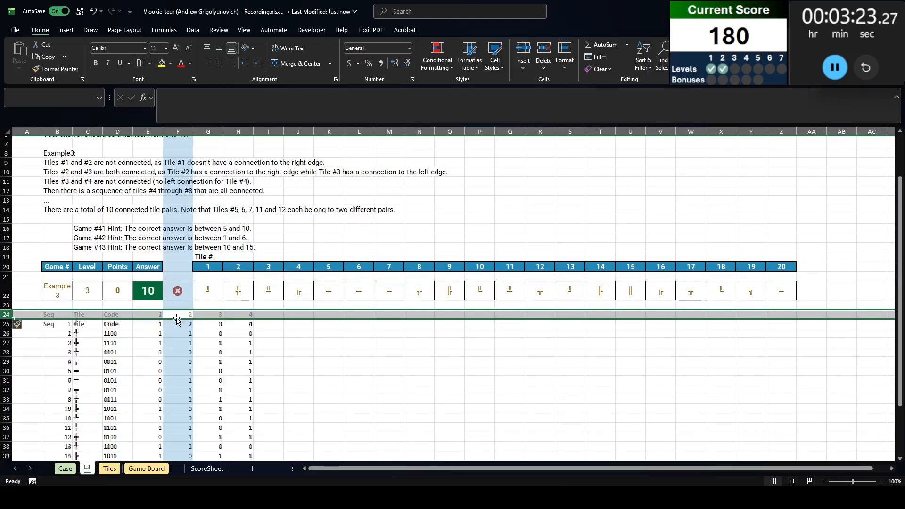
# Label the four digit columns T, L, D and R in E24:H24
pyautogui.press('Left')
pyautogui.scroll(2, 181, 312)
pyautogui.scroll(-2, 182, 311)
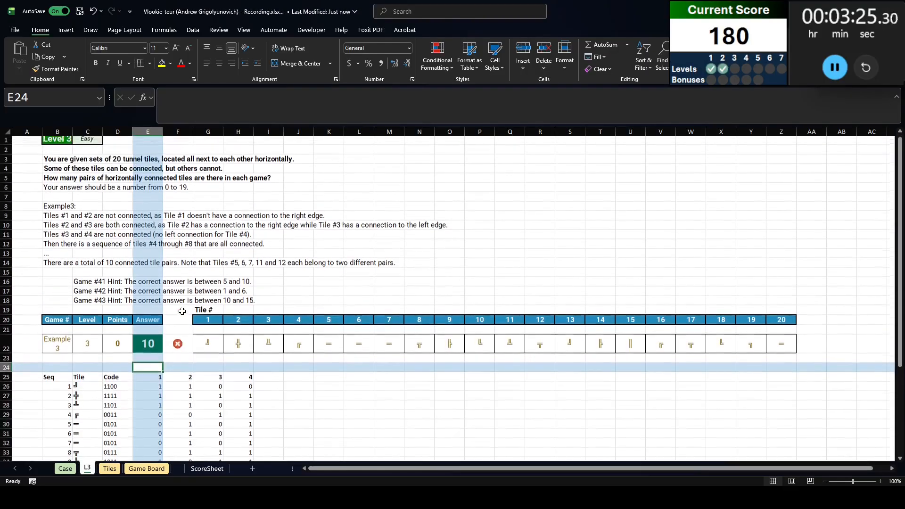
pyautogui.write('T')
pyautogui.press('Tab')
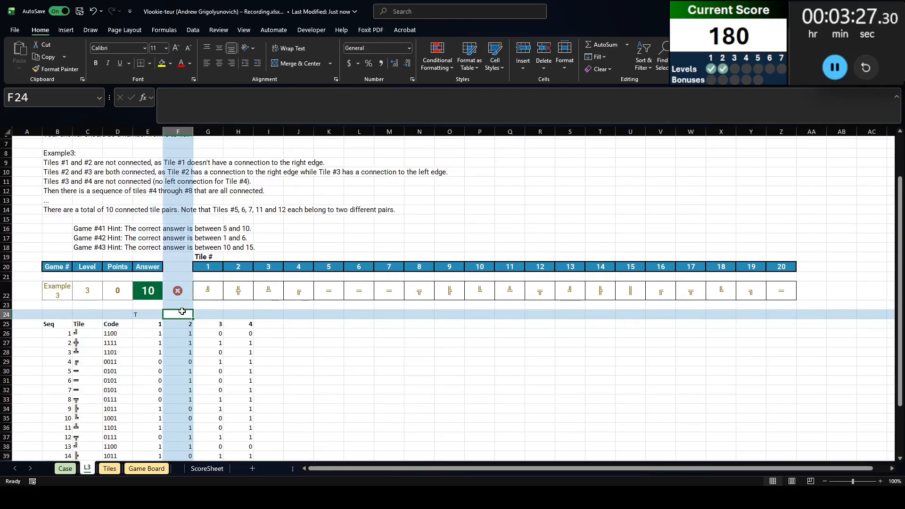
pyautogui.write('L')
pyautogui.press('Tab')
pyautogui.write('D')
pyautogui.press('Tab')
pyautogui.write('R')
pyautogui.press('Tab')
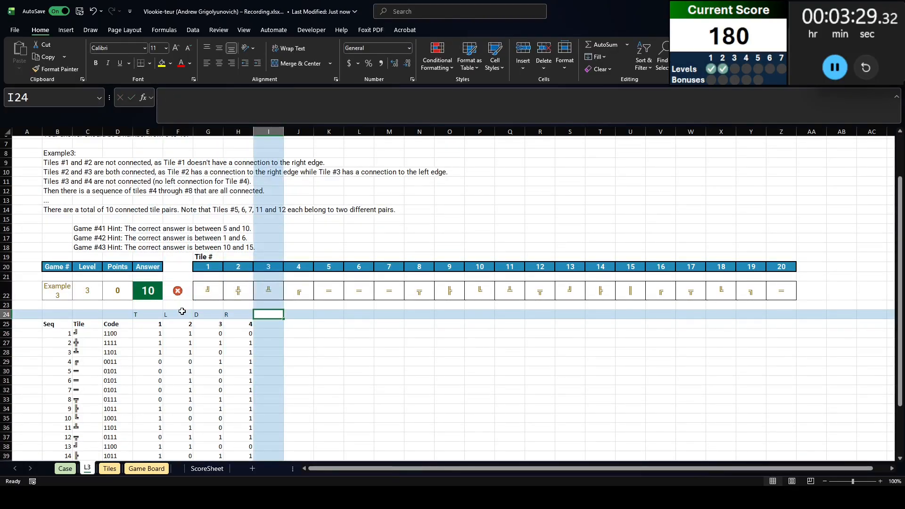
pyautogui.click(182, 312)
pyautogui.moveTo(149, 313); pyautogui.dragTo(249, 313)
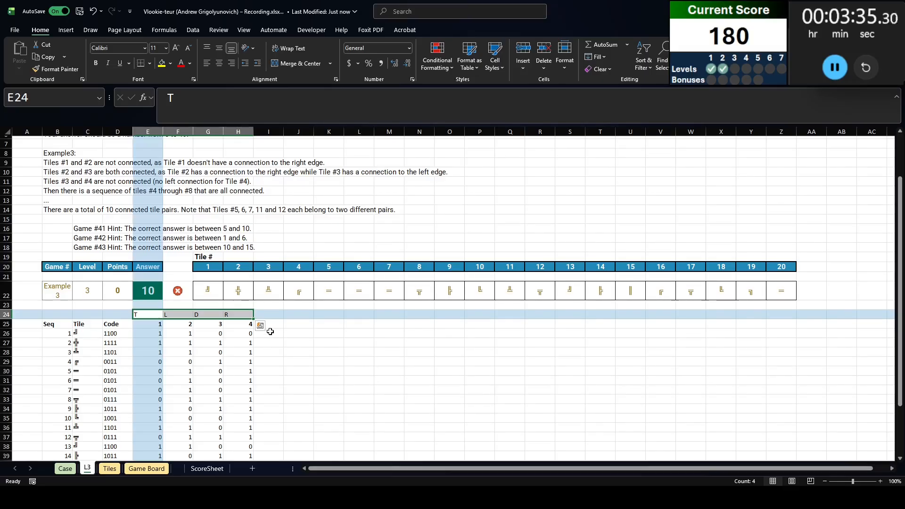
# Test whether tiles 1 and 2 connect with =H26*F27 in I27, multiplying the first's right digit by the second's left digit
pyautogui.click(280, 341)
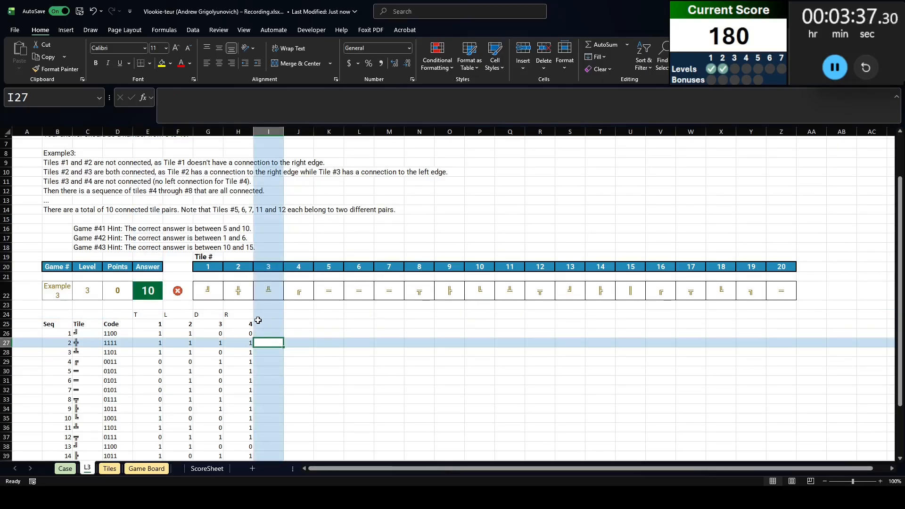
pyautogui.click(214, 289)
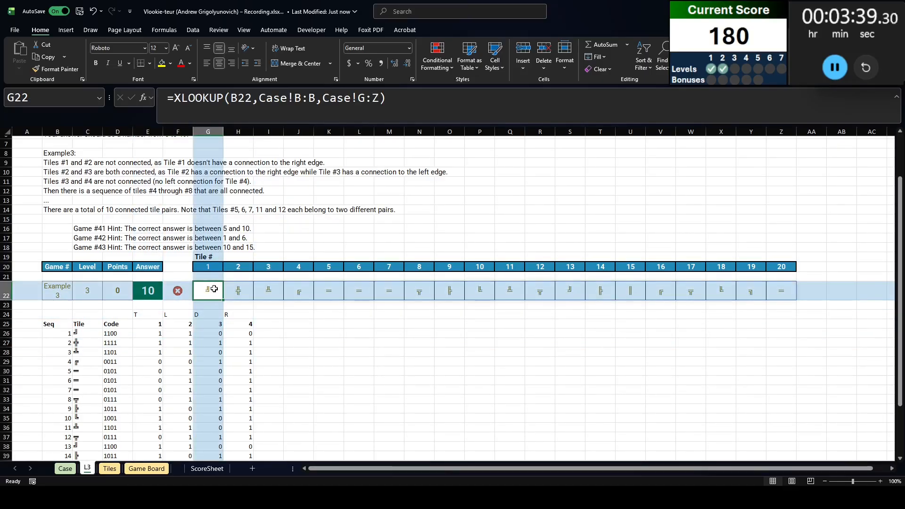
pyautogui.click(229, 293)
pyautogui.click(268, 341)
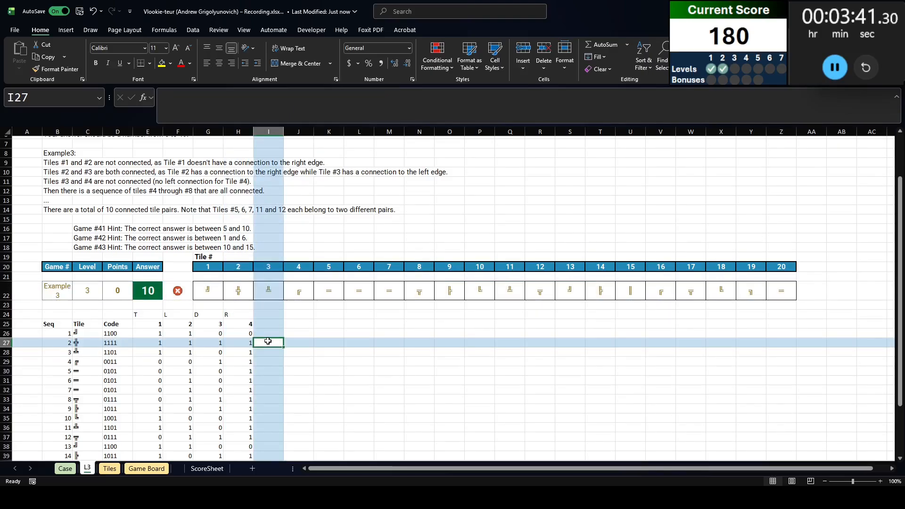
pyautogui.write('=')
pyautogui.click(238, 333)
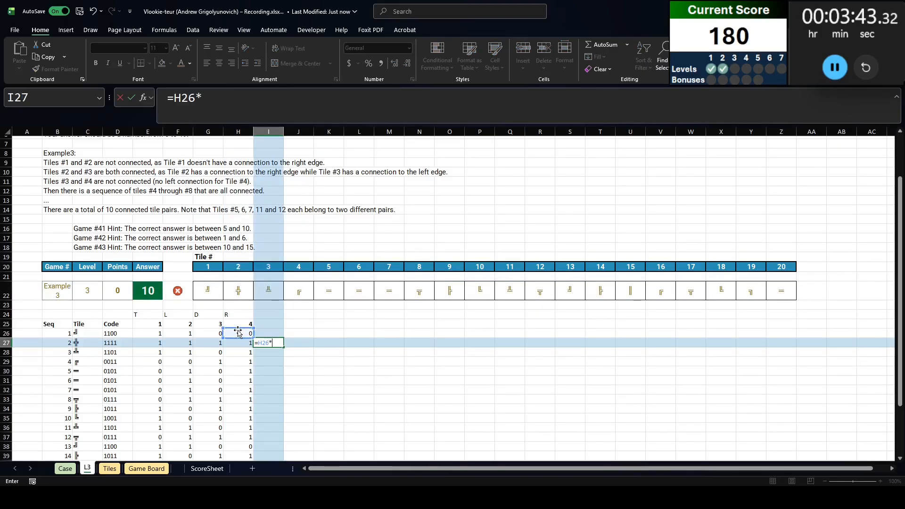
pyautogui.write('*')
pyautogui.click(171, 343)
pyautogui.press('Return')
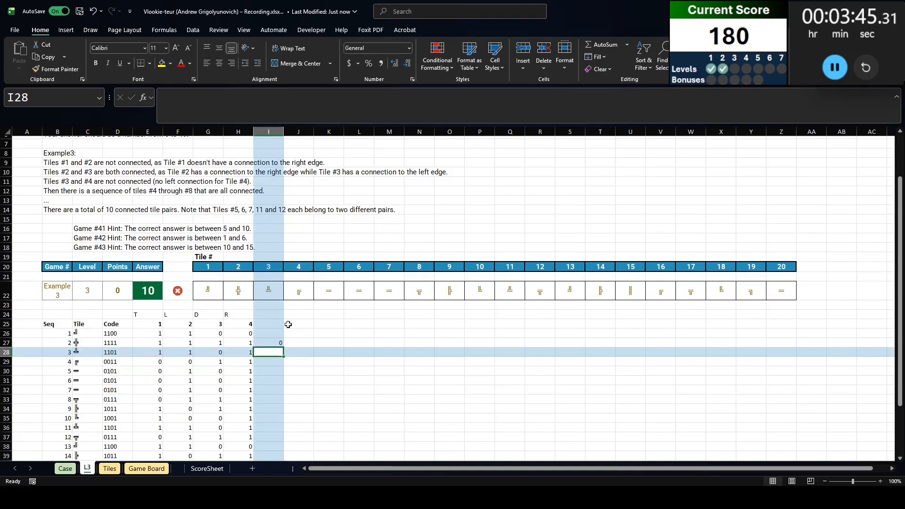
pyautogui.press('Up')
# Fill the pair-connection formula from I27 down through I45 for all 20 tiles
pyautogui.scroll(1, 37, 263)
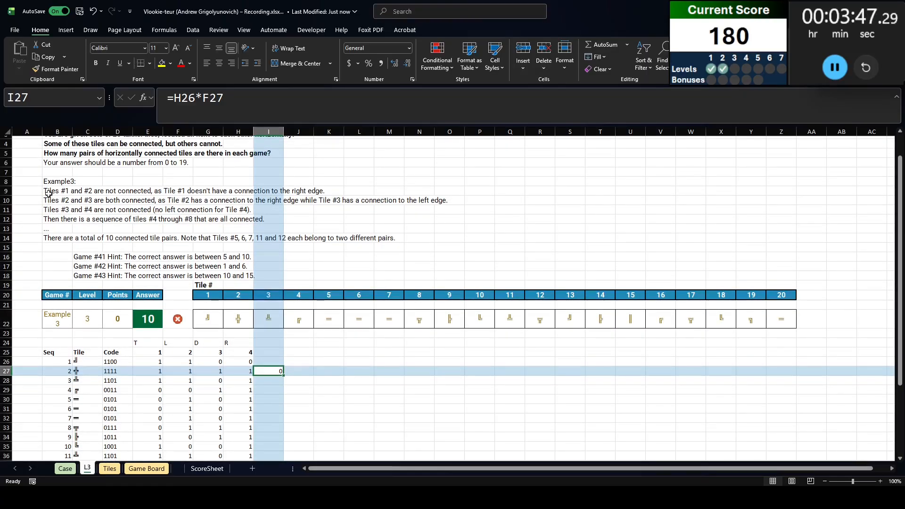
pyautogui.moveTo(48, 193); pyautogui.dragTo(330, 191)
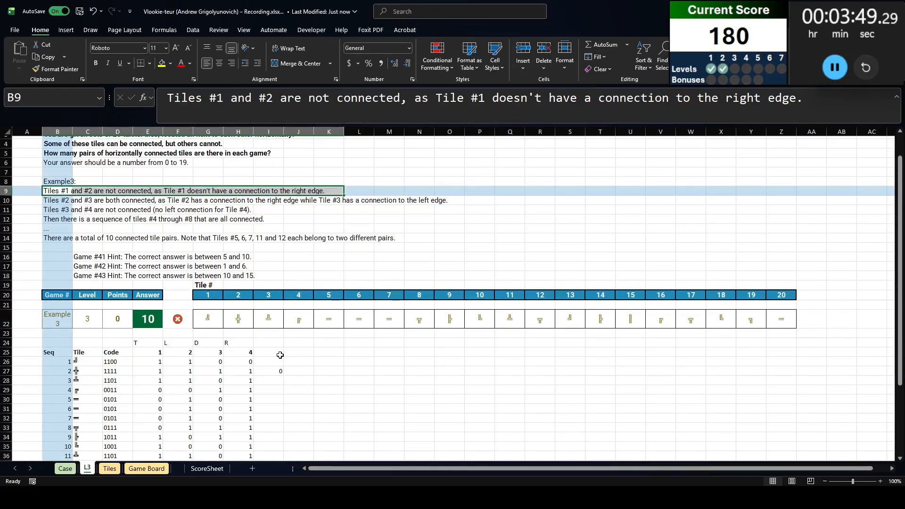
pyautogui.click(267, 380)
pyautogui.hotkey('ctrl', 'd')
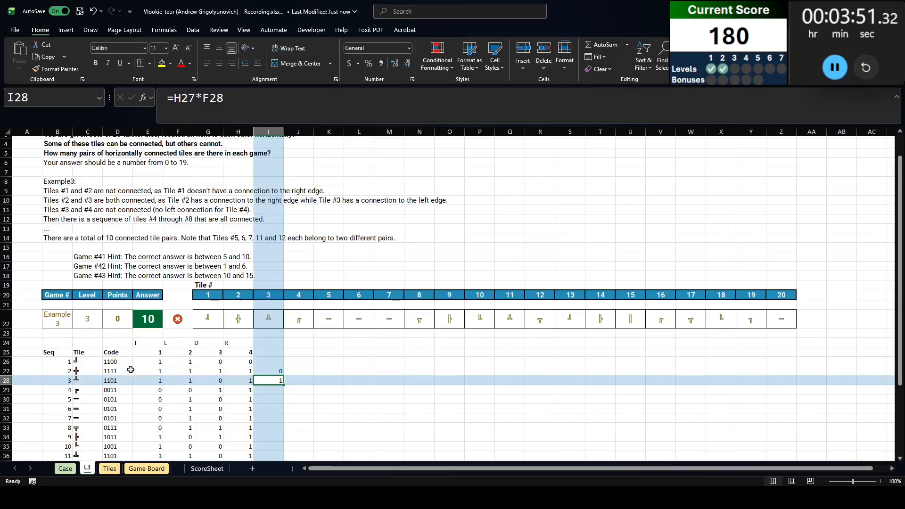
pyautogui.hotkey('ctrl', 'c')
pyautogui.press('Left')
pyautogui.hotkey('ctrl', 'Down')
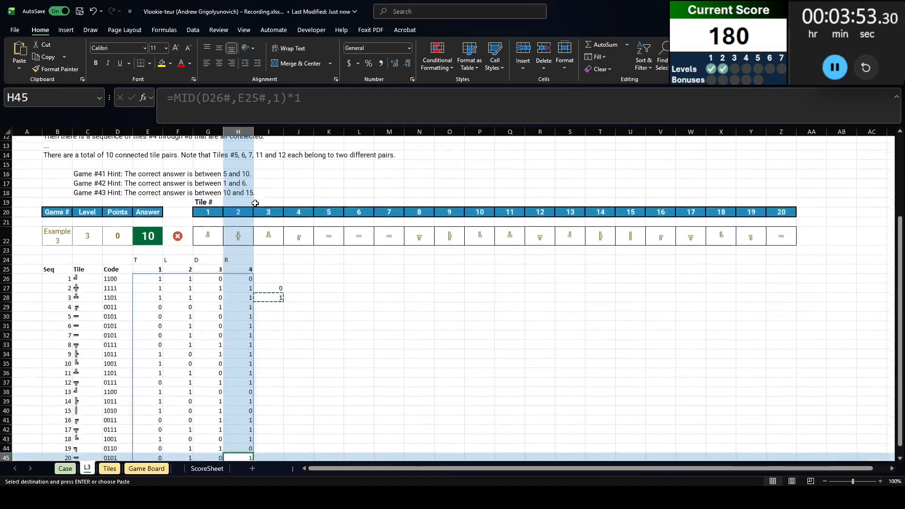
pyautogui.press('Right')
pyautogui.hotkey('ctrl', 'shift', 'Up')
pyautogui.hotkey('ctrl', 'v')
# Total the connected pairs in L25 by summing column I from I27 down to the last tile
pyautogui.click(360, 265)
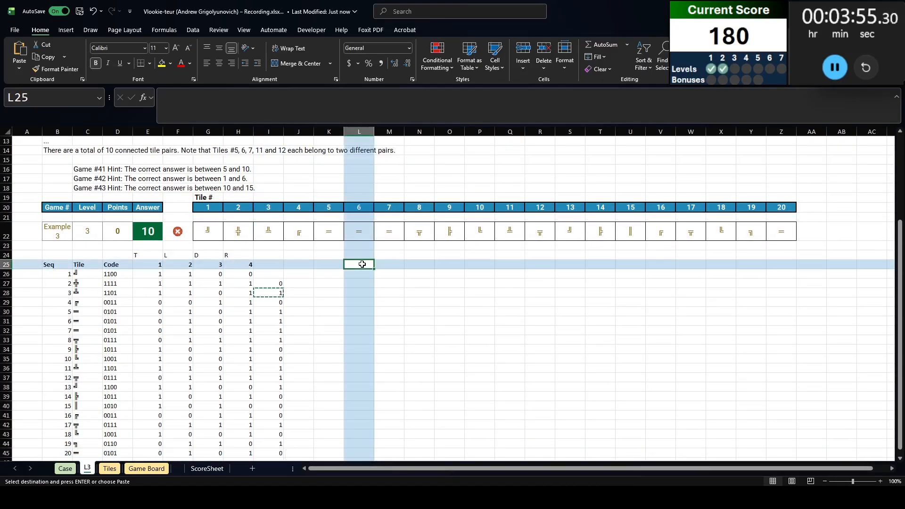
pyautogui.write('=SUM(')
pyautogui.press('Left')
pyautogui.press('Left')
pyautogui.press('Left')
pyautogui.press('Down')
pyautogui.press('Down')
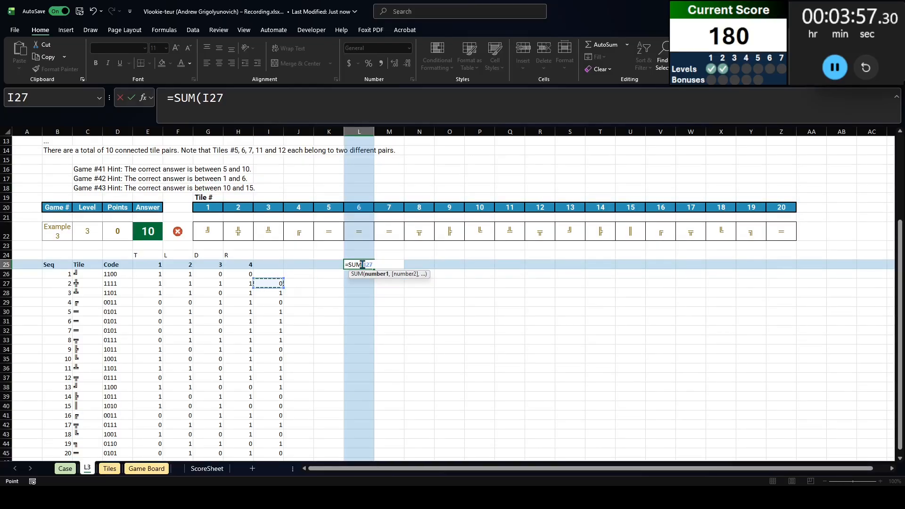
pyautogui.hotkey('ctrl', 'shift', 'Down')
pyautogui.press('Return')
# Copy the Level 3 game numbers 41 to 60 from the Case sheet into K26 downward on L3
pyautogui.hotkey('ctrl', 'Home')
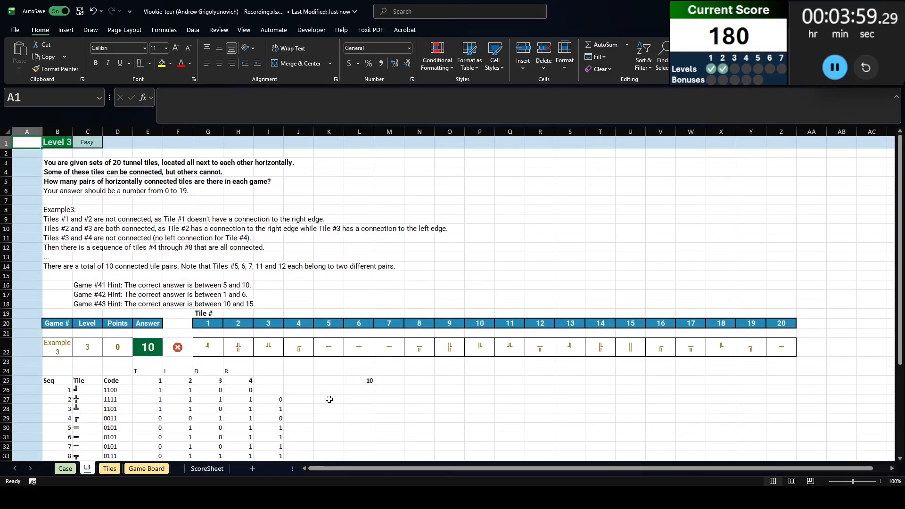
pyautogui.click(328, 388)
pyautogui.hotkey('ctrl', 'pageup')
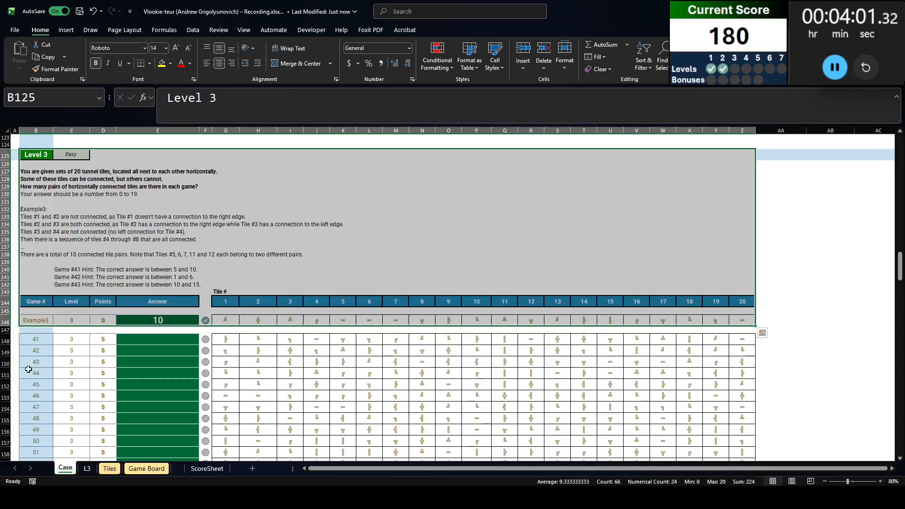
pyautogui.click(40, 339)
pyautogui.hotkey('ctrl', 'shift', 'Down')
pyautogui.hotkey('ctrl', 'c')
pyautogui.hotkey('ctrl', 'pagedown')
pyautogui.hotkey('ctrl', 'v')
# Create a what-if data table over K25:L45 with B22 as the column input cell
pyautogui.press('Up')
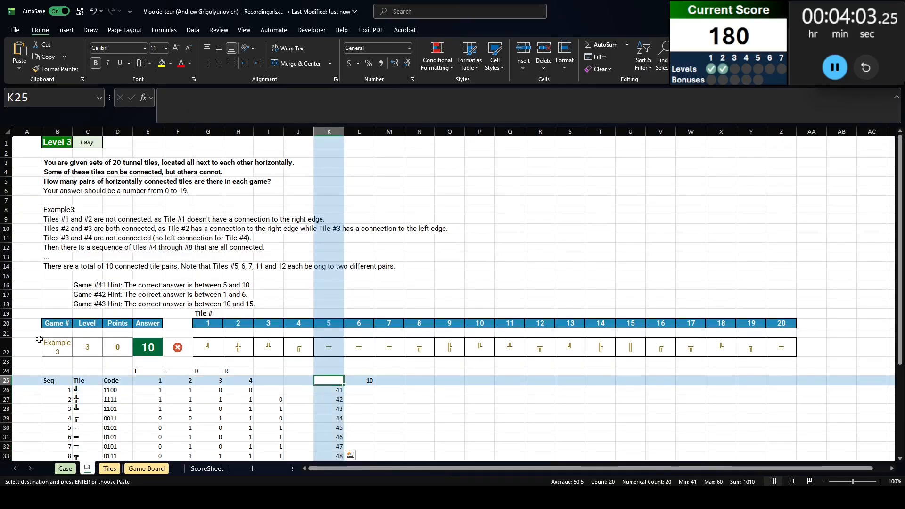
pyautogui.hotkey('shift', 'Right')
pyautogui.hotkey('ctrl', 'shift', 'Down')
pyautogui.hotkey('alt', 'a')
pyautogui.press('w')
pyautogui.press('t')
pyautogui.press('Tab')
pyautogui.write('b22')
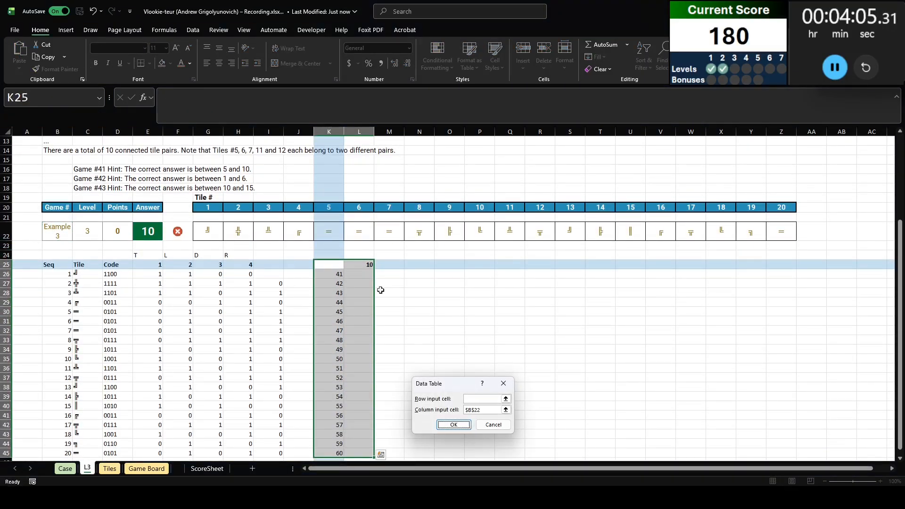
pyautogui.press('Return')
# Copy the data table's results into the Level 3 answers on the Case sheet as values, starting at E148
pyautogui.hotkey('ctrl', 'c')
pyautogui.hotkey('ctrl', 'pageup')
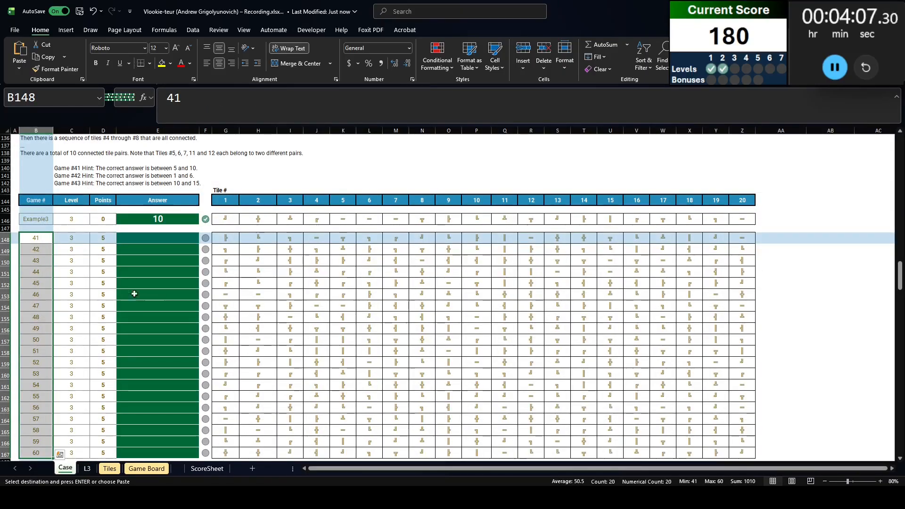
pyautogui.click(135, 240)
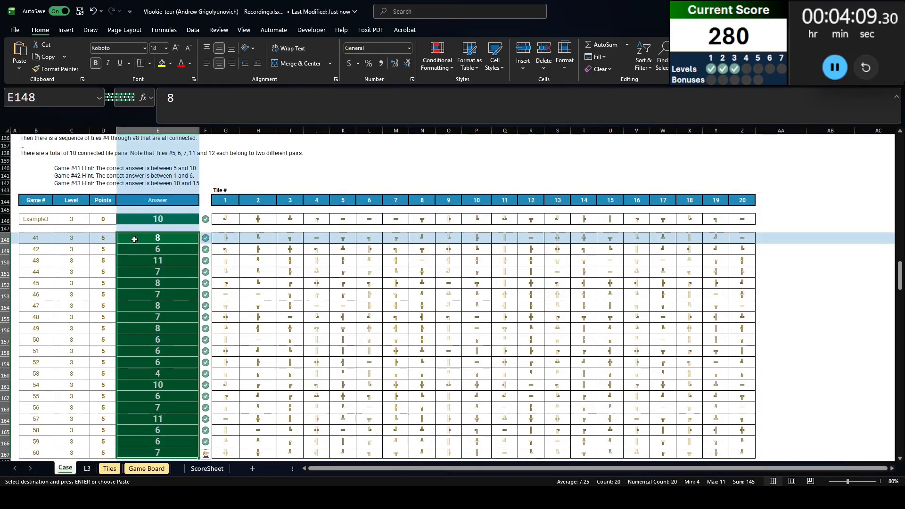
# Clear the data table results on the L3 sheet and return to the Case sheet
pyautogui.hotkey('ctrl', 'pagedown')
pyautogui.press('Delete')
pyautogui.hotkey('ctrl', 'pageup')
# Go to the Level 4 section and read its instructions on Vlookie's movement until he hits a wall
pyautogui.scroll(-1, 138, 240)
pyautogui.scroll(-10, 138, 239)
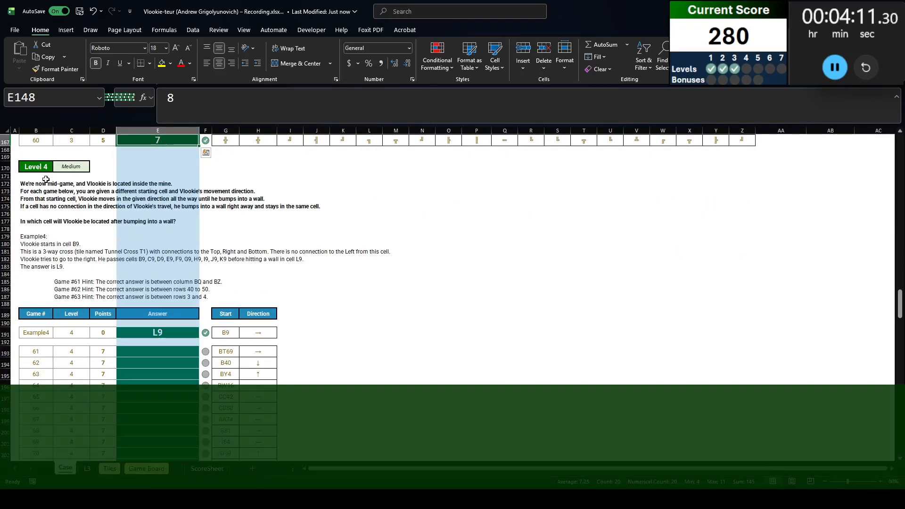
pyautogui.click(35, 183)
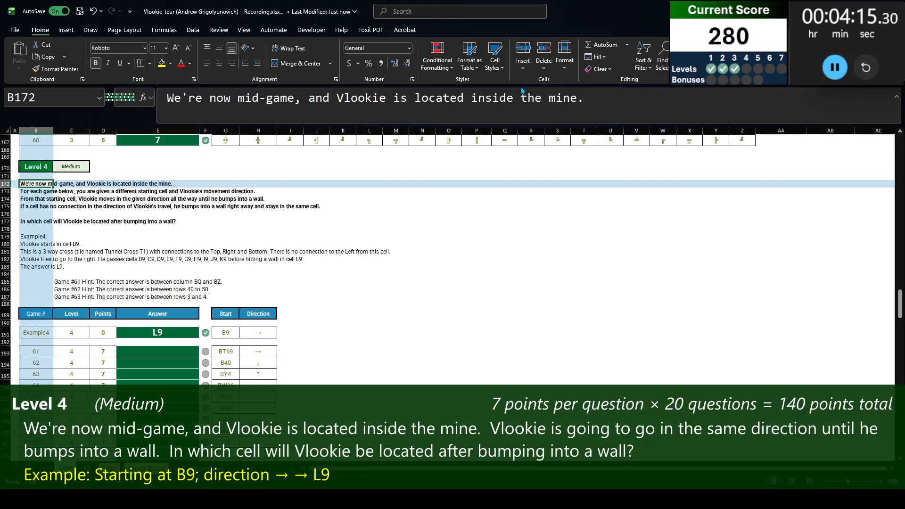
# Read the remaining Level 4 rules line by line, down to the question about Vlookie's final cell
pyautogui.press('Down')
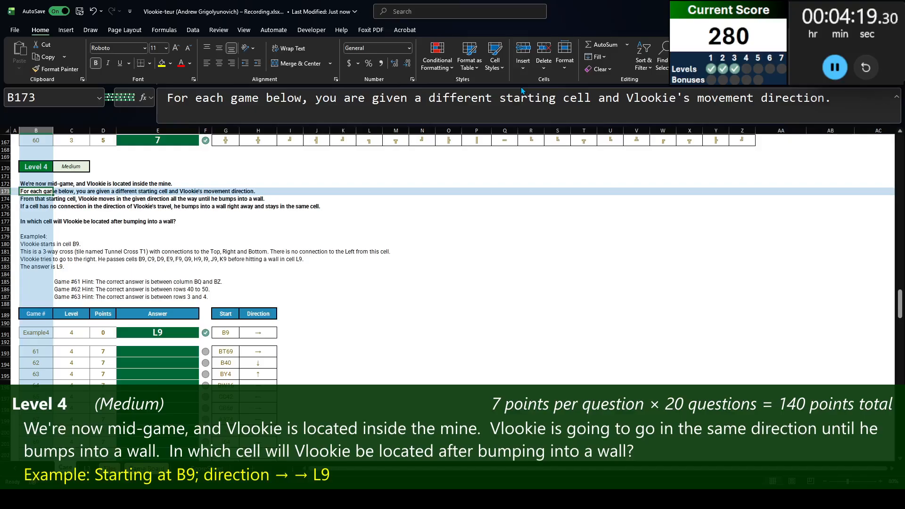
pyautogui.press('Down')
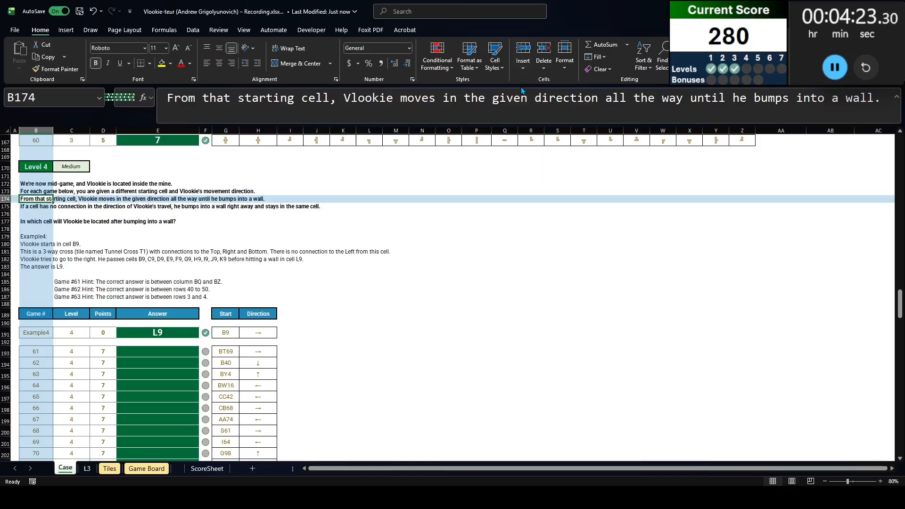
pyautogui.press('Down')
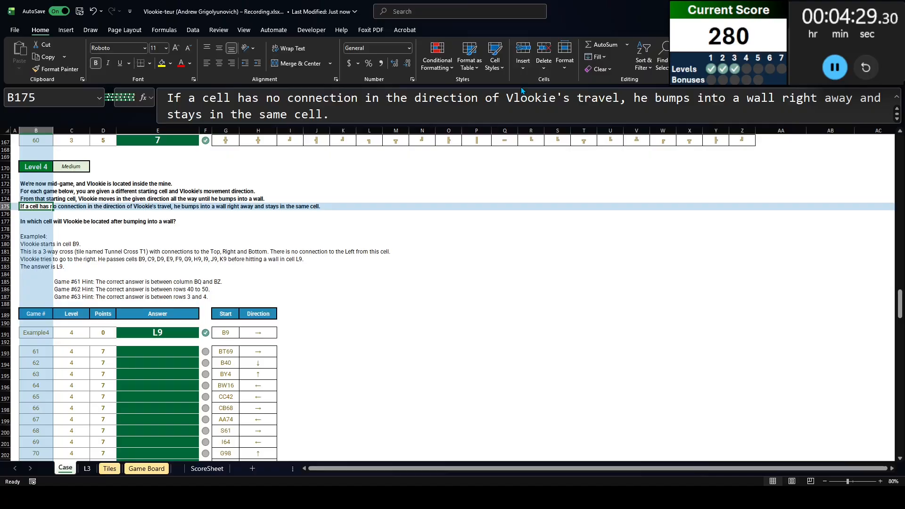
pyautogui.press('Down')
pyautogui.press('Down')
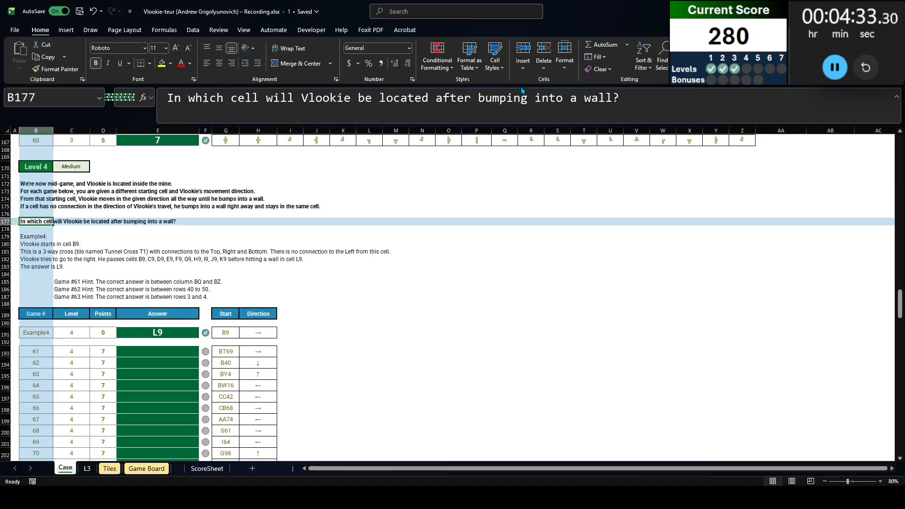
# Add a new worksheet after the Case sheet and name it l4
pyautogui.click(248, 471)
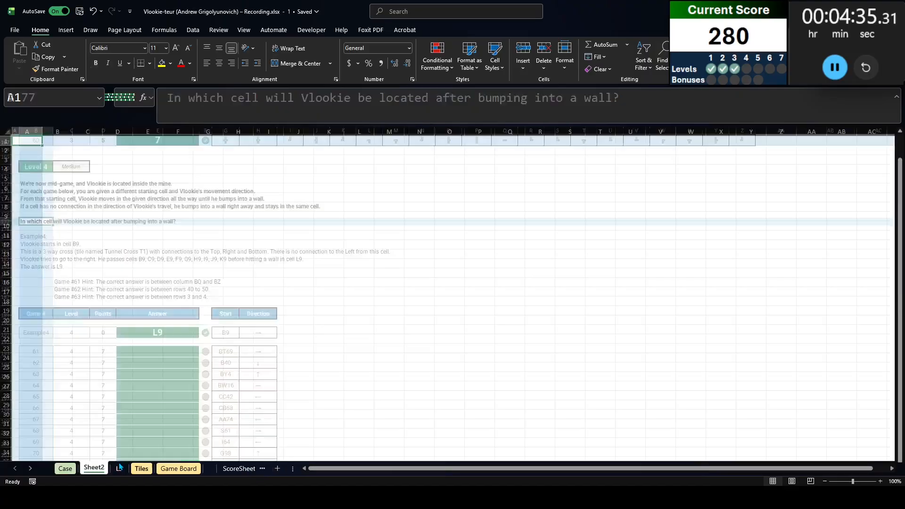
pyautogui.doubleClick(92, 469)
pyautogui.write('l4')
pyautogui.press('Return')
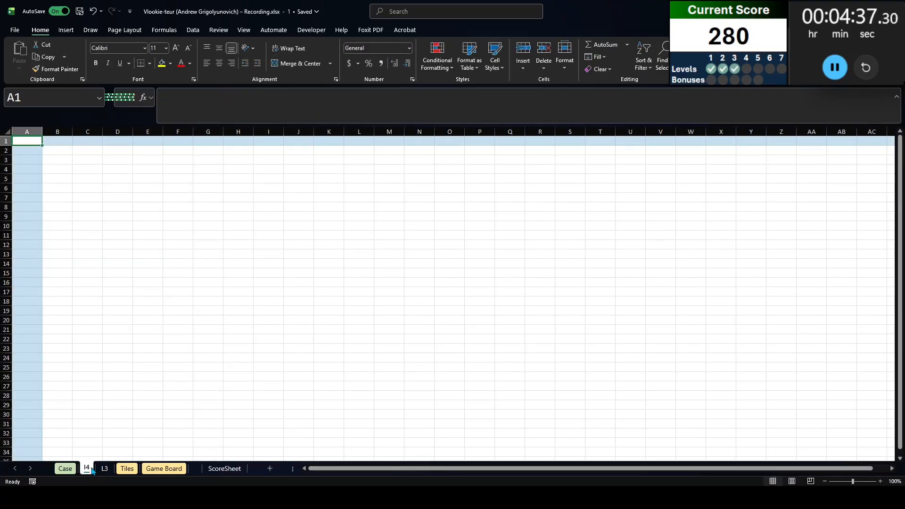
# Copy the Level 4 block B170:H191, through the example row, from the Case sheet to the l4 sheet
pyautogui.click(65, 468)
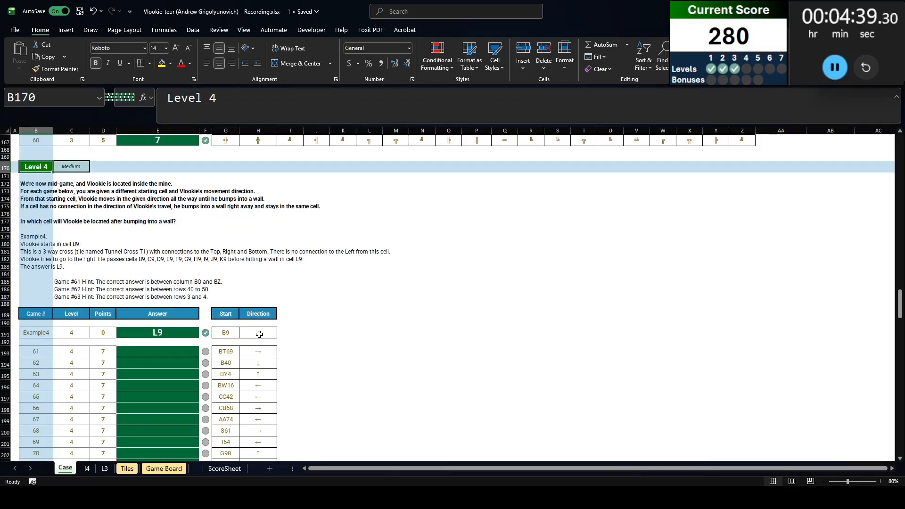
pyautogui.keyDown('shift'); pyautogui.click(259, 334); pyautogui.keyUp('shift')
pyautogui.hotkey('ctrl', 'c')
pyautogui.hotkey('ctrl', 'pagedown')
pyautogui.hotkey('ctrl', 'v')
# Look up the example game's start and direction in G22 with =XLOOKUP(B22,case!B:B,case!G:H)
pyautogui.click(212, 346)
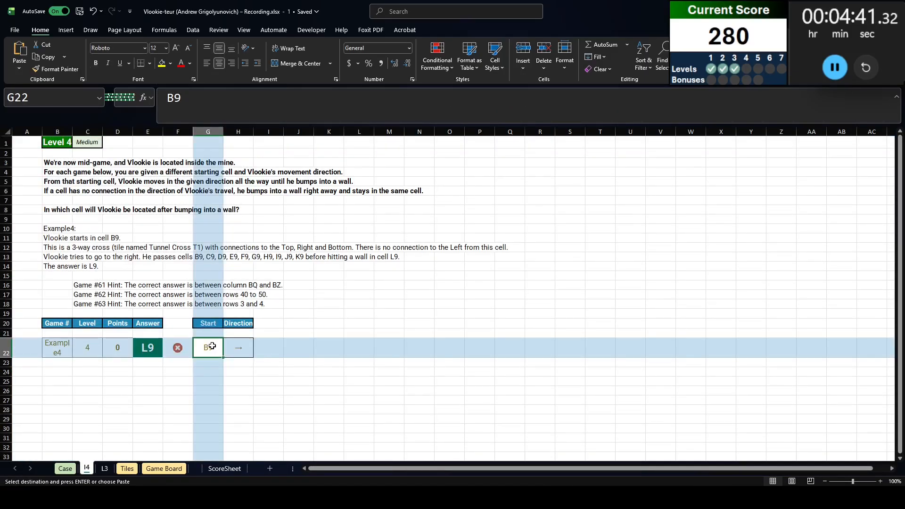
pyautogui.write('=xl')
pyautogui.press('Tab')
pyautogui.write('B22,case1B:B')
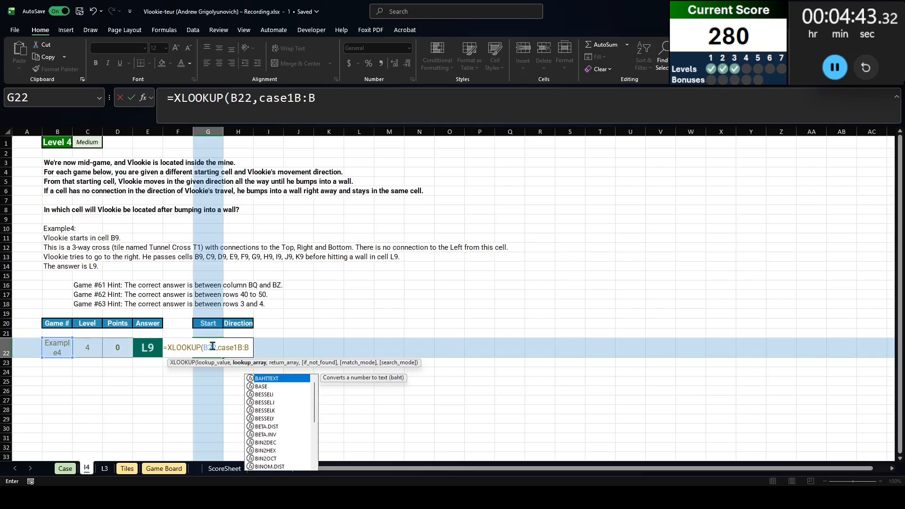
pyautogui.press('BackSpace')
pyautogui.press('BackSpace')
pyautogui.press('BackSpace')
pyautogui.press('BackSpace')
pyautogui.write(':B,case!G:H')
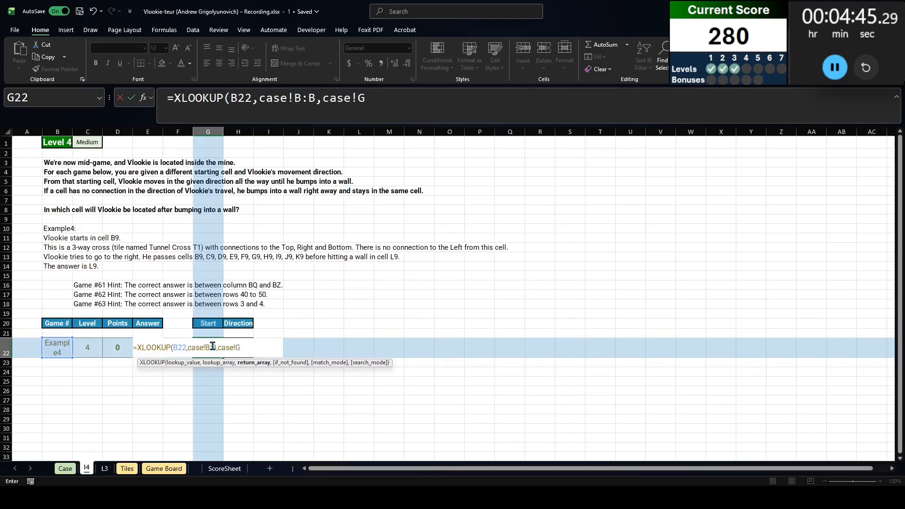
pyautogui.press('Tab')
pyautogui.click(178, 372)
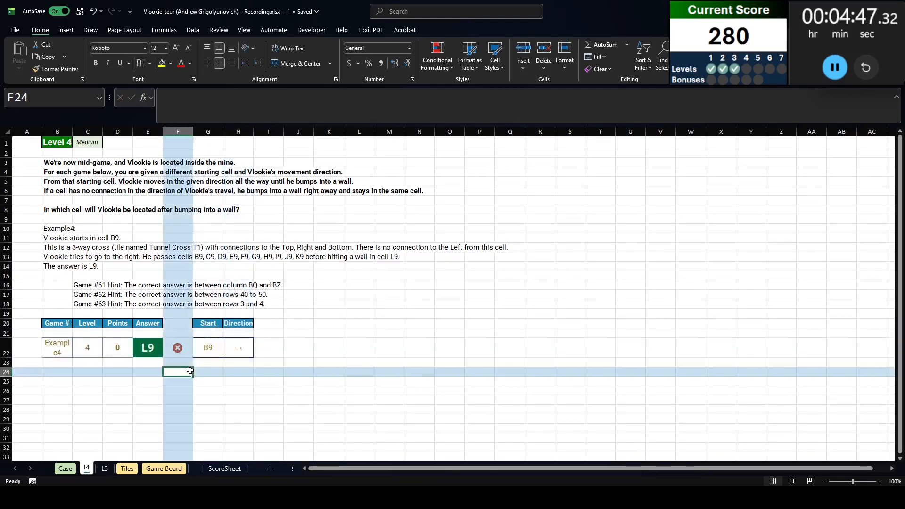
pyautogui.click(63, 370)
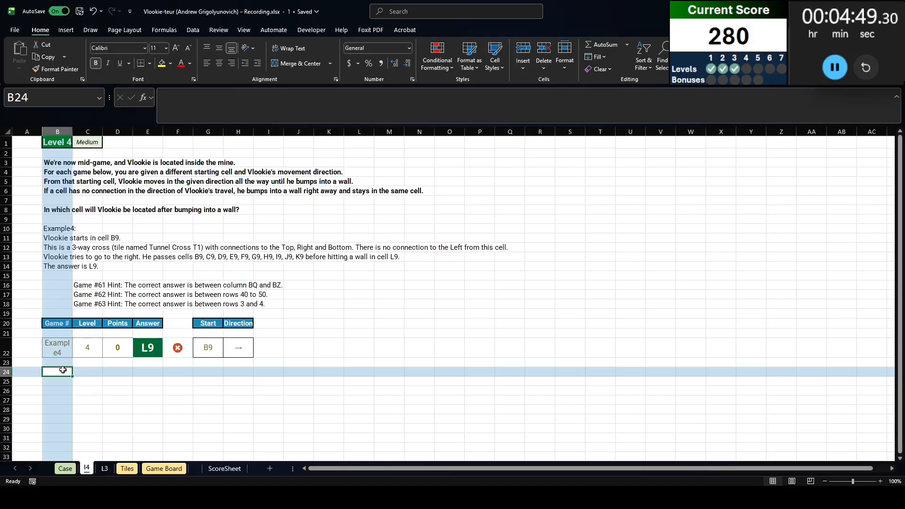
# On the Game Board sheet, enter the headers Row, Col, Add and Val in CZ1:DC1
pyautogui.click(164, 469)
pyautogui.press('Up')
pyautogui.hotkey('ctrl', 'Right')
pyautogui.press('Right')
pyautogui.press('Right')
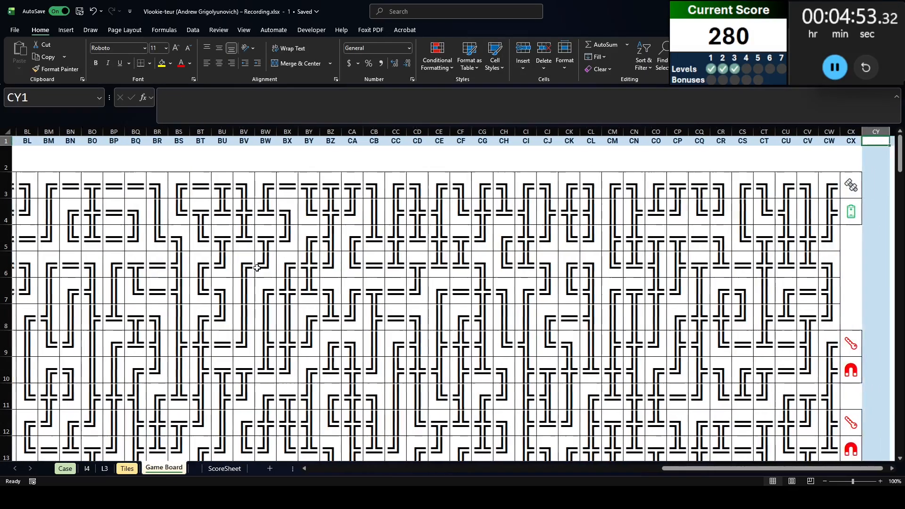
pyautogui.write('Row')
pyautogui.press('Right')
pyautogui.write('Col')
pyautogui.press('Right')
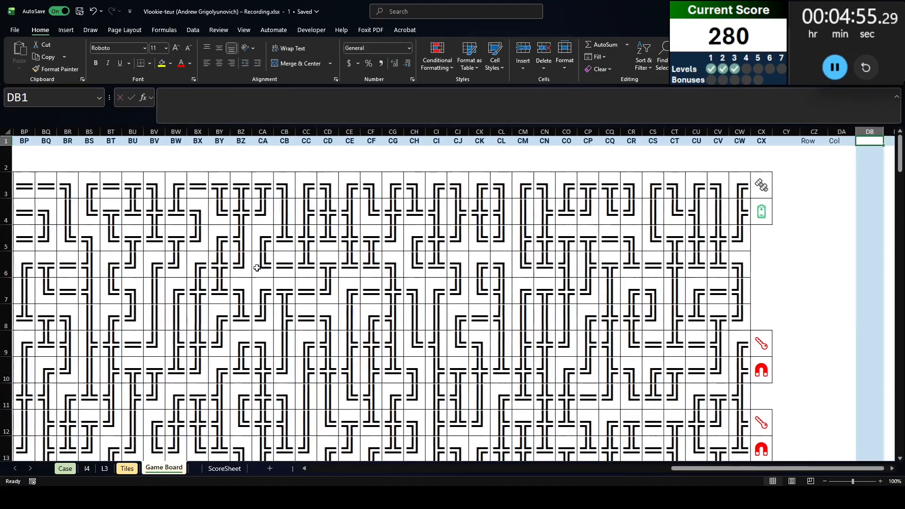
pyautogui.write('Add')
pyautogui.press('Tab')
pyautogui.write('Val')
pyautogui.press('Return')
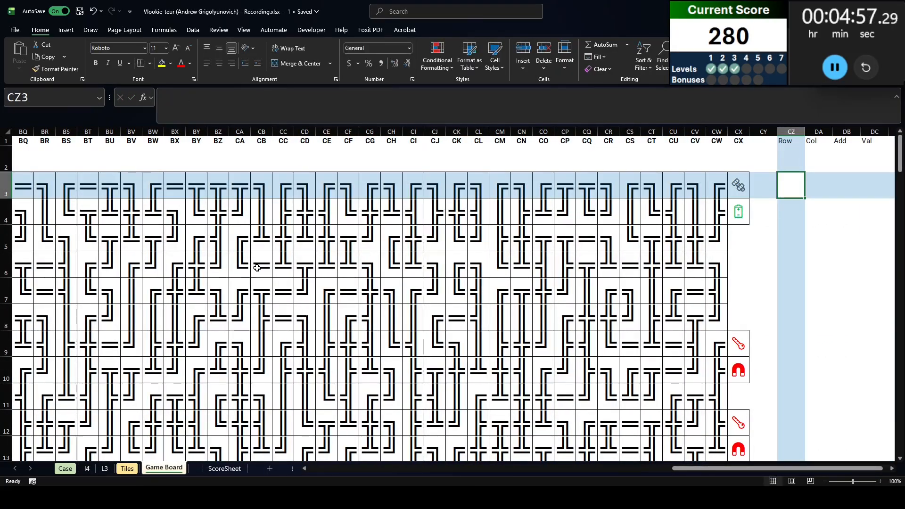
# Define the name mp for the whole game board range B2:CX103
pyautogui.click(732, 157)
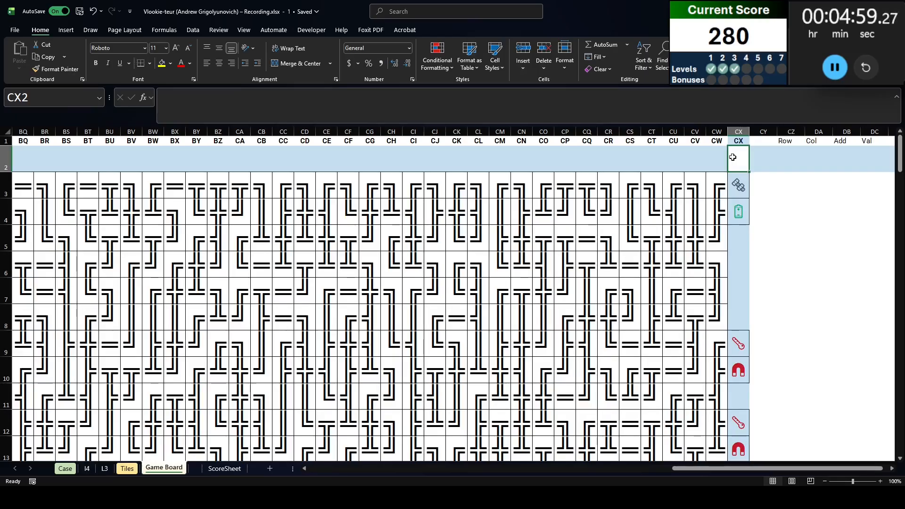
pyautogui.hotkey('ctrl', 'shift', 'Left')
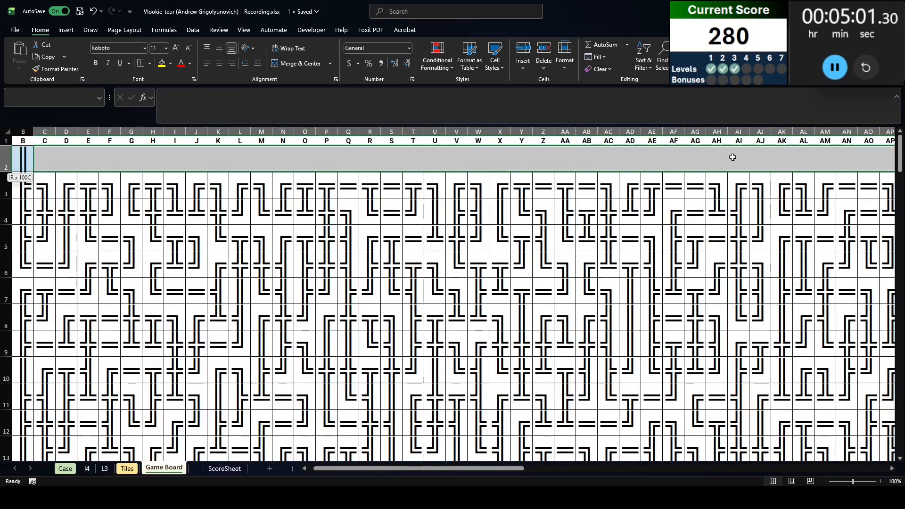
pyautogui.hotkey('shift', 'Down')
pyautogui.hotkey('shift', 'Down')
pyautogui.hotkey('shift', 'Down')
pyautogui.hotkey('shift', 'Down')
pyautogui.hotkey('shift', 'Down')
pyautogui.hotkey('shift', 'Down')
pyautogui.hotkey('shift', 'Down')
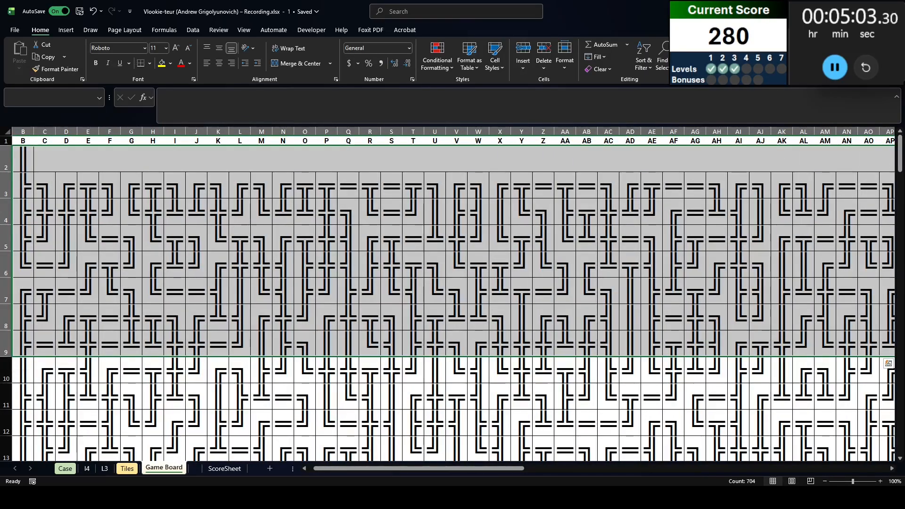
pyautogui.moveTo(900, 162); pyautogui.dragTo(900, 446)
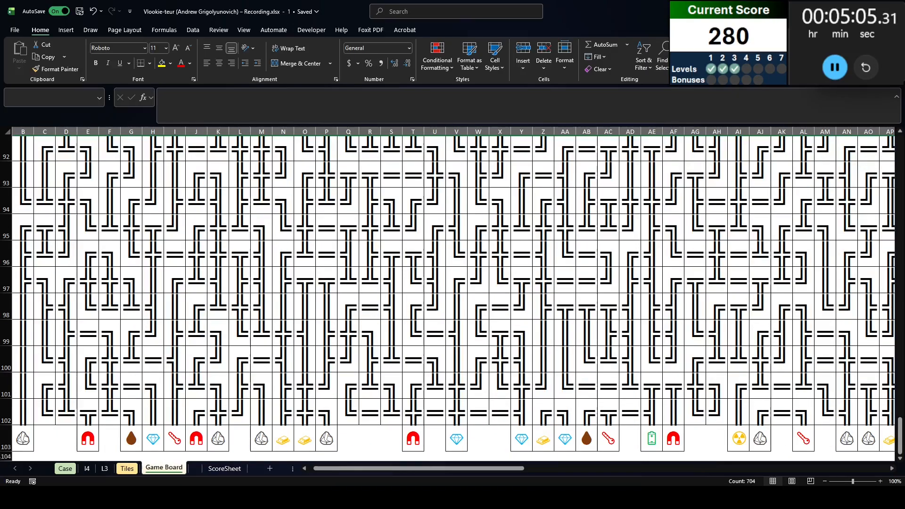
pyautogui.keyDown('shift'); pyautogui.click(18, 443); pyautogui.keyUp('shift')
pyautogui.click(58, 98)
pyautogui.write('m')
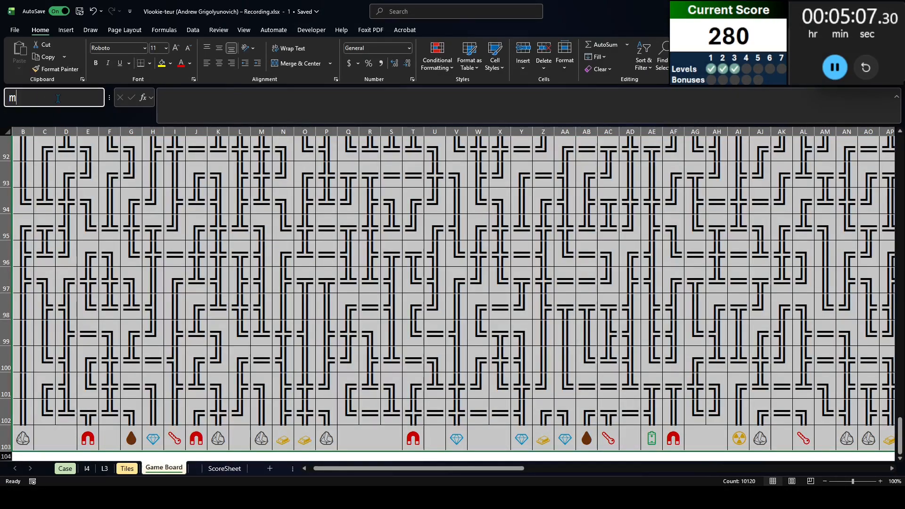
pyautogui.write('p')
pyautogui.press('Return')
# List every board cell's row and column with =TOCOL(MAP(mp,ROW)) in CZ2 and =TOCOL(MAP(mp,COLUMN)) in DA2
pyautogui.click(482, 161)
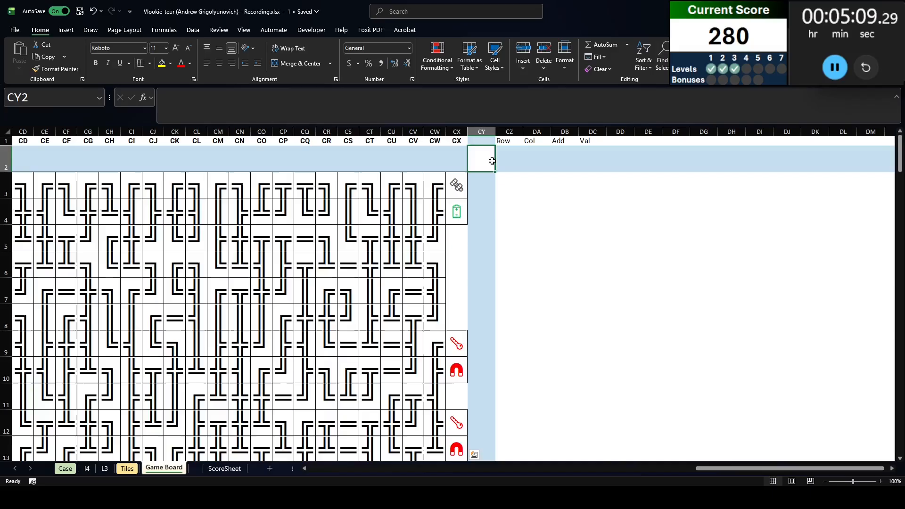
pyautogui.click(504, 161)
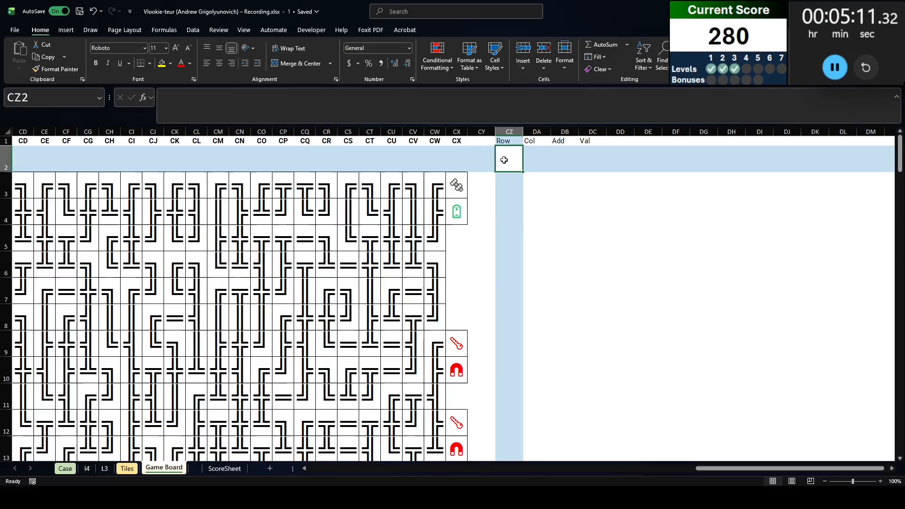
pyautogui.write('=tocol(m')
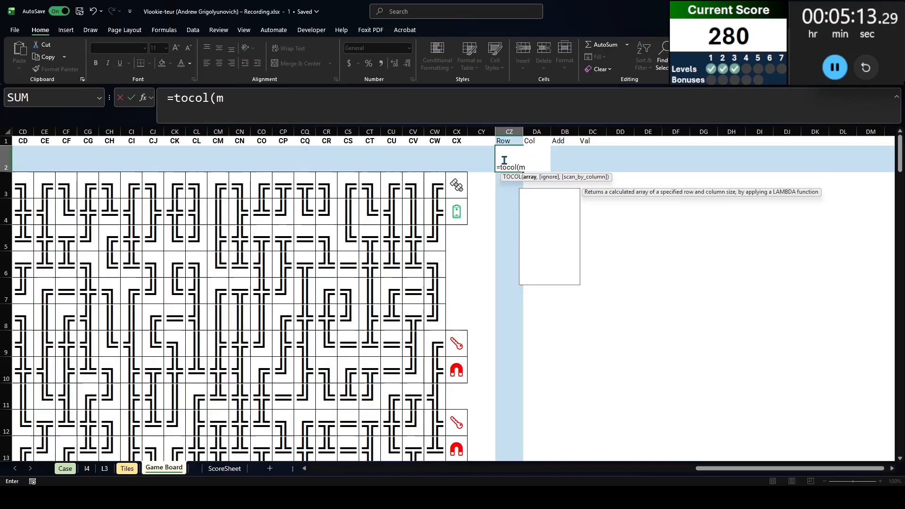
pyautogui.write('ap(mp,row))')
pyautogui.press('Tab')
pyautogui.write('=toc')
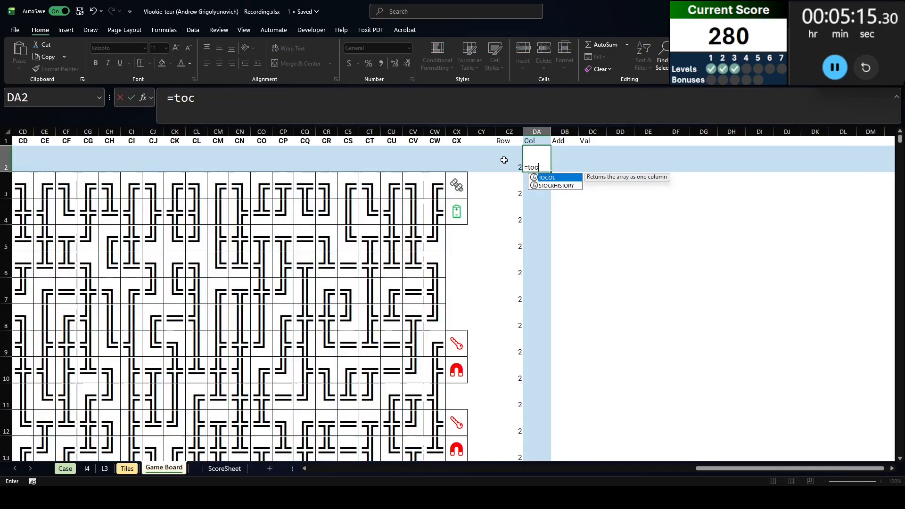
pyautogui.write('ol(map(mp.colu')
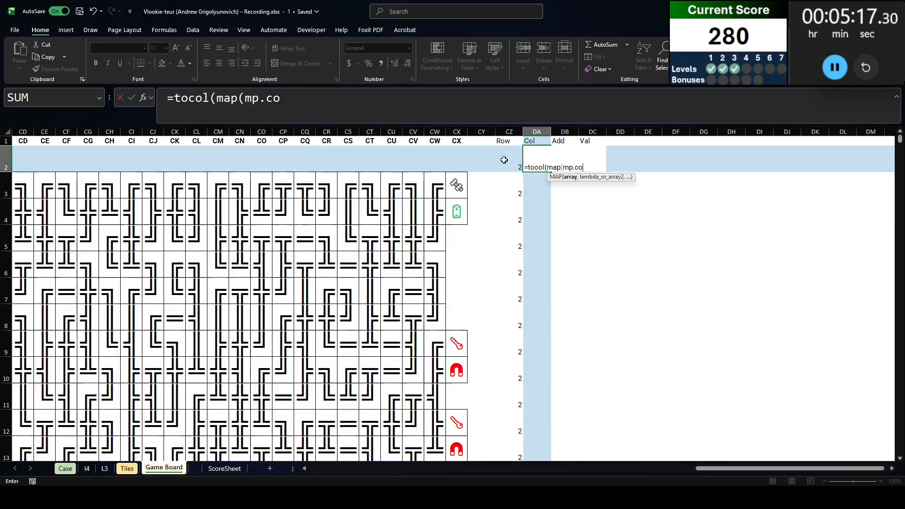
pyautogui.press('BackSpace')
pyautogui.press('BackSpace')
pyautogui.press('BackSpace')
pyautogui.write(',column))')
pyautogui.press('Tab')
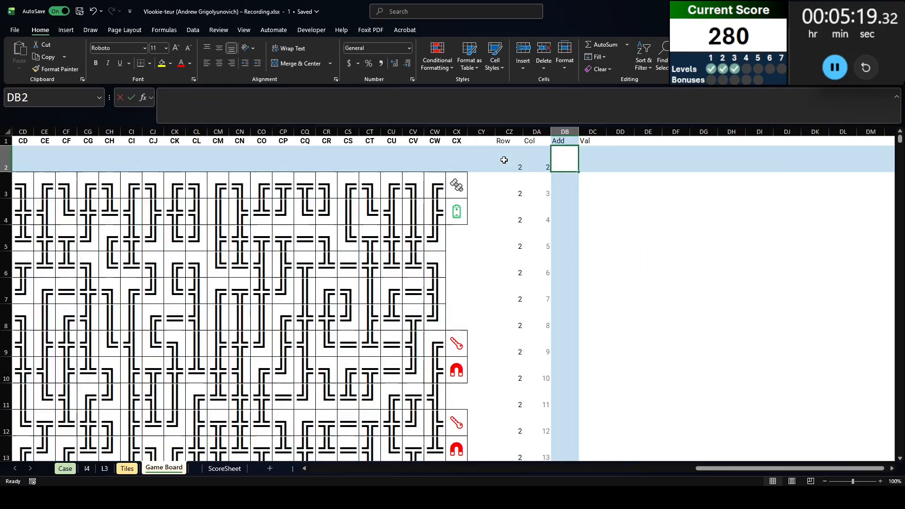
# Add cell addresses with =ADDRESS(CZ2#,DA2#,4) in DB2 and tile values with =TOCOL(mp) in DC2
pyautogui.write('=add')
pyautogui.press('Tab')
pyautogui.press('Left')
pyautogui.press('Left')
pyautogui.write('#,')
pyautogui.press('Left')
pyautogui.write('#')
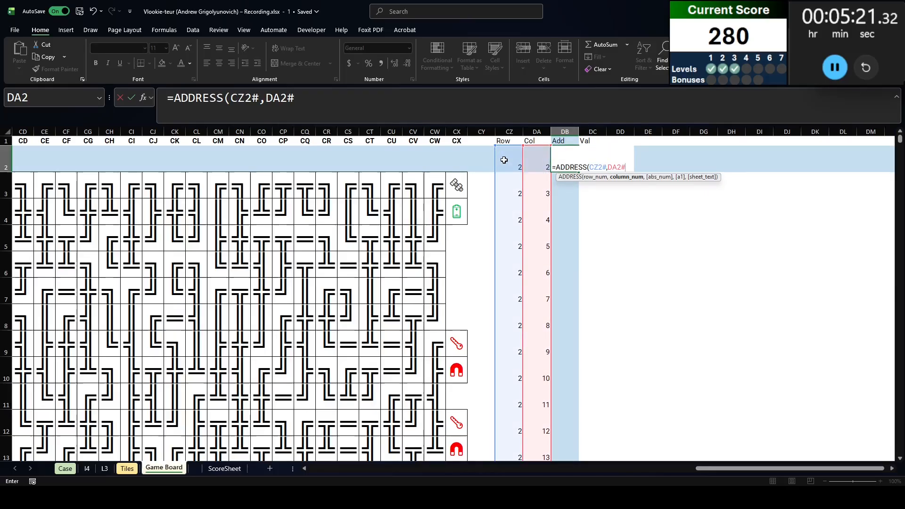
pyautogui.write(',4)')
pyautogui.press('Tab')
pyautogui.write('=tocol(mp)')
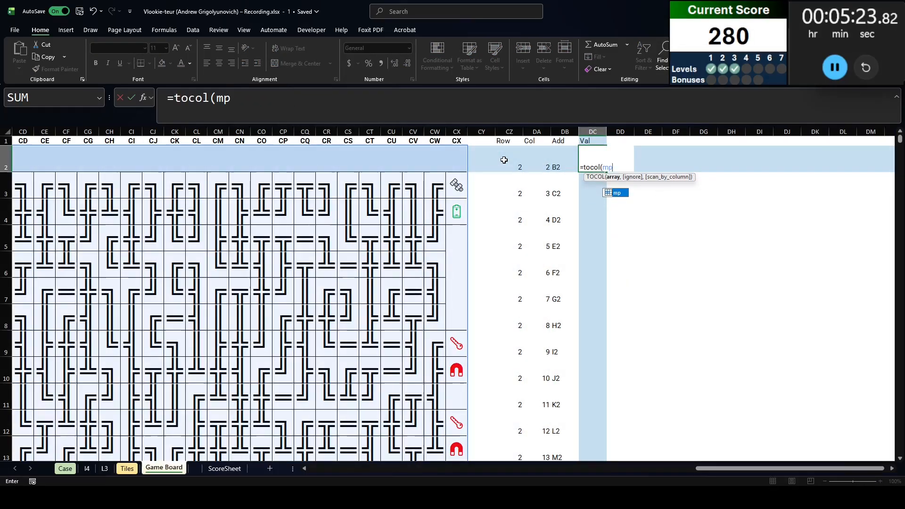
pyautogui.press('Return')
# Check the Row, Col, Add and Val lists at their first and last rows
pyautogui.press('Right')
pyautogui.press('Left')
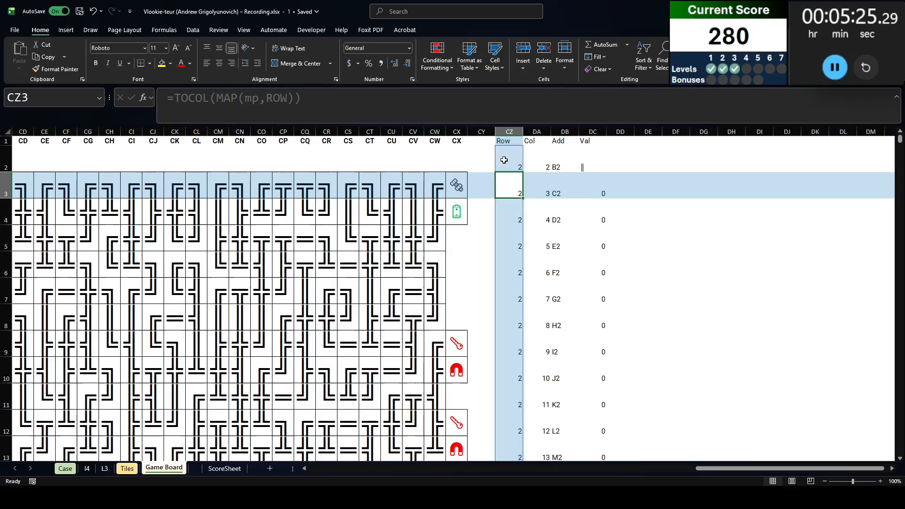
pyautogui.press('Up')
pyautogui.press('Right')
pyautogui.press('Left')
pyautogui.press('Right')
pyautogui.press('Right')
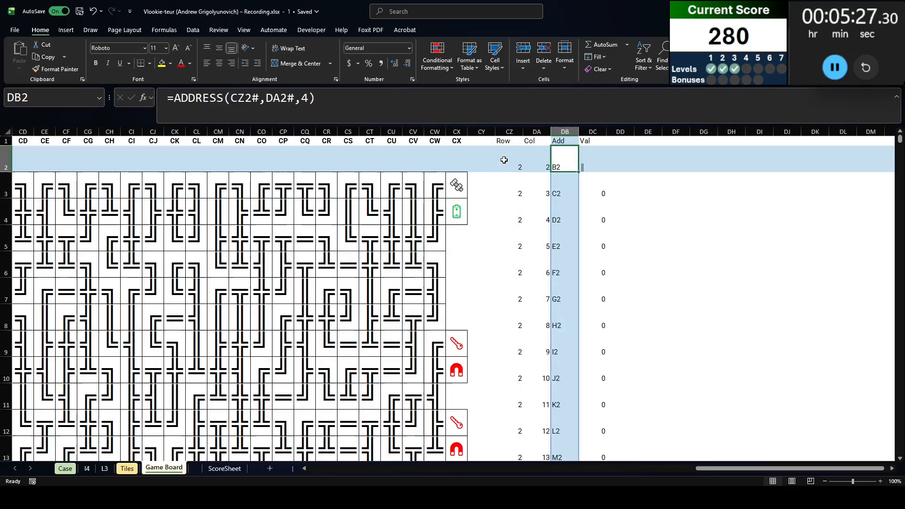
pyautogui.press('Right')
pyautogui.press('Left')
pyautogui.press('Right')
pyautogui.hotkey('ctrl', 'Down')
pyautogui.press('Right')
pyautogui.press('Down')
pyautogui.press('Down')
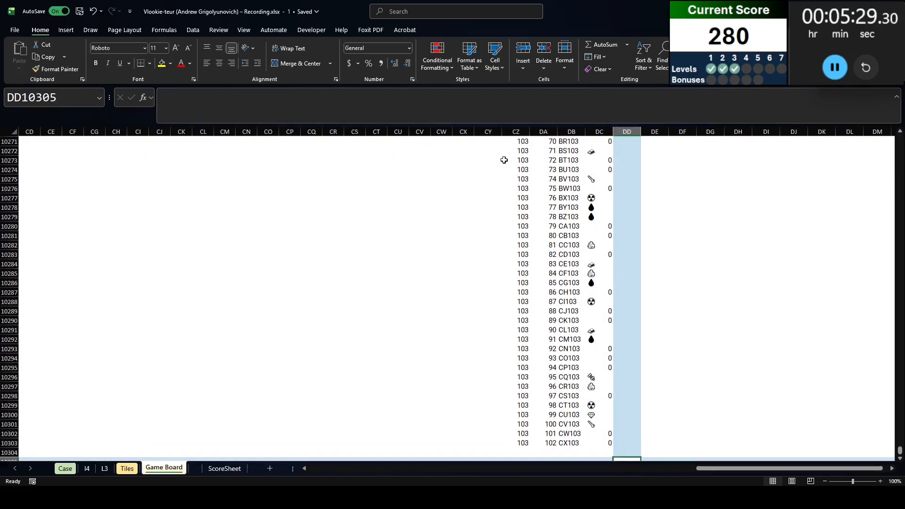
pyautogui.press('Left')
pyautogui.press('Left')
pyautogui.press('Left')
pyautogui.press('Up')
pyautogui.press('Up')
pyautogui.press('Left')
pyautogui.press('Right')
pyautogui.press('Right')
pyautogui.press('Right')
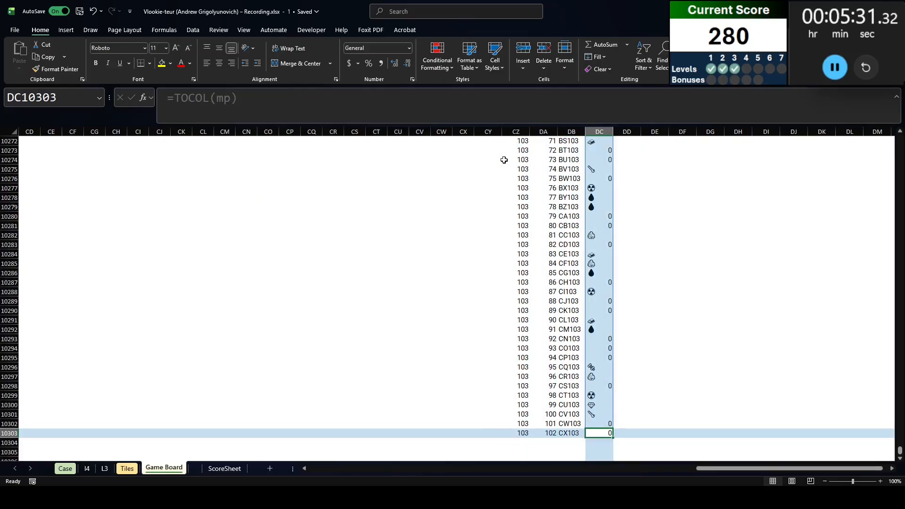
# Return to the l4 sheet and label B24 Seq
pyautogui.hotkey('ctrl', 'Home')
pyautogui.hotkey('ctrl', 'pageup')
pyautogui.hotkey('ctrl', 'pageup')
pyautogui.hotkey('ctrl', 'pageup')
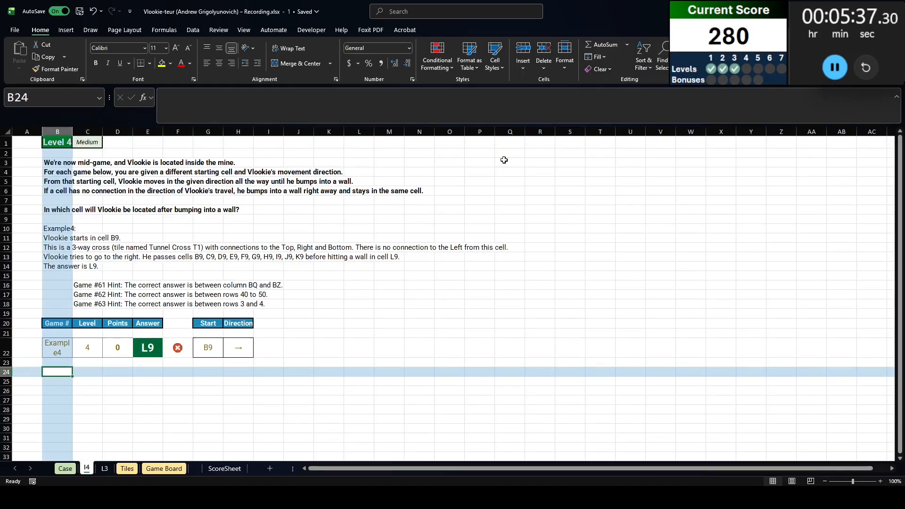
pyautogui.write('Seq')
pyautogui.press('Left')
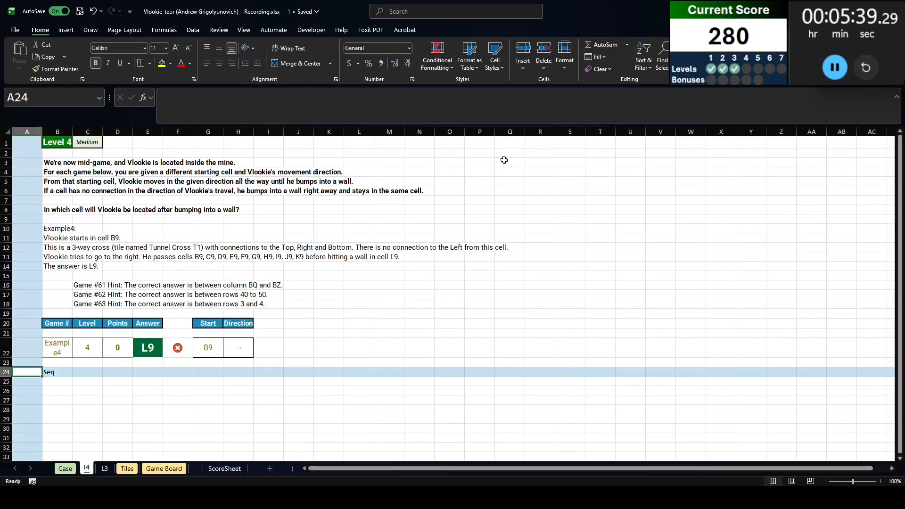
# Fill the Seq column from B25 with =SEQUENCE(MAX('Game Board'!CZ2:DA10303)), accepting the closing-bracket correction
pyautogui.press('Right')
pyautogui.press('Down')
pyautogui.write('=se')
pyautogui.press('Tab')
pyautogui.write('max(')
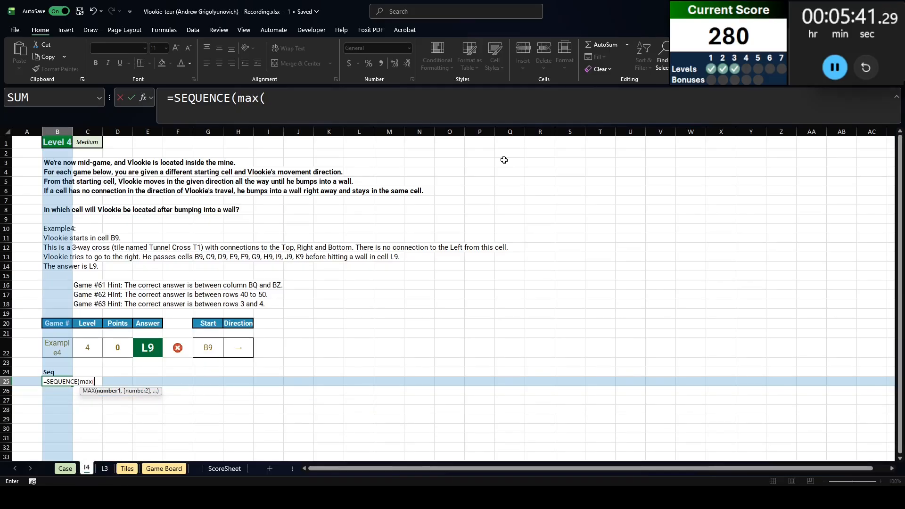
pyautogui.hotkey('ctrl', 'pagedown')
pyautogui.hotkey('ctrl', 'pagedown')
pyautogui.hotkey('ctrl', 'pagedown')
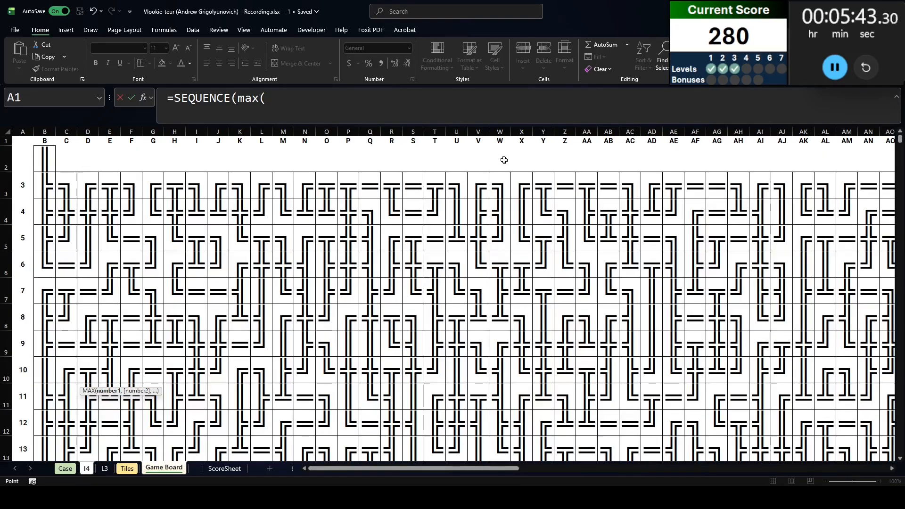
pyautogui.click(506, 185)
pyautogui.hotkey('ctrl', 'Right')
pyautogui.hotkey('ctrl', 'Right')
pyautogui.hotkey('ctrl', 'Up')
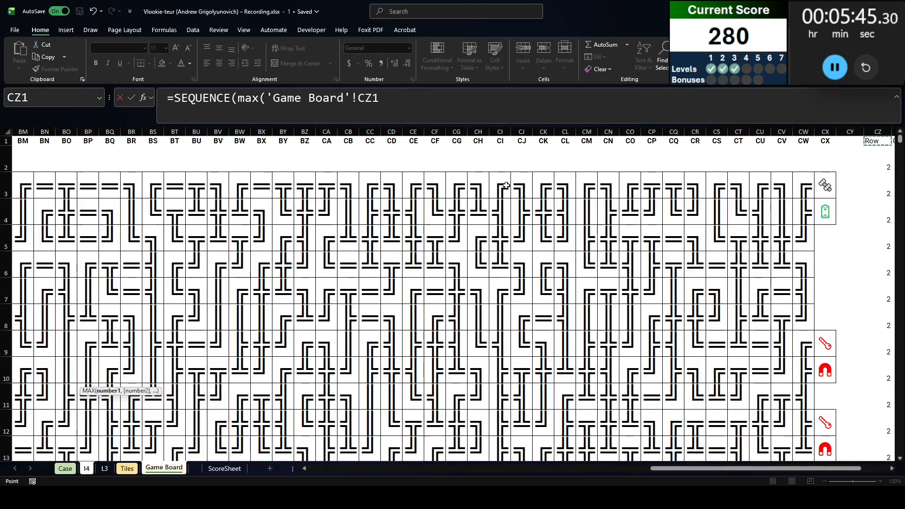
pyautogui.press('Down')
pyautogui.hotkey('shift', 'Right')
pyautogui.hotkey('ctrl', 'shift', 'Down')
pyautogui.press('Return')
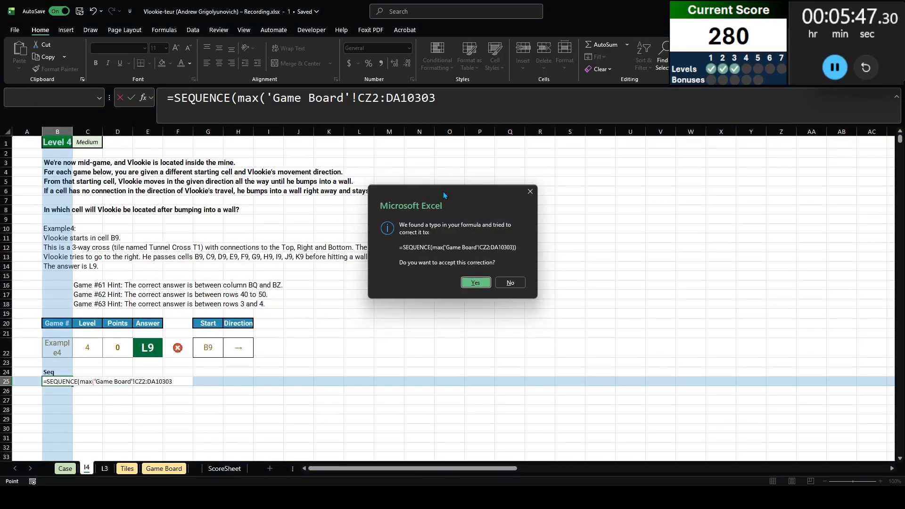
pyautogui.press('Return')
# Label C24 Cel and link C25 to the game's start cell with =G22
pyautogui.click(92, 368)
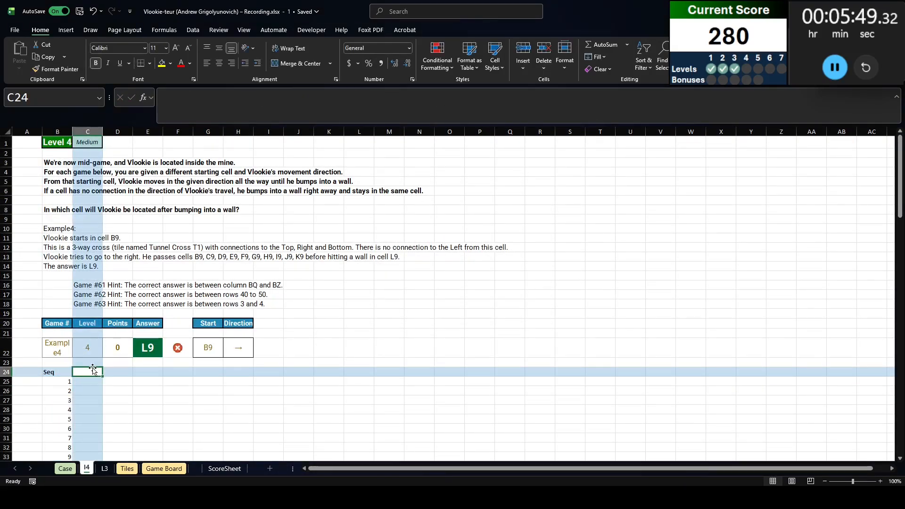
pyautogui.write('Cel')
pyautogui.press('Return')
pyautogui.write('=')
pyautogui.click(206, 349)
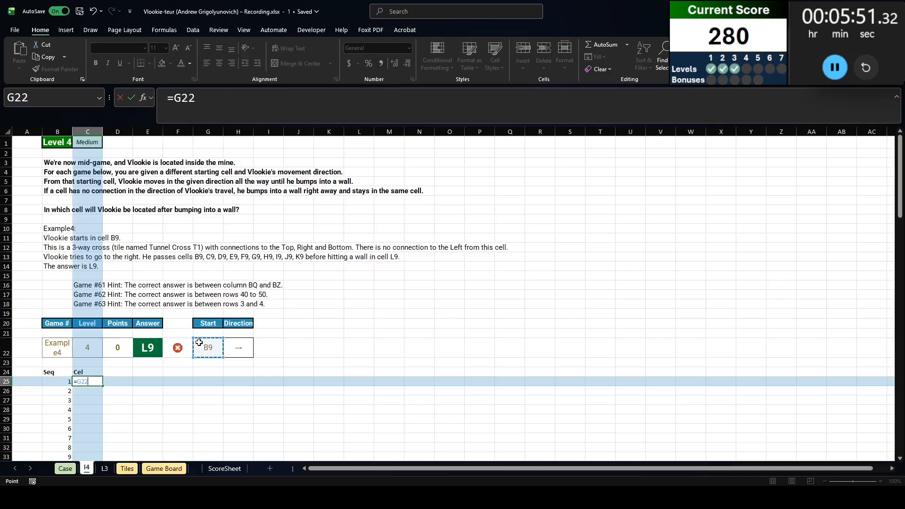
pyautogui.press('Return')
# Correct the C24 heading to Cell and add the headings Row in D24 and Col in E24
pyautogui.click(90, 371)
pyautogui.click(235, 91)
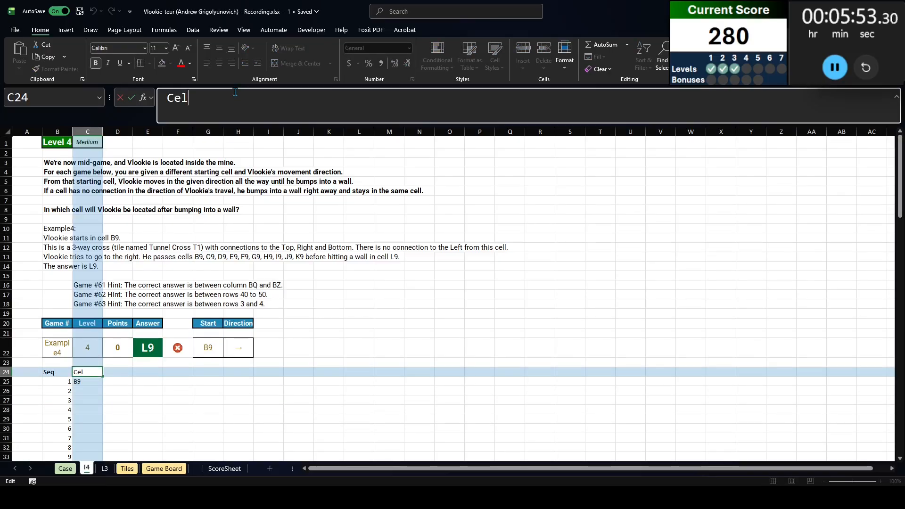
pyautogui.press('Tab')
pyautogui.write('Row')
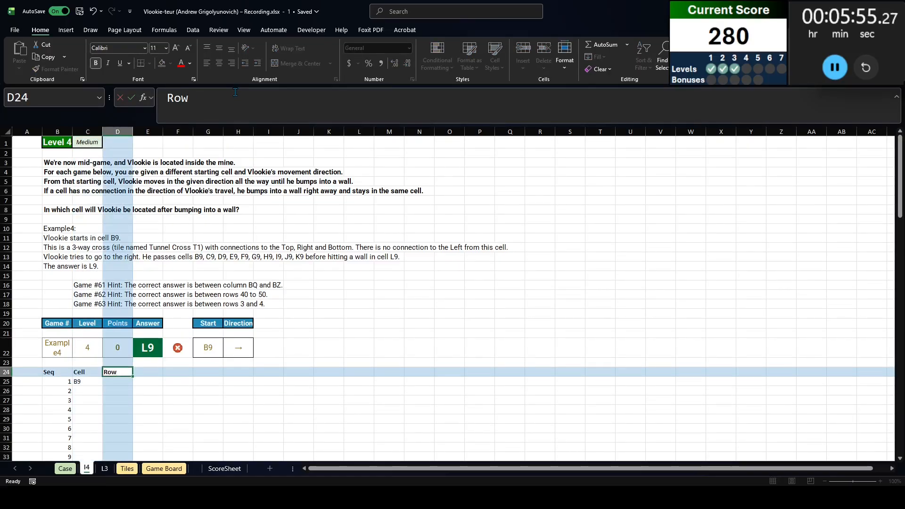
pyautogui.press('Tab')
pyautogui.write('Col')
pyautogui.press('Return')
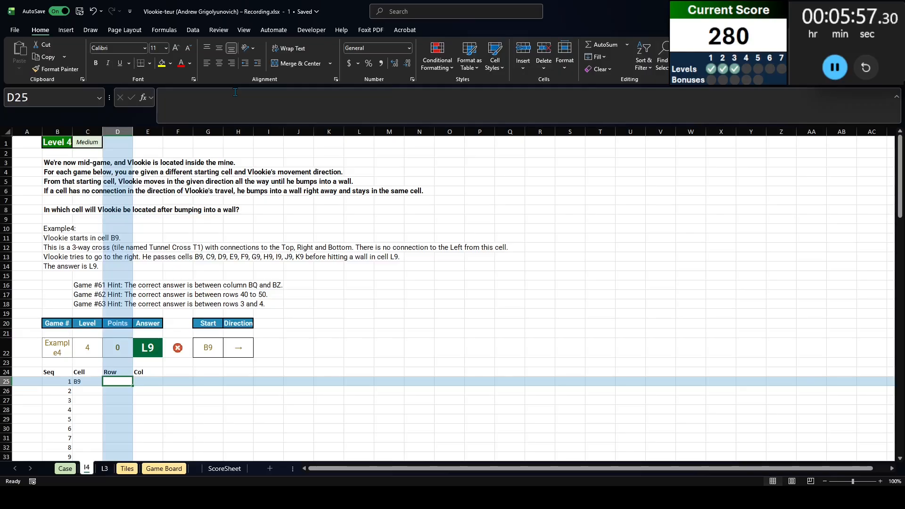
# Look up the start cell's row and column in D25 with =XLOOKUP(C25,'Game Board'!DB:DB,'Game Board'!CZ:DA)
pyautogui.write('=XLOOKUP(')
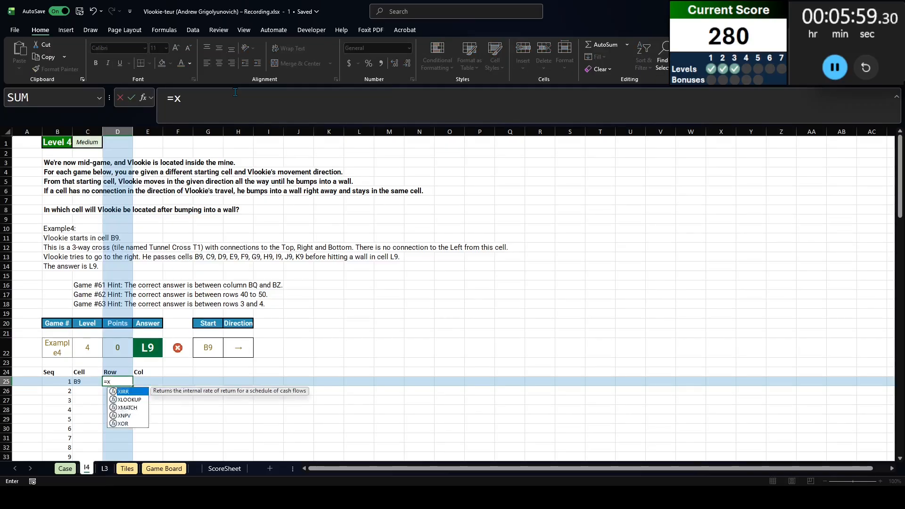
pyautogui.press('Left')
pyautogui.write(',')
pyautogui.hotkey('ctrl', 'pagedown')
pyautogui.hotkey('ctrl', 'pagedown')
pyautogui.hotkey('ctrl', 'pagedown')
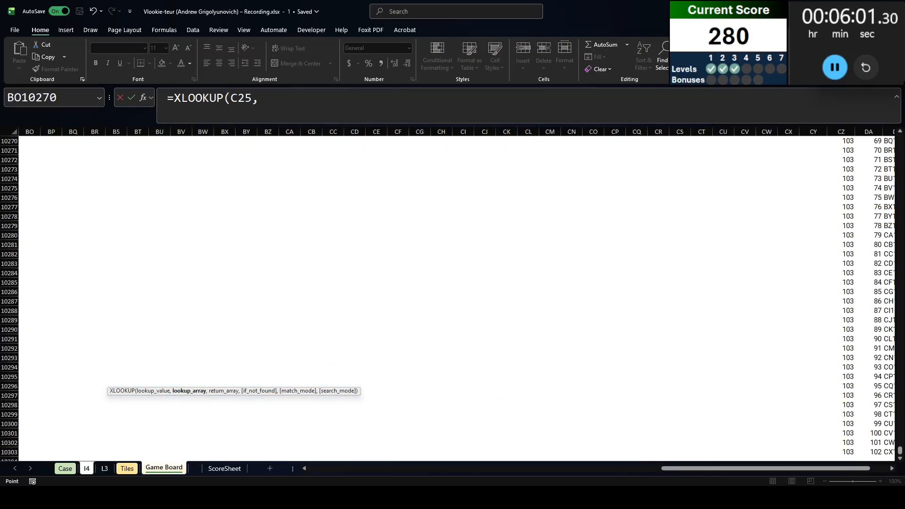
pyautogui.click(788, 188)
pyautogui.press('Right')
pyautogui.press('Right')
pyautogui.press('Right')
pyautogui.press('Right')
pyautogui.press('Right')
pyautogui.press('Right')
pyautogui.press('Right')
pyautogui.press('Right')
pyautogui.press('Right')
pyautogui.press('Right')
pyautogui.press('Right')
pyautogui.press('Right')
pyautogui.press('Right')
pyautogui.press('Right')
pyautogui.press('Right')
pyautogui.press('Right')
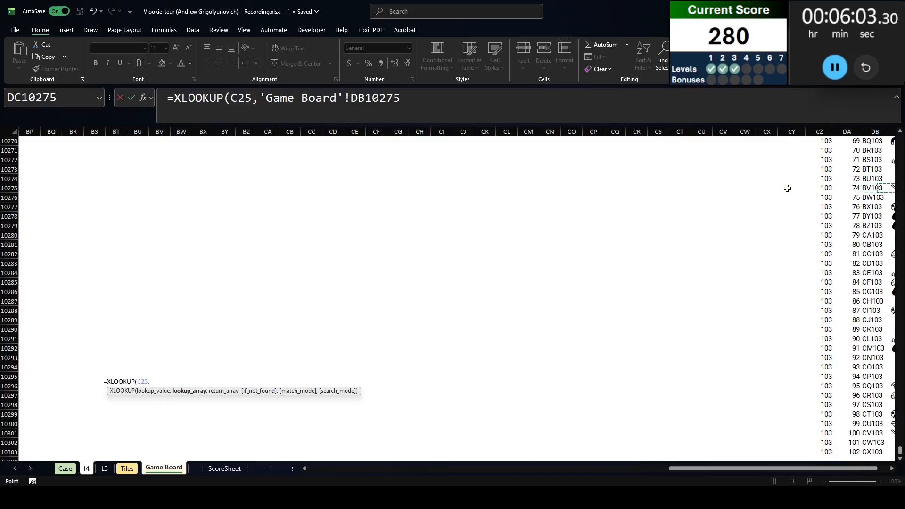
pyautogui.hotkey('ctrl', 'Up')
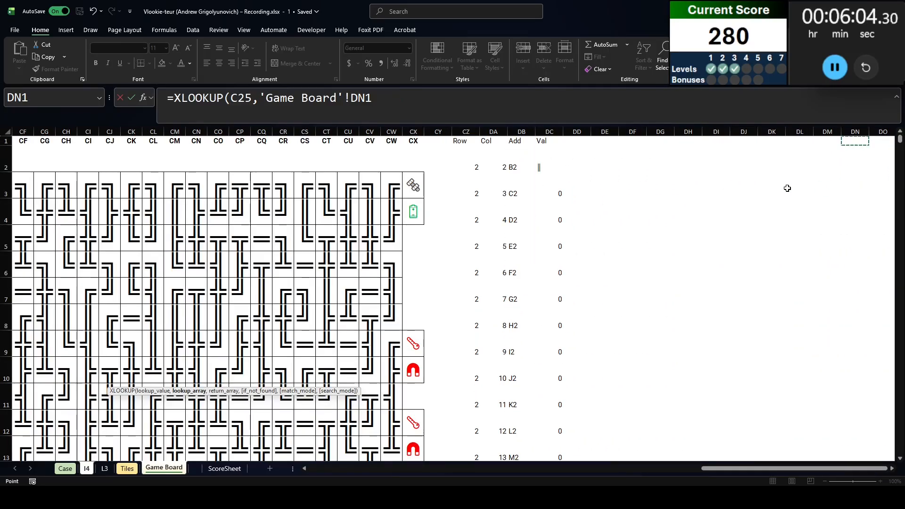
pyautogui.click(515, 131)
pyautogui.write(',')
pyautogui.click(467, 132)
pyautogui.press('Return')
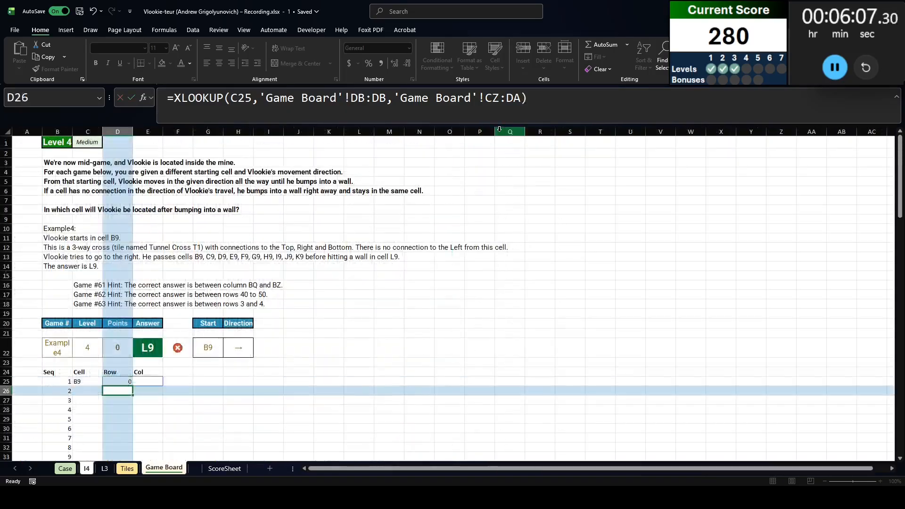
# Check the direction cell H22 and label F24 Val
pyautogui.click(190, 364)
pyautogui.click(190, 372)
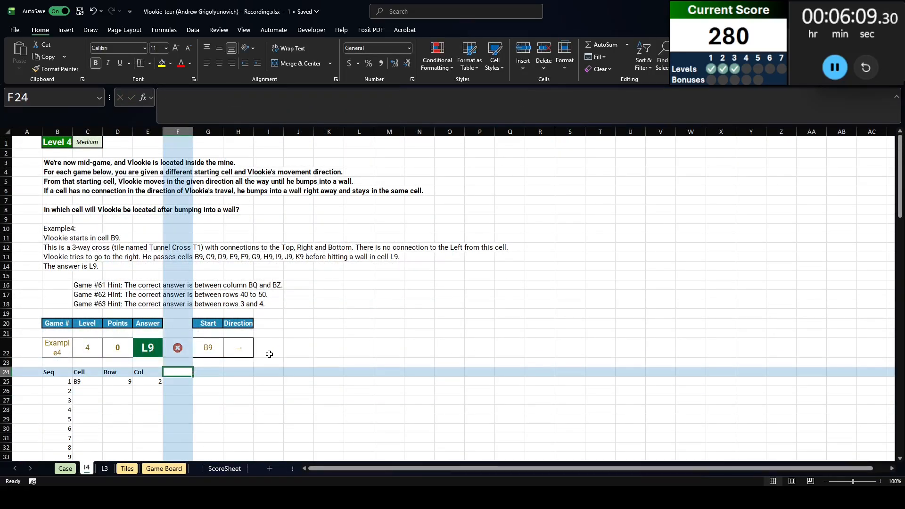
pyautogui.click(253, 349)
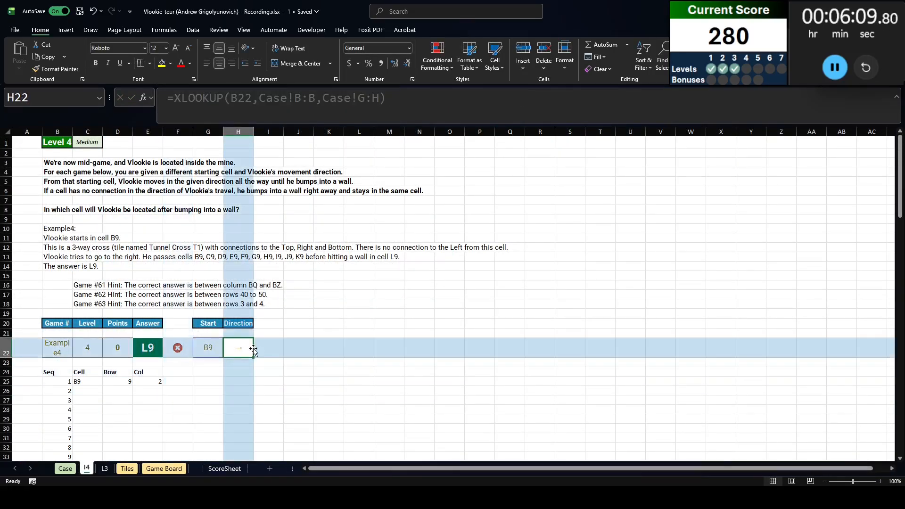
pyautogui.click(182, 372)
pyautogui.write('Val')
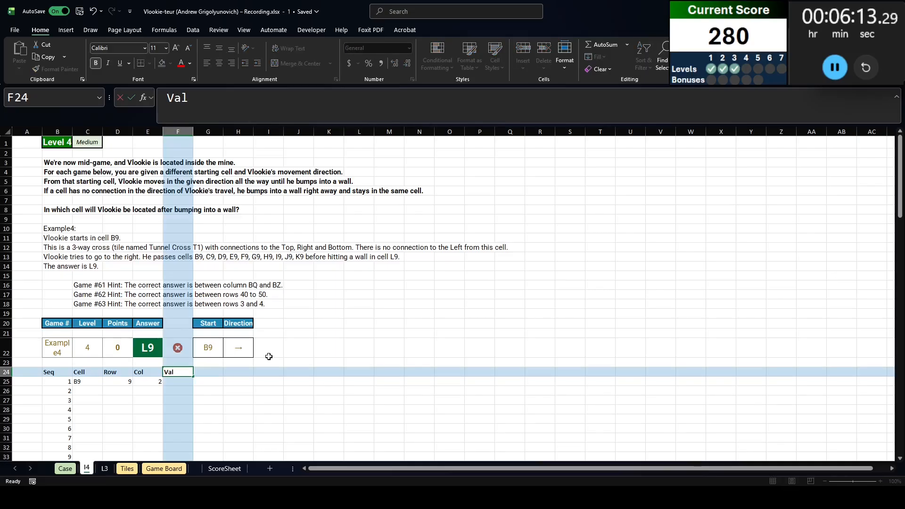
pyautogui.press('Return')
# Look up the start cell's tile in F25 with =XLOOKUP(C25,'Game Board'!DB:DB,'Game Board'!DC:DC)
pyautogui.write('=XLOOKUP(')
pyautogui.press('Left')
pyautogui.press('Left')
pyautogui.press('Left')
pyautogui.write(',')
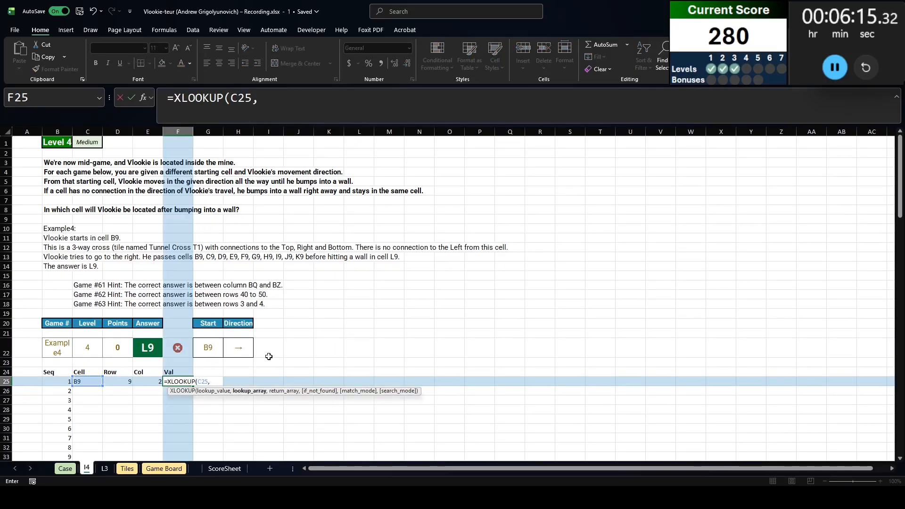
pyautogui.hotkey('ctrl', 'pageup')
pyautogui.hotkey('ctrl', 'pagedown')
pyautogui.hotkey('ctrl', 'pagedown')
pyautogui.hotkey('ctrl', 'pagedown')
pyautogui.hotkey('ctrl', 'pagedown')
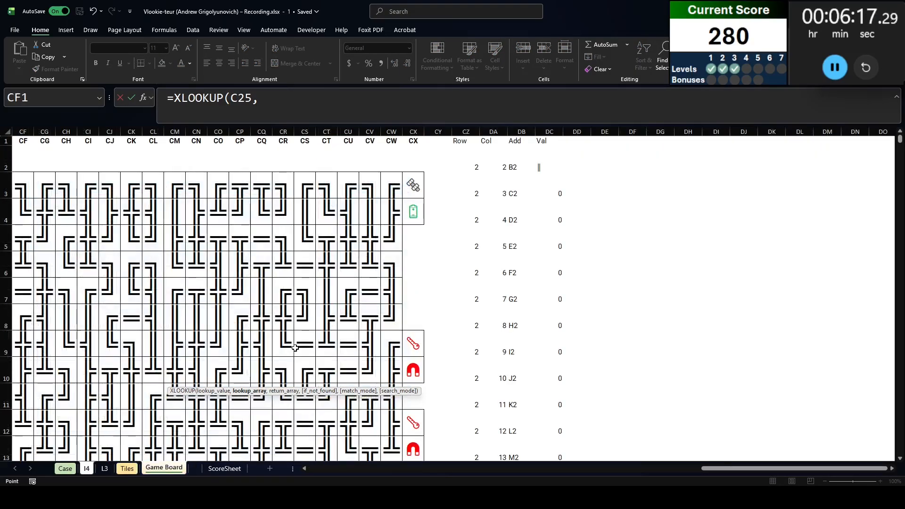
pyautogui.click(522, 131)
pyautogui.write(',')
pyautogui.click(549, 131)
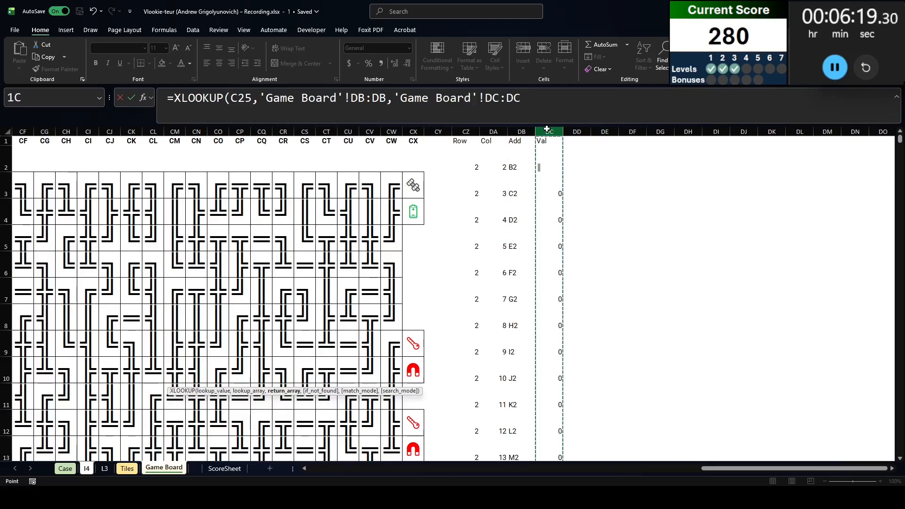
pyautogui.press('Return')
# Label G24 Code and look up the tile's connection code in G25 with =XLOOKUP(F25,tunnel[tile],tunnel[code])
pyautogui.click(200, 370)
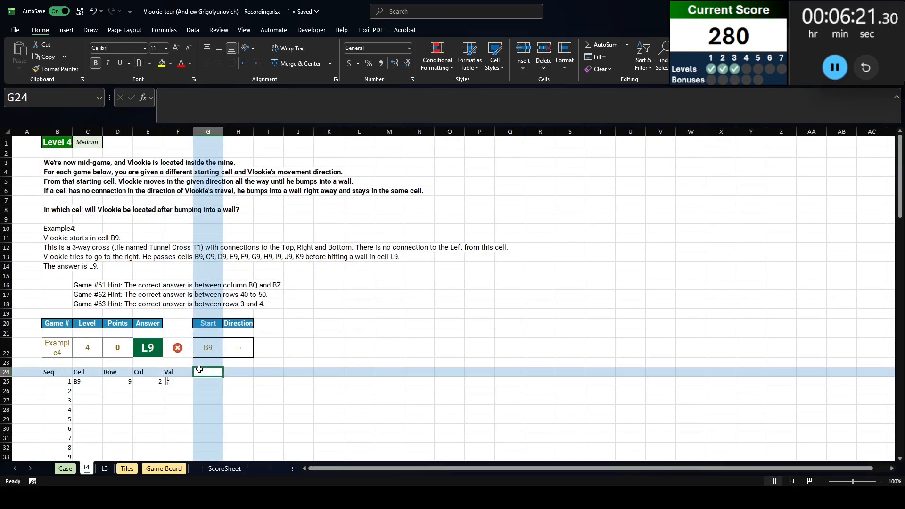
pyautogui.write('Code')
pyautogui.press('Return')
pyautogui.write('=xl')
pyautogui.press('Tab')
pyautogui.press('Left')
pyautogui.write(',')
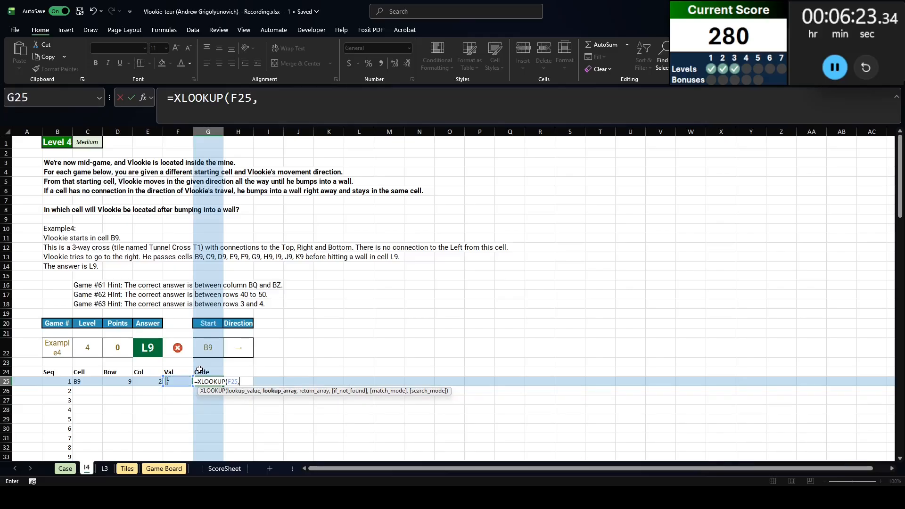
pyautogui.write('tunnel[tile')
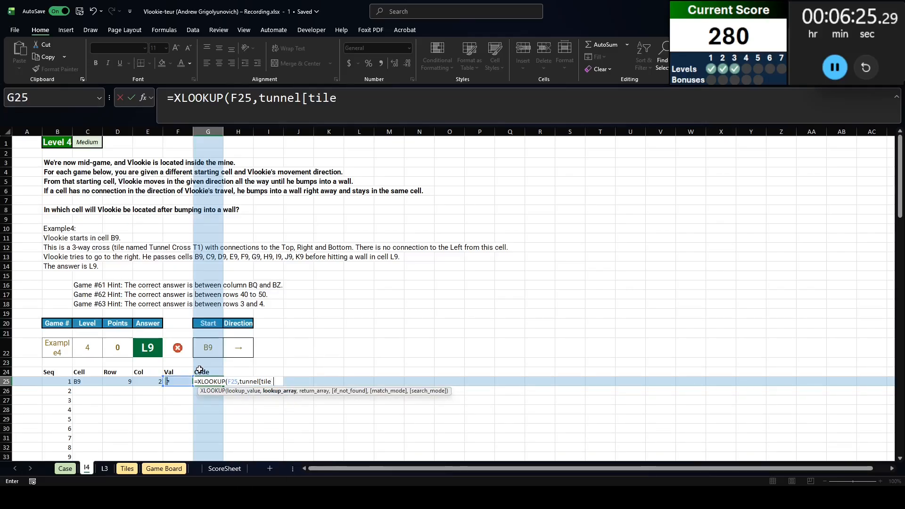
pyautogui.write('],tunnel[code]')
pyautogui.press('Return')
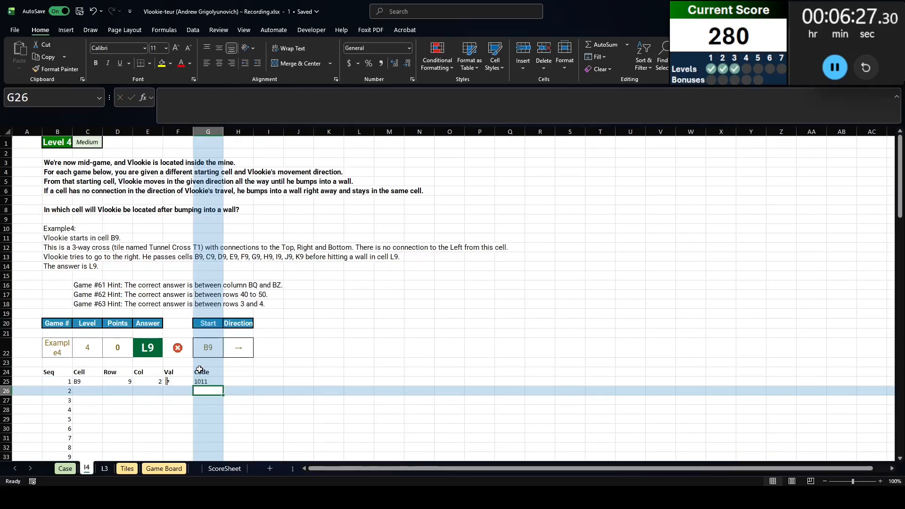
# Number four columns beside the Code heading with =SEQUENCE(,4) in H24
pyautogui.press('Up')
pyautogui.press('Up')
pyautogui.press('Right')
pyautogui.write('=se')
pyautogui.press('Right')
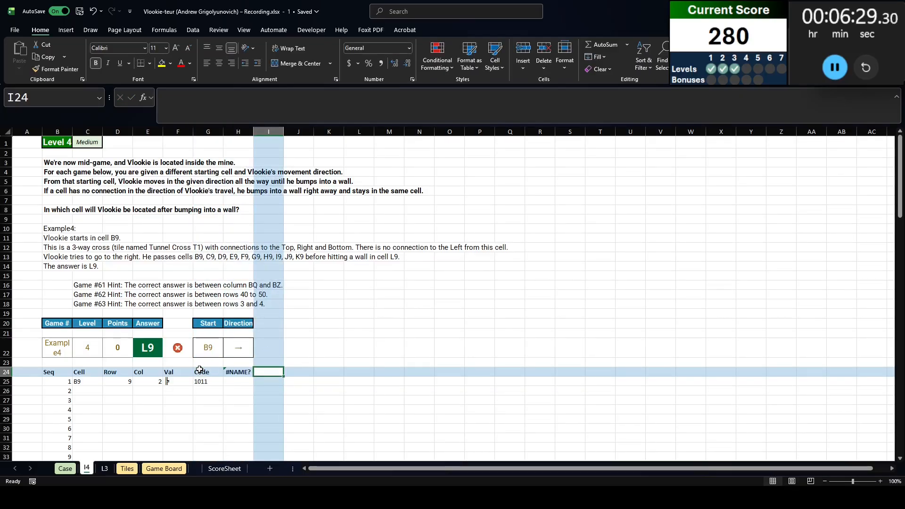
pyautogui.press('Left')
pyautogui.write('=se')
pyautogui.press('Tab')
pyautogui.write(',4')
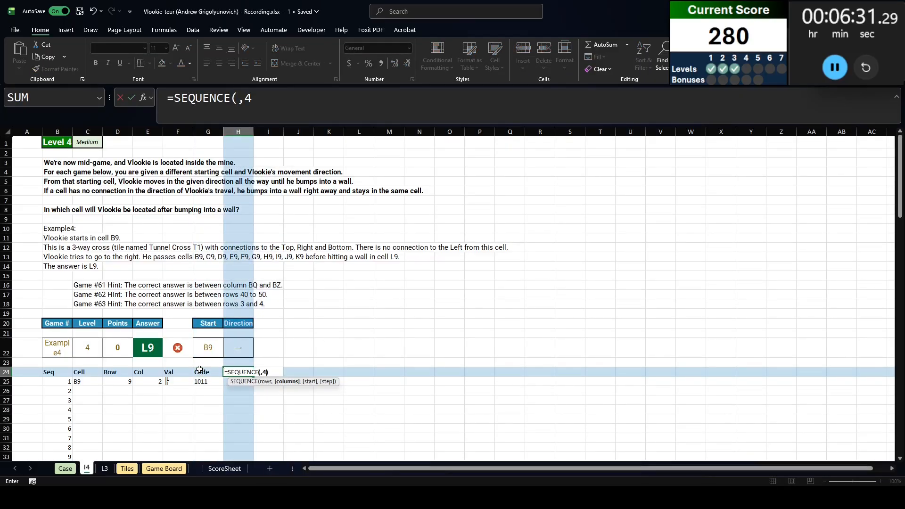
pyautogui.press('Return')
# Split the connection code into single digits with =MID(G25,$H$24#,1) in H25
pyautogui.write('=mid(')
pyautogui.press('Left')
pyautogui.write('#,')
pyautogui.press('Up')
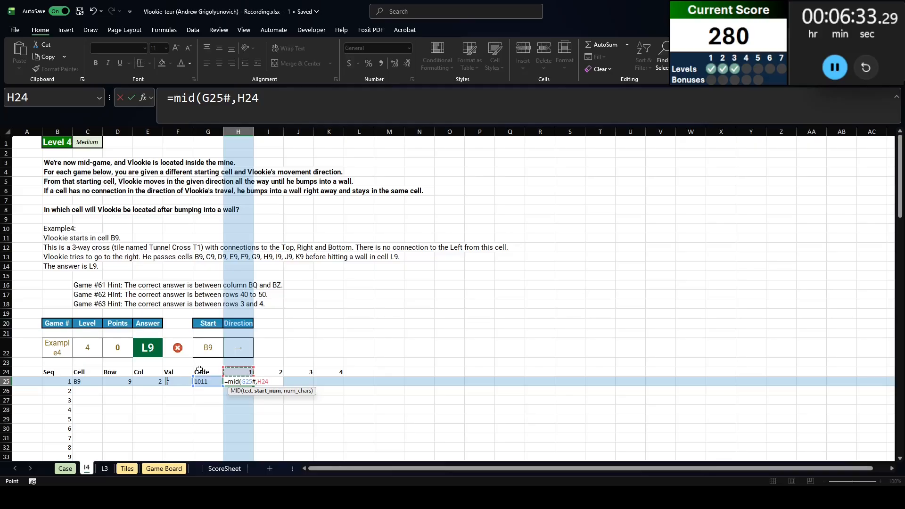
pyautogui.write('#,')
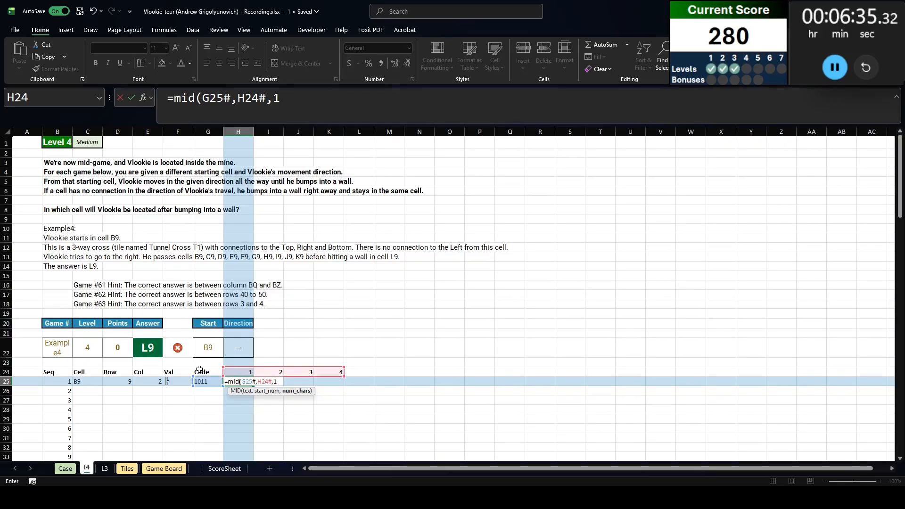
pyautogui.write('1)')
pyautogui.click(239, 98)
pyautogui.press('F4')
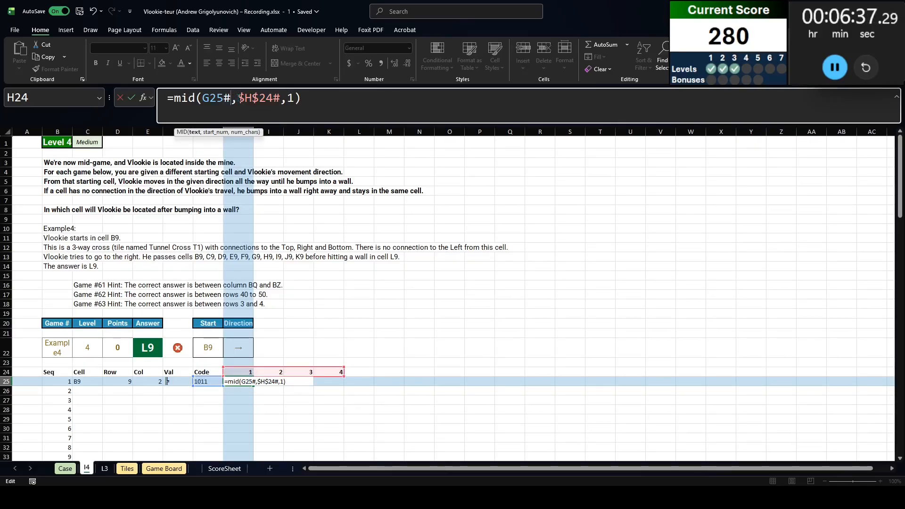
pyautogui.press('Return')
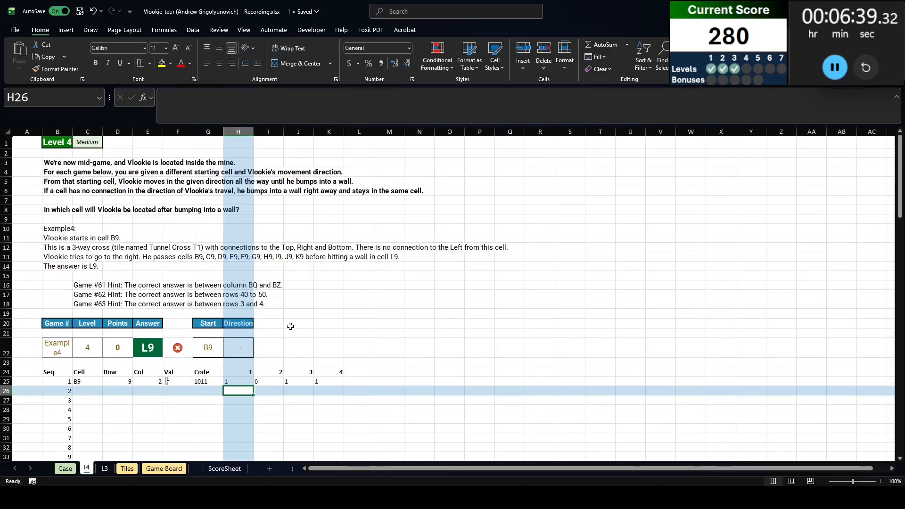
# Convert the split code digits in H25 to numbers by multiplying the MID formula by 1
pyautogui.click(239, 381)
pyautogui.click(316, 103)
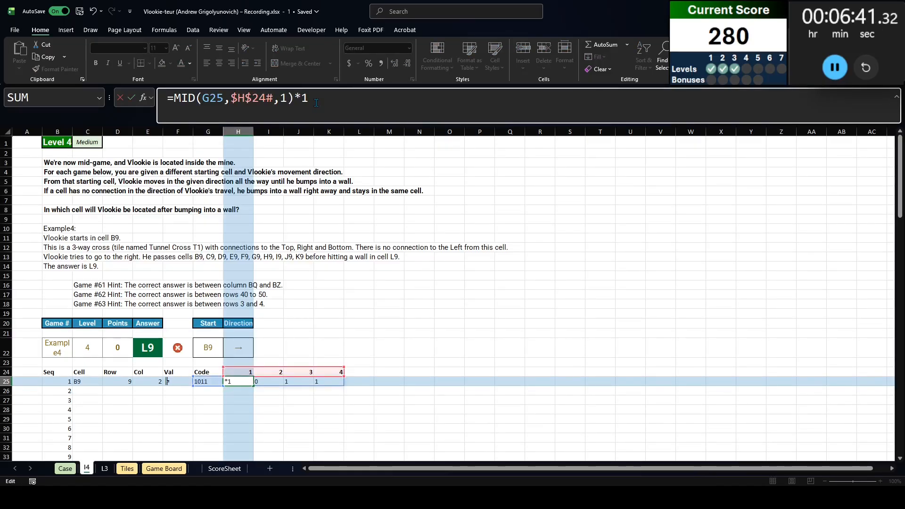
pyautogui.write('*1')
pyautogui.press('Return')
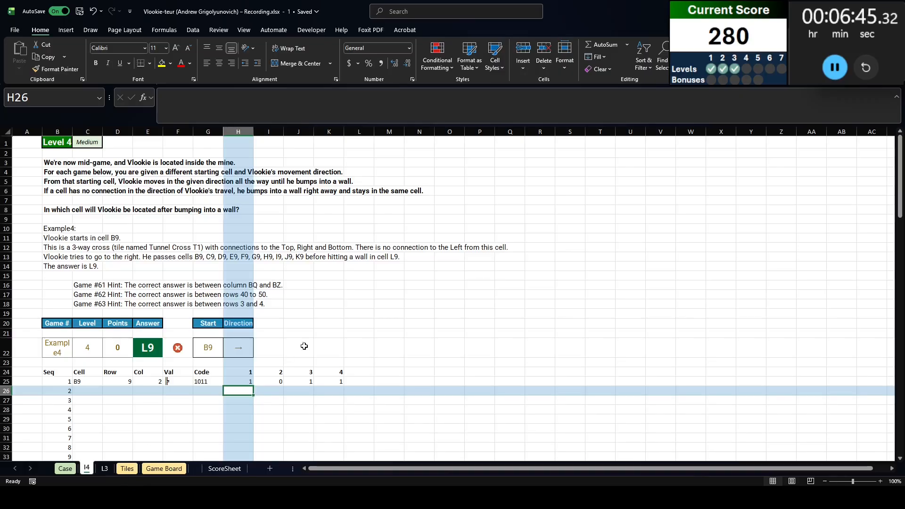
pyautogui.click(329, 285)
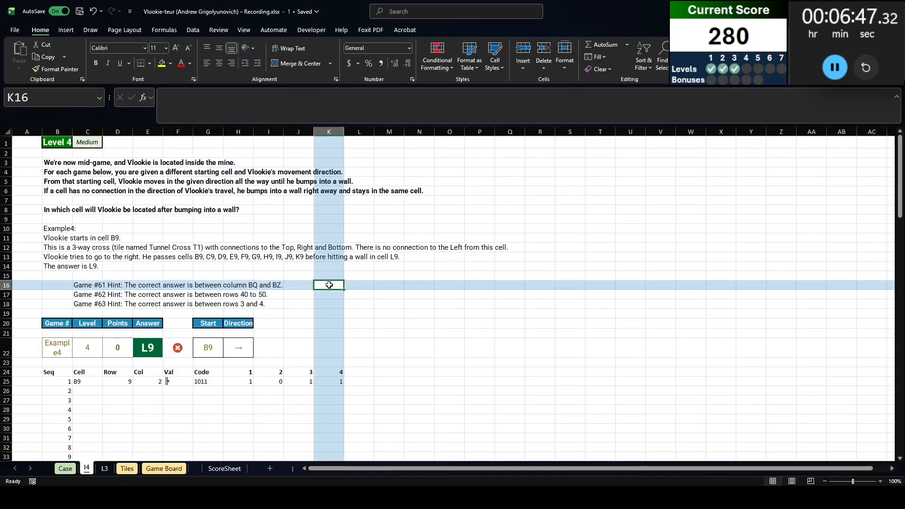
# List the distinct movement directions in K16 with =SORT(UNIQUE(Case!H193:H212))
pyautogui.write('=')
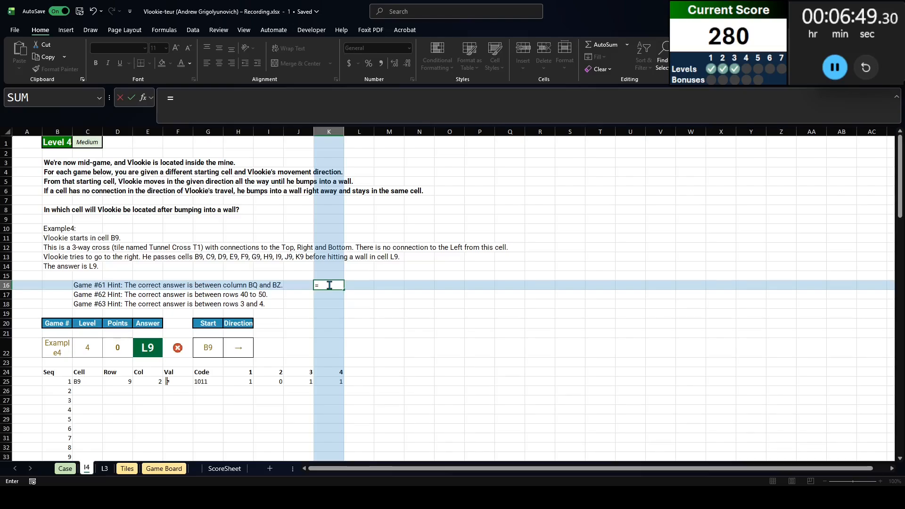
pyautogui.write('sort(unqi')
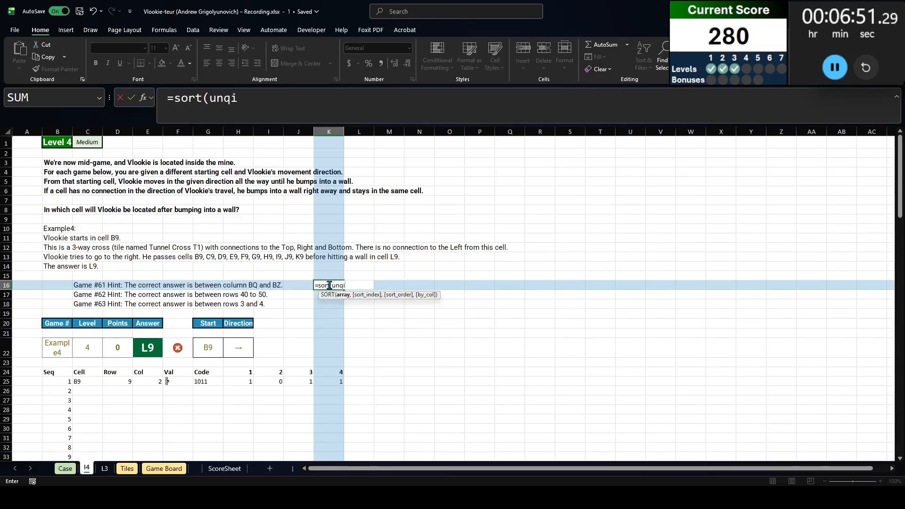
pyautogui.write('u')
pyautogui.press('BackSpace')
pyautogui.press('BackSpace')
pyautogui.press('BackSpace')
pyautogui.write('ique(')
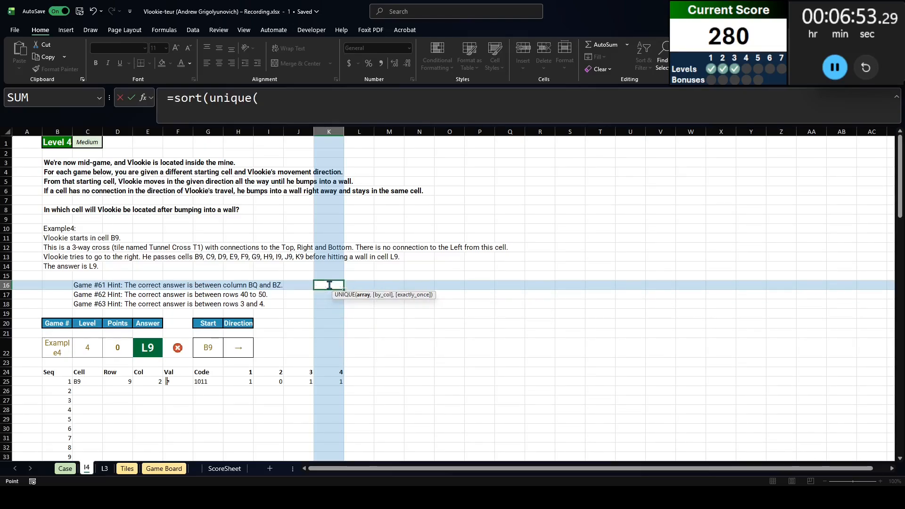
pyautogui.hotkey('ctrl', 'pageup')
pyautogui.click(240, 356)
pyautogui.hotkey('ctrl', 'shift', 'Down')
pyautogui.press('Return')
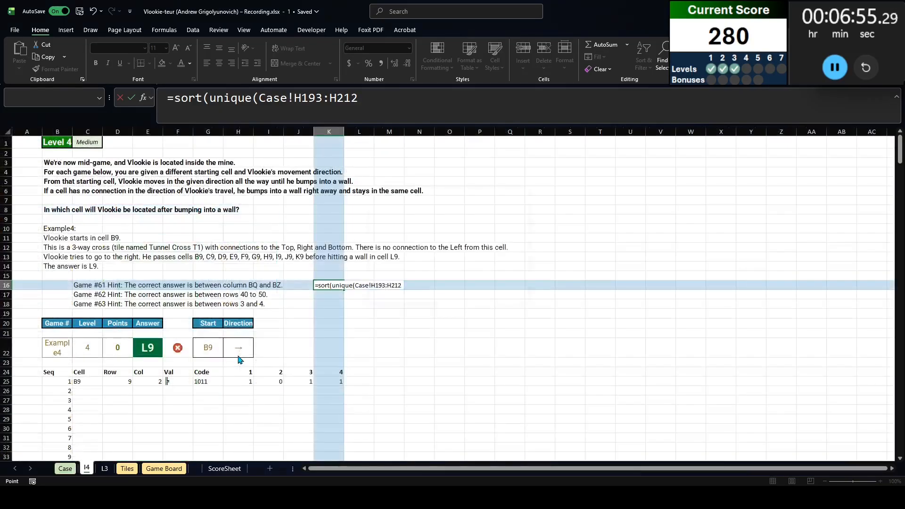
pyautogui.press('Return')
# Label L15 Row and M15 Col beside the direction arrow list
pyautogui.click(340, 278)
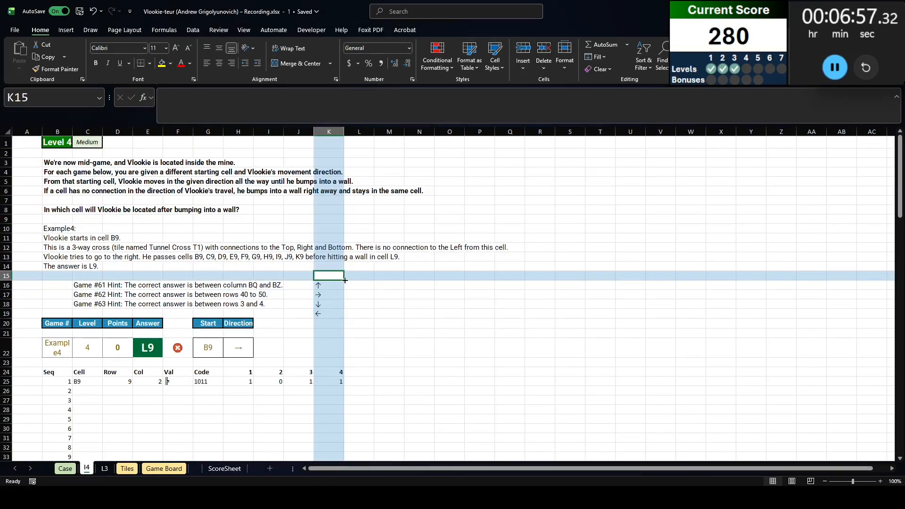
pyautogui.click(367, 276)
pyautogui.write('R')
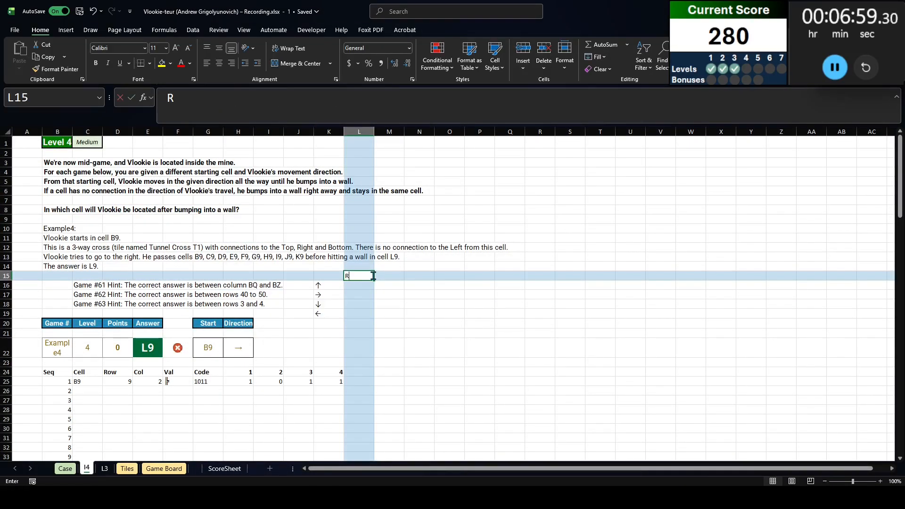
pyautogui.write('ow')
pyautogui.press('Tab')
pyautogui.write('Col')
pyautogui.press('Return')
# Enter row and column offsets in L16:M19: up -1, 0; right 0, 1; down 1, 0; left 0, -1
pyautogui.write('-1')
pyautogui.press('Tab')
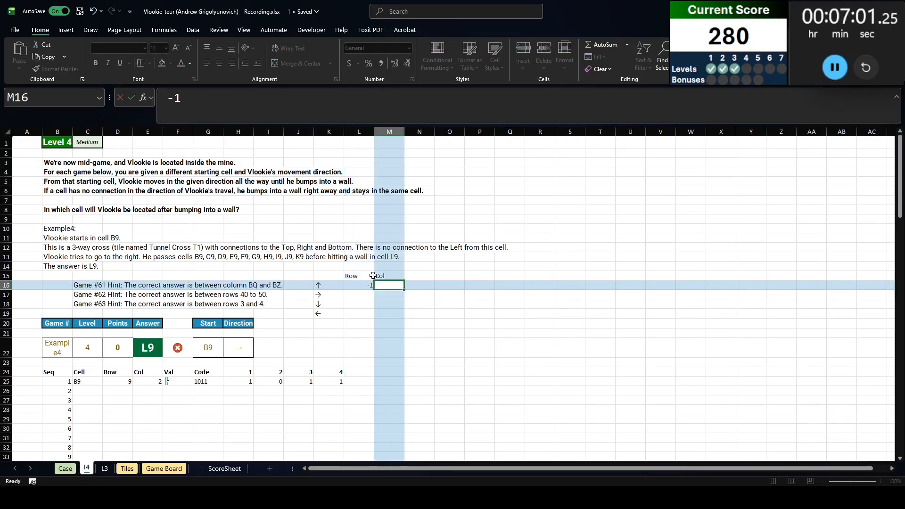
pyautogui.write('0')
pyautogui.press('Return')
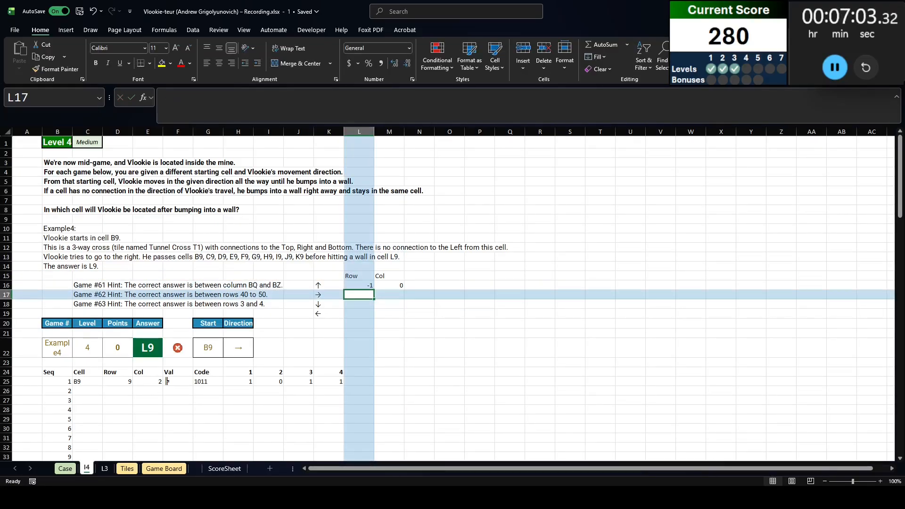
pyautogui.write('0')
pyautogui.press('Tab')
pyautogui.write('1')
pyautogui.press('Return')
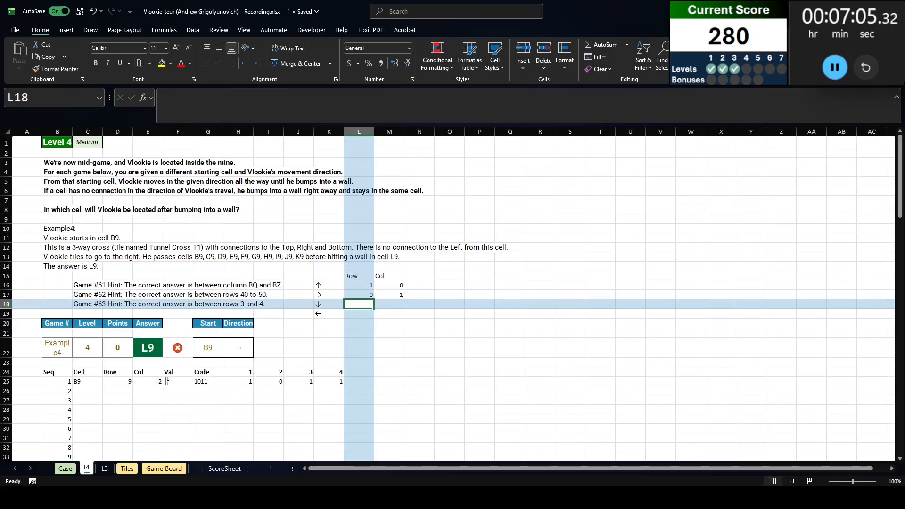
pyautogui.write('1')
pyautogui.press('Tab')
pyautogui.write('0')
pyautogui.press('Return')
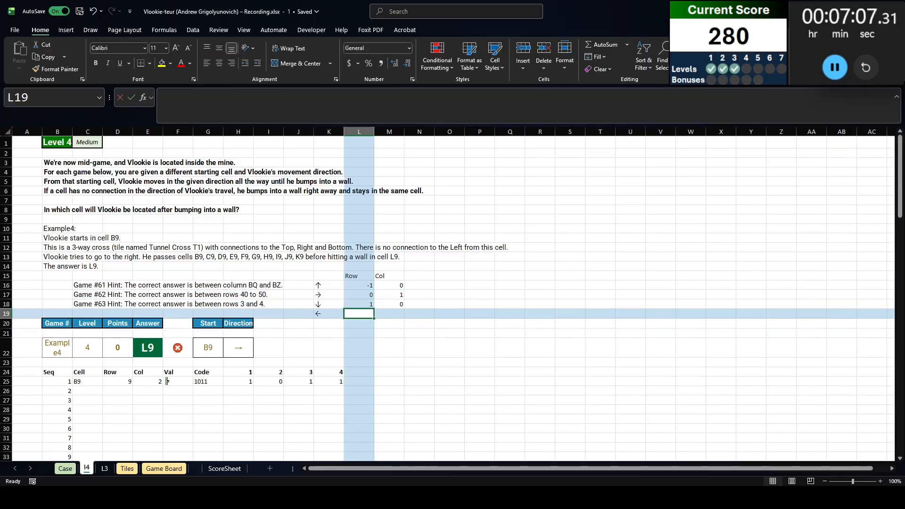
pyautogui.write('0')
pyautogui.press('Tab')
pyautogui.write('-1')
pyautogui.press('Return')
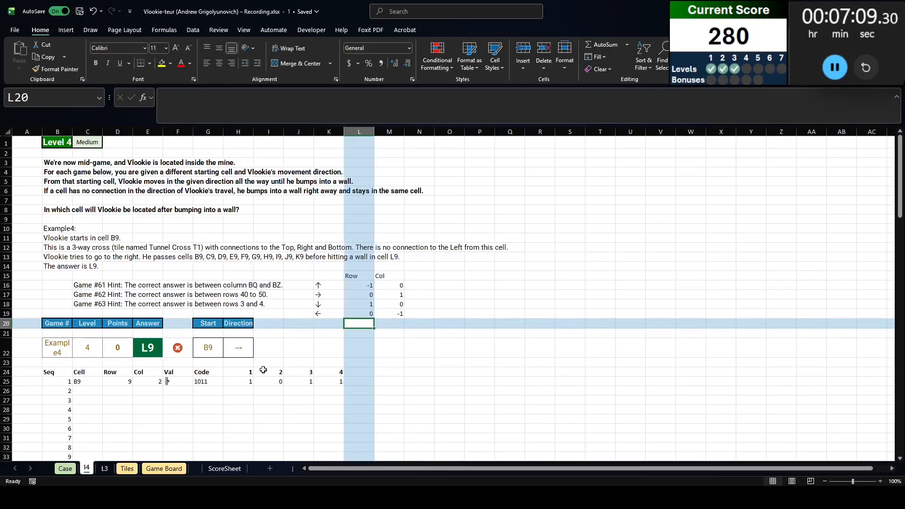
# Label I20 Row and J20 Col beside the Direction heading
pyautogui.click(370, 372)
pyautogui.write('Row')
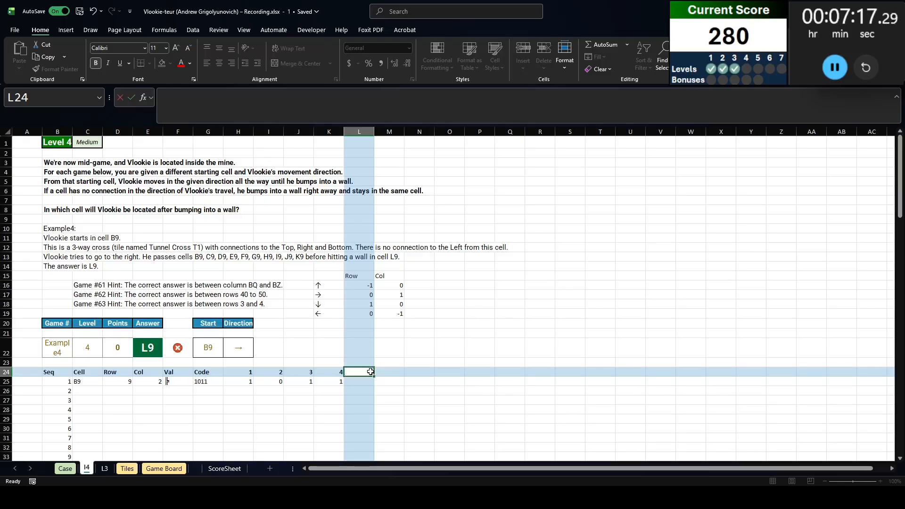
pyautogui.press('Up')
pyautogui.press('Up')
pyautogui.press('Up')
pyautogui.press('Left')
pyautogui.press('Up')
pyautogui.press('Left')
pyautogui.press('Left')
pyautogui.write('Row')
pyautogui.press('Tab')
pyautogui.write('Co')
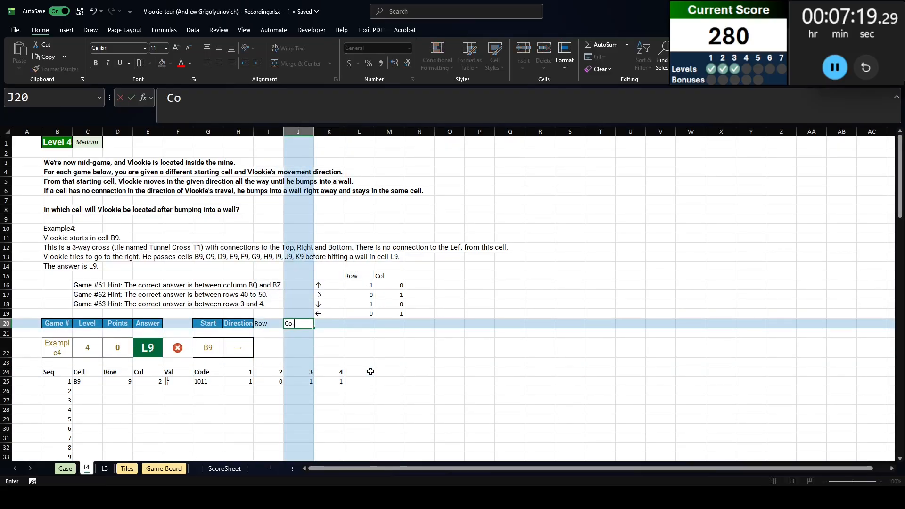
pyautogui.write('l')
pyautogui.press('Return')
# Look up the direction's row and column offsets in I22 with =XLOOKUP(H22,$K$16#,$L$16:$M$19)
pyautogui.press('Down')
pyautogui.write('=xl')
pyautogui.press('Tab')
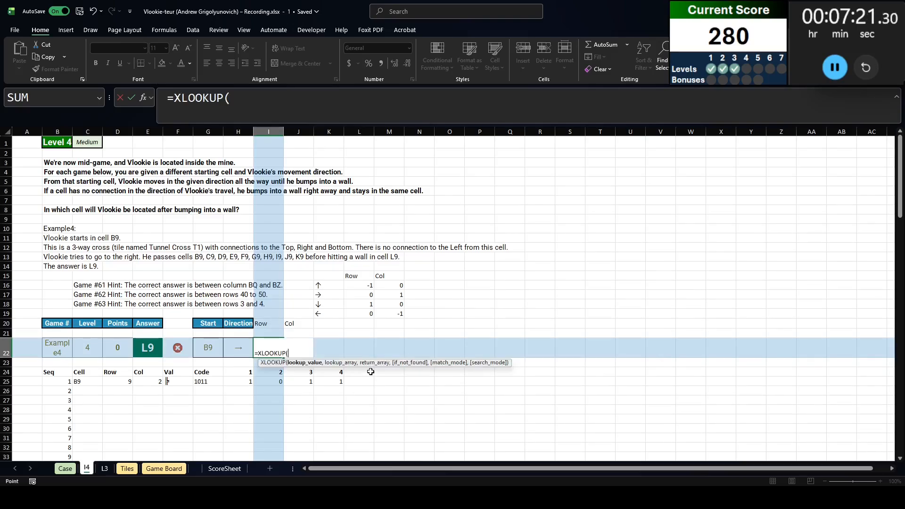
pyautogui.press('Left')
pyautogui.write(',')
pyautogui.moveTo(317, 283); pyautogui.dragTo(318, 280)
pyautogui.hotkey('ctrl', 'shift', 'Down')
pyautogui.hotkey('ctrl', 'shift', 'Down')
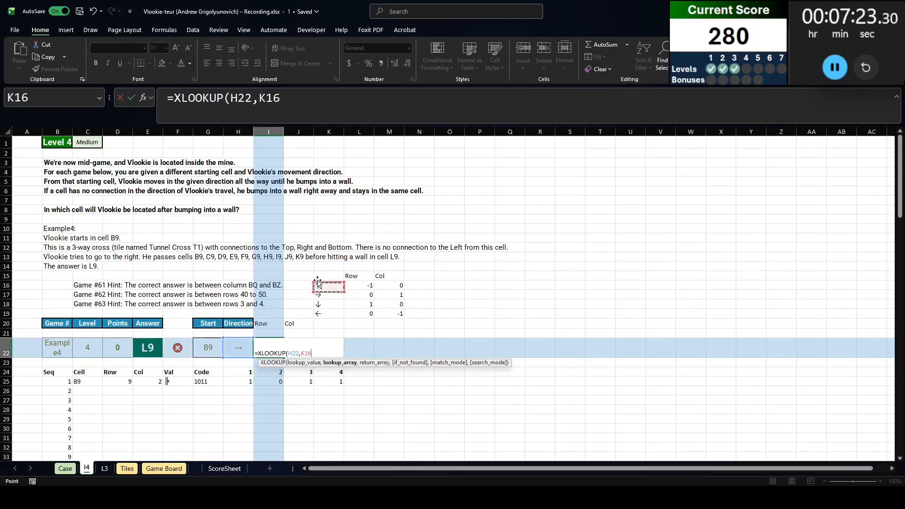
pyautogui.press('F4')
pyautogui.write(',')
pyautogui.click(350, 283)
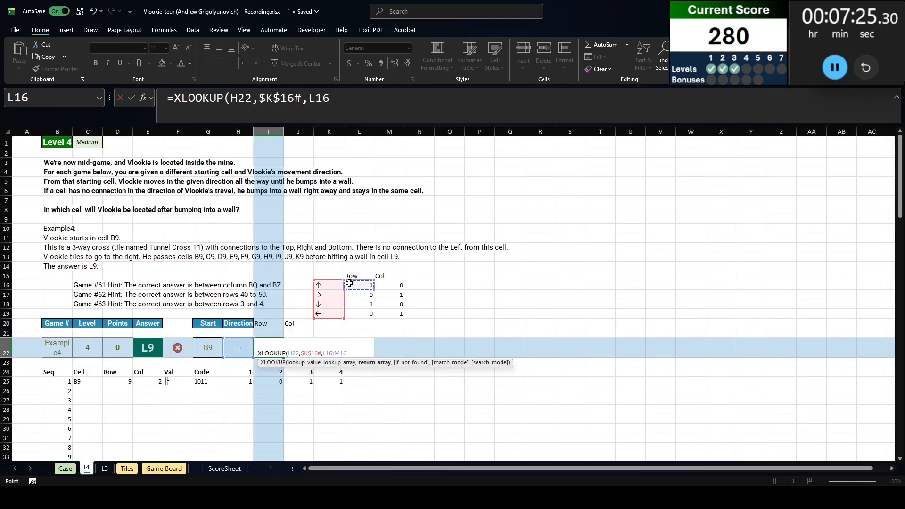
pyautogui.hotkey('ctrl', 'shift', 'Down')
pyautogui.hotkey('ctrl', 'shift', 'Right')
pyautogui.press('F4')
pyautogui.press('Return')
pyautogui.press('Up')
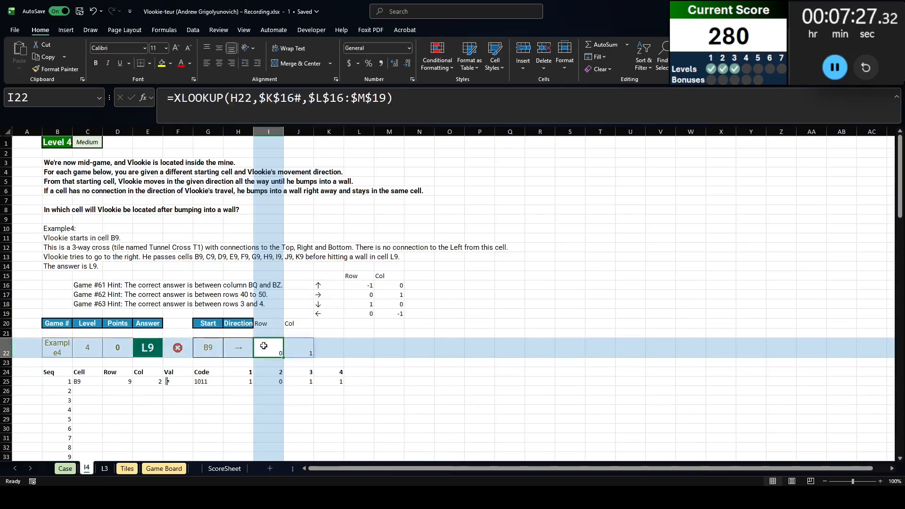
# Insert a blank row above the Seq and Cell heading row 24
pyautogui.click(359, 373)
pyautogui.click(321, 371)
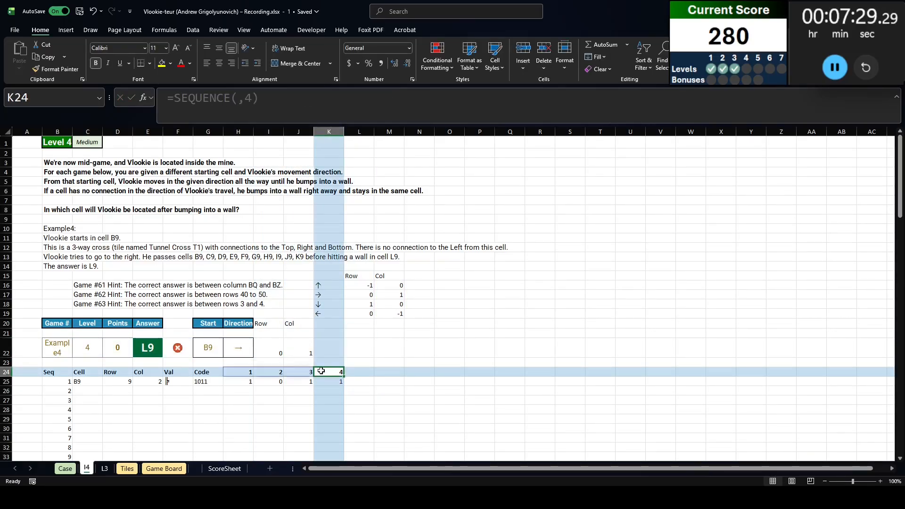
pyautogui.hotkey('shift', 'space')
pyautogui.hotkey('ctrl', 'shift', '=')
pyautogui.press('Down')
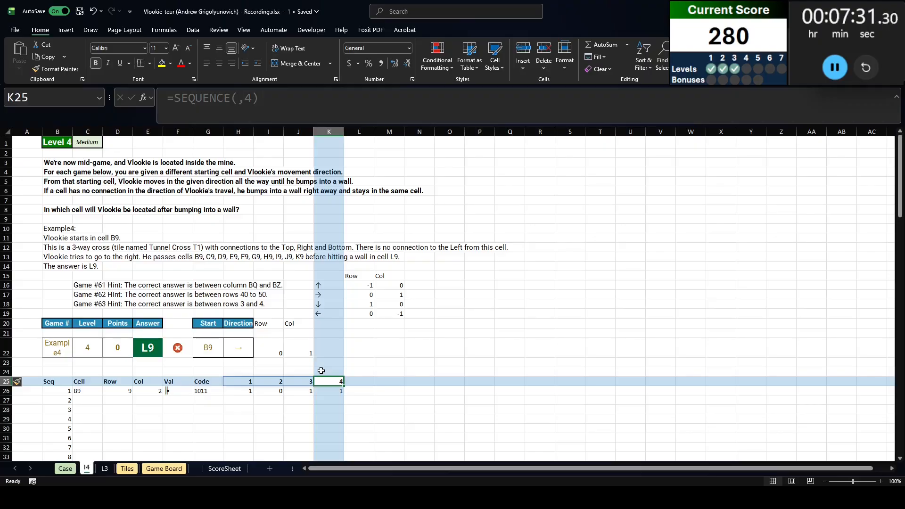
pyautogui.click(252, 392)
pyautogui.moveTo(345, 394); pyautogui.dragTo(333, 390)
pyautogui.click(362, 384)
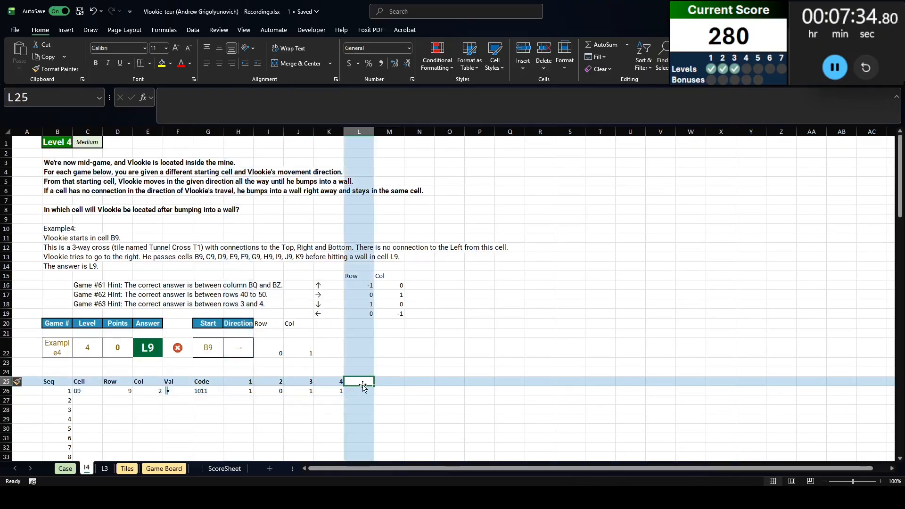
pyautogui.click(241, 390)
pyautogui.click(240, 382)
pyautogui.click(240, 372)
pyautogui.press('Right')
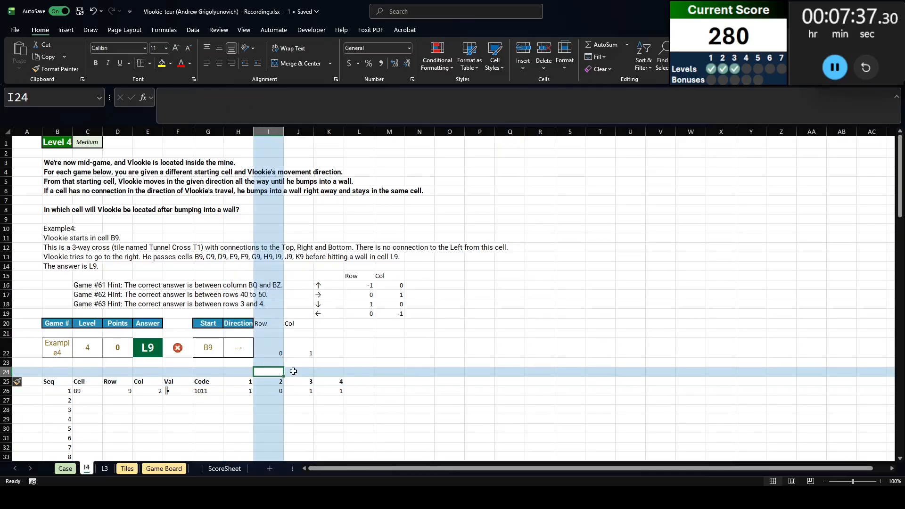
pyautogui.press('Left')
pyautogui.press('Right')
pyautogui.press('Right')
pyautogui.press('Right')
pyautogui.click(247, 369)
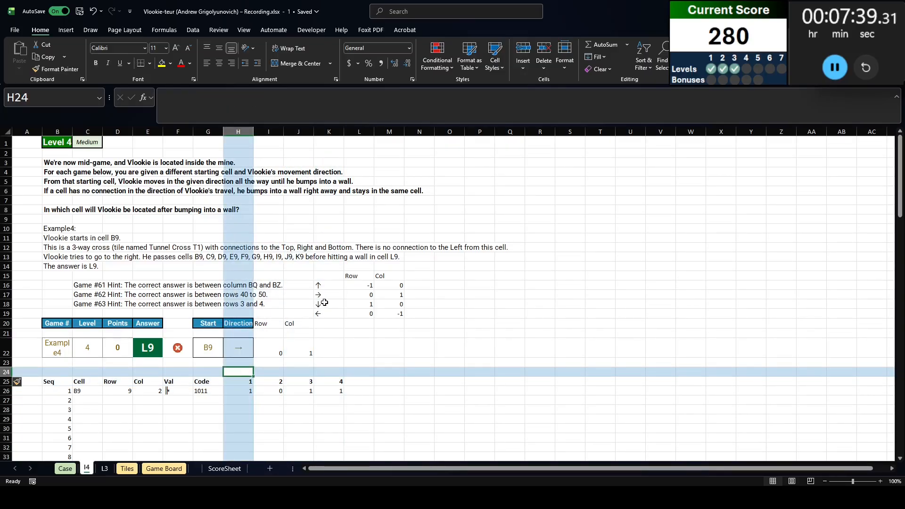
# Copy the up arrow from K16 to H24 and the left arrow from K19 to I24 as values
pyautogui.click(326, 287)
pyautogui.hotkey('ctrl', 'c')
pyautogui.click(231, 372)
pyautogui.hotkey('ctrl', 'shift', 'v')
pyautogui.click(329, 313)
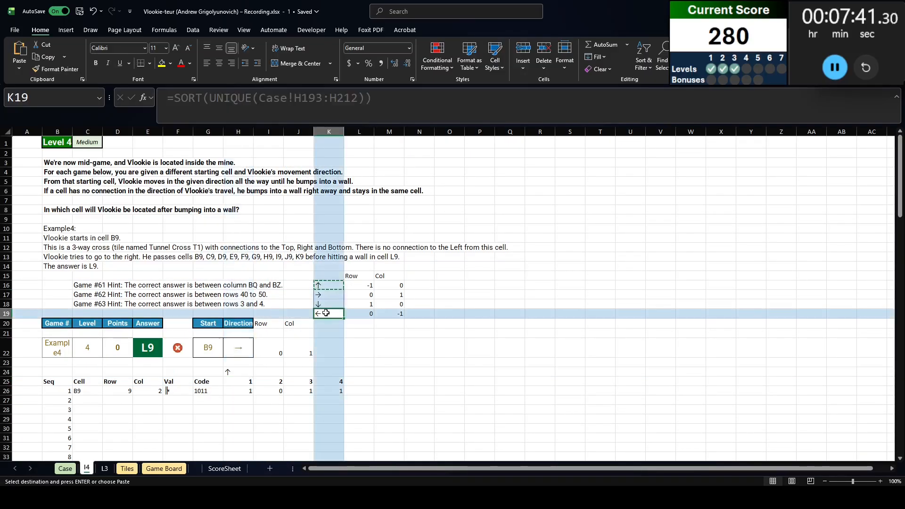
pyautogui.hotkey('ctrl', 'c')
pyautogui.click(265, 372)
pyautogui.hotkey('ctrl', 'shift', 'v')
# Copy the down arrow from K18 to J24 and the right arrow from K17 to K24 as values
pyautogui.click(330, 305)
pyautogui.hotkey('ctrl', 'c')
pyautogui.click(303, 372)
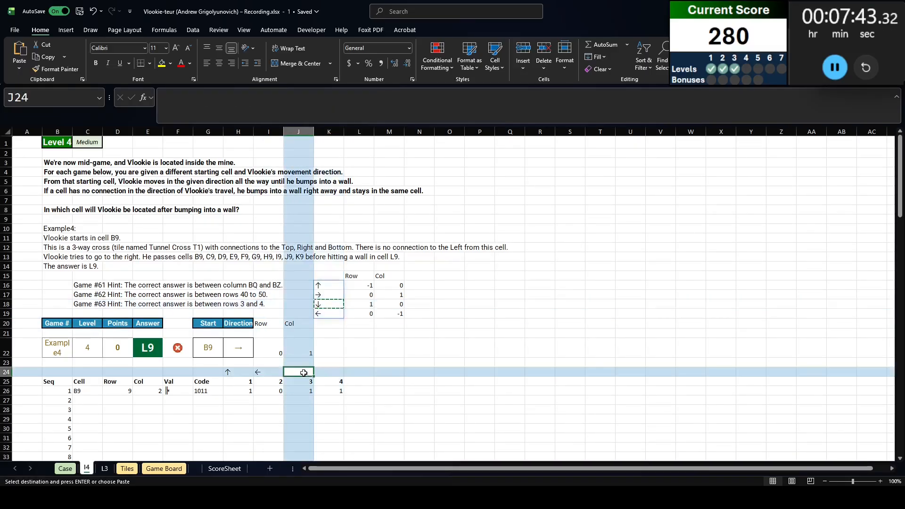
pyautogui.hotkey('ctrl', 'shift', 'v')
pyautogui.click(334, 296)
pyautogui.hotkey('ctrl', 'c')
pyautogui.click(329, 379)
pyautogui.click(328, 371)
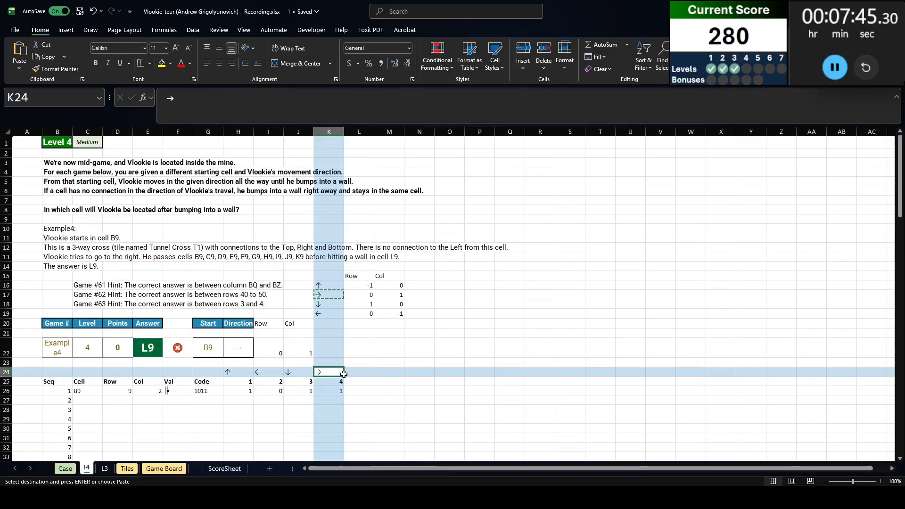
pyautogui.hotkey('ctrl', 'shift', 'v')
# Label L25 Continue? beside the numbered code digit headings
pyautogui.click(365, 379)
pyautogui.press('Escape')
pyautogui.write('Conti')
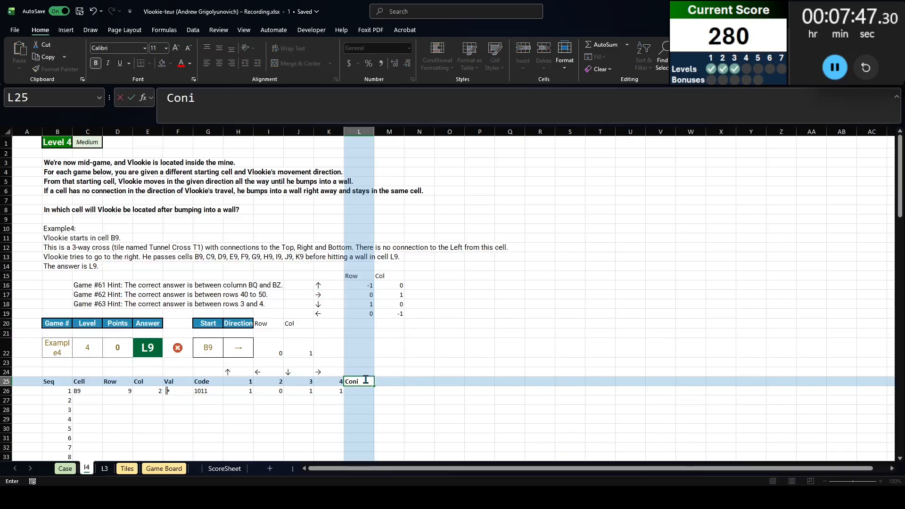
pyautogui.write('nue?')
pyautogui.press('Return')
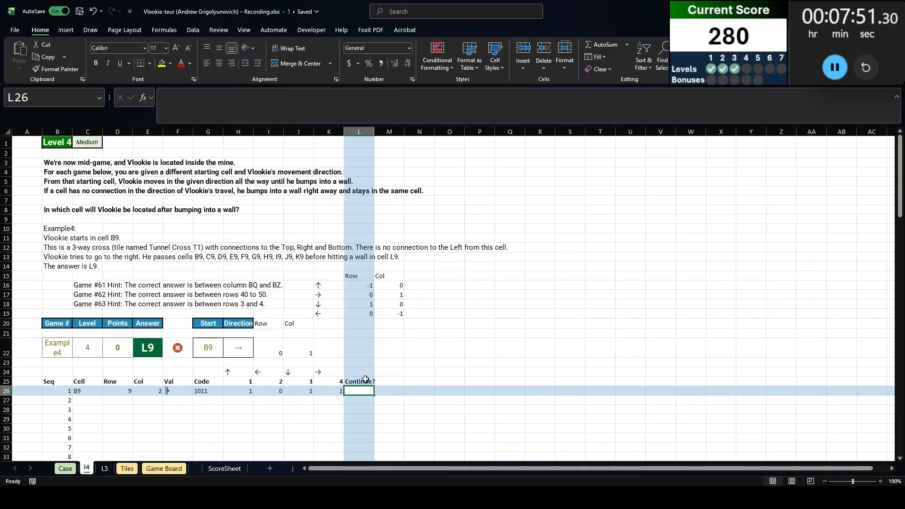
# Test the direction's connection digit in L26 with =XLOOKUP($H$22,$H$24:$K$24,H26#)=1 and autofit column L
pyautogui.write('=xl')
pyautogui.press('Tab')
pyautogui.click(247, 350)
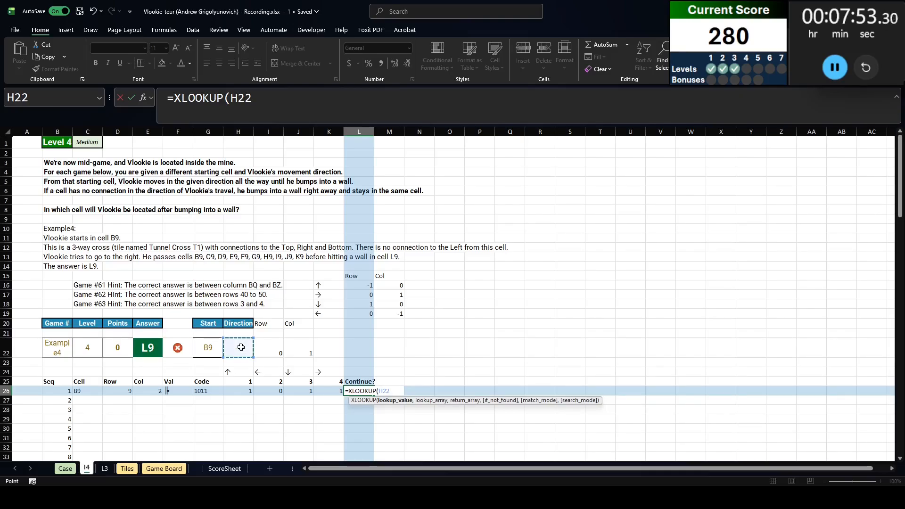
pyautogui.press('F4')
pyautogui.write(',')
pyautogui.moveTo(244, 372); pyautogui.dragTo(329, 372)
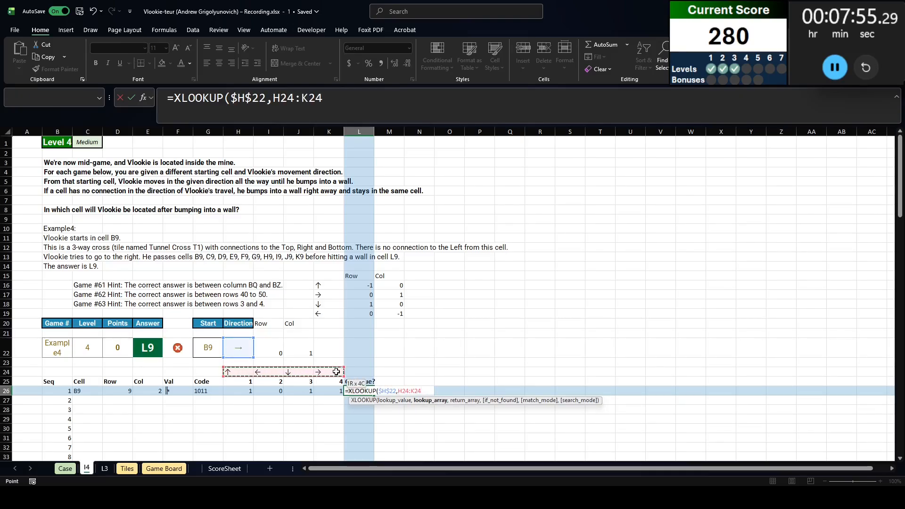
pyautogui.press('F4')
pyautogui.write(',')
pyautogui.moveTo(238, 392); pyautogui.dragTo(343, 392)
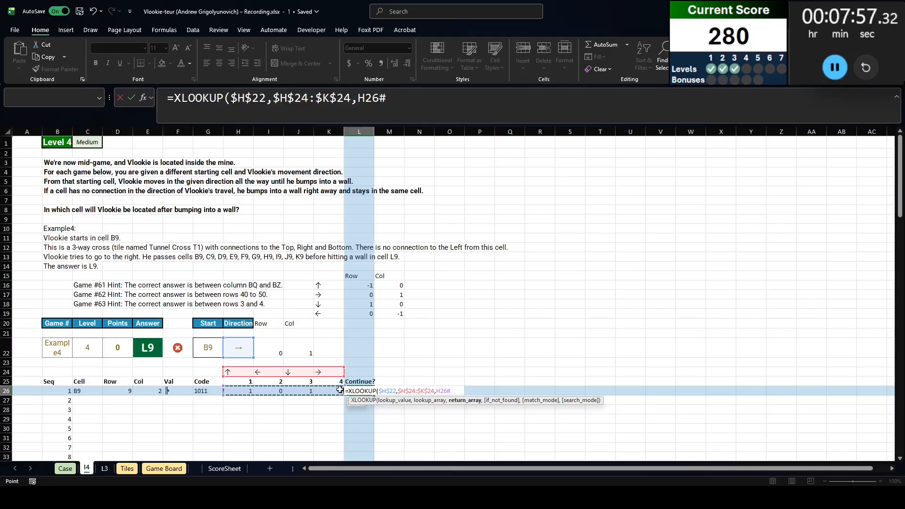
pyautogui.write(')=')
pyautogui.press('Return')
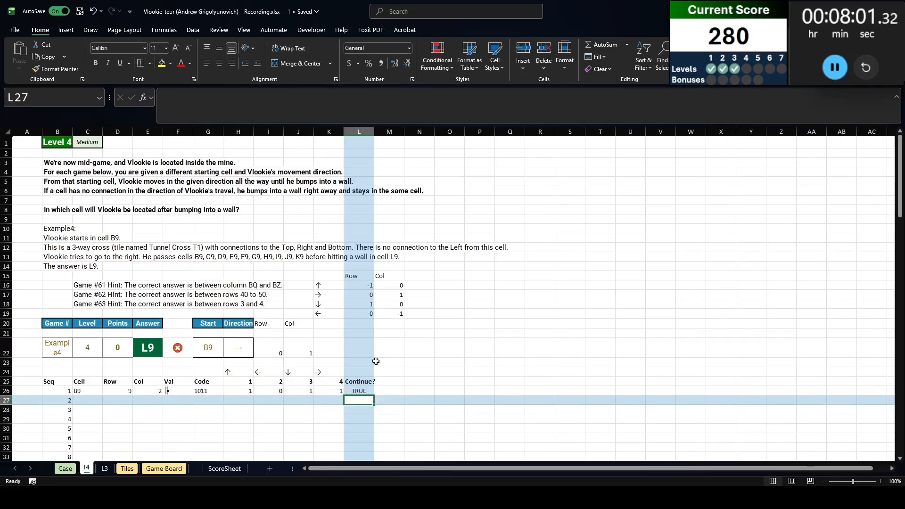
pyautogui.doubleClick(375, 132)
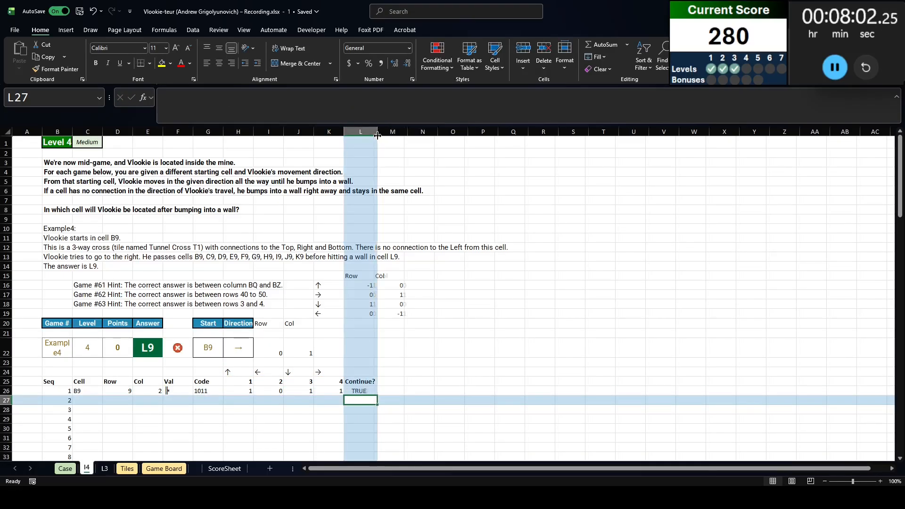
# Calculate the second step's row and column in D27 with =D26#+($I$22#*L26)
pyautogui.click(91, 402)
pyautogui.click(119, 391)
pyautogui.click(120, 400)
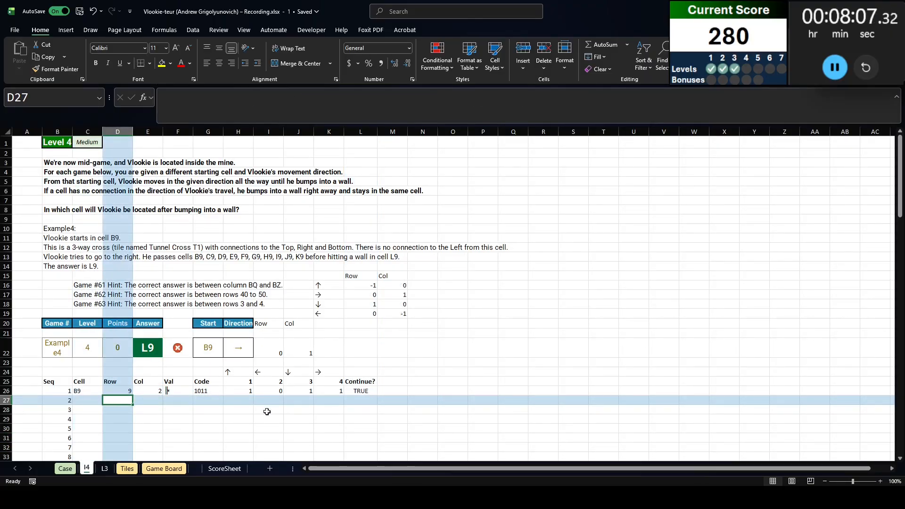
pyautogui.write('=')
pyautogui.press('Up')
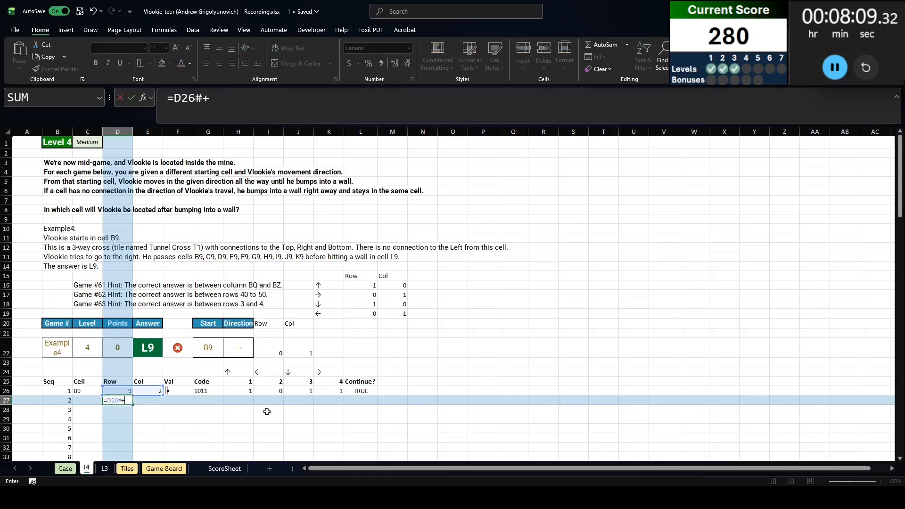
pyautogui.click(269, 349)
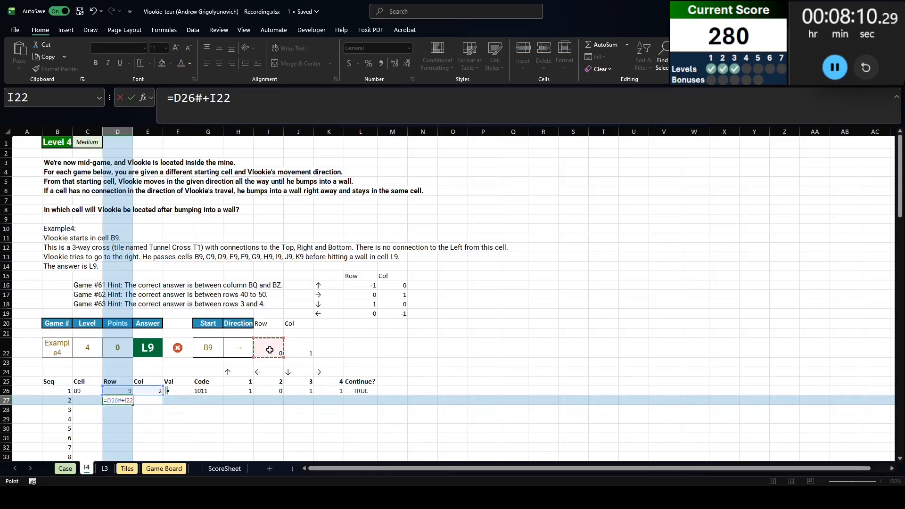
pyautogui.click(211, 107)
pyautogui.write('(')
pyautogui.click(318, 109)
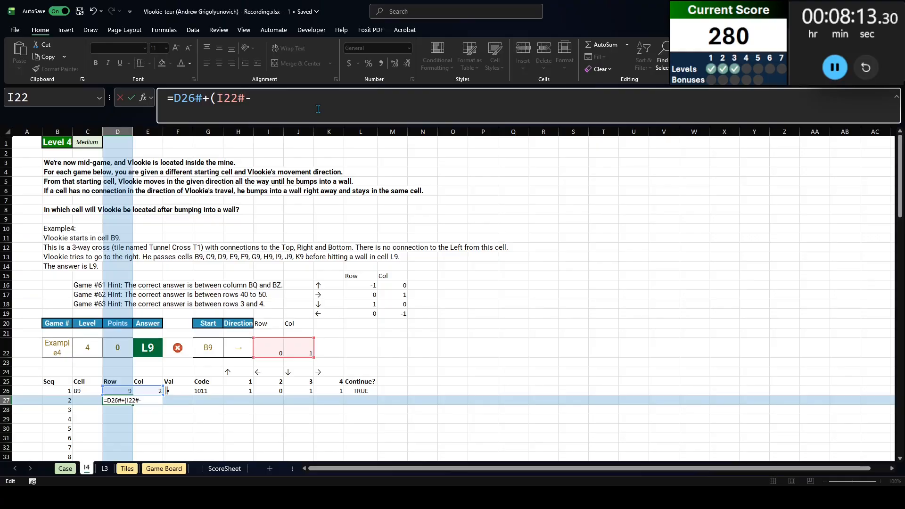
pyautogui.click(369, 391)
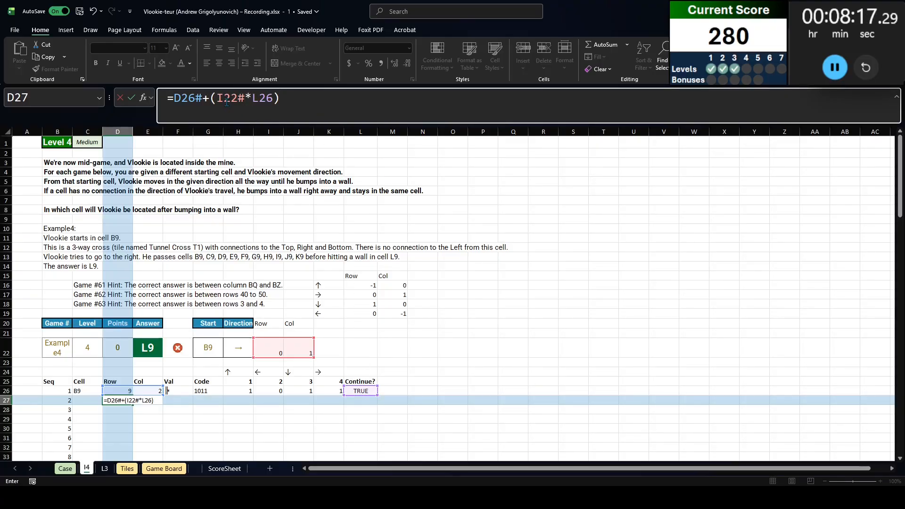
pyautogui.press('Return')
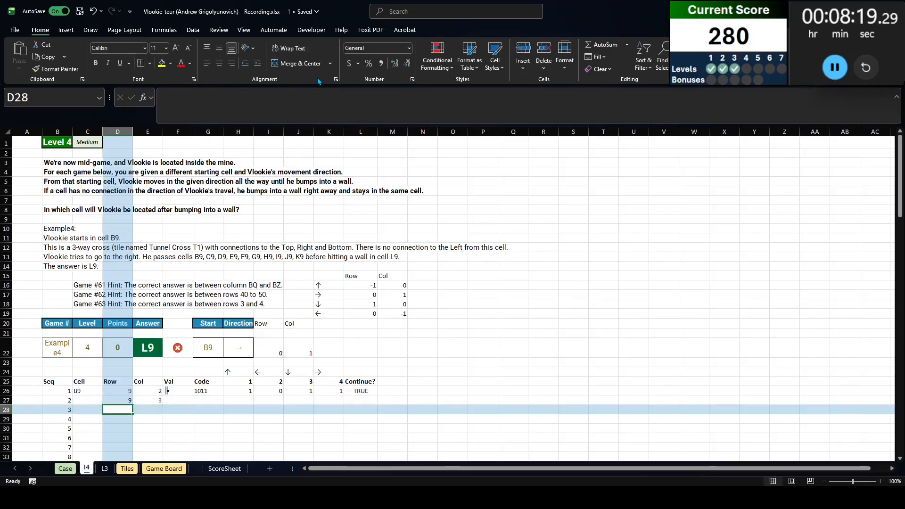
pyautogui.press('Up')
pyautogui.press('Right')
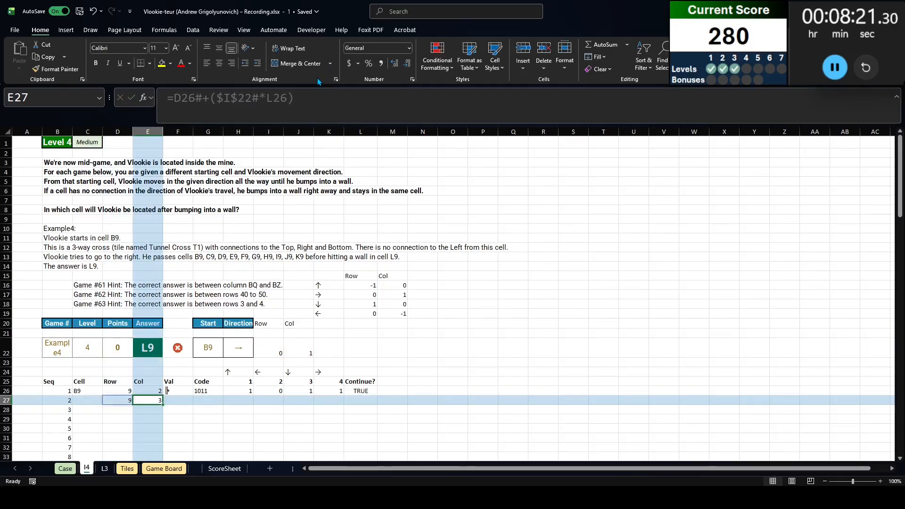
# Build the second step's relative cell reference in C27 with =ADDRESS(D27,E27,4)
pyautogui.press('Left')
pyautogui.press('Left')
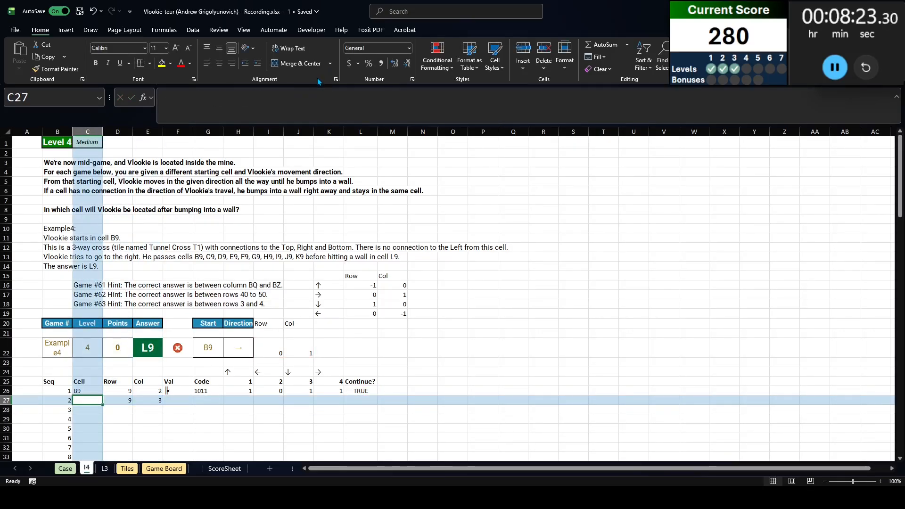
pyautogui.write('=add')
pyautogui.press('Tab')
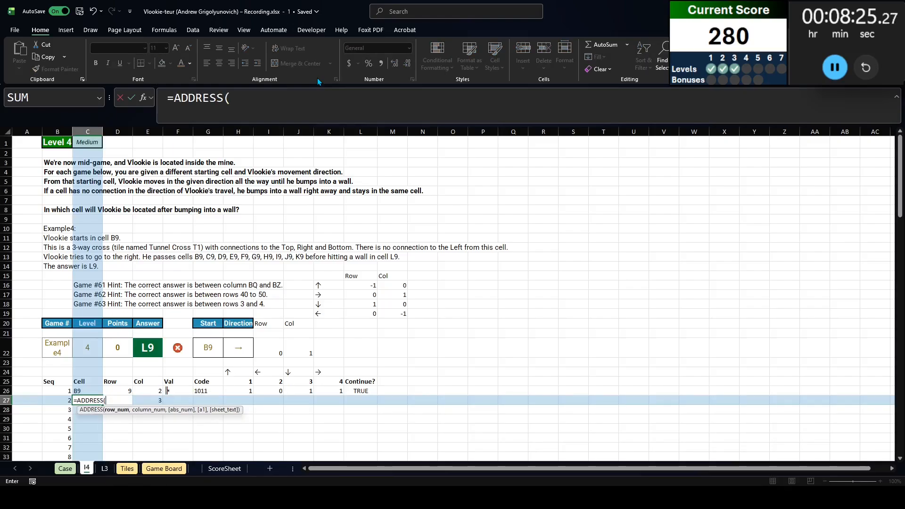
pyautogui.press('Right')
pyautogui.write(',')
pyautogui.press('Right')
pyautogui.press('Right')
pyautogui.write(',')
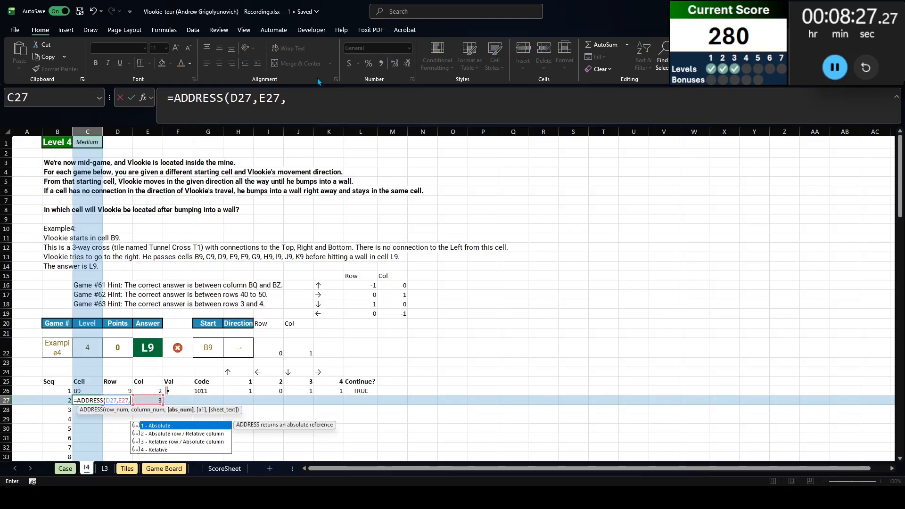
pyautogui.write('3')
pyautogui.press('BackSpace')
pyautogui.write('4)')
pyautogui.press('Return')
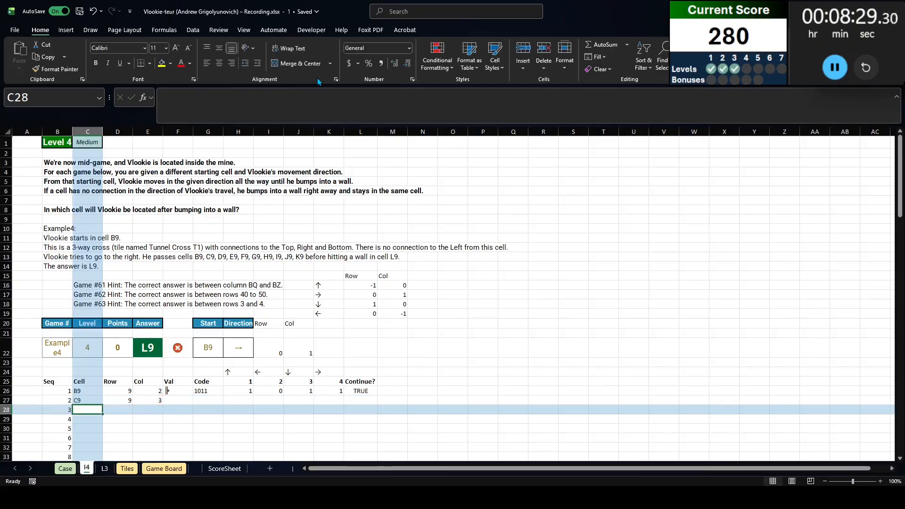
# Fill the Val through Continue? formulas down into row 27, and extend row 27's formulas from C to L through row 29
pyautogui.press('Up')
pyautogui.press('Right')
pyautogui.press('Right')
pyautogui.press('Right')
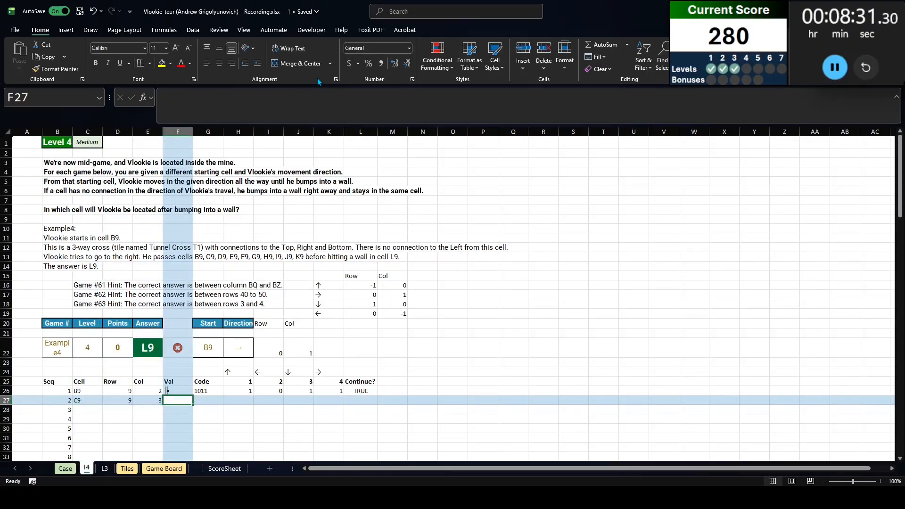
pyautogui.keyDown('shift'); pyautogui.click(362, 400); pyautogui.keyUp('shift')
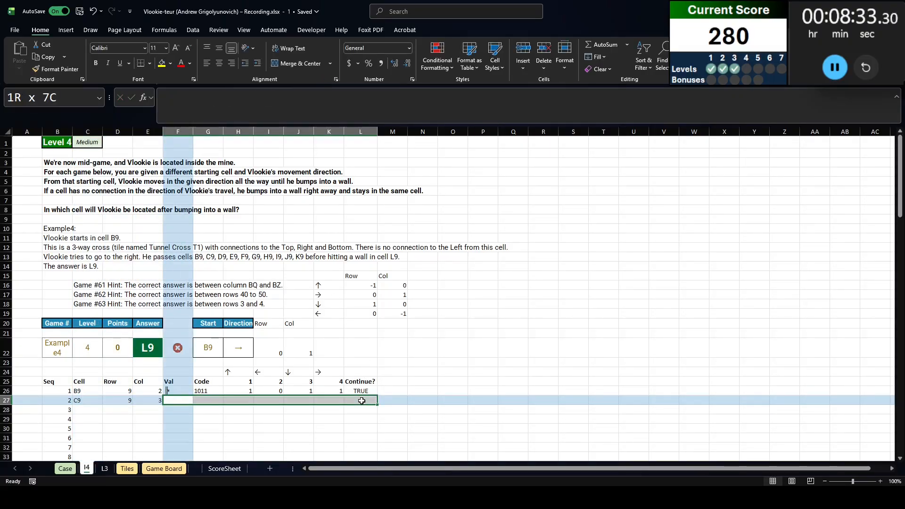
pyautogui.hotkey('ctrl', 'd')
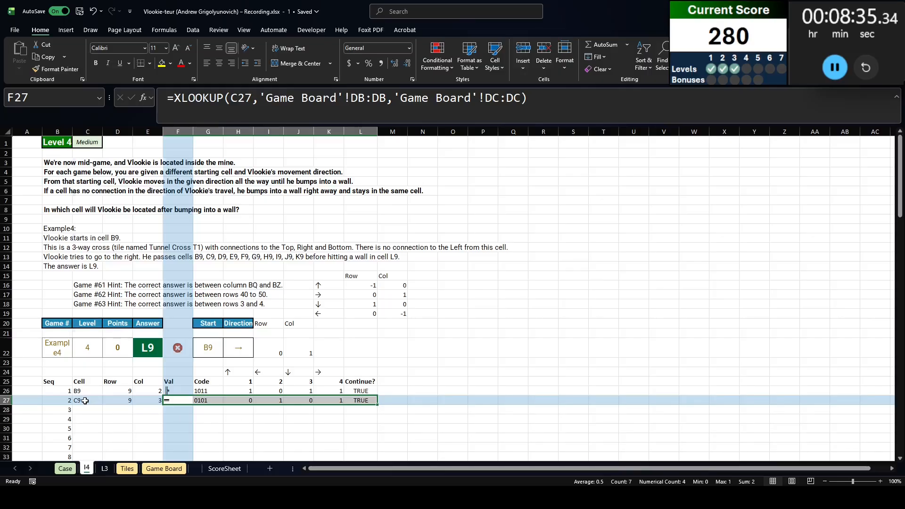
pyautogui.moveTo(87, 400); pyautogui.dragTo(377, 424)
pyautogui.hotkey('ctrl', 'd')
# Copy the row 29 formulas in C29:L29 down to the last sequence row, 128
pyautogui.press('Left')
pyautogui.press('Down')
pyautogui.press('Down')
pyautogui.press('Right')
pyautogui.hotkey('ctrl', 'shift', 'Right')
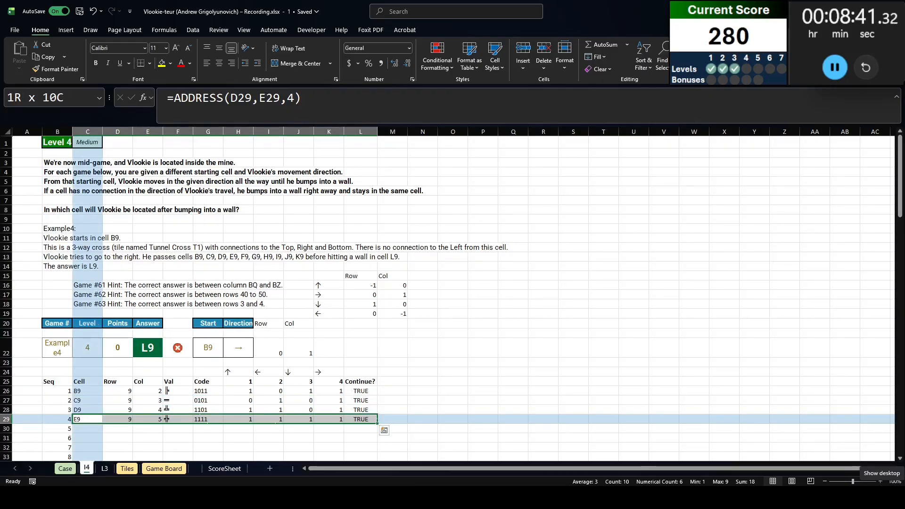
pyautogui.hotkey('ctrl', 'c')
pyautogui.press('Left')
pyautogui.hotkey('ctrl', 'Down')
pyautogui.press('Right')
pyautogui.hotkey('ctrl', 'shift', 'Up')
pyautogui.hotkey('ctrl', 'v')
pyautogui.hotkey('ctrl', 'Up')
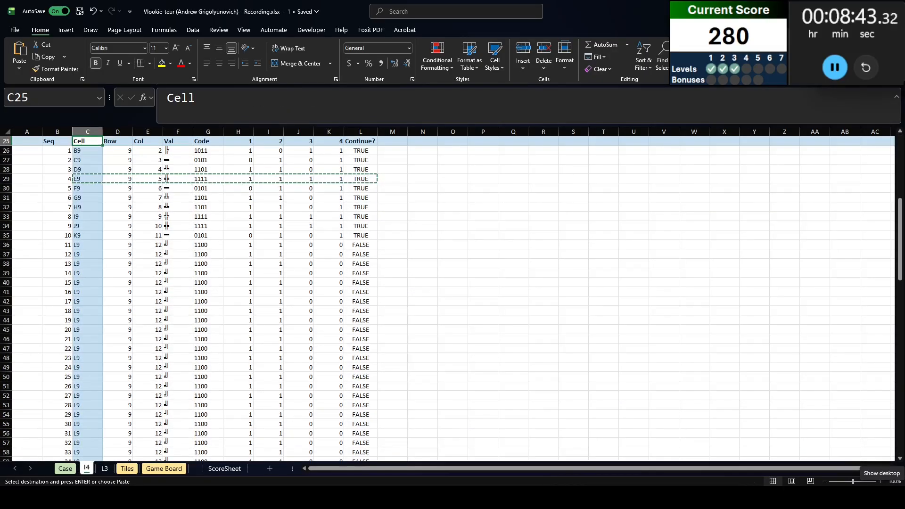
pyautogui.scroll(-10, 314, 313)
pyautogui.scroll(14, 125, 375)
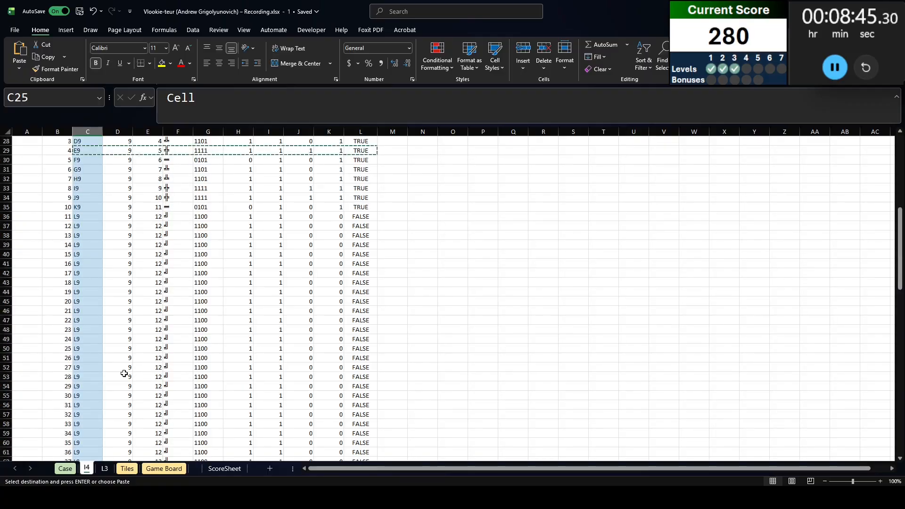
# Return the final position in O25 with an XLOOKUP of FALSE in L26:L128, returning the matching entry from the Cell column
pyautogui.click(371, 357)
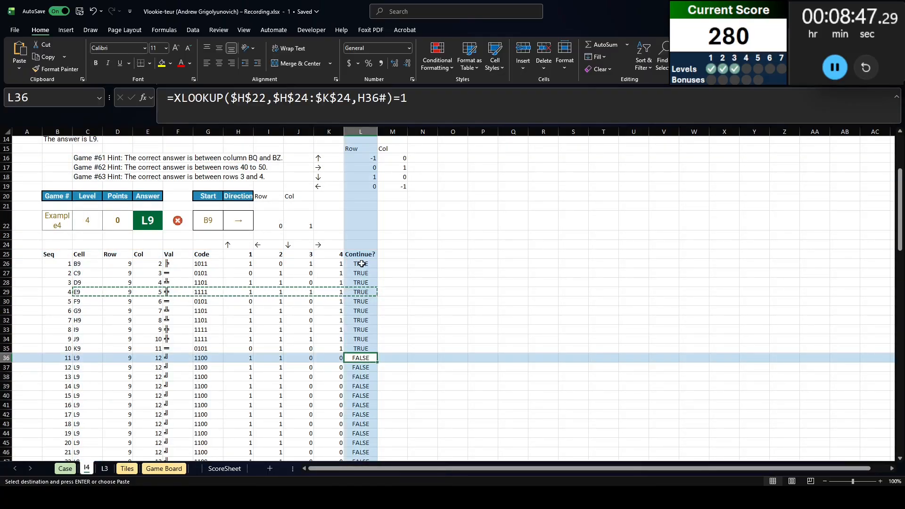
pyautogui.hotkey('shift', 'space')
pyautogui.click(75, 356)
pyautogui.click(151, 207)
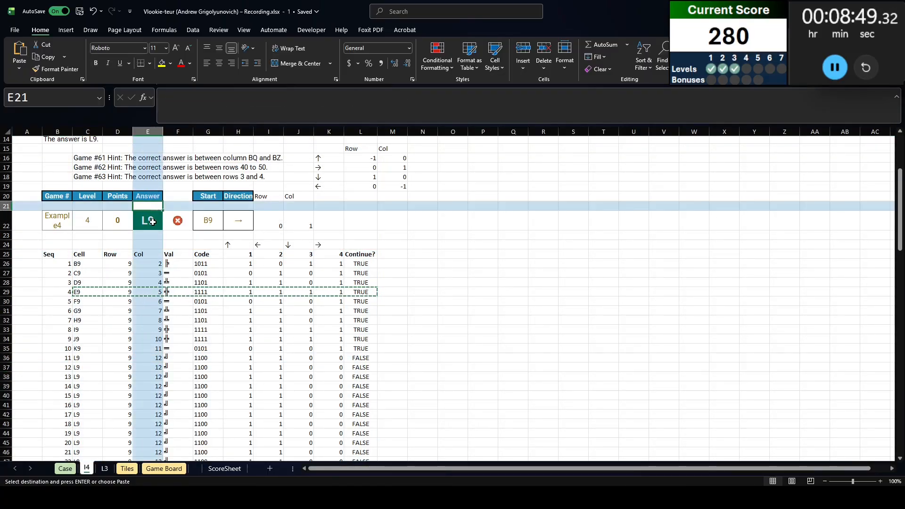
pyautogui.click(152, 220)
pyautogui.click(458, 254)
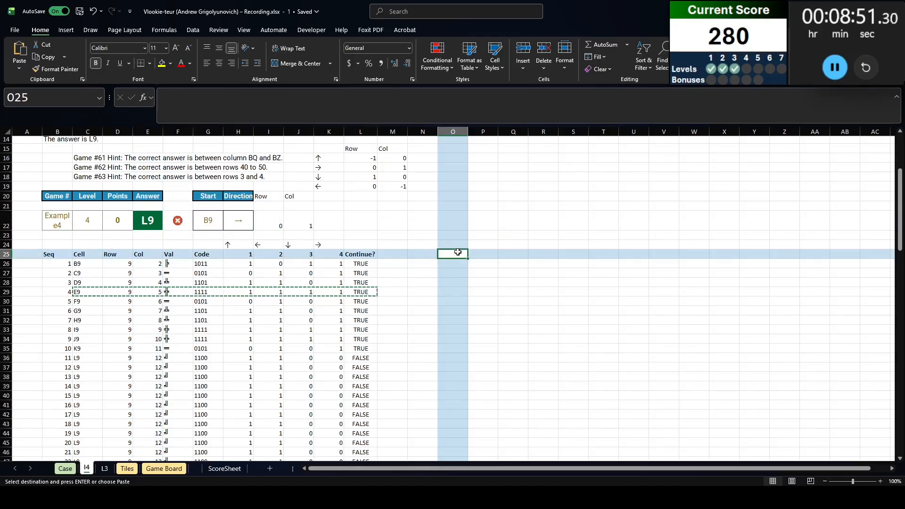
pyautogui.write('=xl')
pyautogui.press('Tab')
pyautogui.write('false,')
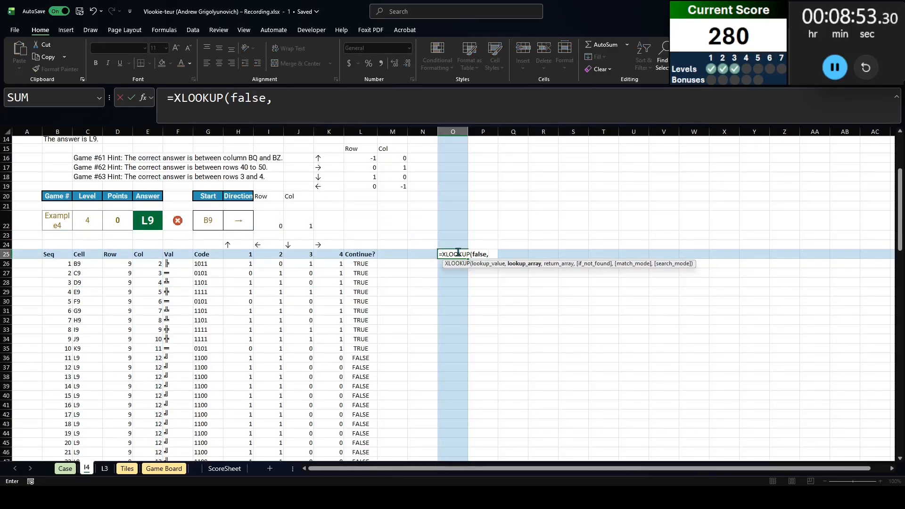
pyautogui.click(363, 262)
pyautogui.hotkey('ctrl', 'shift', 'Down')
pyautogui.write(',')
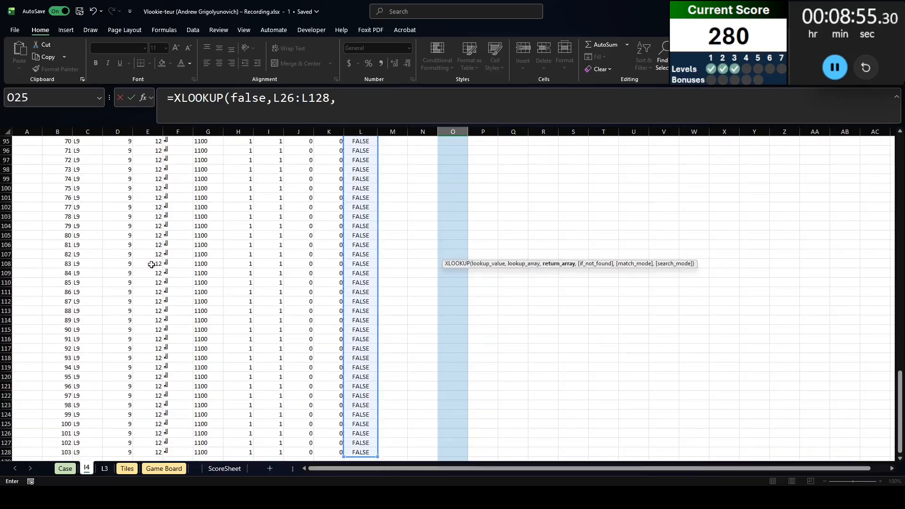
pyautogui.click(87, 254)
pyautogui.hotkey('ctrl', 'Up')
pyautogui.press('Down')
pyautogui.hotkey('ctrl', 'shift', 'Down')
pyautogui.press('Return')
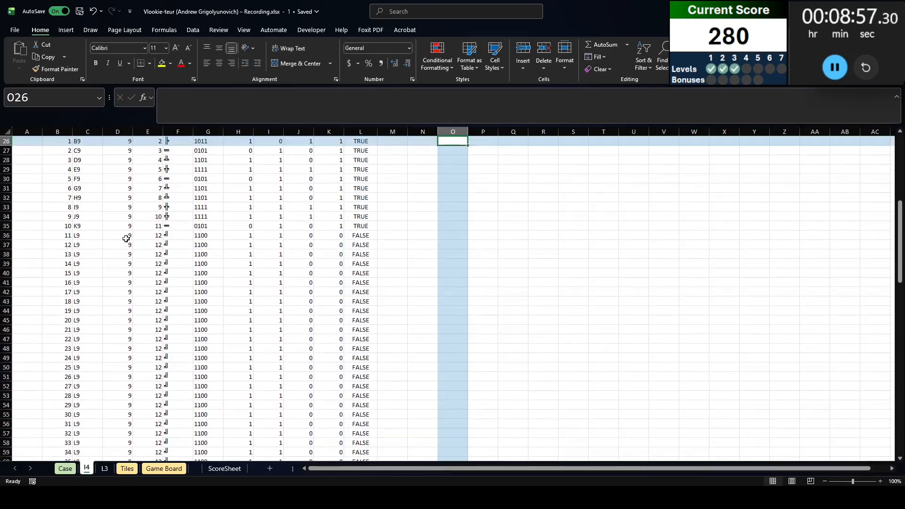
# Copy Level 4 game numbers 61 to 80 from the Case sheet as values into N26 downward on the l4 sheet
pyautogui.press('Left')
pyautogui.hotkey('ctrl', 'pageup')
pyautogui.click(43, 242)
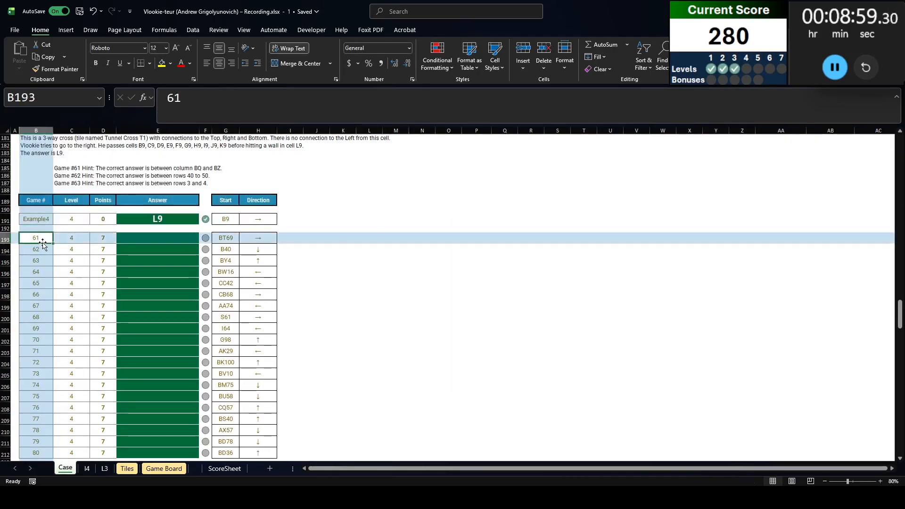
pyautogui.hotkey('ctrl', 'shift', 'Down')
pyautogui.hotkey('ctrl', 'c')
pyautogui.hotkey('ctrl', 'pagedown')
pyautogui.hotkey('ctrl', 'shift', 'v')
# Create a data table over N25:O45 with B22 as the column input cell
pyautogui.press('Up')
pyautogui.hotkey('ctrl', 'shift', 'Right')
pyautogui.hotkey('ctrl', 'shift', 'Down')
pyautogui.hotkey('ctrl', 'shift', 'Down')
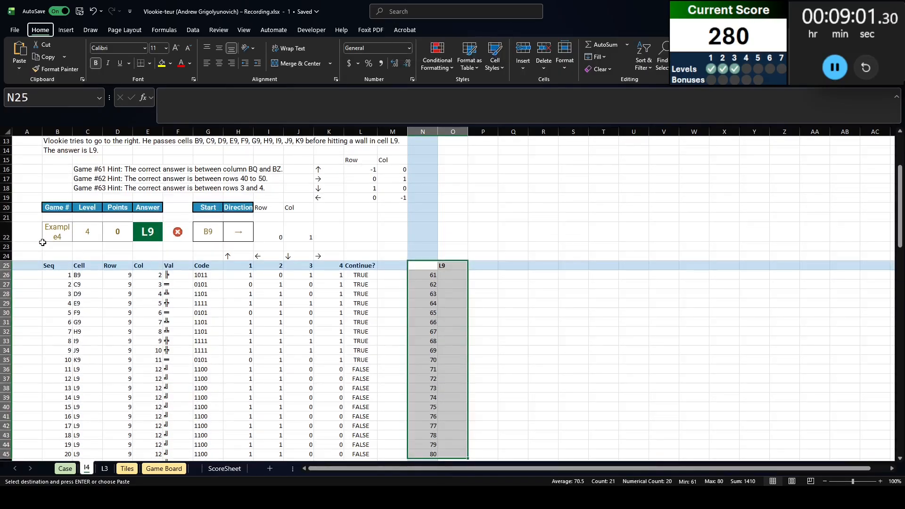
pyautogui.hotkey('alt', 'd')
pyautogui.press('t')
pyautogui.press('Tab')
pyautogui.click(65, 232)
pyautogui.press('Return')
# Copy the data table results from O26:O45 as values into the Level 4 answers starting at E193 on the Case sheet
pyautogui.click(453, 274)
pyautogui.hotkey('ctrl', 'shift', 'Down')
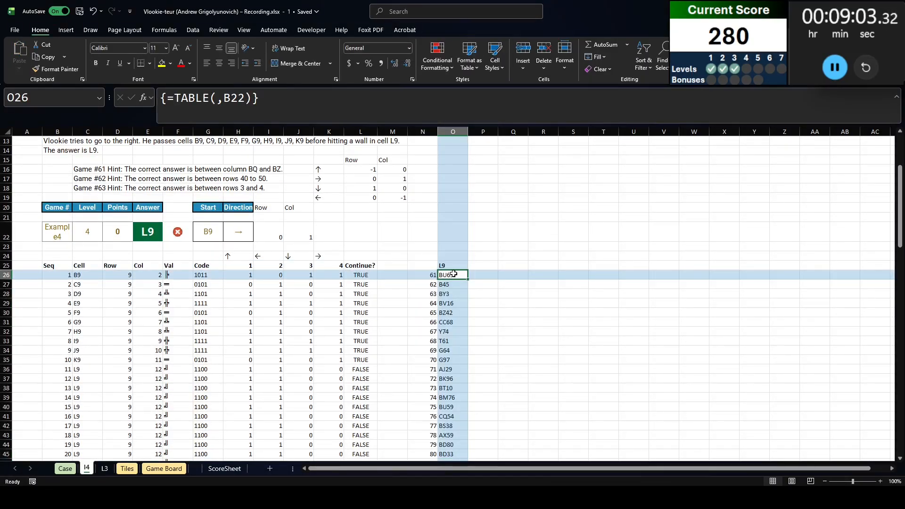
pyautogui.hotkey('ctrl', 'shift', 'Right')
pyautogui.press('Left')
pyautogui.press('Right')
pyautogui.hotkey('ctrl', 'shift', 'Down')
pyautogui.hotkey('ctrl', 'c')
pyautogui.hotkey('ctrl', 'pageup')
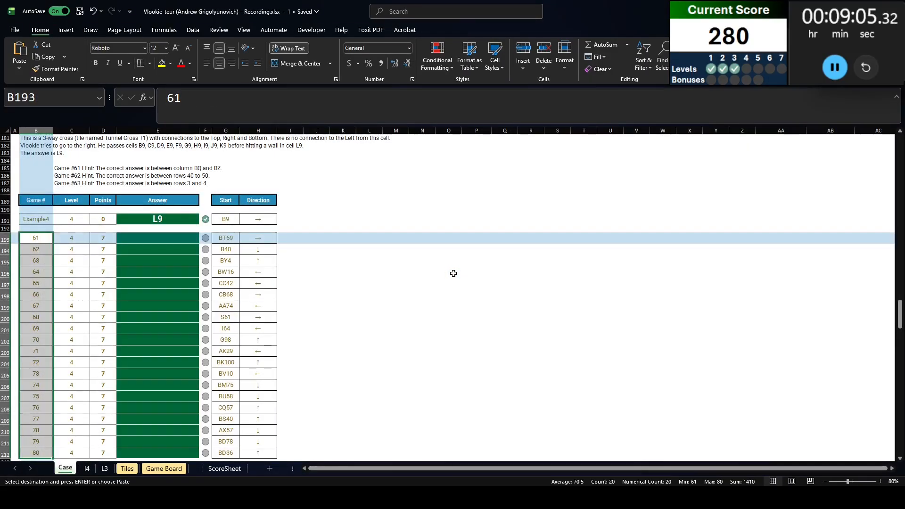
pyautogui.click(180, 238)
pyautogui.hotkey('ctrl', 'shift', 'v')
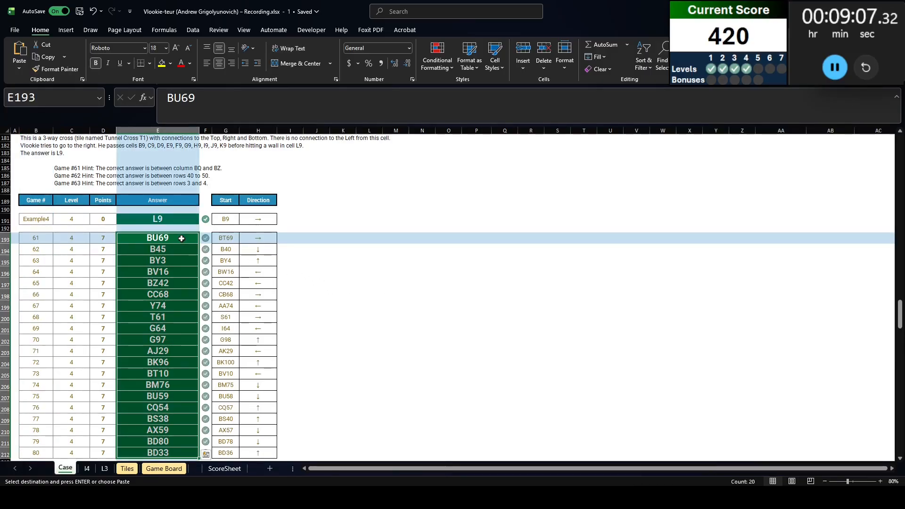
pyautogui.hotkey('ctrl', 'pagedown')
pyautogui.press('Escape')
pyautogui.hotkey('ctrl', 'pageup')
# Read the Level 5 instructions on finding the longest straight tunnel in each given row or column
pyautogui.scroll(-9, 141, 417)
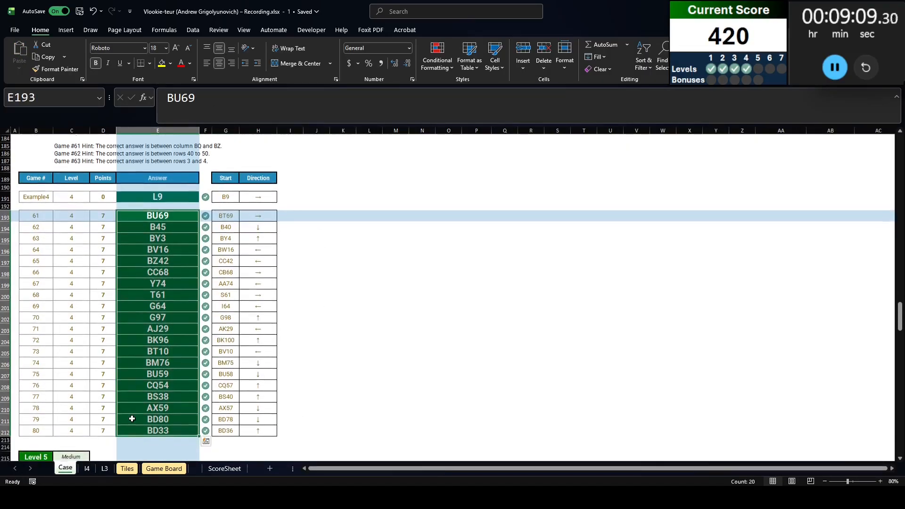
pyautogui.scroll(-1, 31, 201)
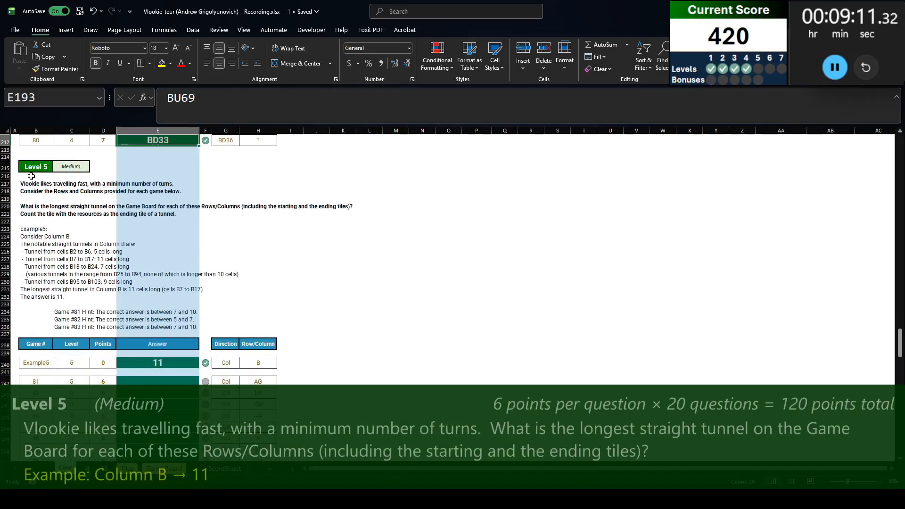
pyautogui.click(33, 183)
pyautogui.scroll(-1, 265, 166)
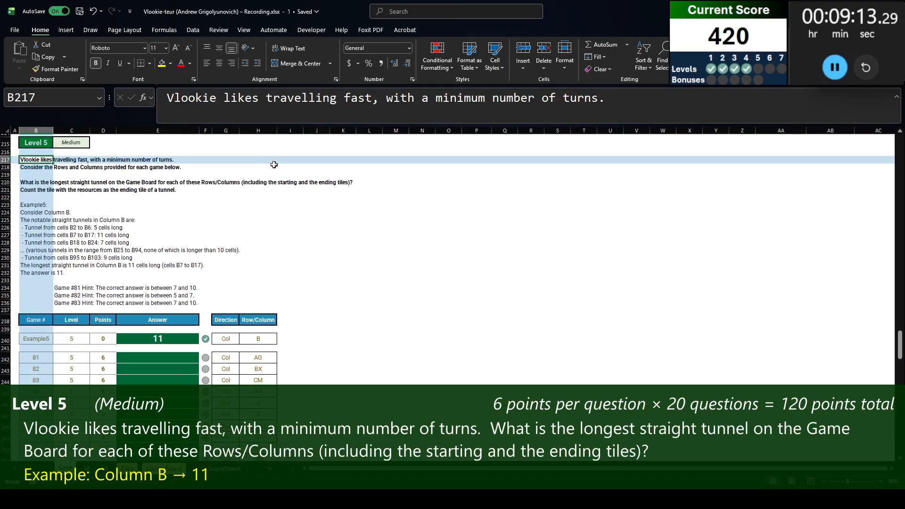
pyautogui.press('Down')
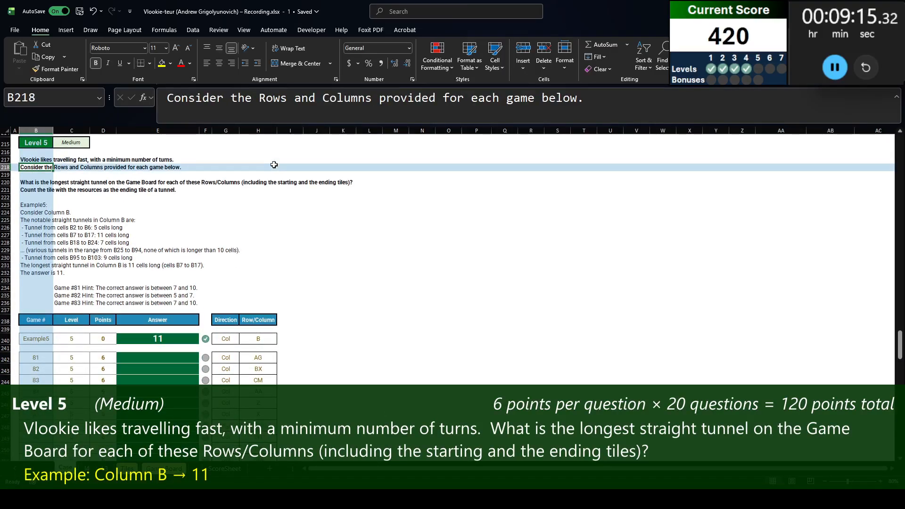
pyautogui.press('Down')
pyautogui.press('Down')
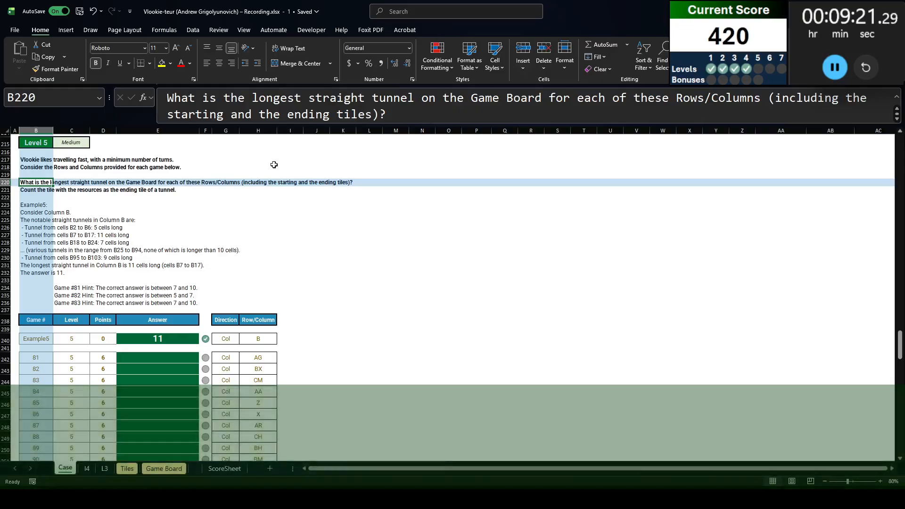
pyautogui.press('Down')
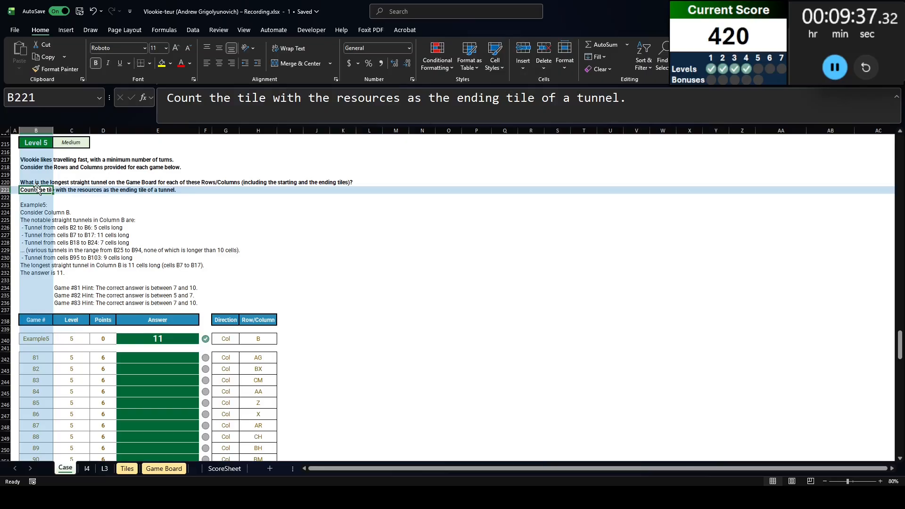
# Add a new worksheet after the Case sheet and name it L5
pyautogui.click(270, 469)
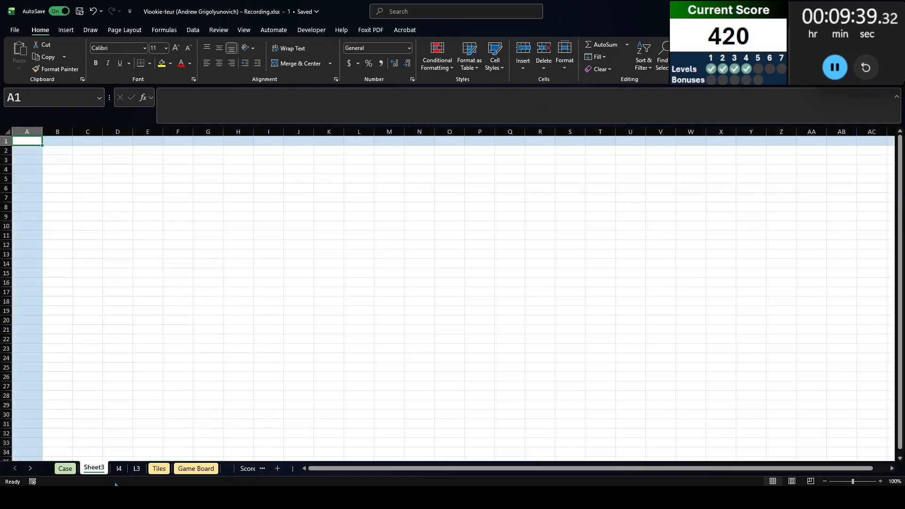
pyautogui.doubleClick(97, 467)
pyautogui.write('L5')
pyautogui.press('Return')
# Copy the Level 5 instructions and example block B215:H240 from the Case sheet to B1 on the L5 sheet
pyautogui.click(65, 469)
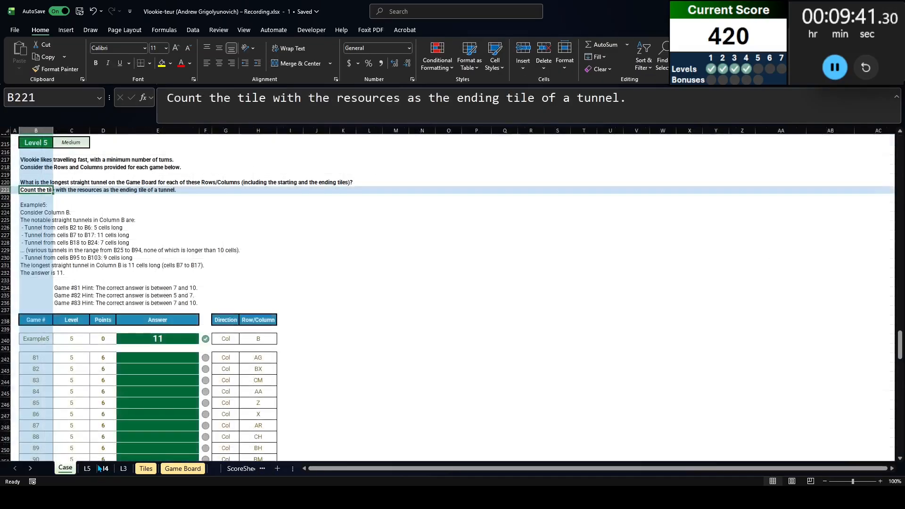
pyautogui.click(38, 146)
pyautogui.keyDown('shift'); pyautogui.click(251, 340); pyautogui.keyUp('shift')
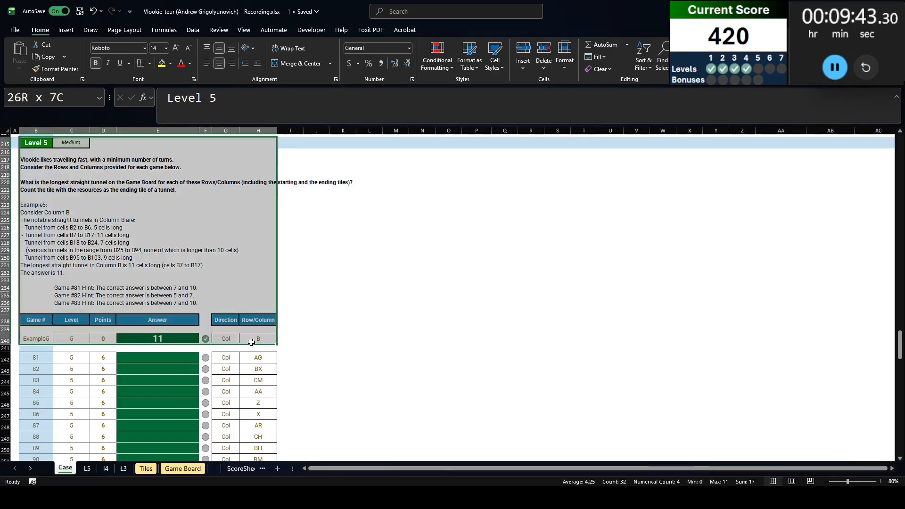
pyautogui.hotkey('ctrl', 'c')
pyautogui.hotkey('ctrl', 'pagedown')
pyautogui.press('Right')
pyautogui.hotkey('ctrl', 'v')
# Replace the example's direction in G26 with an XLOOKUP of game number B26 in case!B:B
pyautogui.click(212, 385)
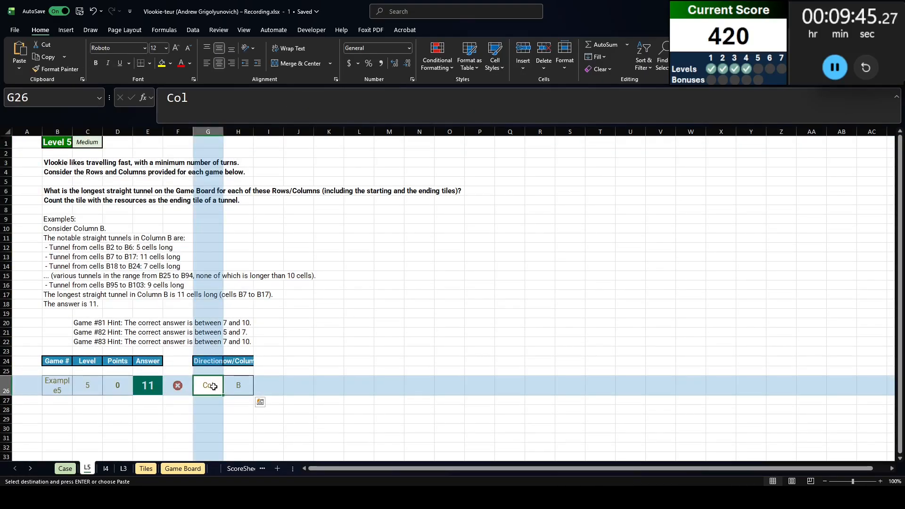
pyautogui.write('=XLOOKUP(')
pyautogui.press('Left')
pyautogui.press('Left')
pyautogui.press('Left')
pyautogui.press('Left')
pyautogui.press('Left')
pyautogui.write(',case!B:B,')
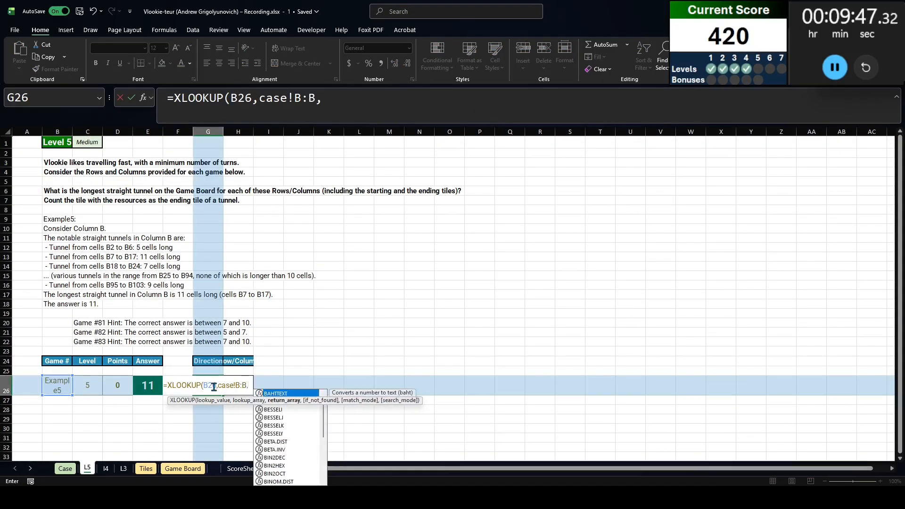
# Complete the XLOOKUP in G26 with return range Case!G:H, and clear H26 so the row/column value can spill
pyautogui.write('case!G:H')
pyautogui.hotkey('ctrl', 'Return')
pyautogui.press('Right')
pyautogui.press('Right')
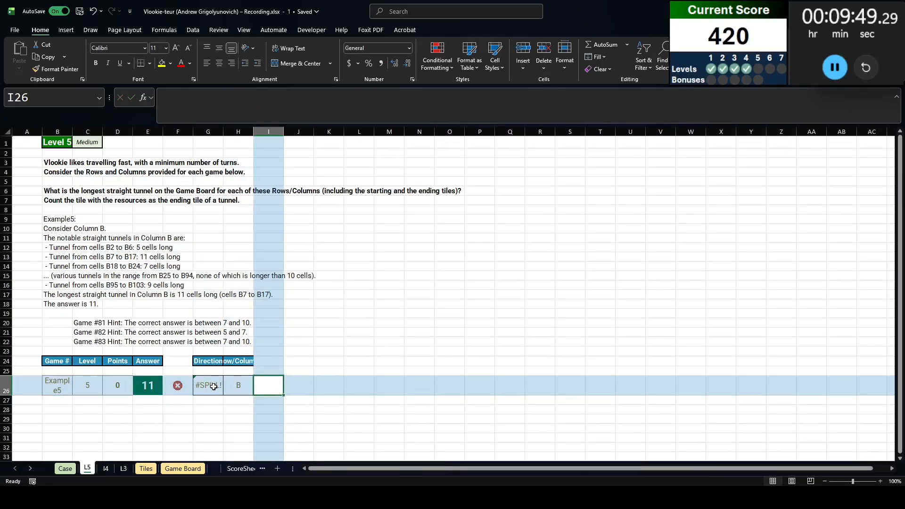
pyautogui.press('Left')
# Format the whole of row 28, below the Example5 row, as bold
pyautogui.scroll(-3, 168, 273)
pyautogui.scroll(1, 168, 272)
pyautogui.scroll(-1, 107, 330)
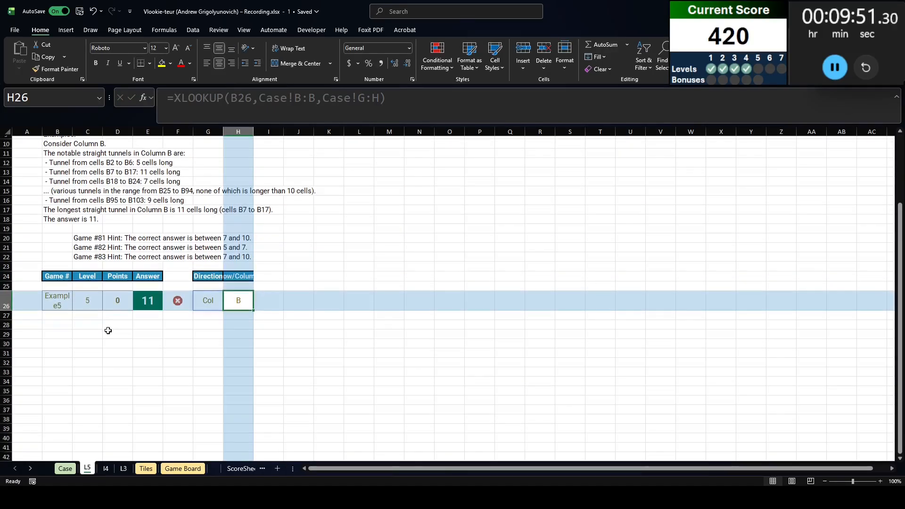
pyautogui.scroll(1, 107, 330)
pyautogui.click(71, 350)
pyautogui.hotkey('shift', 'space')
pyautogui.hotkey('ctrl', 'b')
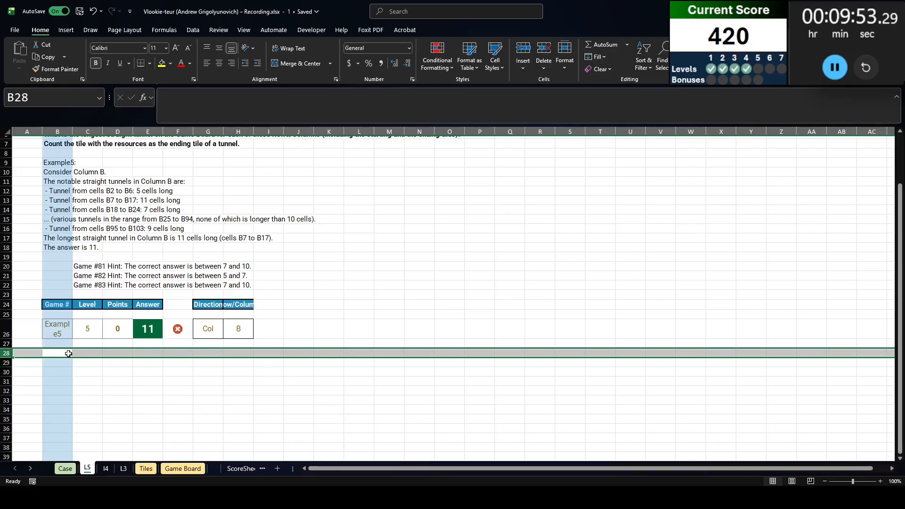
# Review the Level 5 example text and the games' directions and row/column values on the Case sheet
pyautogui.click(69, 353)
pyautogui.scroll(2, 69, 354)
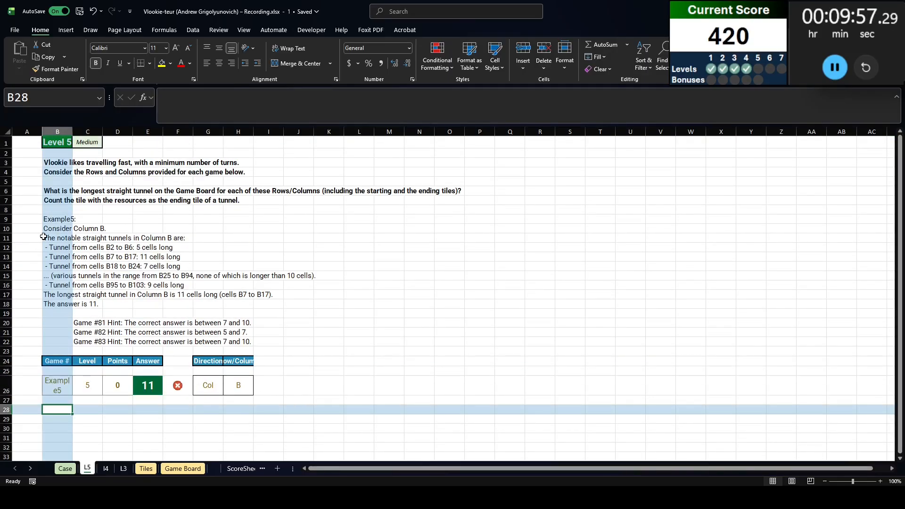
pyautogui.moveTo(49, 229); pyautogui.dragTo(115, 230)
pyautogui.click(49, 410)
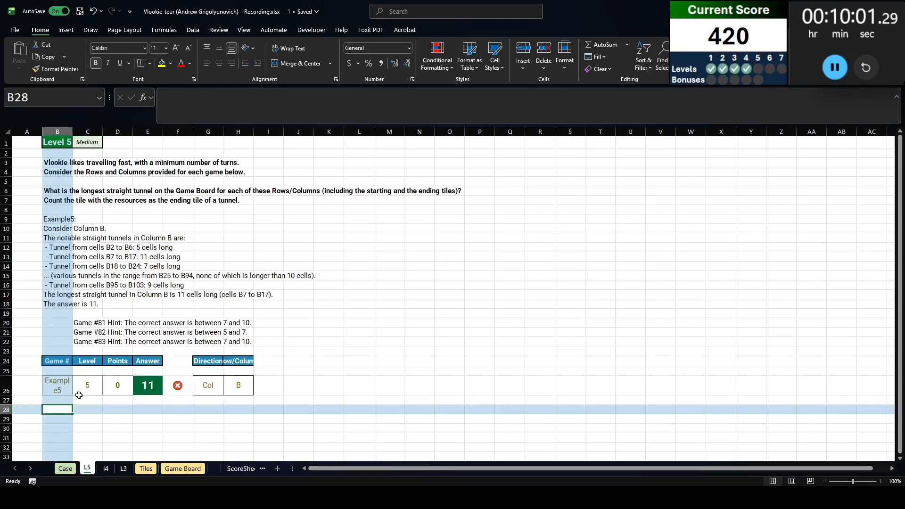
pyautogui.hotkey('ctrl', 'pageup')
pyautogui.scroll(-2, 125, 364)
pyautogui.click(146, 365)
pyautogui.scroll(-4, 207, 362)
pyautogui.click(226, 370)
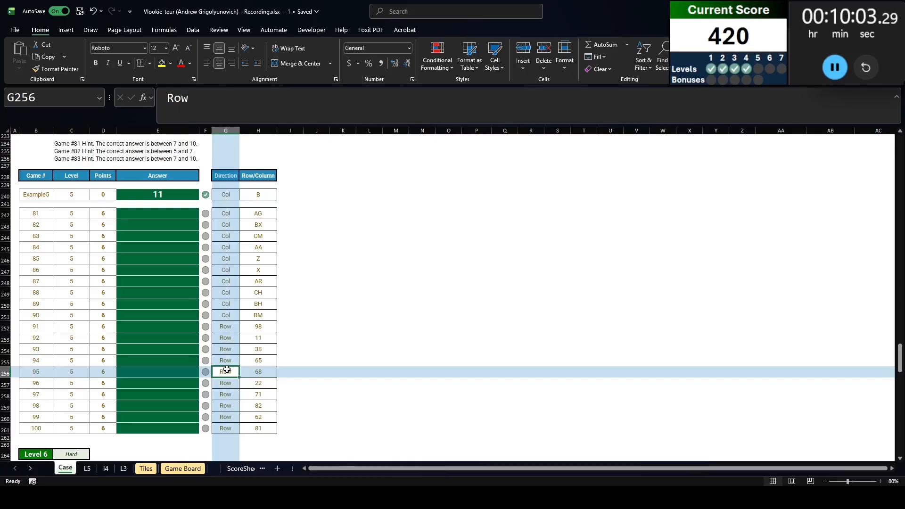
pyautogui.hotkey('ctrl', 'pagedown')
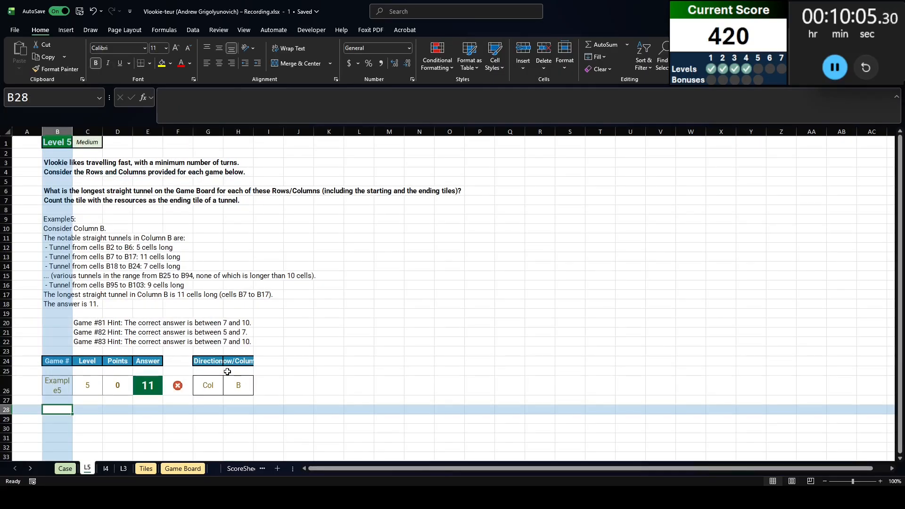
pyautogui.write('=')
pyautogui.click(183, 469)
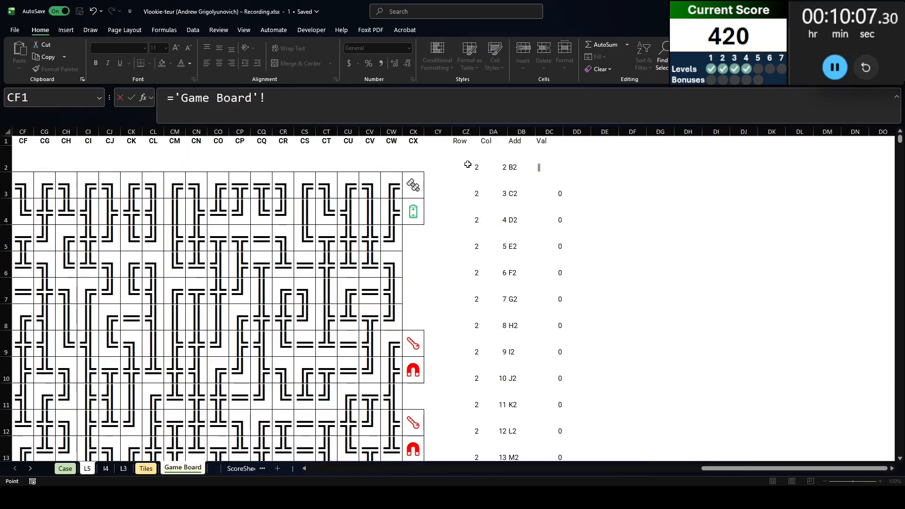
pyautogui.moveTo(459, 141); pyautogui.dragTo(563, 141)
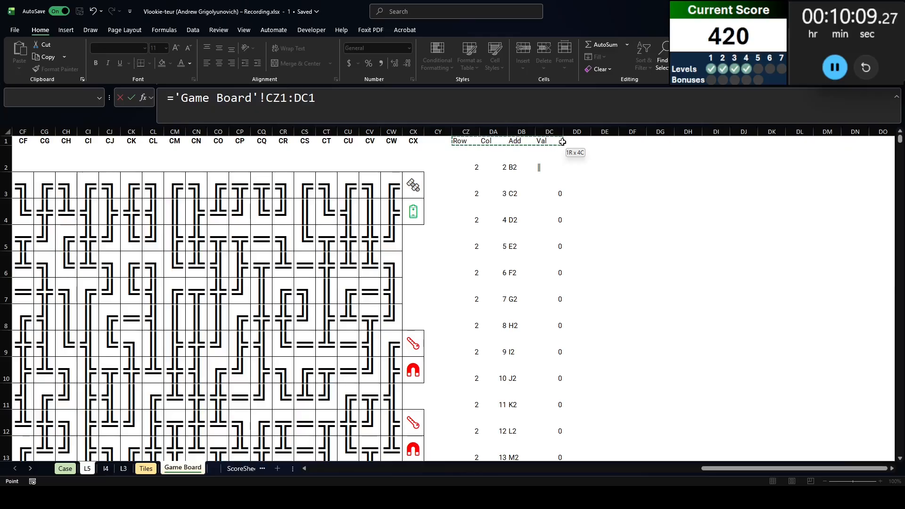
pyautogui.press('Escape')
pyautogui.hotkey('ctrl', 'pageup')
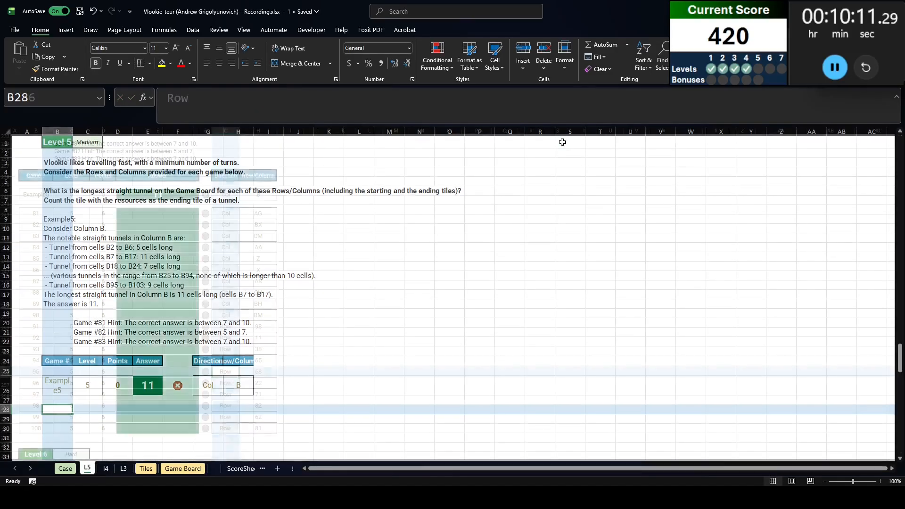
pyautogui.hotkey('ctrl', 'pagedown')
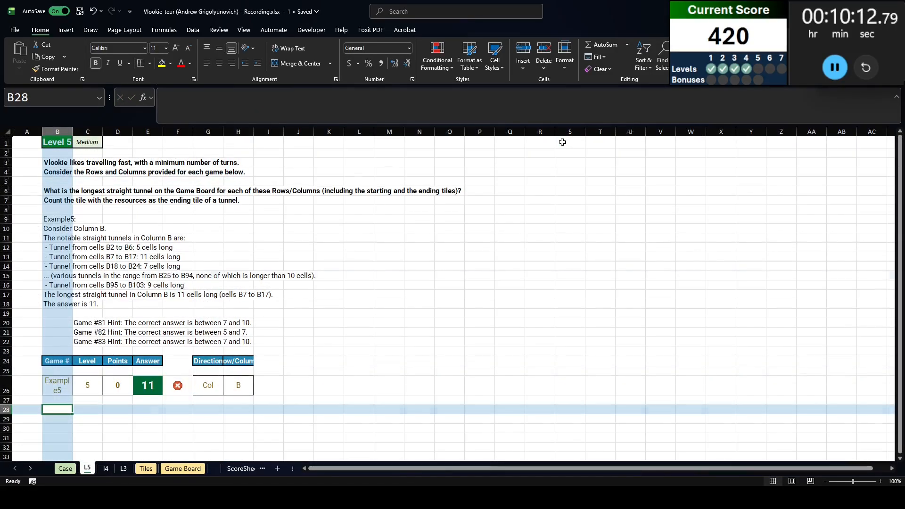
# Add the header ColName in cell DD1 of the Game Board sheet, beside the Val header
pyautogui.hotkey('ctrl', 'pagedown')
pyautogui.hotkey('ctrl', 'pagedown')
pyautogui.hotkey('ctrl', 'pagedown')
pyautogui.hotkey('ctrl', 'pagedown')
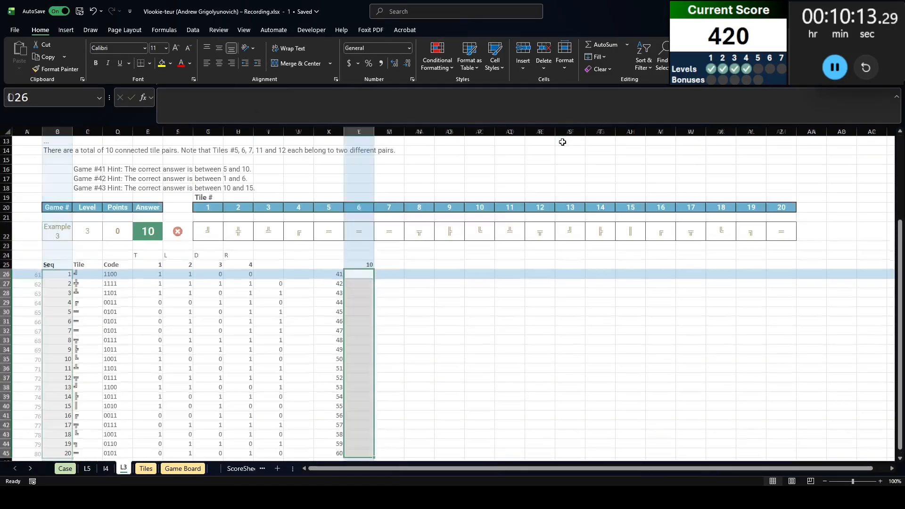
pyautogui.click(574, 148)
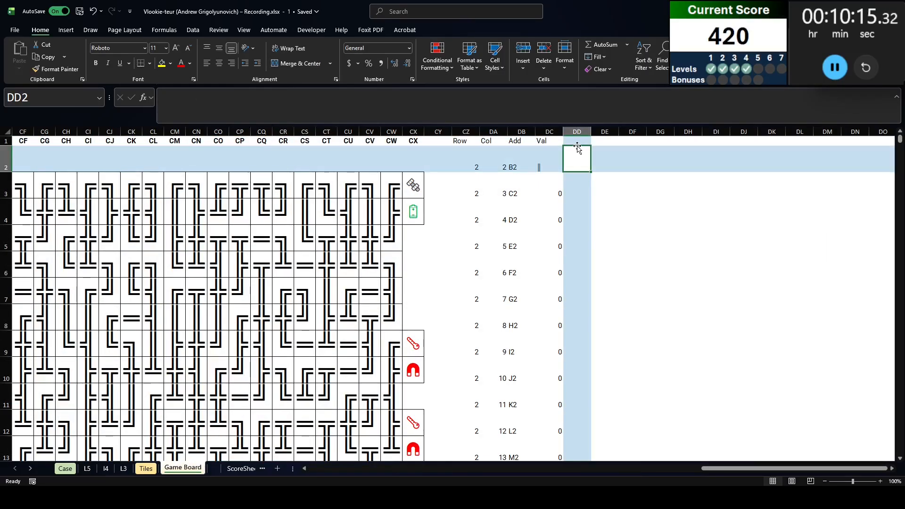
pyautogui.press('Up')
pyautogui.write('ColName')
pyautogui.press('Return')
# Extract the column letters from the addresses by entering =TEXTBEFORE(DB2#,SEQUENCE(10,,0)) in DD2
pyautogui.write('=textbefore(')
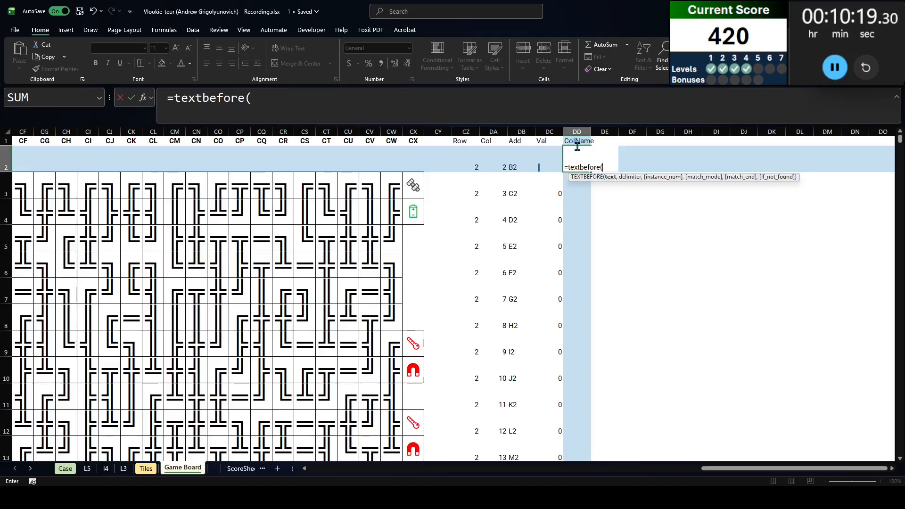
pyautogui.write('DB2#,seq')
pyautogui.press('Tab')
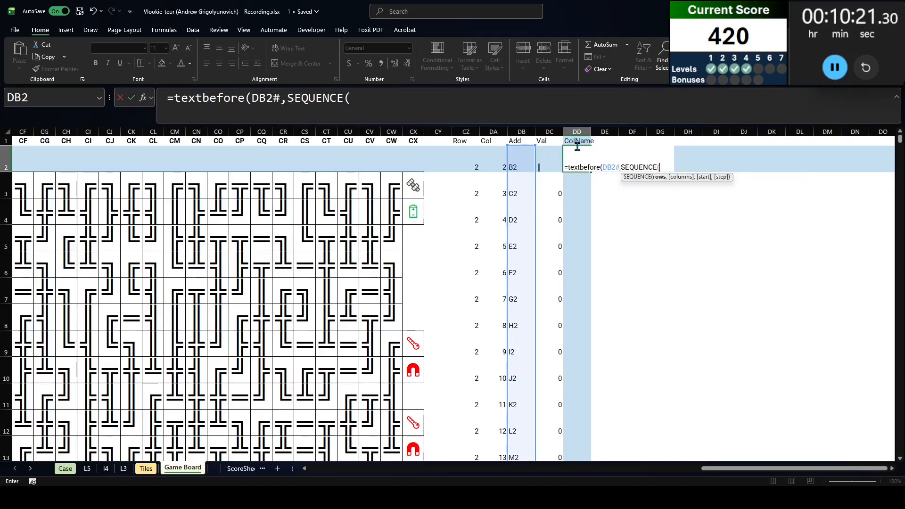
pyautogui.write('10,,0))')
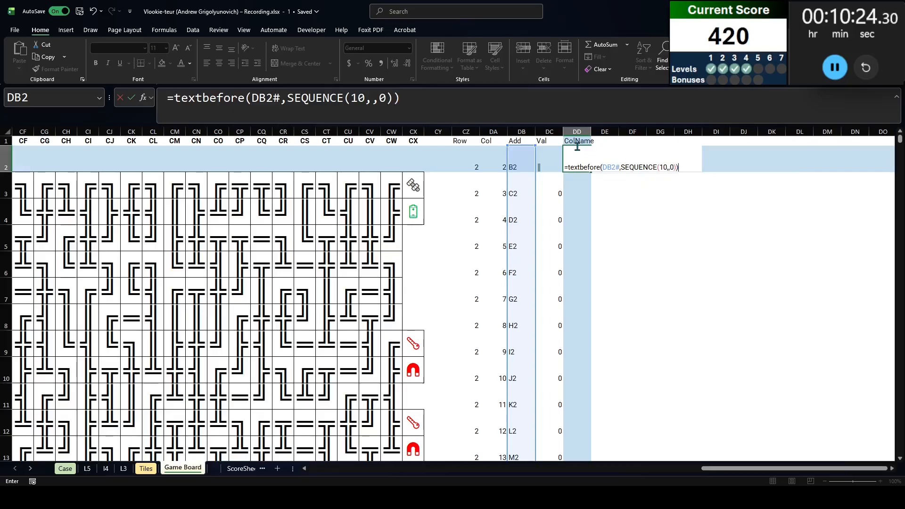
pyautogui.press('Return')
pyautogui.click(578, 149)
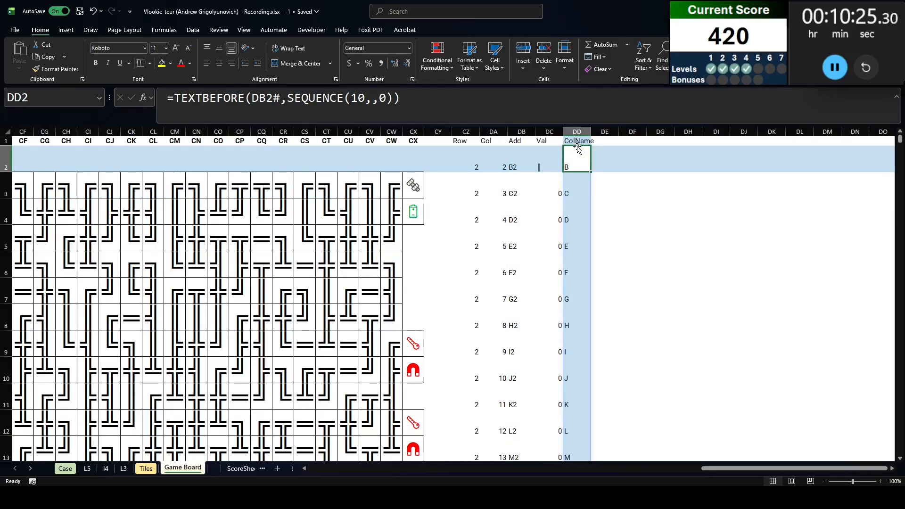
# Bring the tile list headers into L5 cell B28 with a reference to 'Game Board'!CZ1:DD1
pyautogui.click(88, 468)
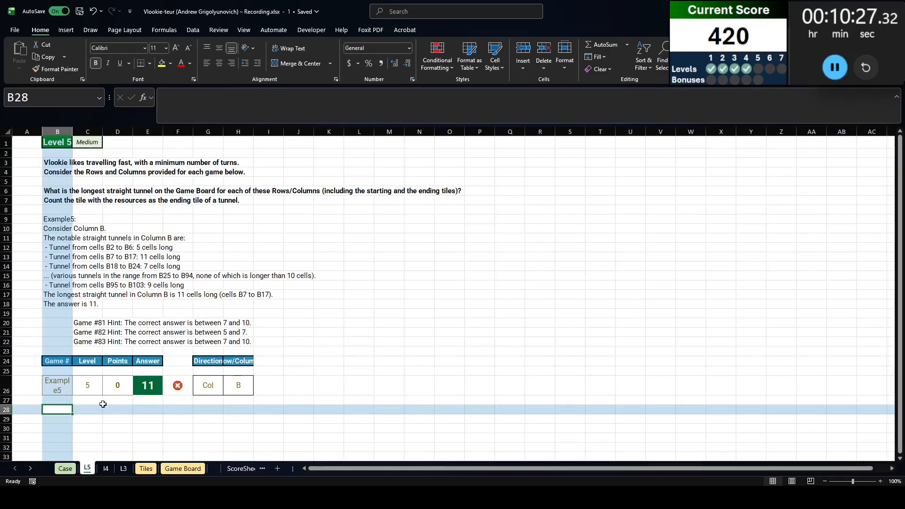
pyautogui.write('=')
pyautogui.hotkey('ctrl', 'pagedown')
pyautogui.hotkey('ctrl', 'pagedown')
pyautogui.hotkey('ctrl', 'pagedown')
pyautogui.hotkey('ctrl', 'pagedown')
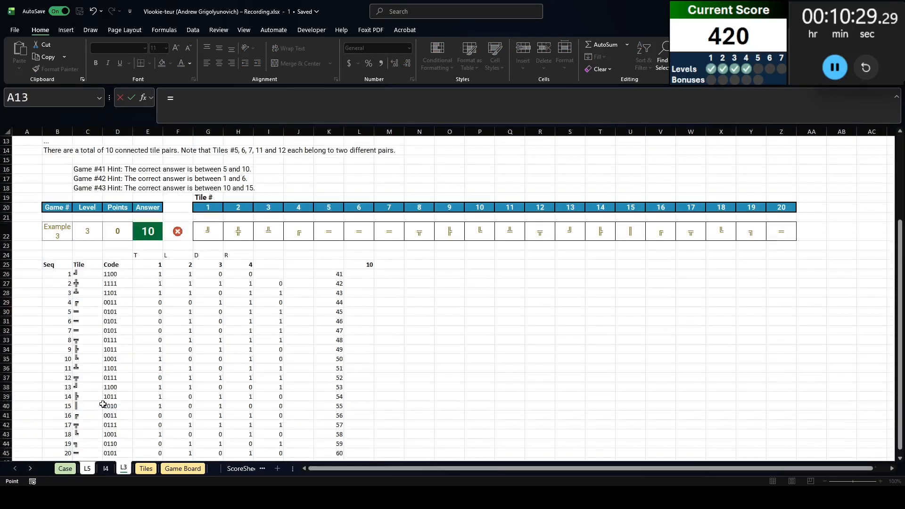
pyautogui.click(462, 144)
pyautogui.hotkey('ctrl', 'shift', 'Right')
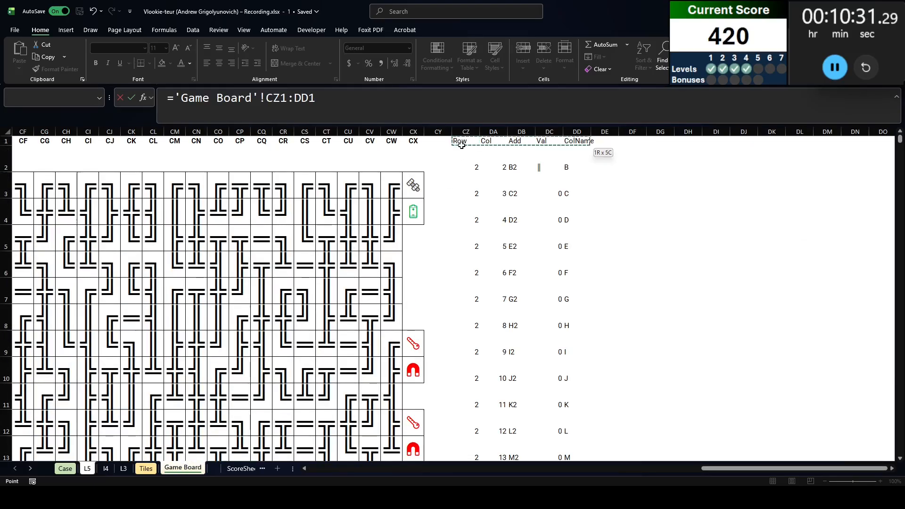
pyautogui.hotkey('ctrl', 'Return')
pyautogui.hotkey('shift', 'space')
pyautogui.press('Down')
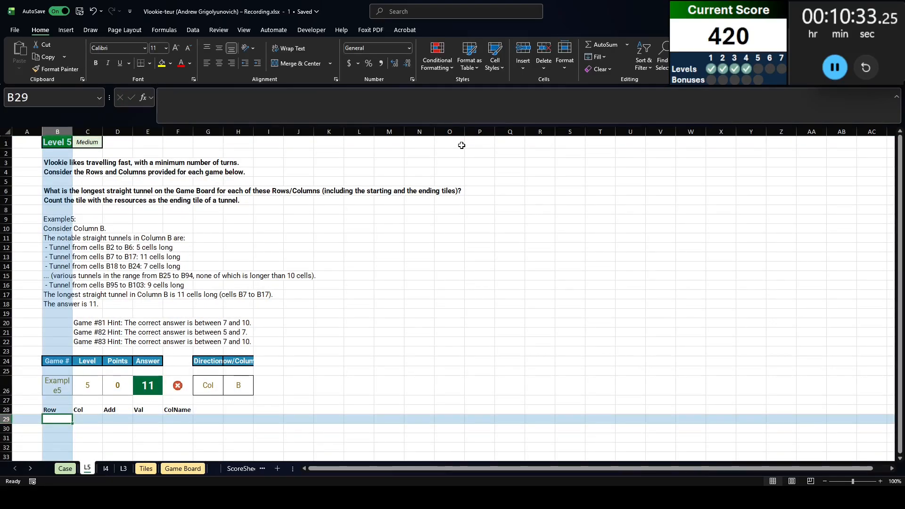
# Begin a FILTER formula in B29 of L5 with 'Game Board'!CZ:DD as its array
pyautogui.write('=filter(')
pyautogui.hotkey('ctrl', 'pagedown')
pyautogui.hotkey('ctrl', 'pagedown')
pyautogui.hotkey('ctrl', 'pagedown')
pyautogui.hotkey('ctrl', 'pagedown')
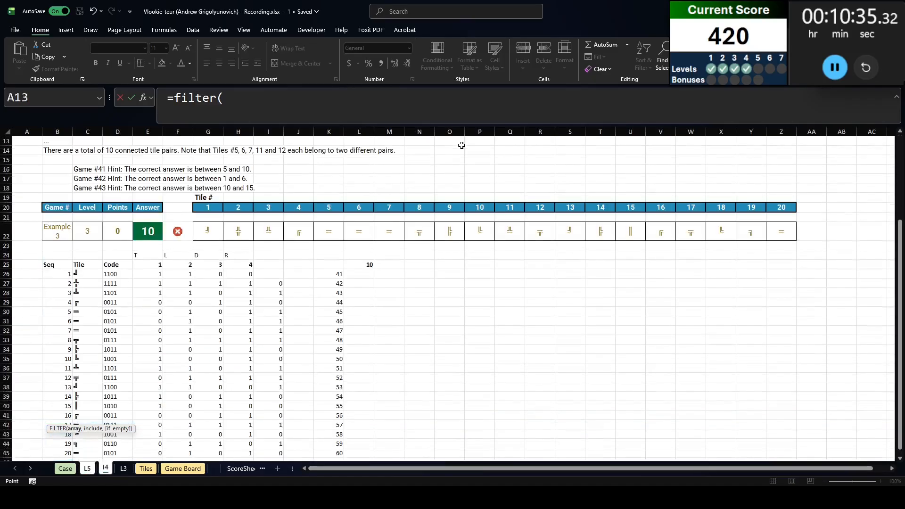
pyautogui.moveTo(464, 132); pyautogui.dragTo(584, 136)
# Start the FILTER's include argument with an IF that tests whether G26 equals "Col"
pyautogui.write(',if(')
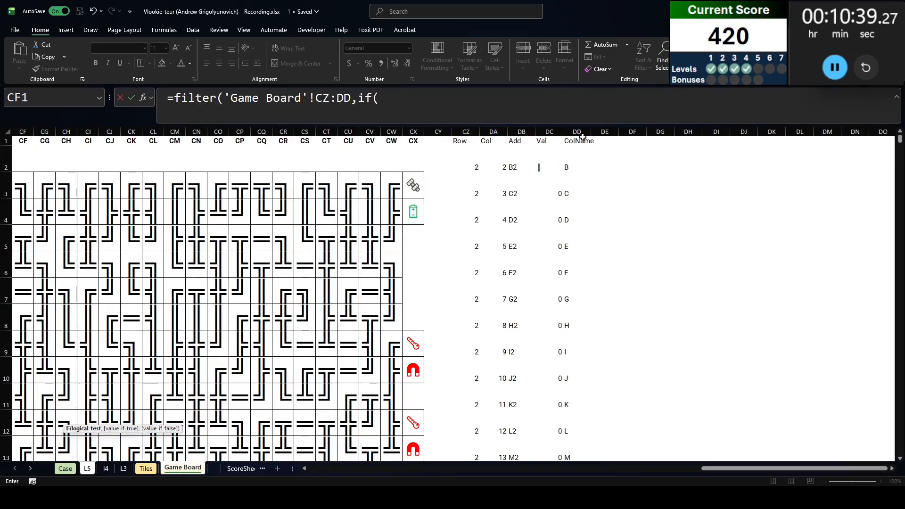
pyautogui.hotkey('ctrl', 'pageup')
pyautogui.hotkey('ctrl', 'pageup')
pyautogui.hotkey('ctrl', 'pageup')
pyautogui.hotkey('ctrl', 'pageup')
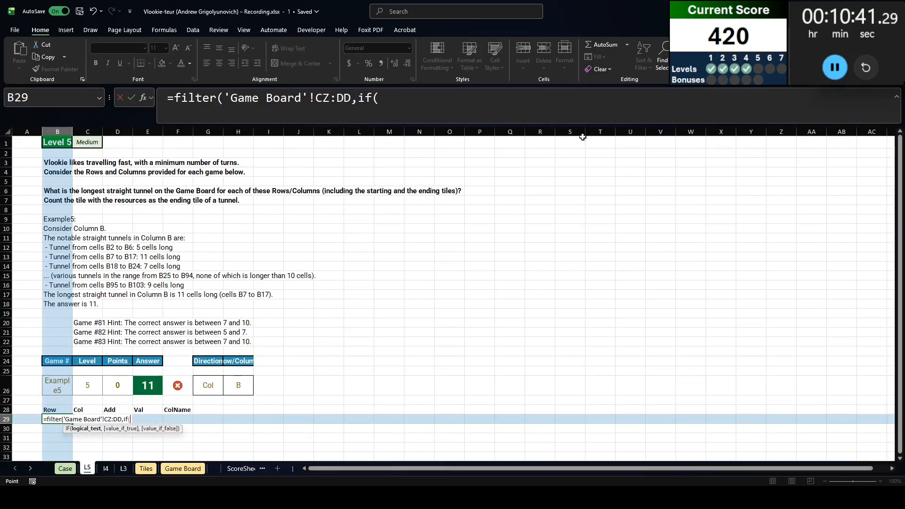
pyautogui.write('g26="Col')
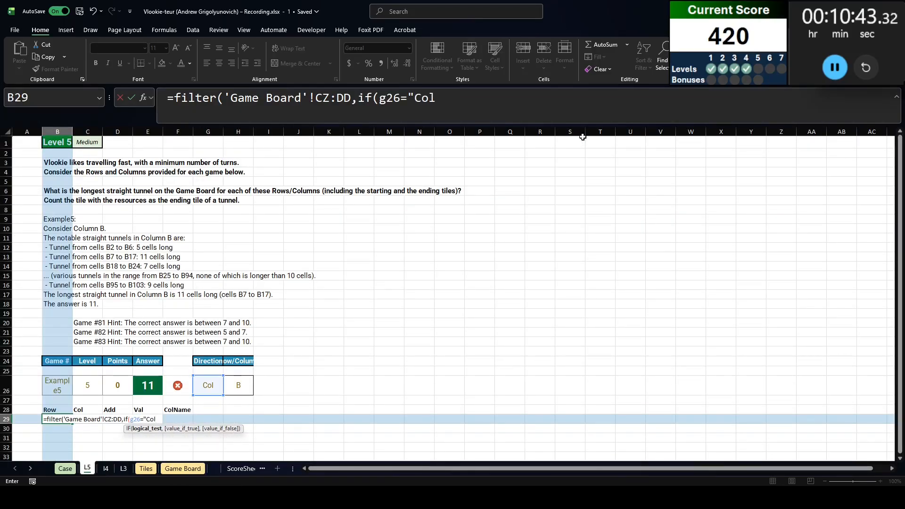
pyautogui.write('",')
# Have the IF return 'Game Board'!DD:DD when true and 'Game Board'!CZ:CZ when false, and begin an equality comparison
pyautogui.hotkey('ctrl', 'pagedown')
pyautogui.hotkey('ctrl', 'pagedown')
pyautogui.hotkey('ctrl', 'pagedown')
pyautogui.hotkey('ctrl', 'pagedown')
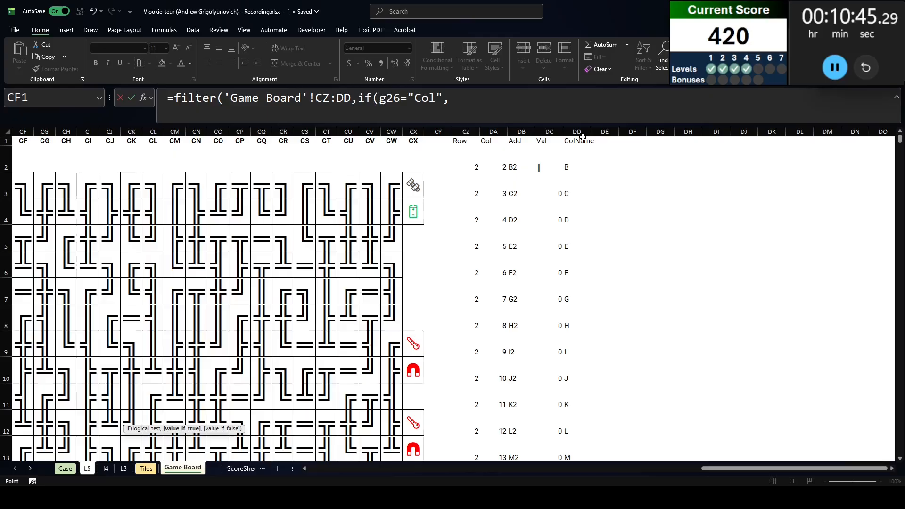
pyautogui.click(583, 134)
pyautogui.write(',')
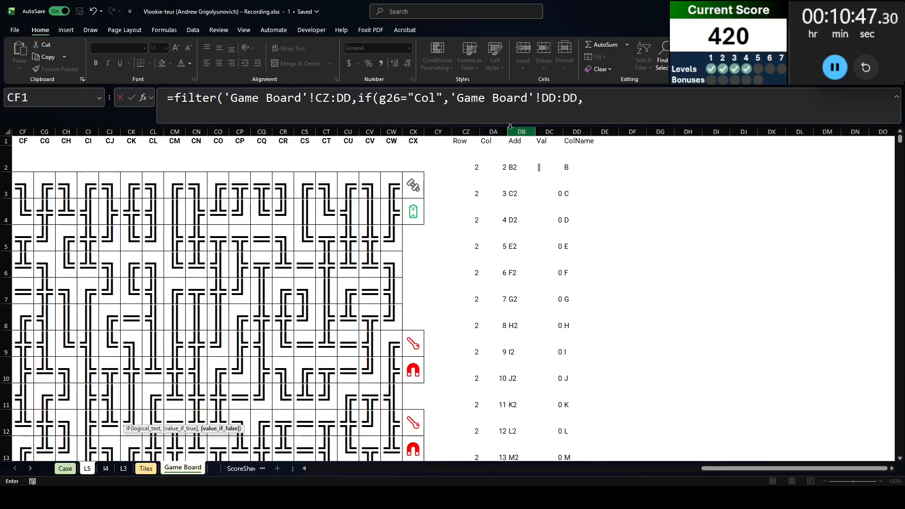
pyautogui.click(468, 132)
pyautogui.write(')=')
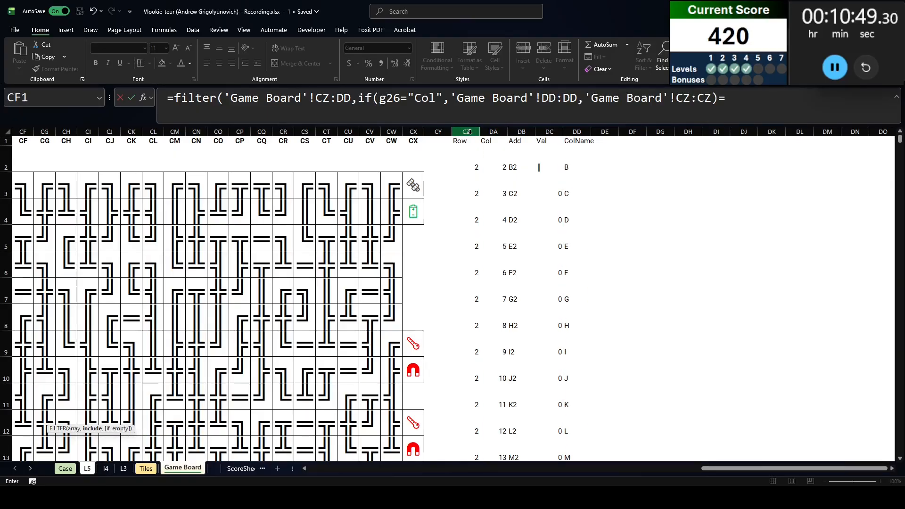
# Compare the IF result with H26 and enter the finished FILTER formula in B29
pyautogui.hotkey('ctrl', 'pageup')
pyautogui.hotkey('ctrl', 'pageup')
pyautogui.hotkey('ctrl', 'pageup')
pyautogui.hotkey('ctrl', 'pageup')
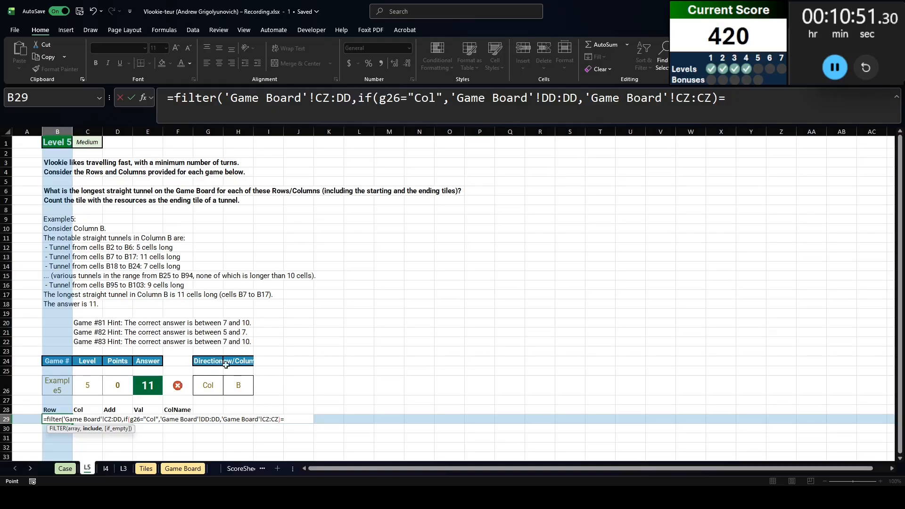
pyautogui.write('h26')
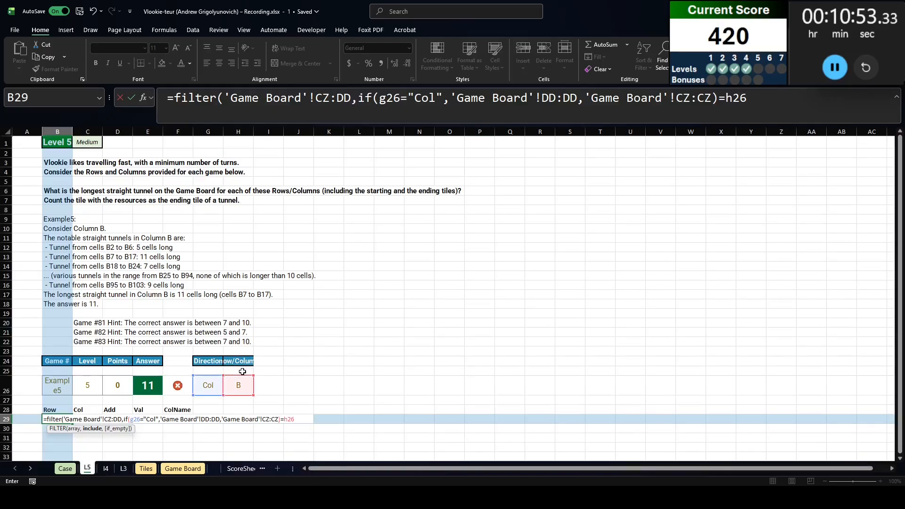
pyautogui.write(')')
pyautogui.press('Return')
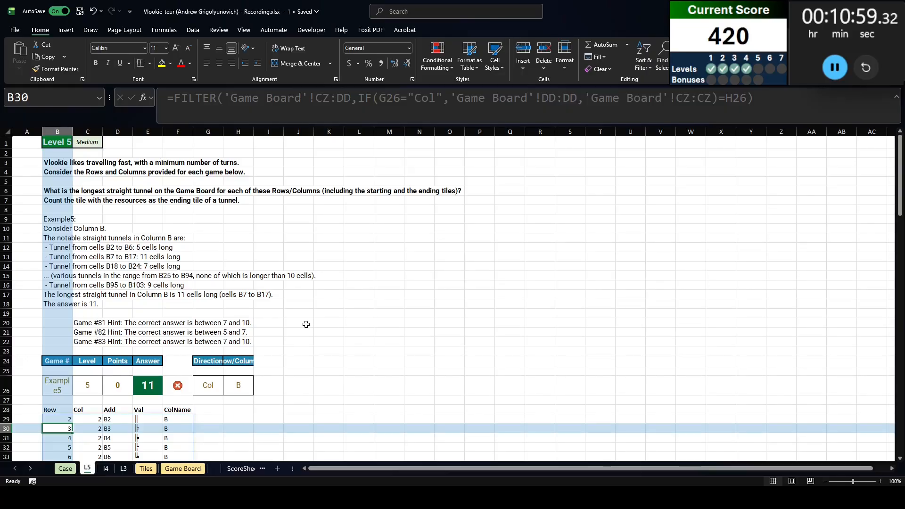
# Examine the filtered tile list under row 28, checking its addresses and tile values for column B
pyautogui.scroll(-4, 297, 348)
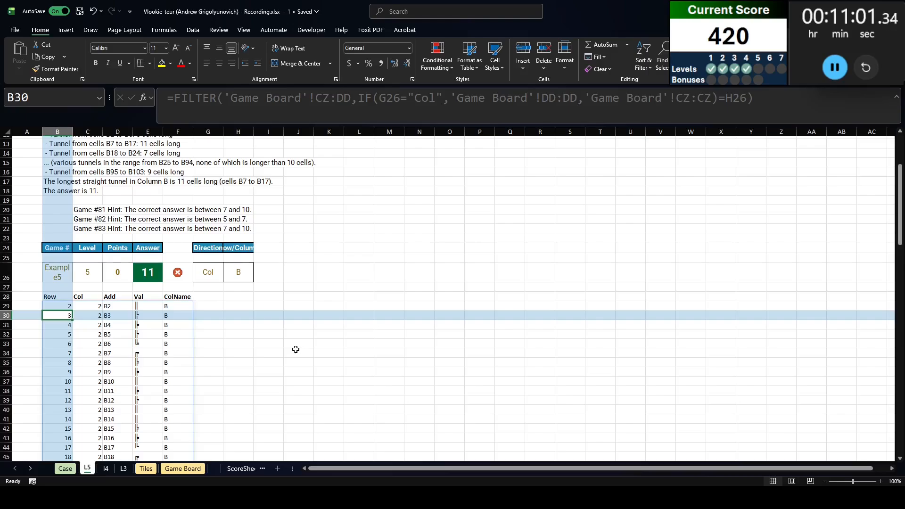
pyautogui.scroll(-6, 207, 339)
pyautogui.scroll(6, 184, 317)
pyautogui.scroll(-2, 171, 309)
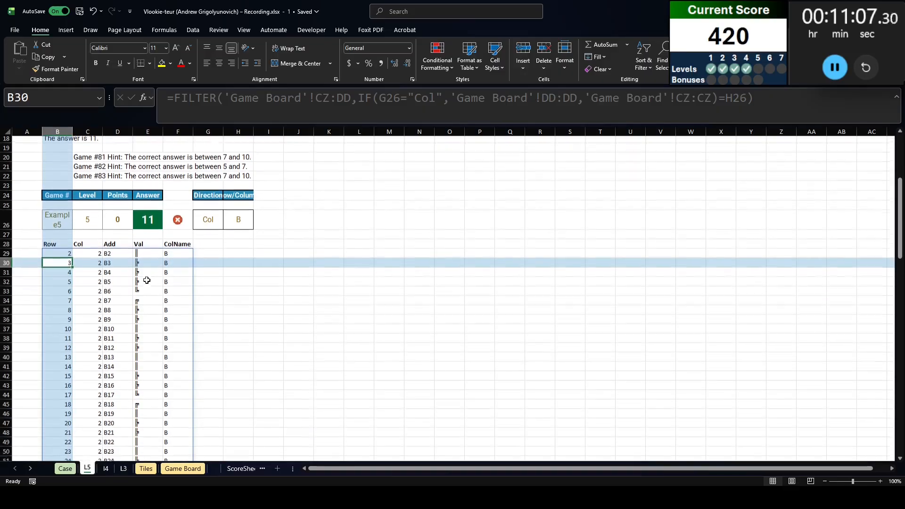
pyautogui.click(148, 250)
pyautogui.click(105, 251)
pyautogui.scroll(-4, 108, 270)
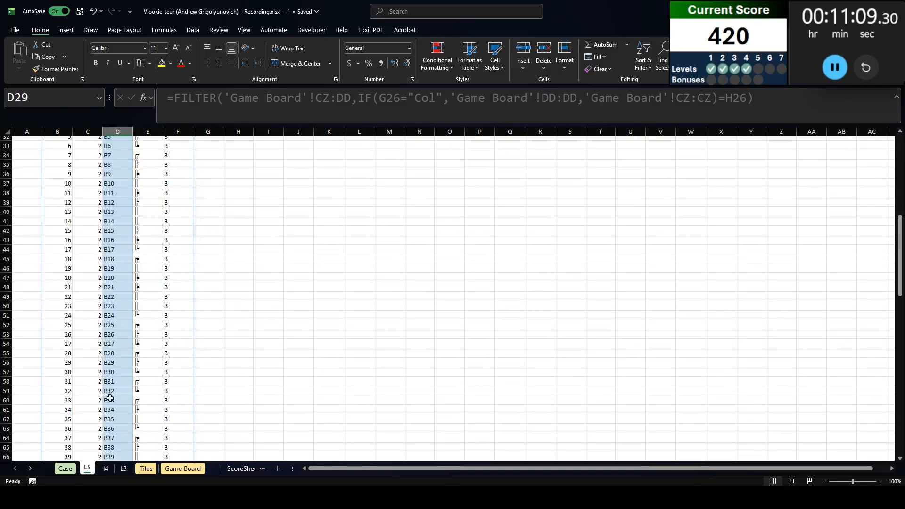
pyautogui.scroll(5, 109, 398)
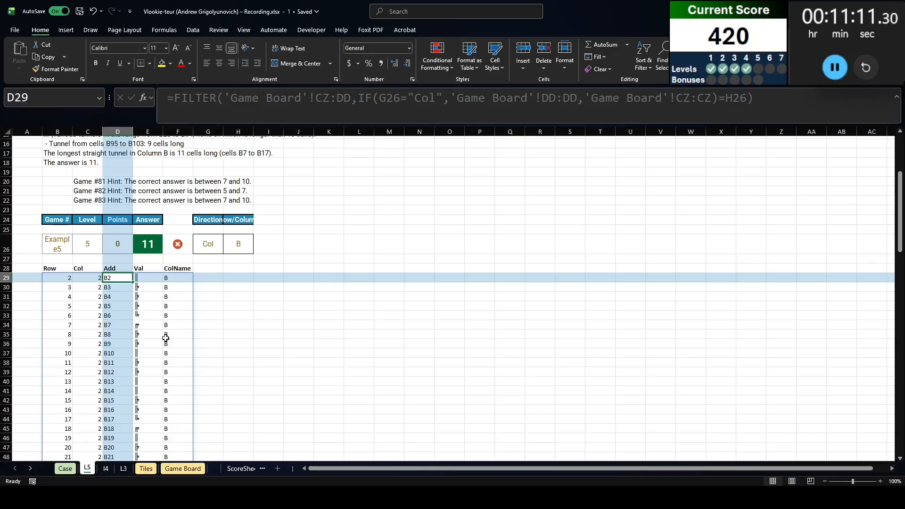
# Add the heading "Code" in G28, beside the ColName heading
pyautogui.scroll(1, 169, 338)
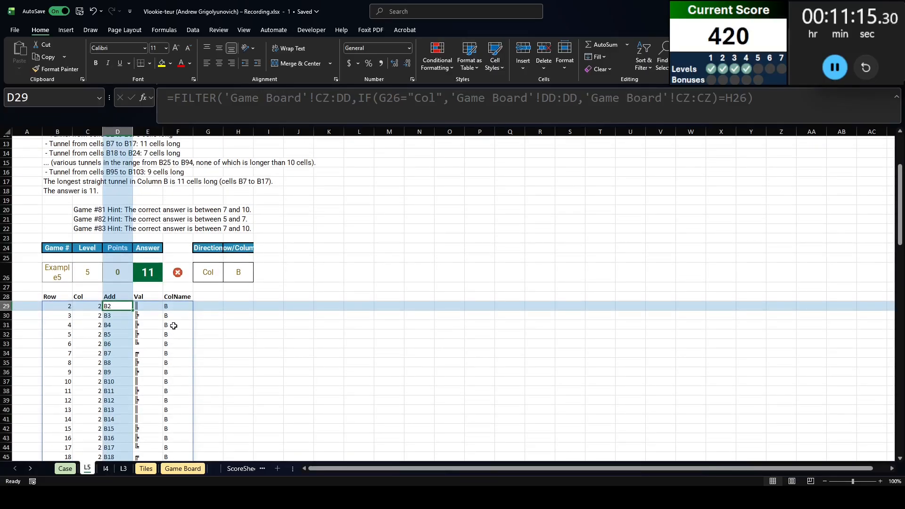
pyautogui.click(216, 296)
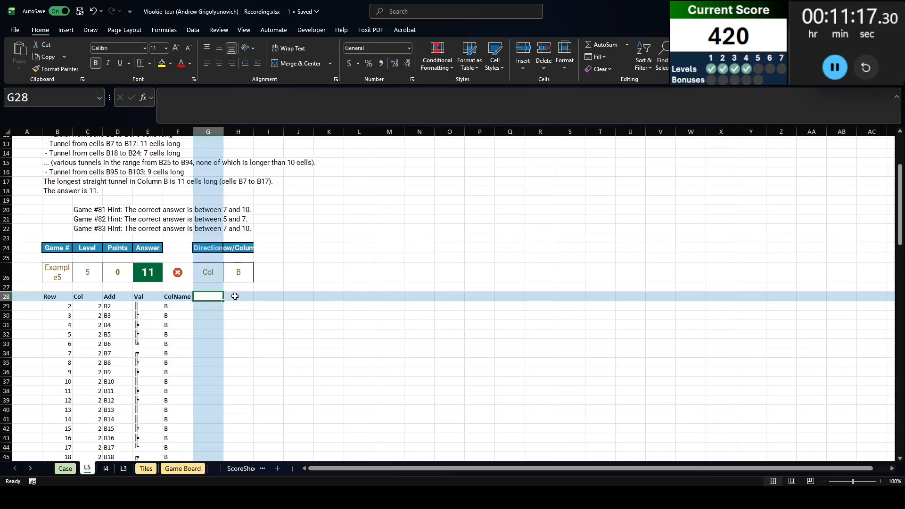
pyautogui.write('Code')
pyautogui.press('Return')
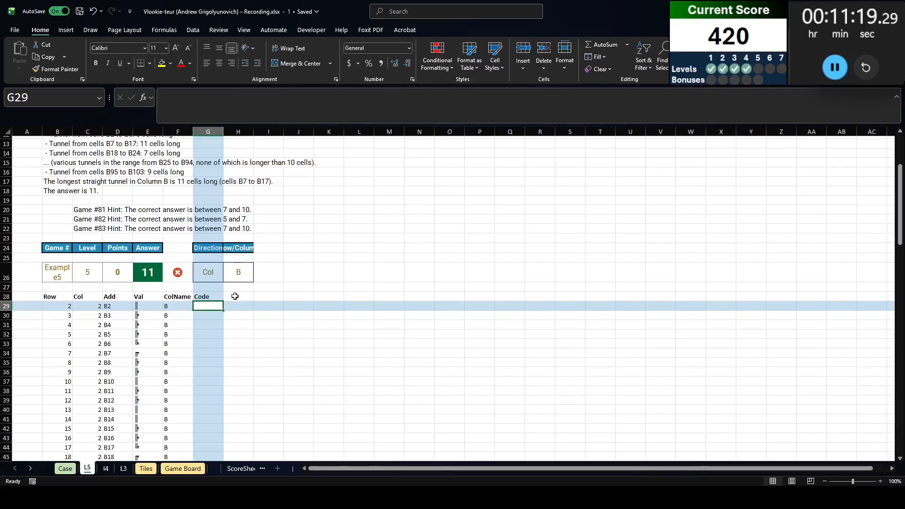
pyautogui.write('=XLOOKUP(')
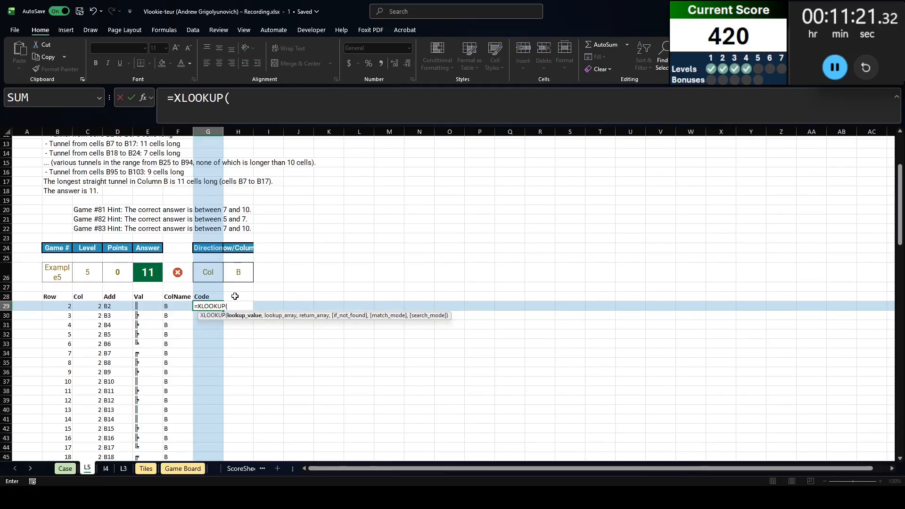
pyautogui.press('Down')
pyautogui.press('Left')
pyautogui.press('Left')
pyautogui.press('Up')
pyautogui.press('Escape')
# Start an XLOOKUP formula in G29 with a CHOOSECOLS function as its lookup value
pyautogui.write('=xl')
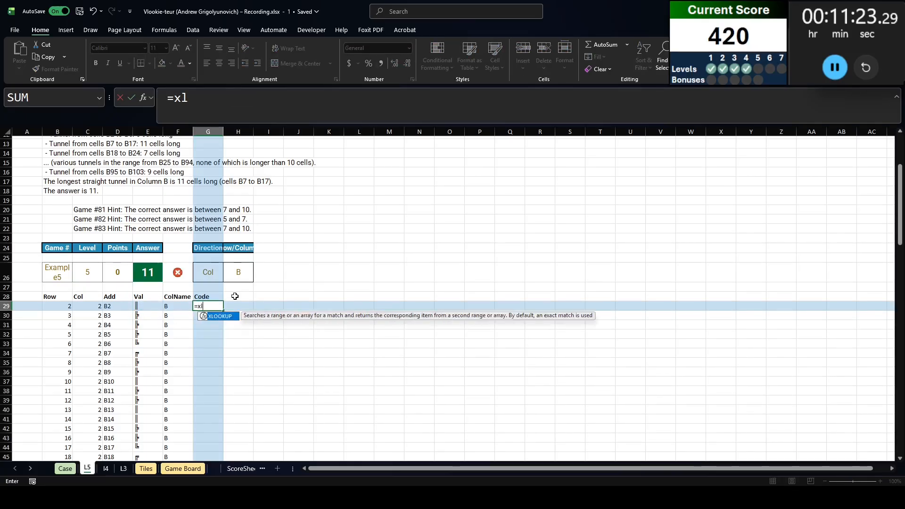
pyautogui.press('Tab')
pyautogui.write('cjhoo')
pyautogui.press('BackSpace')
pyautogui.press('BackSpace')
pyautogui.press('BackSpace')
pyautogui.press('BackSpace')
pyautogui.write('hs')
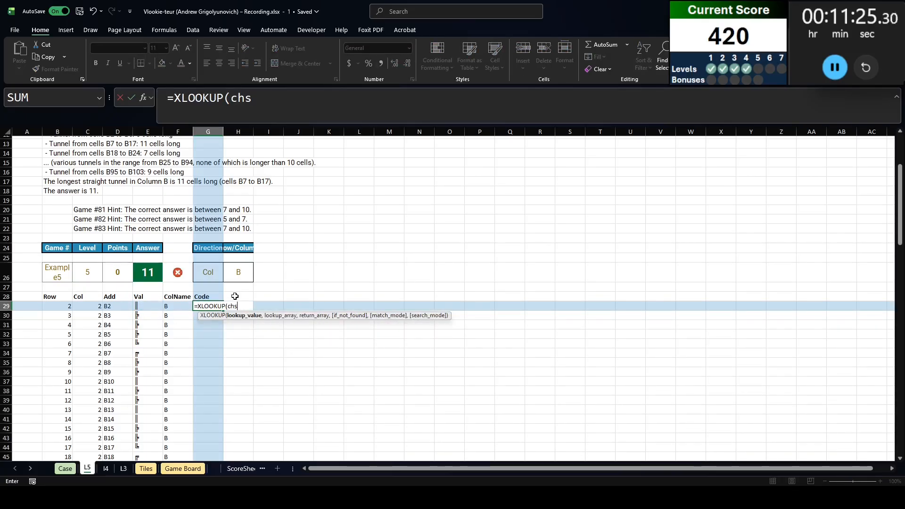
pyautogui.press('BackSpace')
pyautogui.write('oosecols(')
# Have CHOOSECOLS take column 4 of the spilled range B29#
pyautogui.press('Left')
pyautogui.press('Left')
pyautogui.press('Left')
pyautogui.press('Left')
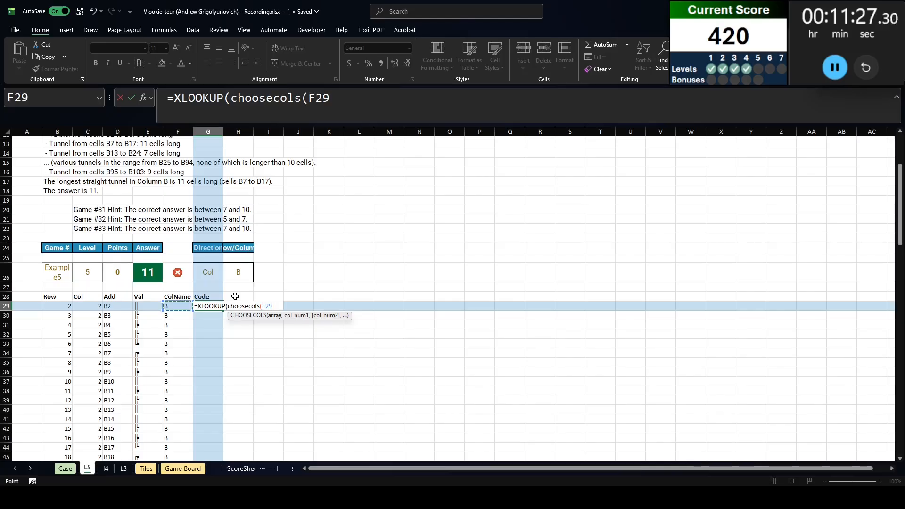
pyautogui.press('Left')
pyautogui.hotkey('ctrl', 'shift', 'Down')
pyautogui.write(',4')
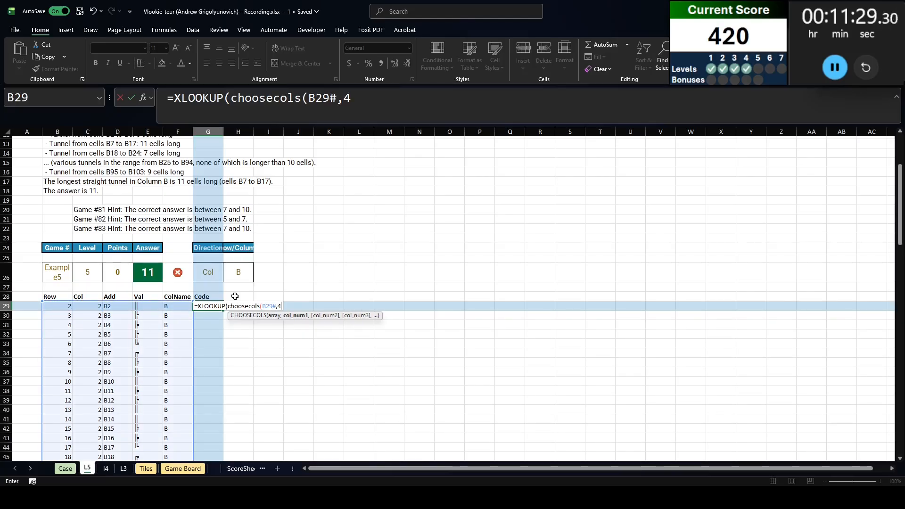
# Look up in Tunnel[Tile], return Tunnel[Code] with "1111" if not found, and enter the XLOOKUP formula
pyautogui.write('),tun')
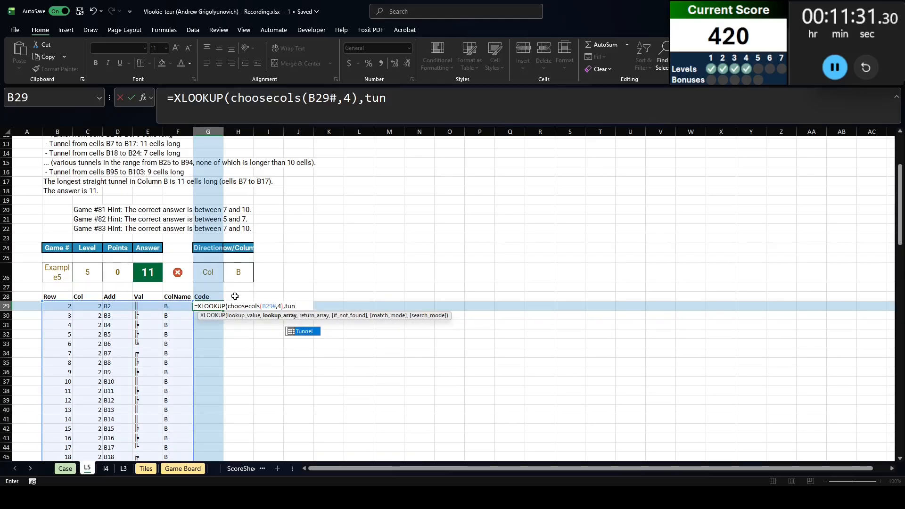
pyautogui.write('nel[tile],tunnel[')
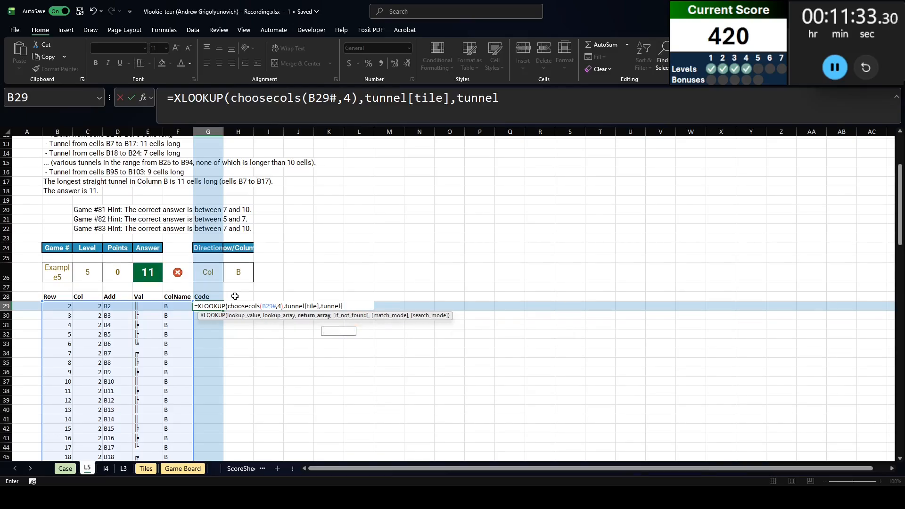
pyautogui.write('code],"1111')
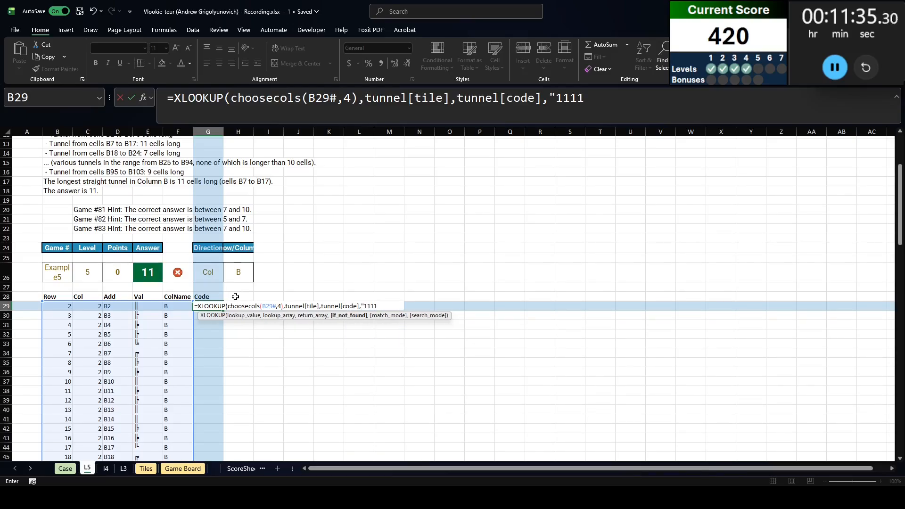
pyautogui.write('")')
pyautogui.press('Return')
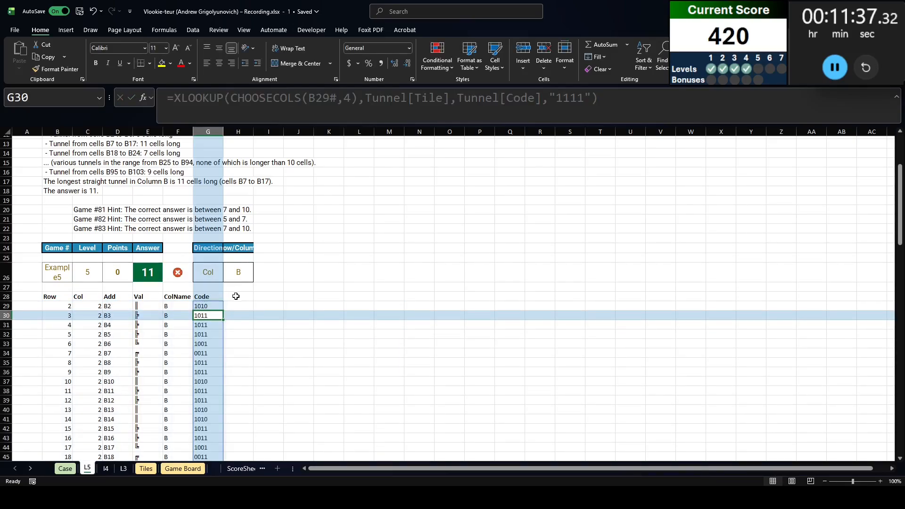
# Check the code returned for the last tile at the end of the filtered list
pyautogui.hotkey('ctrl', 'Down')
pyautogui.scroll(-2, 234, 300)
pyautogui.click(145, 394)
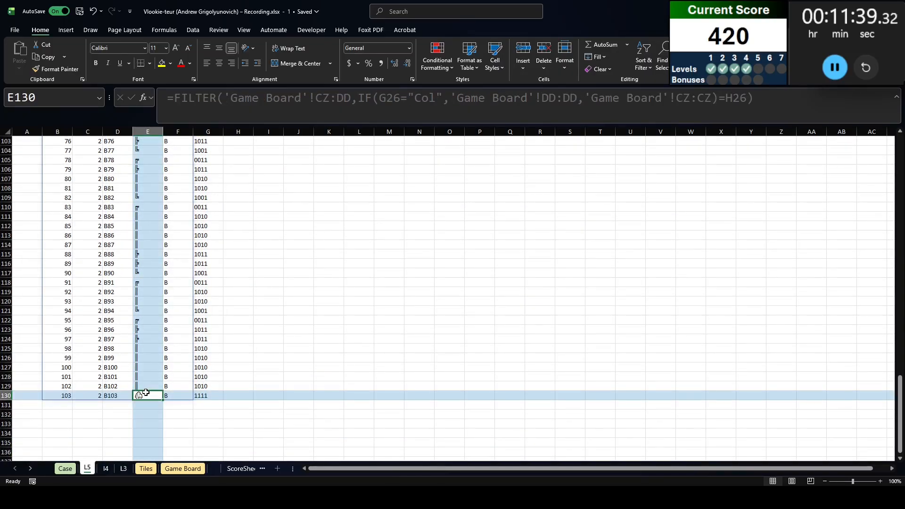
pyautogui.hotkey('ctrl', 'Up')
pyautogui.hotkey('ctrl', 'Up')
pyautogui.scroll(4, 145, 392)
pyautogui.scroll(2, 146, 392)
# Create headings 1 to 4 across from H28 with SEQUENCE(,4)
pyautogui.click(228, 340)
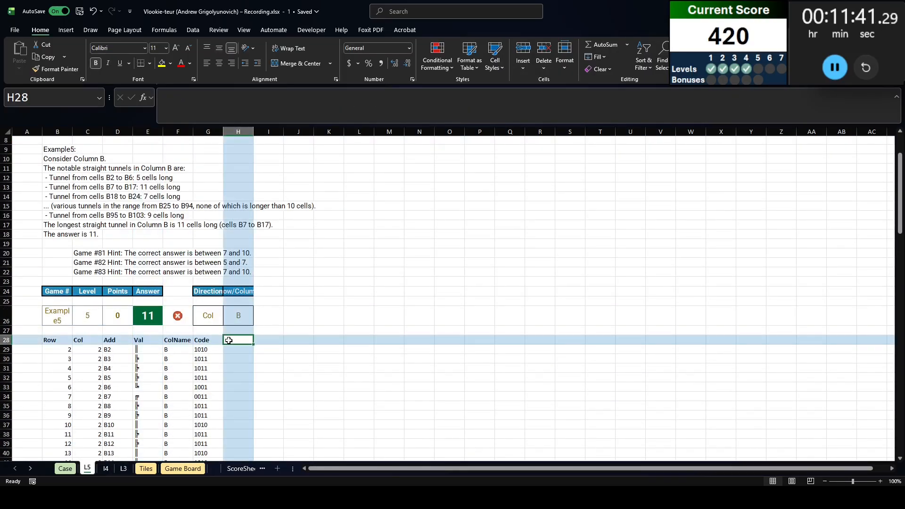
pyautogui.write('=seq')
pyautogui.press('Tab')
pyautogui.write(',4')
pyautogui.press('Return')
# Split the codes into single digits in H29 with =MID(G29#,H28#,1)+1
pyautogui.write('=mid(')
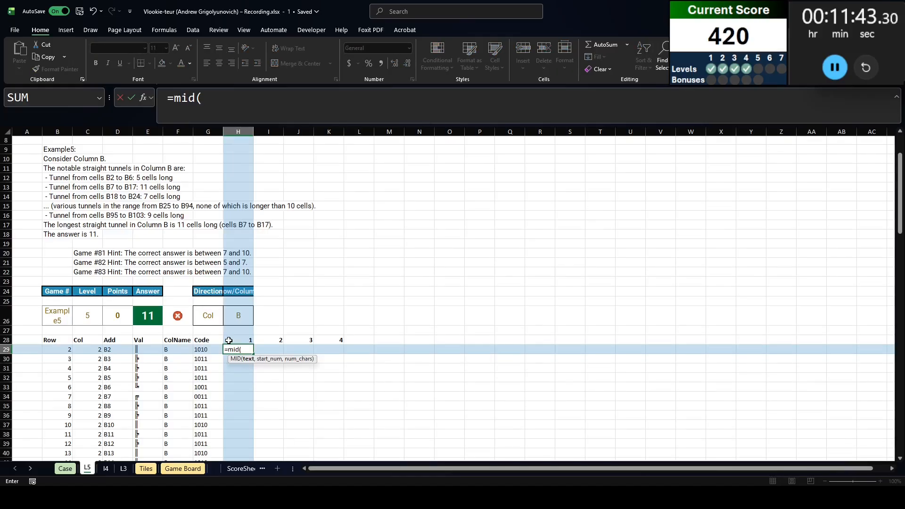
pyautogui.press('Left')
pyautogui.write('#,')
pyautogui.press('Up')
pyautogui.write('#,,1)+1')
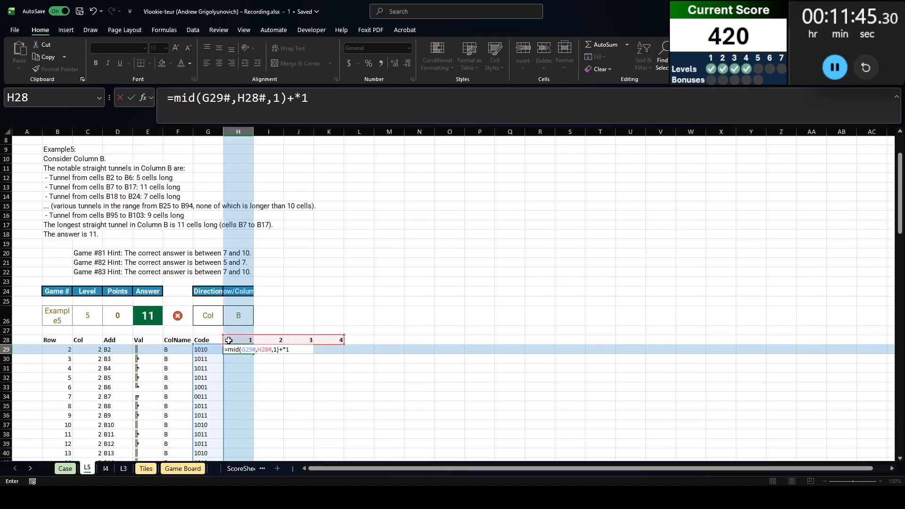
pyautogui.press('Return')
pyautogui.press('Return')
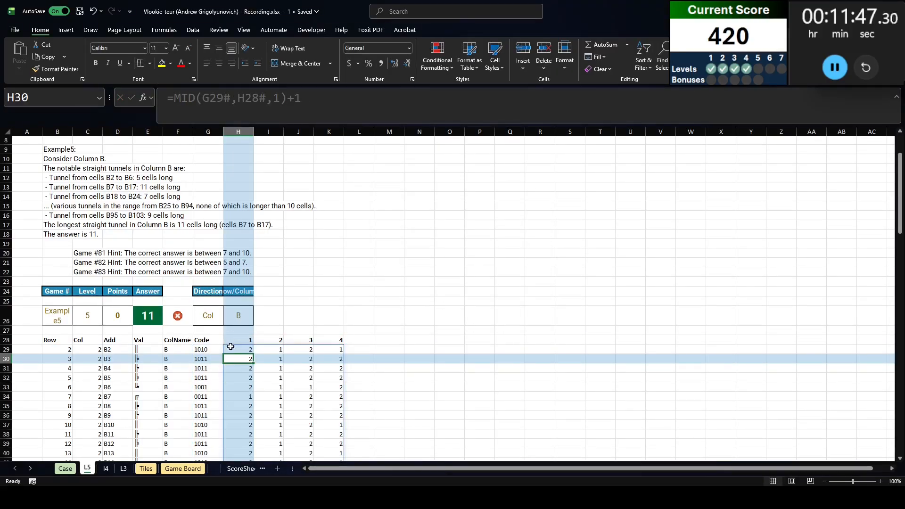
# Correct the H29 formula to multiply by 1: =MID(G29#,H28#,1)*1
pyautogui.click(240, 335)
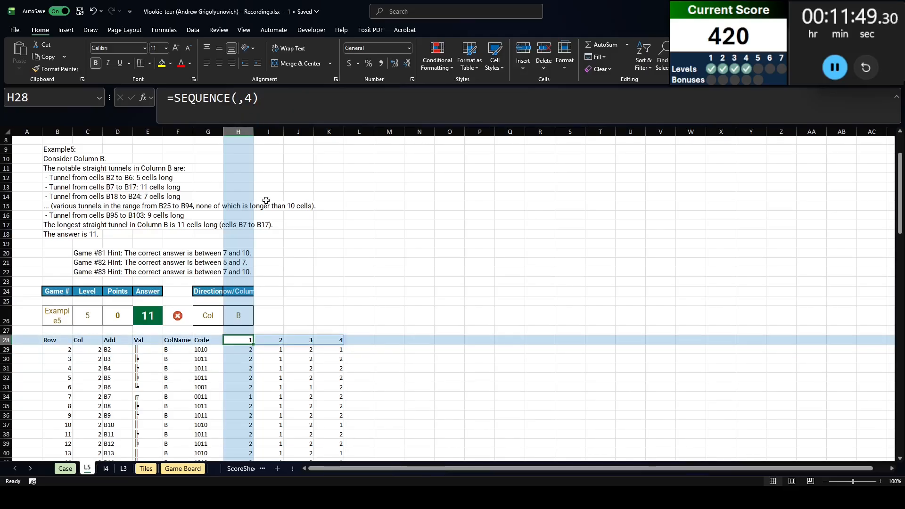
pyautogui.press('Down')
pyautogui.click(296, 103)
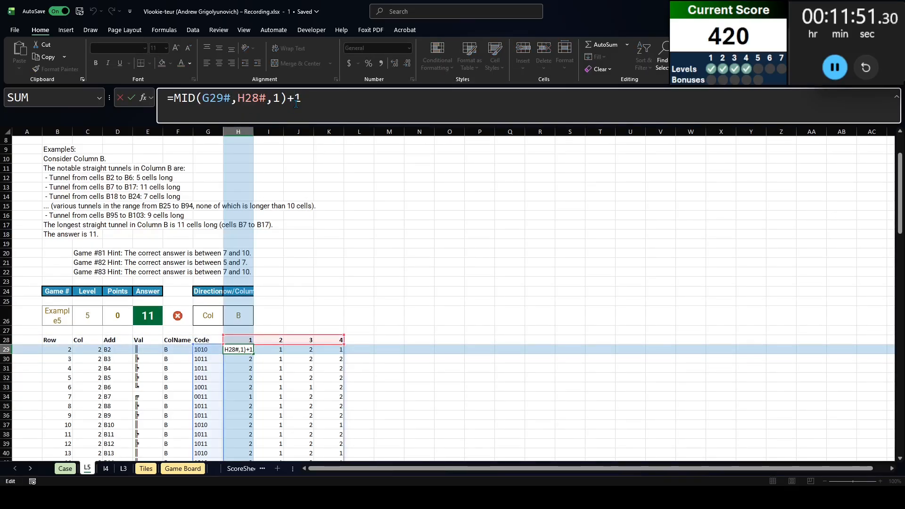
pyautogui.press('BackSpace')
pyautogui.write('*')
pyautogui.press('Return')
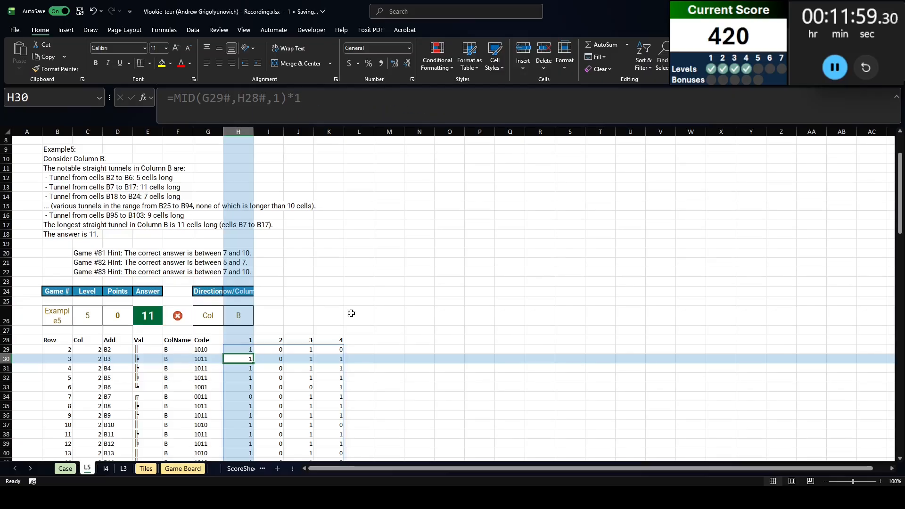
# Examine the tiles in the Val column against their digits to see where each straight tunnel starts and ends
pyautogui.click(140, 368)
pyautogui.click(140, 387)
pyautogui.click(139, 415)
pyautogui.click(140, 430)
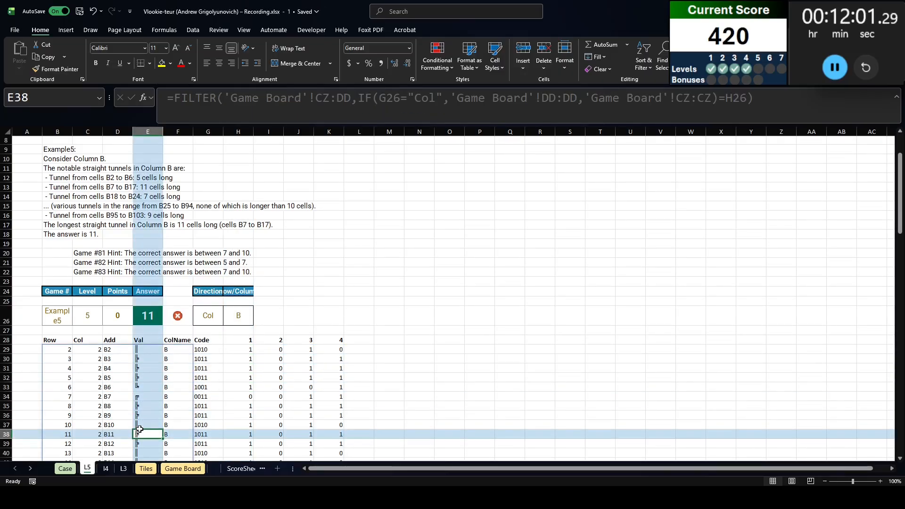
pyautogui.scroll(-4, 140, 430)
pyautogui.click(141, 405)
pyautogui.click(143, 425)
pyautogui.click(143, 435)
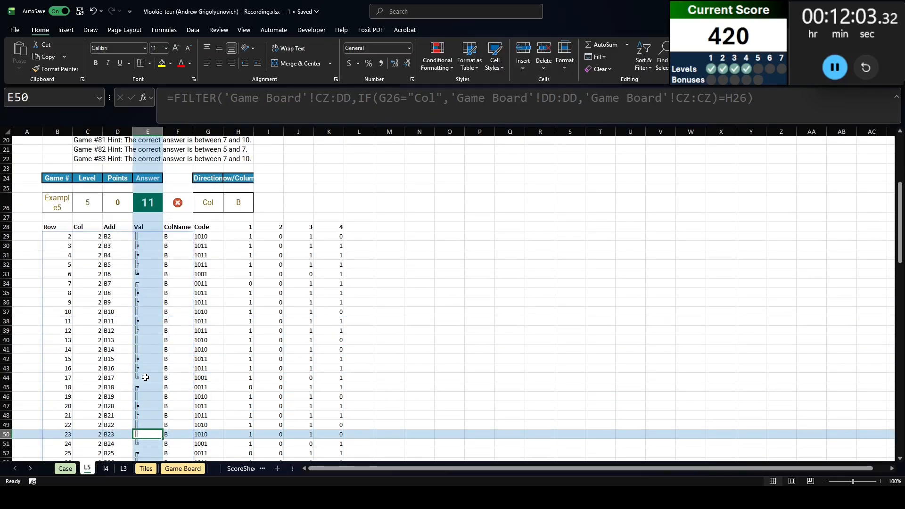
pyautogui.scroll(4, 101, 364)
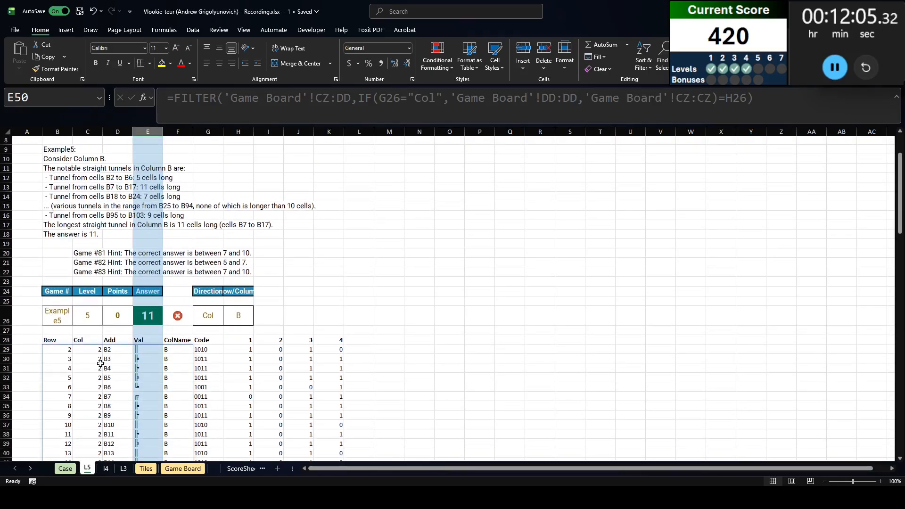
pyautogui.click(150, 388)
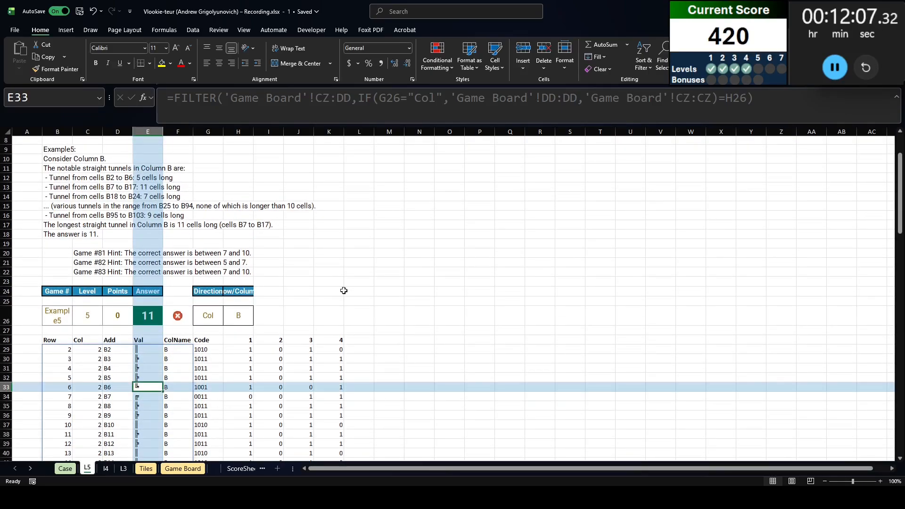
pyautogui.click(357, 344)
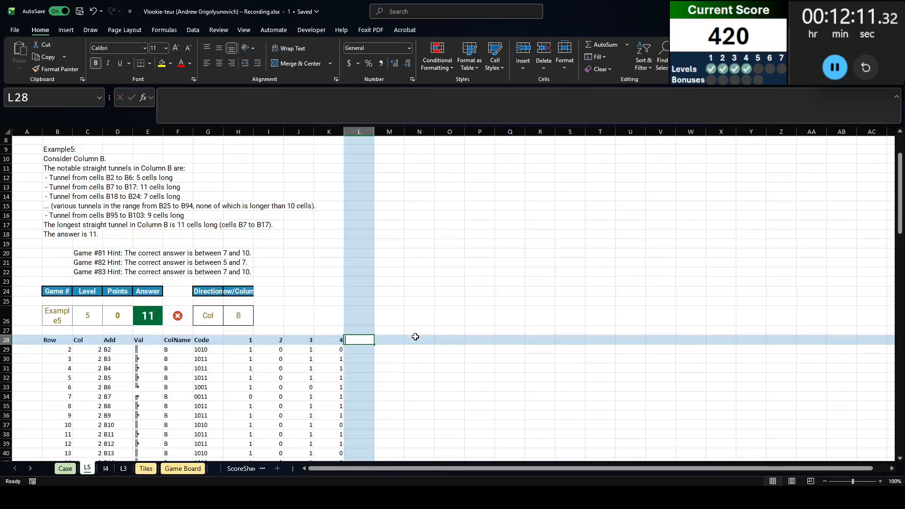
pyautogui.write('Connect?')
pyautogui.press('Return')
pyautogui.press('Up')
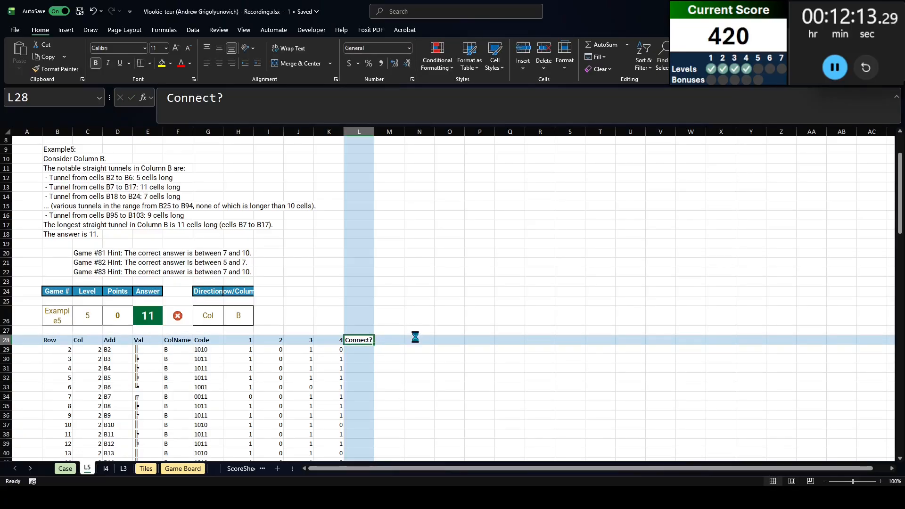
pyautogui.press('Delete')
# Add the headings "Col" in M28 and "Row" in N28
pyautogui.press('Right')
pyautogui.write('Col')
pyautogui.press('Tab')
pyautogui.write('Row')
pyautogui.press('Return')
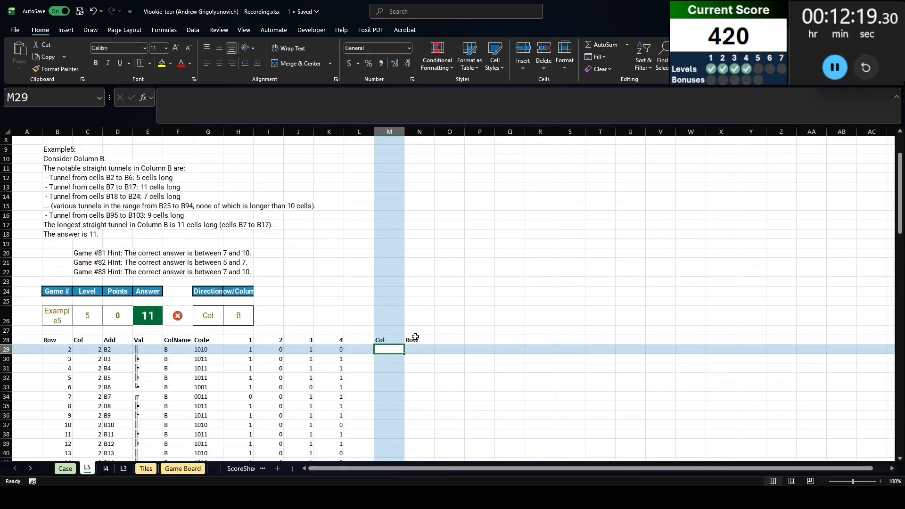
# Insert a blank row 29 above the tile data and enter 0 in M29 and N29
pyautogui.hotkey('shift', 'space')
pyautogui.hotkey('ctrl', 'shift', '+')
pyautogui.press('Up')
pyautogui.press('Down')
pyautogui.write('0')
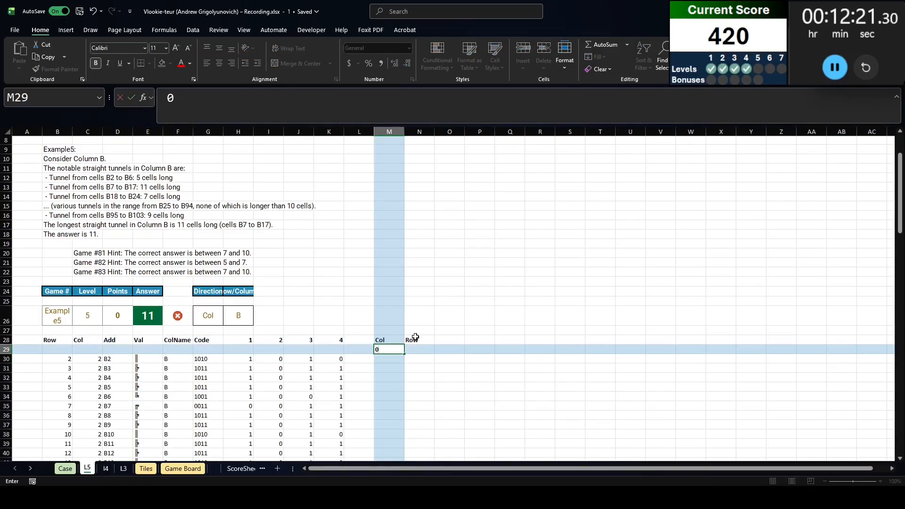
pyautogui.press('Tab')
pyautogui.write('0')
pyautogui.press('Return')
pyautogui.write('=if(')
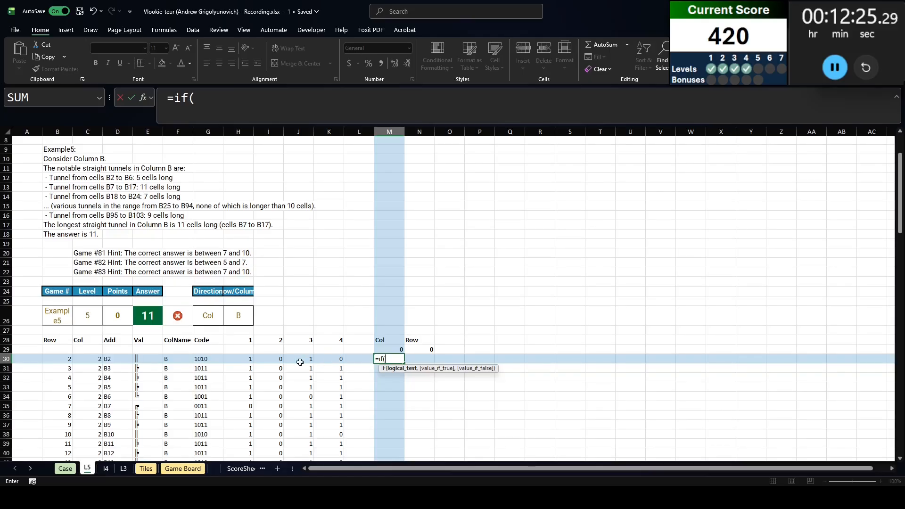
pyautogui.click(251, 358)
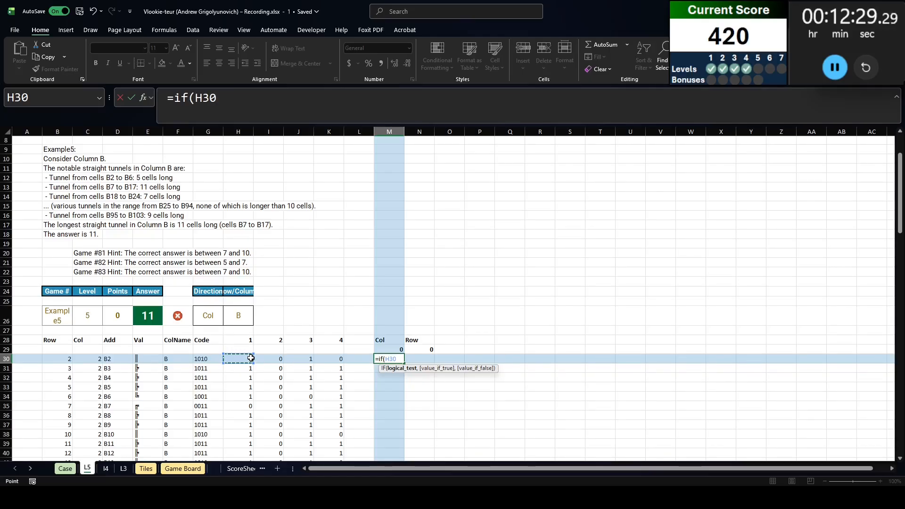
pyautogui.write(',')
pyautogui.press('Up')
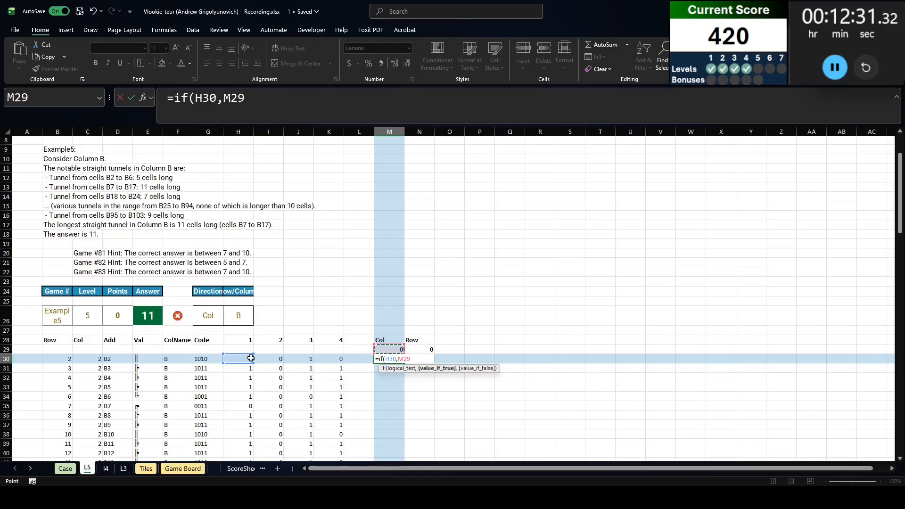
pyautogui.write('+1,1')
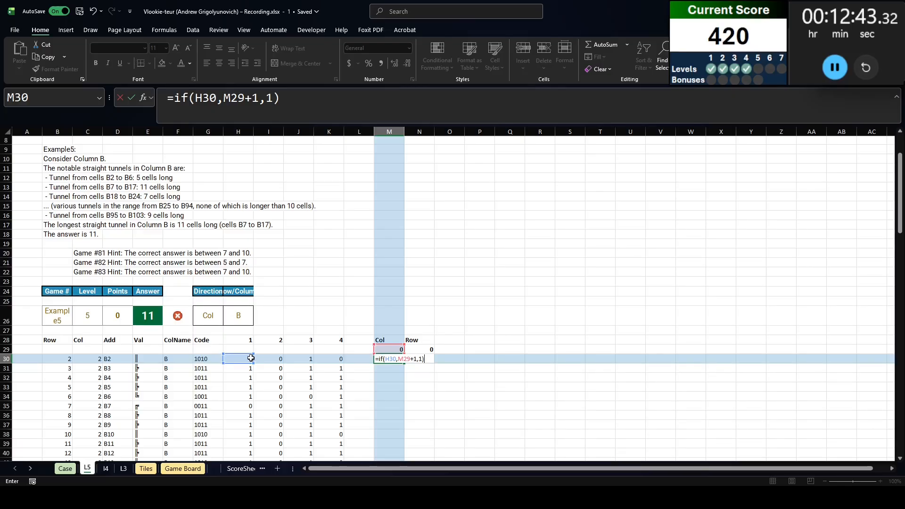
pyautogui.press('Escape')
# Begin a SCAN formula in M30 with M29 as the initial value and H30:H131 as the array
pyautogui.write('=scan(')
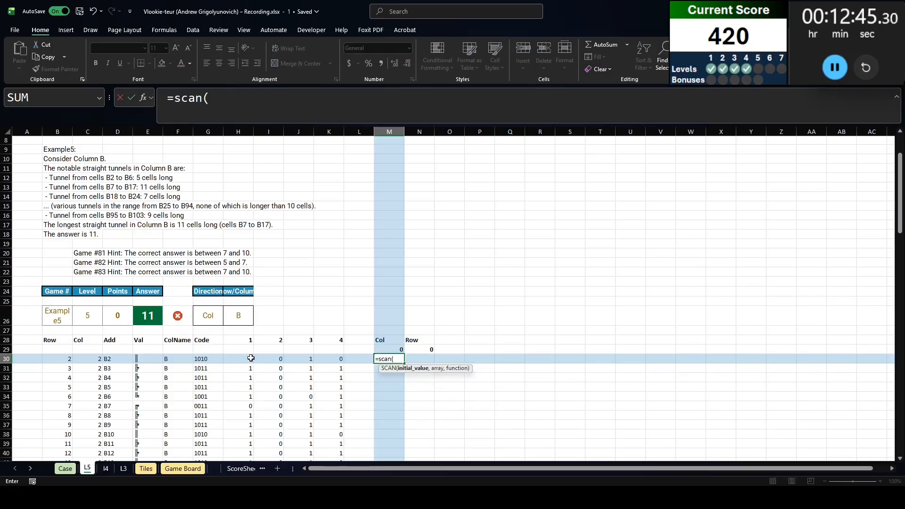
pyautogui.press('Up')
pyautogui.write(',')
pyautogui.click(251, 358)
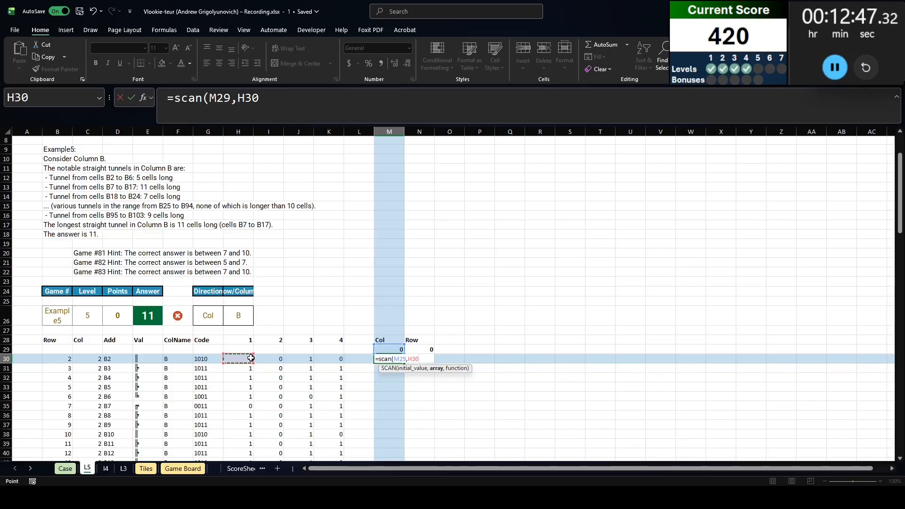
pyautogui.hotkey('ctrl', 'shift', 'Down')
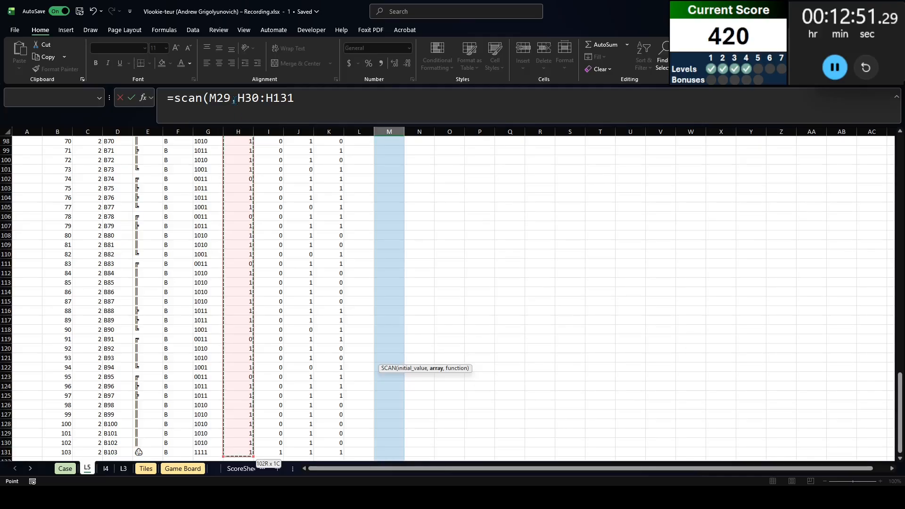
pyautogui.scroll(8, 253, 194)
pyautogui.scroll(8, 253, 193)
# Replace the array argument of the M30 SCAN formula with CHOOSECOLS(H30#,1)
pyautogui.moveTo(235, 98); pyautogui.dragTo(297, 97)
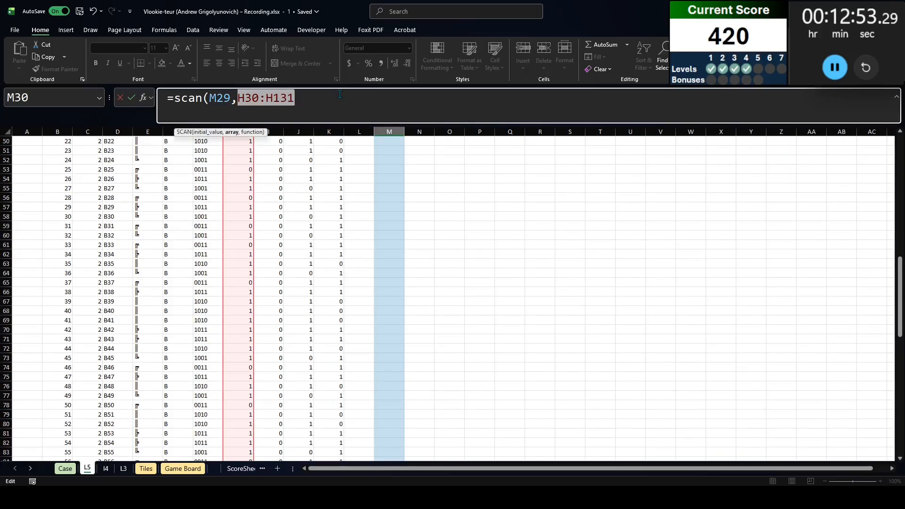
pyautogui.write('choosecols(')
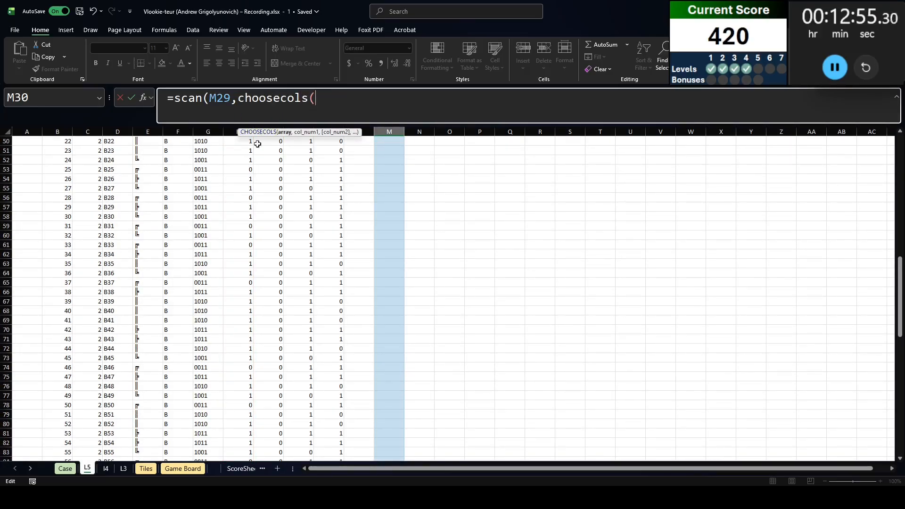
pyautogui.click(246, 169)
pyautogui.press('Up')
pyautogui.press('Up')
pyautogui.press('Up')
pyautogui.press('Up')
pyautogui.press('Up')
pyautogui.press('Up')
pyautogui.press('Up')
pyautogui.press('Up')
pyautogui.press('Up')
pyautogui.press('Up')
pyautogui.press('Up')
pyautogui.press('Up')
pyautogui.press('Up')
pyautogui.press('Up')
pyautogui.press('Up')
pyautogui.press('Up')
pyautogui.press('Up')
pyautogui.press('Up')
pyautogui.press('Up')
pyautogui.press('Up')
pyautogui.press('Up')
pyautogui.press('Up')
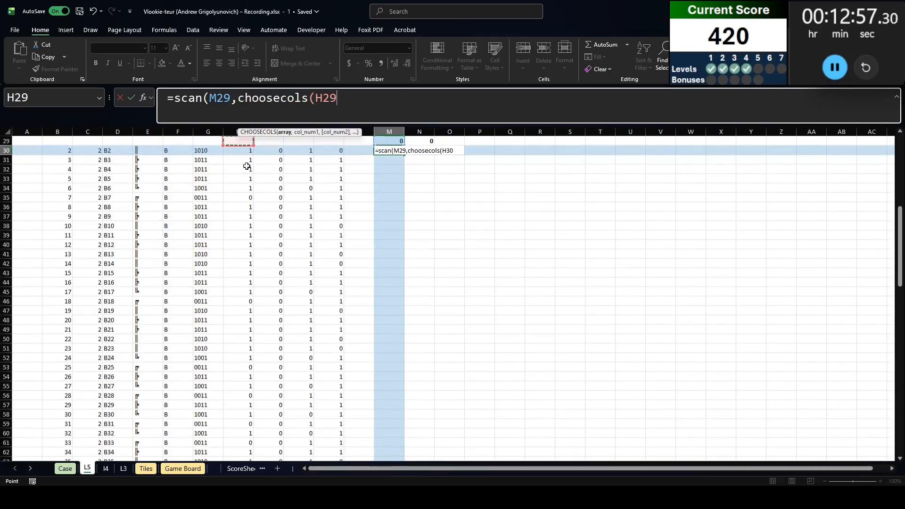
pyautogui.press('Down')
pyautogui.write('#,1)')
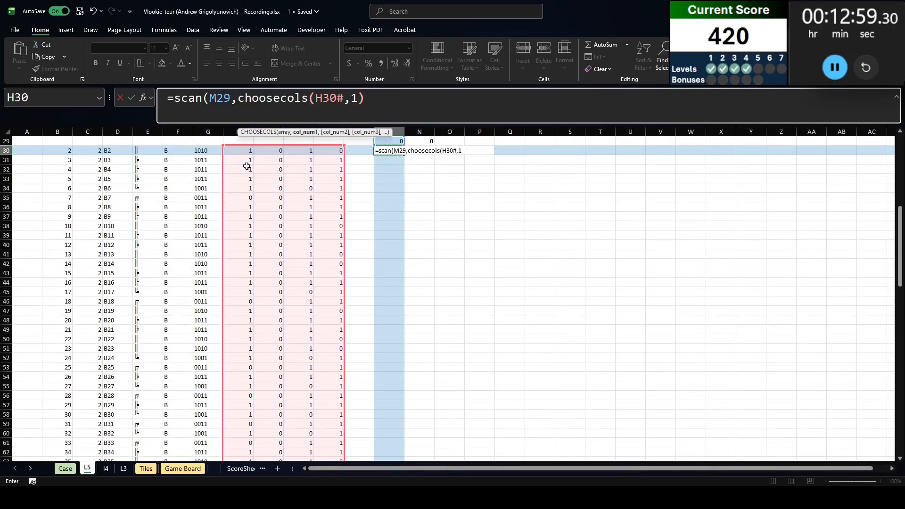
# Complete the M30 formula as =SCAN(M29,CHOOSECOLS(H30#,1),LAMBDA(v,a,IF(a=1,v+1,1)))
pyautogui.write(',lambda(a')
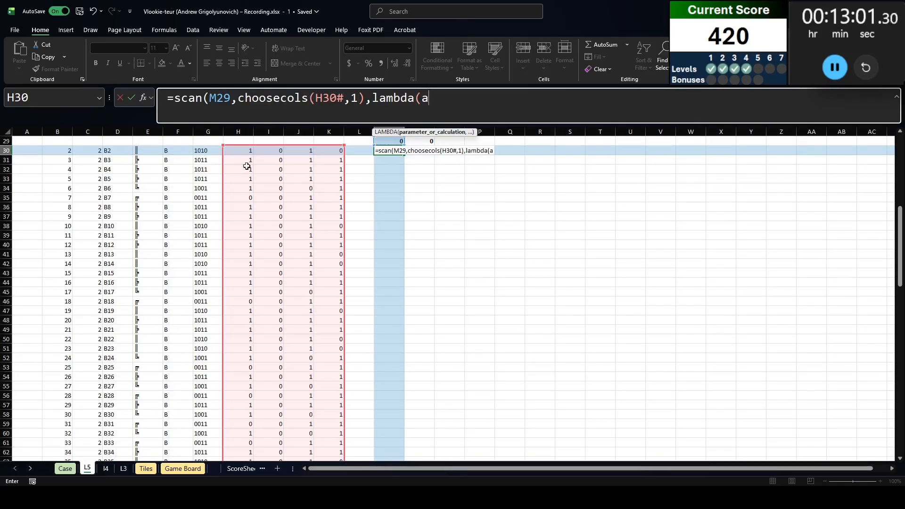
pyautogui.write(',v')
pyautogui.press('BackSpace')
pyautogui.press('BackSpace')
pyautogui.press('BackSpace')
pyautogui.write('v,a,')
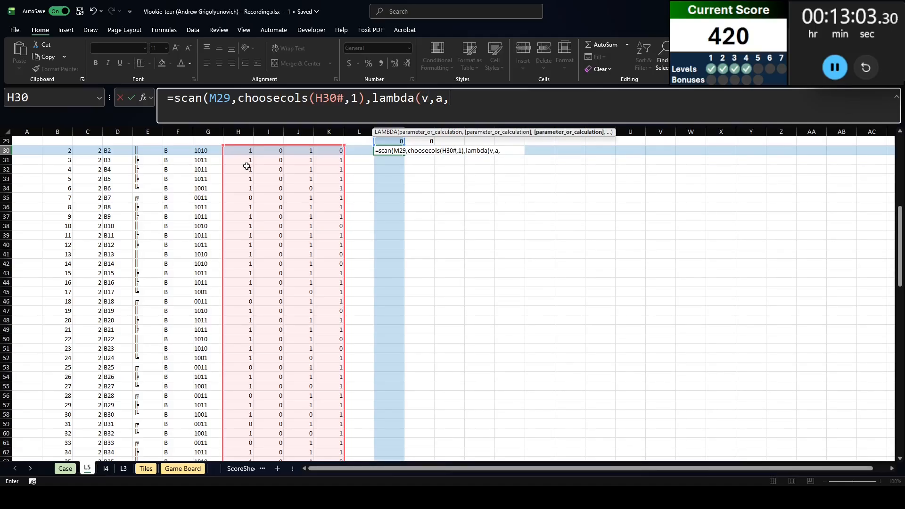
pyautogui.scroll(8, 382, 351)
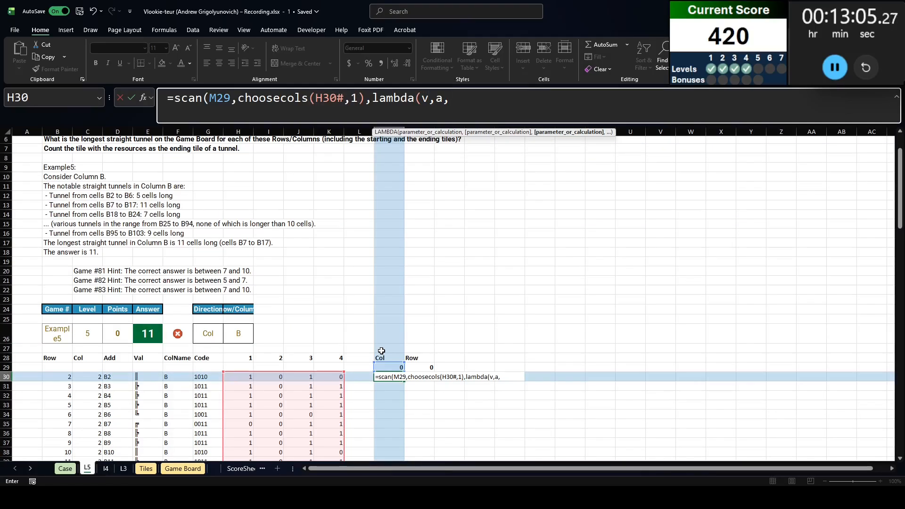
pyautogui.write('if(')
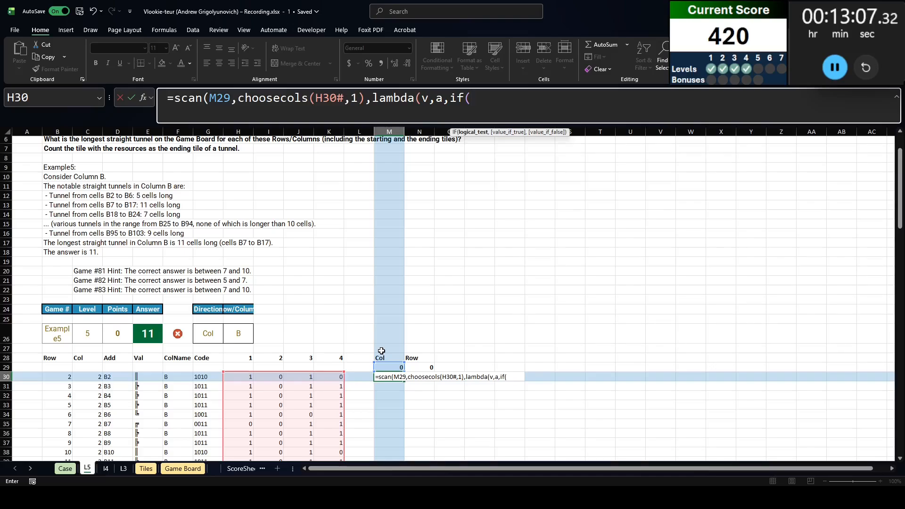
pyautogui.write('a=1,')
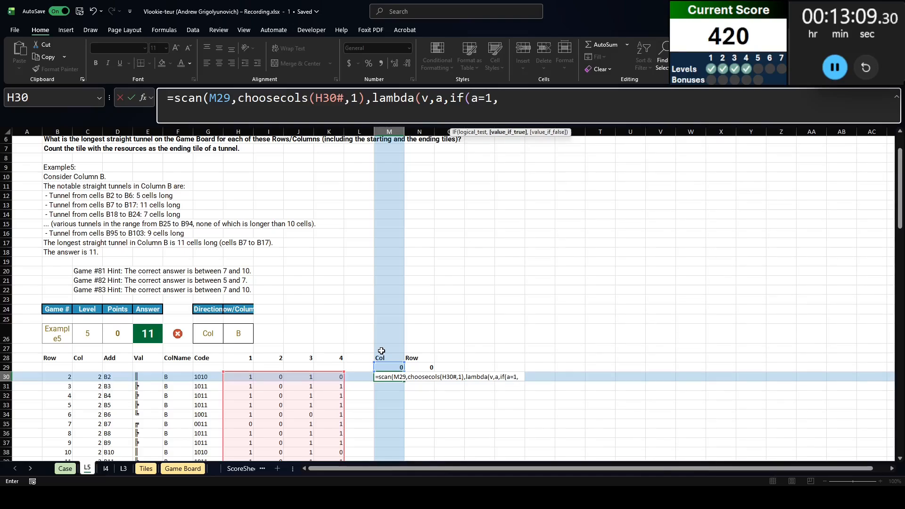
pyautogui.write('v+1')
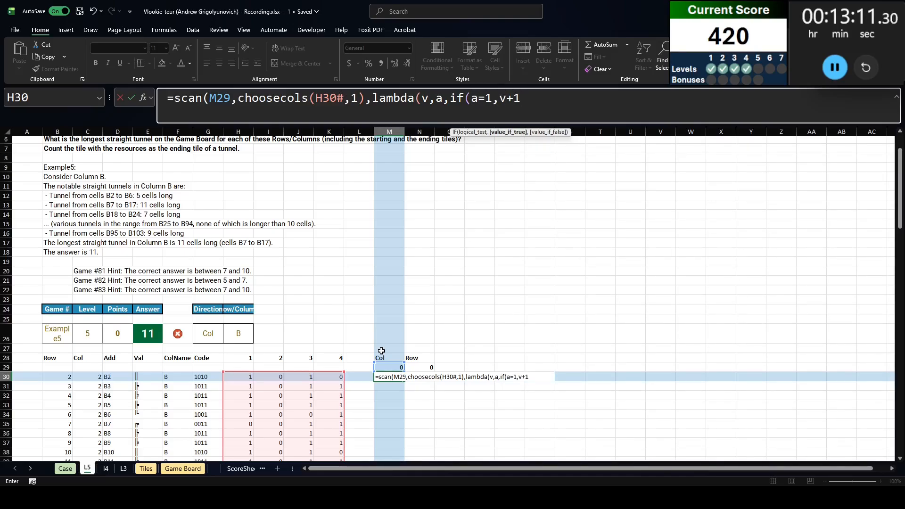
pyautogui.write(',1')
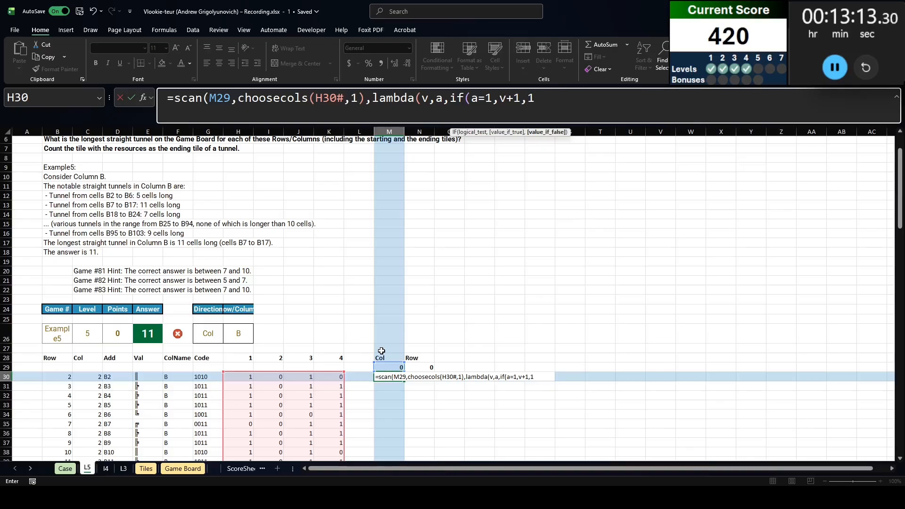
pyautogui.write(')))')
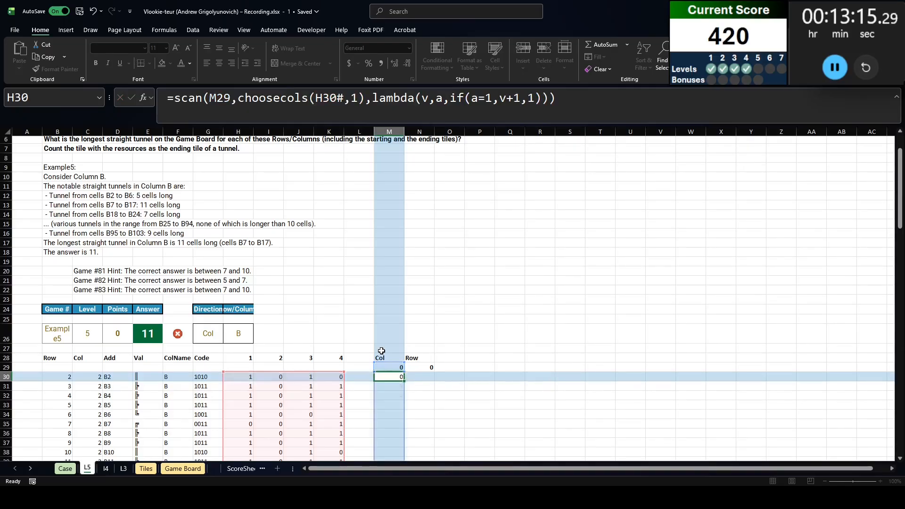
pyautogui.press('Return')
# Compare the running counts in the Col column with the tunnel lengths listed in the Column B example
pyautogui.scroll(-4, 386, 352)
pyautogui.scroll(6, 389, 352)
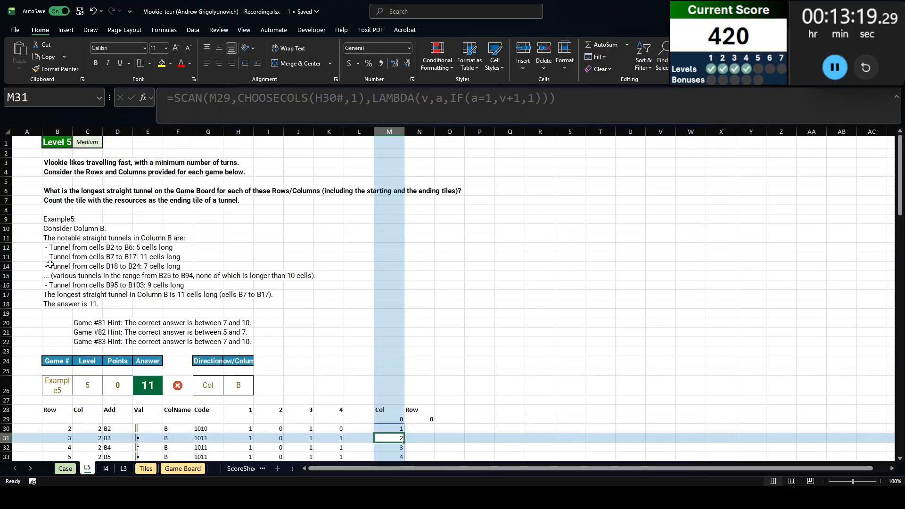
pyautogui.click(51, 258)
pyautogui.click(151, 241)
pyautogui.click(152, 258)
pyautogui.click(151, 266)
pyautogui.scroll(-7, 311, 269)
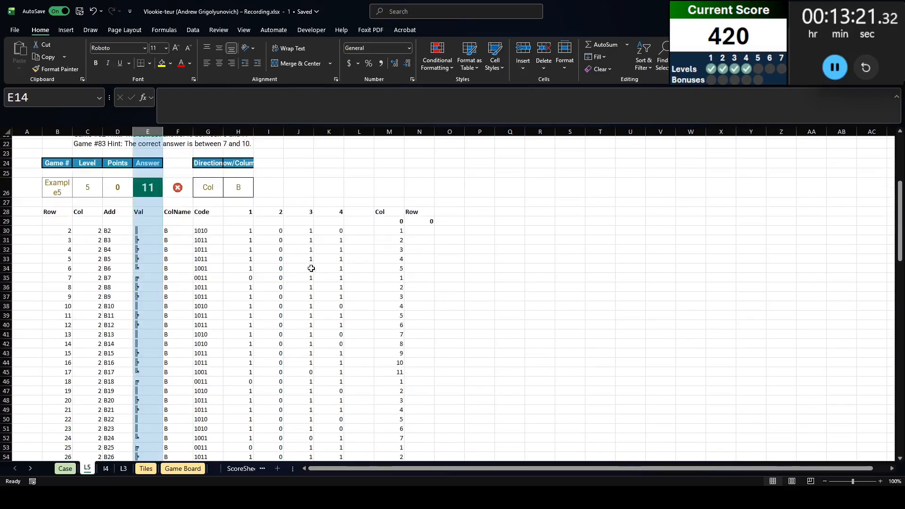
pyautogui.click(389, 271)
pyautogui.click(388, 380)
pyautogui.scroll(-2, 388, 380)
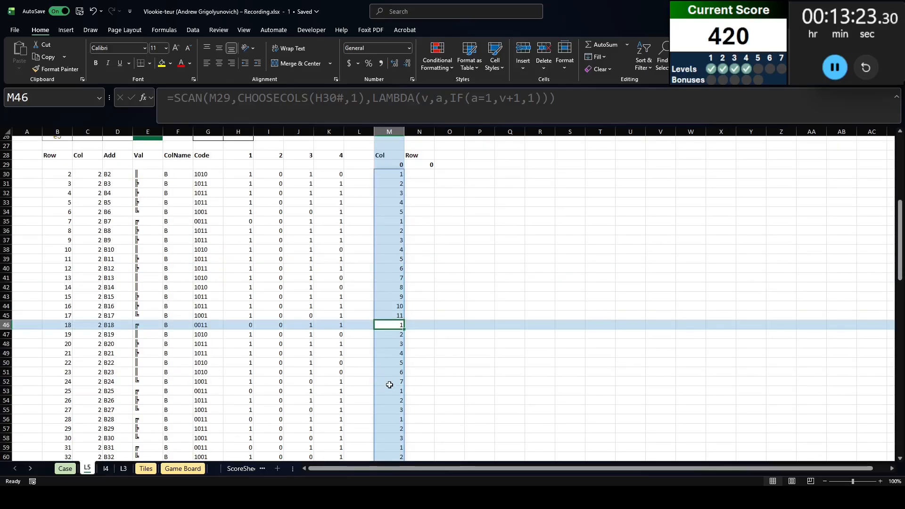
pyautogui.click(393, 380)
pyautogui.scroll(4, 395, 315)
# Copy the M30 formula text into N30, changing the initial value to N29 and the CHOOSECOLS column to 2
pyautogui.click(397, 316)
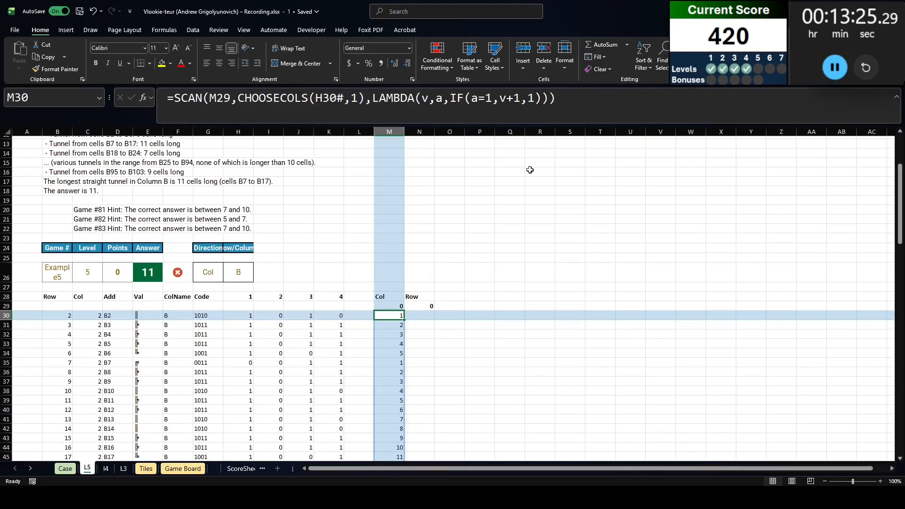
pyautogui.moveTo(575, 117); pyautogui.dragTo(166, 102)
pyautogui.hotkey('ctrl', 'c')
pyautogui.press('Tab')
pyautogui.click(356, 118)
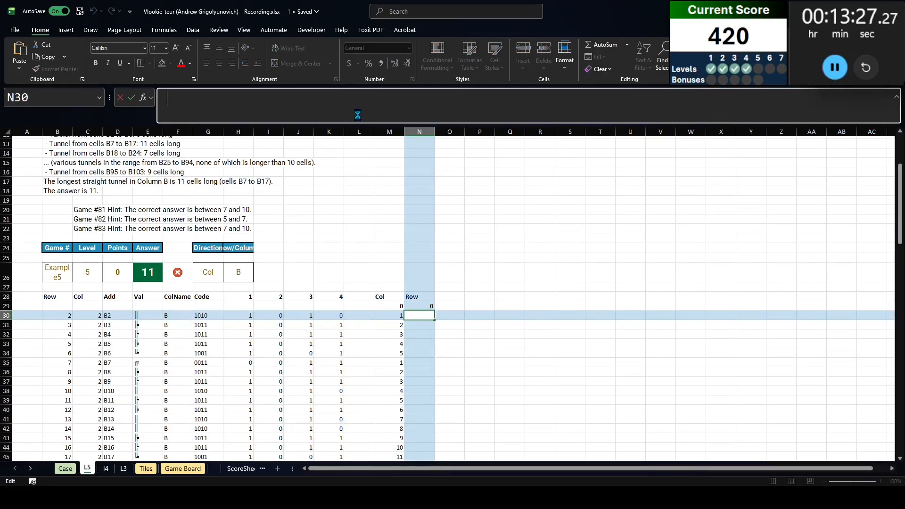
pyautogui.hotkey('ctrl', 'v')
pyautogui.doubleClick(220, 98)
pyautogui.click(420, 306)
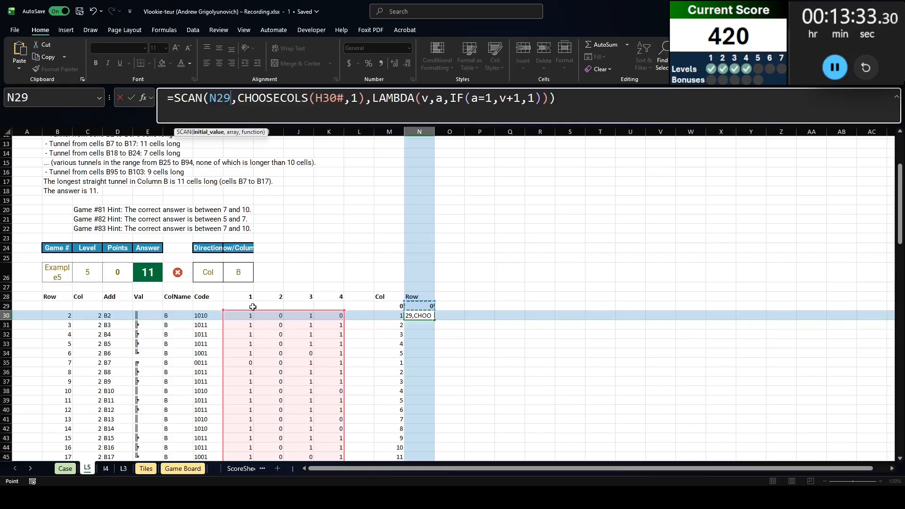
pyautogui.doubleClick(353, 98)
pyautogui.write('2')
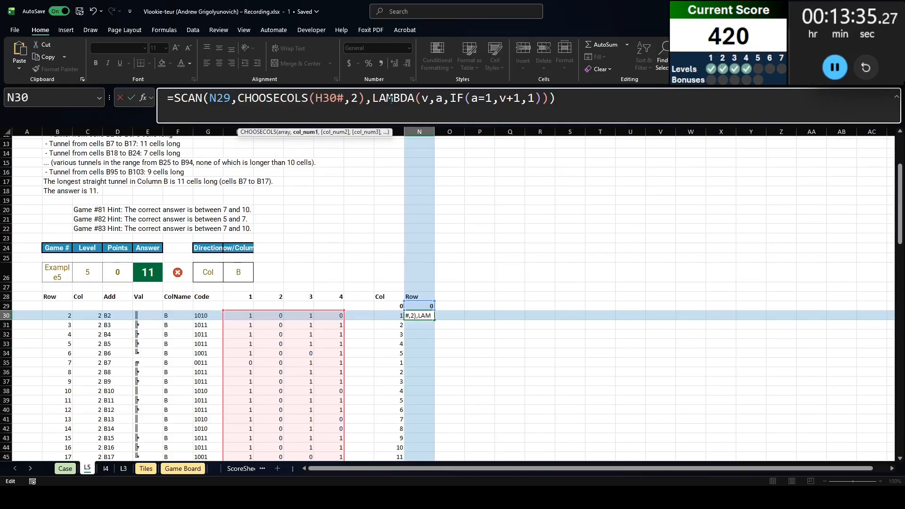
pyautogui.press('Return')
pyautogui.press('Left')
pyautogui.scroll(-20, 443, 340)
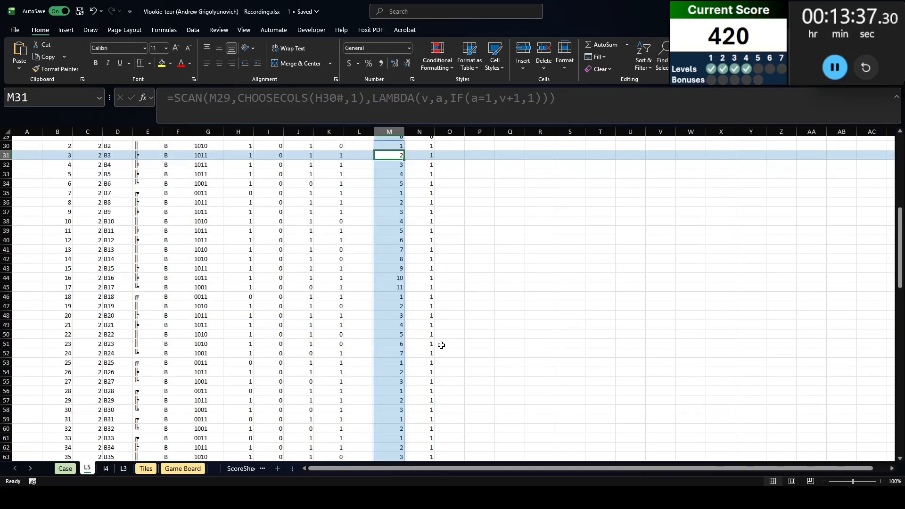
pyautogui.scroll(20, 432, 352)
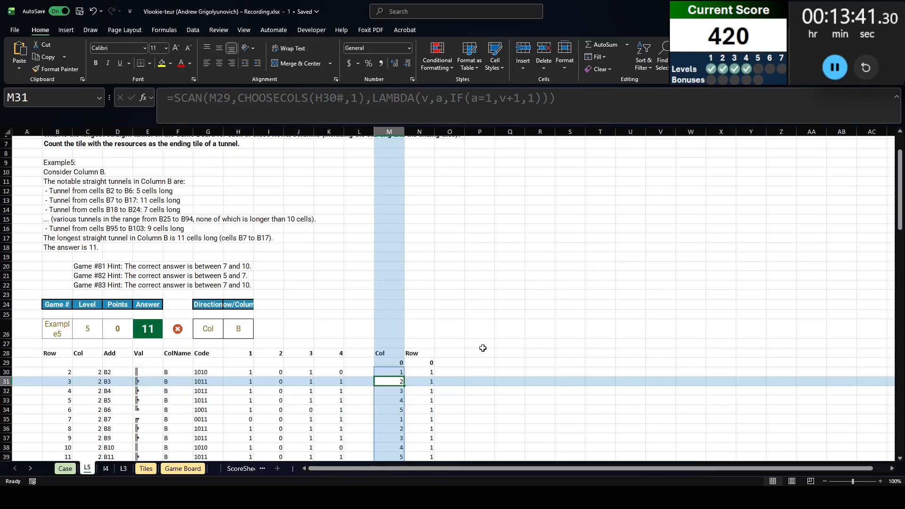
# Enter a MAX(IF()) formula in Q28 that uses M30# when G26="Col" and otherwise the Row counts from N30
pyautogui.click(499, 352)
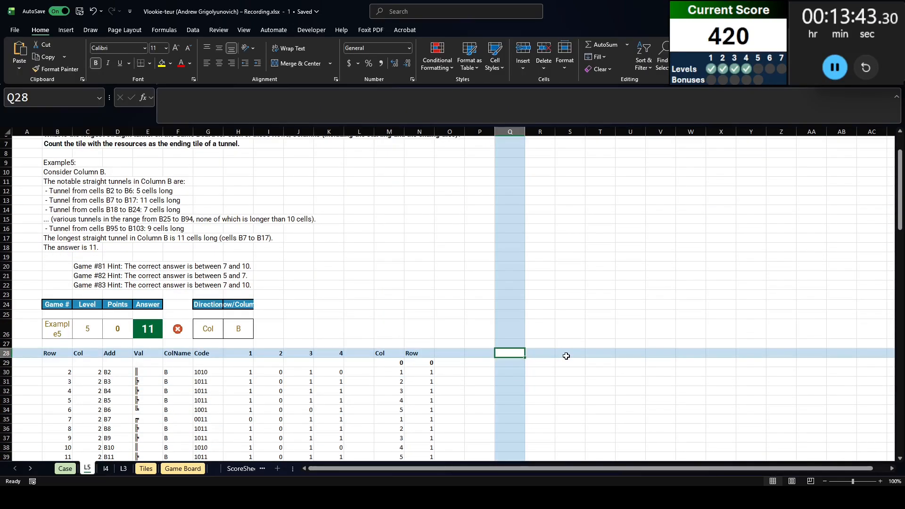
pyautogui.write('=max(')
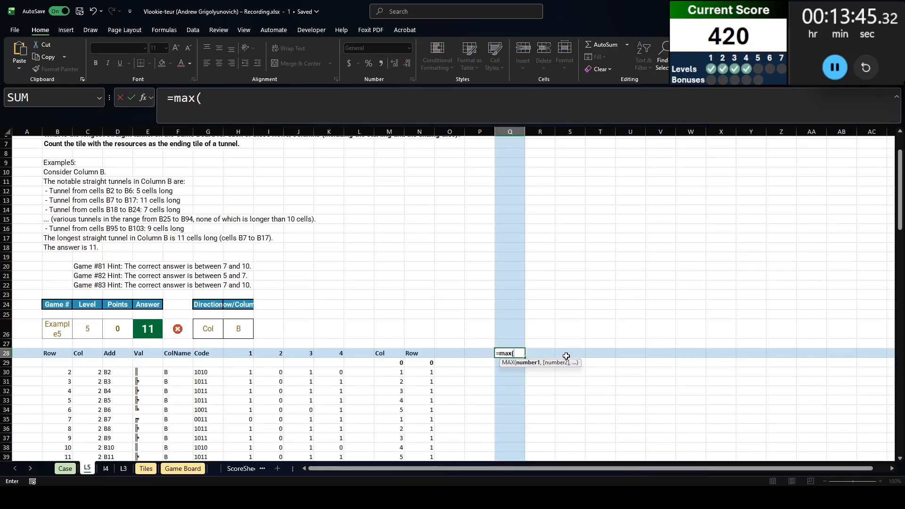
pyautogui.write('if(')
pyautogui.click(206, 329)
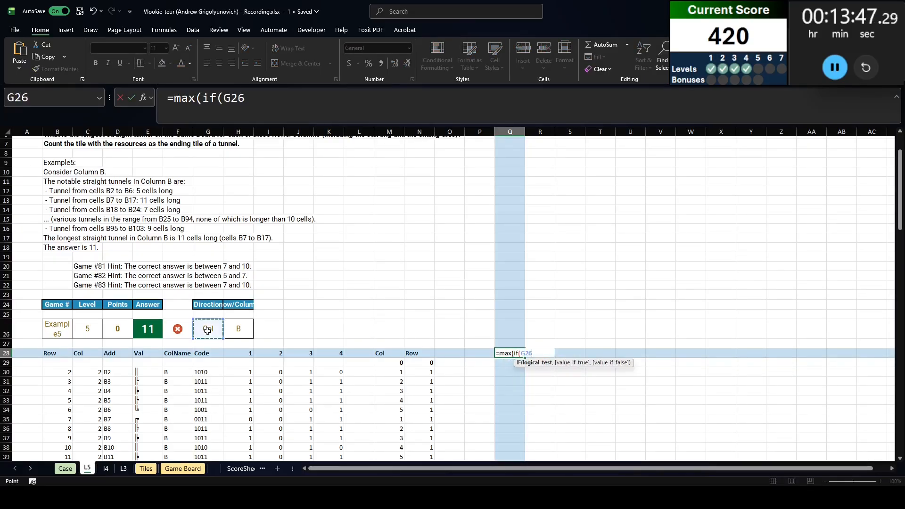
pyautogui.write('="Col",')
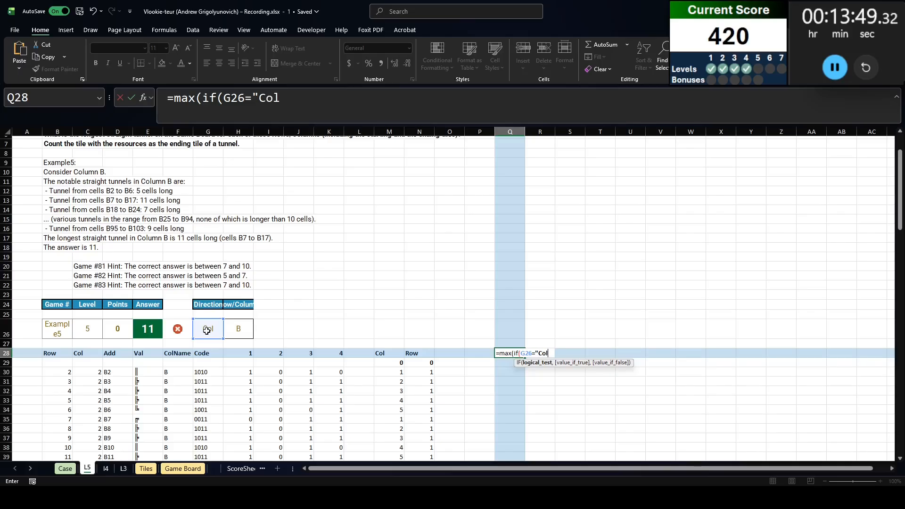
pyautogui.click(383, 372)
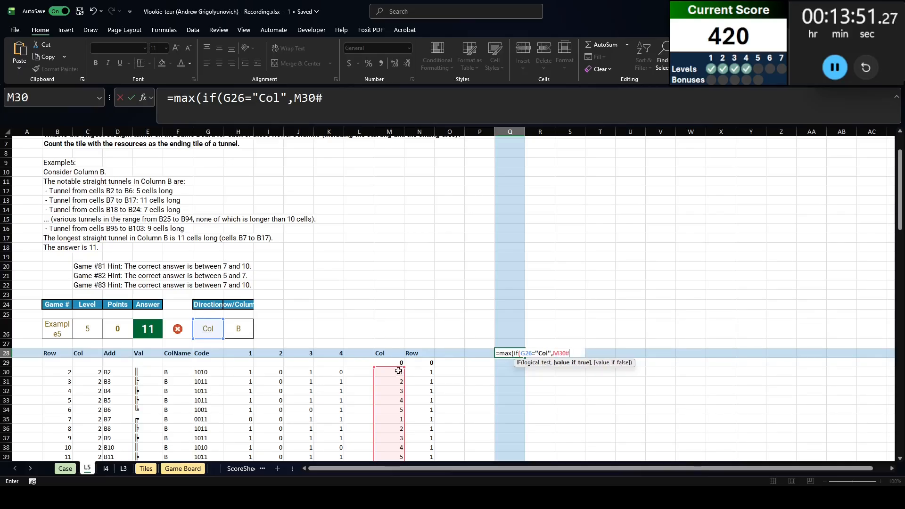
pyautogui.write(',')
pyautogui.click(414, 371)
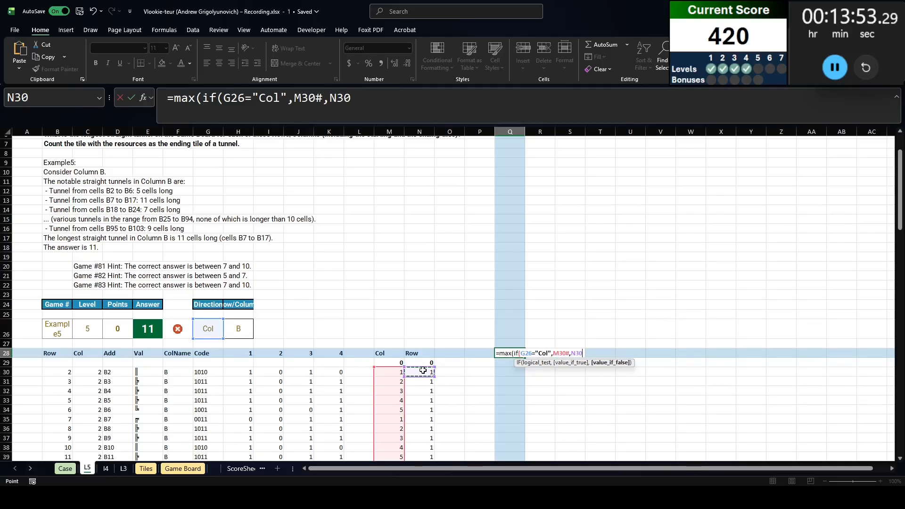
pyautogui.write(')')
pyautogui.press('Return')
pyautogui.press('Return')
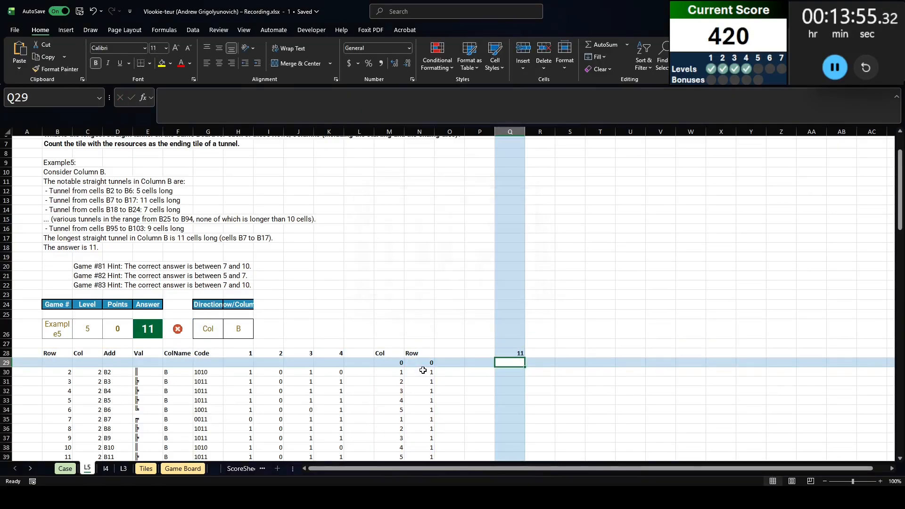
# Copy game numbers 81 to 100 from the Level 5 table on the Case sheet and paste them as values from P29 on L5
pyautogui.click(135, 328)
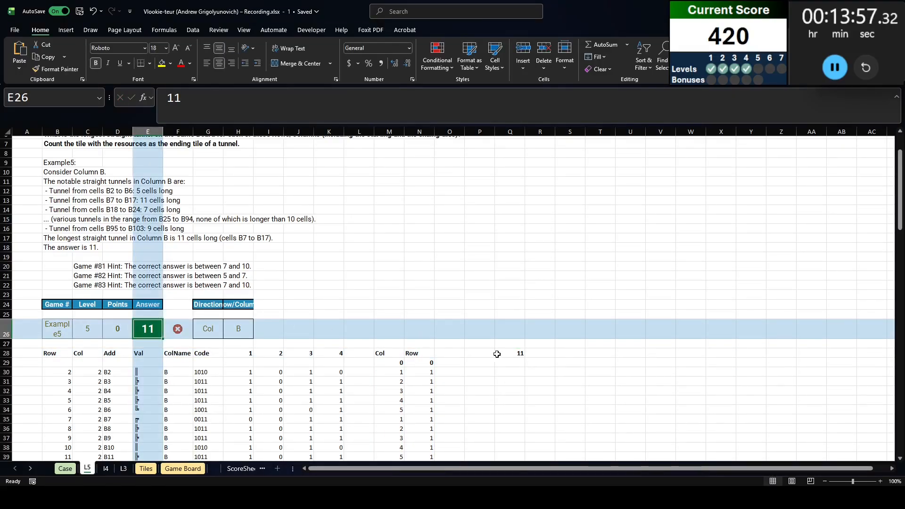
pyautogui.click(512, 354)
pyautogui.click(483, 361)
pyautogui.hotkey('ctrl', 'pageup')
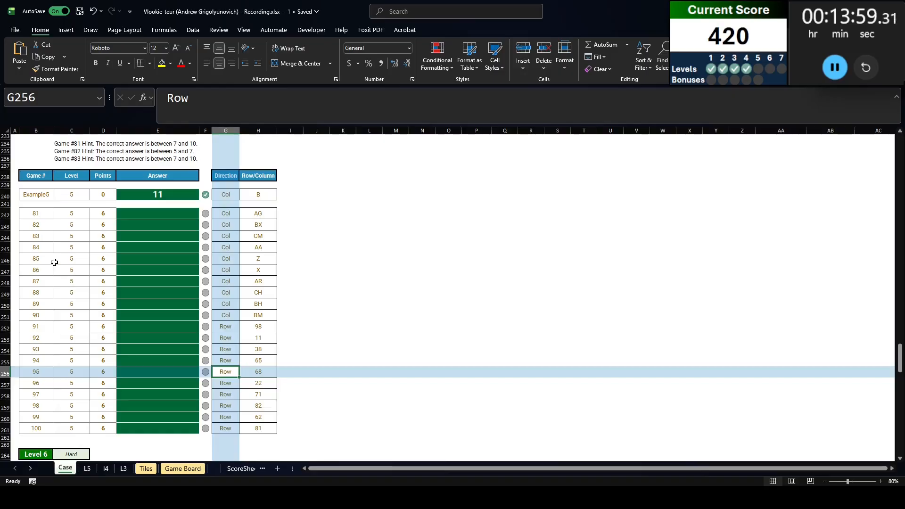
pyautogui.click(27, 227)
pyautogui.click(31, 218)
pyautogui.hotkey('ctrl', 'shift', 'Down')
pyautogui.hotkey('ctrl', 'c')
pyautogui.hotkey('ctrl', 'pagedown')
pyautogui.hotkey('ctrl', 'shift', 'v')
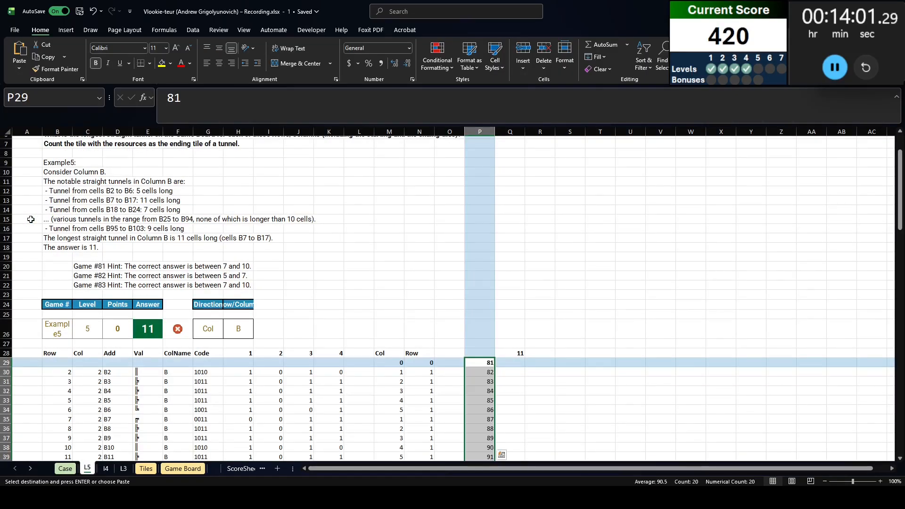
# Create a data table over P28:Q48 on L5 with B26 as the column input cell
pyautogui.press('Up')
pyautogui.hotkey('shift', 'Right')
pyautogui.hotkey('ctrl', 'shift', 'Down')
pyautogui.hotkey('ctrl', 'shift', 'Down')
pyautogui.hotkey('alt', 'd')
pyautogui.press('t')
pyautogui.press('Tab')
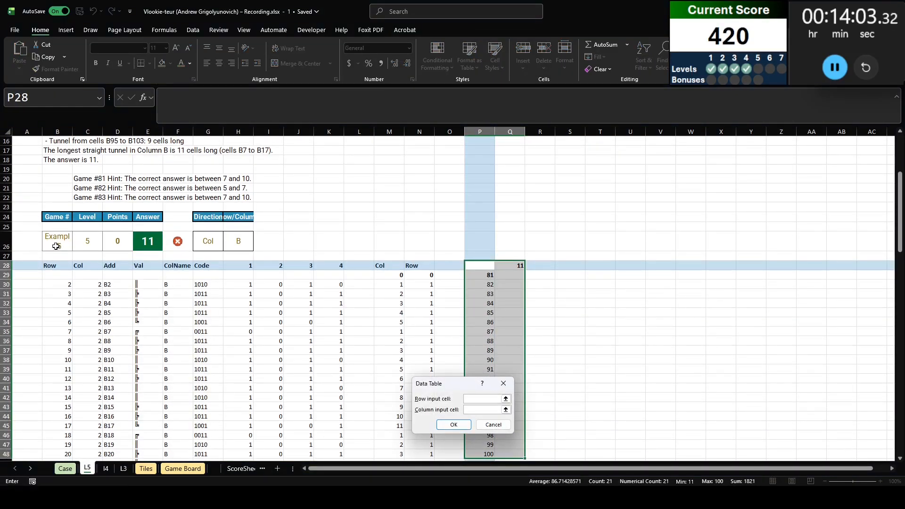
pyautogui.click(55, 247)
pyautogui.press('Return')
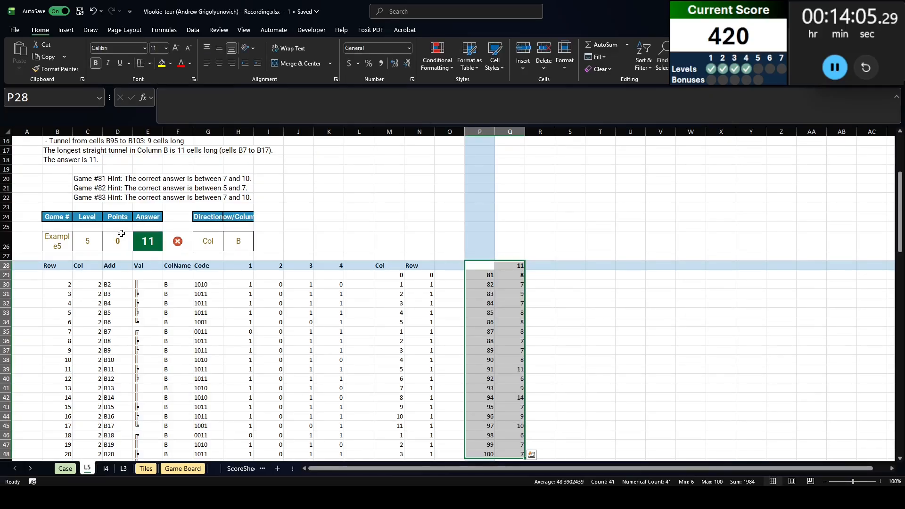
# Copy the data table results from Q29:Q48 and paste them into the Level 5 answers for games 81 to 100 on the Case sheet
pyautogui.click(512, 282)
pyautogui.press('Up')
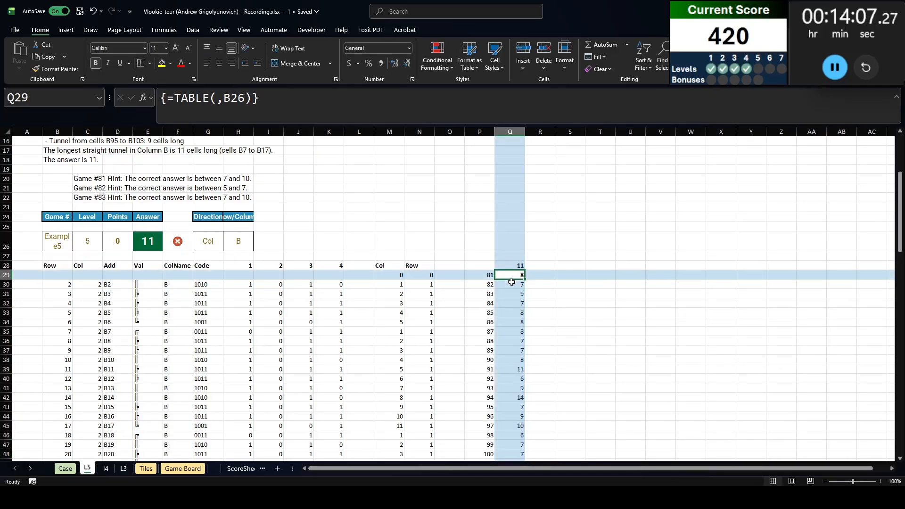
pyautogui.hotkey('ctrl', 'shift', 'Down')
pyautogui.hotkey('ctrl', 'c')
pyautogui.hotkey('ctrl', 'pageup')
pyautogui.click(146, 215)
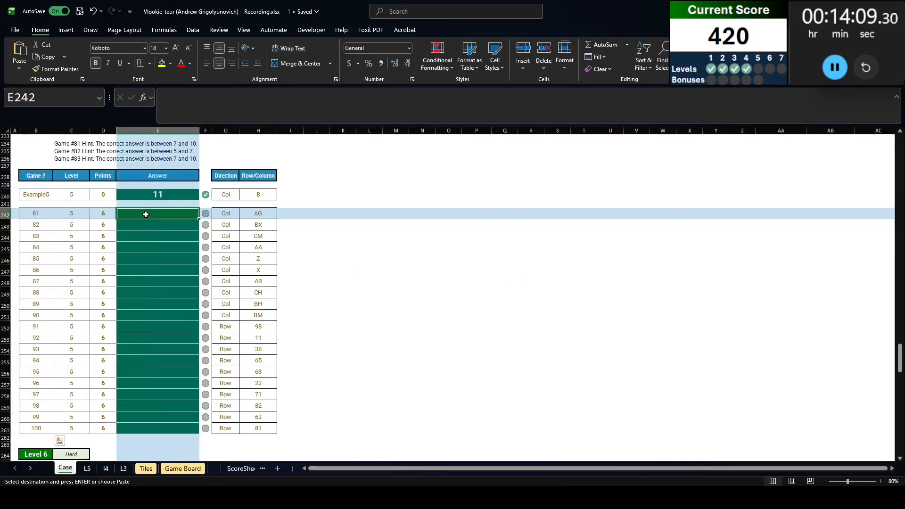
pyautogui.hotkey('ctrl', 'v')
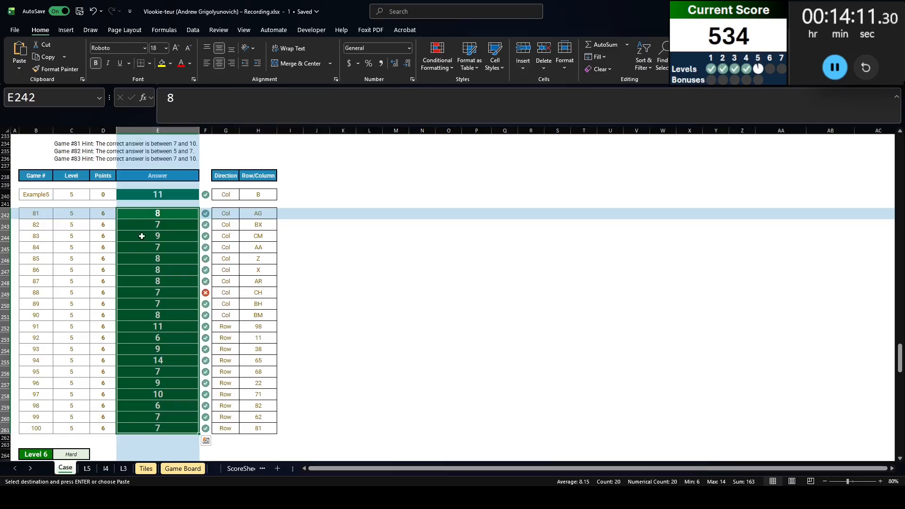
# Set the game number in B26 on L5 to 88 to troubleshoot that game's answer
pyautogui.click(143, 289)
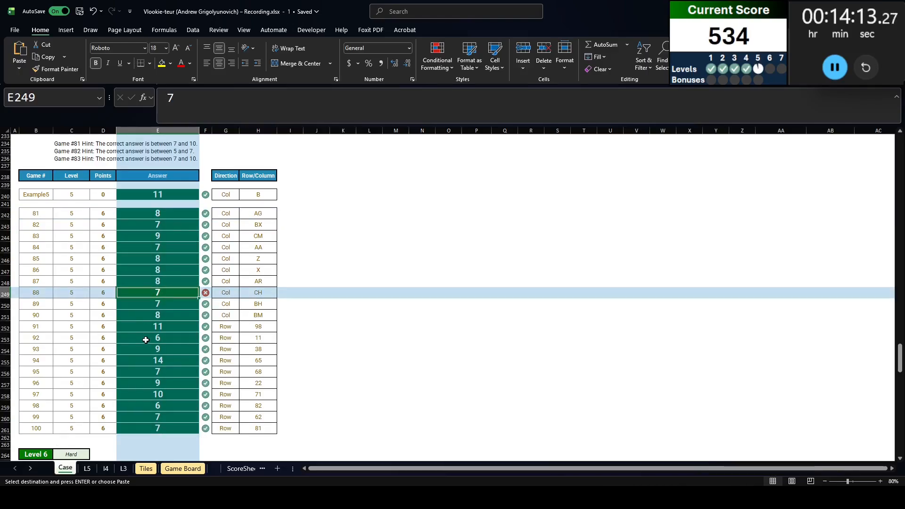
pyautogui.hotkey('ctrl', 'pagedown')
pyautogui.click(59, 239)
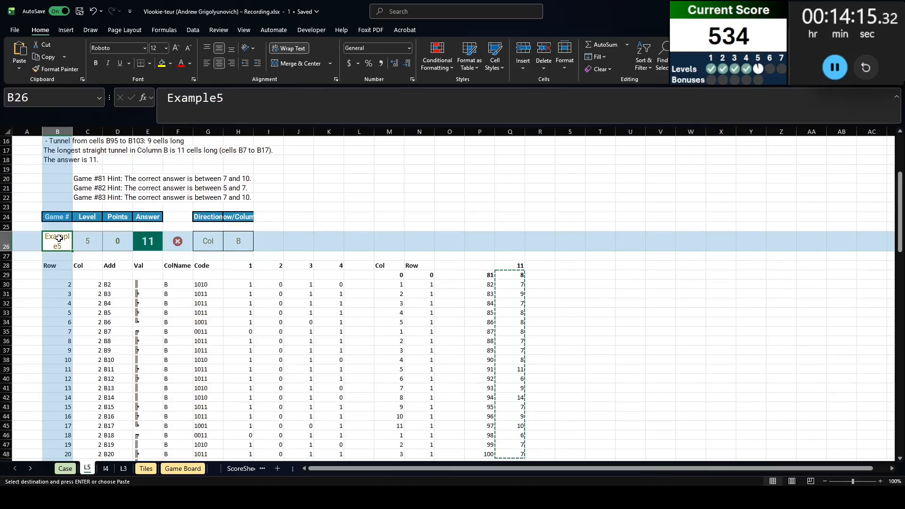
pyautogui.write('88')
pyautogui.press('Return')
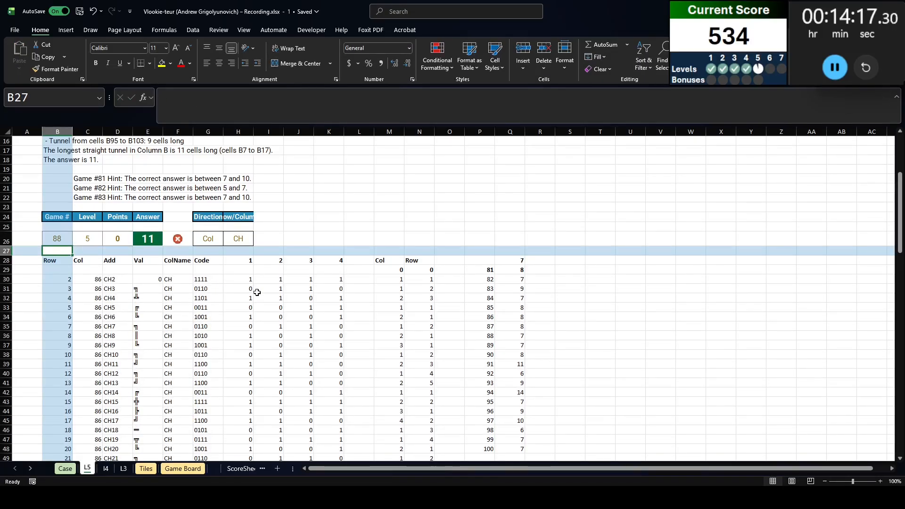
# Inspect game 88's lookup, tiles, codes and running counts for column CH, down to the last cell, CH103
pyautogui.scroll(1, 257, 293)
pyautogui.click(243, 271)
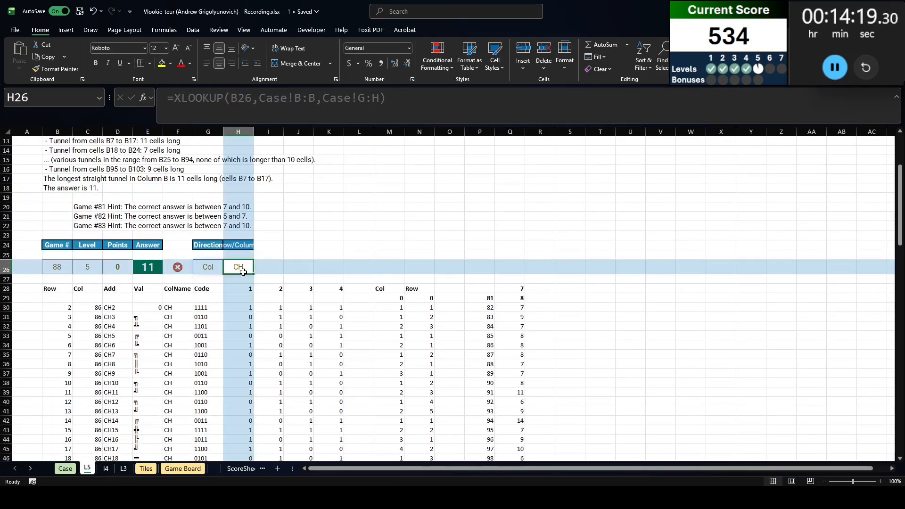
pyautogui.scroll(-2, 243, 272)
pyautogui.scroll(-6, 175, 288)
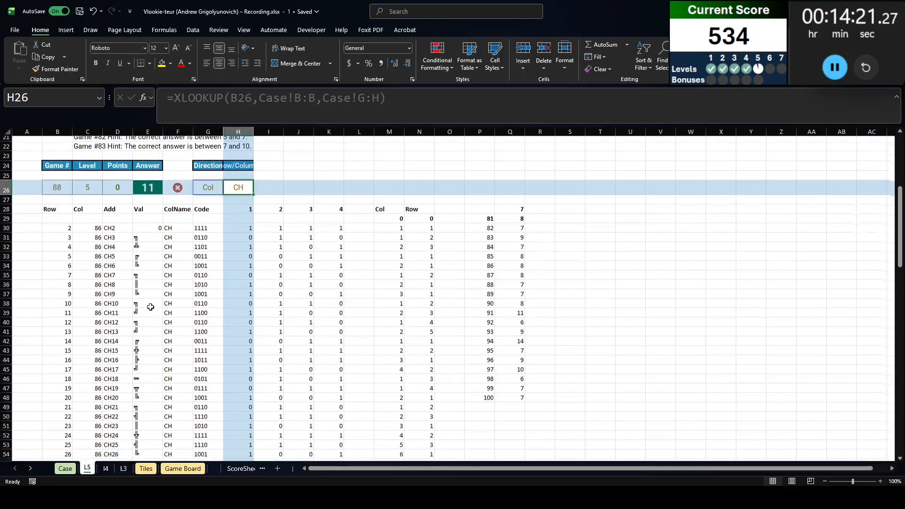
pyautogui.scroll(4, 170, 290)
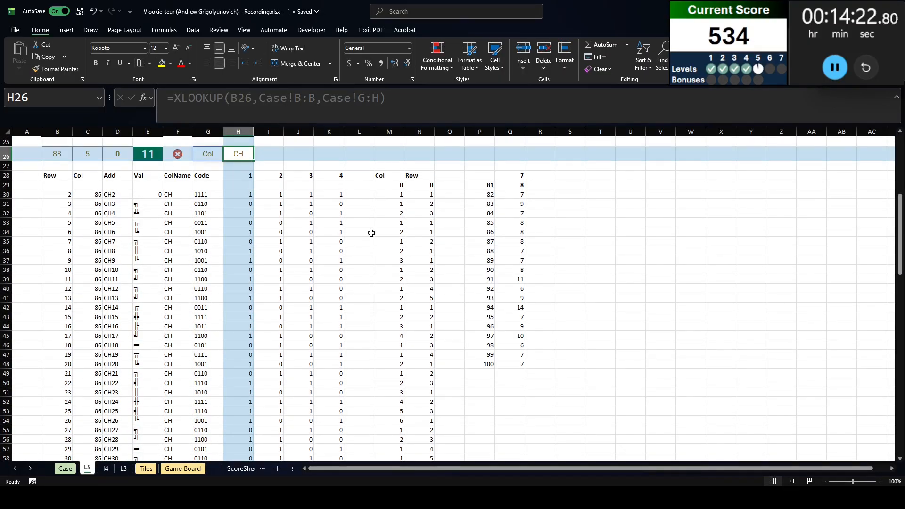
pyautogui.click(515, 173)
pyautogui.scroll(-2, 141, 325)
pyautogui.moveTo(141, 324); pyautogui.dragTo(142, 362)
pyautogui.scroll(-2, 145, 357)
pyautogui.scroll(-20, 144, 357)
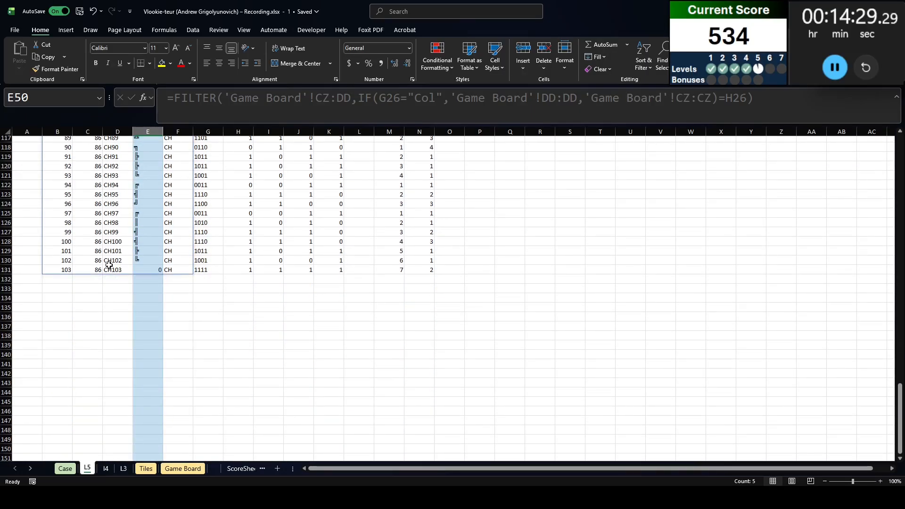
pyautogui.click(109, 266)
pyautogui.click(148, 269)
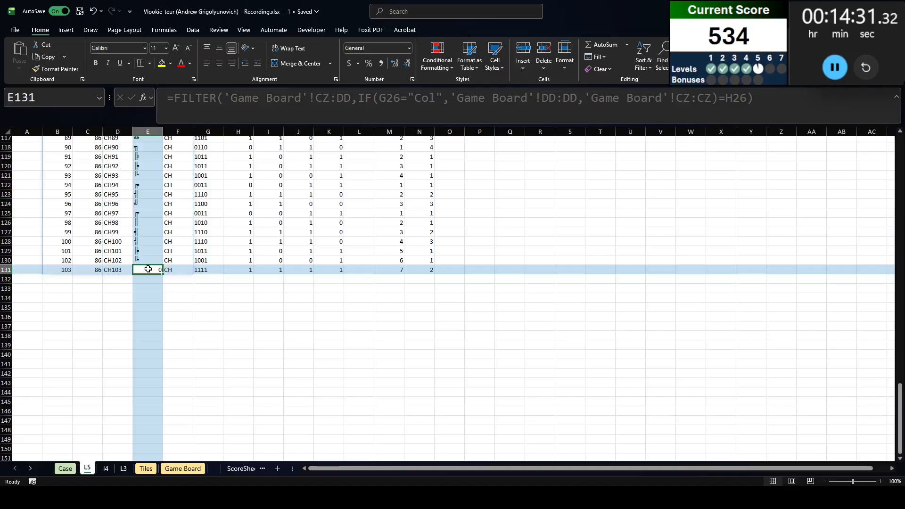
pyautogui.scroll(2, 214, 327)
pyautogui.click(211, 317)
pyautogui.click(203, 326)
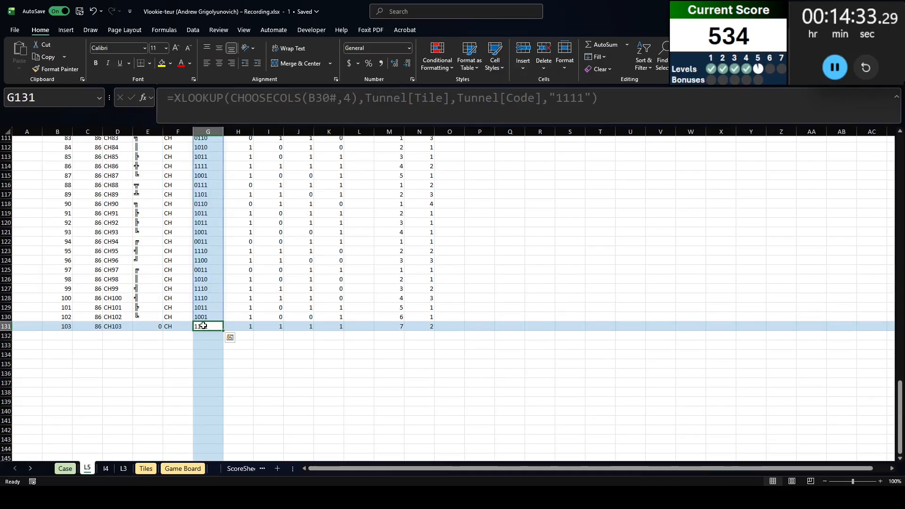
pyautogui.click(144, 329)
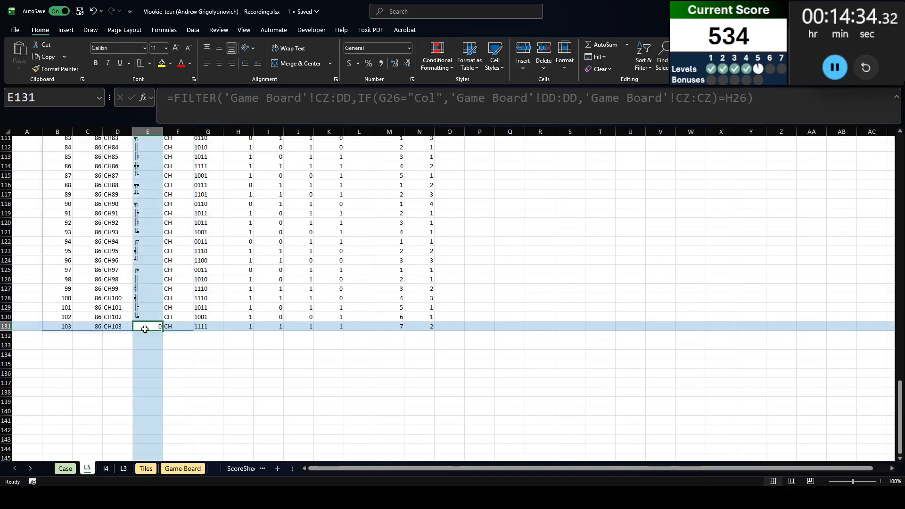
# Enter 6 as the answer for game 88 on the Case sheet
pyautogui.click(66, 468)
pyautogui.write('6')
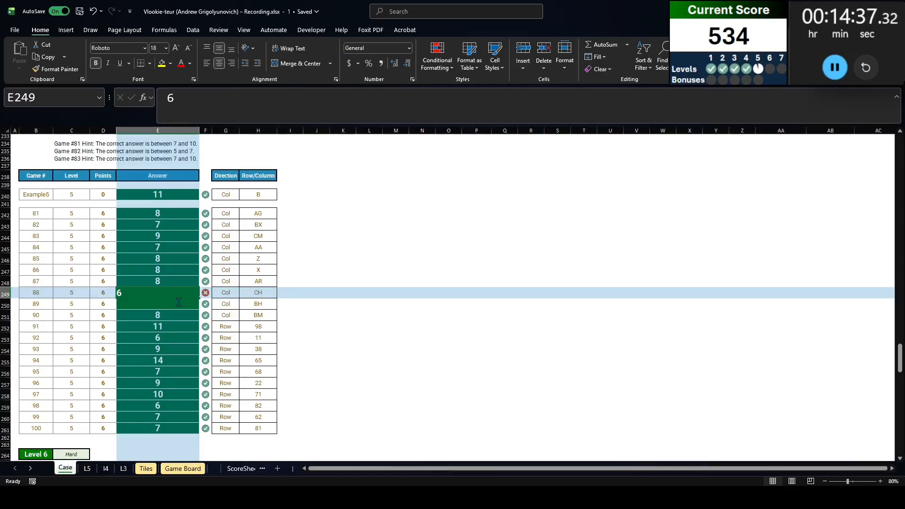
pyautogui.press('Return')
# Clear the data table results in Q29:Q48 on L5
pyautogui.scroll(-10, 93, 424)
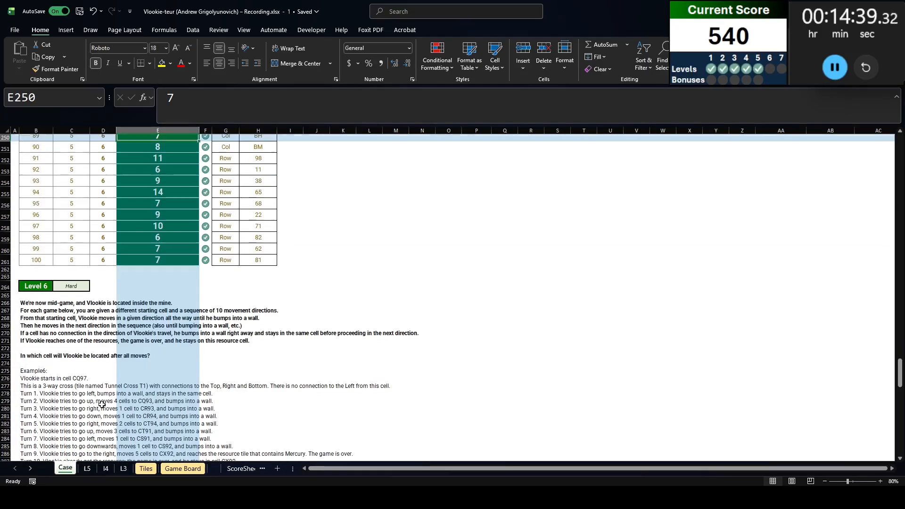
pyautogui.click(88, 468)
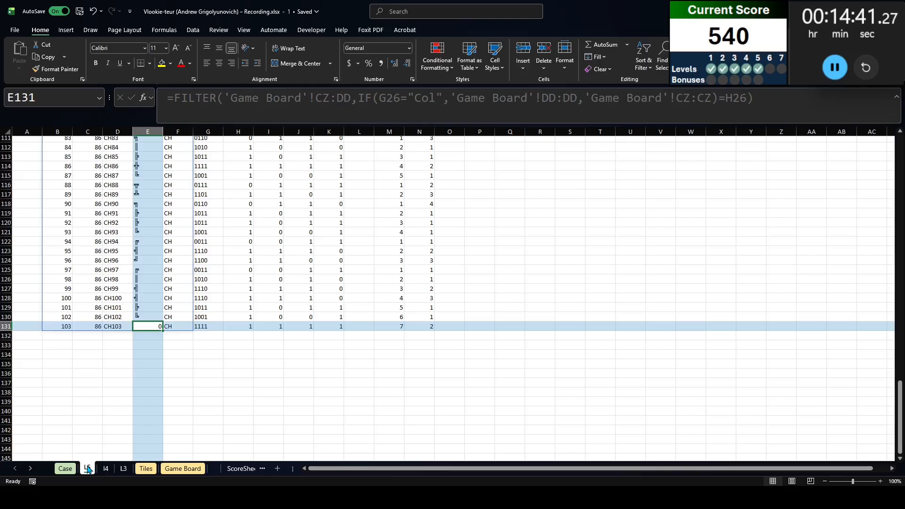
pyautogui.scroll(20, 500, 236)
pyautogui.scroll(5, 483, 247)
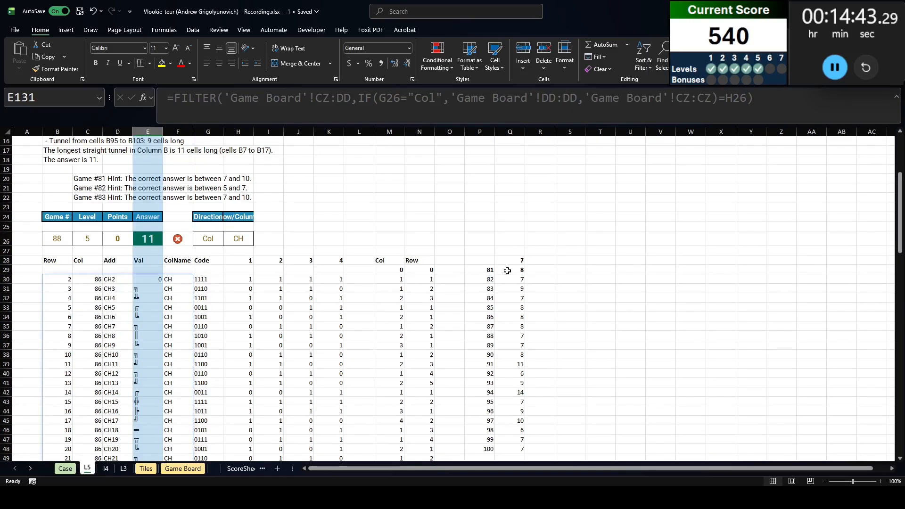
pyautogui.click(509, 270)
pyautogui.hotkey('ctrl', 'shift', 'Down')
pyautogui.press('Delete')
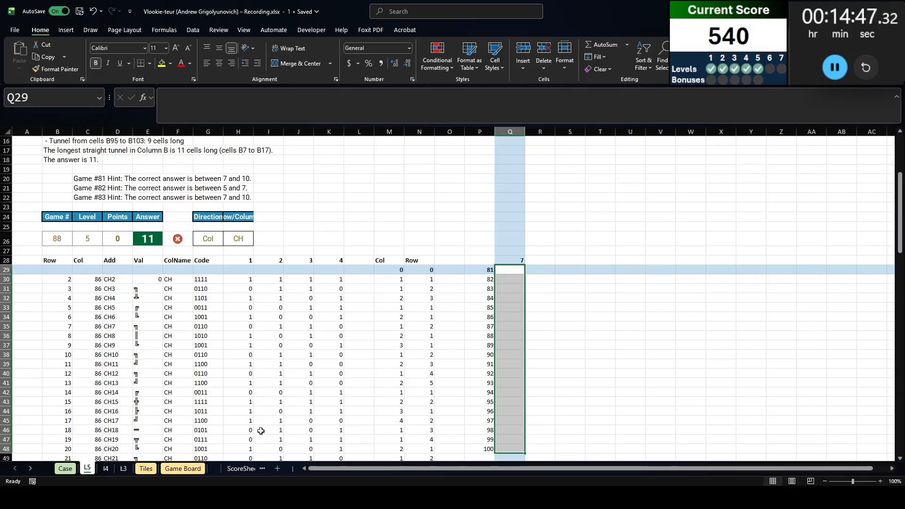
# Review the Code and Val columns of game 88 on L5 once more
pyautogui.moveTo(208, 289); pyautogui.dragTo(207, 345)
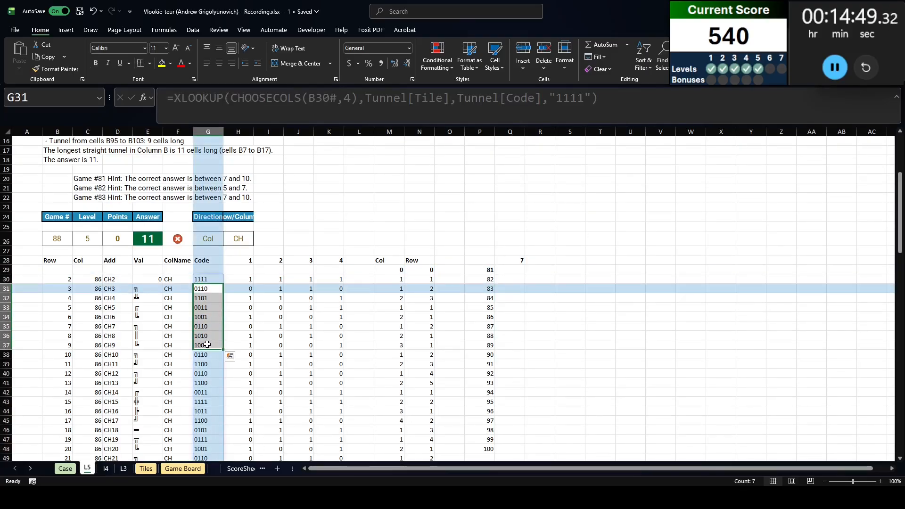
pyautogui.click(151, 288)
pyautogui.scroll(-13, 146, 305)
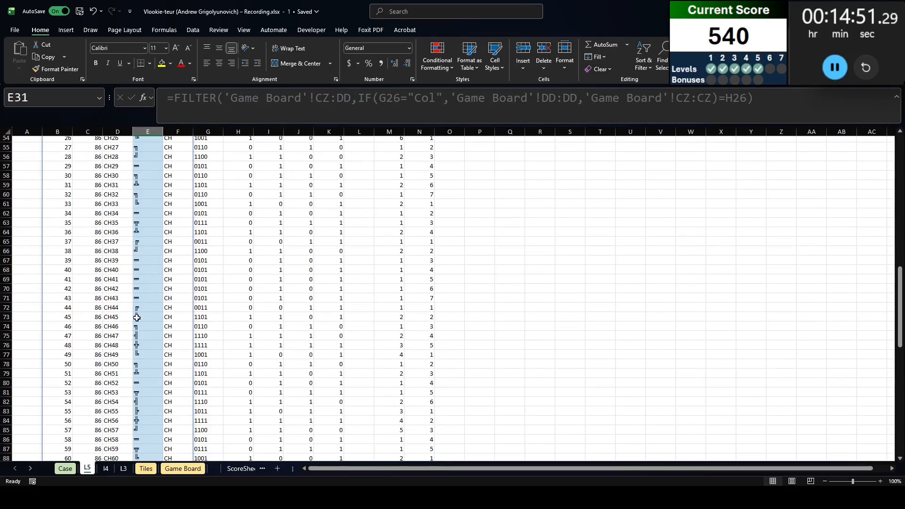
pyautogui.scroll(9, 137, 318)
pyautogui.scroll(2, 146, 329)
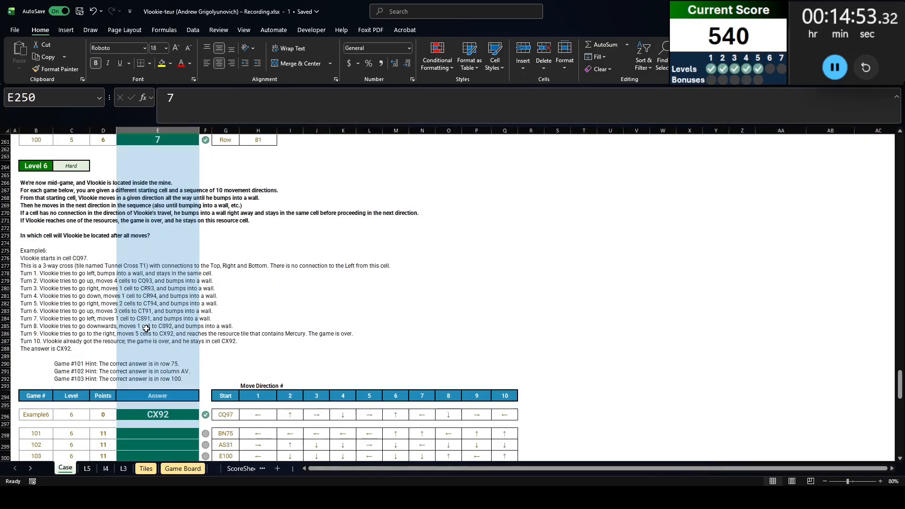
# Read the Level 6 movement rules and final question row by row on the Case sheet
pyautogui.click(36, 182)
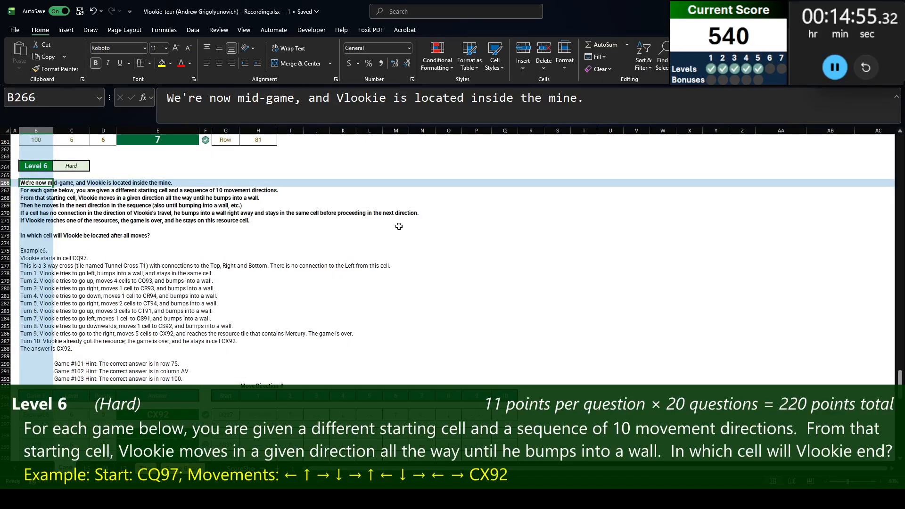
pyautogui.press('Down')
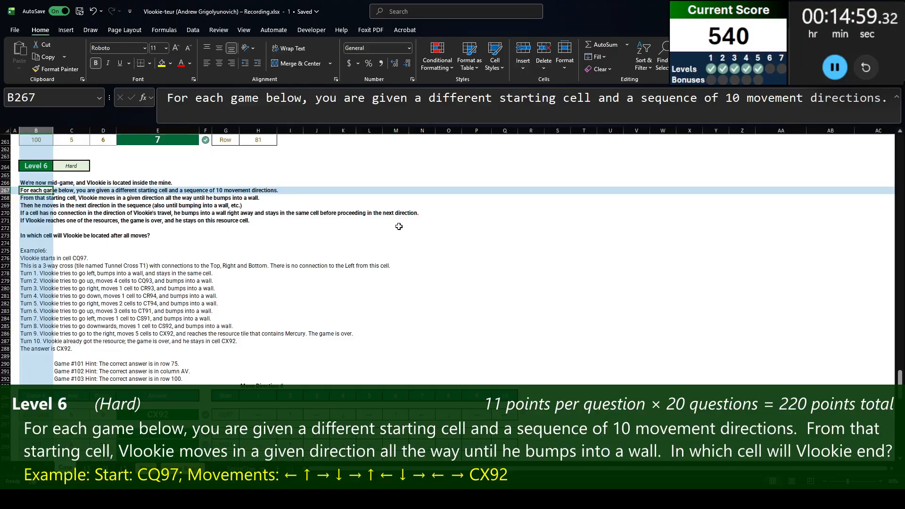
pyautogui.press('Down')
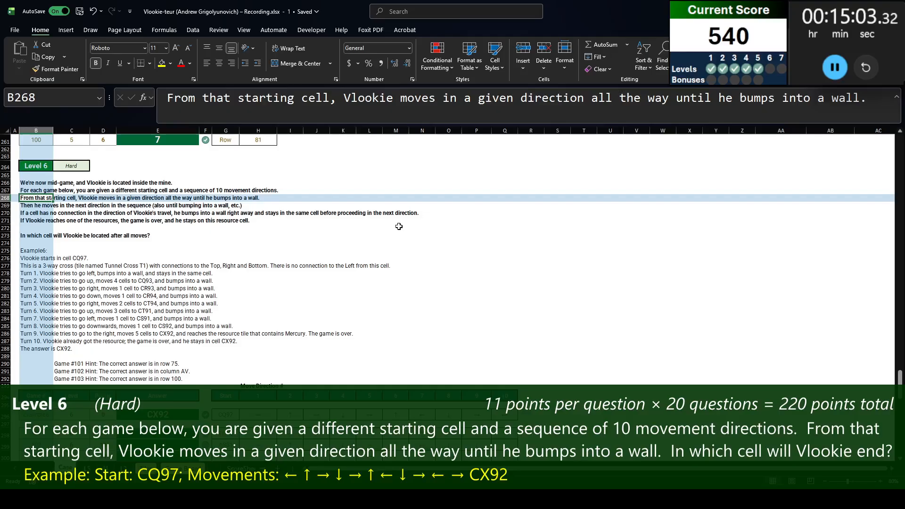
pyautogui.press('Down')
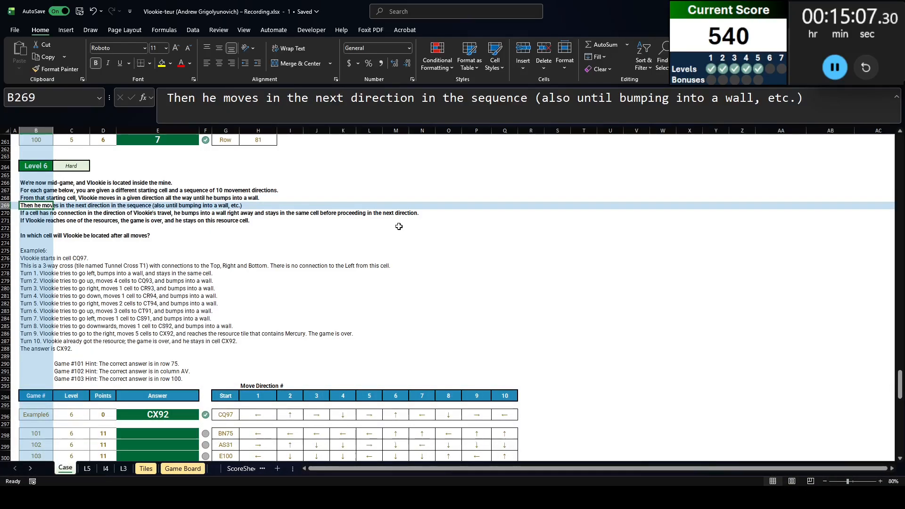
pyautogui.press('Down')
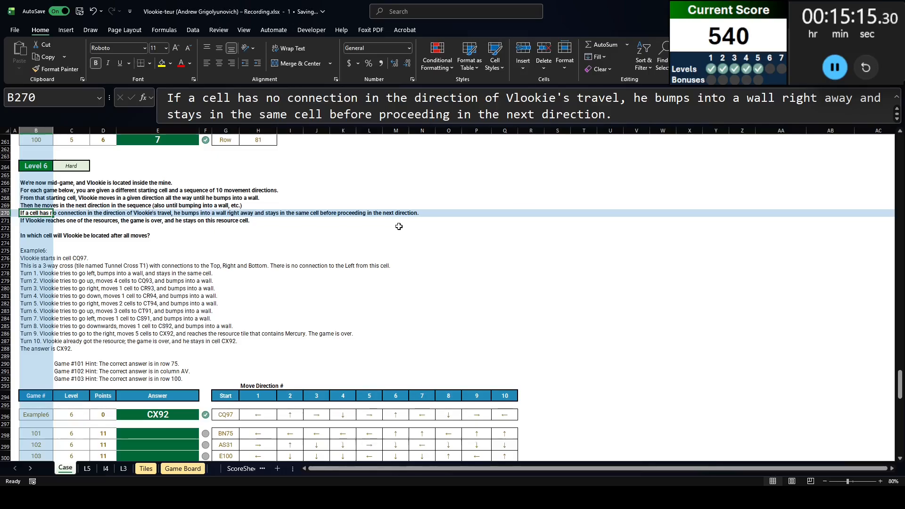
pyautogui.press('Down')
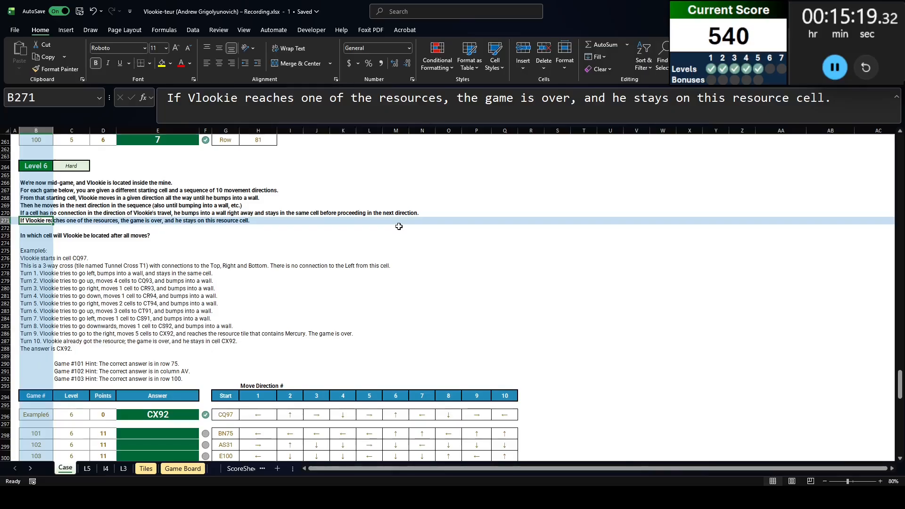
pyautogui.press('Down')
pyautogui.press('Down')
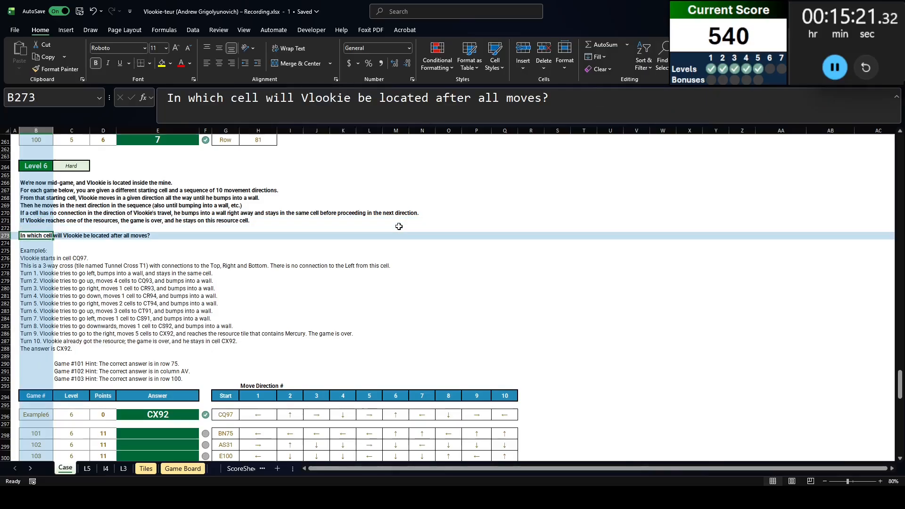
# Insert a new worksheet directly after the Case sheet and name it L6
pyautogui.click(23, 170)
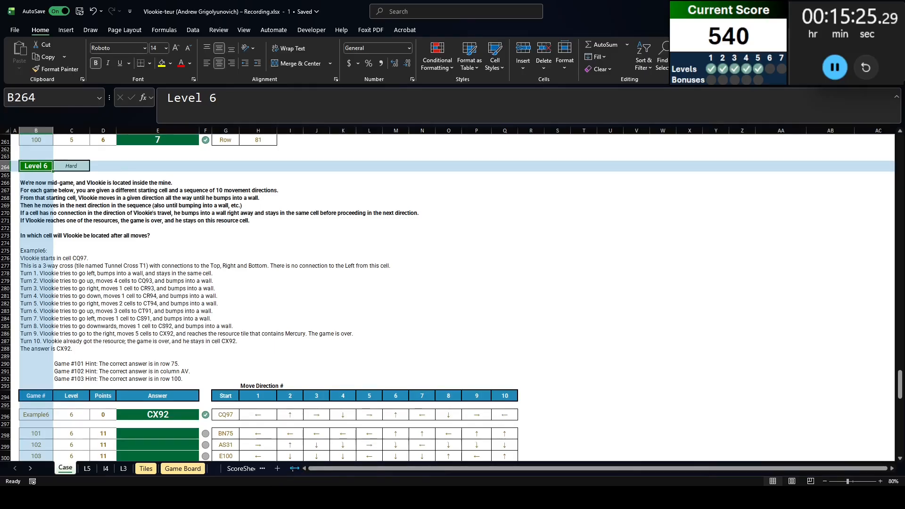
pyautogui.moveTo(294, 468); pyautogui.dragTo(371, 470)
pyautogui.click(288, 468)
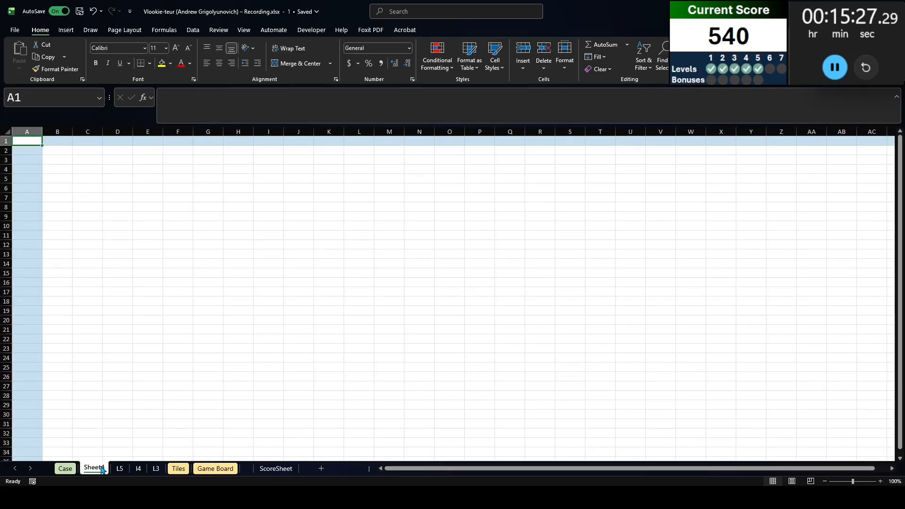
pyautogui.doubleClick(102, 470)
pyautogui.write('L6')
pyautogui.press('Return')
# Copy the Level 6 rules and Example6 table from the Case sheet into the L6 sheet, starting at B1
pyautogui.hotkey('ctrl', 'pageup')
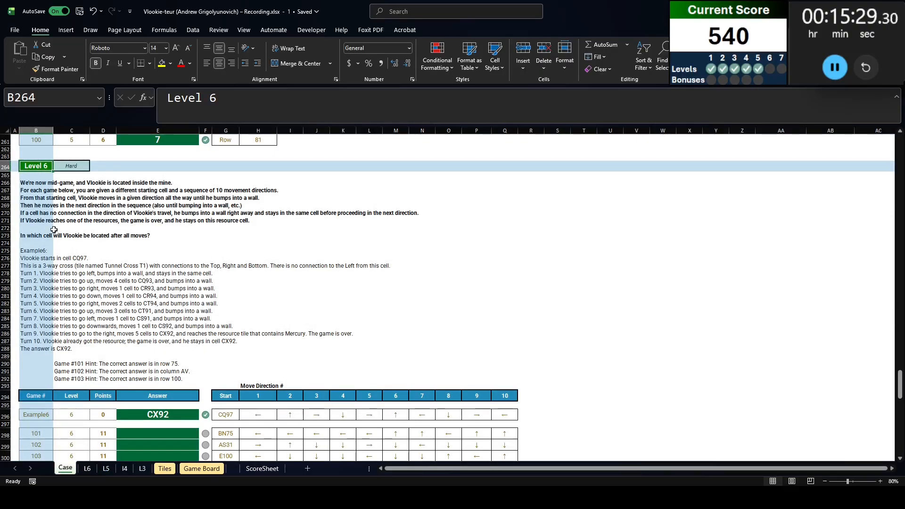
pyautogui.keyDown('shift'); pyautogui.click(513, 415); pyautogui.keyUp('shift')
pyautogui.hotkey('ctrl', 'c')
pyautogui.press('pagedown')
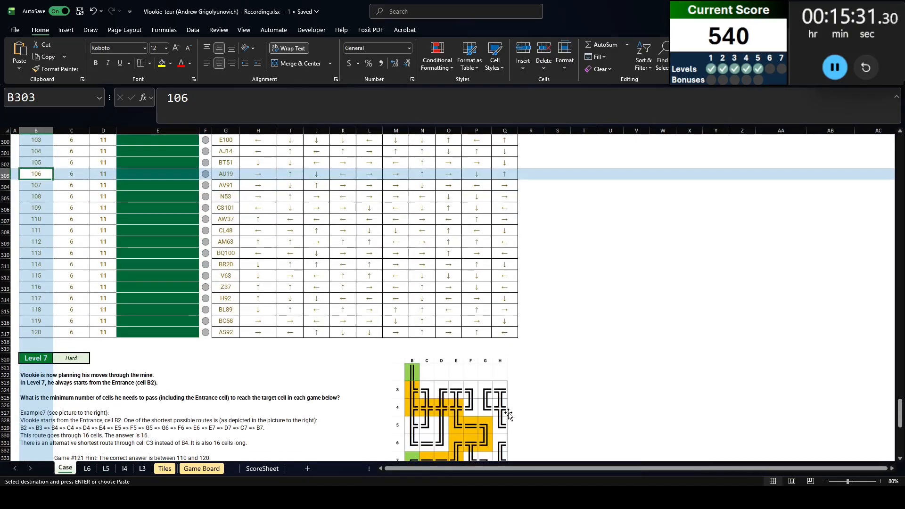
pyautogui.hotkey('ctrl', 'pagedown')
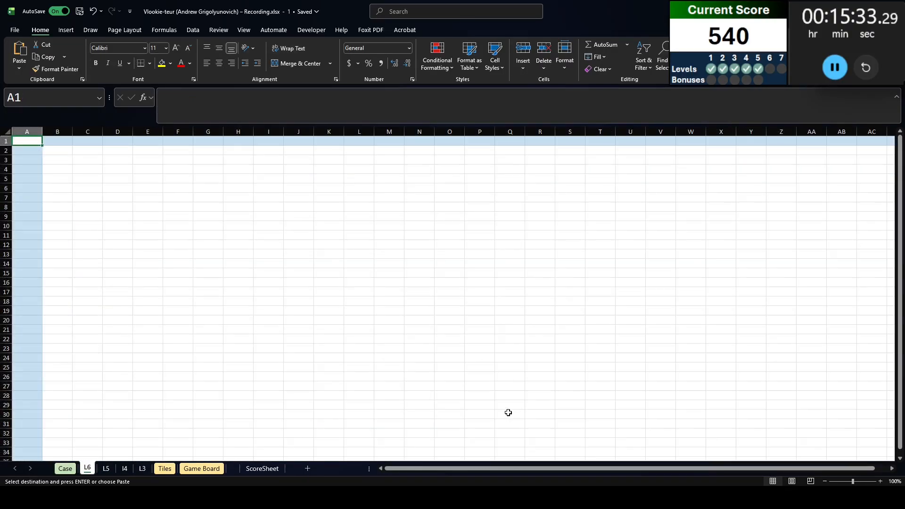
pyautogui.press('Right')
pyautogui.hotkey('ctrl', 'v')
# In G33 on L6, enter =XLOOKUP(B33,Case!B:B,Case!G:Q) to pull in the game's start cell and ten moves
pyautogui.scroll(-2, 283, 424)
pyautogui.click(208, 395)
pyautogui.write('=XLOOKUP(')
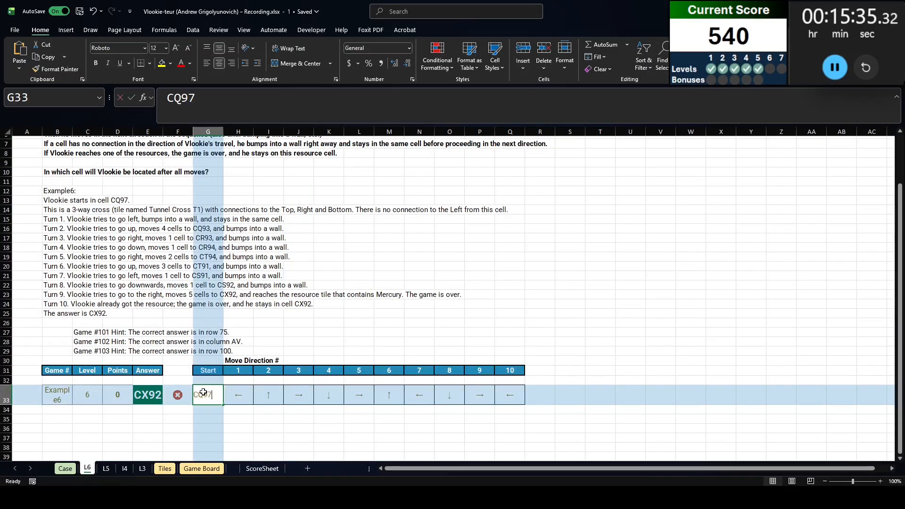
pyautogui.press('Left')
pyautogui.press('Left')
pyautogui.press('Left')
pyautogui.press('Left')
pyautogui.press('Left')
pyautogui.write(',case!B:B,case')
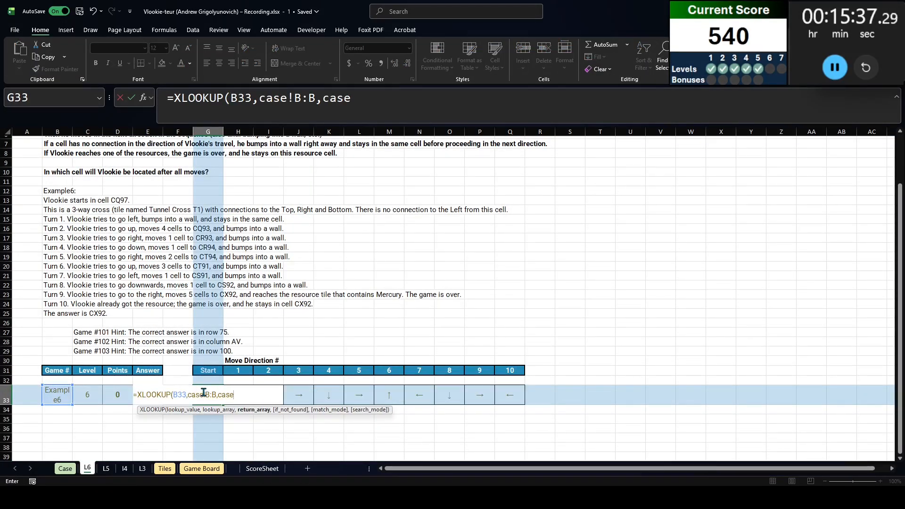
pyautogui.write('!G:Q)')
pyautogui.hotkey('ctrl', 'Return')
pyautogui.press('Right')
pyautogui.hotkey('ctrl', 'shift', 'Right')
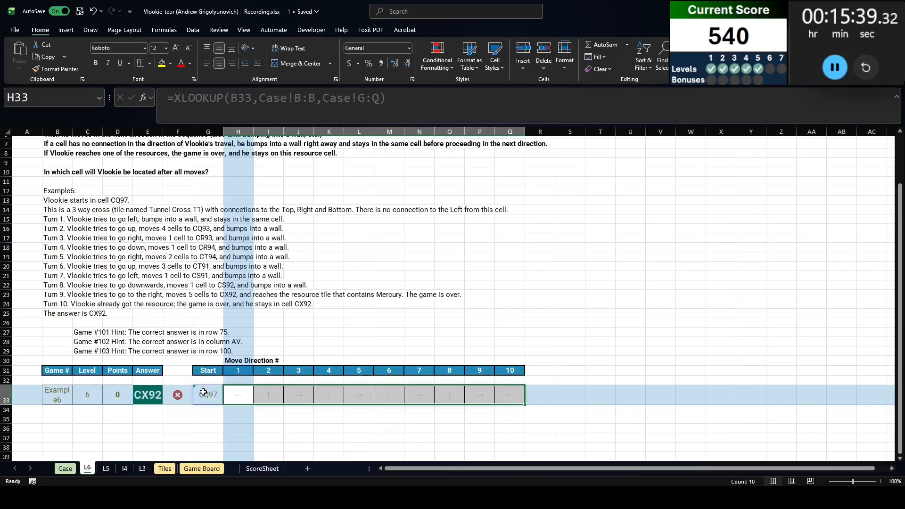
# Add a Seq header in B35 and generate the step numbers below it with =SEQUENCE(200)
pyautogui.click(65, 419)
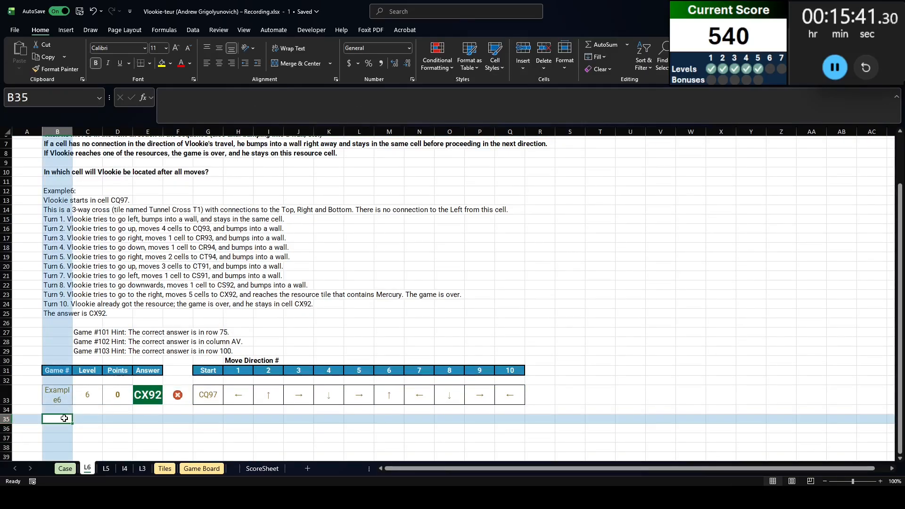
pyautogui.write('Seq')
pyautogui.press('Return')
pyautogui.write('=se')
pyautogui.press('Tab')
pyautogui.write('20')
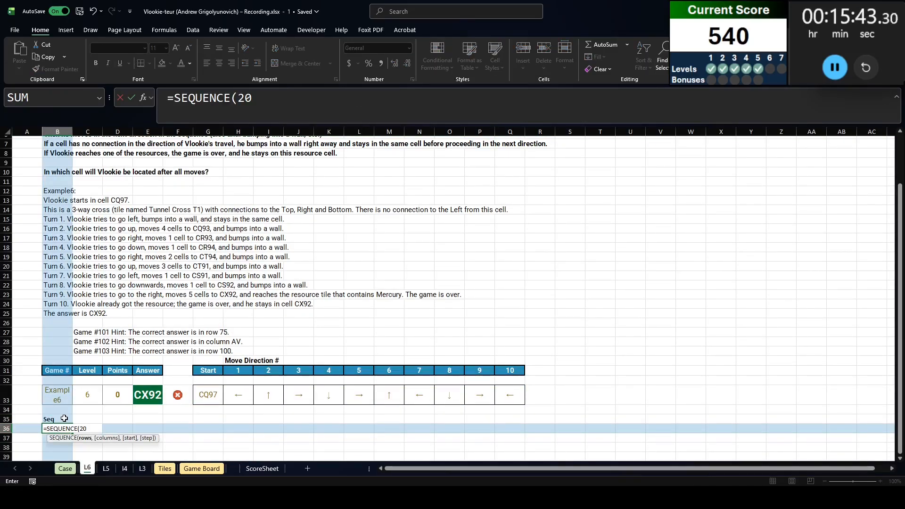
pyautogui.press('Return')
pyautogui.write('\\')
pyautogui.press('Escape')
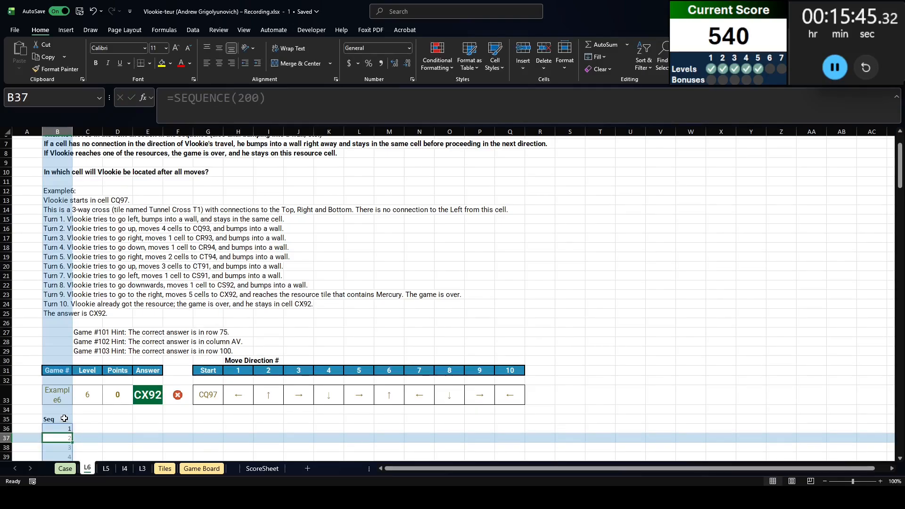
# Add a Cell header in C35 and link C36 to the start cell with =$G$33
pyautogui.press('Up')
pyautogui.press('Up')
pyautogui.press('Right')
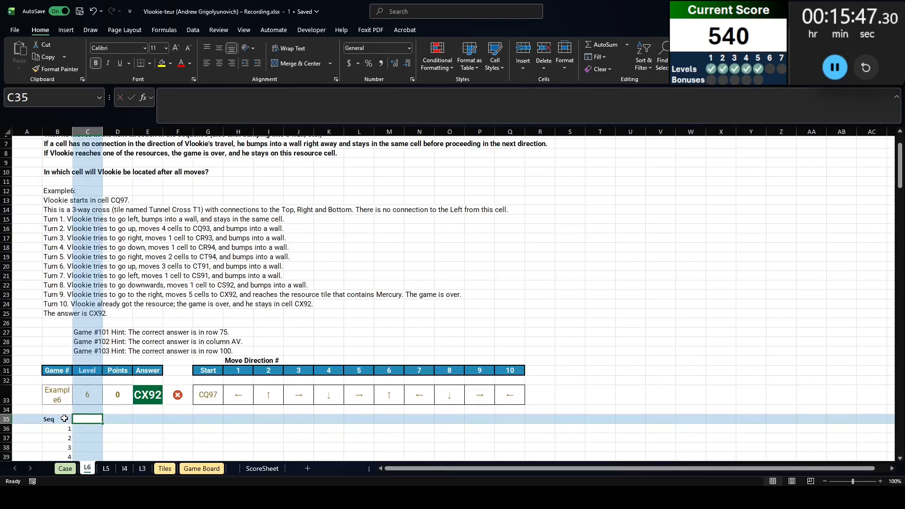
pyautogui.write('Cell')
pyautogui.press('Return')
pyautogui.write('=')
pyautogui.click(208, 395)
pyautogui.press('F4')
pyautogui.write('.')
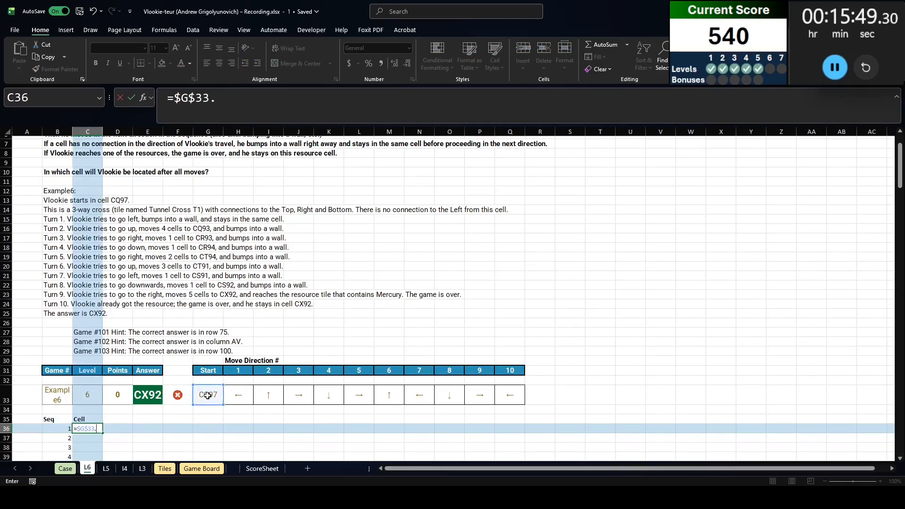
pyautogui.press('BackSpace')
pyautogui.press('Return')
# Add Row and Col headers in D35:E35 and look up C36 in Game Board column DB, returning columns CZ:DA
pyautogui.press('Up')
pyautogui.press('Up')
pyautogui.press('Right')
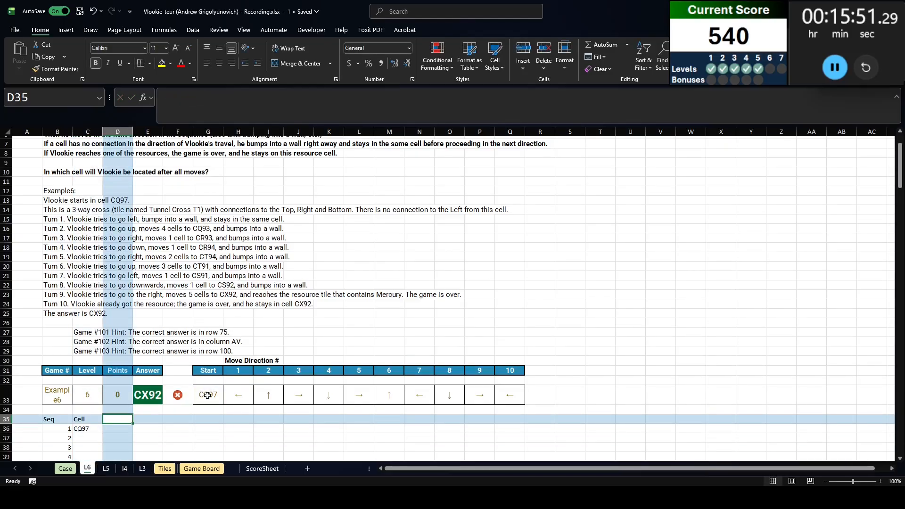
pyautogui.write('Row')
pyautogui.press('Tab')
pyautogui.write('Col')
pyautogui.press('Return')
pyautogui.write('=XLOOKUP(')
pyautogui.press('Left')
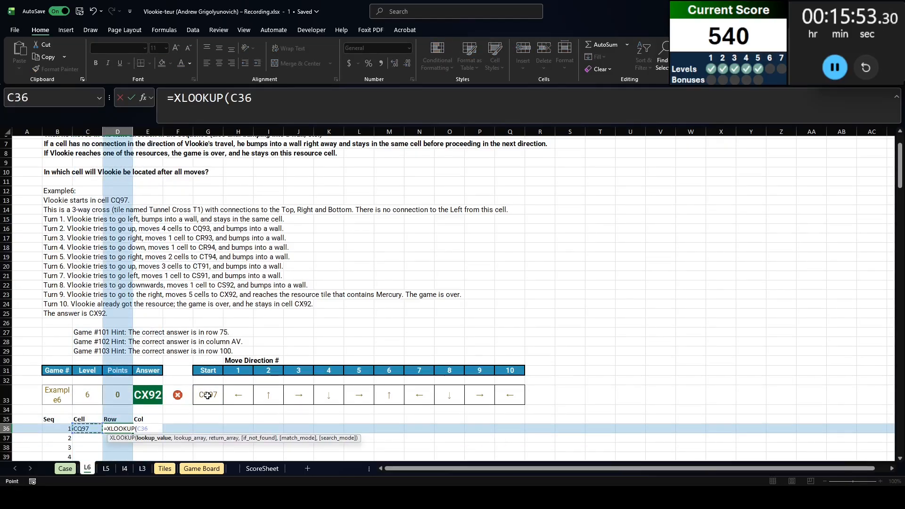
pyautogui.write(',')
pyautogui.click(202, 469)
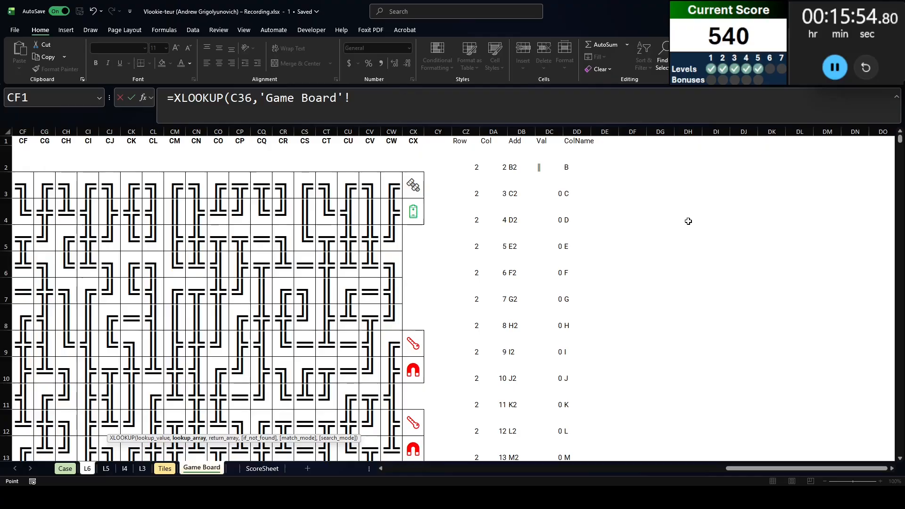
pyautogui.click(517, 132)
pyautogui.write(',')
pyautogui.click(467, 131)
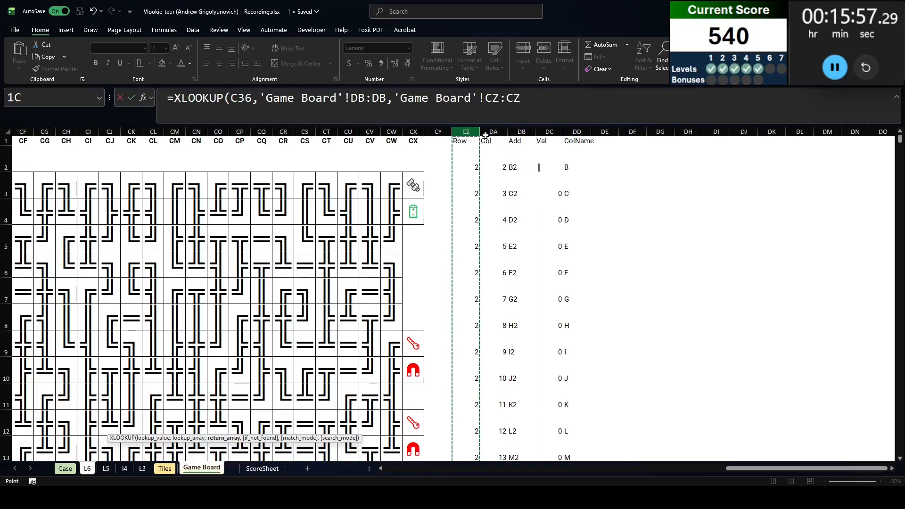
pyautogui.moveTo(486, 135); pyautogui.dragTo(491, 134)
pyautogui.press('Return')
# Add a Val header in F35 and look up C36 in Game Board column DB, returning the tile from column DC
pyautogui.click(172, 420)
pyautogui.write('V')
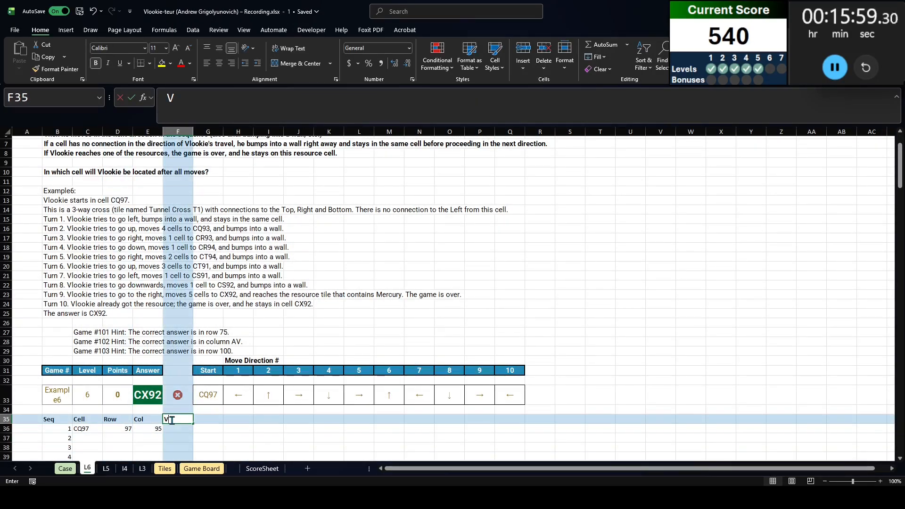
pyautogui.press('Return')
pyautogui.write('=xl')
pyautogui.press('Tab')
pyautogui.press('Left')
pyautogui.press('Left')
pyautogui.press('Left')
pyautogui.write(',')
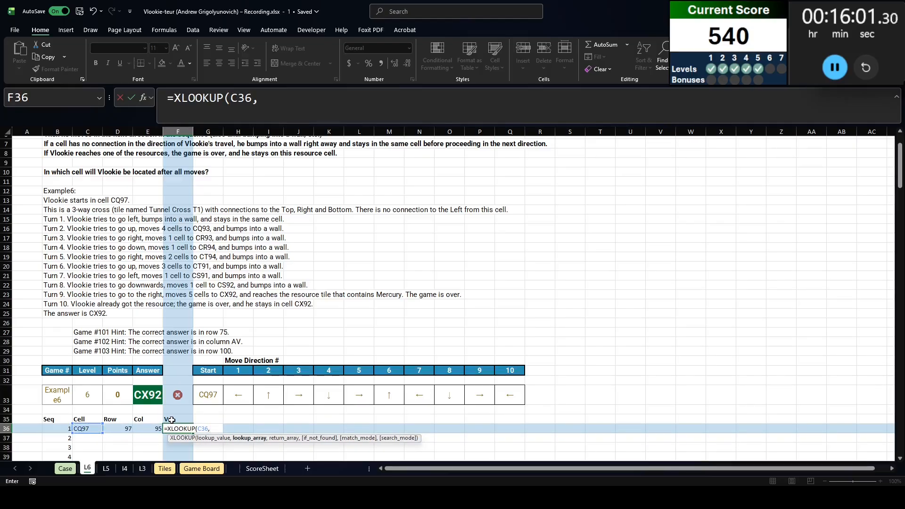
pyautogui.click(185, 469)
pyautogui.click(520, 132)
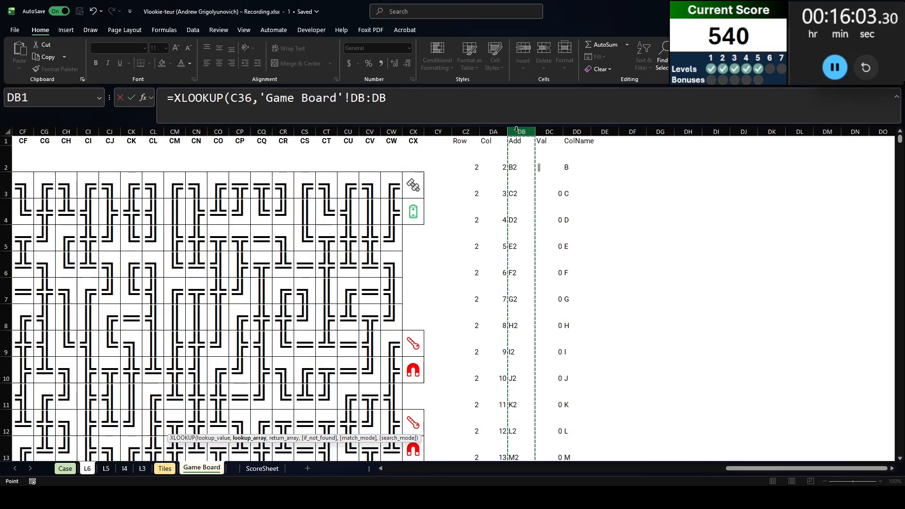
pyautogui.write(',')
pyautogui.click(549, 131)
pyautogui.press('Return')
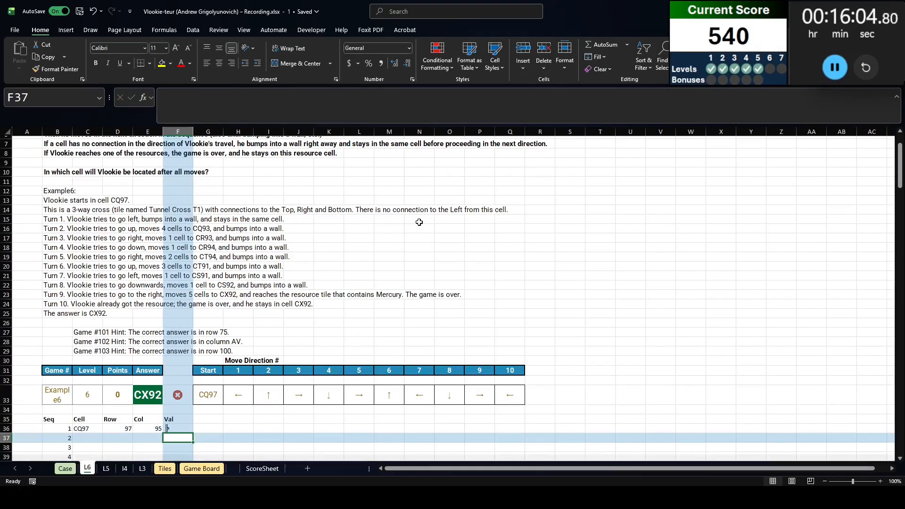
# Add a Code header in G35, beside the Val column
pyautogui.click(224, 418)
pyautogui.click(204, 418)
pyautogui.click(179, 428)
pyautogui.click(219, 412)
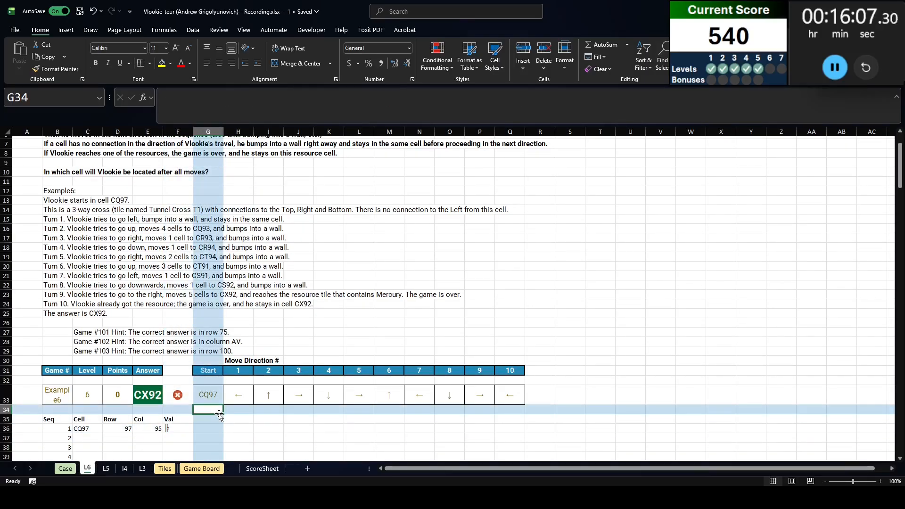
pyautogui.click(214, 421)
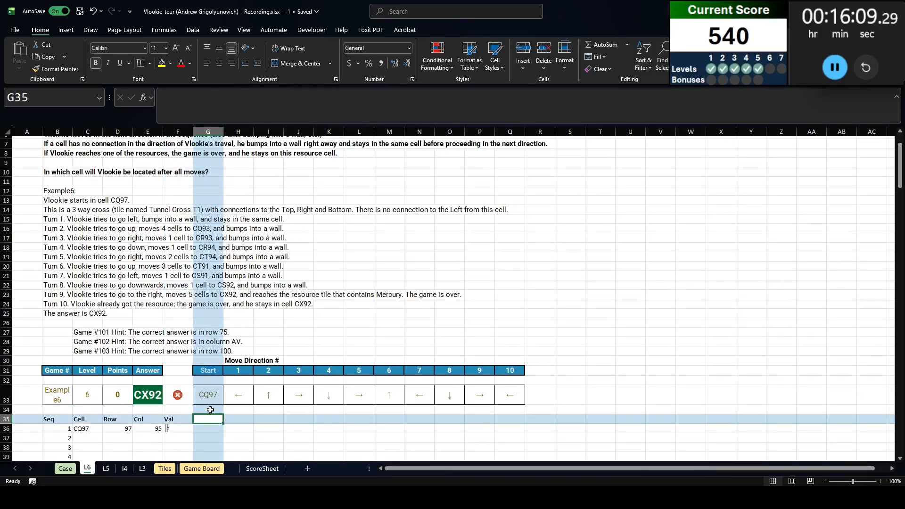
pyautogui.write('Code')
pyautogui.press('Return')
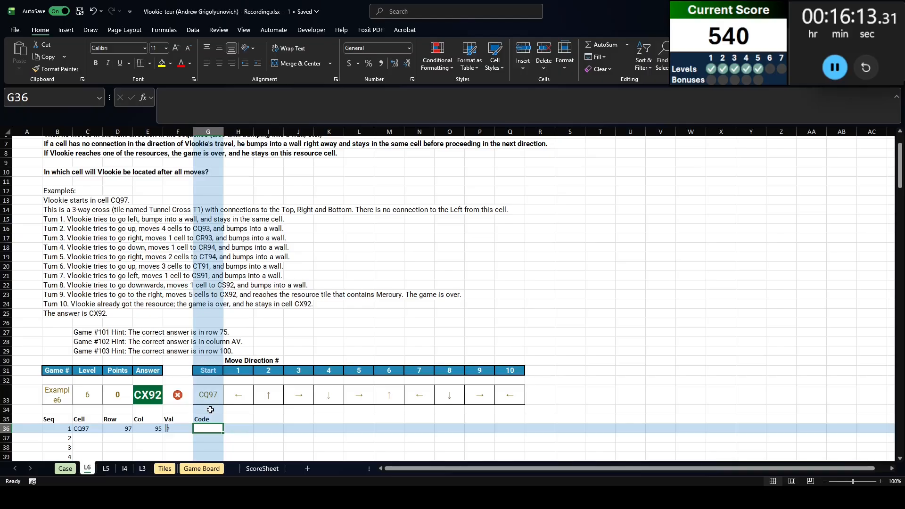
# In G36, enter =XLOOKUP(F36,tunnel[tile],tunnel[code],"0000") to return the tile's connection code
pyautogui.write('=XLOOKUP(')
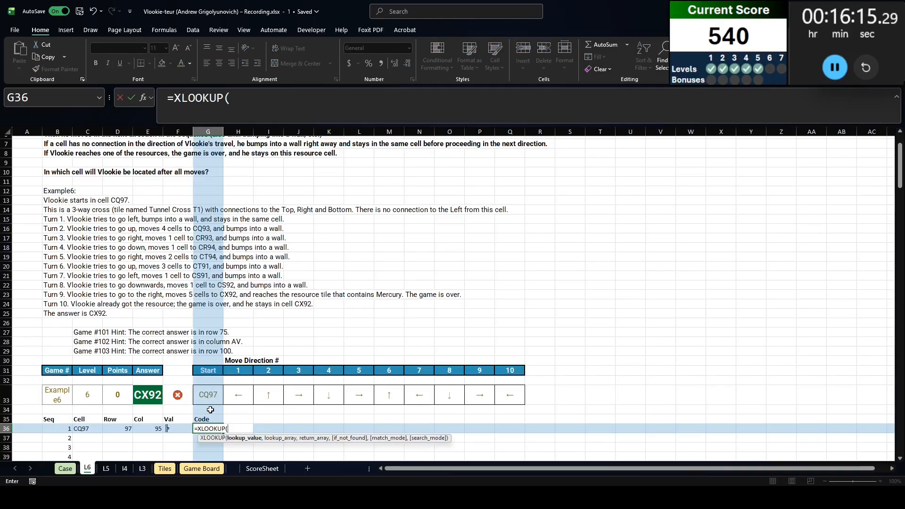
pyautogui.press('Left')
pyautogui.write(',tunnel[t')
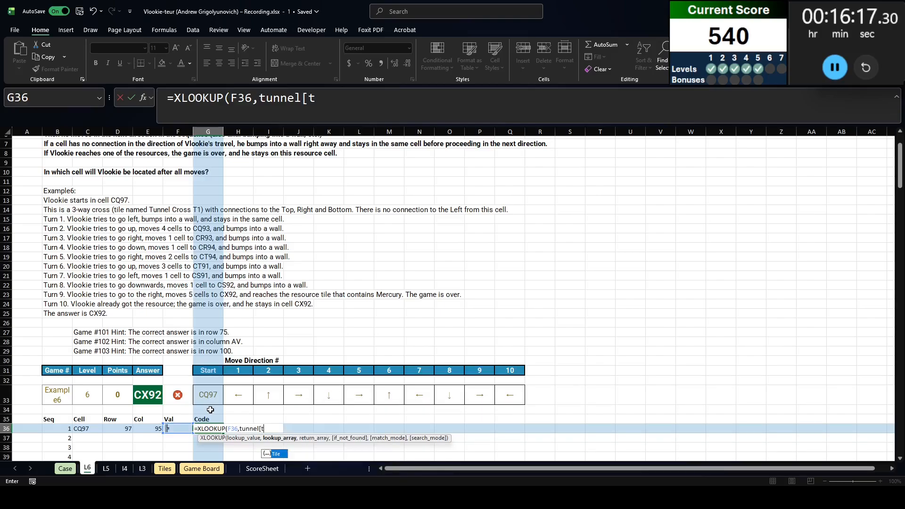
pyautogui.write('ile],tunenl[')
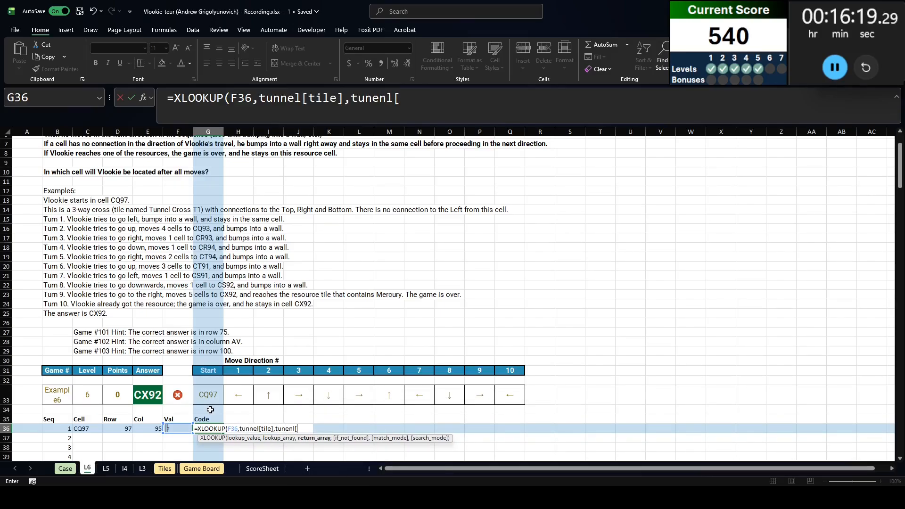
pyautogui.press('BackSpace')
pyautogui.press('BackSpace')
pyautogui.press('BackSpace')
pyautogui.press('BackSpace')
pyautogui.write('nel[code],')
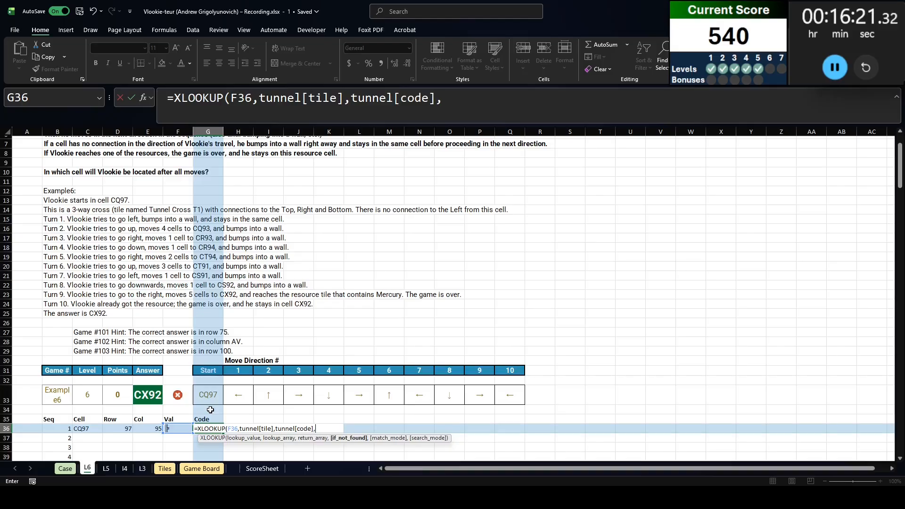
pyautogui.write('"0000')
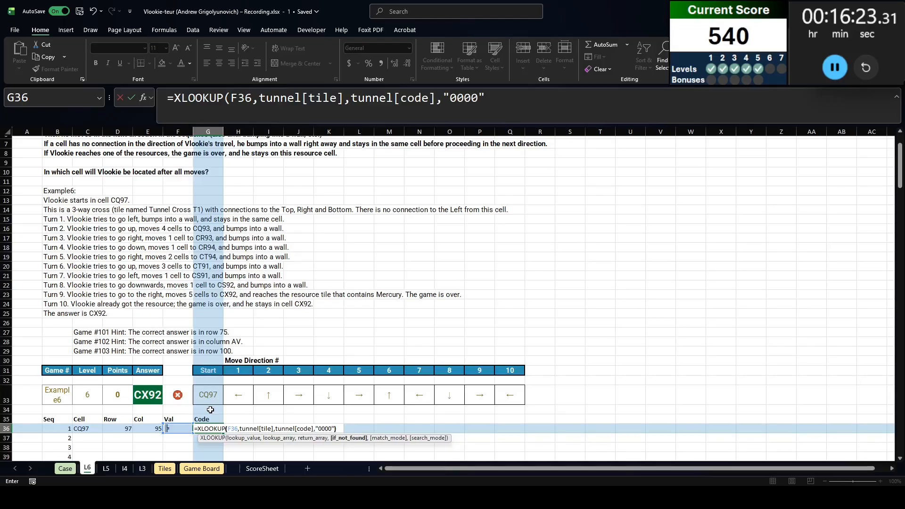
pyautogui.write(')')
pyautogui.press('Return')
# Number the four connection columns from H35 across with =SEQUENCE(,4)
pyautogui.press('Up')
pyautogui.press('Up')
pyautogui.press('Right')
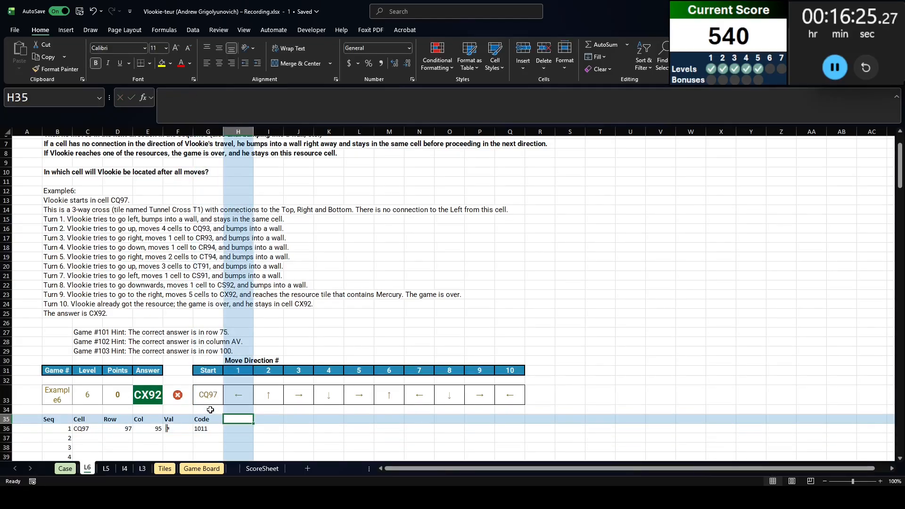
pyautogui.write('=se')
pyautogui.press('Tab')
pyautogui.write(',4')
pyautogui.press('Return')
# In H36, split the code into single digits with =MID(G36,$H$35#,1)
pyautogui.write('=s')
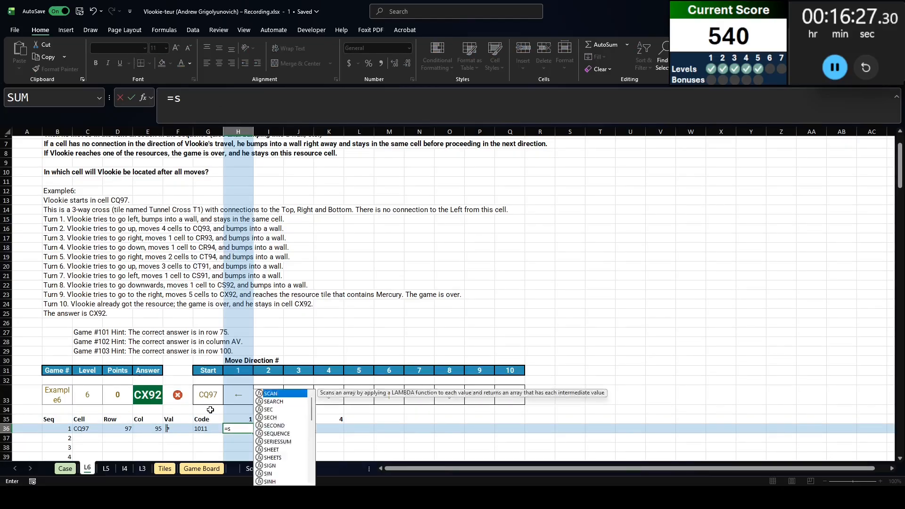
pyautogui.press('BackSpace')
pyautogui.write('mid(')
pyautogui.press('Left')
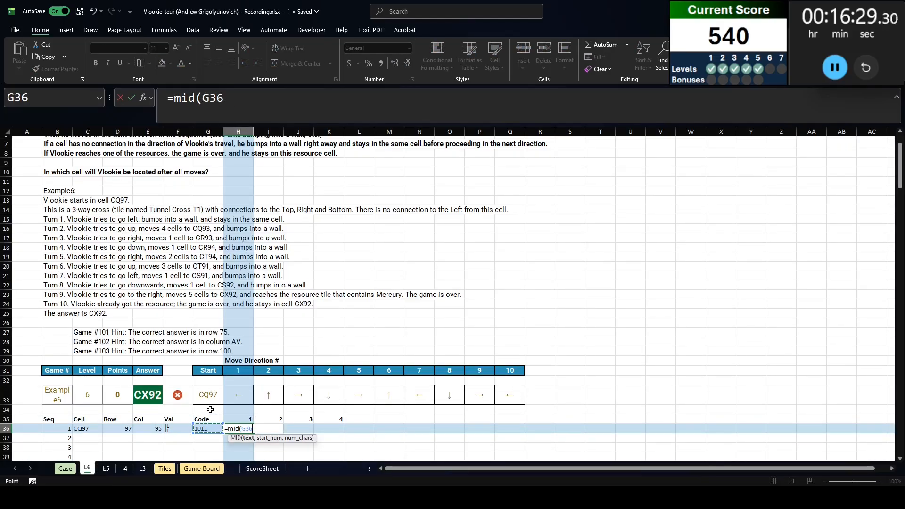
pyautogui.write(',')
pyautogui.press('Up')
pyautogui.write(',1')
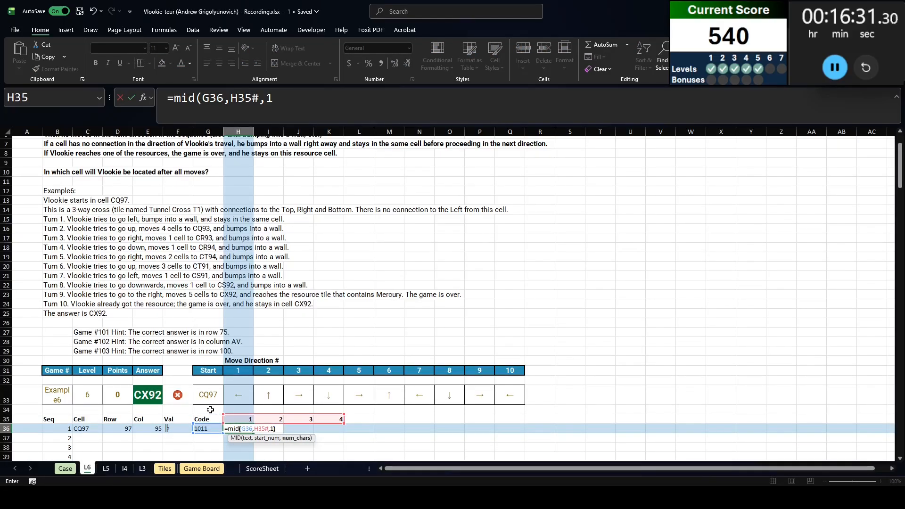
pyautogui.write(')')
pyautogui.click(243, 100)
pyautogui.press('F4')
pyautogui.press('Return')
# Multiply the MID formula in H36 by 1 to convert the split digits to numbers
pyautogui.scroll(-2, 323, 257)
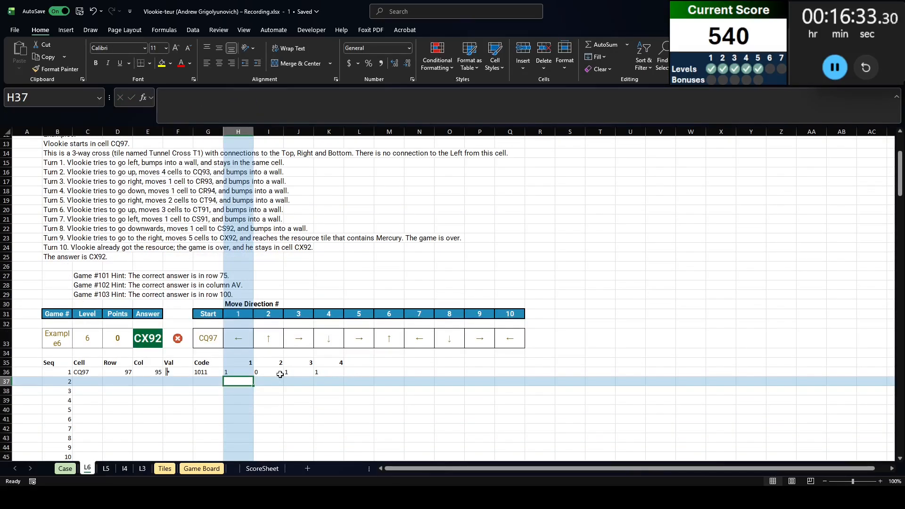
pyautogui.click(238, 373)
pyautogui.click(350, 107)
pyautogui.write('*1')
pyautogui.press('Return')
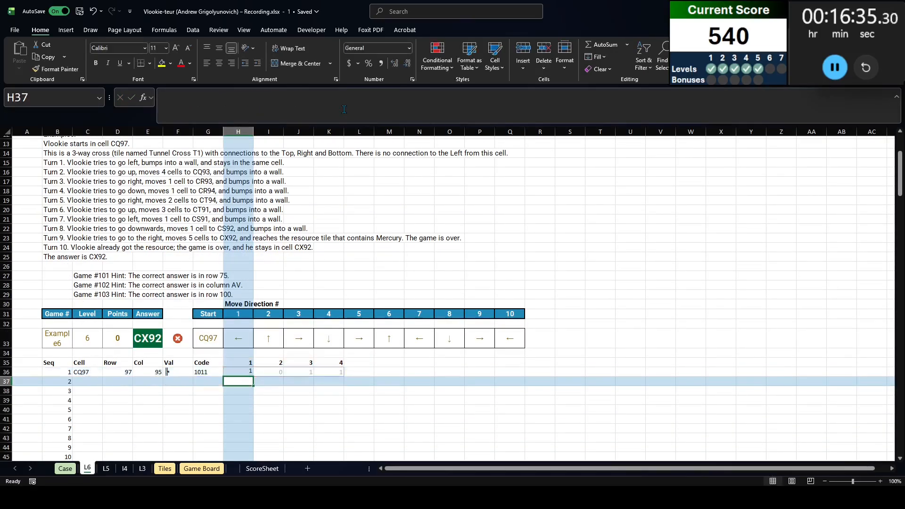
# Copy the arrow offset table K15:M19 from the l4 sheet to L24 on the L6 sheet
pyautogui.click(123, 469)
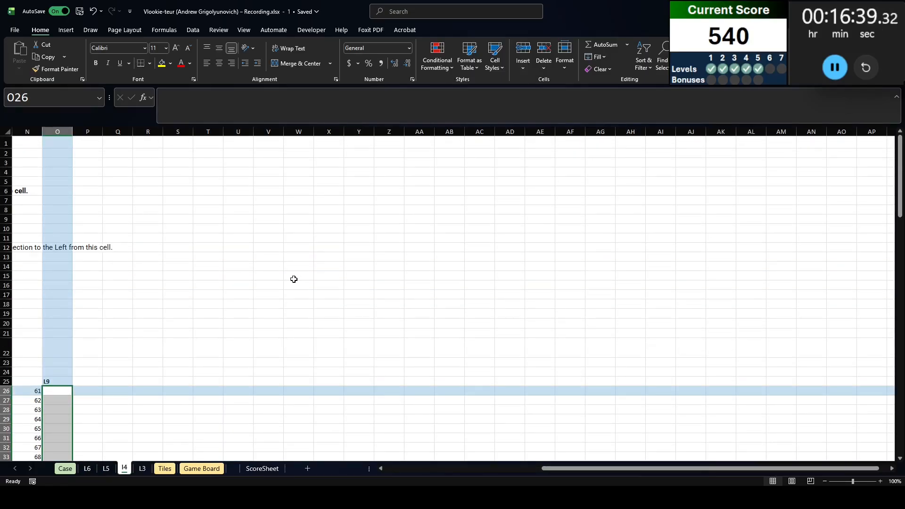
pyautogui.press('Home')
pyautogui.moveTo(325, 277); pyautogui.dragTo(398, 314)
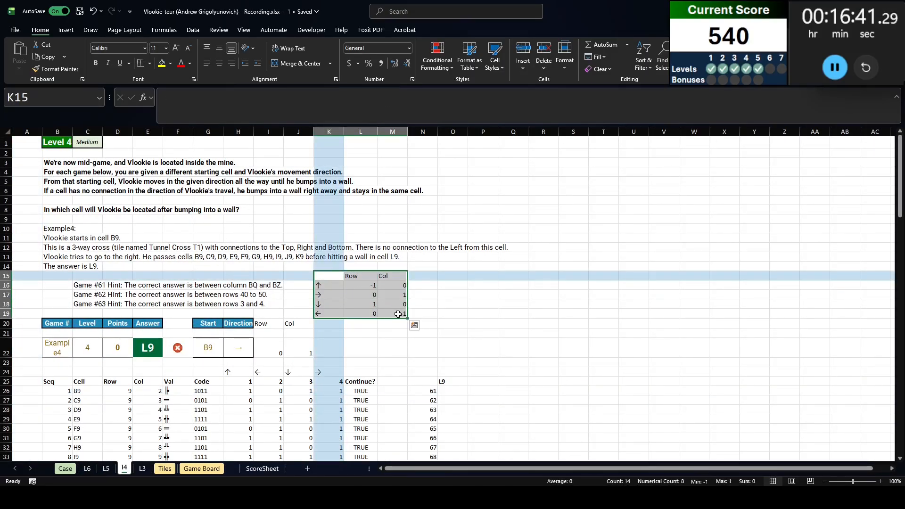
pyautogui.hotkey('ctrl', 'c')
pyautogui.hotkey('ctrl', 'pageup')
pyautogui.hotkey('ctrl', 'pageup')
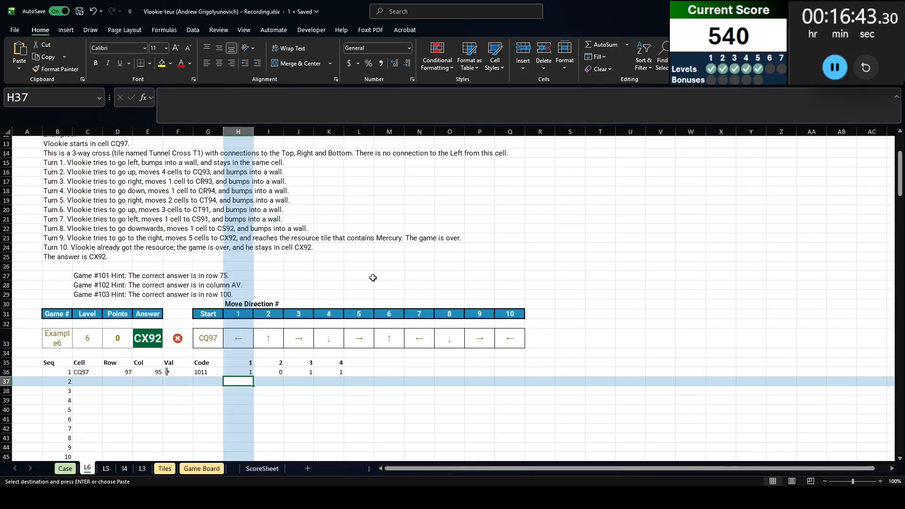
pyautogui.click(355, 252)
pyautogui.hotkey('ctrl', 'v')
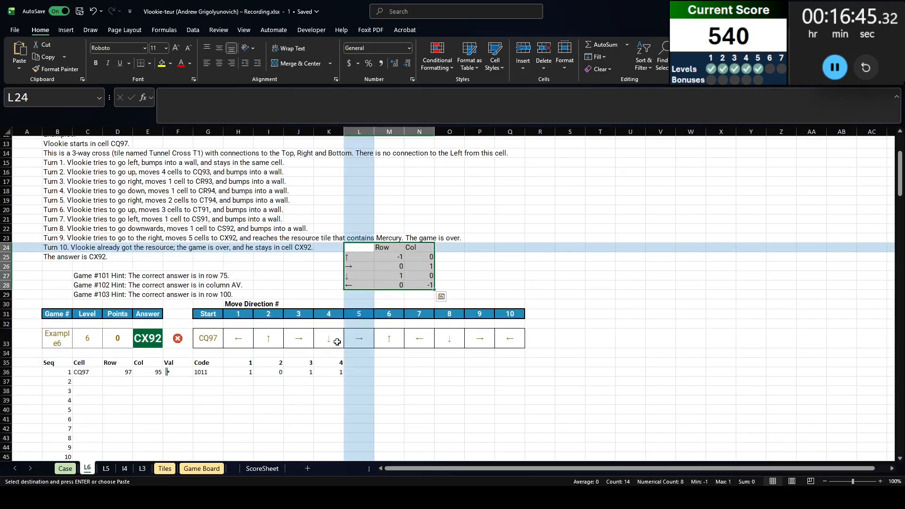
# Insert a blank row at row 35, above the Seq header row
pyautogui.click(326, 363)
pyautogui.press('Escape')
pyautogui.hotkey('shift', 'space')
pyautogui.hotkey('ctrl', 'shift', '+')
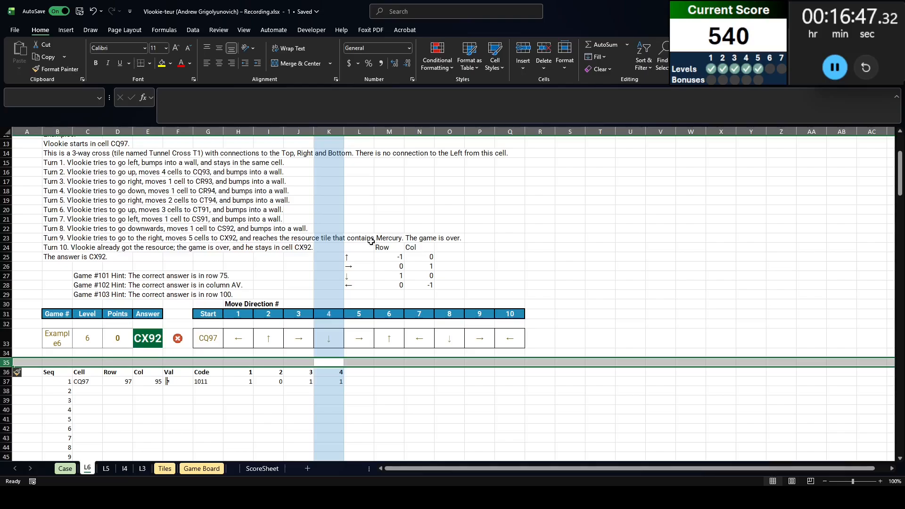
# Copy the up and left arrows from the offset table into H35 and I35, above connection columns 1 and 2
pyautogui.click(361, 257)
pyautogui.hotkey('ctrl', 'c')
pyautogui.click(230, 364)
pyautogui.hotkey('ctrl', 'shift', 'v')
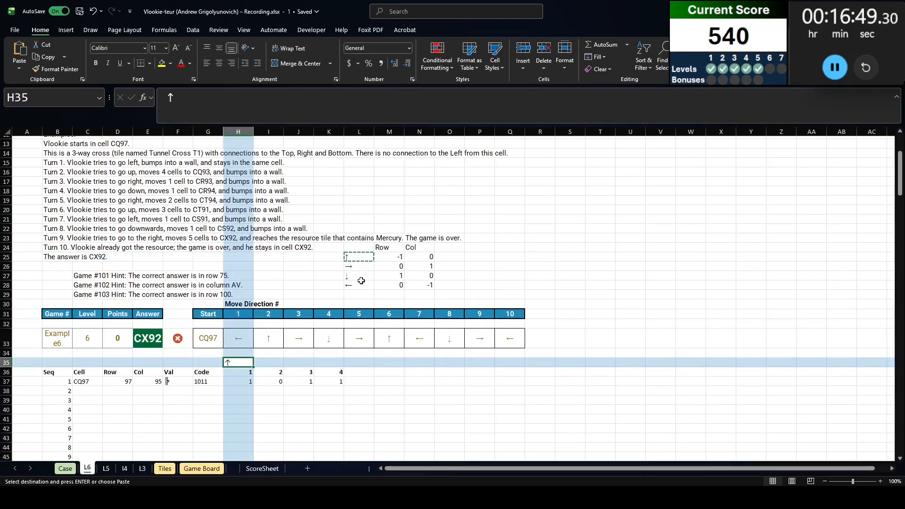
pyautogui.click(362, 285)
pyautogui.hotkey('ctrl', 'c')
pyautogui.click(264, 361)
# Copy the down and right arrows from the offset table into J35 and K35, above connection columns 3 and 4
pyautogui.click(352, 276)
pyautogui.hotkey('ctrl', 'c')
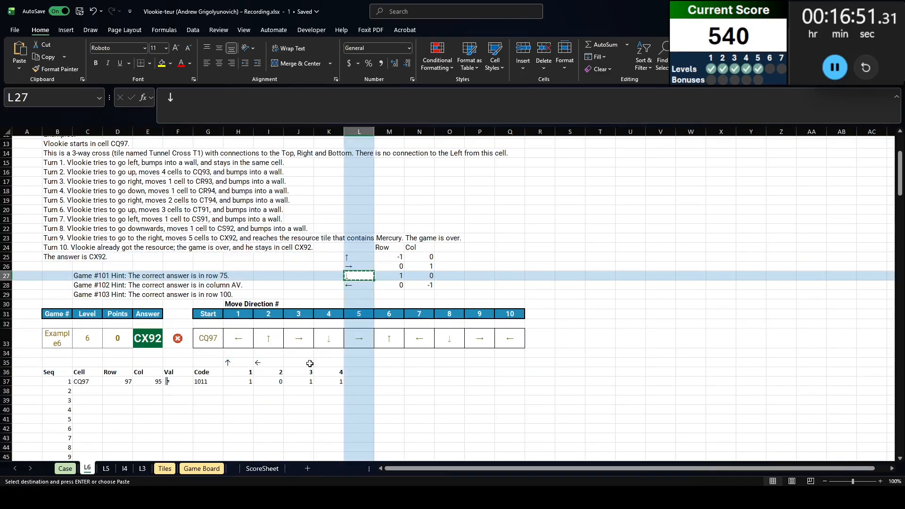
pyautogui.click(288, 363)
pyautogui.hotkey('ctrl', 'shift', 'v')
pyautogui.click(353, 266)
pyautogui.hotkey('ctrl', 'c')
pyautogui.click(330, 363)
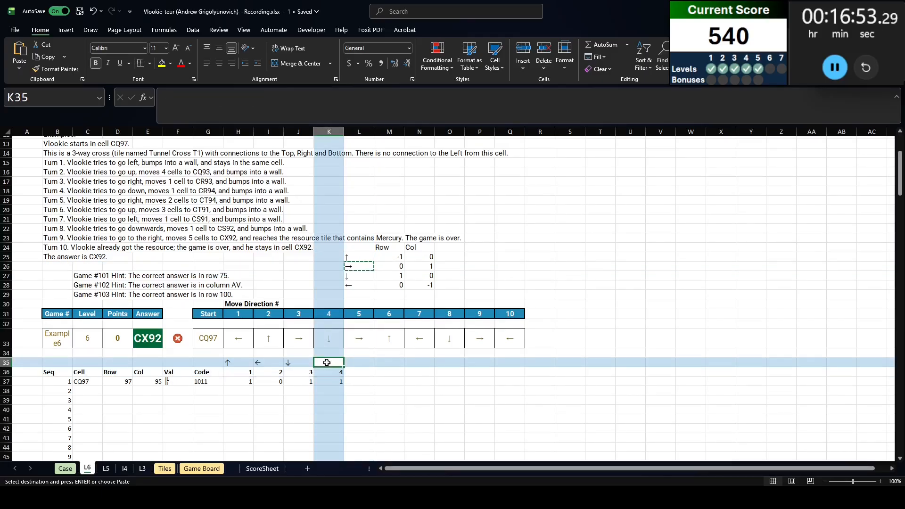
pyautogui.hotkey('ctrl', 'shift', 'v')
pyautogui.click(419, 372)
pyautogui.scroll(-1, 457, 410)
pyautogui.scroll(5, 457, 409)
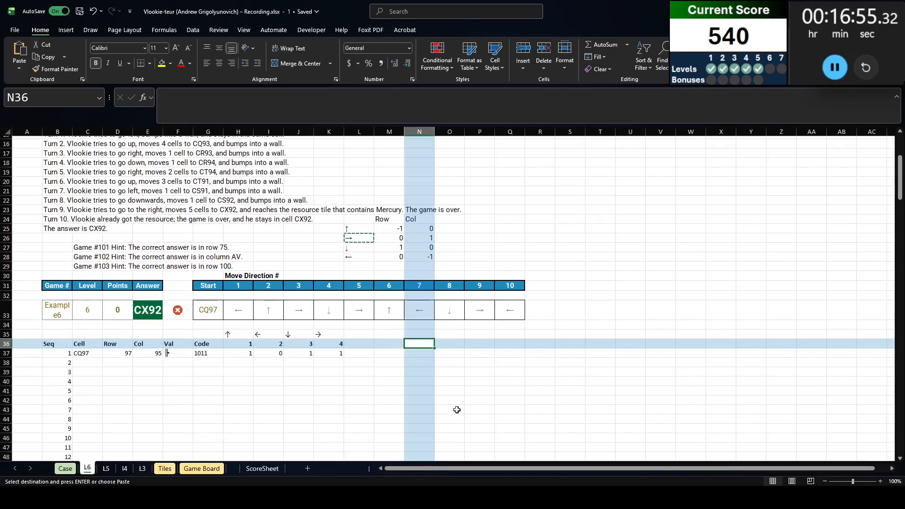
pyautogui.scroll(-4, 457, 402)
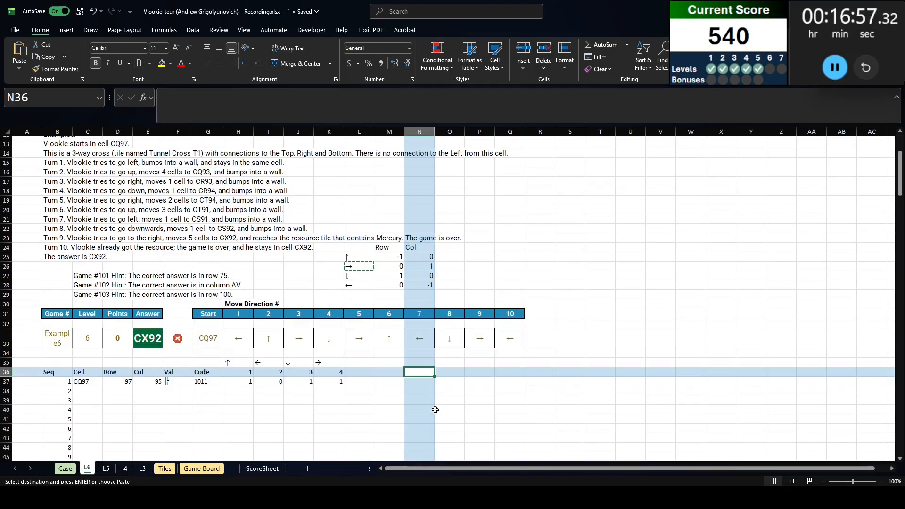
pyautogui.scroll(4, 293, 414)
pyautogui.scroll(-4, 285, 409)
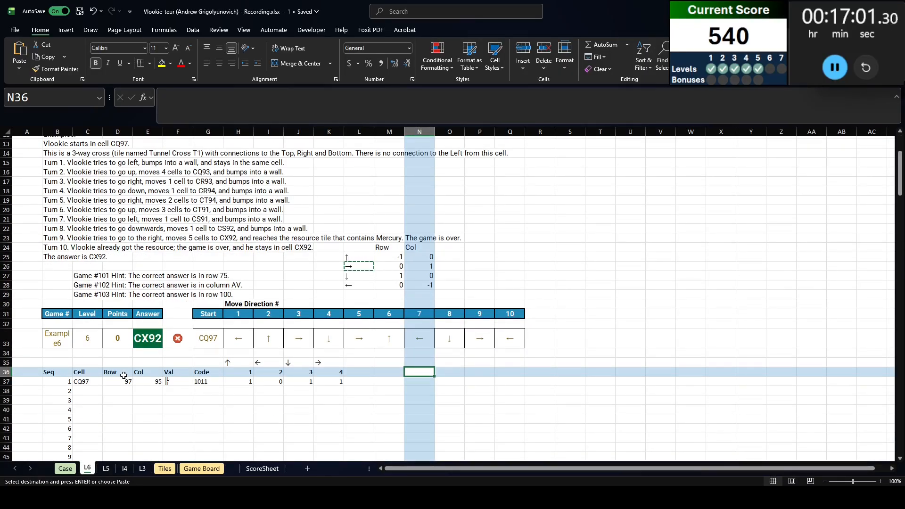
# Insert blank cells at D35:E38, shifting the existing Row and Col cells and everything beyond them to the right
pyautogui.moveTo(124, 364); pyautogui.dragTo(149, 390)
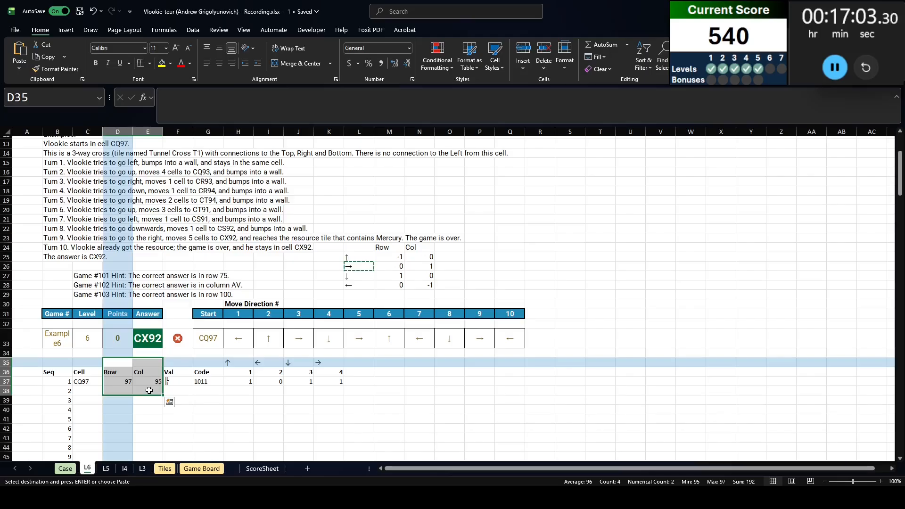
pyautogui.press('Escape')
pyautogui.hotkey('ctrl', 'shift', '+')
pyautogui.press('Return')
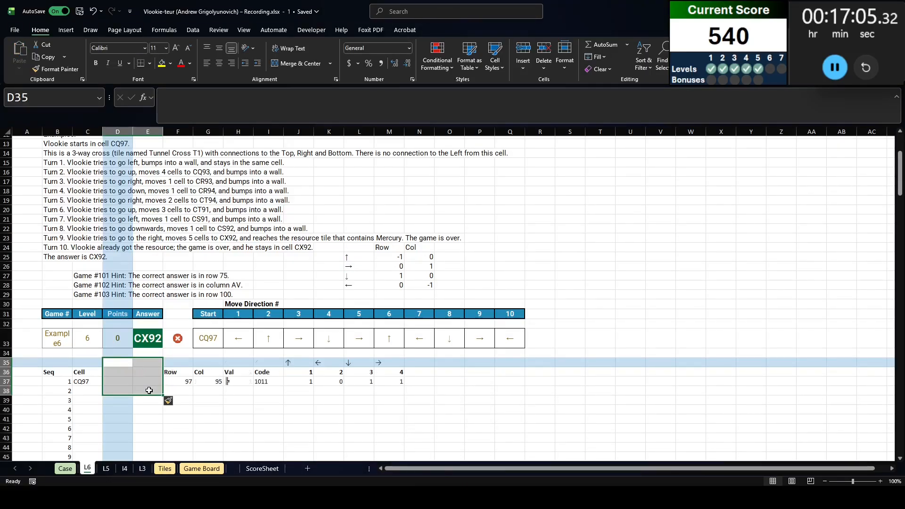
# Enter the header Move in D36 and the starting move number 1 in D37
pyautogui.press('Down')
pyautogui.write('Move')
pyautogui.press('Return')
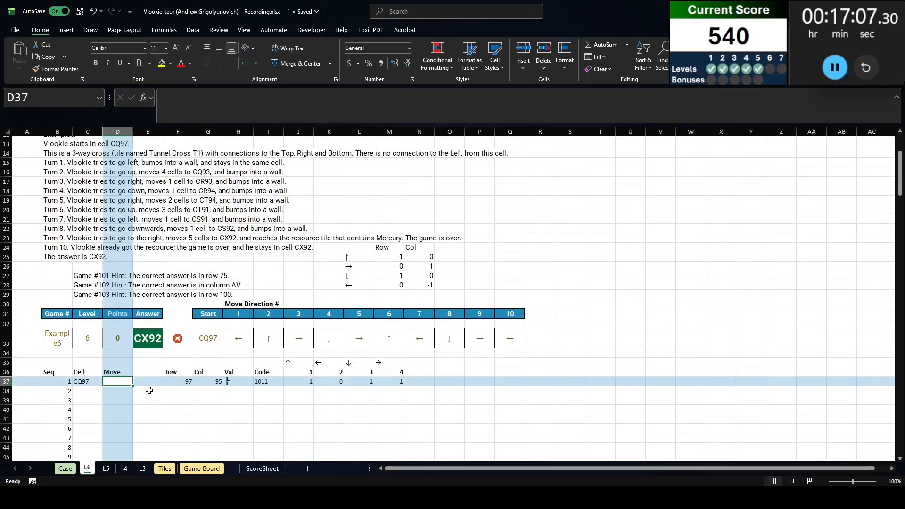
pyautogui.write('1')
pyautogui.press('Tab')
# Head E36 Arrow and enter =INDEX($H$33:$Q$33,D37) in E37 to return the current move's direction
pyautogui.press('Up')
pyautogui.write('Arrow')
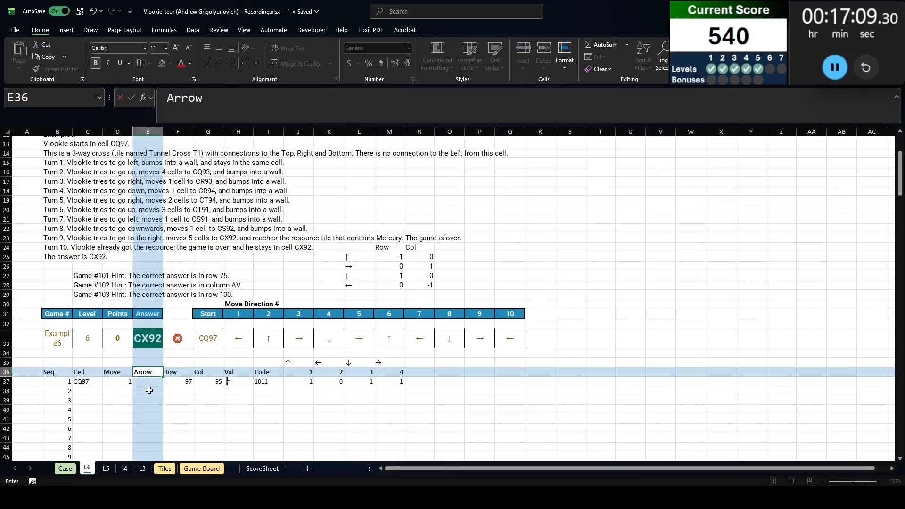
pyautogui.press('Return')
pyautogui.write('=index(')
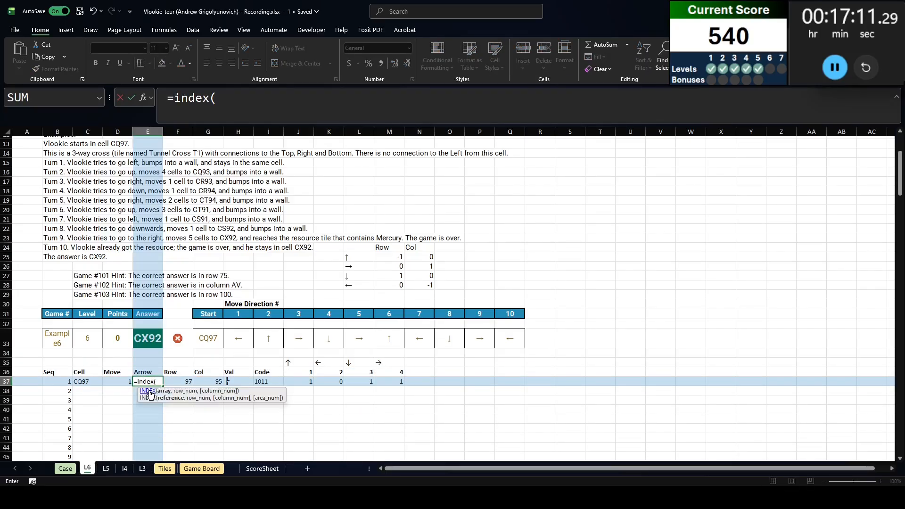
pyautogui.click(231, 336)
pyautogui.hotkey('ctrl', 'shift', 'Right')
pyautogui.press('F4')
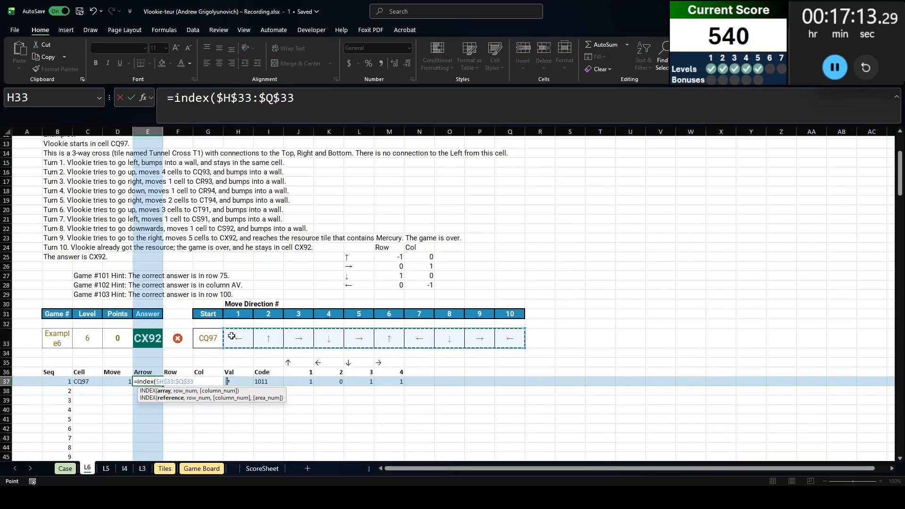
pyautogui.write(',')
pyautogui.press('Left')
pyautogui.press('Return')
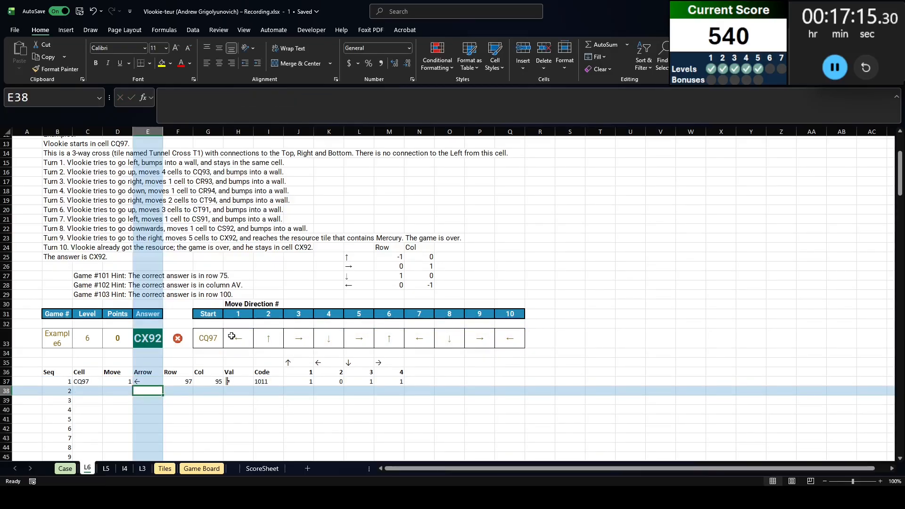
pyautogui.click(140, 381)
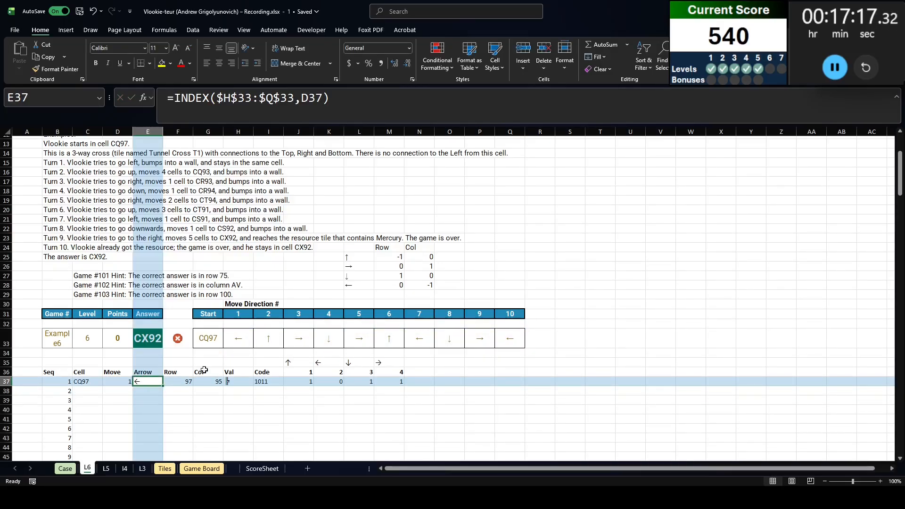
# Enter the header Cont? in N36, beside the four connection columns
pyautogui.click(420, 371)
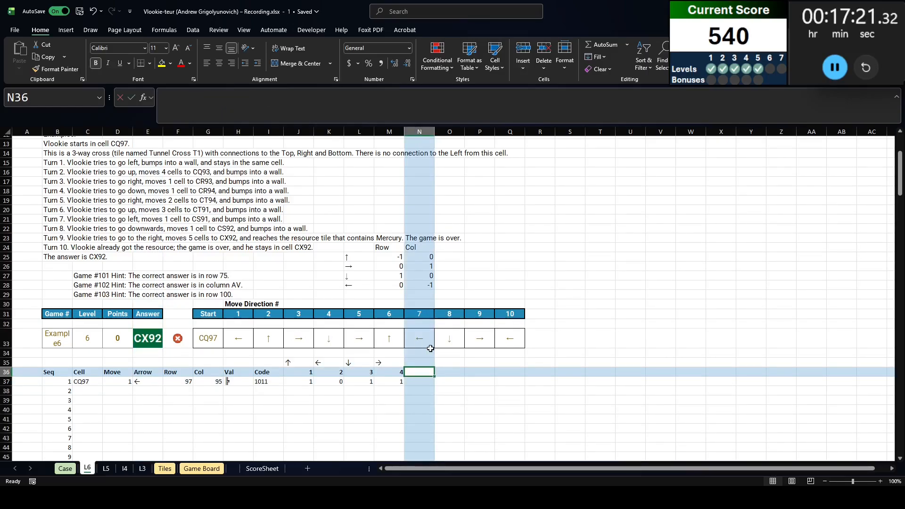
pyautogui.write('Cont?')
pyautogui.press('Return')
# In N37, enter =XLOOKUP(E37,$J$35:$M$35,J37#)=1 to test whether the tile connects in the arrow's direction
pyautogui.write('=xl')
pyautogui.press('Tab')
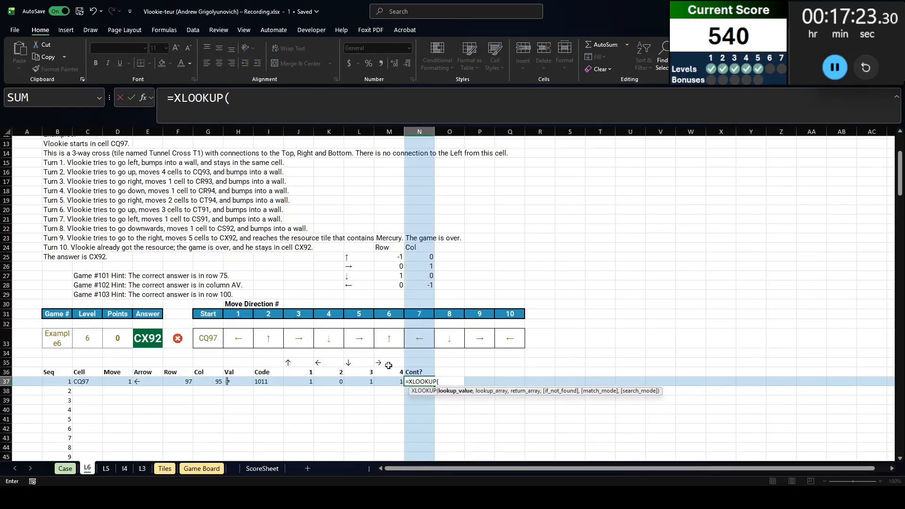
pyautogui.click(146, 382)
pyautogui.write(',')
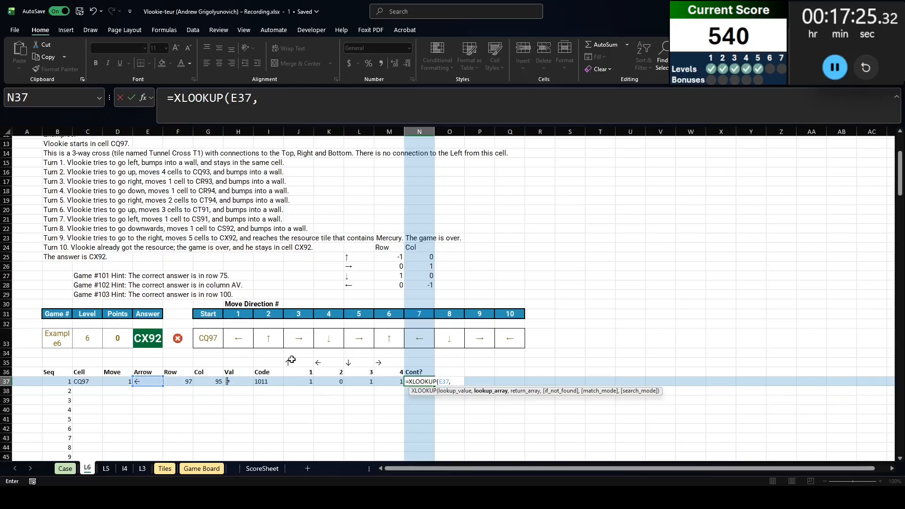
pyautogui.moveTo(289, 362); pyautogui.dragTo(391, 361)
pyautogui.press('F4')
pyautogui.write(',')
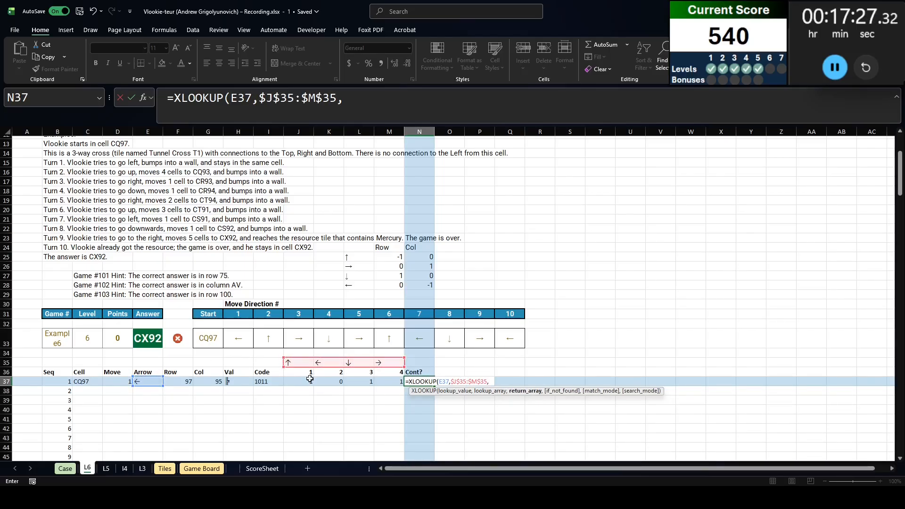
pyautogui.moveTo(289, 381); pyautogui.dragTo(399, 381)
pyautogui.write(')')
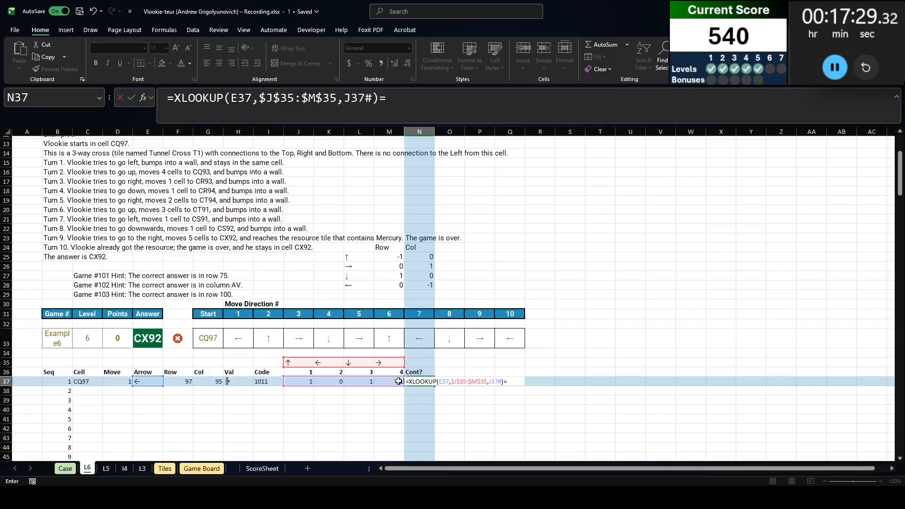
pyautogui.write('=1')
pyautogui.press('Return')
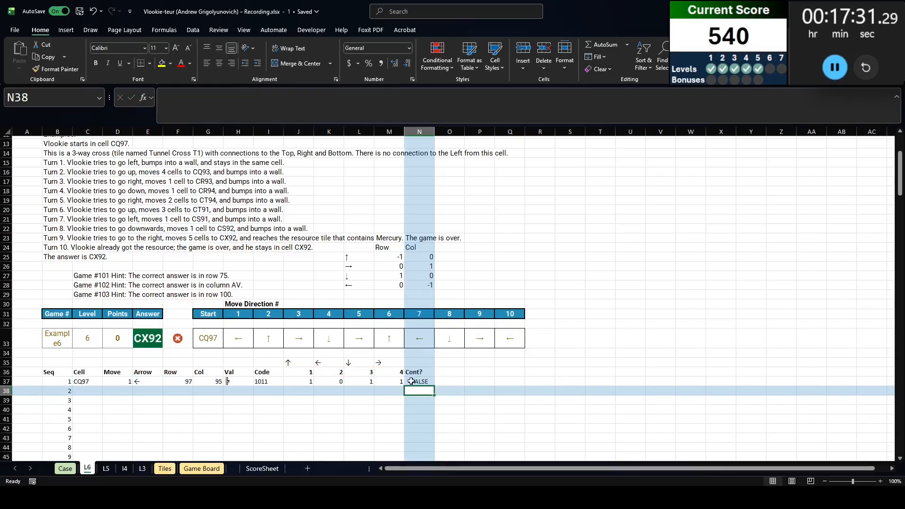
pyautogui.click(423, 381)
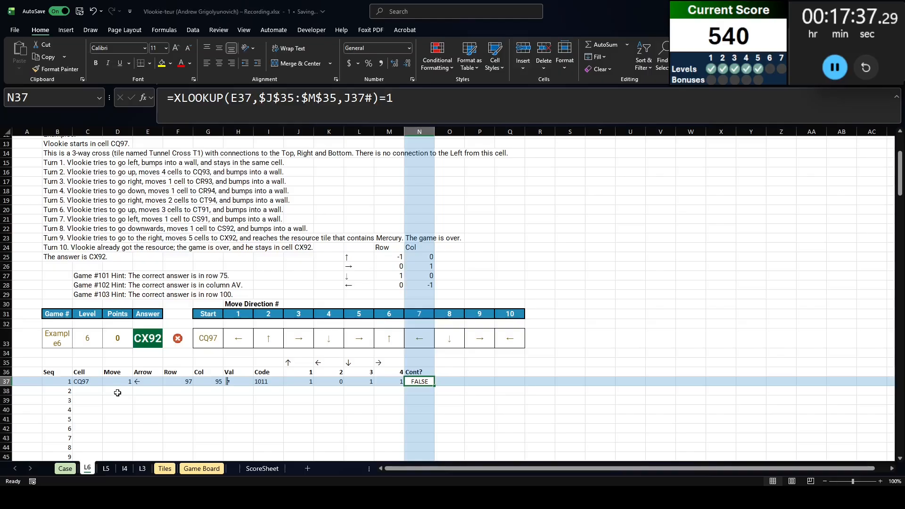
# Enter the headers ArrR in O36 and ArrC in P36 for the arrow's row and column offsets
pyautogui.doubleClick(455, 372)
pyautogui.write('ArrR')
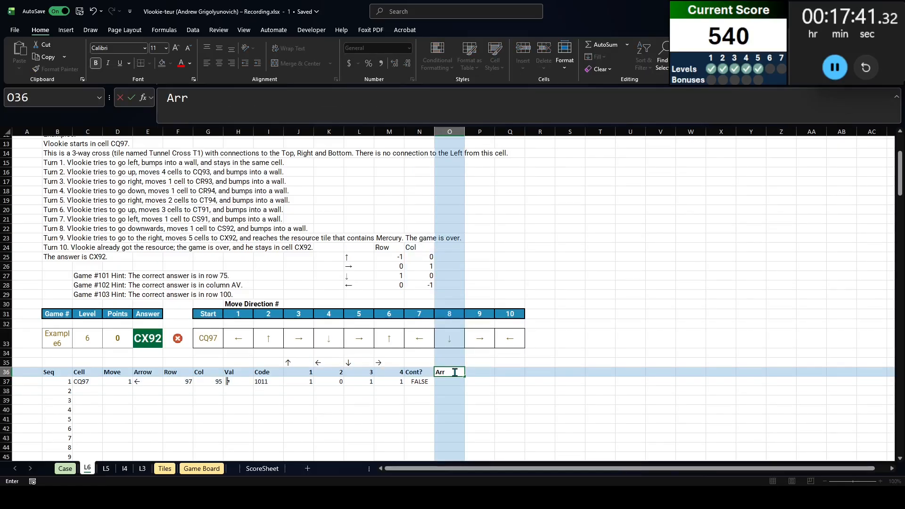
pyautogui.press('Tab')
pyautogui.write('ASr')
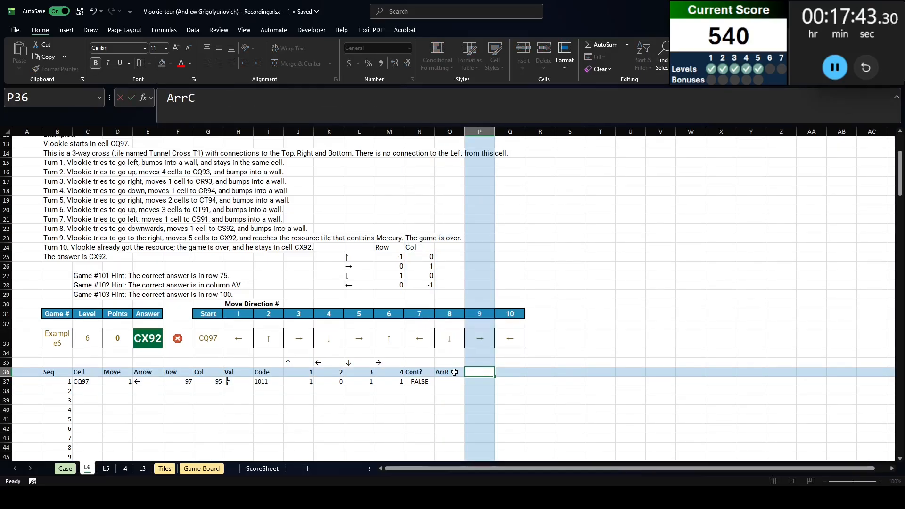
pyautogui.press('Return')
# In O37, use XLOOKUP to match E37 against $L$25:$L$28 and return both the row and column offsets from M25:N28
pyautogui.write('=xl')
pyautogui.press('Tab')
pyautogui.click(140, 381)
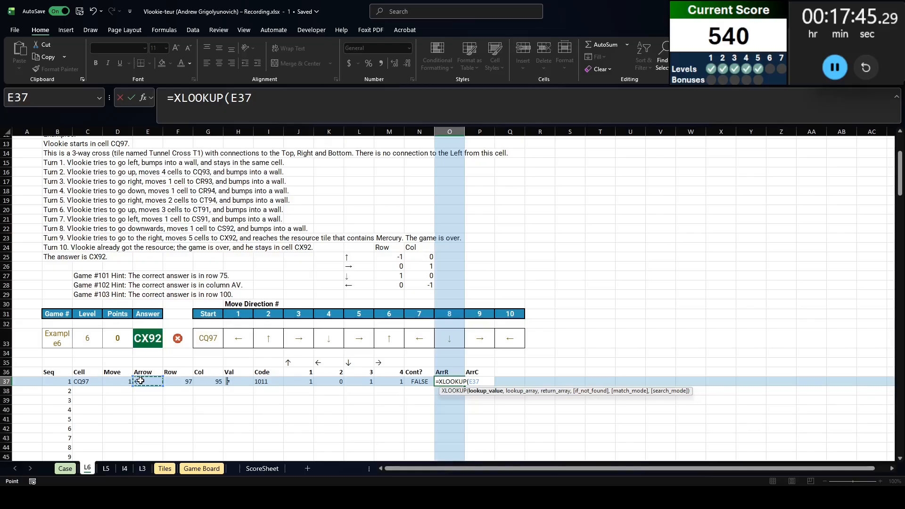
pyautogui.write(',')
pyautogui.click(360, 266)
pyautogui.moveTo(359, 257); pyautogui.dragTo(359, 285)
pyautogui.press('F4')
pyautogui.write(',')
pyautogui.click(390, 256)
pyautogui.moveTo(390, 256); pyautogui.dragTo(419, 285)
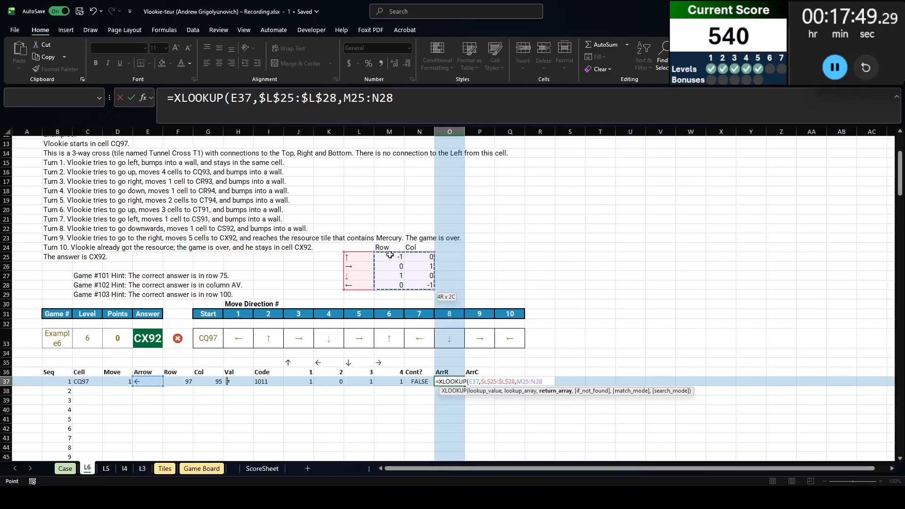
pyautogui.press('F3')
pyautogui.press('Escape')
pyautogui.press('F4')
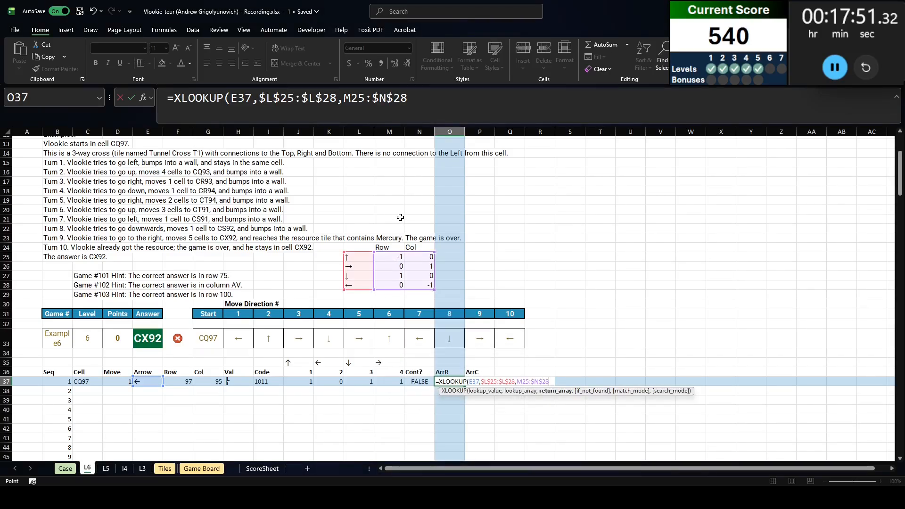
pyautogui.press('Return')
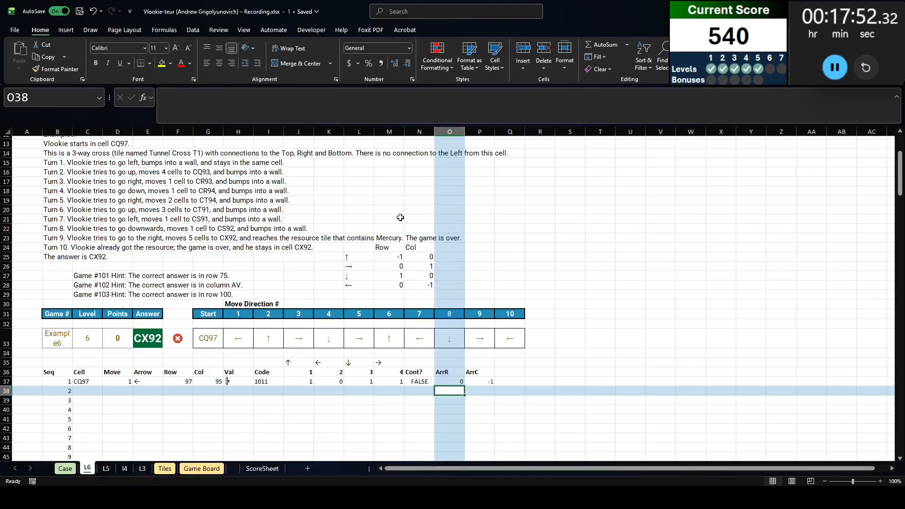
# In D38, enter =D37+(N37=FALSE) so the move number advances whenever the tile does not connect
pyautogui.click(115, 390)
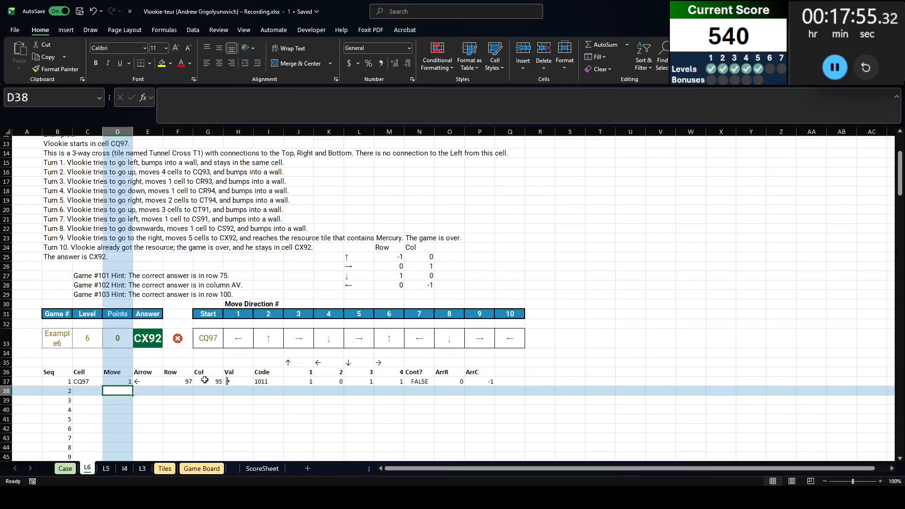
pyautogui.write('=')
pyautogui.press('Up')
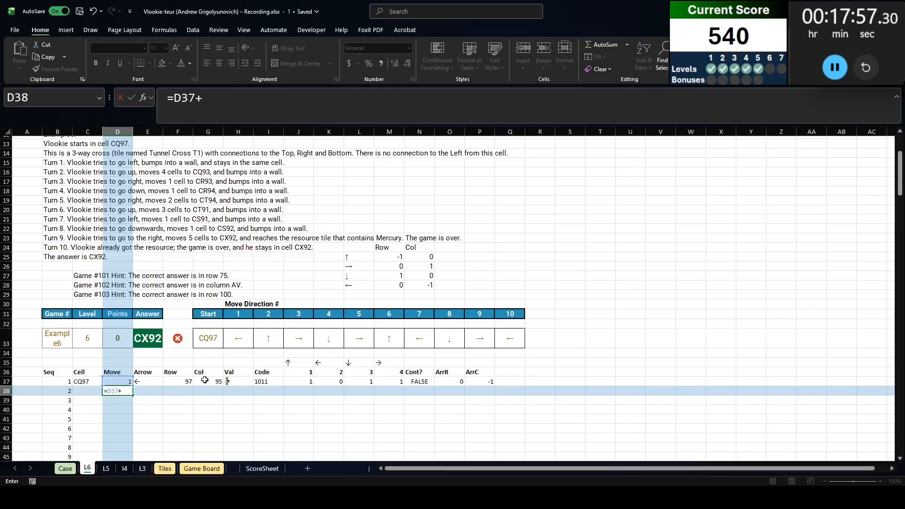
pyautogui.write('+(')
pyautogui.click(414, 382)
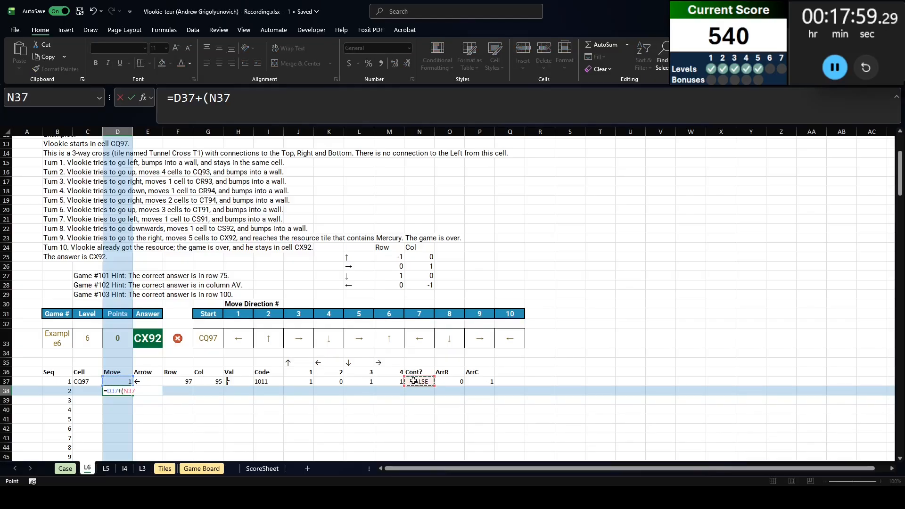
pyautogui.write('=False')
pyautogui.press('Return')
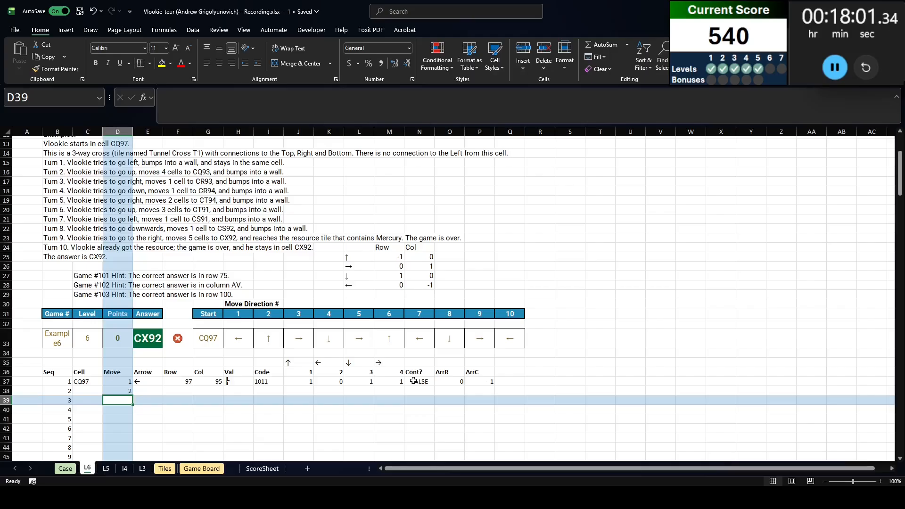
# Copy the Arrow formula from E37 down into E38
pyautogui.press('Up')
pyautogui.press('Right')
pyautogui.hotkey('ctrl', 'd')
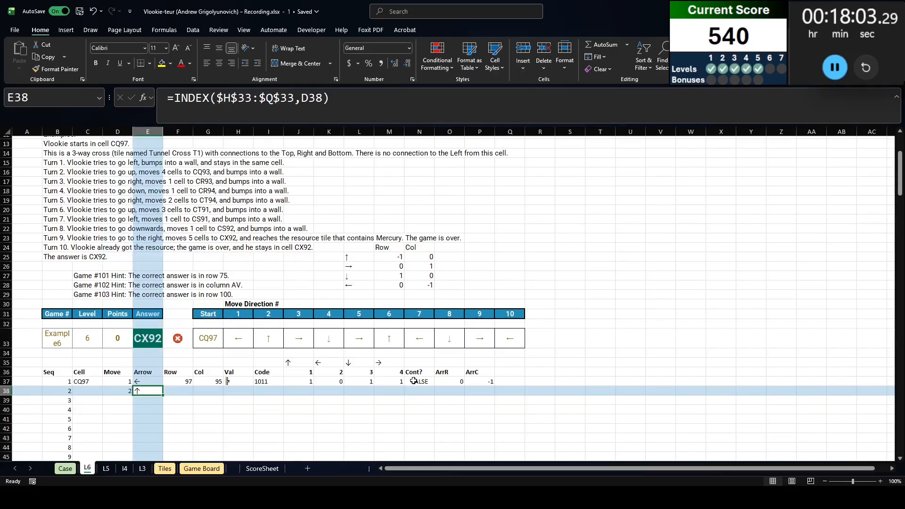
# In C38, enter =F37#+(O37#*N37) to add the arrow offsets to the row and column when movement continues
pyautogui.press('Left')
pyautogui.press('Left')
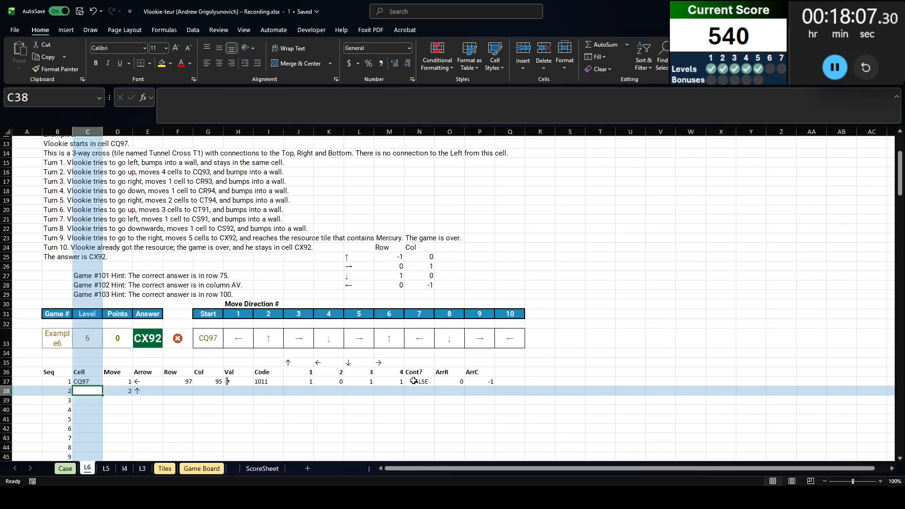
pyautogui.write('=')
pyautogui.click(178, 381)
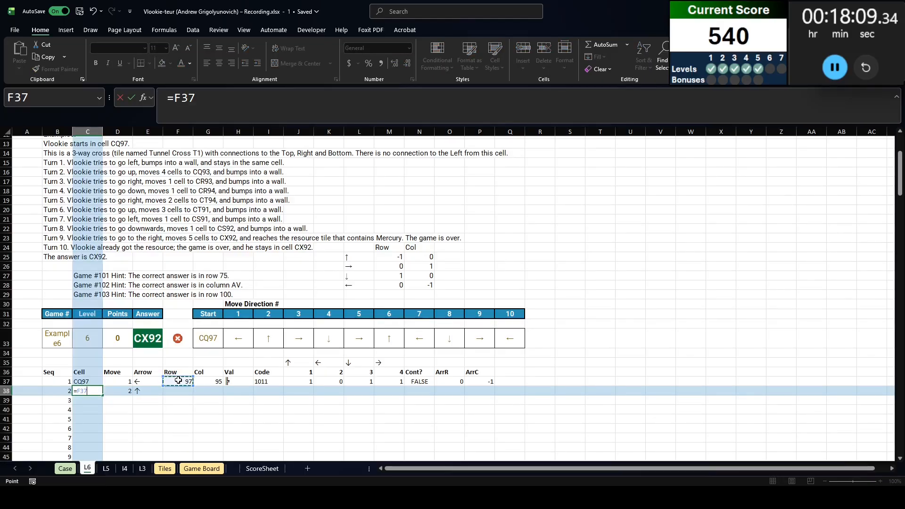
pyautogui.write('+')
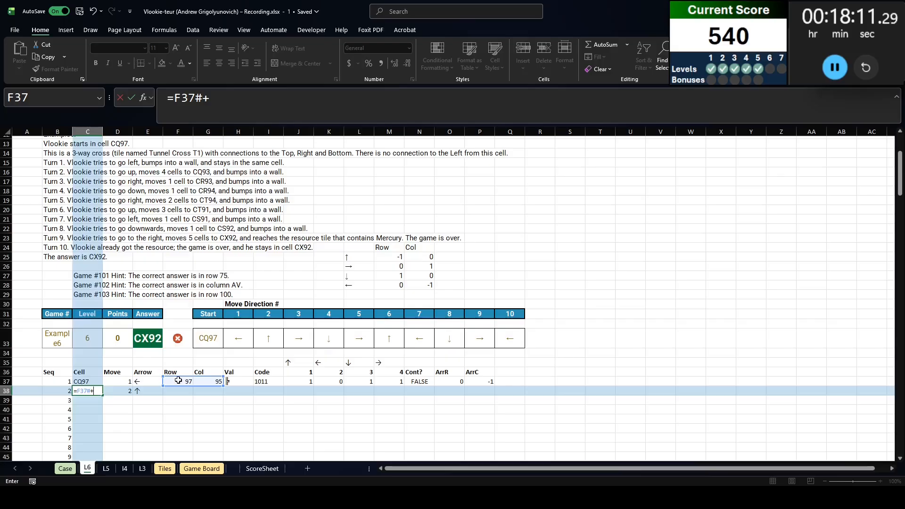
pyautogui.write('(')
pyautogui.click(458, 382)
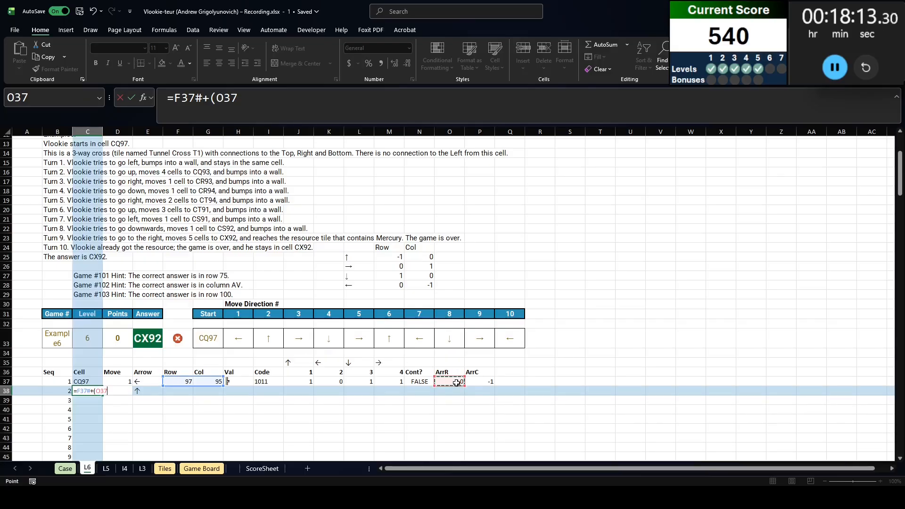
pyautogui.write('#*')
pyautogui.click(426, 382)
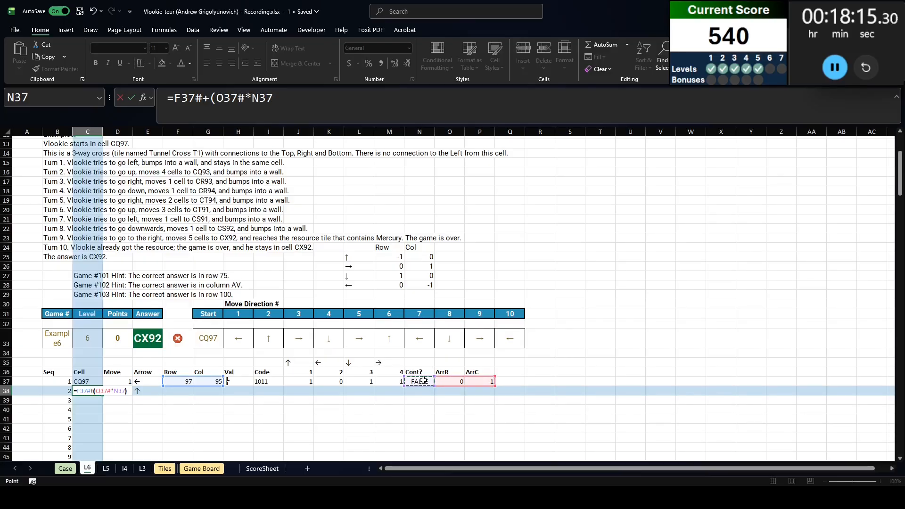
pyautogui.write(')')
pyautogui.press('Return')
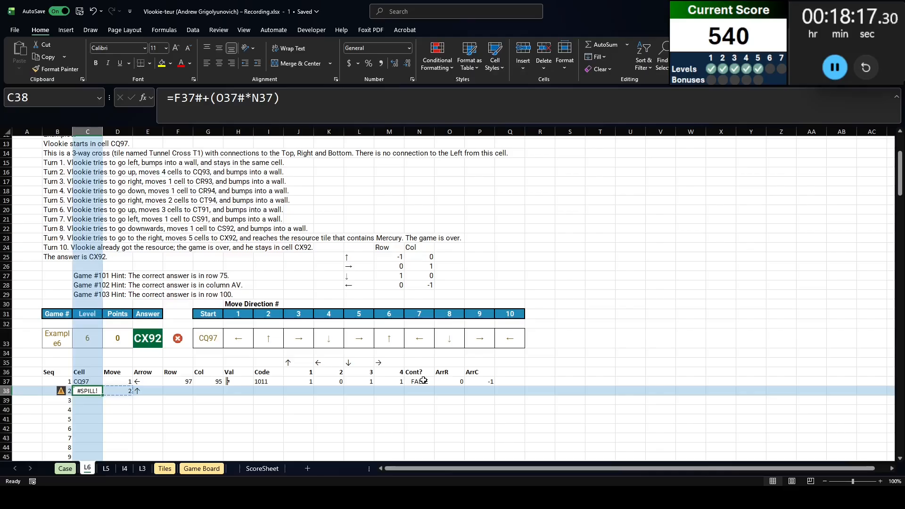
# Move the formula =F37#+(O37#*N37) out of C38 and into F38, under Row
pyautogui.moveTo(301, 102); pyautogui.dragTo(2, 134)
pyautogui.hotkey('ctrl', 'x')
pyautogui.press('Tab')
pyautogui.press('Tab')
pyautogui.press('Tab')
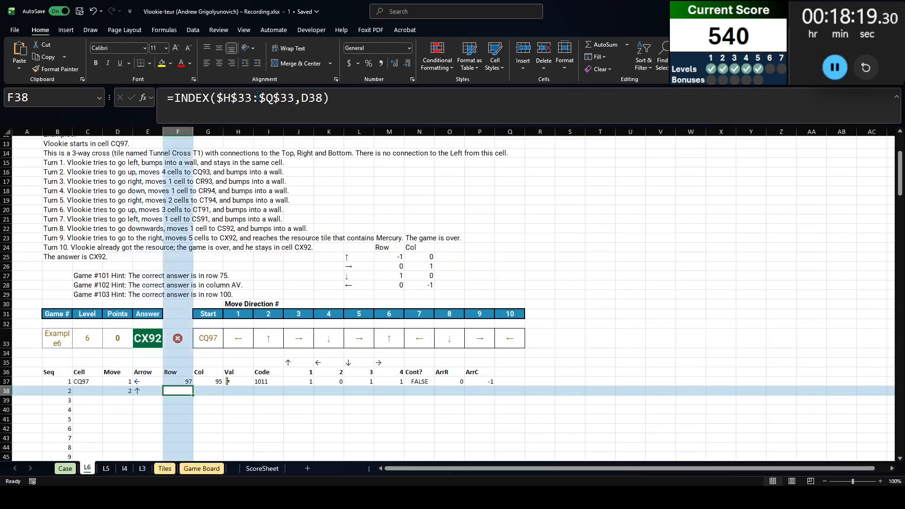
pyautogui.click(258, 95)
pyautogui.hotkey('ctrl', 'v')
pyautogui.press('Return')
# In C38, enter =ADDRESS(F38,G38,4) to build a relative cell address from the row and column
pyautogui.press('Up')
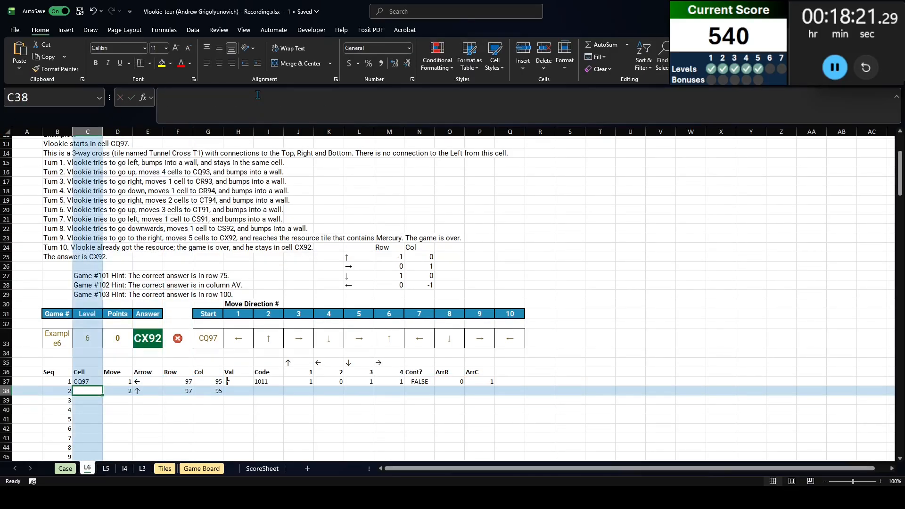
pyautogui.write('=ad')
pyautogui.press('Tab')
pyautogui.press('Right')
pyautogui.press('Right')
pyautogui.press('Right')
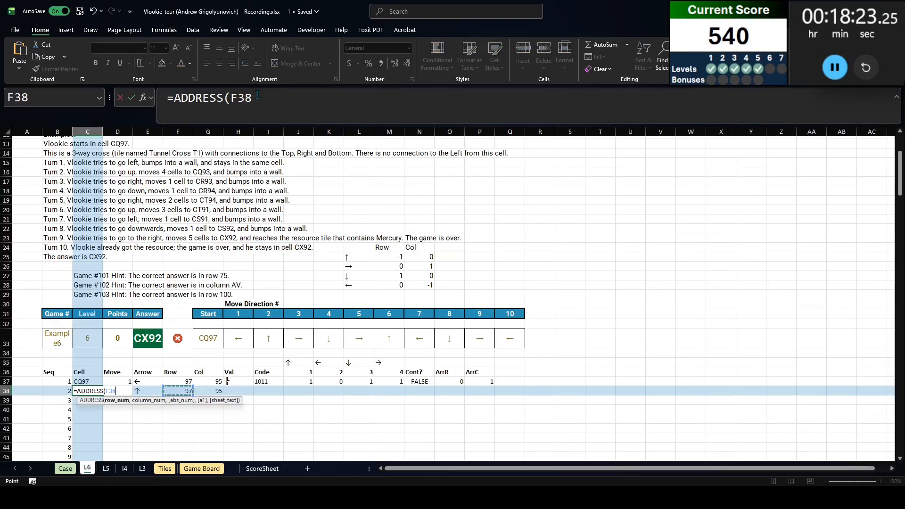
pyautogui.write(',')
pyautogui.press('Right')
pyautogui.press('Right')
pyautogui.press('Right')
pyautogui.press('Right')
pyautogui.press('Right')
pyautogui.press('Left')
pyautogui.write(',4)')
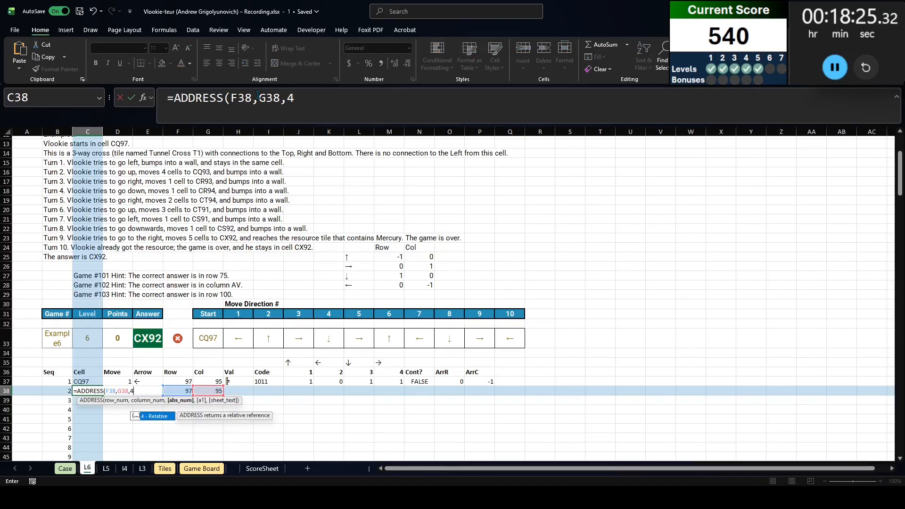
pyautogui.press('Return')
# Copy the Val through ArrC formulas from H37:P37 down into row 38
pyautogui.press('Up')
pyautogui.press('Right')
pyautogui.press('Right')
pyautogui.press('Right')
pyautogui.press('Right')
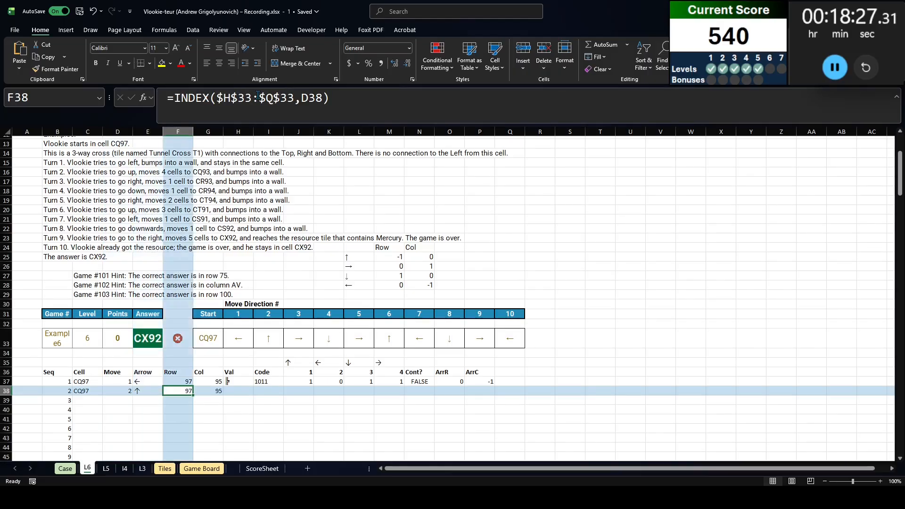
pyautogui.press('Right')
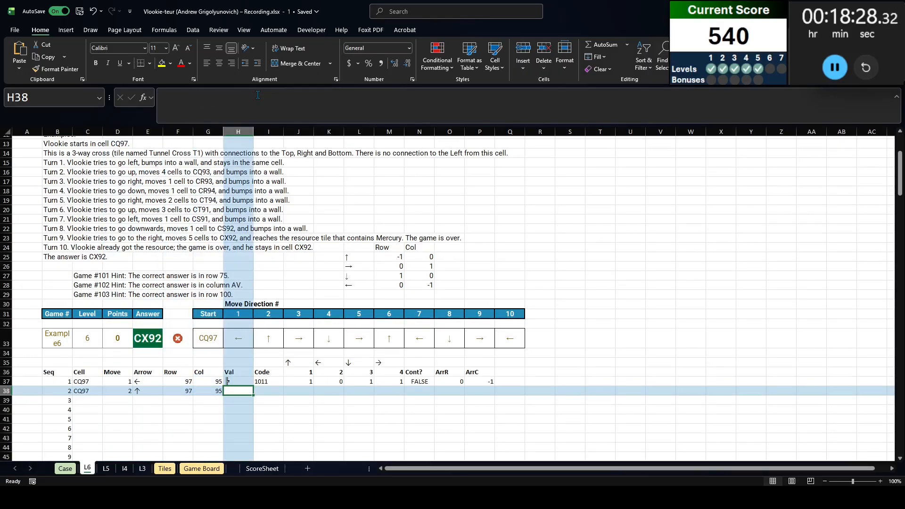
pyautogui.keyDown('shift'); pyautogui.click(481, 389); pyautogui.keyUp('shift')
pyautogui.hotkey('ctrl', 'd')
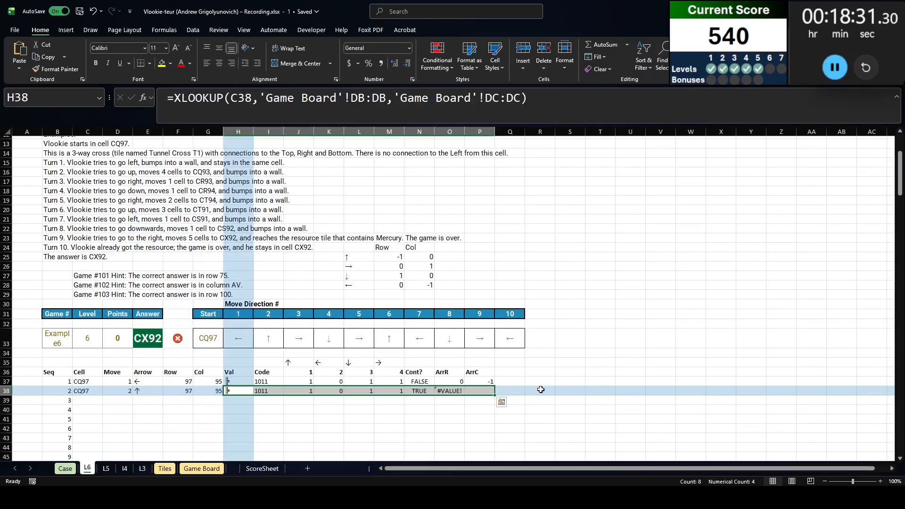
# Make the XLOOKUP return range in O37 fully absolute as $M$25:$N$28 and copy the formula down to O38
pyautogui.click(446, 392)
pyautogui.doubleClick(447, 392)
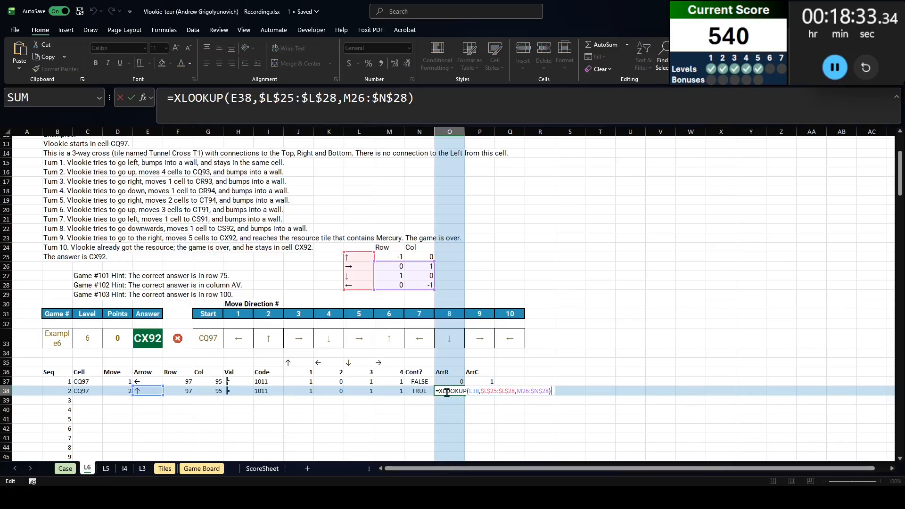
pyautogui.press('Escape')
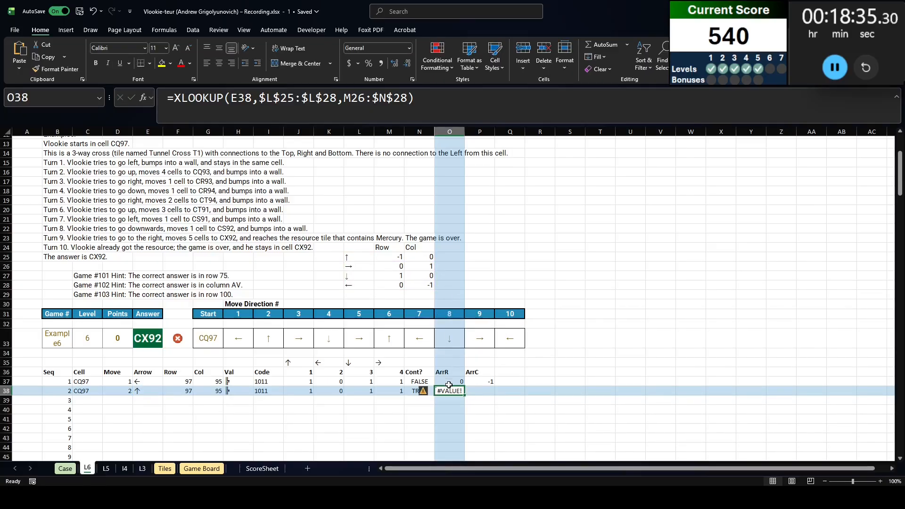
pyautogui.moveTo(449, 386); pyautogui.dragTo(449, 382)
pyautogui.click(510, 267)
pyautogui.click(451, 382)
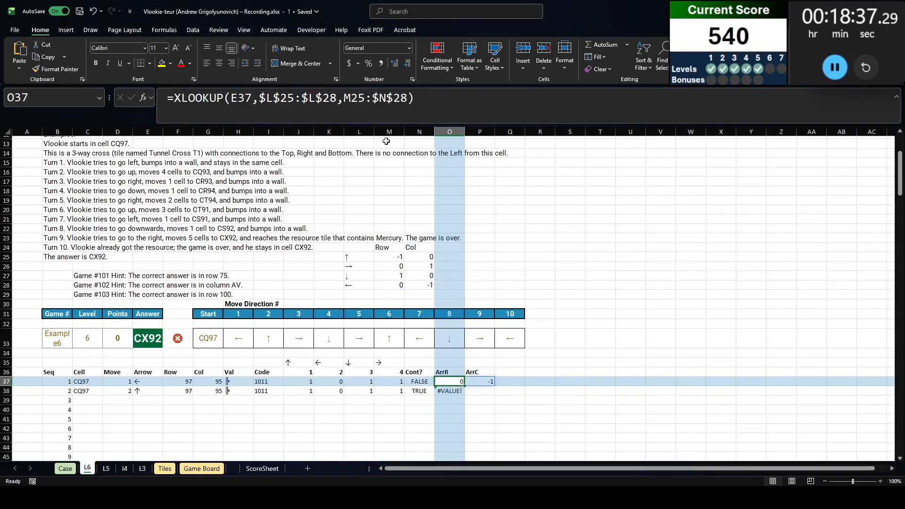
pyautogui.moveTo(343, 100); pyautogui.dragTo(406, 99)
pyautogui.press('F4')
pyautogui.press('F4')
pyautogui.press('F4')
pyautogui.press('F4')
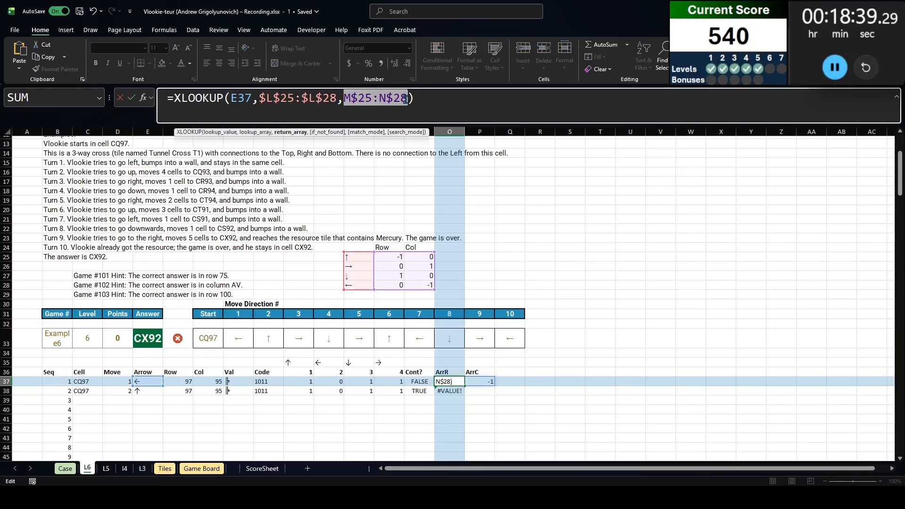
pyautogui.press('F4')
pyautogui.press('Return')
pyautogui.hotkey('ctrl', 'd')
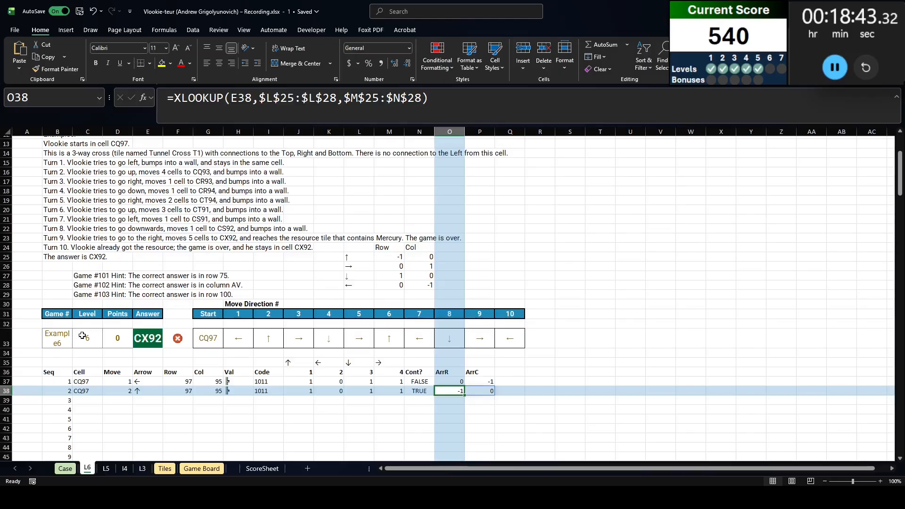
# Fill the step formulas in C38:P38 down one row at a time through row 41
pyautogui.moveTo(81, 391); pyautogui.dragTo(477, 393)
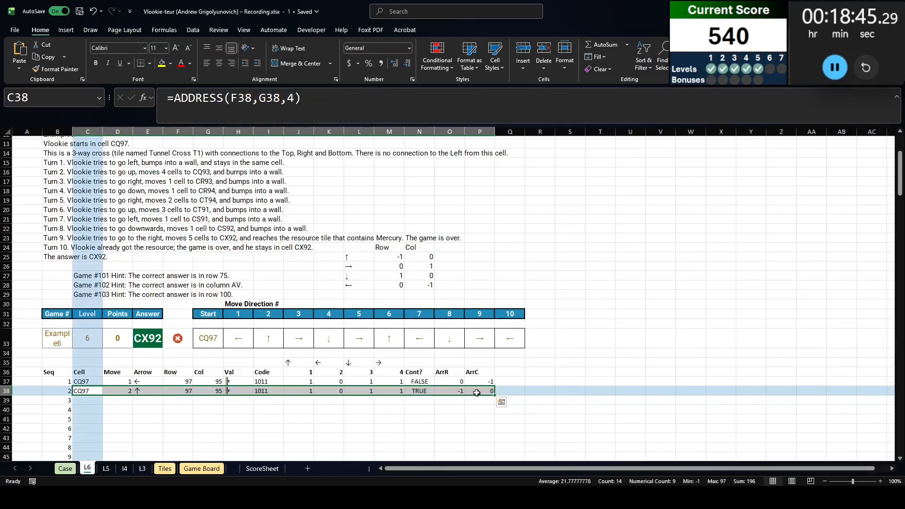
pyautogui.hotkey('shift', 'Down')
pyautogui.hotkey('ctrl', 'd')
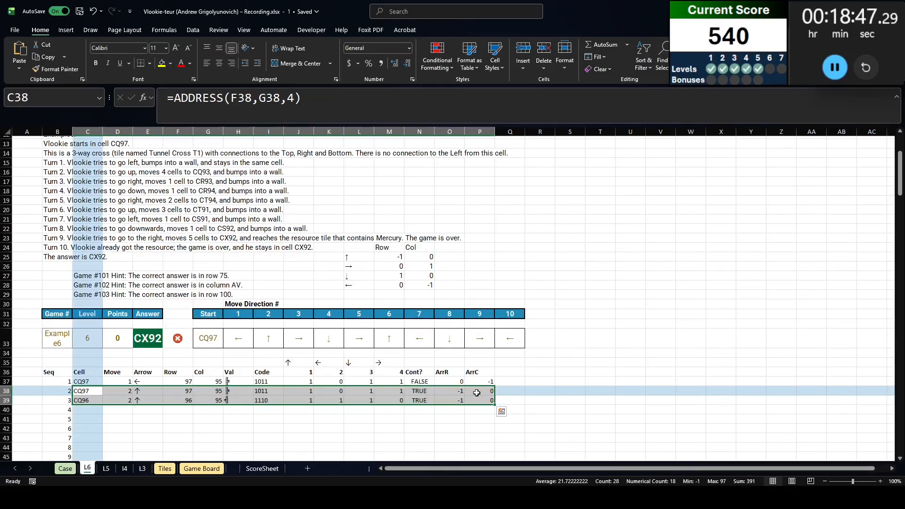
pyautogui.hotkey('shift', 'Down')
pyautogui.hotkey('ctrl', 'd')
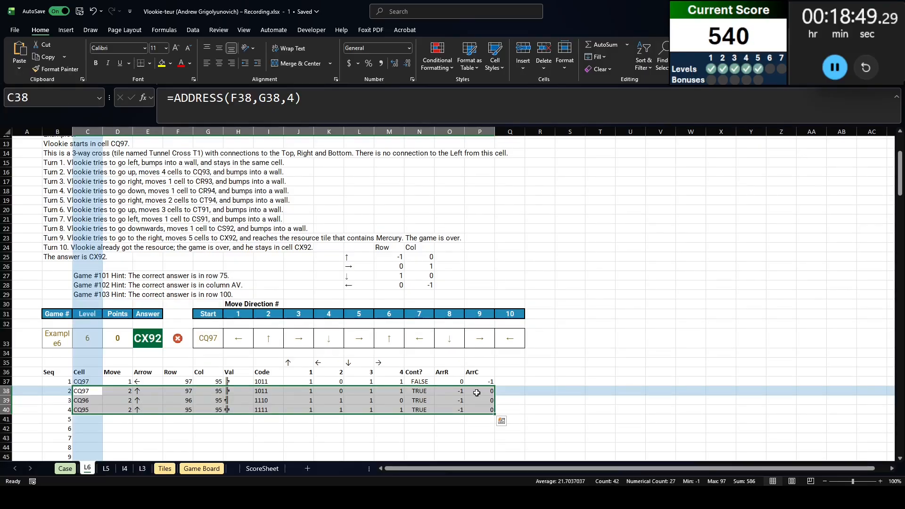
pyautogui.hotkey('shift', 'Down')
pyautogui.hotkey('ctrl', 'd')
pyautogui.hotkey('ctrl', 'q')
pyautogui.press('Escape')
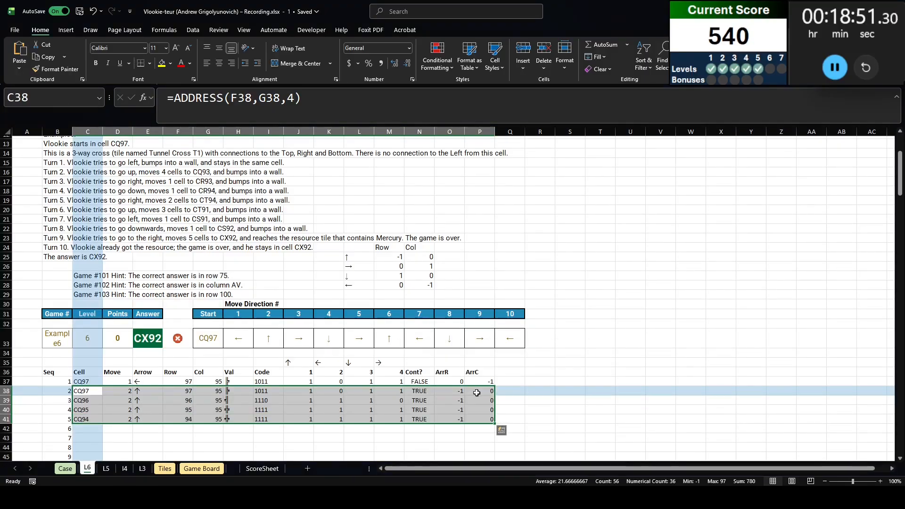
# Copy C41:P41 down alongside the whole 200-row sequence, through row 236
pyautogui.press('Left')
pyautogui.press('Down')
pyautogui.press('Down')
pyautogui.press('Right')
pyautogui.press('Down')
pyautogui.hotkey('shift', 'ctrl', 'Right')
pyautogui.hotkey('ctrl', 'c')
pyautogui.press('Left')
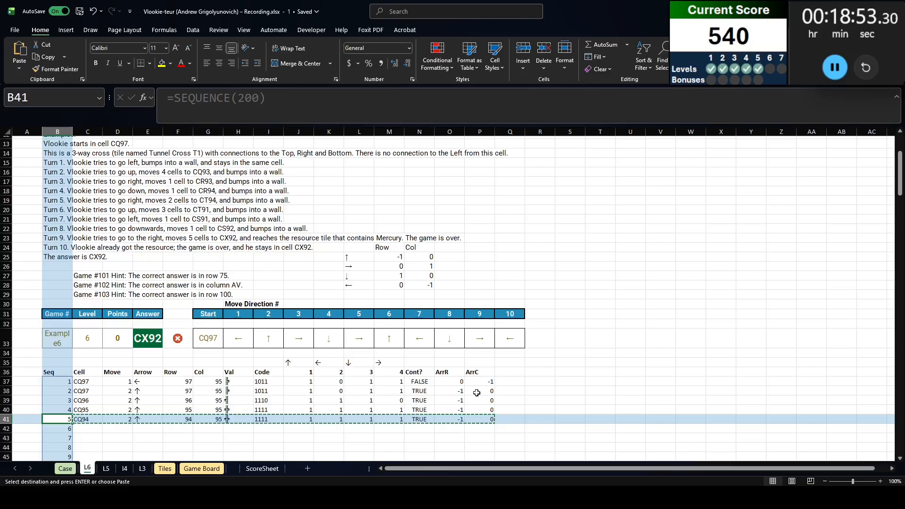
pyautogui.hotkey('ctrl', 'Down')
pyautogui.press('Right')
pyautogui.hotkey('ctrl', 'shift', 'Up')
pyautogui.hotkey('ctrl', 'v')
pyautogui.hotkey('ctrl', 'Up')
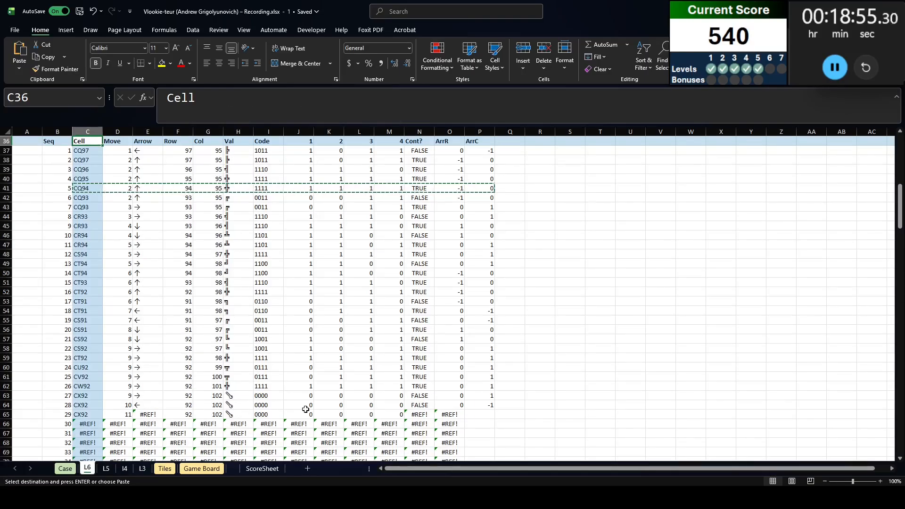
# Examine the filled rows up to row 65, checking the Move and Cell formulas where the moves run out
pyautogui.scroll(2, 306, 409)
pyautogui.scroll(-3, 303, 399)
pyautogui.scroll(2, 289, 394)
pyautogui.scroll(-1, 283, 390)
pyautogui.click(118, 414)
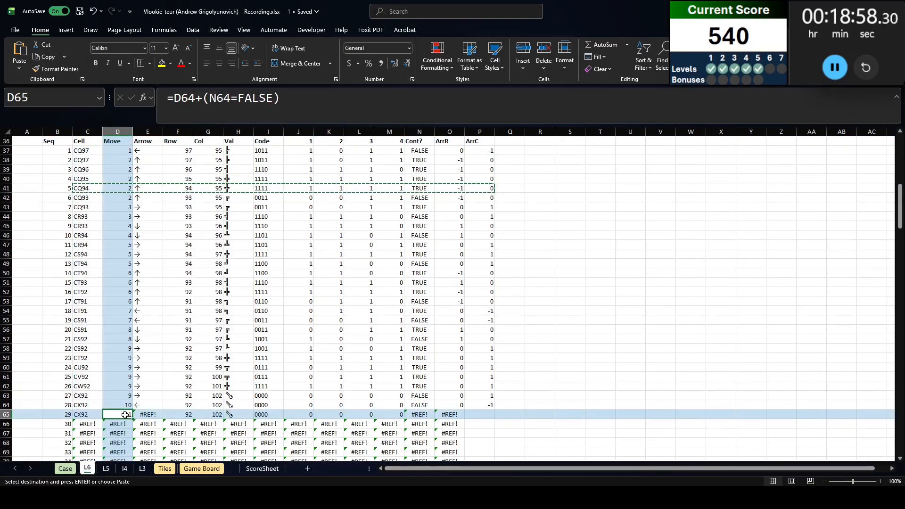
pyautogui.click(86, 416)
# In S36, enter =XLOOKUP(11,D37:D236,C37:C236) to return the cell where move 11 starts
pyautogui.scroll(8, 94, 415)
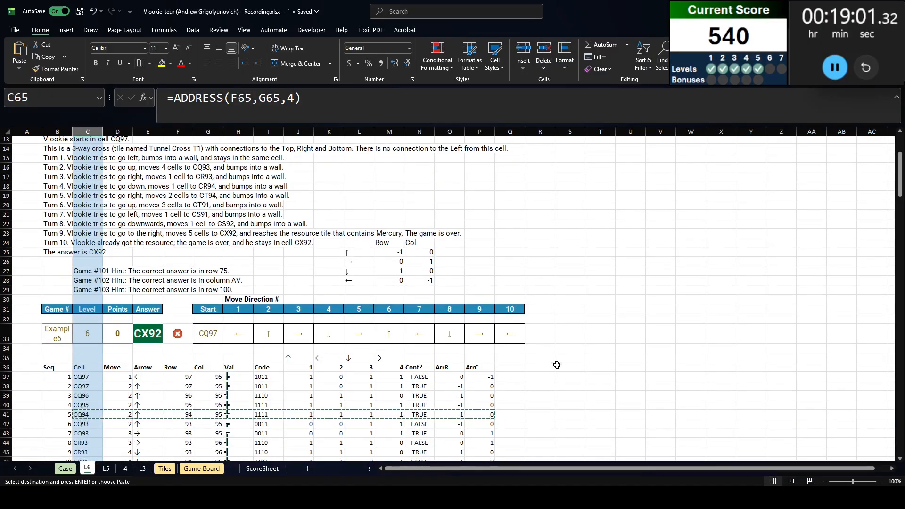
pyautogui.click(568, 367)
pyautogui.write('=XLOOKUP(11,')
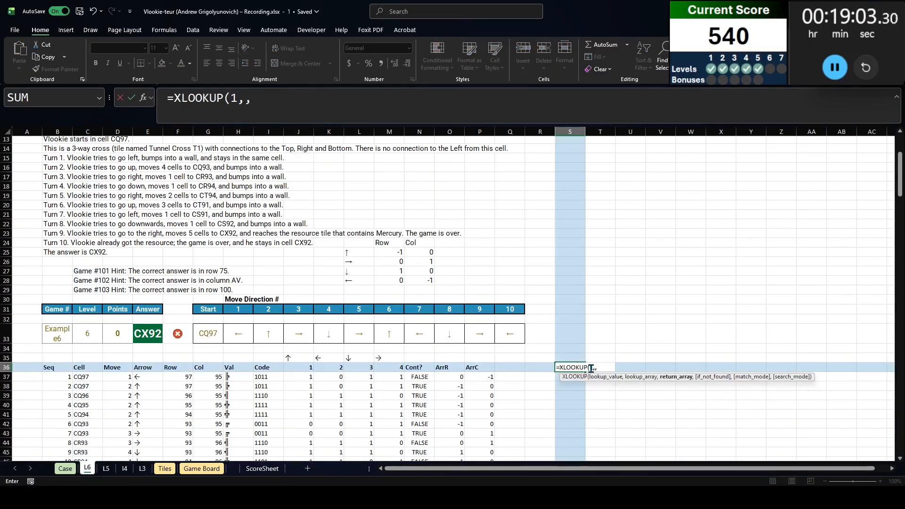
pyautogui.click(119, 377)
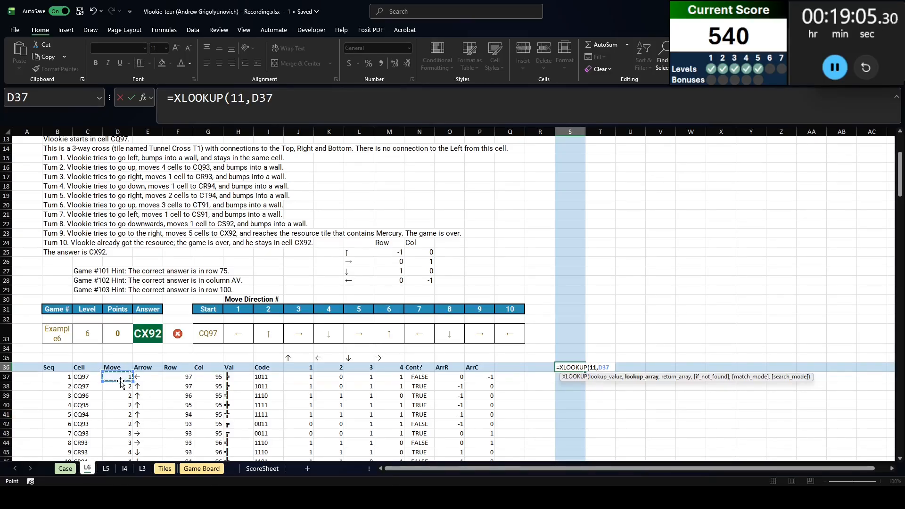
pyautogui.hotkey('ctrl', 'shift', 'Down')
pyautogui.write(',')
pyautogui.click(69, 329)
pyautogui.hotkey('ctrl', 'Up')
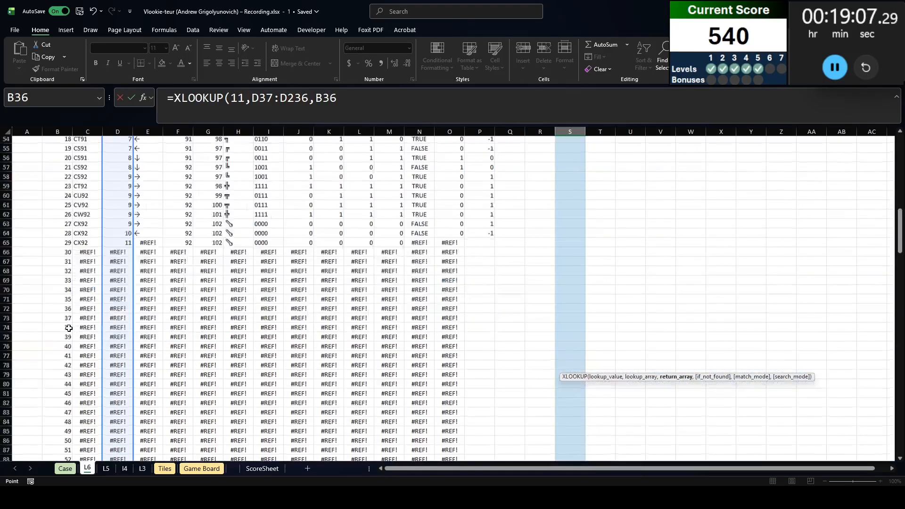
pyautogui.press('Right')
pyautogui.press('Down')
pyautogui.hotkey('ctrl', 'shift', 'Down')
pyautogui.press('Return')
pyautogui.scroll(5, 242, 295)
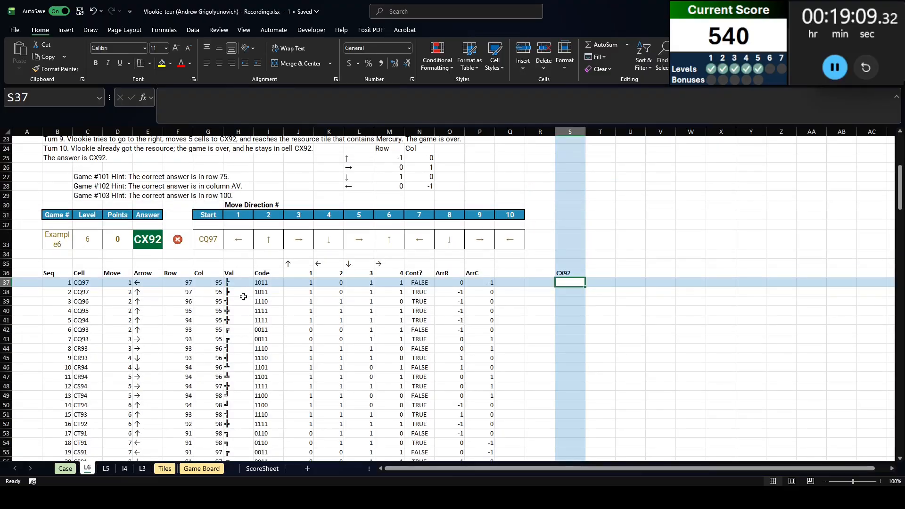
# Copy game numbers 101–120 from the Case sheet into R37:R56 on the L6 sheet
pyautogui.press('Left')
pyautogui.hotkey('ctrl', 'pageup')
pyautogui.scroll(4, 51, 308)
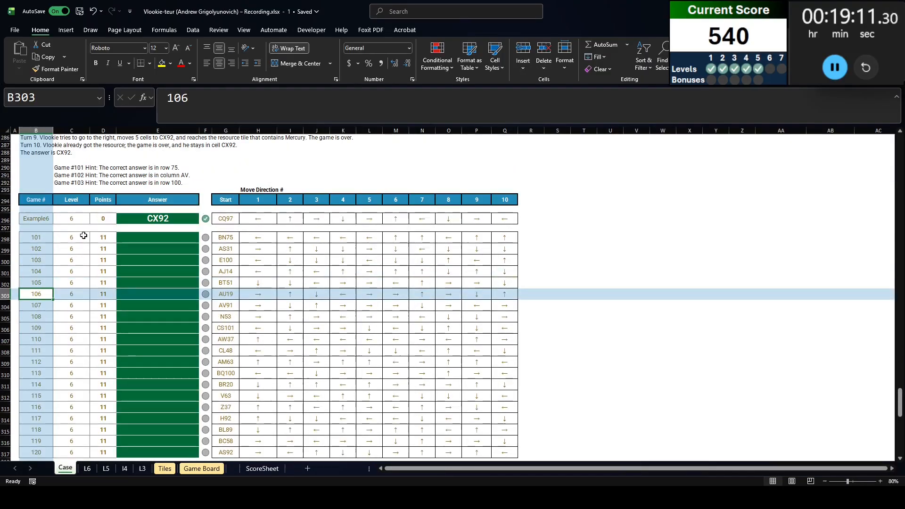
pyautogui.click(47, 240)
pyautogui.hotkey('ctrl', 'shift', 'Down')
pyautogui.hotkey('ctrl', 'c')
pyautogui.hotkey('ctrl', 'pagedown')
pyautogui.hotkey('ctrl', 'v')
# Create a data table over R36:S56 with B33 as the column input cell
pyautogui.press('Up')
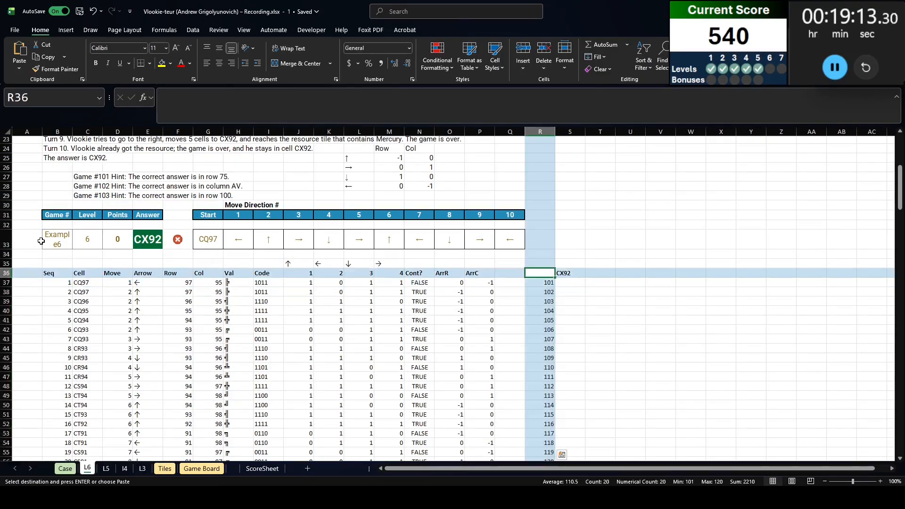
pyautogui.hotkey('shift', 'Right')
pyautogui.hotkey('ctrl', 'shift', 'Down')
pyautogui.hotkey('alt', 'd')
pyautogui.press('t')
pyautogui.click(62, 232)
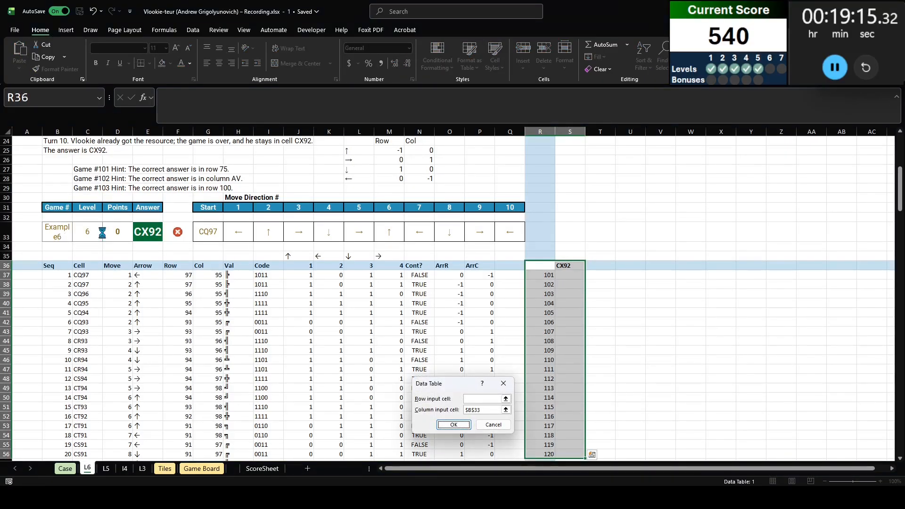
pyautogui.press('Return')
# Copy the results in S37:S56 into the Case sheet's Level 6 answers, E298:E317
pyautogui.click(564, 276)
pyautogui.hotkey('ctrl', 'shift', 'Down')
pyautogui.hotkey('ctrl', 'c')
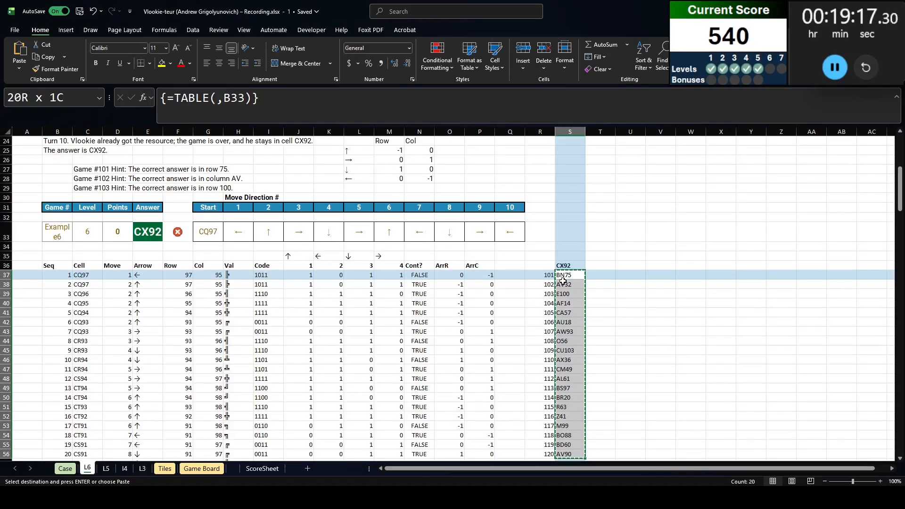
pyautogui.hotkey('ctrl', 'pageup')
pyautogui.click(155, 240)
pyautogui.hotkey('ctrl', 'v')
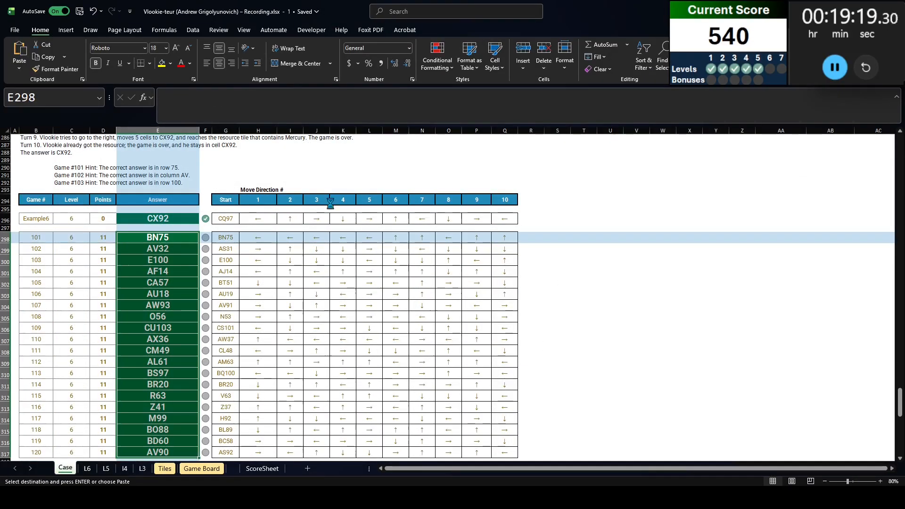
pyautogui.hotkey('ctrl', 'pagedown')
pyautogui.hotkey('ctrl', 'pageup')
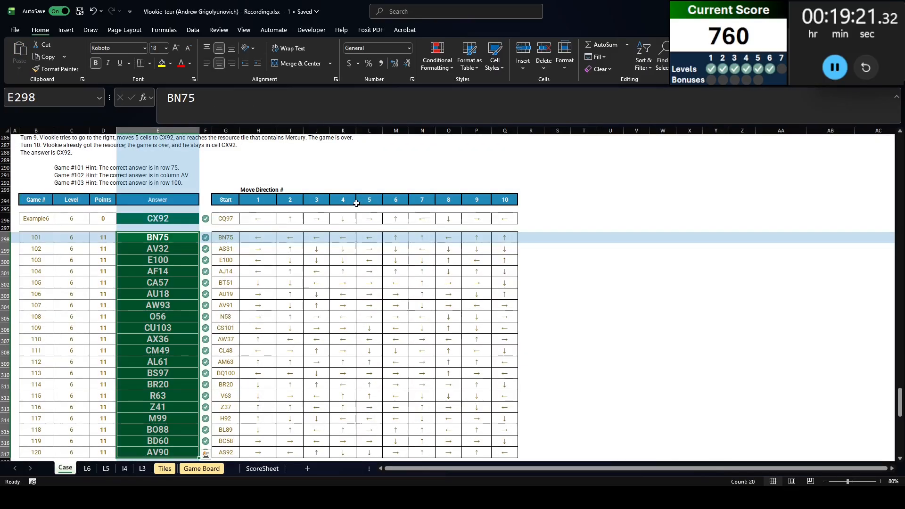
# Read the Level 7 instructions in rows 320 to 325 about the minimum number of cells to the target
pyautogui.scroll(-7, 349, 201)
pyautogui.click(30, 168)
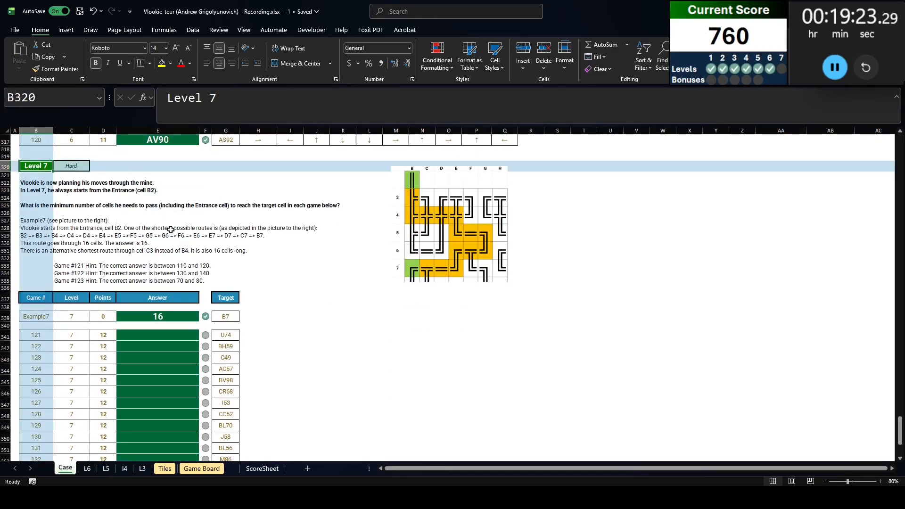
pyautogui.press('Down')
pyautogui.press('Down')
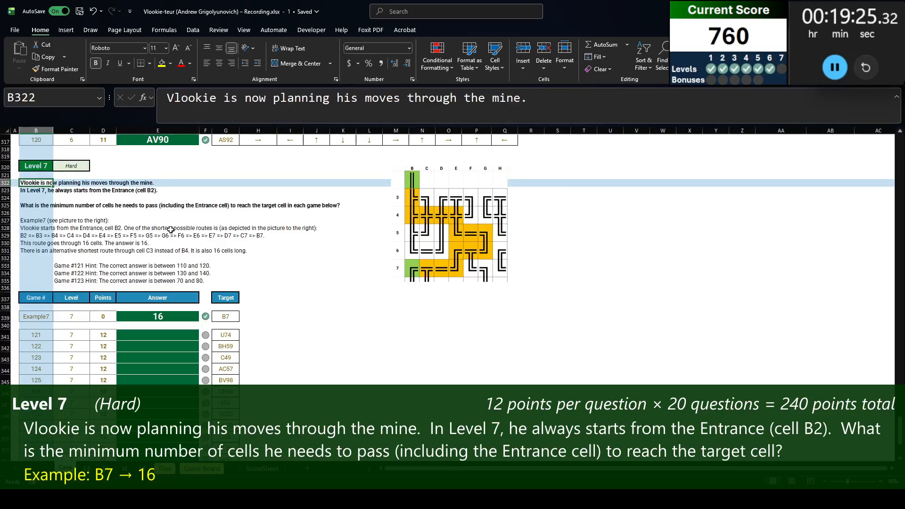
pyautogui.press('Down')
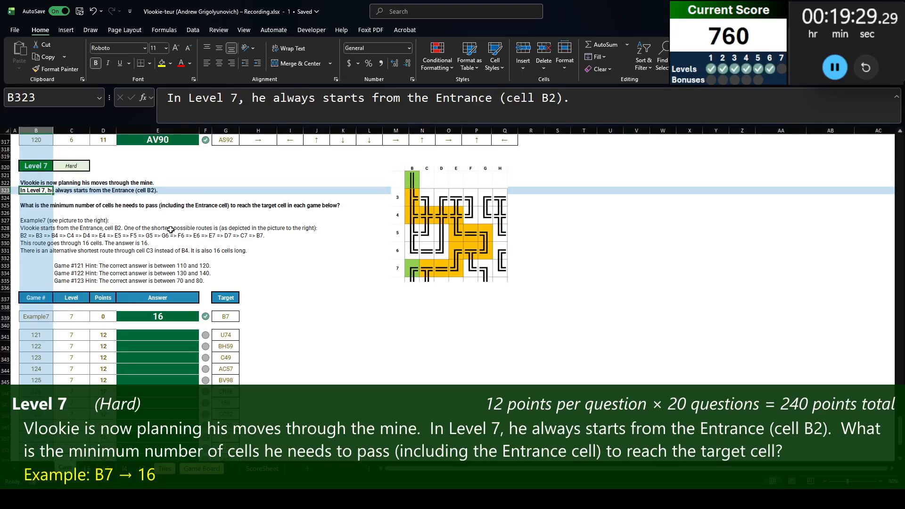
pyautogui.press('Down')
pyautogui.press('Down')
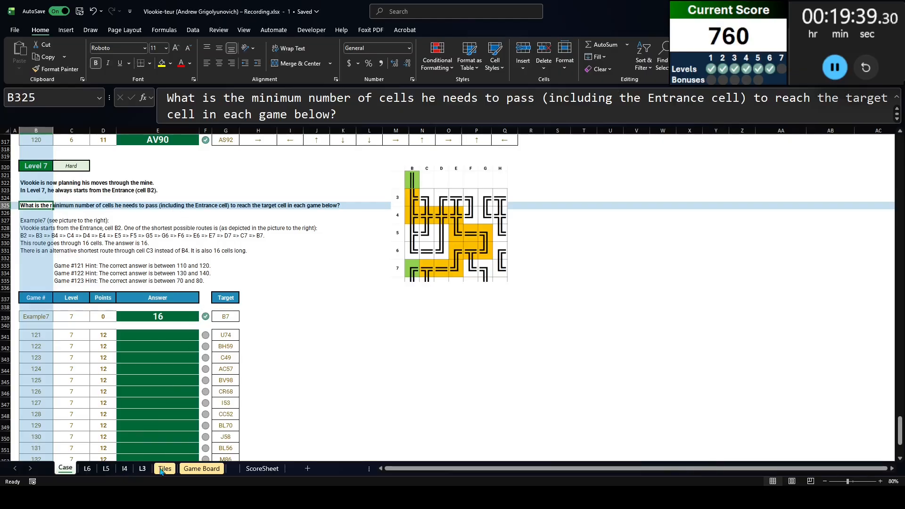
# Duplicate the Game Board sheet before L6 and rename the copy as L7
pyautogui.rightClick(192, 471)
pyautogui.click(210, 353)
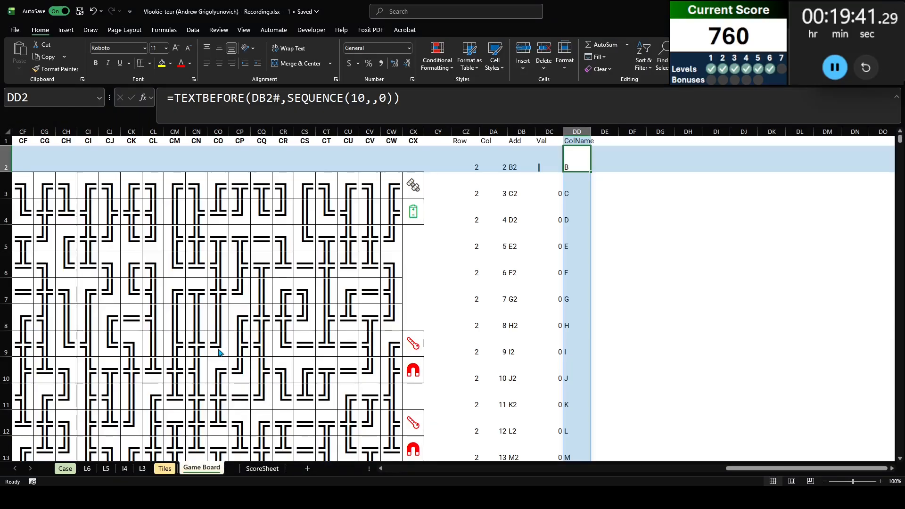
pyautogui.click(174, 352)
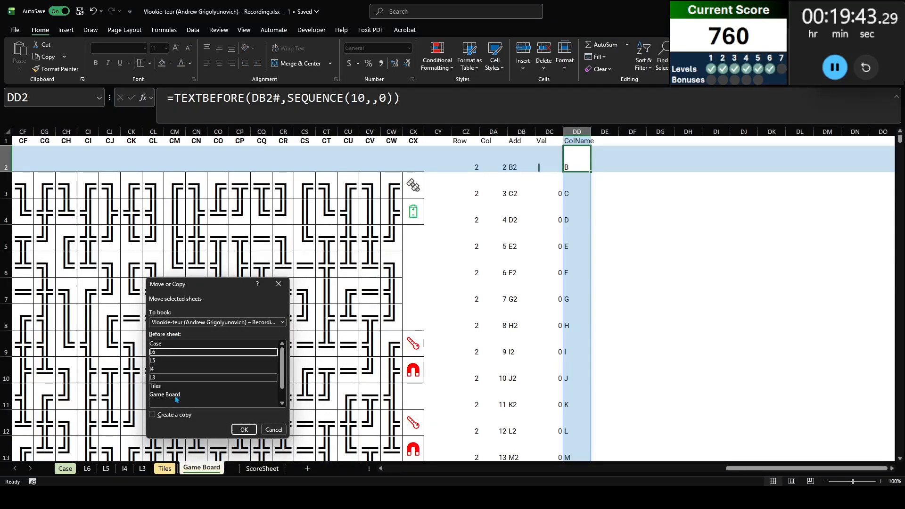
pyautogui.click(176, 417)
pyautogui.click(244, 429)
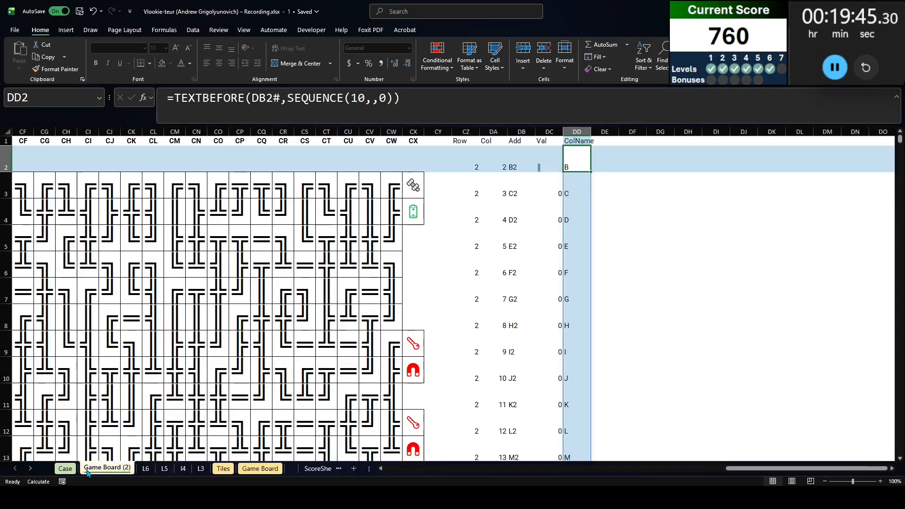
pyautogui.doubleClick(86, 469)
pyautogui.write('L7')
pyautogui.press('Return')
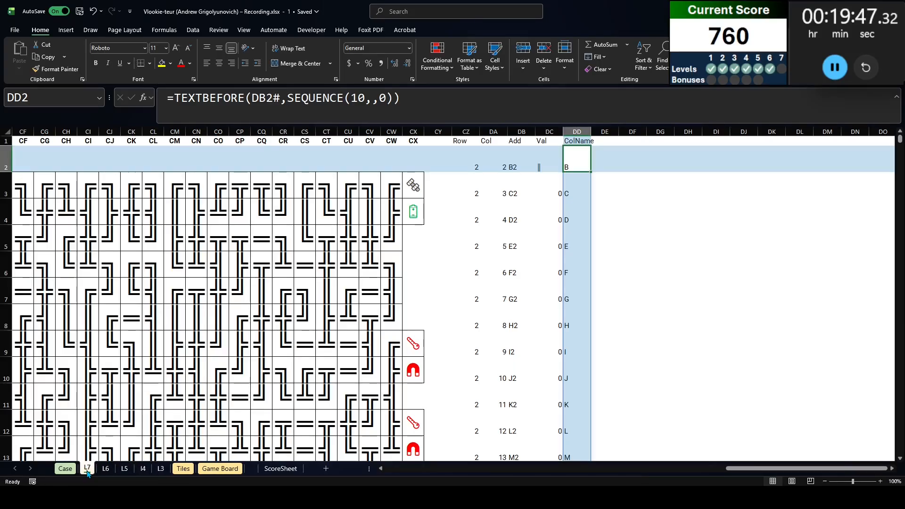
# Examine the lower left part of the L7 board, including the resource tiles and blank cells in row 103
pyautogui.moveTo(799, 469); pyautogui.dragTo(431, 469)
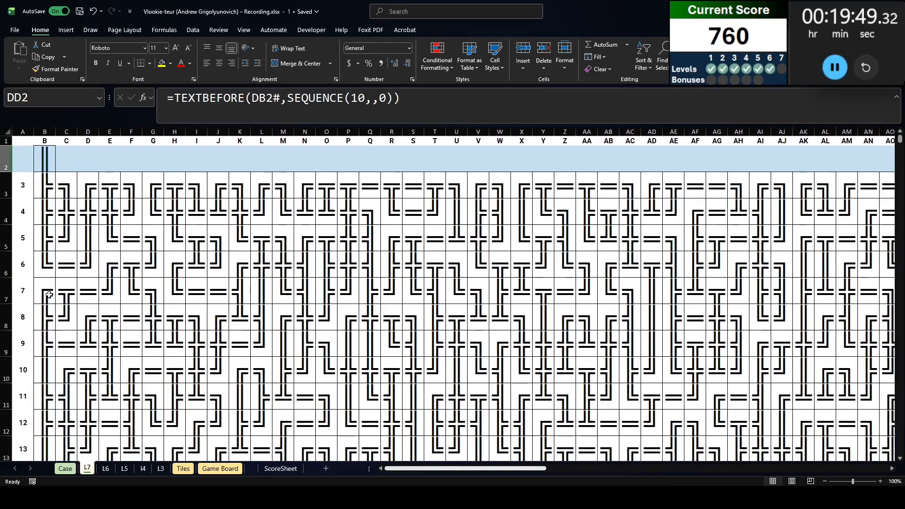
pyautogui.click(49, 263)
pyautogui.hotkey('ctrl', 'Down')
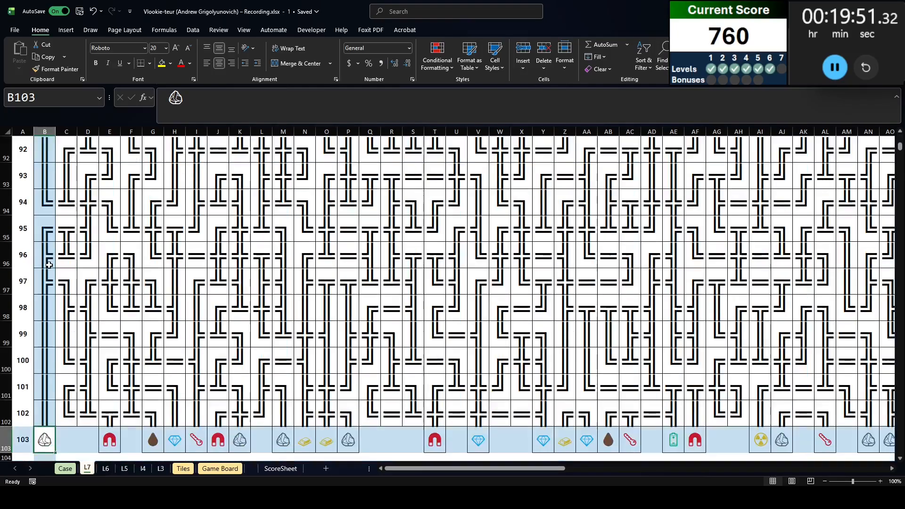
pyautogui.press('Down')
pyautogui.press('Down')
pyautogui.press('Down')
pyautogui.press('Up')
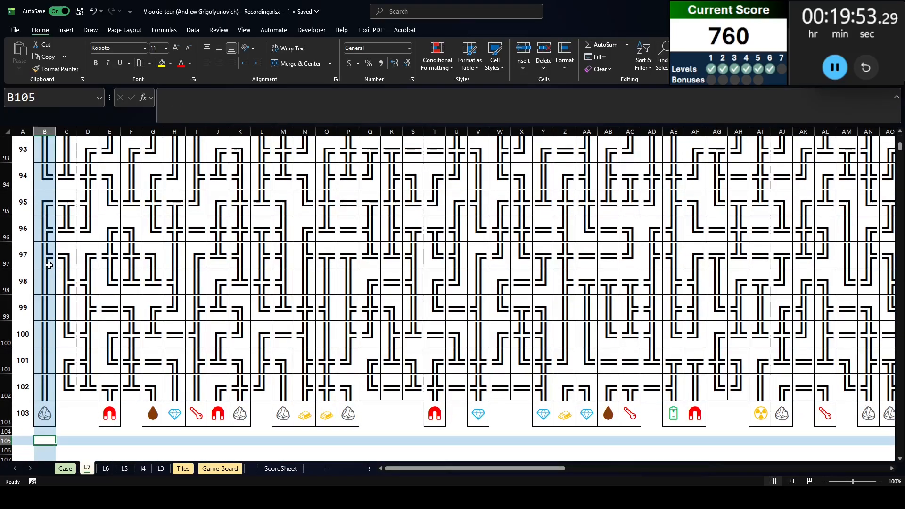
pyautogui.press('Up')
pyautogui.press('Up')
pyautogui.press('Up')
pyautogui.press('Up')
pyautogui.press('Right')
pyautogui.press('Right')
pyautogui.press('Down')
pyautogui.press('Down')
pyautogui.press('Left')
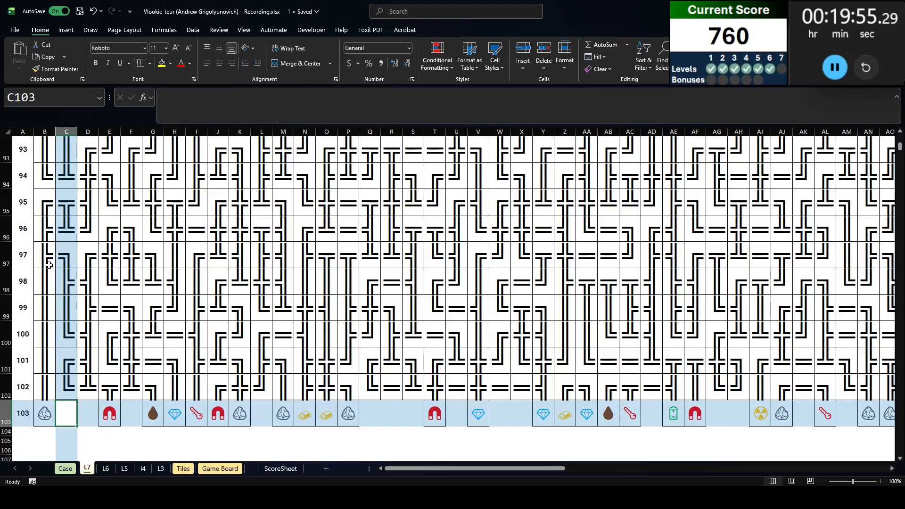
pyautogui.press('Up')
pyautogui.press('Left')
pyautogui.press('Left')
pyautogui.press('Right')
# In B105, start a formula with =if(mp="","", to leave empty map cells blank, continuing on a second line
pyautogui.press('Down')
pyautogui.press('Down')
pyautogui.press('Down')
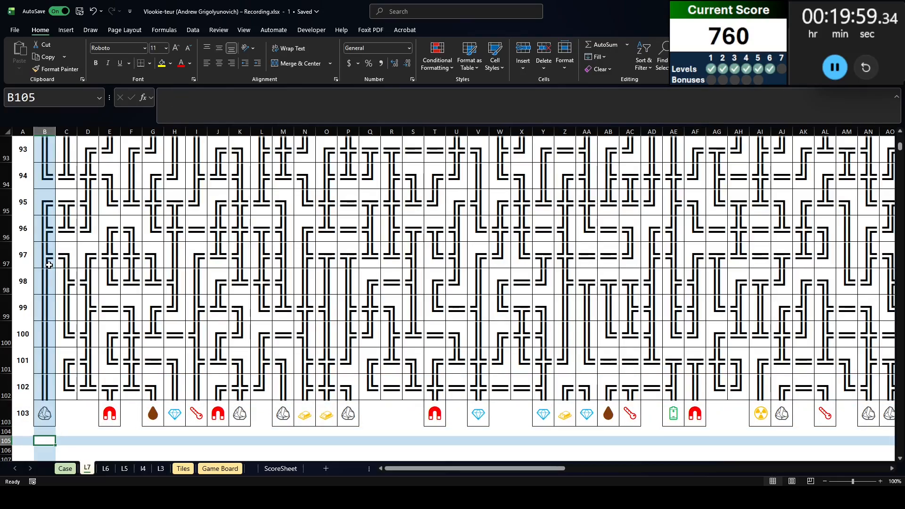
pyautogui.write('=')
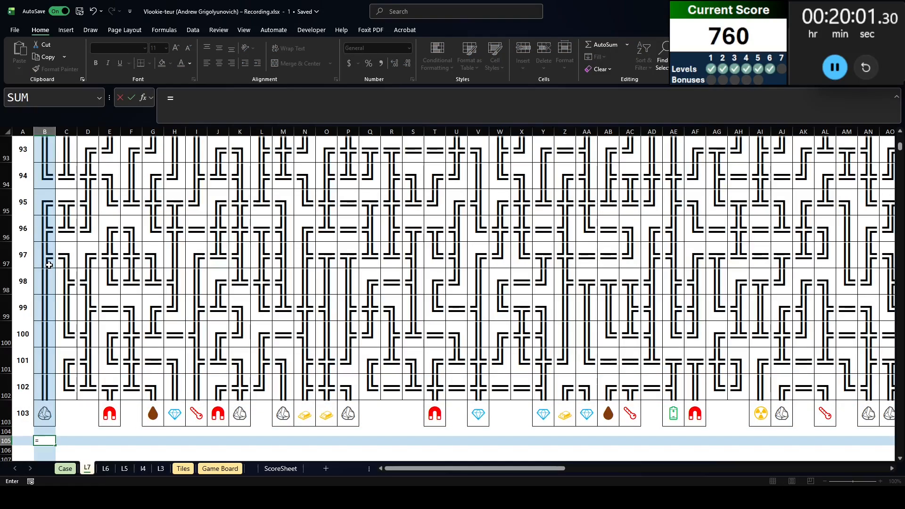
pyautogui.write('if(mp="","",')
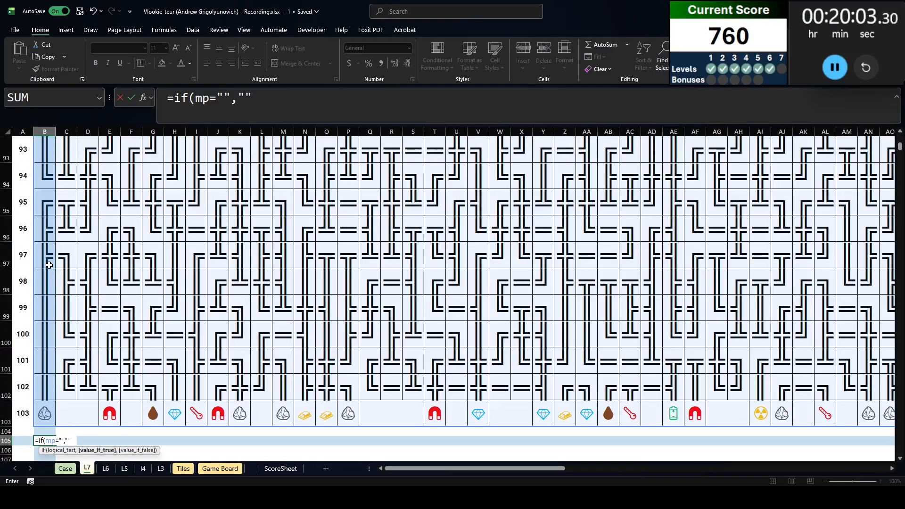
pyautogui.hotkey('alt', 'Return')
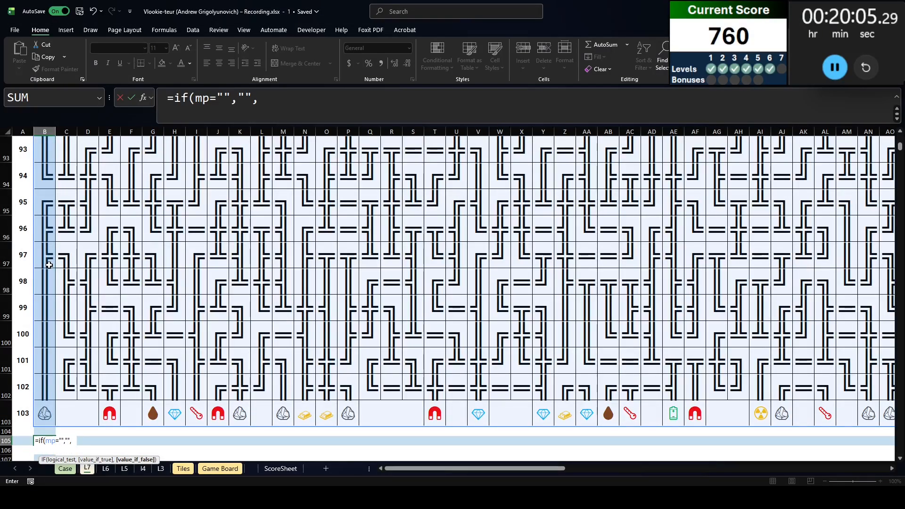
pyautogui.write('if(')
pyautogui.press('BackSpace')
pyautogui.press('BackSpace')
pyautogui.press('BackSpace')
pyautogui.press('BackSpace')
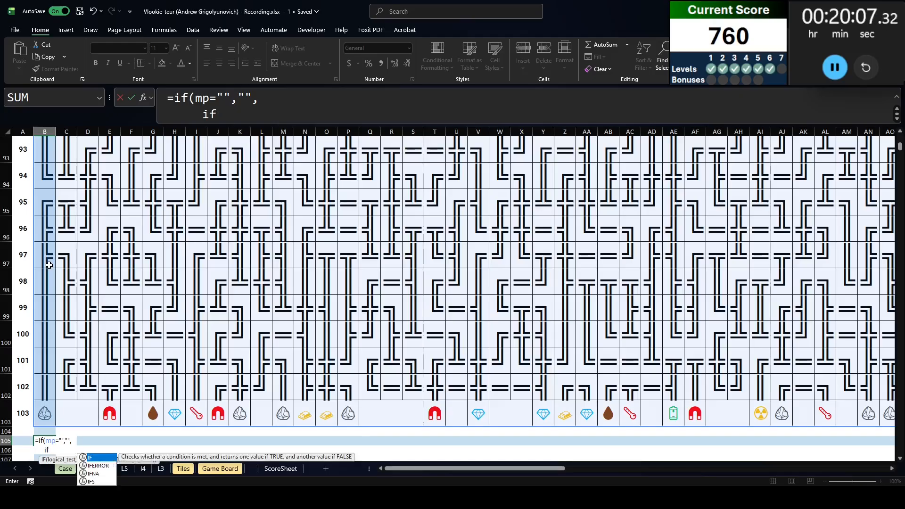
# Add the nested condition if(countif(tunnel[tile],mp)=0, on the formula's second line
pyautogui.write('if(')
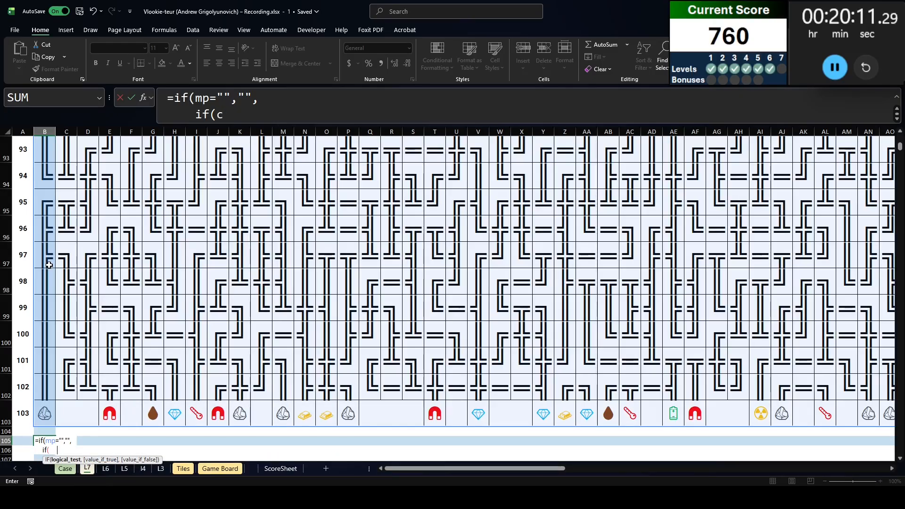
pyautogui.write('countif(t')
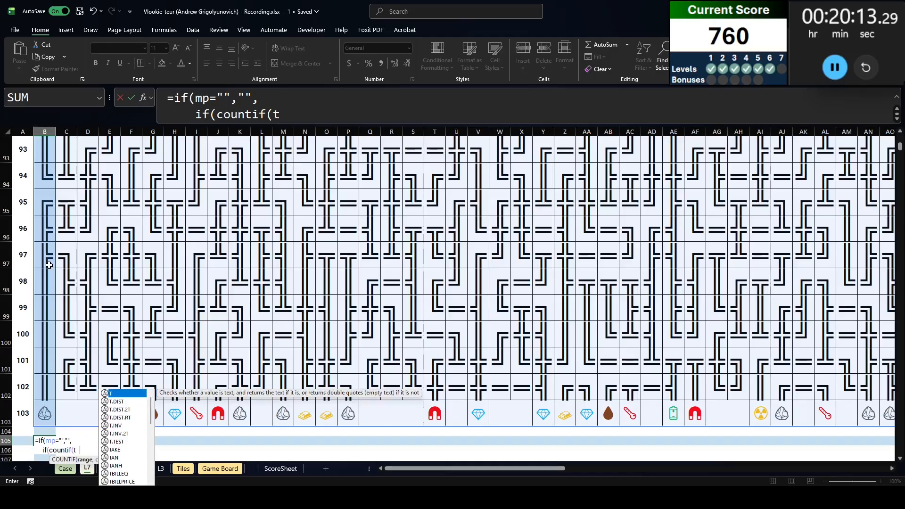
pyautogui.write('unnel[tile],mp) ')
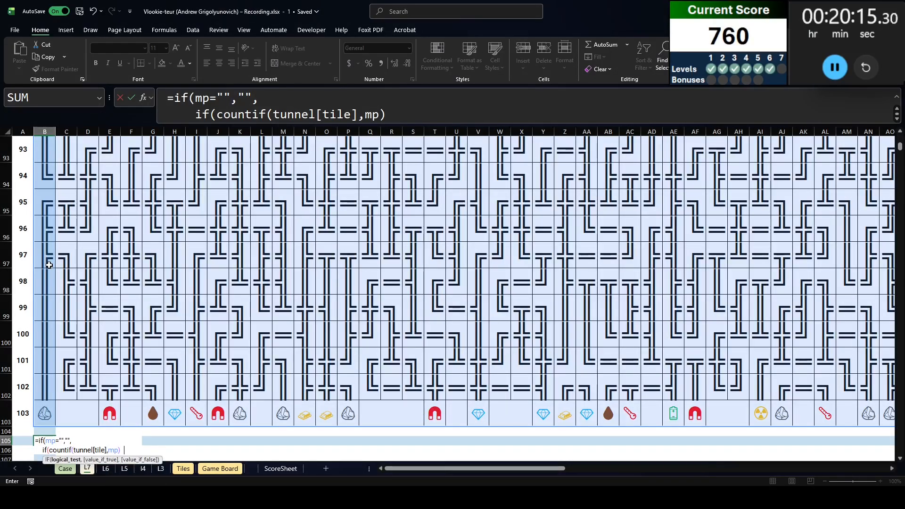
pyautogui.write('1')
pyautogui.press('BackSpace')
pyautogui.write('0,if(row(mp)=103,"1000",')
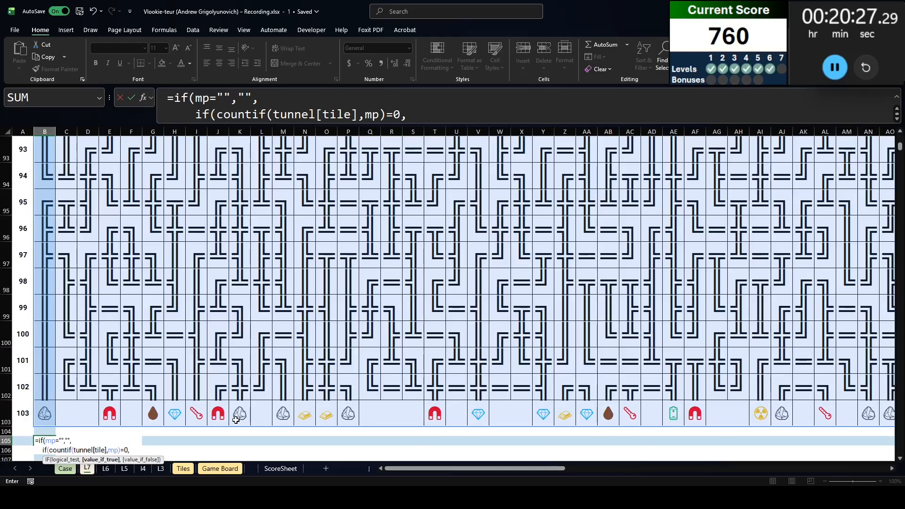
# Add if(row(mp)=103,"1000", as the nested condition's true branch, giving tiles in row 103 their code
pyautogui.write('if(row(mp')
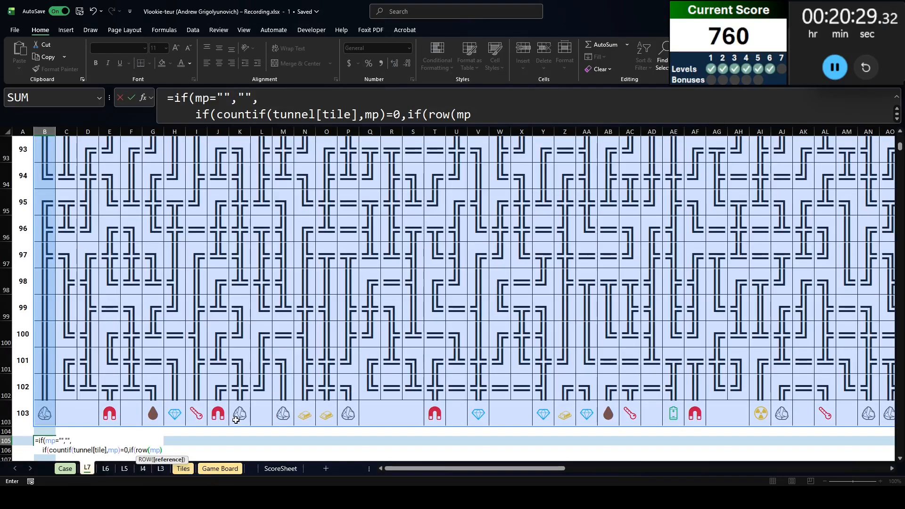
pyautogui.write(')=103,')
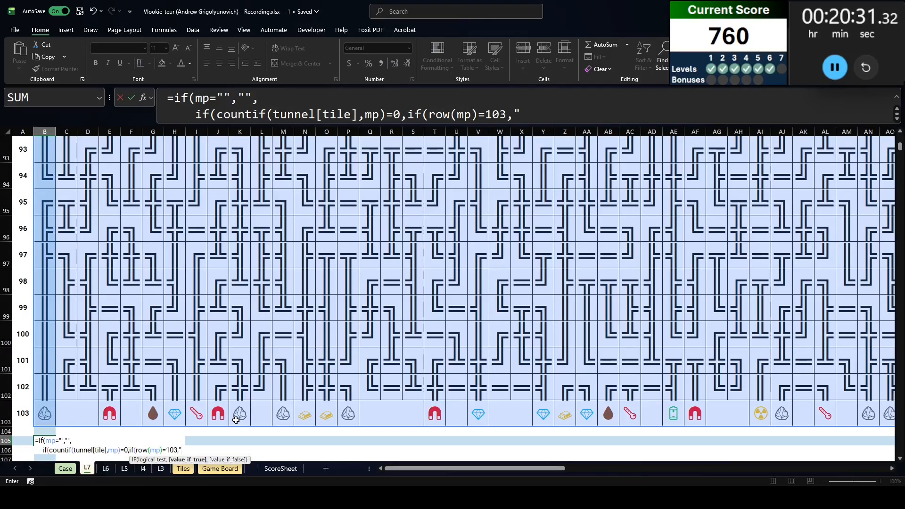
pyautogui.write('"1')
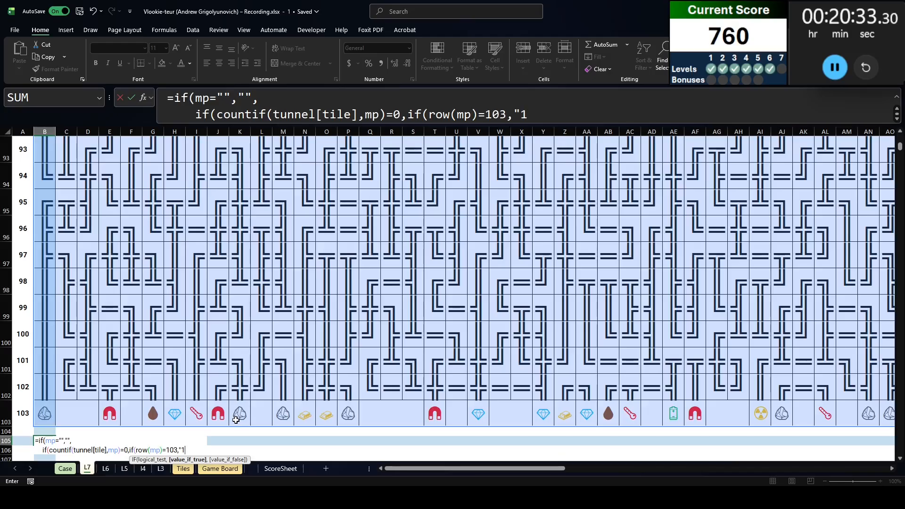
pyautogui.write('000",')
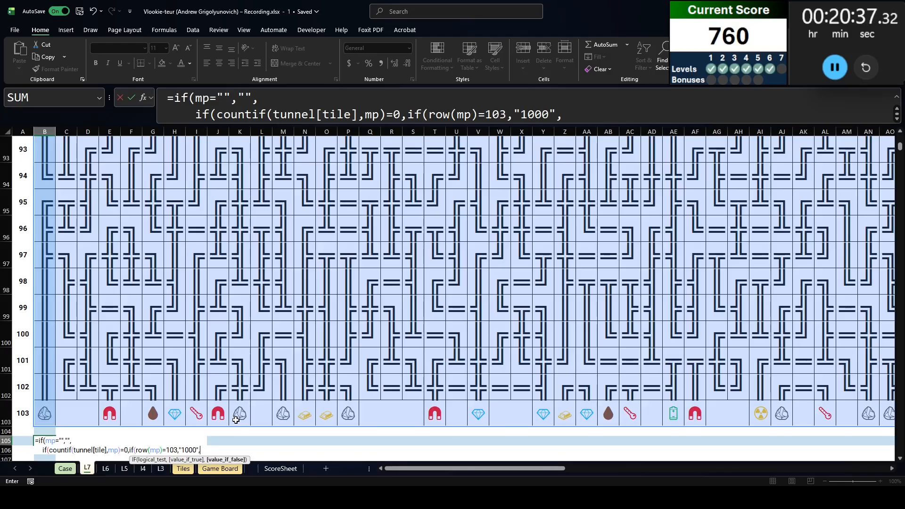
# Check the board's right edge, and change the nested condition to countif(resource[tile],mp)>0
pyautogui.moveTo(517, 468); pyautogui.dragTo(796, 462)
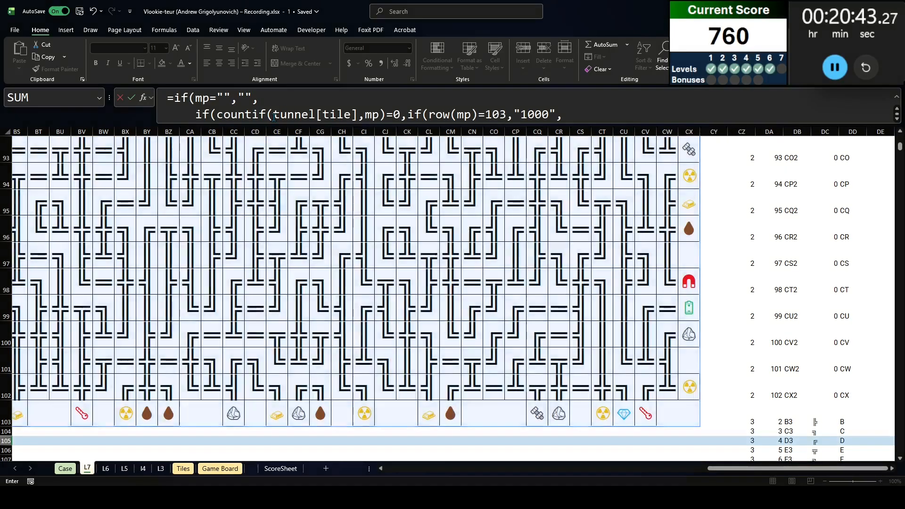
pyautogui.click(344, 114)
pyautogui.moveTo(351, 114); pyautogui.dragTo(312, 114)
pyautogui.write('resource')
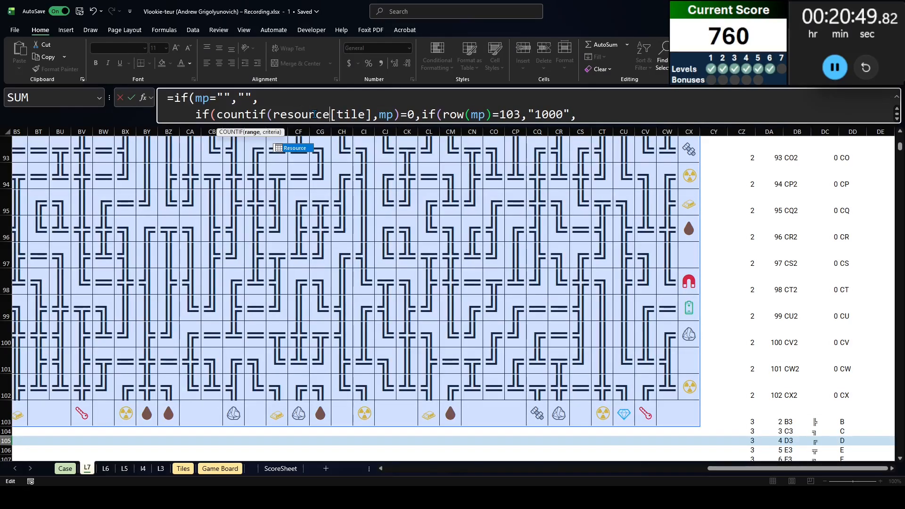
pyautogui.moveTo(400, 115); pyautogui.dragTo(409, 116)
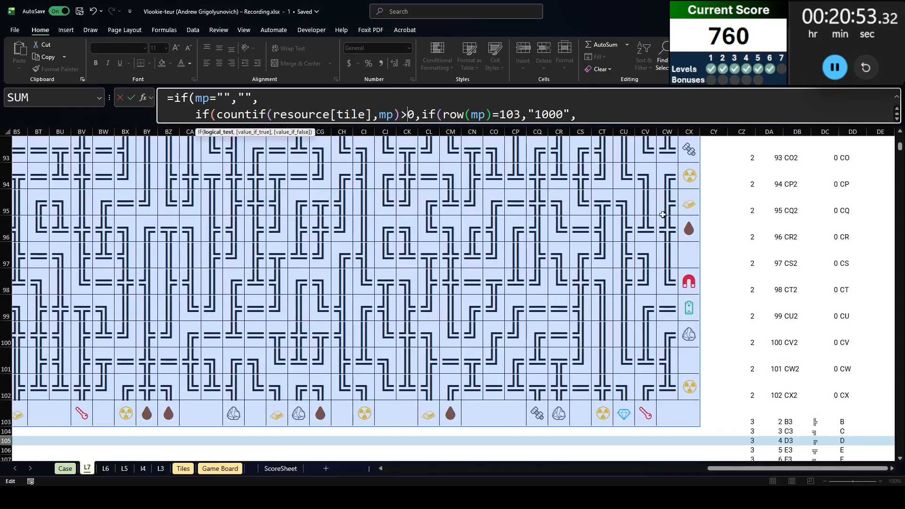
# Complete the row test with "0100") as its false value and enlarge the formula bar
pyautogui.click(589, 119)
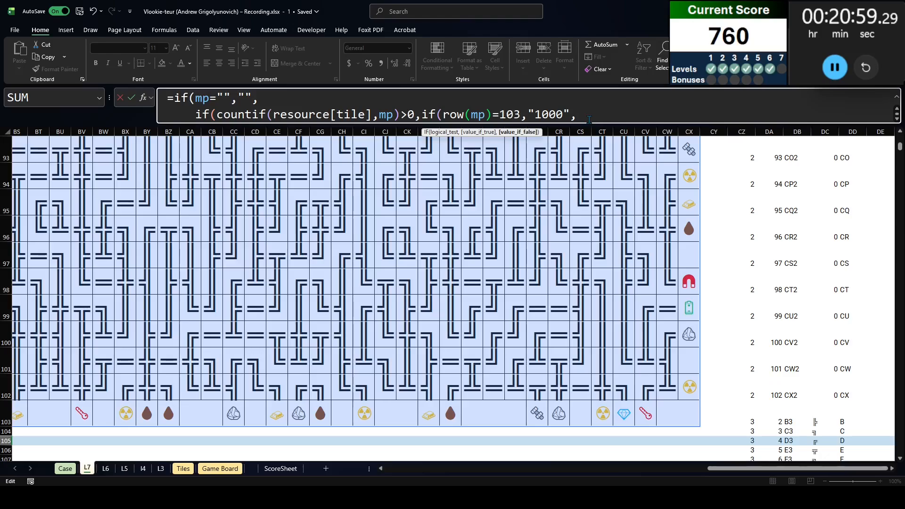
pyautogui.write('0100"')
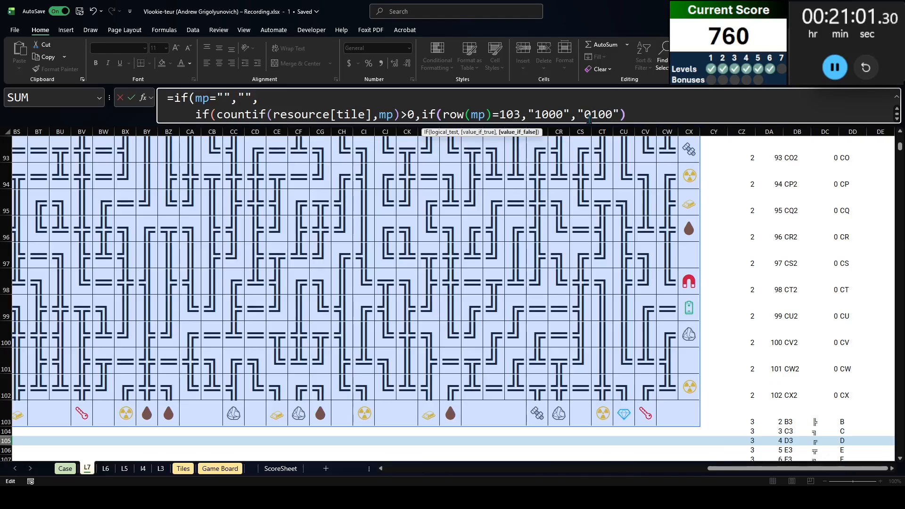
pyautogui.write(')')
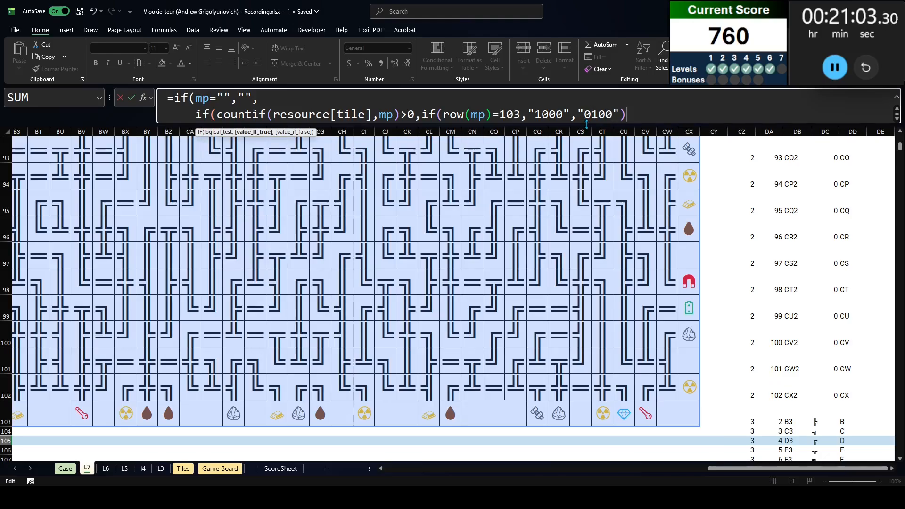
pyautogui.moveTo(587, 124); pyautogui.dragTo(587, 176)
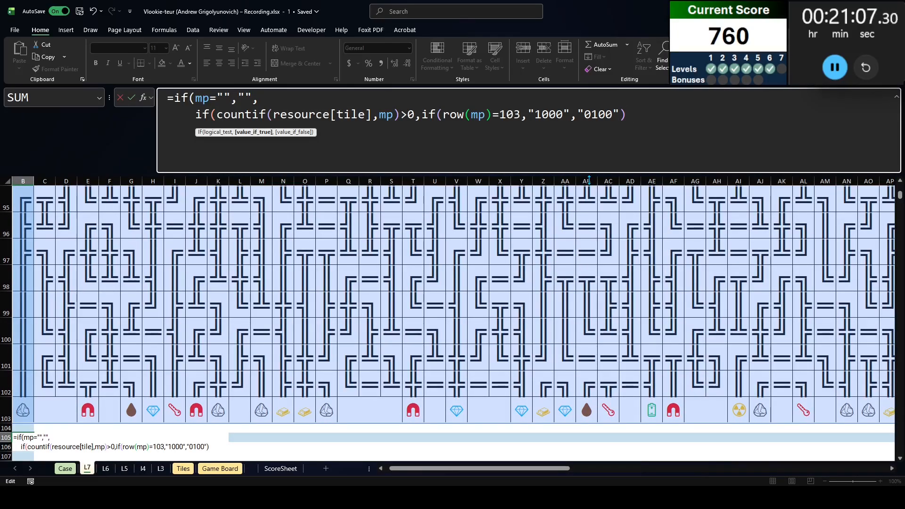
# Finish the B105 formula by adding XLOOKUP(mp,tunnel[tile],tunnel[code]) as the value for all remaining tiles, and commit it
pyautogui.write(',')
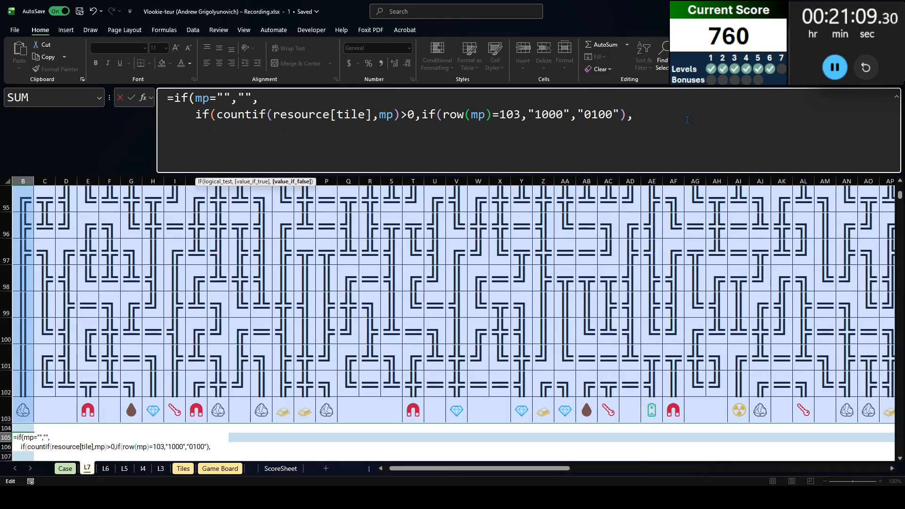
pyautogui.hotkey('alt', 'Return')
pyautogui.write('xl')
pyautogui.press('Tab')
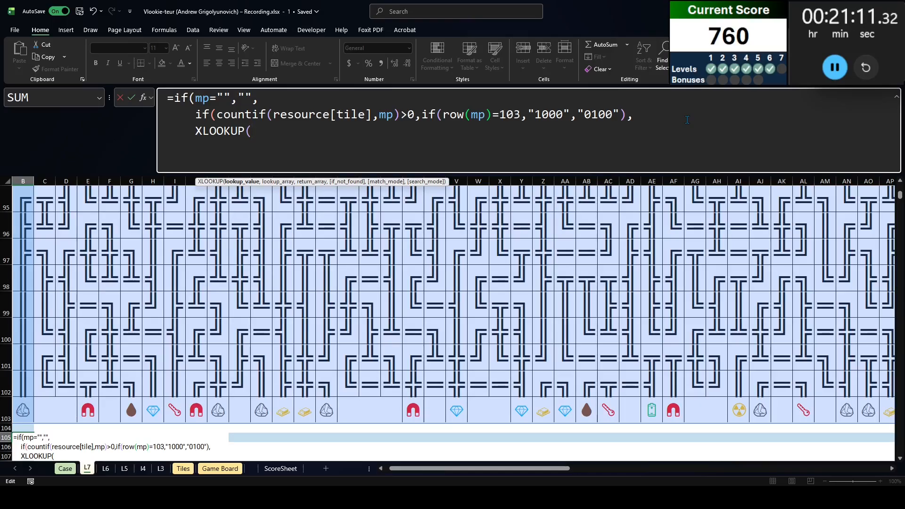
pyautogui.write('mp,tunnel[t')
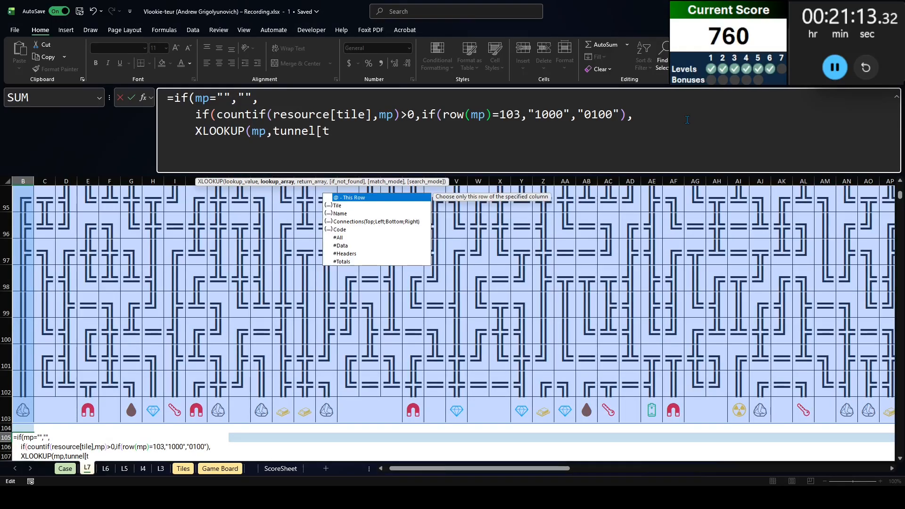
pyautogui.write('ile],tunnel[')
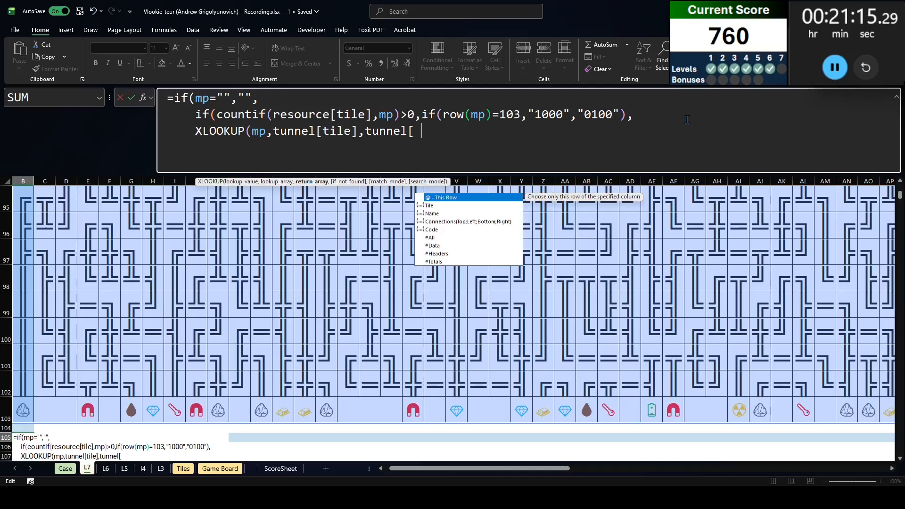
pyautogui.write('code])))')
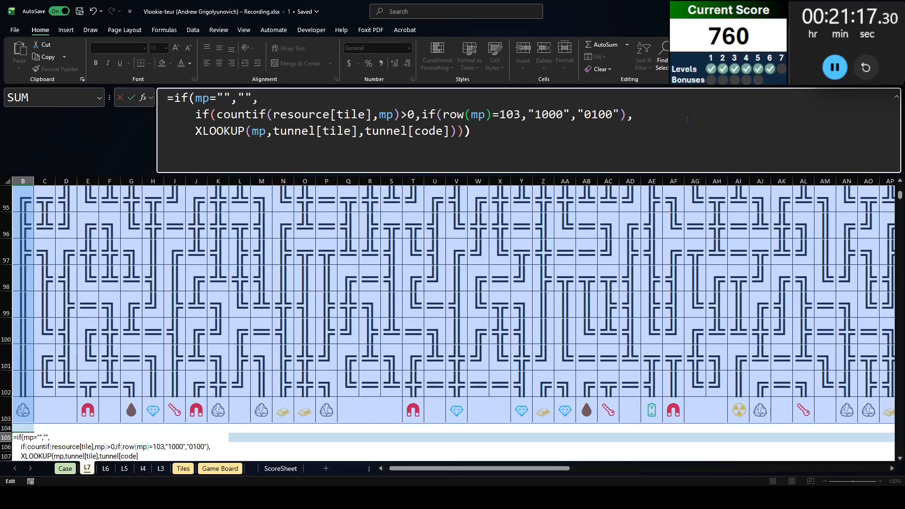
pyautogui.press('Return')
pyautogui.press('Left')
pyautogui.press('Right')
pyautogui.press('Up')
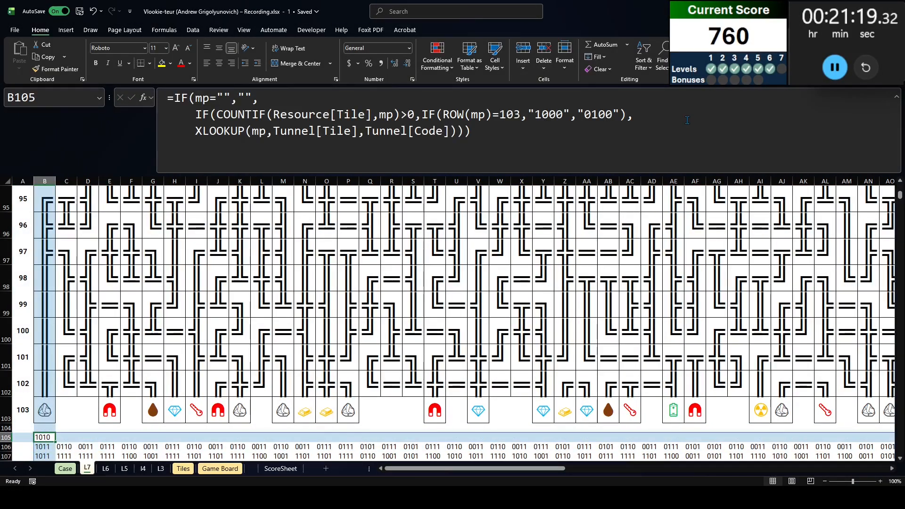
# Examine the spilled tile codes down to row 206 and across to column CX, checking the last row and column
pyautogui.scroll(5, 114, 226)
pyautogui.scroll(-10, 114, 226)
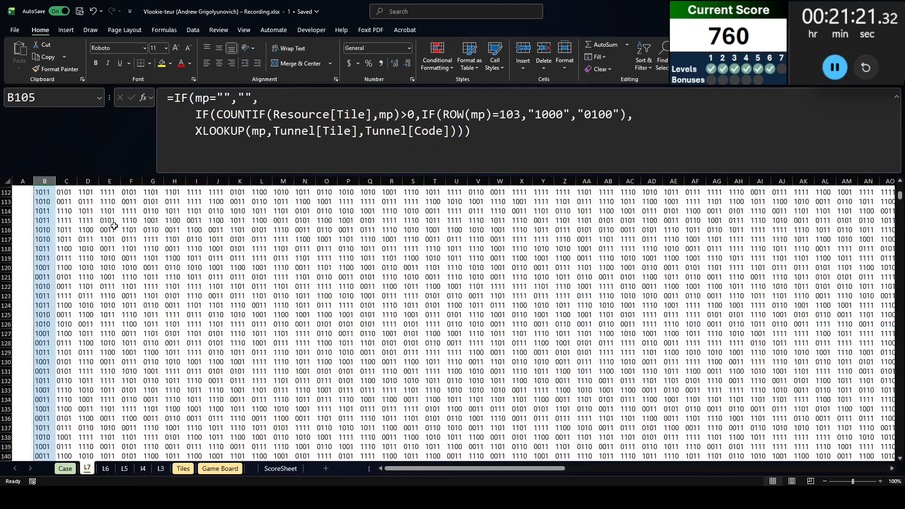
pyautogui.hotkey('ctrl', 'Down')
pyautogui.scroll(-4, 19, 316)
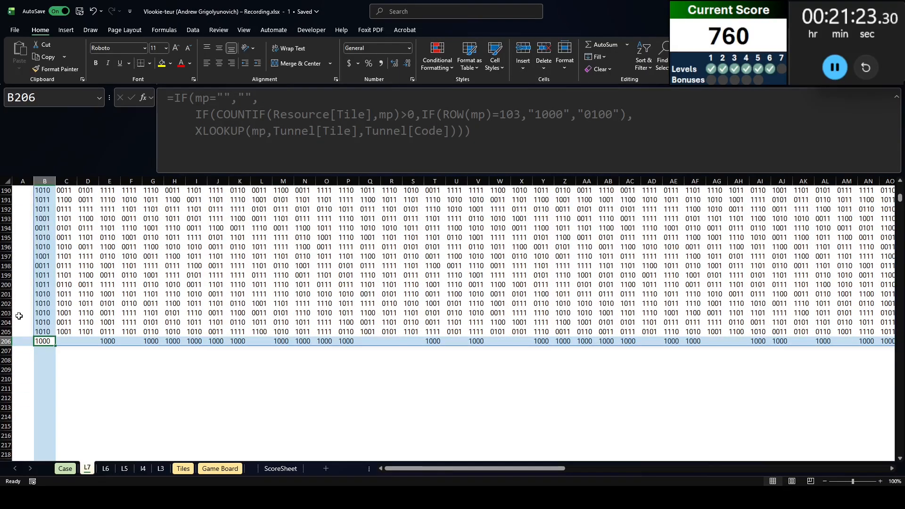
pyautogui.click(4, 341)
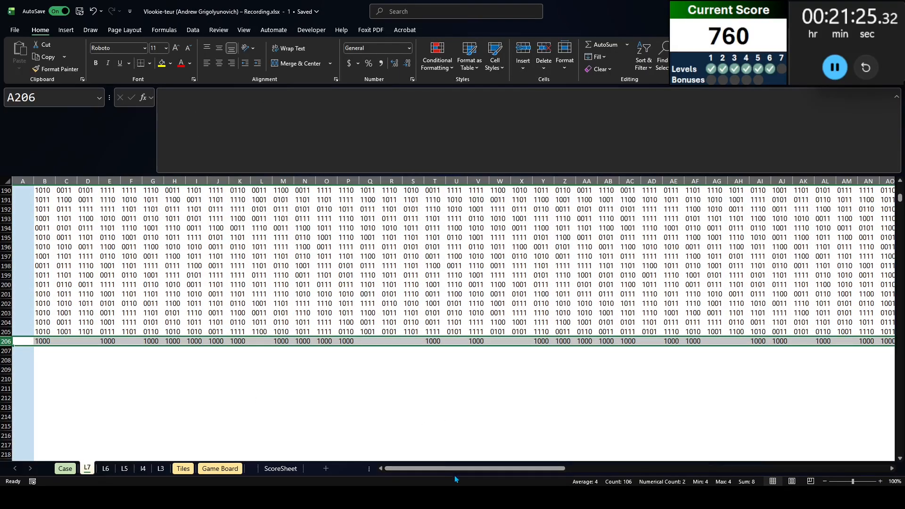
pyautogui.moveTo(454, 468); pyautogui.dragTo(778, 468)
pyautogui.click(688, 322)
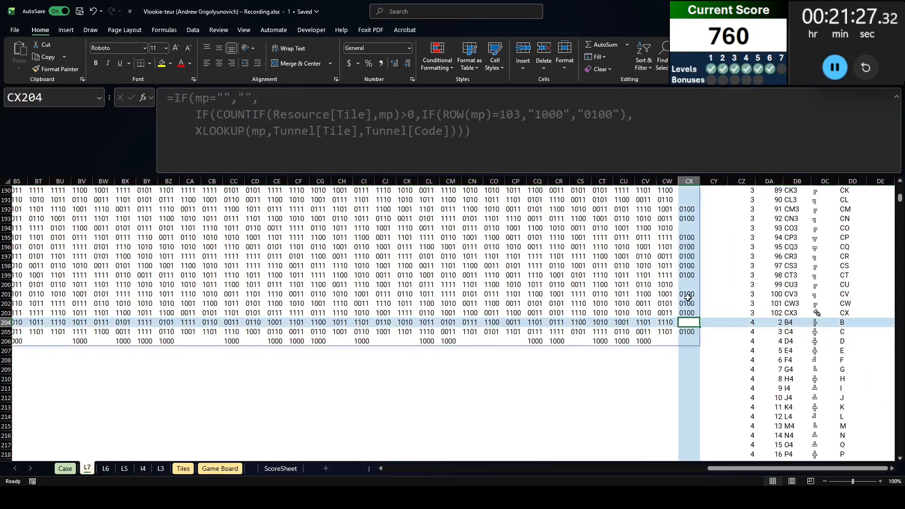
pyautogui.scroll(20, 689, 294)
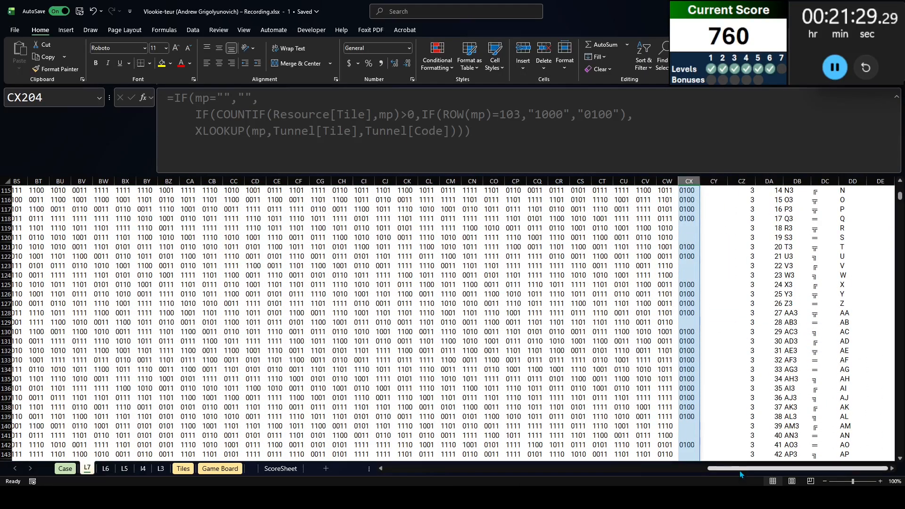
pyautogui.moveTo(737, 468); pyautogui.dragTo(413, 468)
pyautogui.scroll(-8, 122, 395)
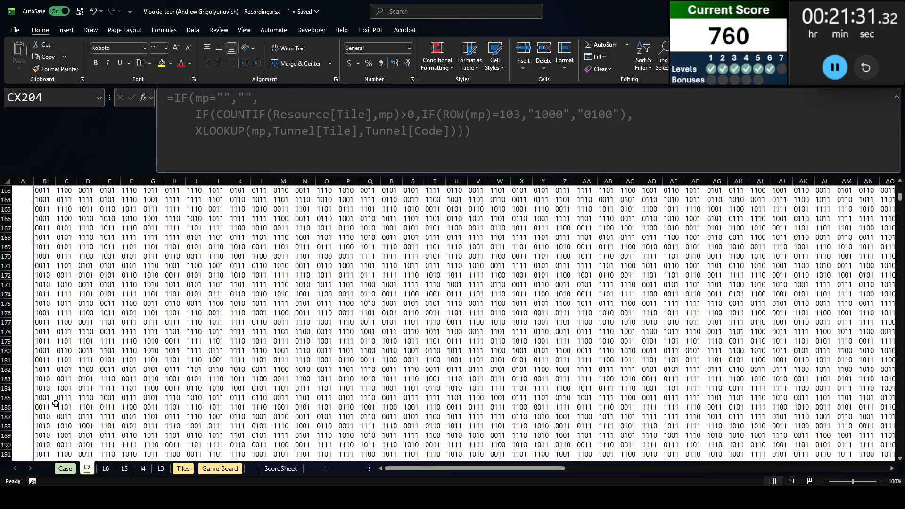
pyautogui.scroll(-19, 52, 398)
# Select B208 and check the Formulas section of the Excel options, accepting the dialog
pyautogui.click(40, 305)
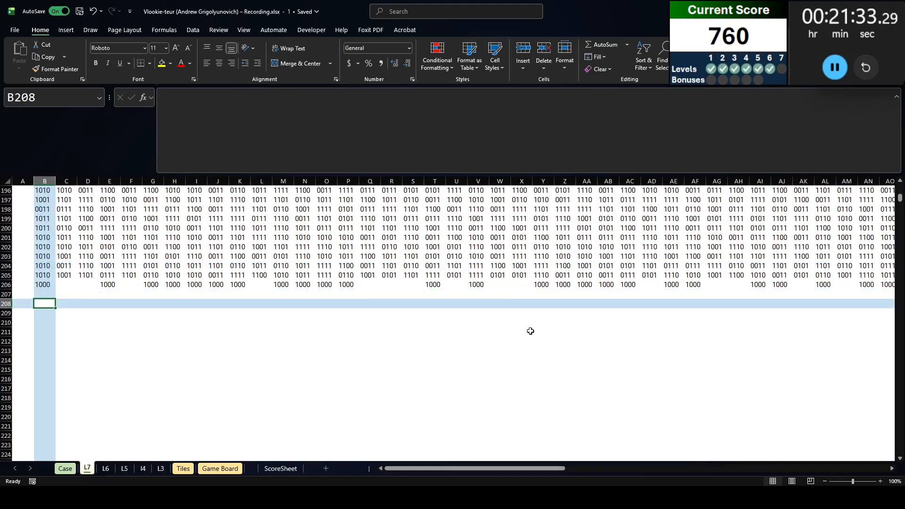
pyautogui.click(438, 12)
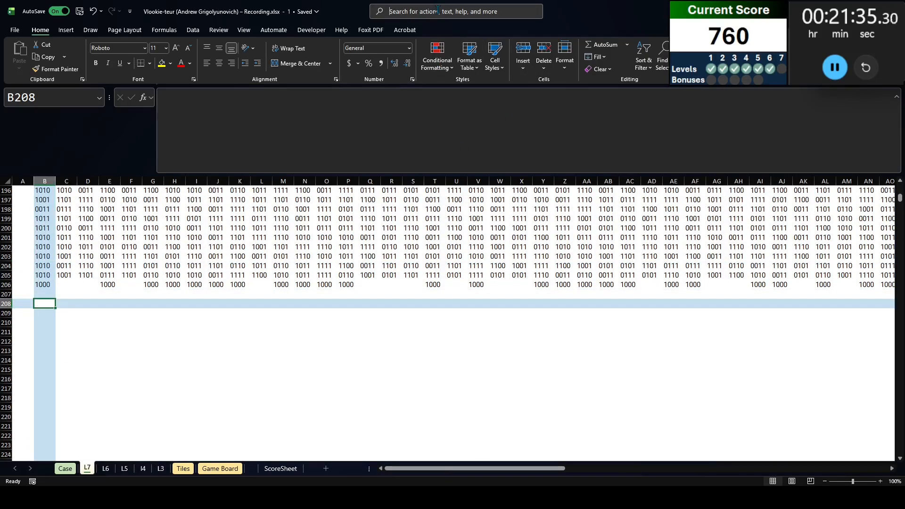
pyautogui.write('options')
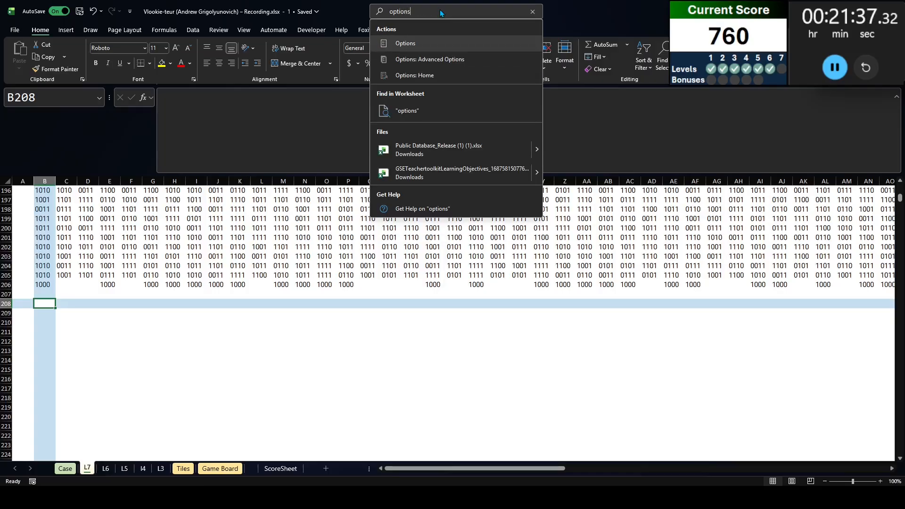
pyautogui.click(421, 47)
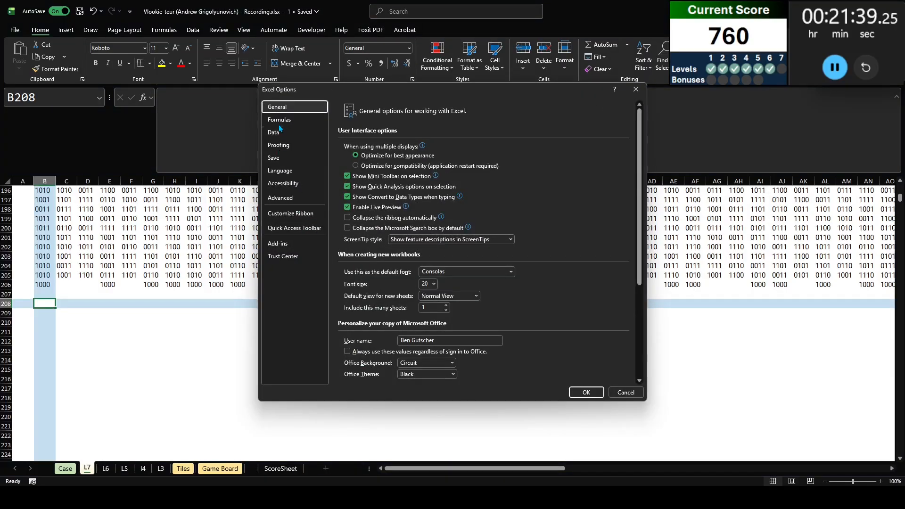
pyautogui.click(280, 119)
pyautogui.click(584, 393)
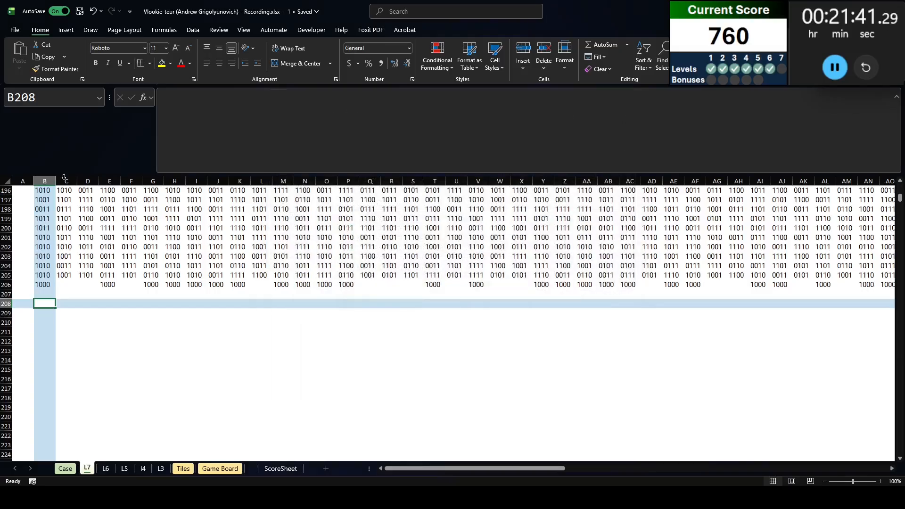
# Enter 1 in cell B208, below the grid of tile codes
pyautogui.write('1')
pyautogui.press('Return')
pyautogui.press('Up')
# Label cell A208 as KS and enter 0 beneath it in A209
pyautogui.press('Left')
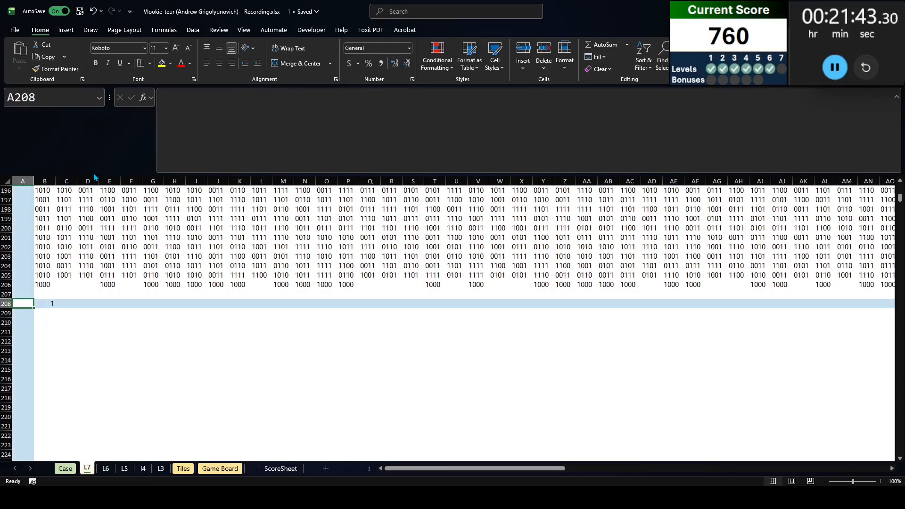
pyautogui.write('SK')
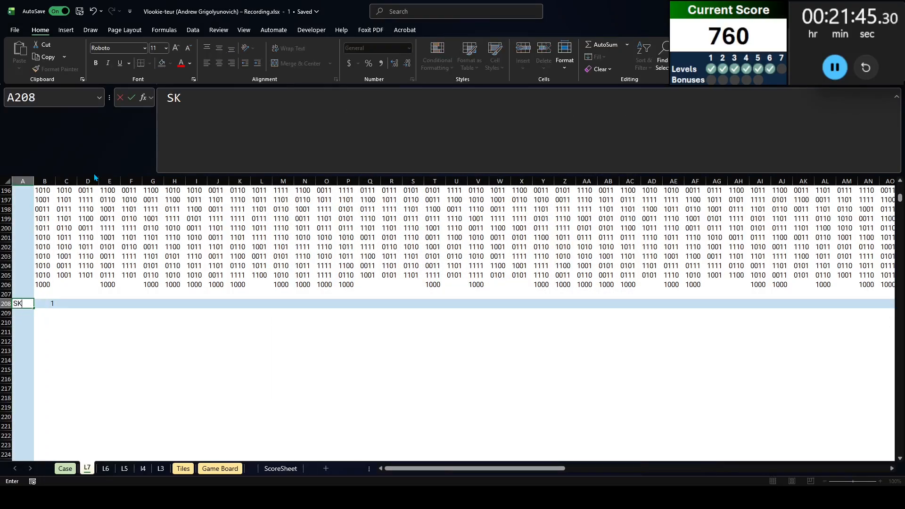
pyautogui.press('Return')
pyautogui.write('0-')
pyautogui.press('BackSpace')
pyautogui.press('BackSpace')
pyautogui.press('Up')
pyautogui.write('KS')
pyautogui.press('Return')
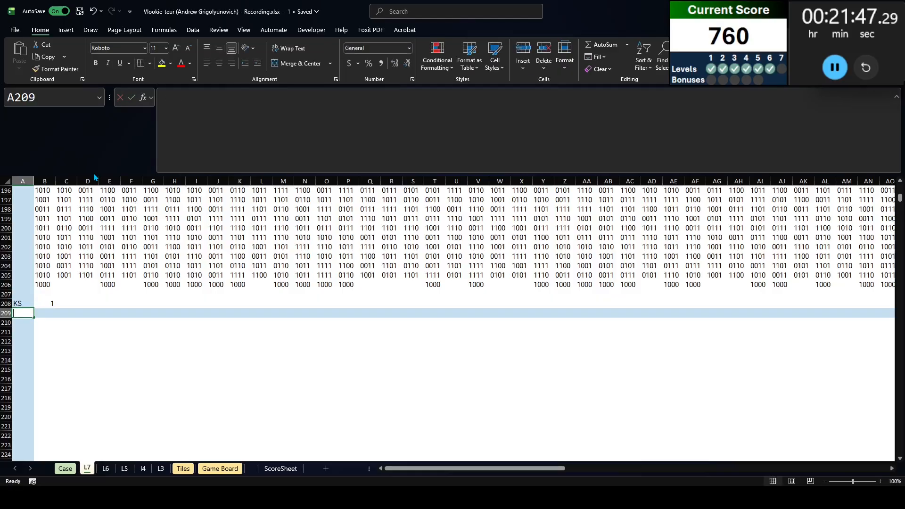
pyautogui.write('0')
pyautogui.press('Return')
# Begin a formula in B209 with =if($A$209,0, using an absolute reference to the cell under KS, followed by a line break
pyautogui.press('Up')
pyautogui.press('Right')
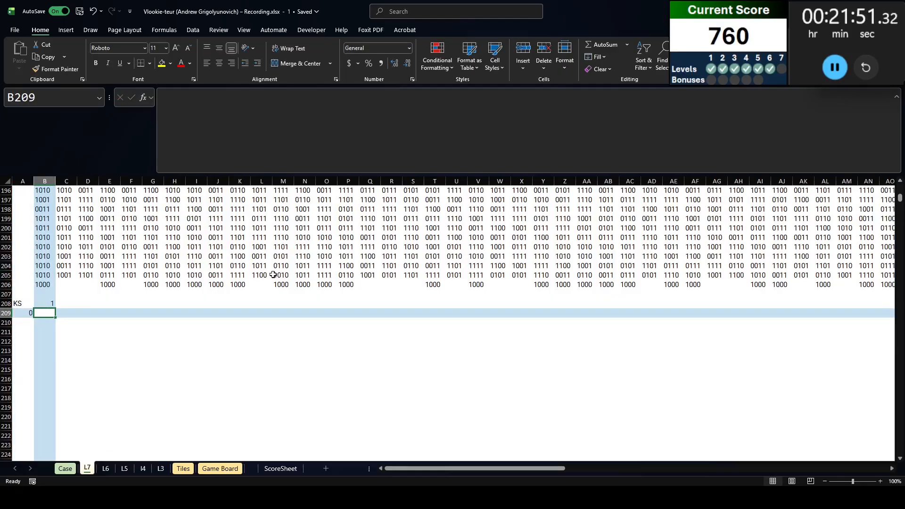
pyautogui.write('=if(')
pyautogui.press('Left')
pyautogui.press('F4')
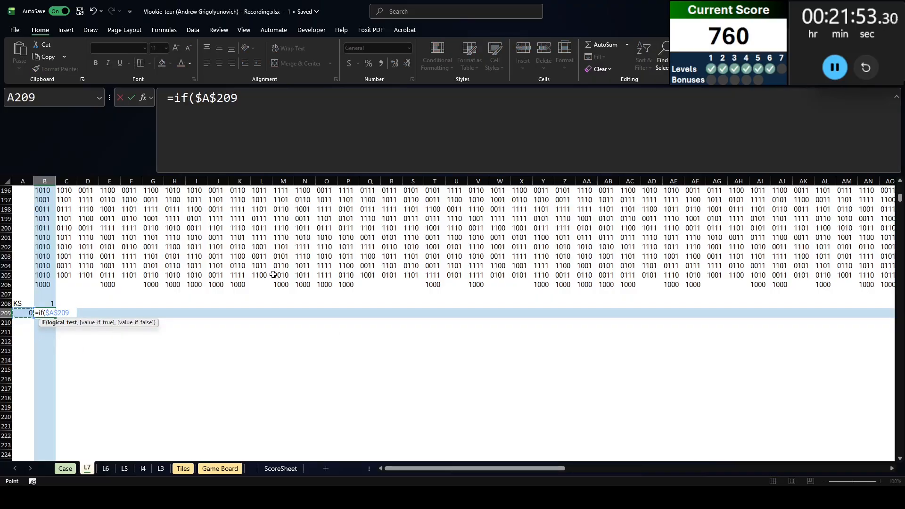
pyautogui.write(',0,')
pyautogui.hotkey('alt', 'Return')
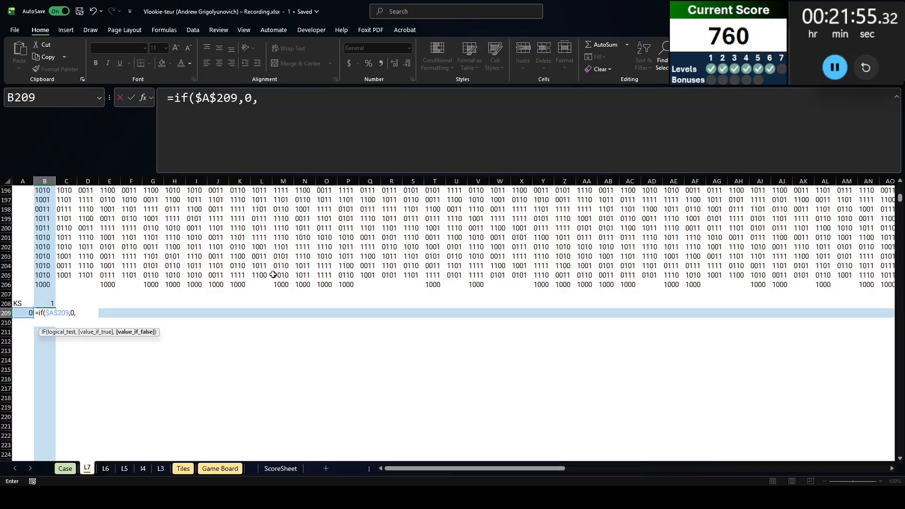
# Add a nested IF to the B209 formula that returns an empty string when B106 is blank: if(B106="","",
pyautogui.write('if(')
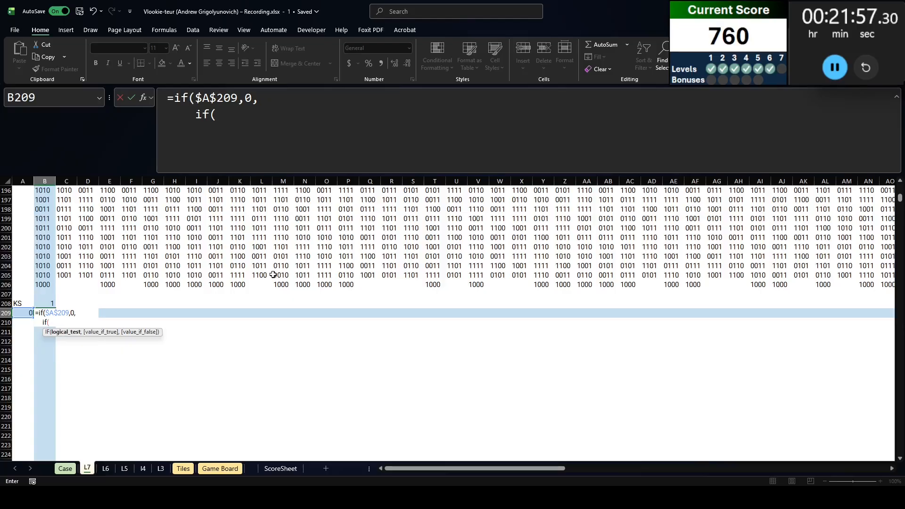
pyautogui.scroll(10, 273, 275)
pyautogui.scroll(-6, 102, 308)
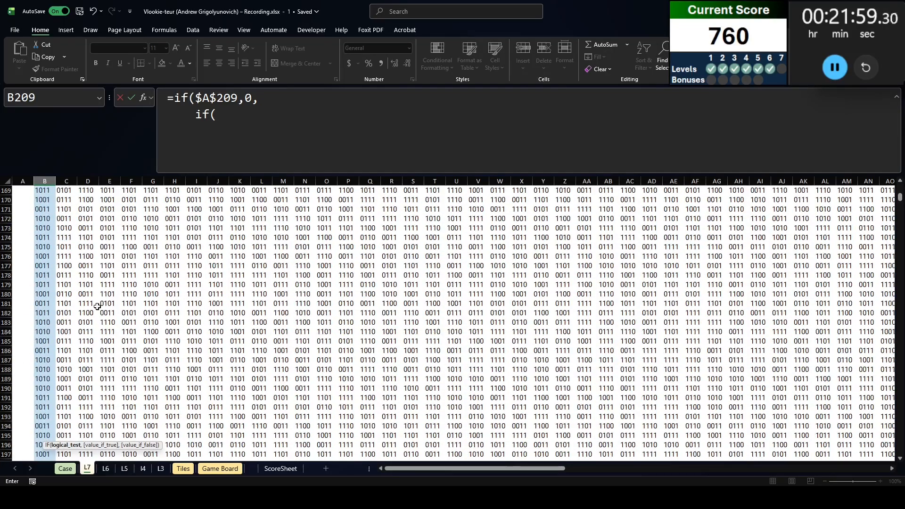
pyautogui.scroll(20, 44, 367)
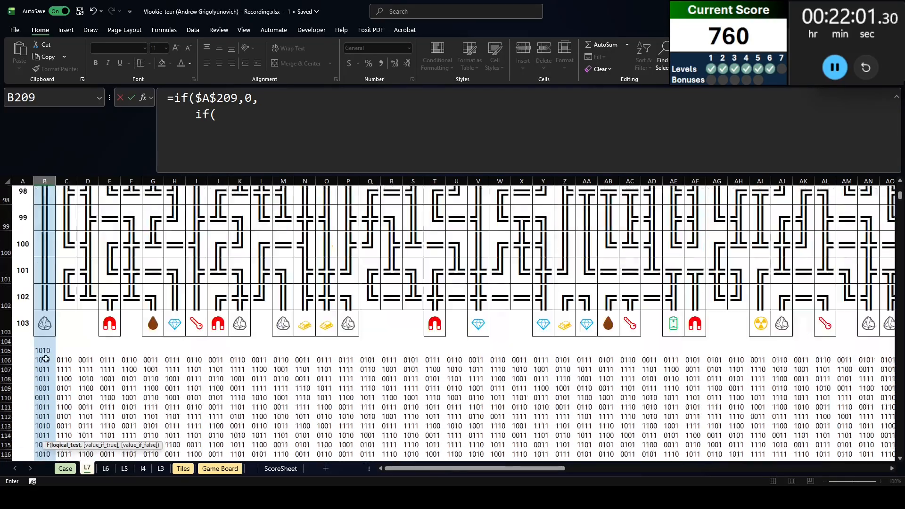
pyautogui.click(45, 361)
pyautogui.write('=')
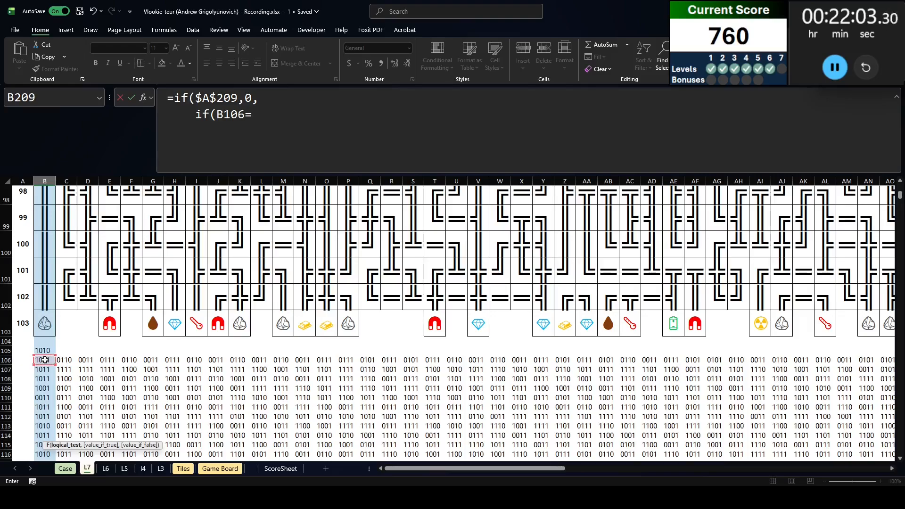
pyautogui.write('"","",')
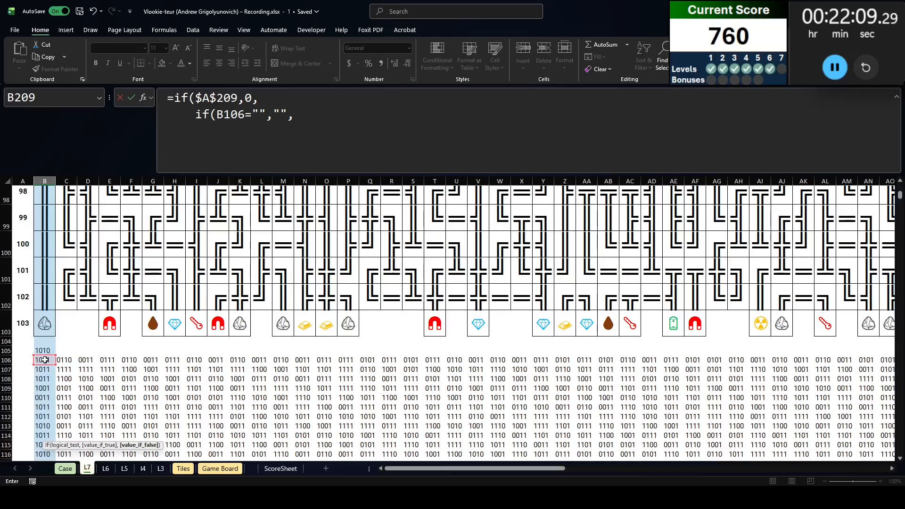
# On a new line of the B209 formula, start min(if(and( testing that mid(B105,3,1)="1" and mid(B106,1,1)="1", closing the AND
pyautogui.hotkey('alt', 'Return')
pyautogui.write('min(')
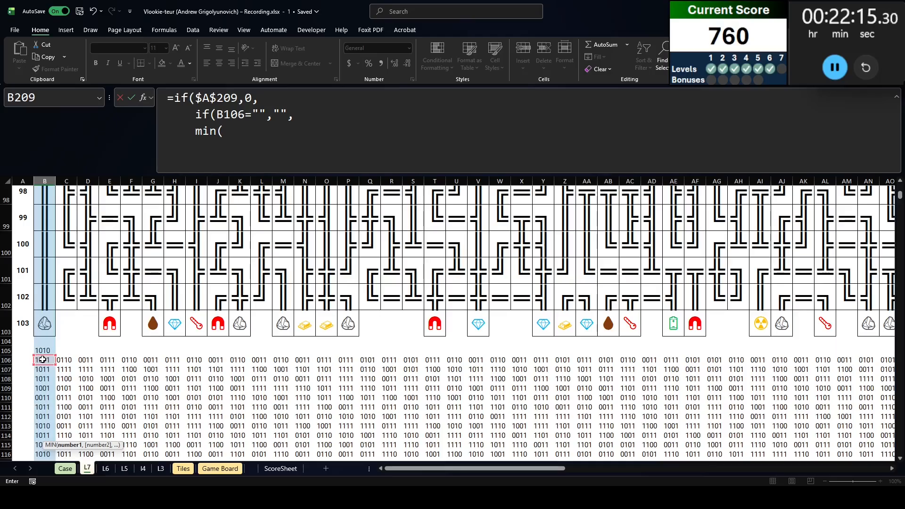
pyautogui.write('if(and(')
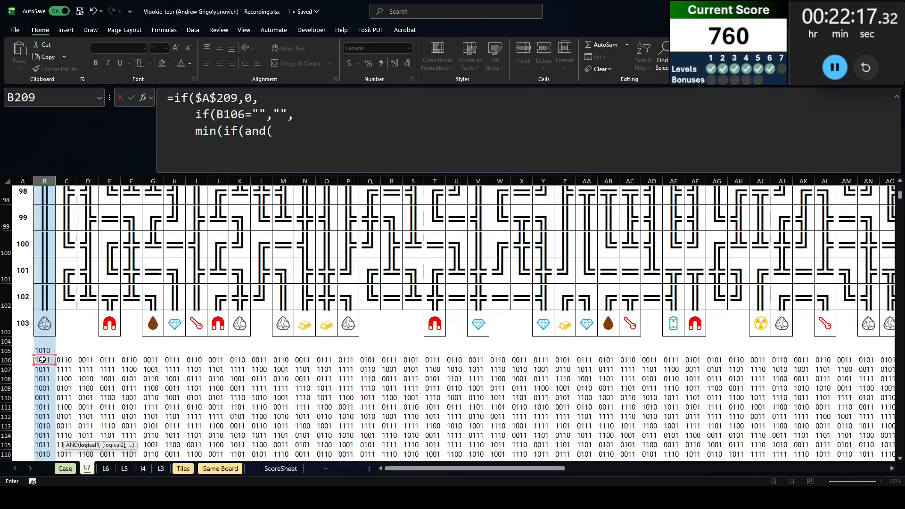
pyautogui.write('mid(')
pyautogui.click(43, 351)
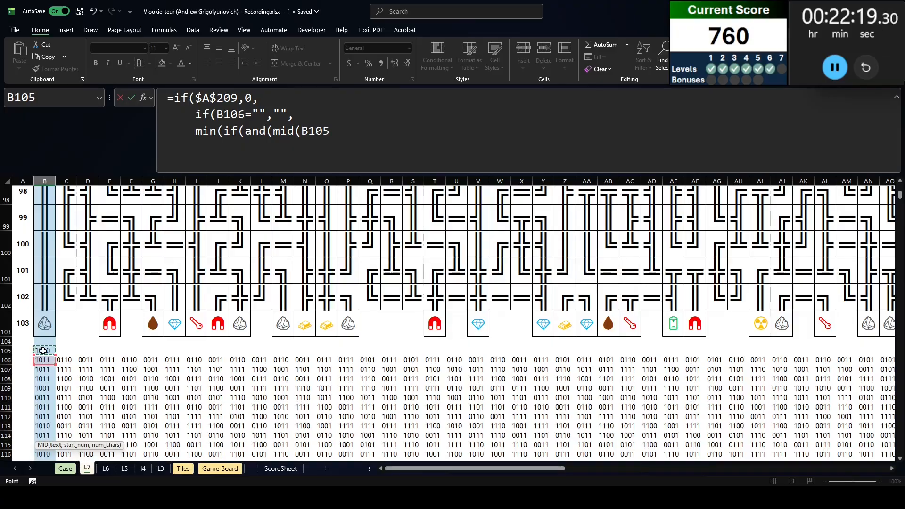
pyautogui.write(',3,1)')
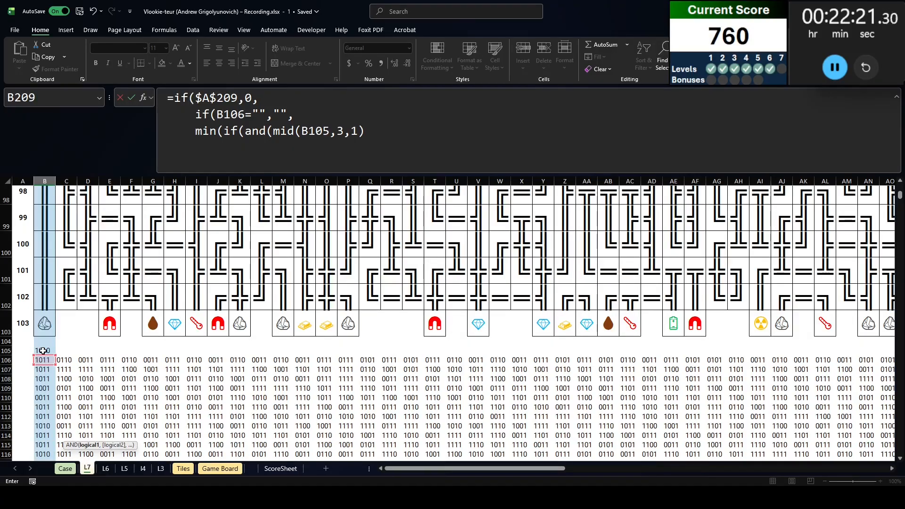
pyautogui.write('="1",mid(')
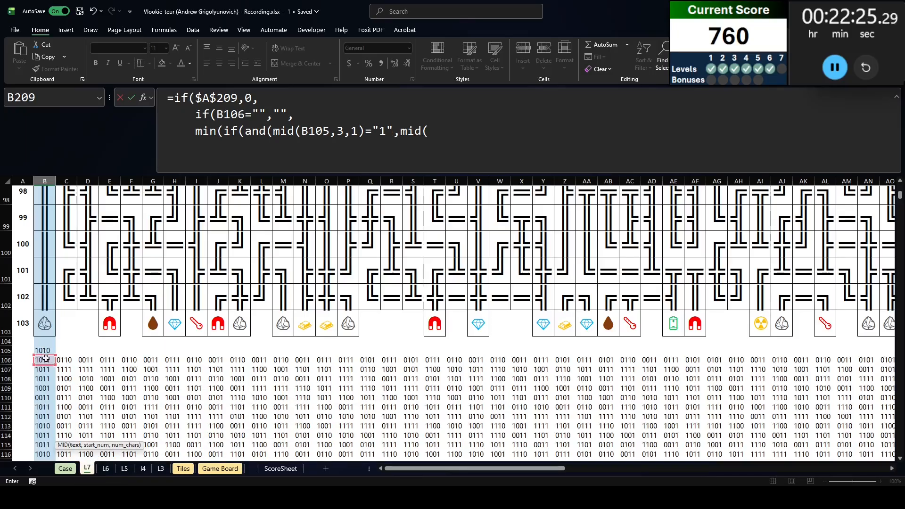
pyautogui.click(46, 360)
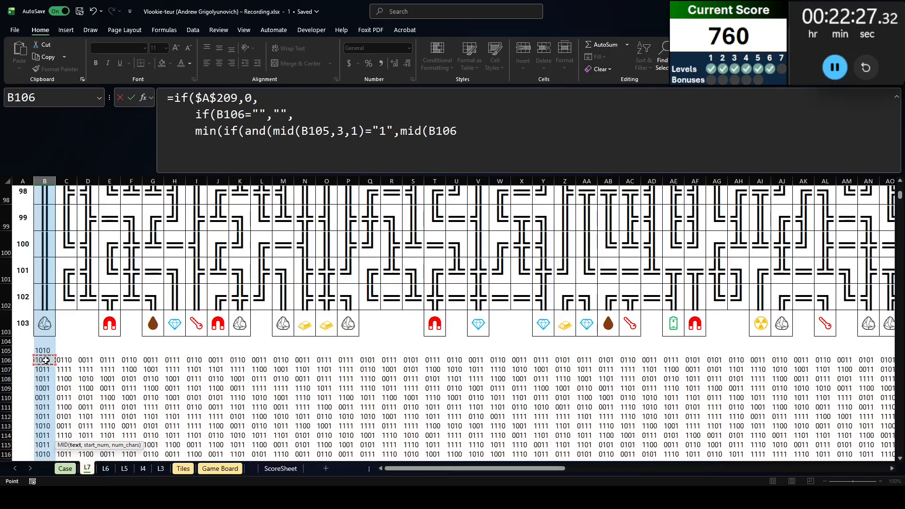
pyautogui.write(',1,1)="1"')
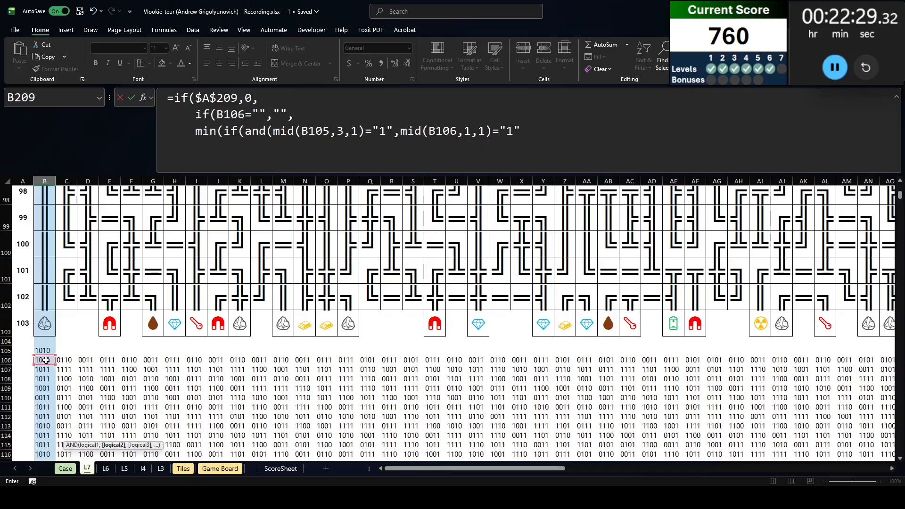
pyautogui.write('),')
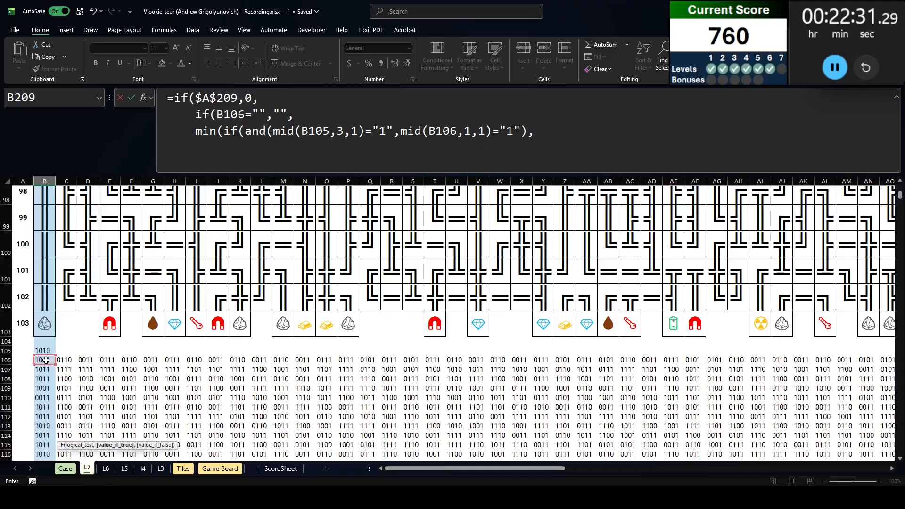
# Make the first MIN branch return B208 when its test is true and 9**9 otherwise, ending the branch with a comma
pyautogui.press('Up')
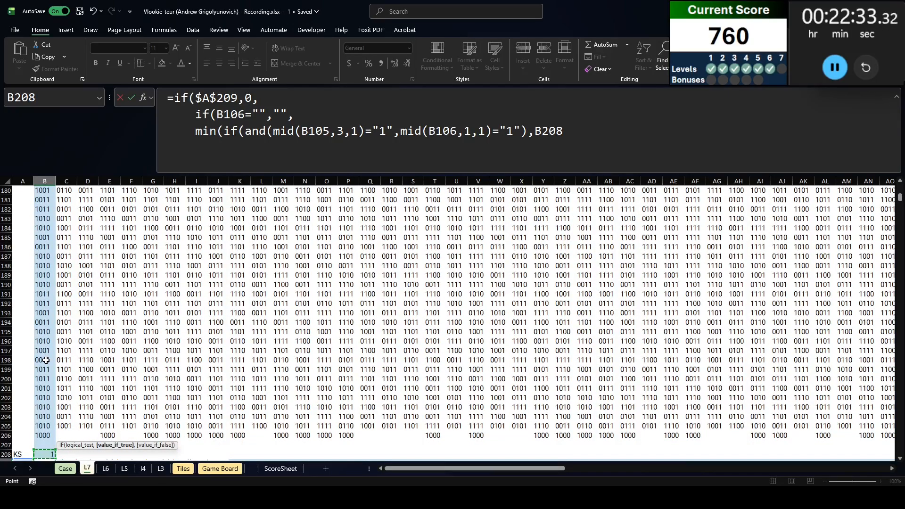
pyautogui.write(',')
pyautogui.scroll(17, 46, 361)
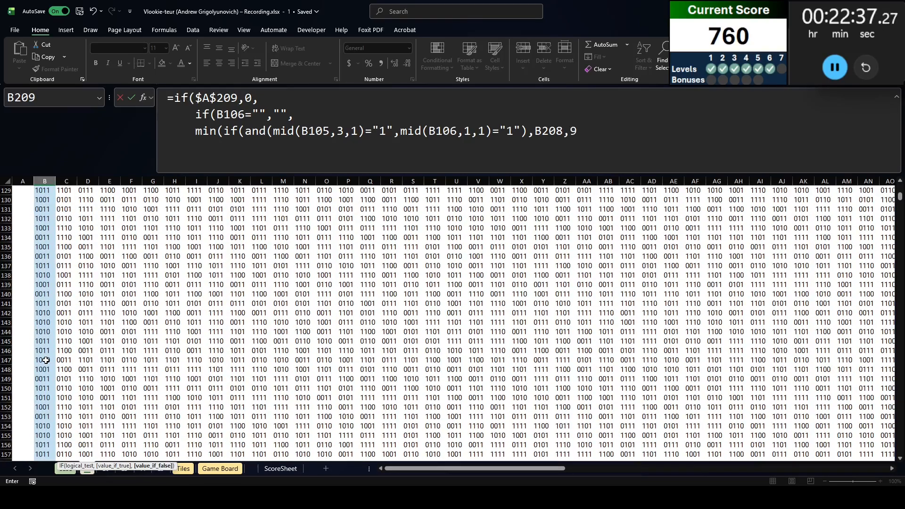
pyautogui.write('9**9')
pyautogui.scroll(10, 55, 359)
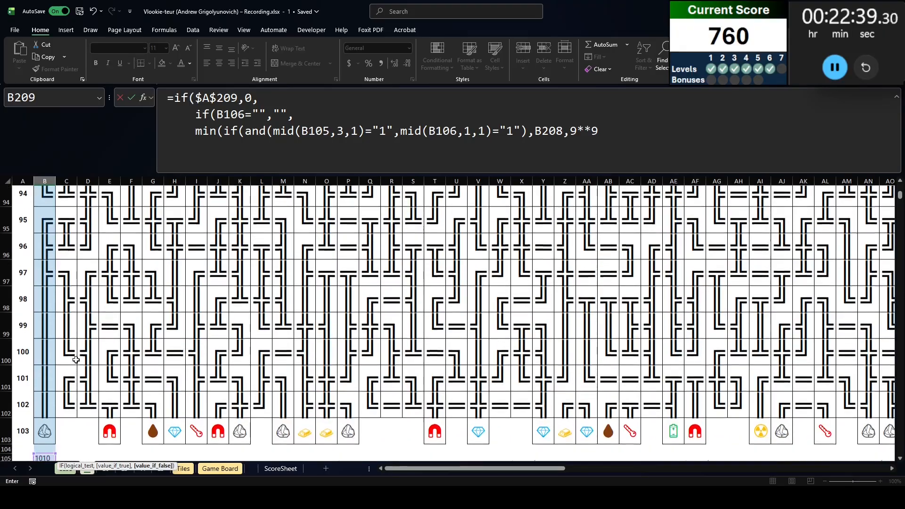
pyautogui.write('),')
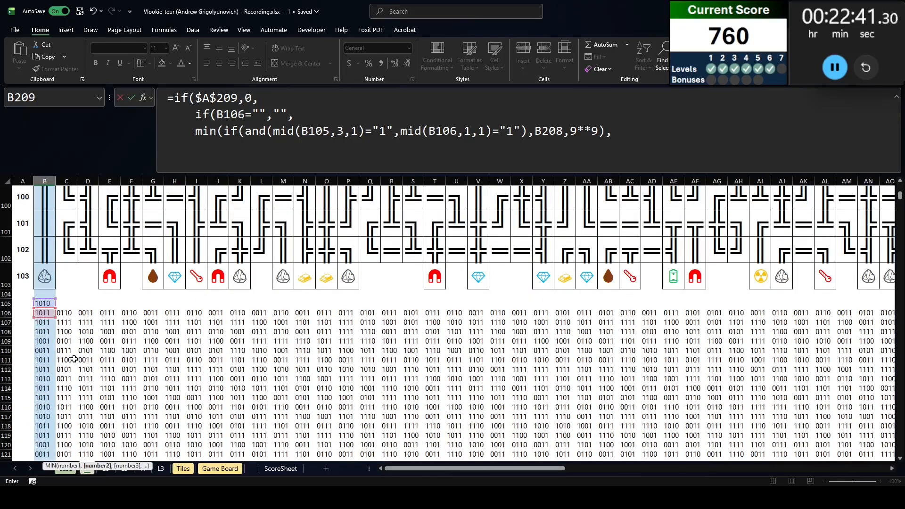
# Duplicate the first IF branch onto a new line inside the MIN, and copy that whole indented line for reuse
pyautogui.moveTo(613, 132); pyautogui.dragTo(237, 132)
pyautogui.hotkey('ctrl', 'c')
pyautogui.click(662, 130)
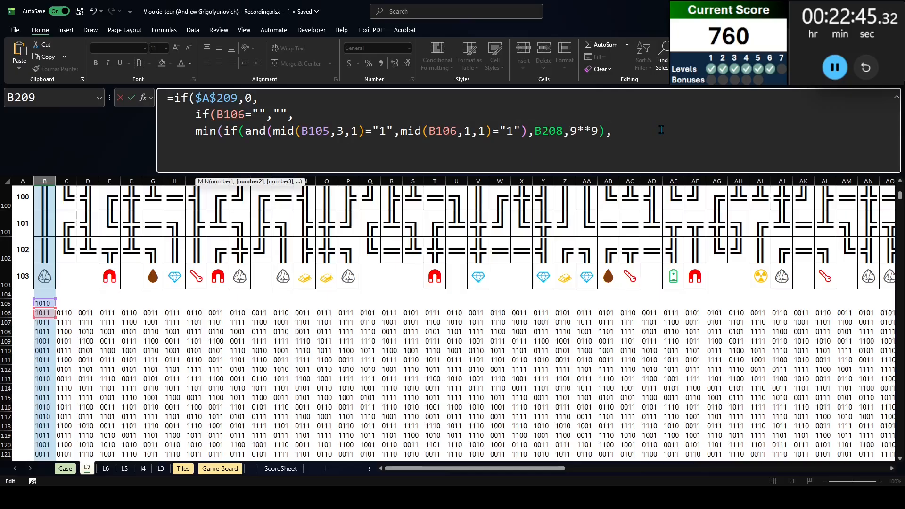
pyautogui.hotkey('ctrl', 'v')
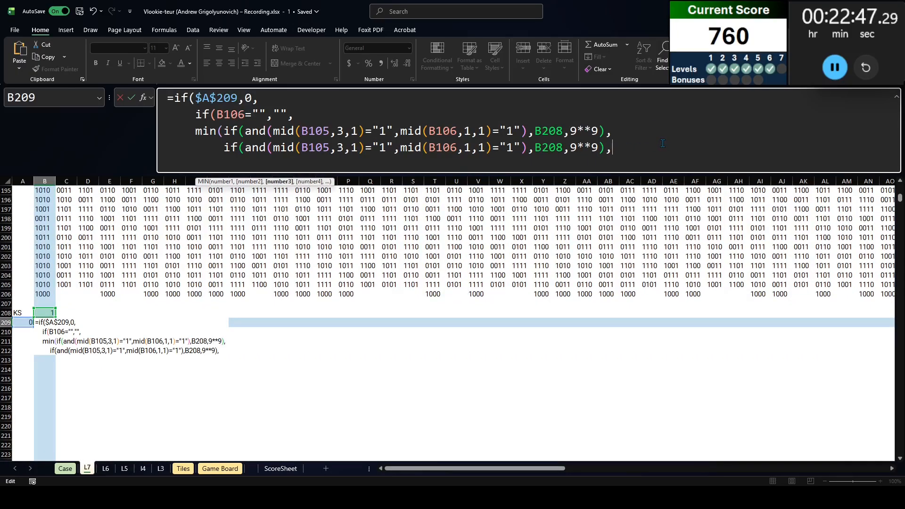
pyautogui.hotkey('shift', 'Home')
pyautogui.hotkey('ctrl', 'c')
# Change the second branch's conditions to mid(A106,4,1)="1" and mid(B106,2,1)="1"
pyautogui.scroll(20, 124, 307)
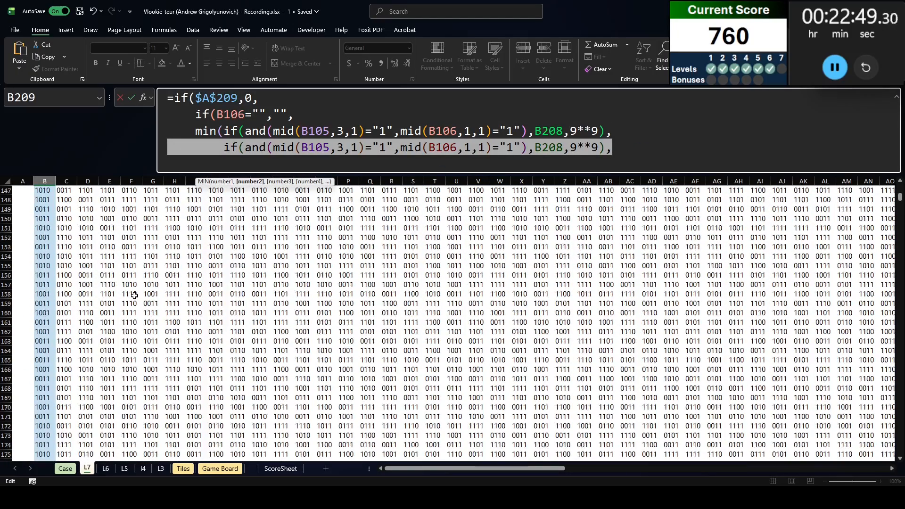
pyautogui.doubleClick(320, 148)
pyautogui.click(25, 313)
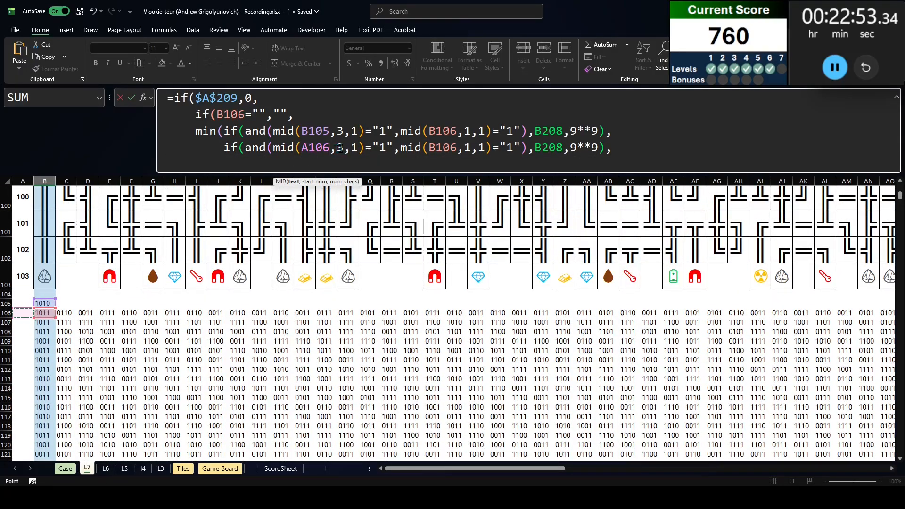
pyautogui.doubleClick(340, 148)
pyautogui.write('4')
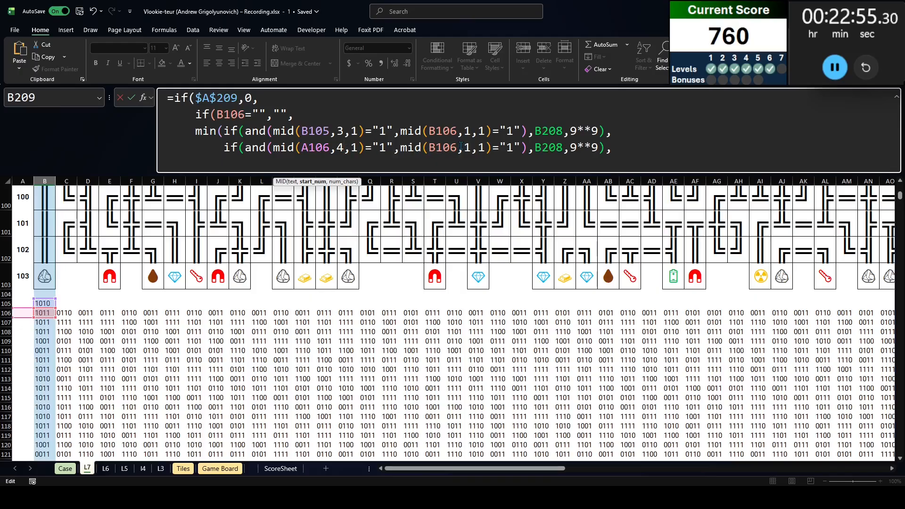
pyautogui.doubleClick(468, 147)
pyautogui.write('2')
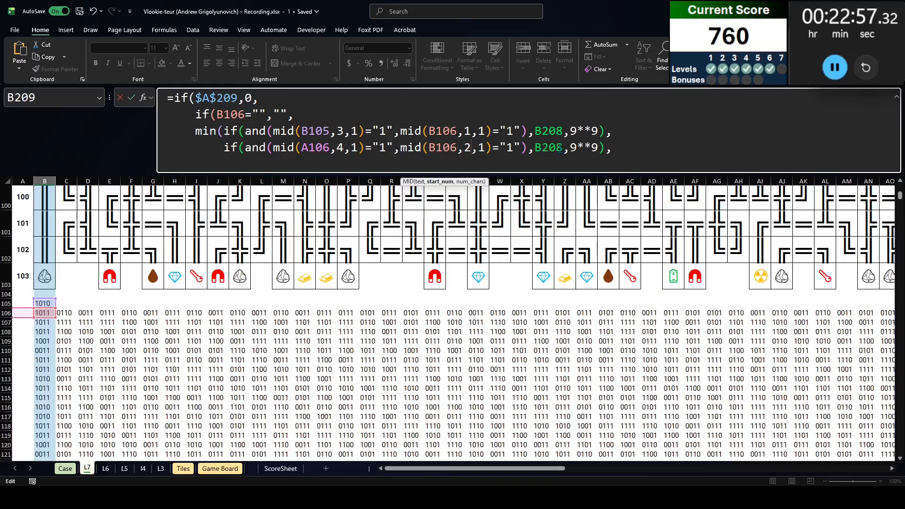
# Replace the second branch's true result with A209
pyautogui.doubleClick(555, 148)
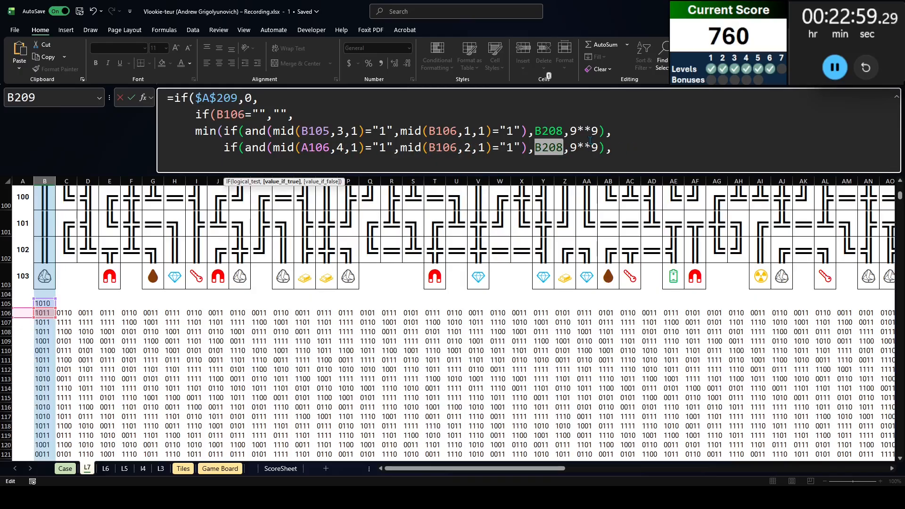
pyautogui.press('BackSpace')
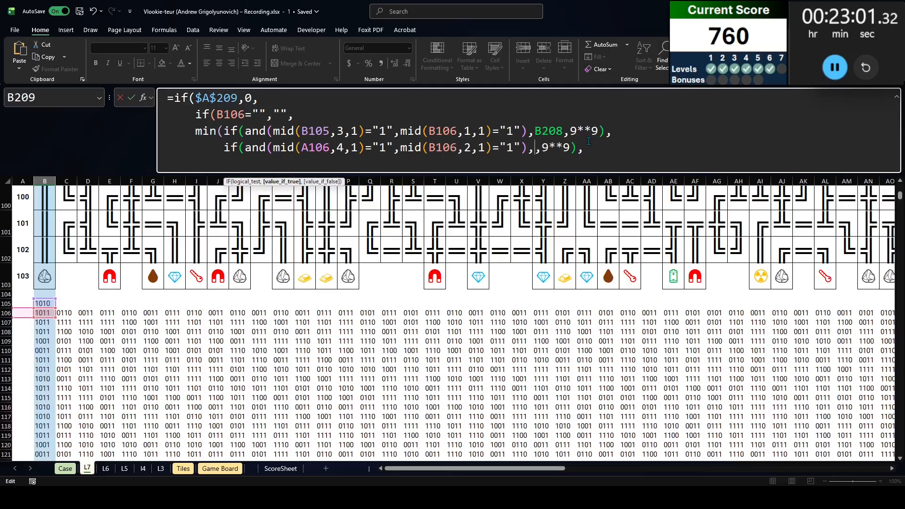
pyautogui.write('A209')
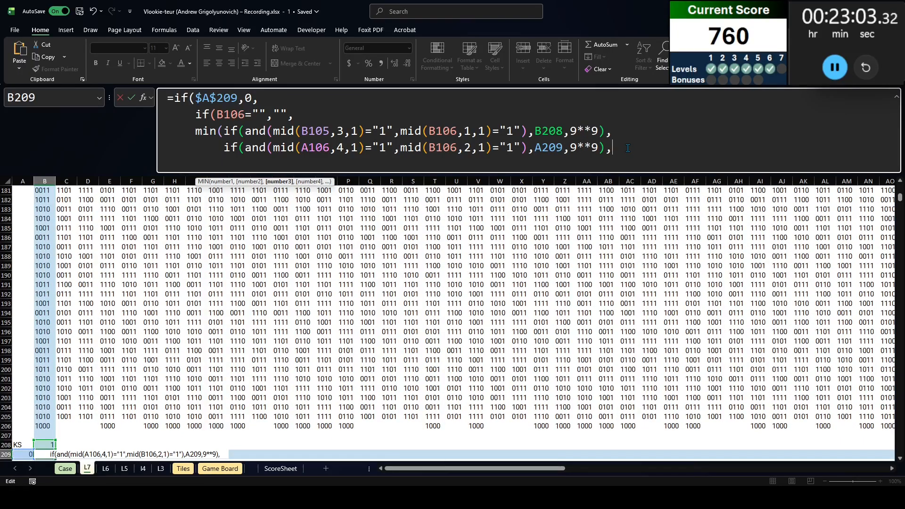
# Paste the copied IF branch onto a new line as the third branch of the MIN
pyautogui.hotkey('alt', 'Return')
pyautogui.hotkey('ctrl', 'v')
pyautogui.scroll(15, 325, 268)
pyautogui.scroll(13, 325, 268)
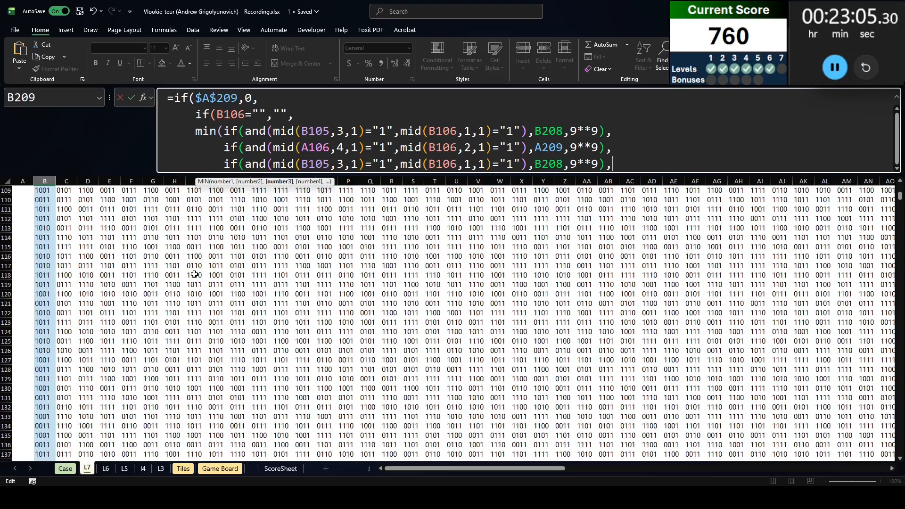
# Change the third branch's conditions to mid(B107,1,1)="1" and mid(B106,3,1)="1"
pyautogui.click(319, 168)
pyautogui.doubleClick(318, 168)
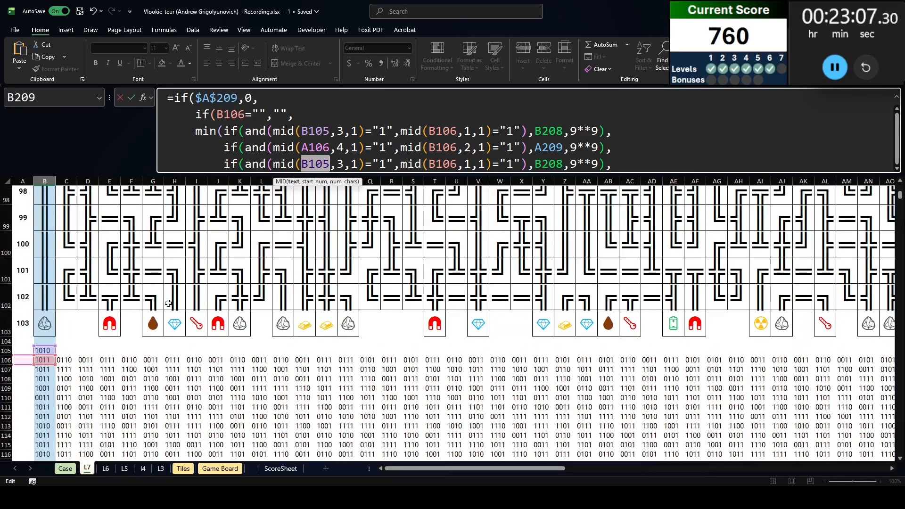
pyautogui.click(41, 371)
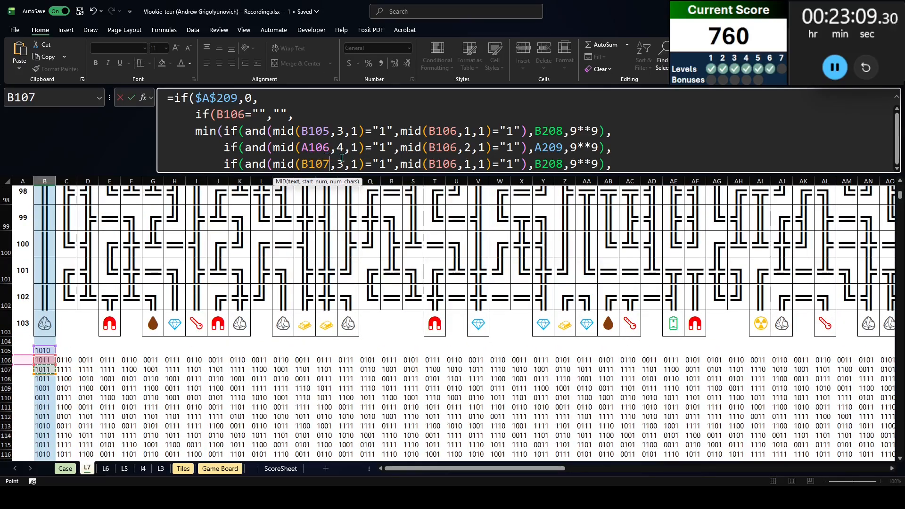
pyautogui.doubleClick(341, 163)
pyautogui.write('1')
pyautogui.doubleClick(469, 163)
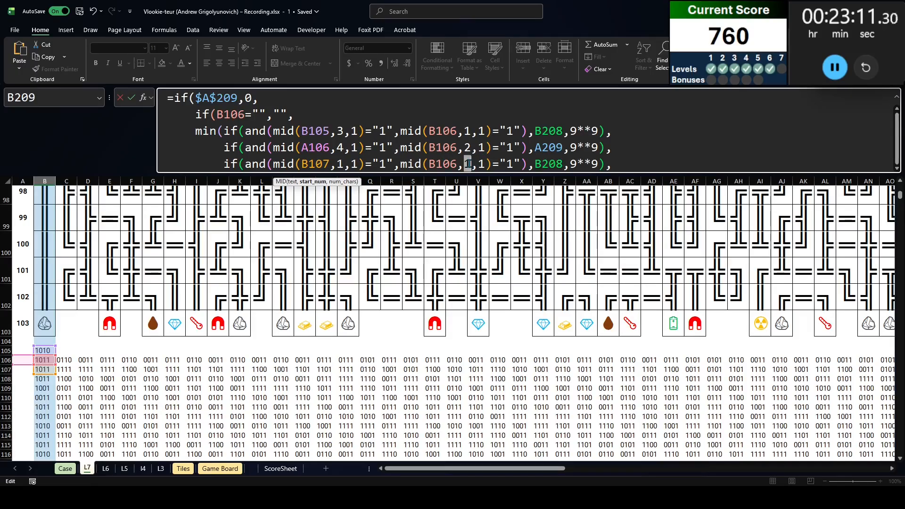
pyautogui.write('3')
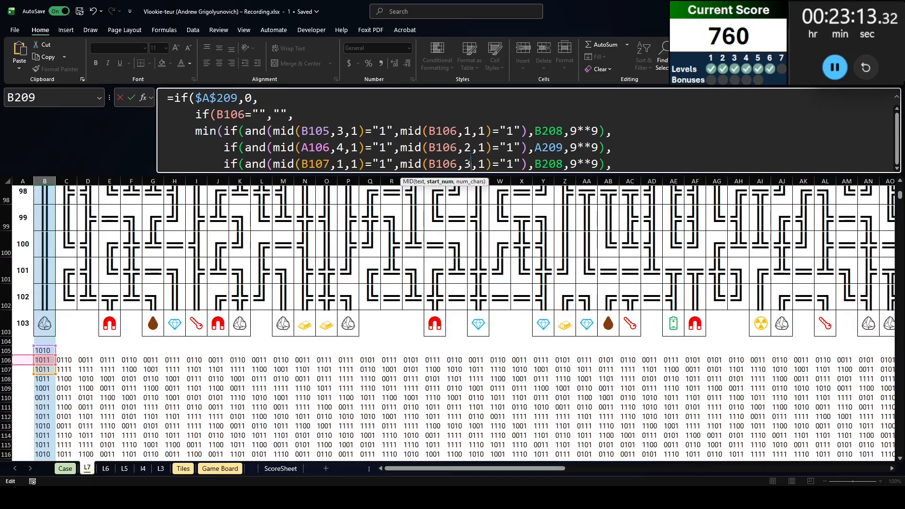
# Replace the third branch's true result with a reference to B210, the cell below the formula
pyautogui.doubleClick(556, 165)
pyautogui.press('BackSpace')
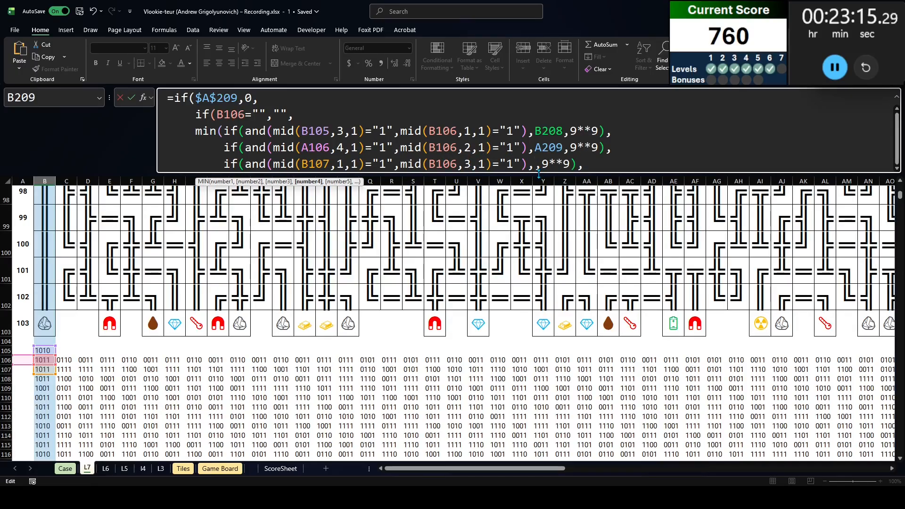
pyautogui.click(535, 164)
pyautogui.press('F2')
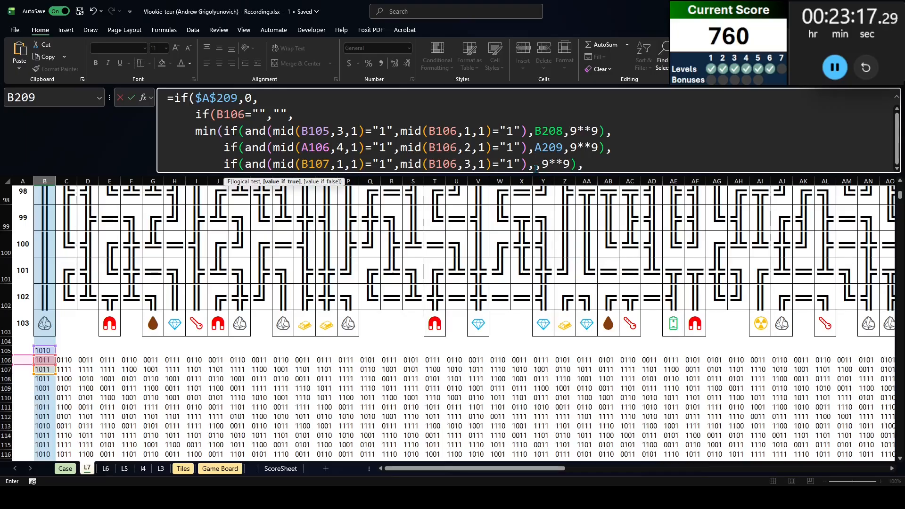
pyautogui.press('Down')
pyautogui.scroll(20, 302, 300)
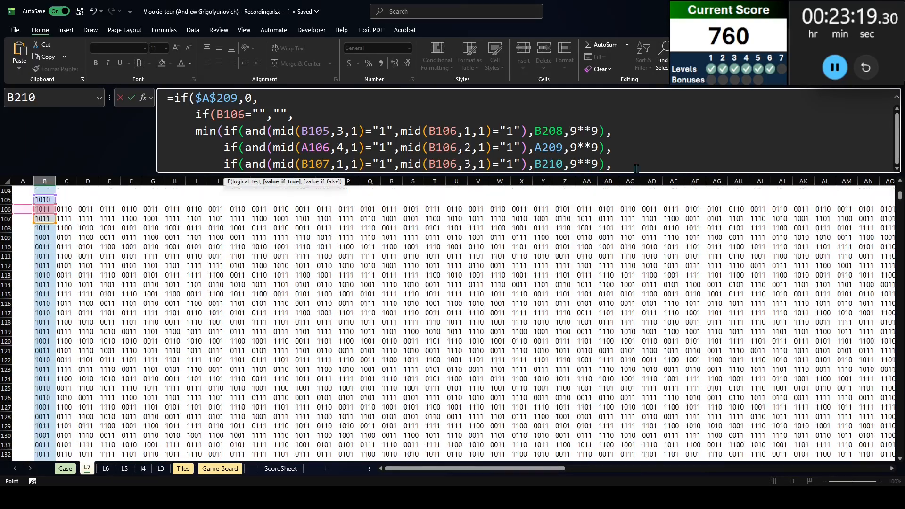
# Paste the copied IF branch onto another new line as the fourth branch of the MIN
pyautogui.click(672, 161)
pyautogui.hotkey('alt', 'Return')
pyautogui.hotkey('ctrl', 'v')
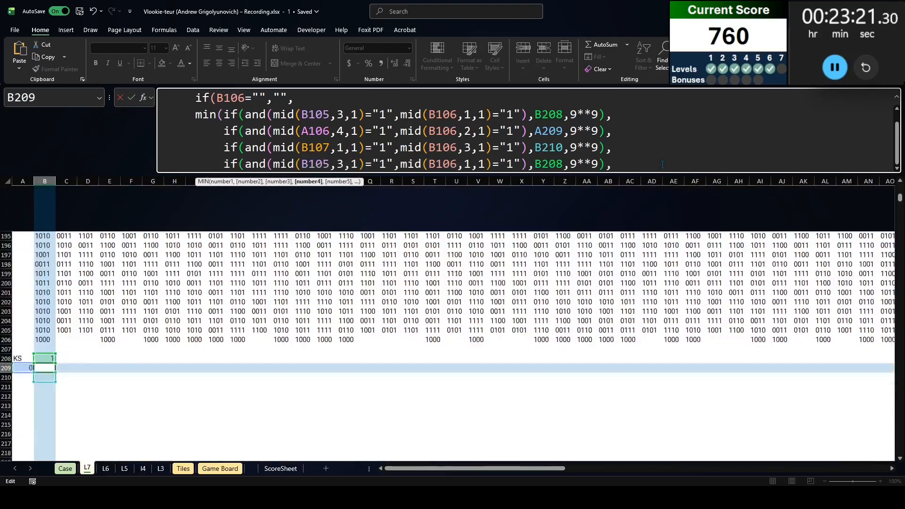
pyautogui.scroll(20, 175, 296)
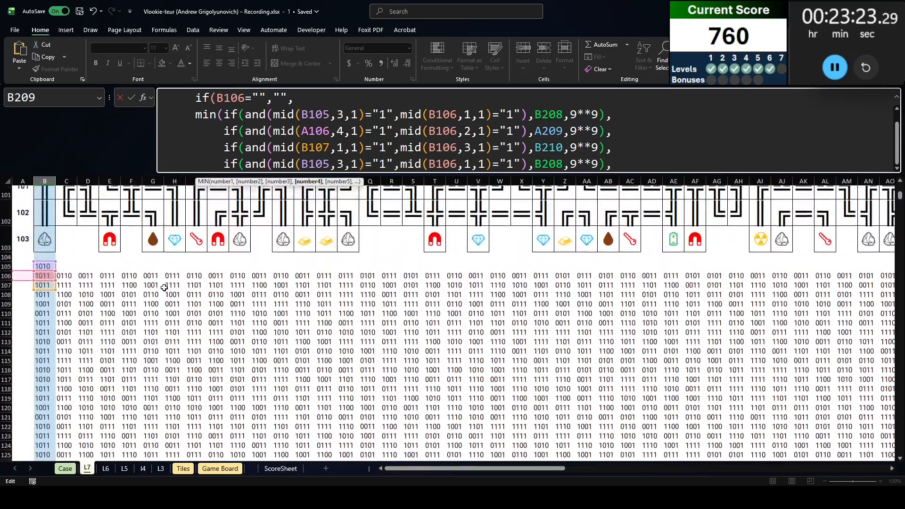
pyautogui.scroll(-1, 164, 288)
# Change the fourth branch's conditions to mid(C106,2,1)="1" and mid(B106,4,1)="1"
pyautogui.doubleClick(311, 162)
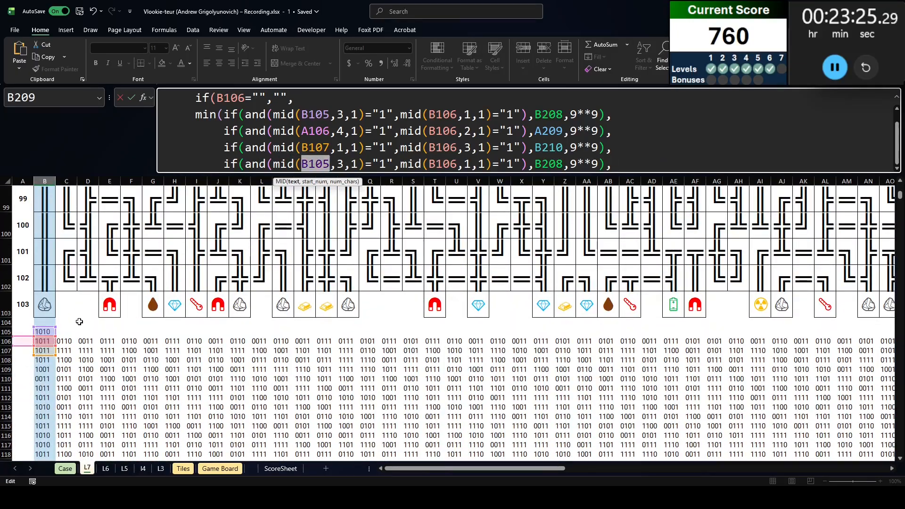
pyautogui.click(61, 340)
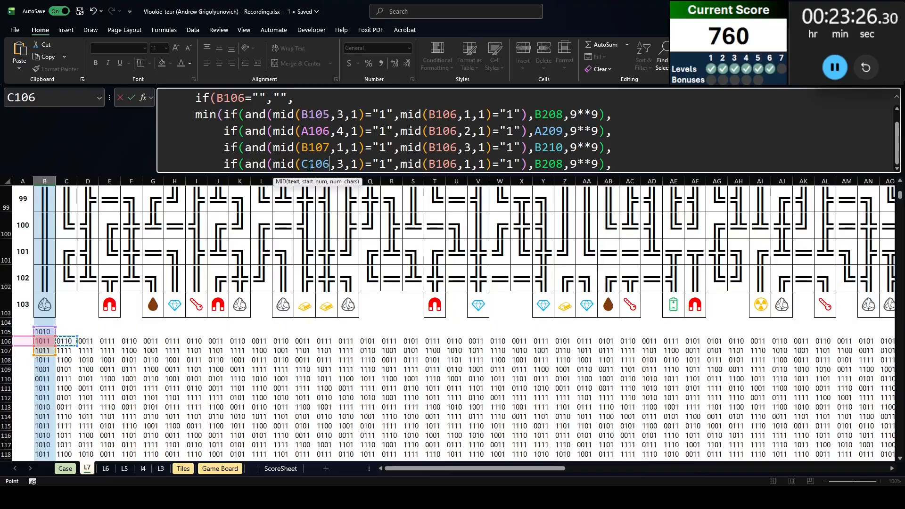
pyautogui.doubleClick(339, 163)
pyautogui.write('2')
pyautogui.doubleClick(466, 163)
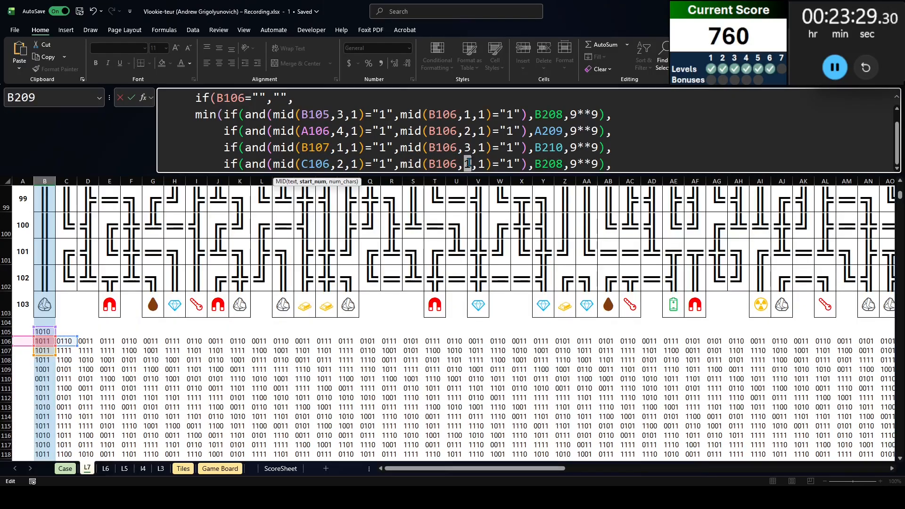
pyautogui.write('4')
# Replace the fourth branch's true result with a reference to C209, the cell to the right of the formula
pyautogui.doubleClick(557, 162)
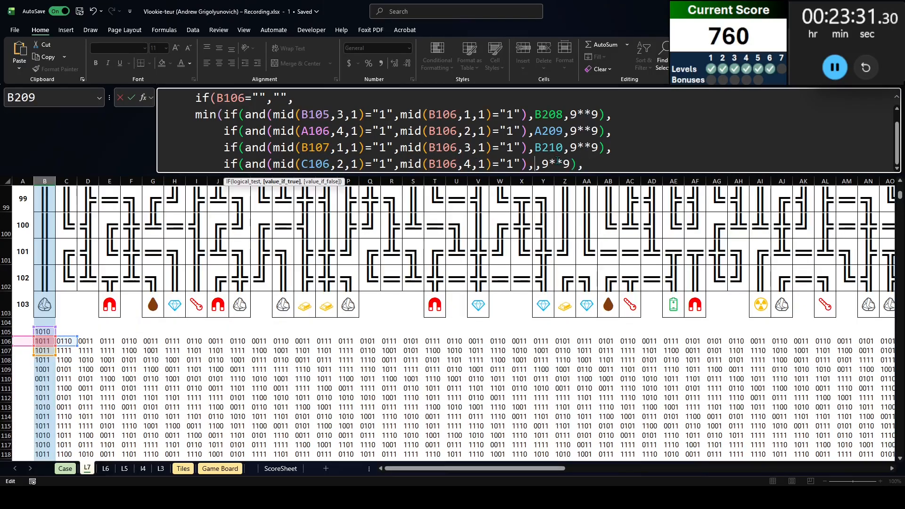
pyautogui.press('F2')
pyautogui.press('Right')
pyautogui.press('Down')
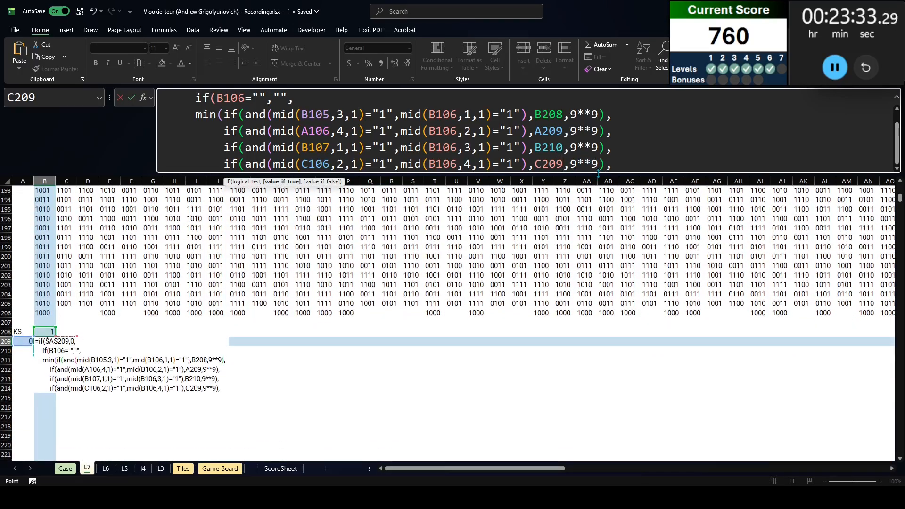
# Close the MIN, add 1 to its result, close both outer IFs and enter the formula in B209
pyautogui.click(627, 166)
pyautogui.press('BackSpace')
pyautogui.write(')')
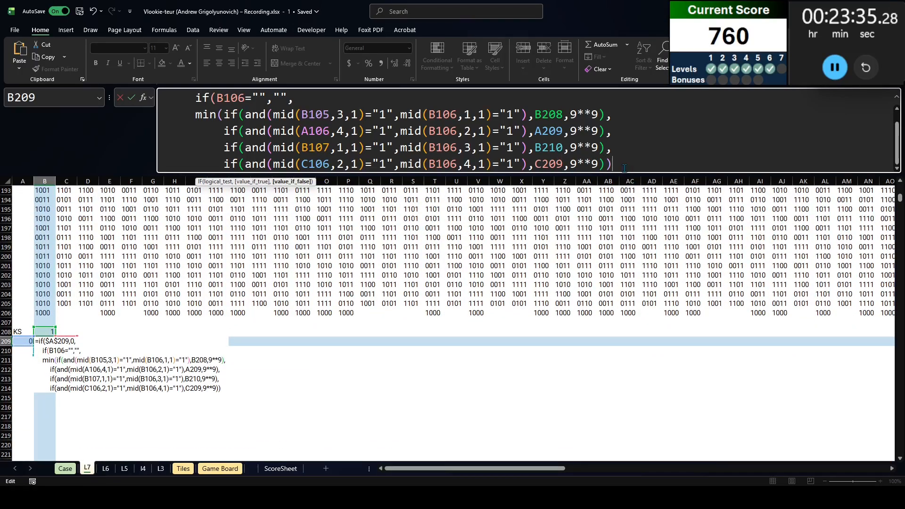
pyautogui.scroll(8, 326, 372)
pyautogui.write('+')
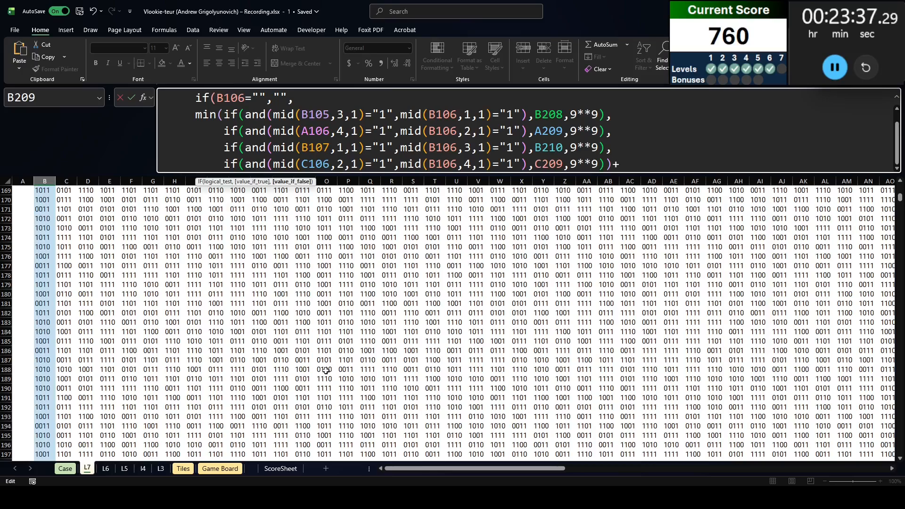
pyautogui.write('1)')
pyautogui.write(')')
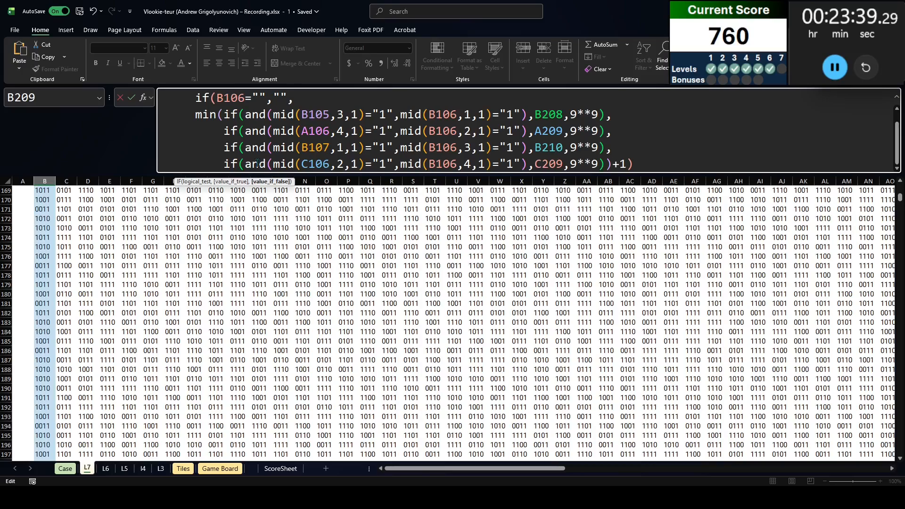
pyautogui.scroll(1, 251, 152)
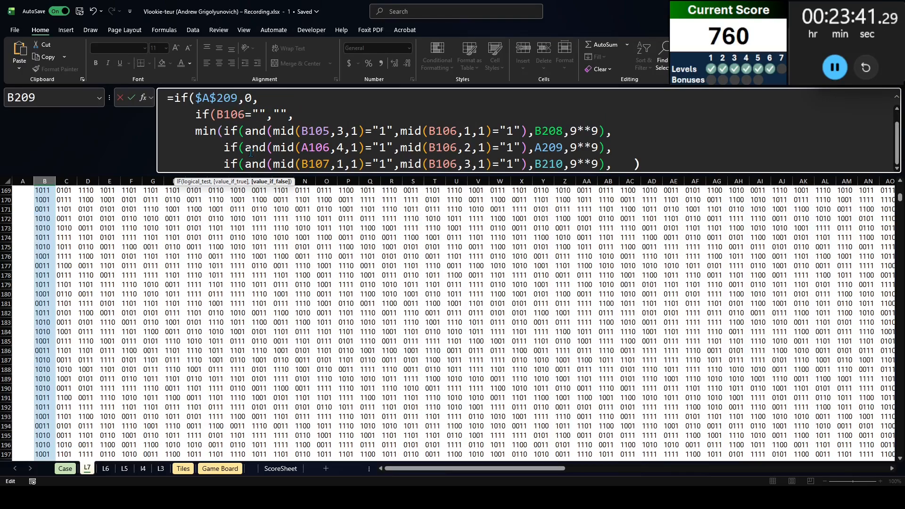
pyautogui.scroll(-1, 252, 151)
pyautogui.scroll(-12, 241, 225)
pyautogui.press('Return')
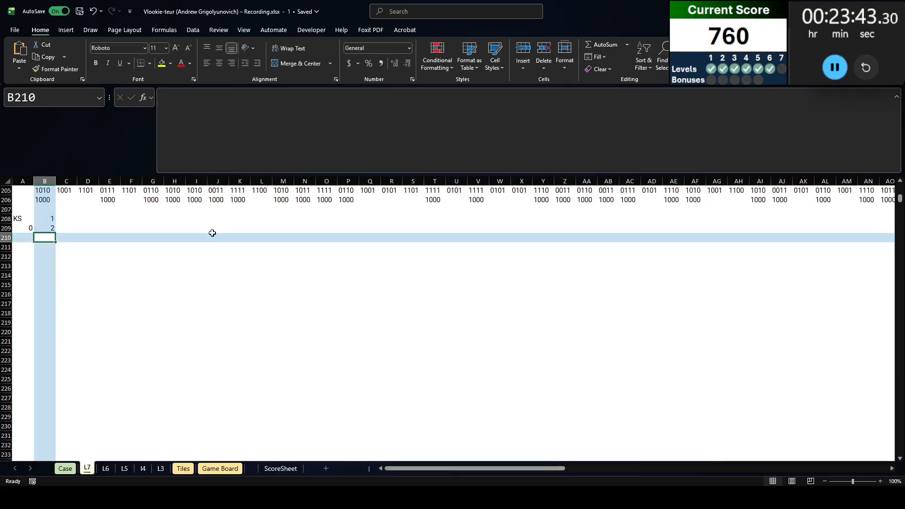
# Check the switch in A209, the start value in B208 and the B209 formula, and count the tile codes in column B
pyautogui.press('Up')
pyautogui.click(27, 230)
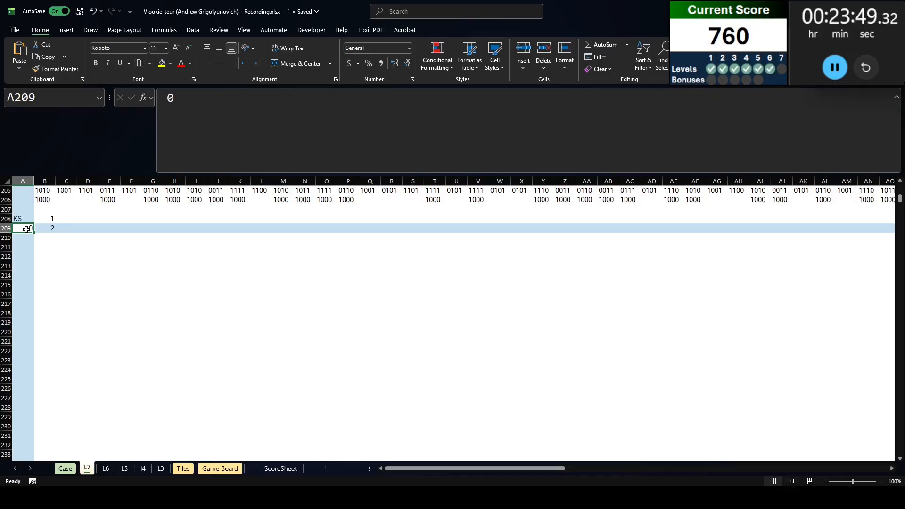
pyautogui.click(42, 228)
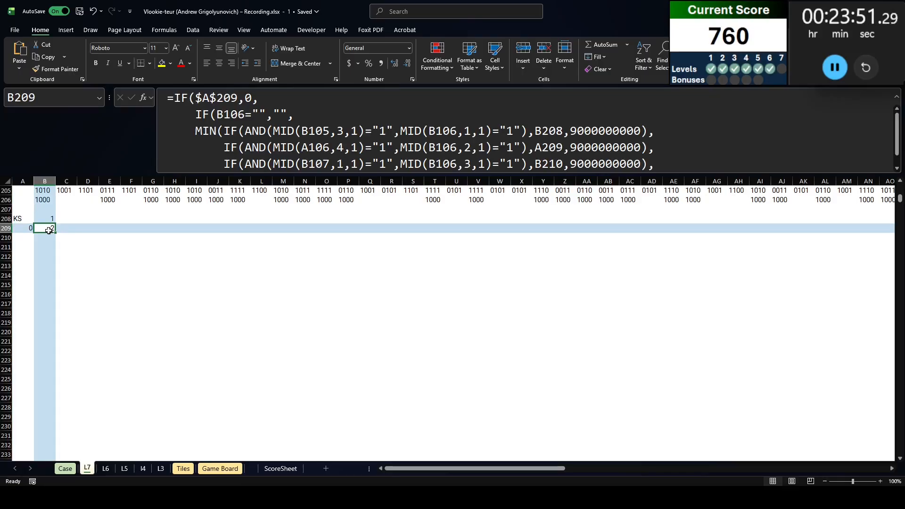
pyautogui.scroll(2, 44, 235)
pyautogui.scroll(-1, 64, 259)
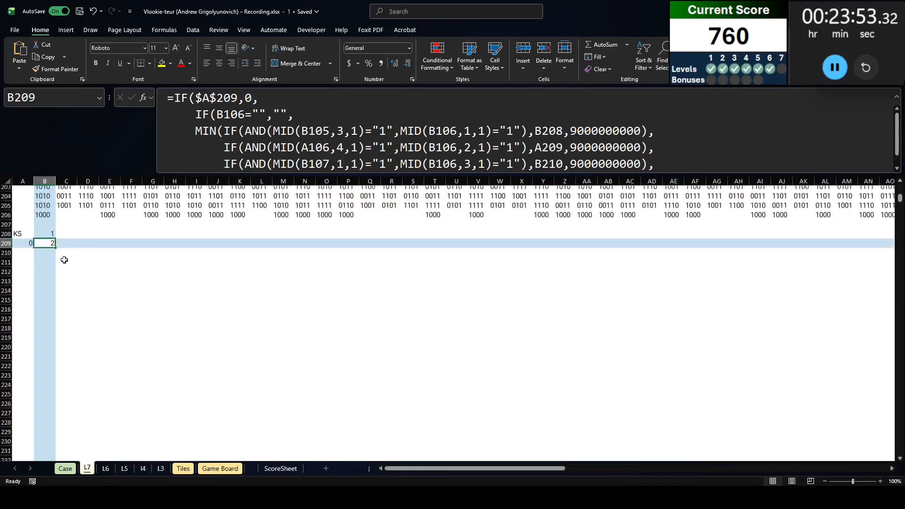
pyautogui.scroll(1, 64, 259)
pyautogui.click(44, 256)
pyautogui.scroll(-5, 50, 281)
pyautogui.scroll(6, 50, 281)
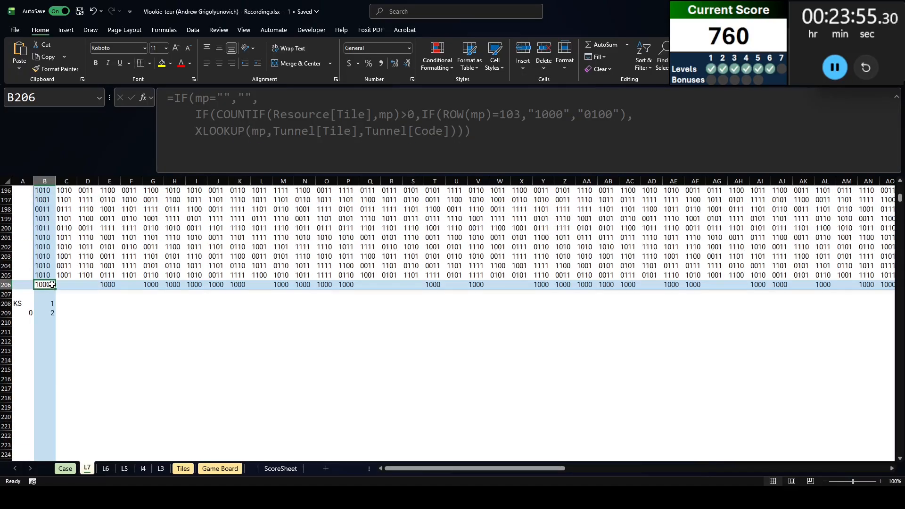
pyautogui.hotkey('ctrl', 'shift', 'Up')
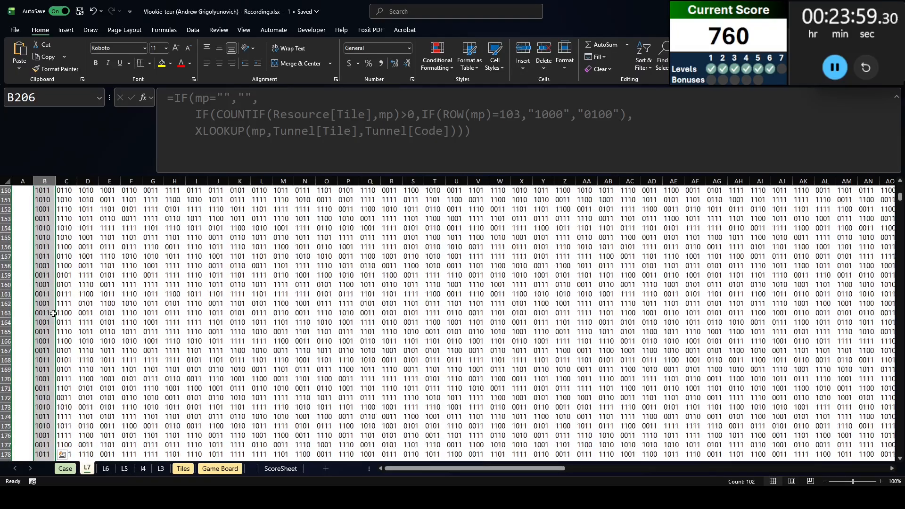
pyautogui.scroll(-20, 47, 320)
pyautogui.click(46, 265)
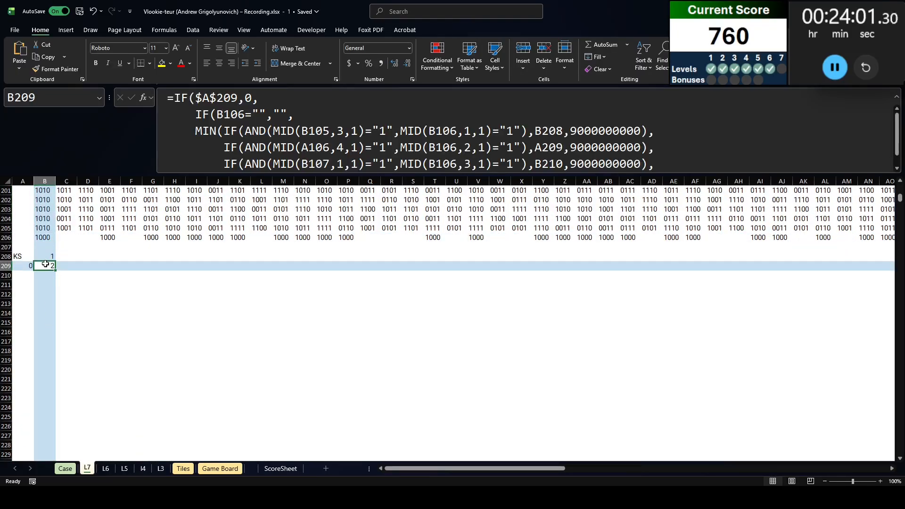
pyautogui.click(42, 258)
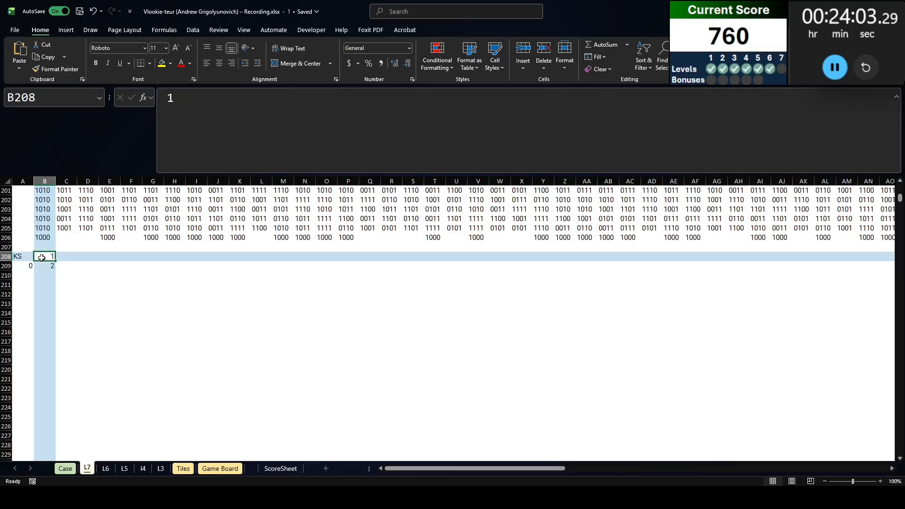
# Copy the distance formula from B209 down column B through B309, covering 101 rows
pyautogui.click(46, 267)
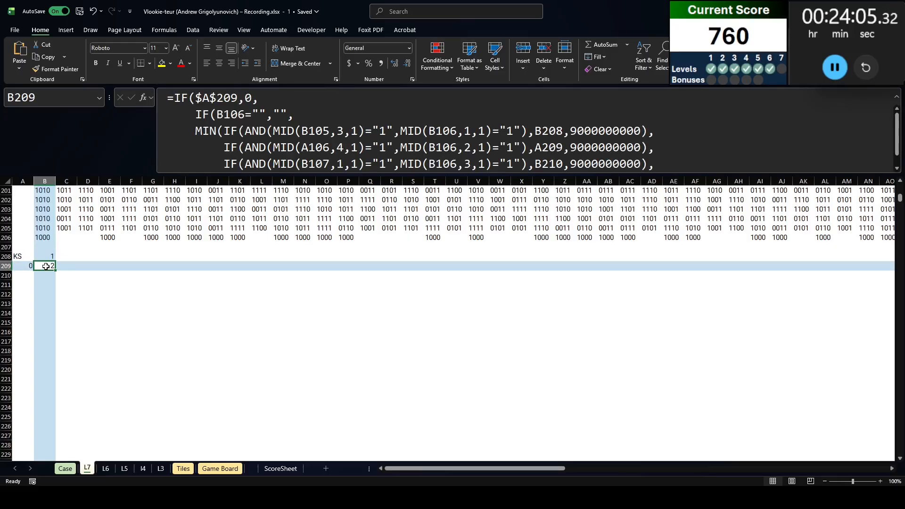
pyautogui.hotkey('ctrl', 'c')
pyautogui.hotkey('shift', 'Down')
pyautogui.hotkey('shift', 'Down')
pyautogui.hotkey('shift', 'Down')
pyautogui.hotkey('shift', 'Down')
pyautogui.hotkey('shift', 'Down')
pyautogui.hotkey('shift', 'Down')
pyautogui.hotkey('shift', 'Down')
pyautogui.hotkey('shift', 'Down')
pyautogui.hotkey('shift', 'Down')
pyautogui.hotkey('shift', 'Down')
pyautogui.hotkey('shift', 'Down')
pyautogui.hotkey('shift', 'Down')
pyautogui.hotkey('shift', 'Down')
pyautogui.hotkey('shift', 'Down')
pyautogui.hotkey('shift', 'Down')
pyautogui.hotkey('shift', 'Down')
pyautogui.hotkey('shift', 'Down')
pyautogui.hotkey('shift', 'Down')
pyautogui.hotkey('shift', 'Down')
pyautogui.hotkey('shift', 'Down')
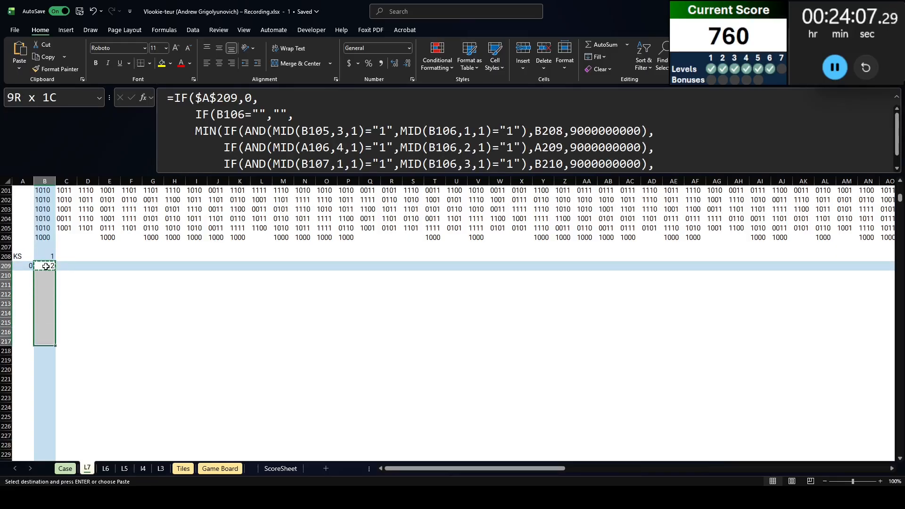
pyautogui.hotkey('shift', 'Down')
pyautogui.hotkey('shift', 'Down')
pyautogui.hotkey('shift', 'Down')
pyautogui.hotkey('shift', 'Down')
pyautogui.hotkey('shift', 'Down')
pyautogui.hotkey('shift', 'Down')
pyautogui.hotkey('shift', 'Down')
pyautogui.hotkey('shift', 'Down')
pyautogui.hotkey('shift', 'Down')
pyautogui.hotkey('shift', 'Down')
pyautogui.hotkey('shift', 'Down')
pyautogui.hotkey('shift', 'Down')
pyautogui.hotkey('shift', 'Down')
pyautogui.hotkey('shift', 'Down')
pyautogui.hotkey('shift', 'Down')
pyautogui.hotkey('shift', 'Down')
pyautogui.hotkey('shift', 'Down')
pyautogui.hotkey('shift', 'Down')
pyautogui.hotkey('shift', 'Down')
pyautogui.hotkey('shift', 'Down')
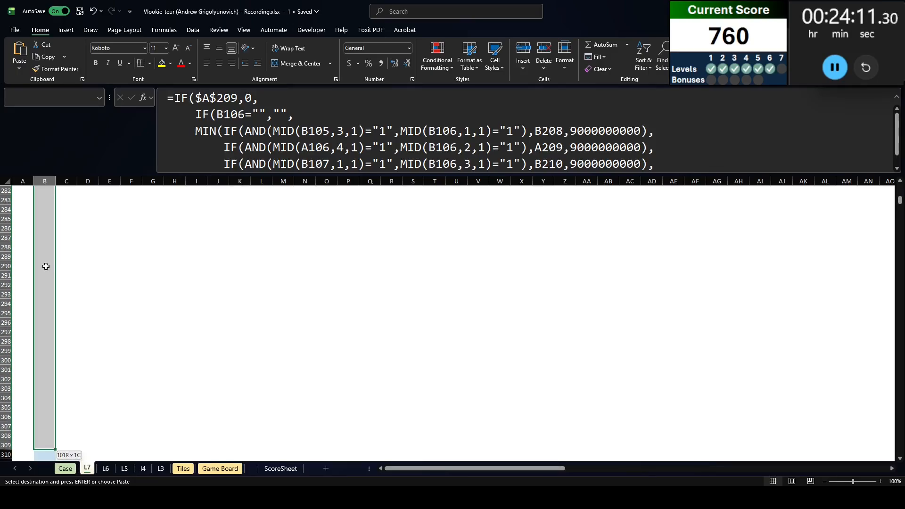
pyautogui.hotkey('ctrl', 'v')
pyautogui.scroll(5, 52, 267)
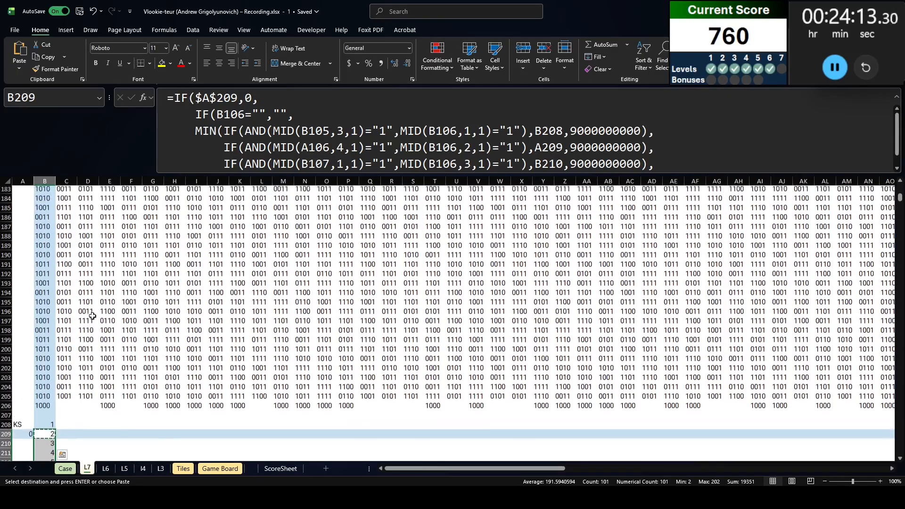
pyautogui.scroll(-11, 51, 330)
pyautogui.scroll(4, 51, 374)
pyautogui.scroll(4, 51, 374)
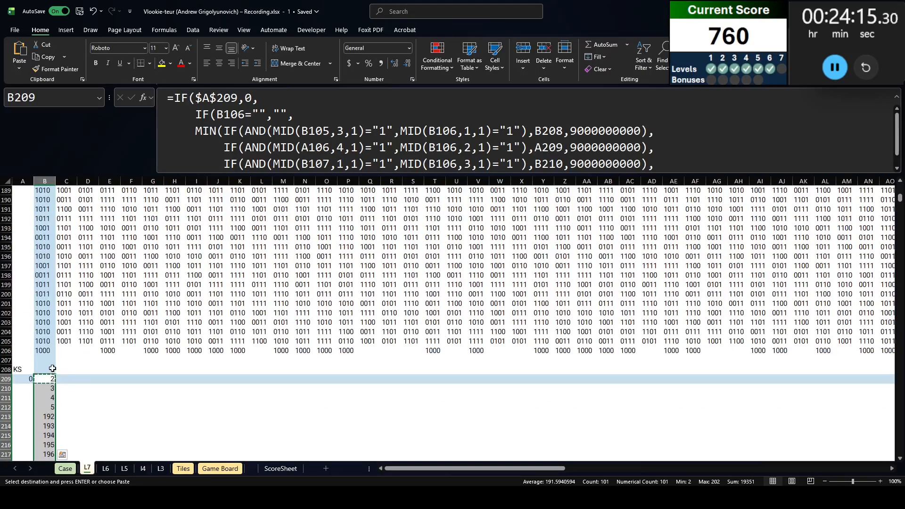
# Fill the distance formulas from column B across to column CX, covering B209:CX309
pyautogui.hotkey('ctrl', 'shift', 'Right')
pyautogui.hotkey('shift', 'Left')
pyautogui.hotkey('shift', 'Left')
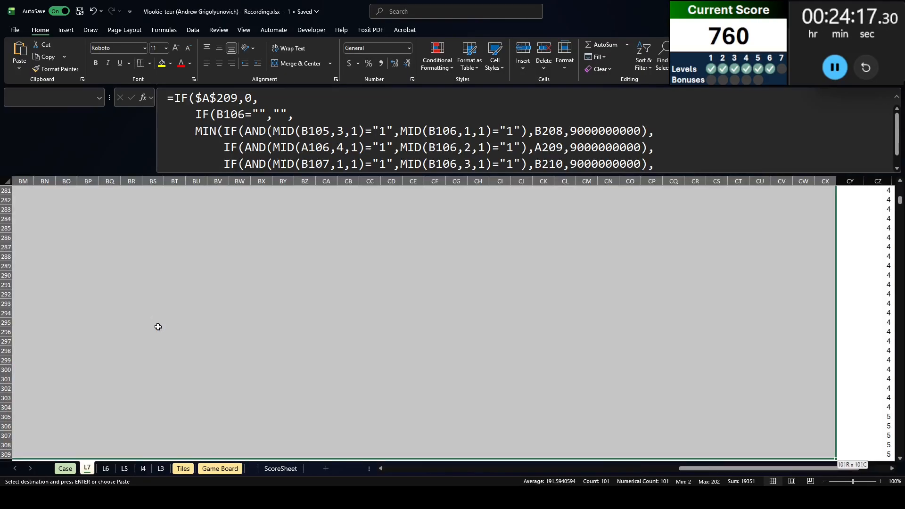
pyautogui.scroll(20, 681, 250)
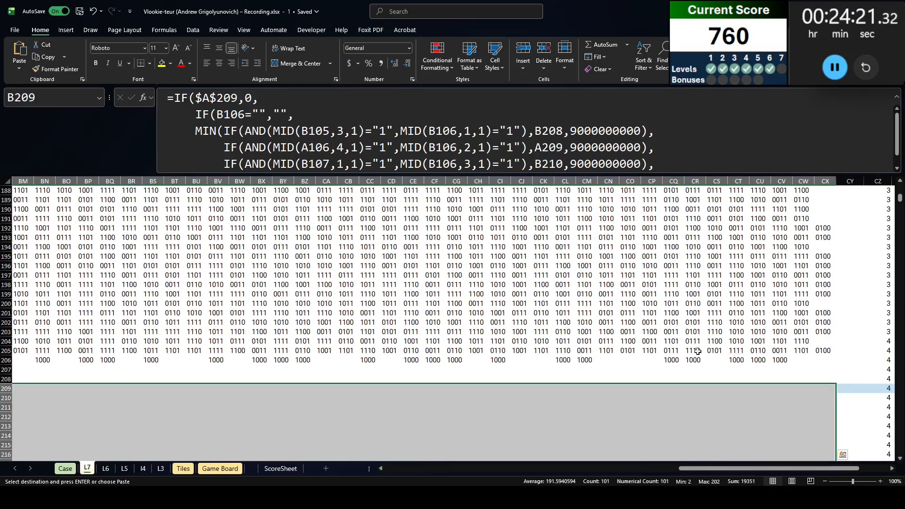
pyautogui.hotkey('ctrl', 'v')
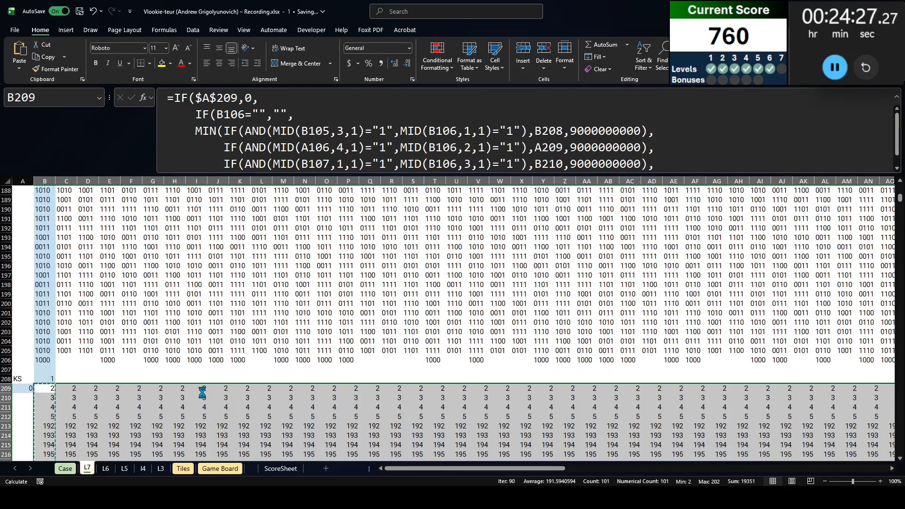
# Examine the last rows of the distance grid around Z308:AA309 and compare them with the map tiles in Z102:AA103
pyautogui.scroll(-4, 201, 392)
pyautogui.scroll(-20, 202, 391)
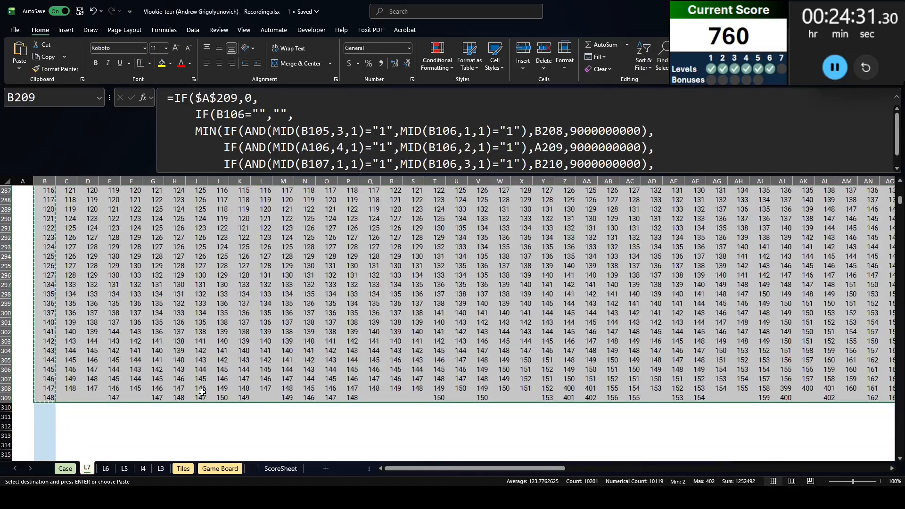
pyautogui.scroll(16, 201, 392)
pyautogui.scroll(-19, 206, 391)
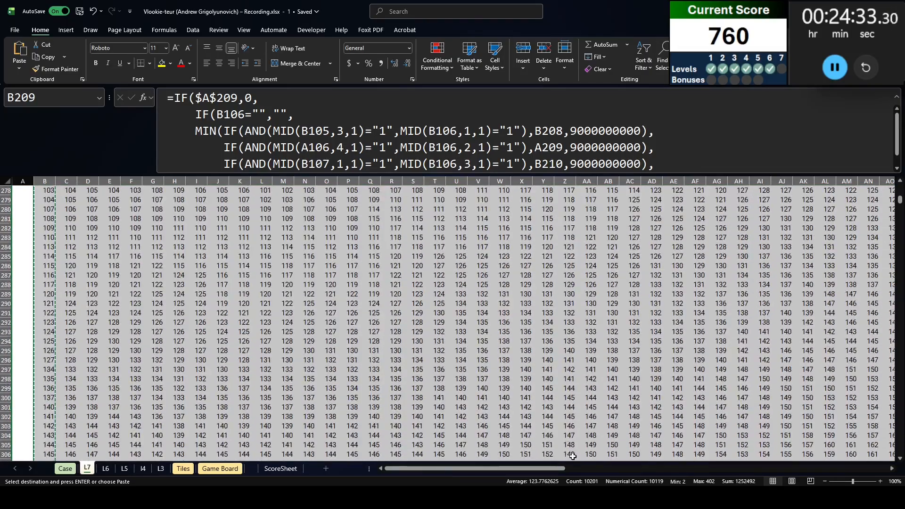
pyautogui.moveTo(561, 333); pyautogui.dragTo(585, 341)
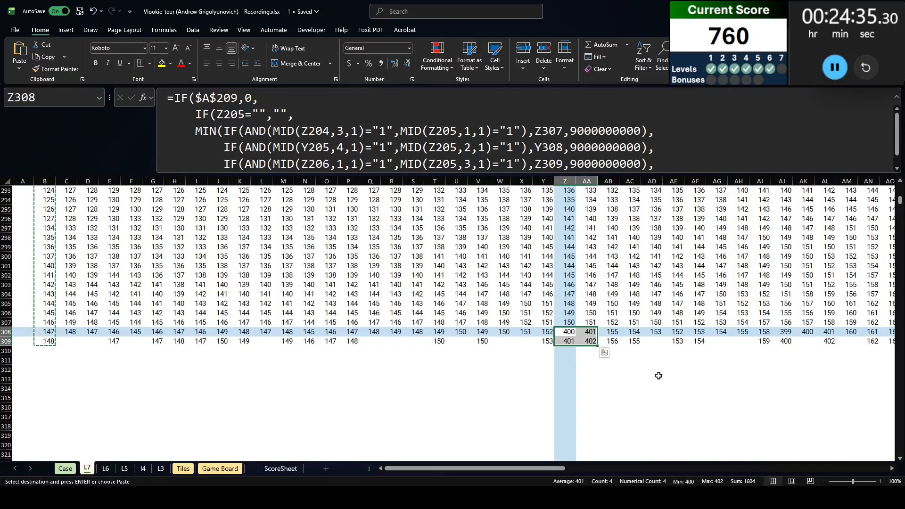
pyautogui.scroll(20, 656, 373)
pyautogui.scroll(20, 608, 360)
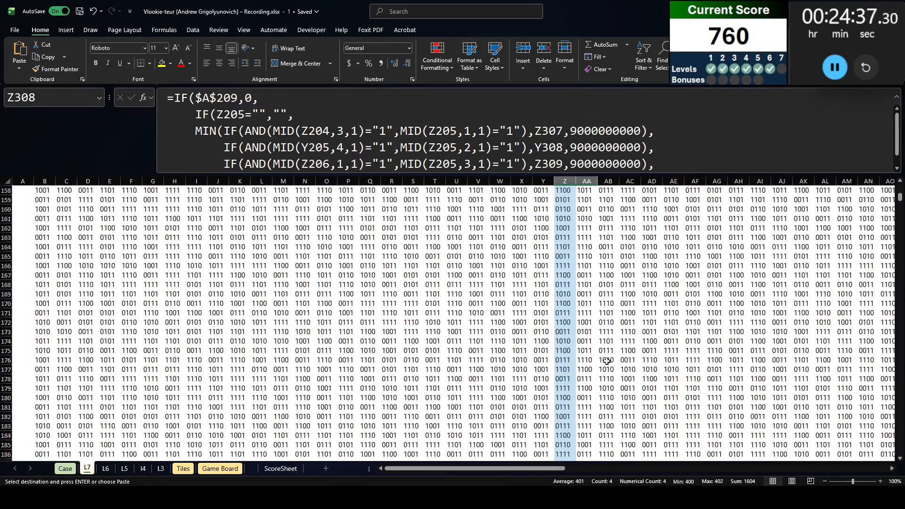
pyautogui.scroll(-1, 601, 358)
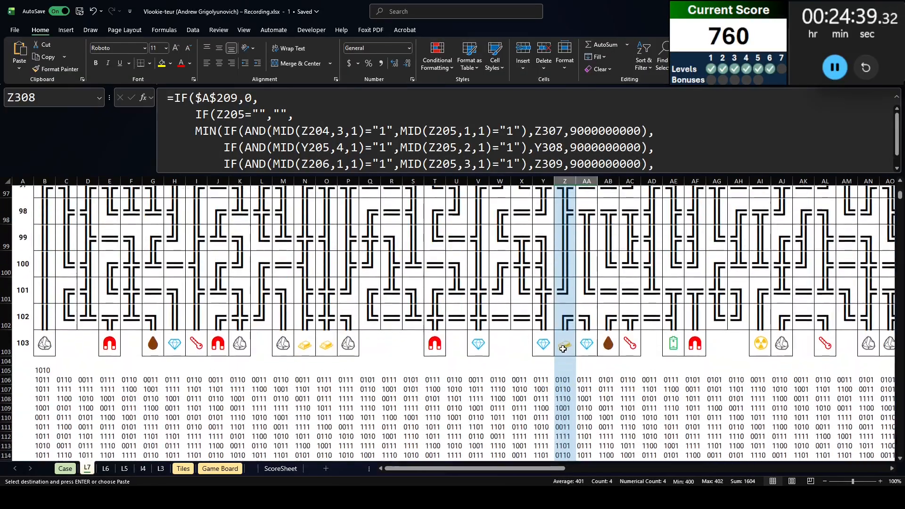
pyautogui.moveTo(566, 316); pyautogui.dragTo(587, 342)
# Restart the distance grid's iterative calculation by setting the switch in A209 to 1 and back to 0
pyautogui.scroll(-20, 565, 339)
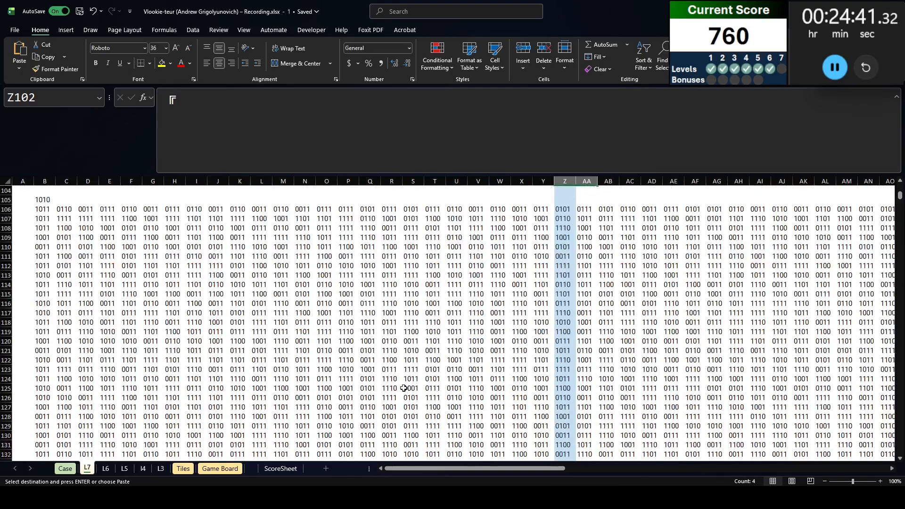
pyautogui.click(405, 370)
pyautogui.press('Down')
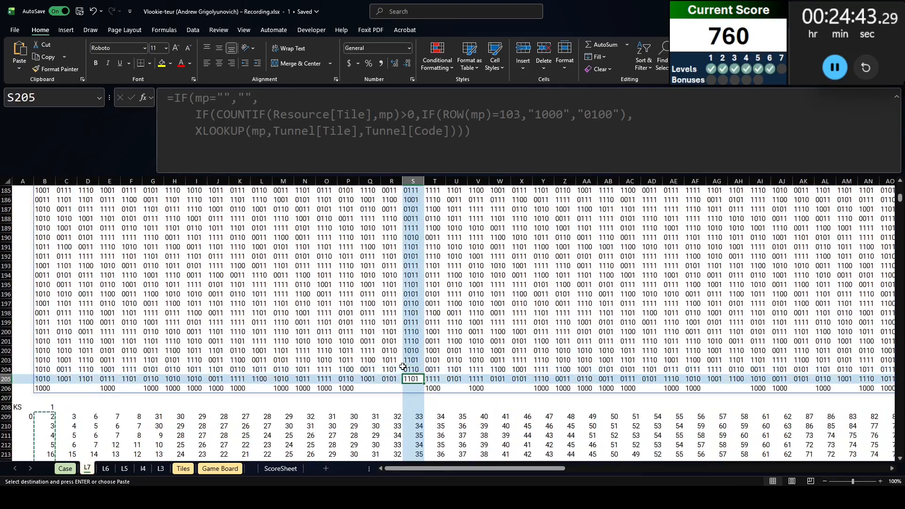
pyautogui.press('Left')
pyautogui.press('Down')
pyautogui.press('Left')
pyautogui.press('Down')
pyautogui.press('Left')
pyautogui.press('Down')
pyautogui.press('Left')
pyautogui.press('Down')
pyautogui.press('Home')
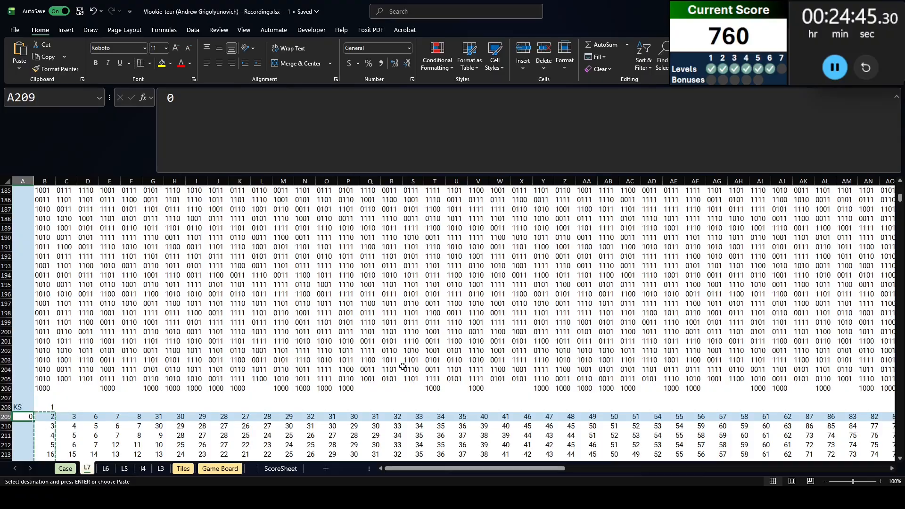
pyautogui.write('1')
pyautogui.press('Return')
pyautogui.scroll(-6, 403, 366)
pyautogui.press('Up')
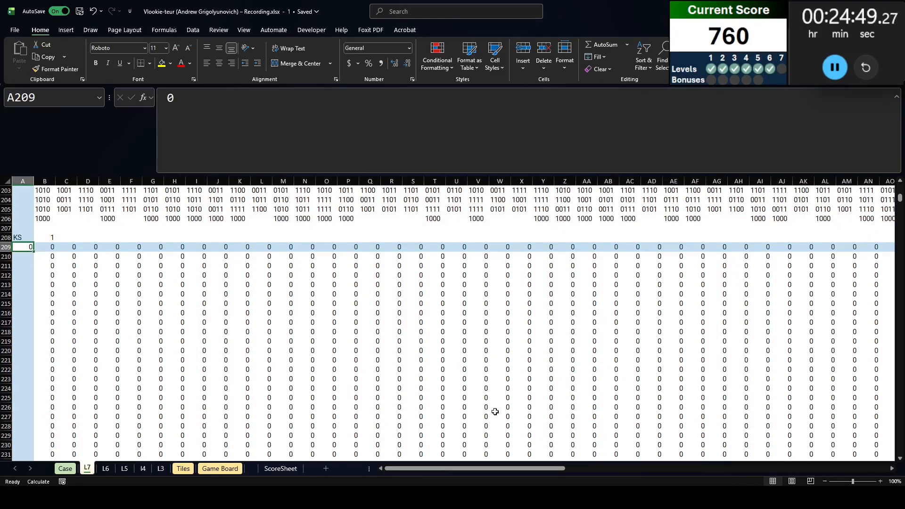
pyautogui.press('Down')
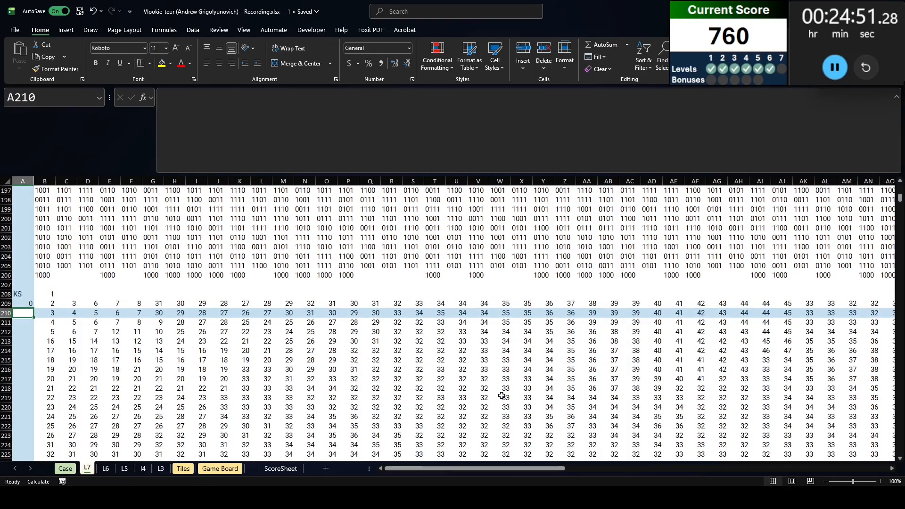
# Examine the last rows of the recalculating distance grid, from around Z308:AA309 across to its final columns
pyautogui.scroll(-20, 502, 396)
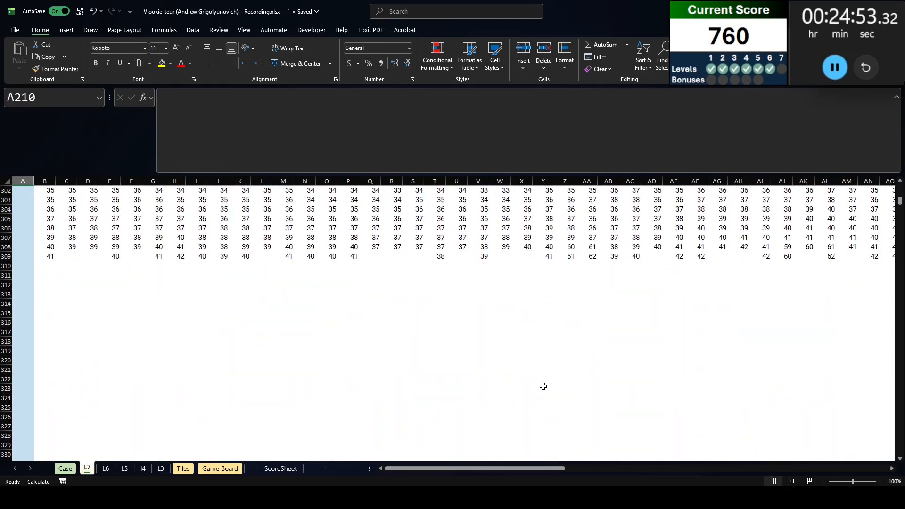
pyautogui.scroll(2, 568, 360)
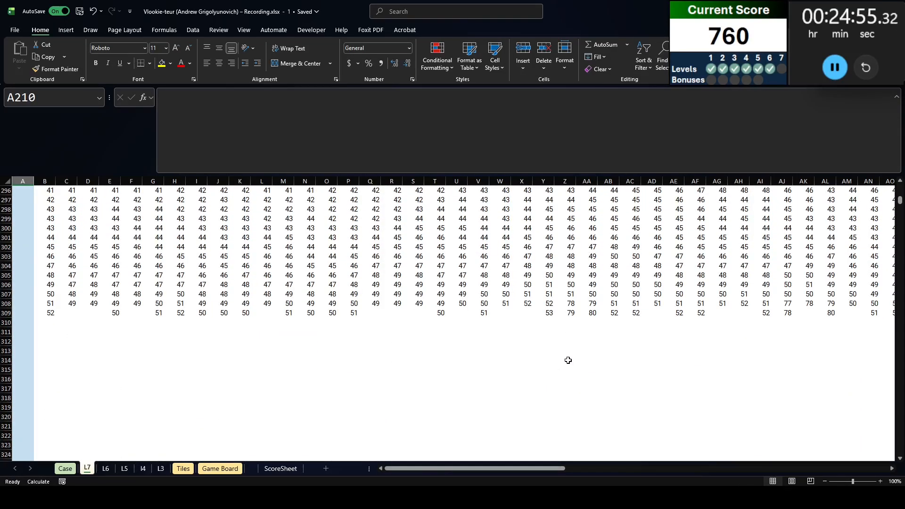
pyautogui.scroll(1, 569, 357)
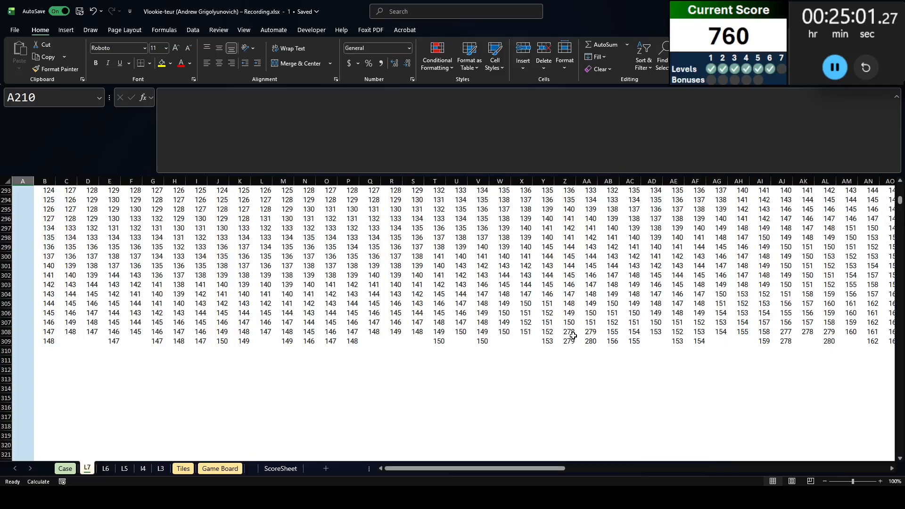
pyautogui.click(573, 335)
pyautogui.click(585, 341)
pyautogui.moveTo(530, 467); pyautogui.dragTo(849, 468)
pyautogui.scroll(3, 847, 283)
pyautogui.click(848, 239)
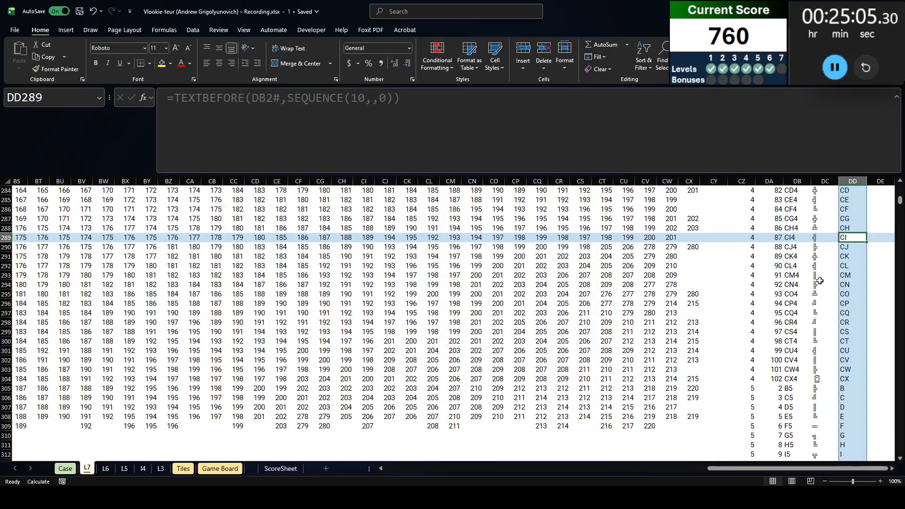
# Add the header Dist in DE1, beside the ColName column
pyautogui.hotkey('ctrl', 'Up')
pyautogui.scroll(-4, 715, 310)
pyautogui.scroll(2, 712, 309)
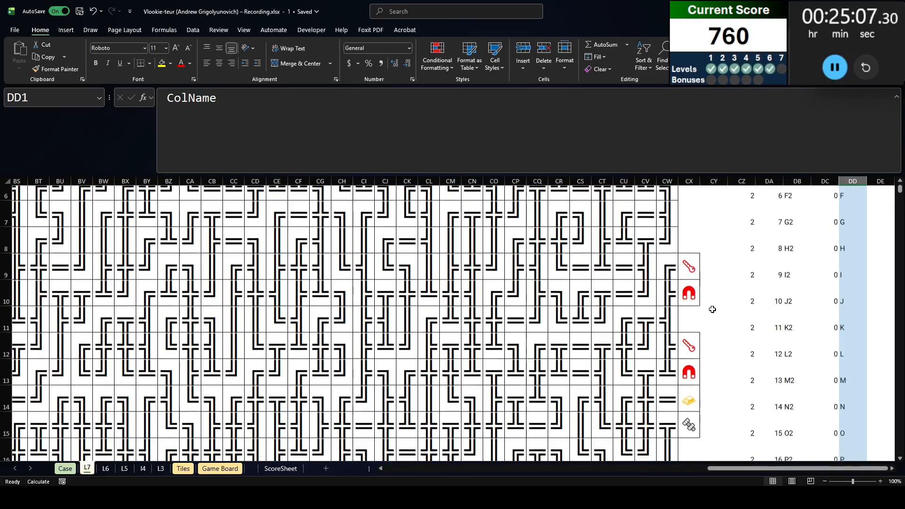
pyautogui.scroll(2, 713, 307)
pyautogui.press('Right')
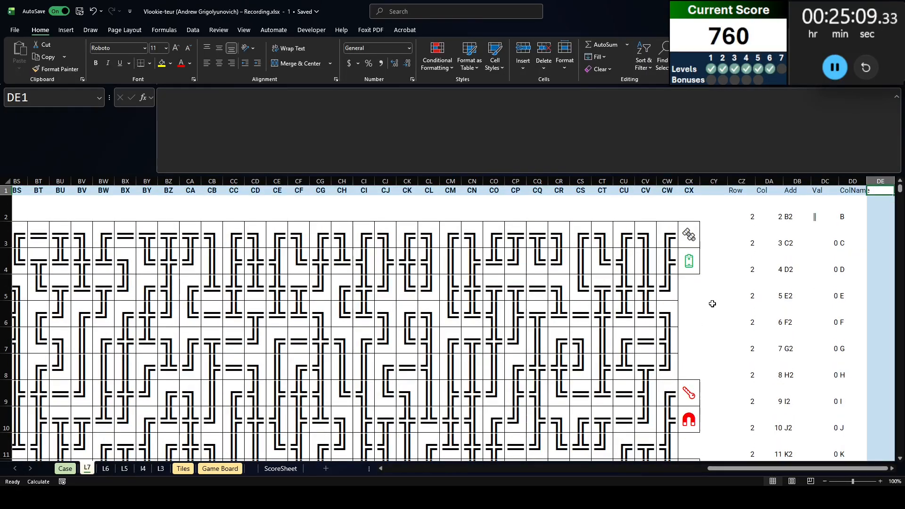
pyautogui.write('Dist')
pyautogui.press('Return')
# Enter =TOCOL(B208:CX309) in DE2 to list the whole distance grid as a single column
pyautogui.write('=tocol')
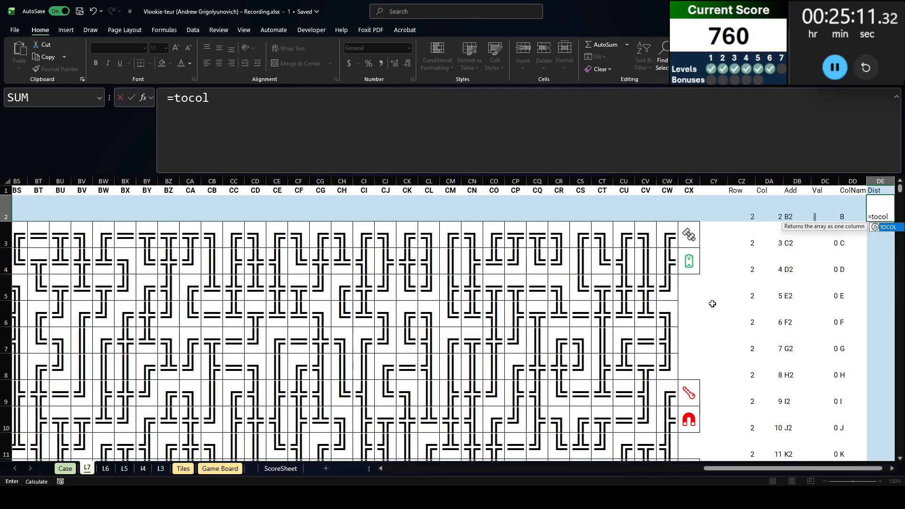
pyautogui.write('(')
pyautogui.moveTo(778, 469); pyautogui.dragTo(304, 464)
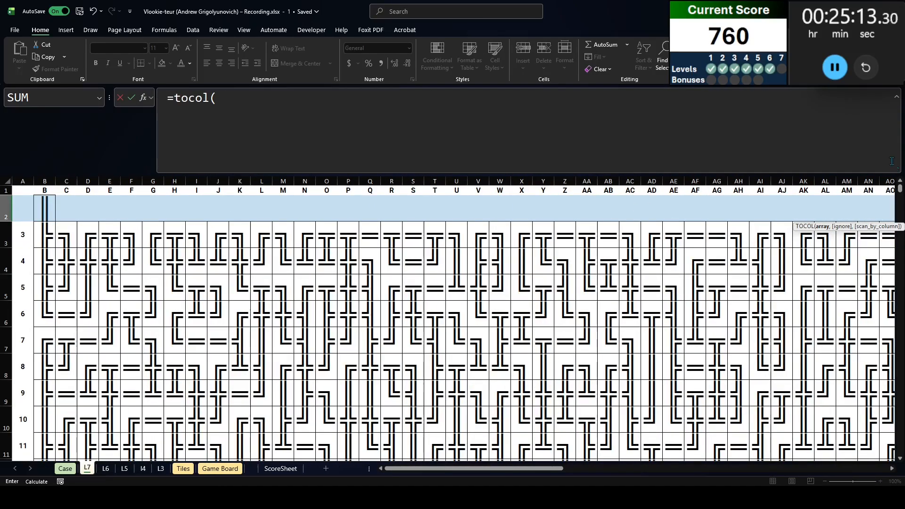
pyautogui.moveTo(900, 189); pyautogui.dragTo(900, 196)
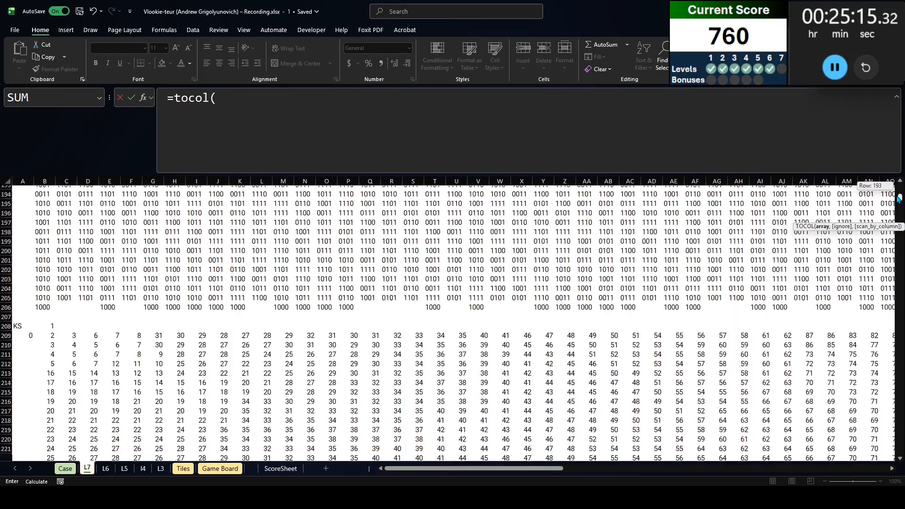
pyautogui.scroll(-14, 326, 272)
pyautogui.click(45, 275)
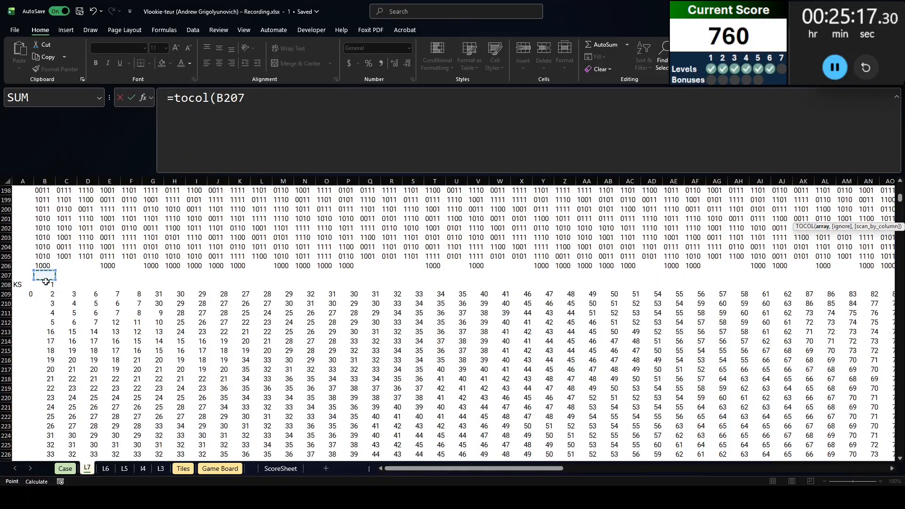
pyautogui.click(47, 284)
pyautogui.hotkey('ctrl', 'shift', 'Down')
pyautogui.hotkey('ctrl', 'shift', 'End')
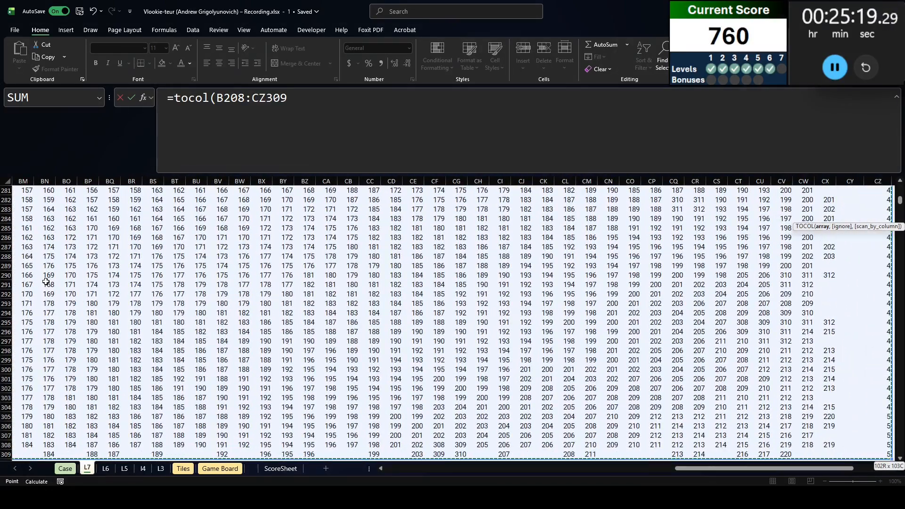
pyautogui.hotkey('shift', 'Left')
pyautogui.hotkey('shift', 'Left')
pyautogui.hotkey('shift', 'Left')
pyautogui.hotkey('shift', 'Right')
pyautogui.press('Return')
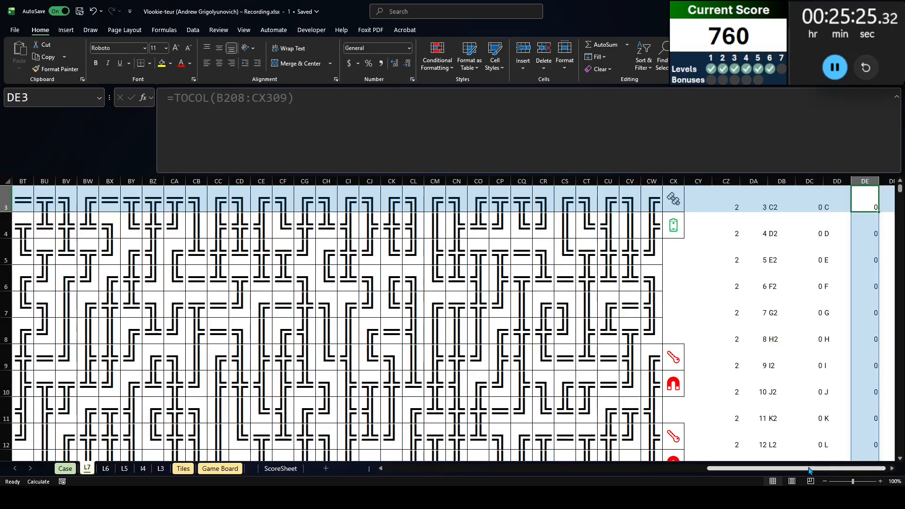
# Enter =UNIQUE(DE2#) in DG2 to list the distinct distance values
pyautogui.click(890, 216)
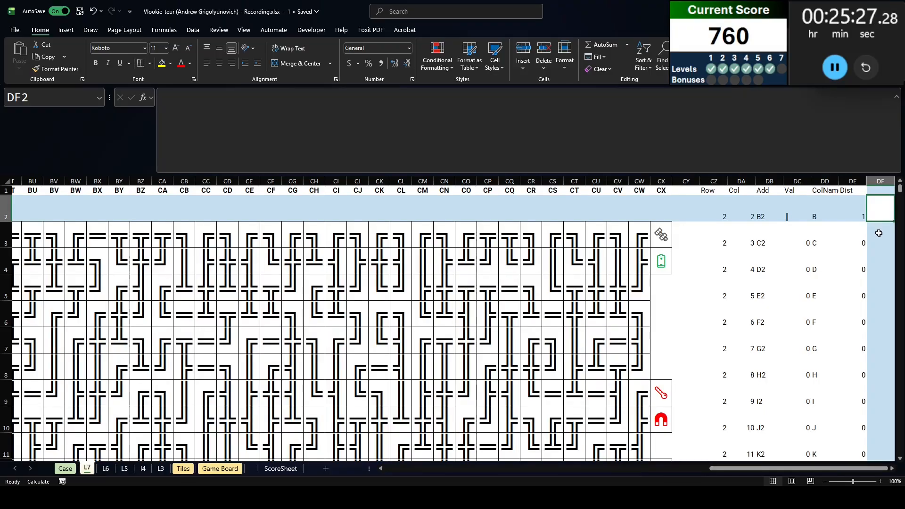
pyautogui.press('Right')
pyautogui.write('=unqiu')
pyautogui.press('BackSpace')
pyautogui.press('BackSpace')
pyautogui.write('iq')
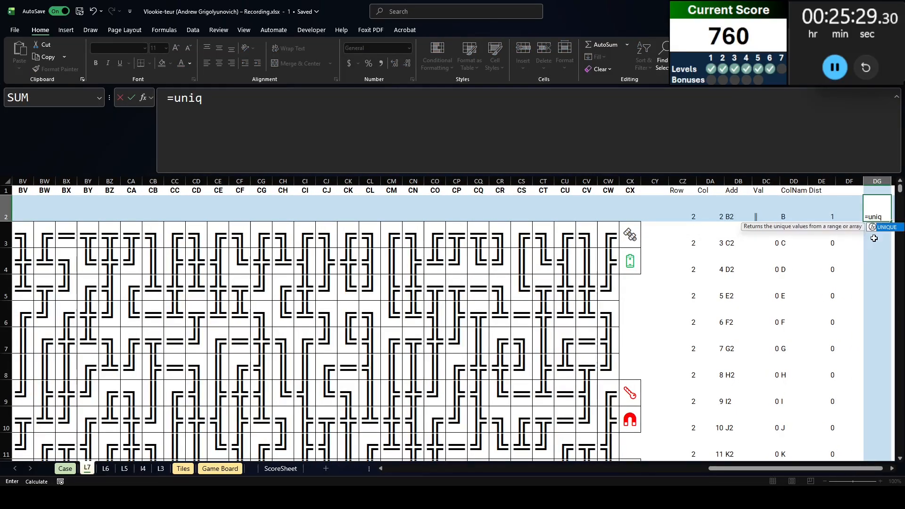
pyautogui.write('ue(')
pyautogui.press('Left')
pyautogui.hotkey('ctrl', 'shift', 'Down')
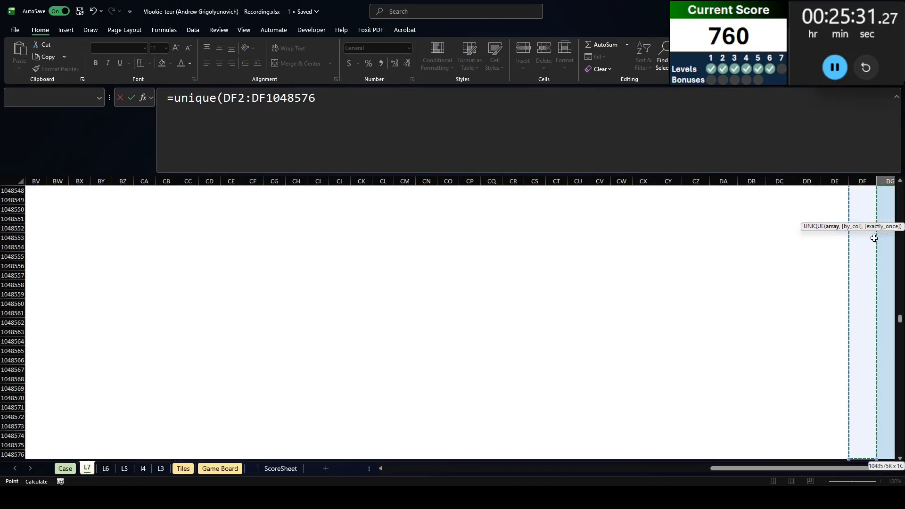
pyautogui.press('Left')
pyautogui.write('#')
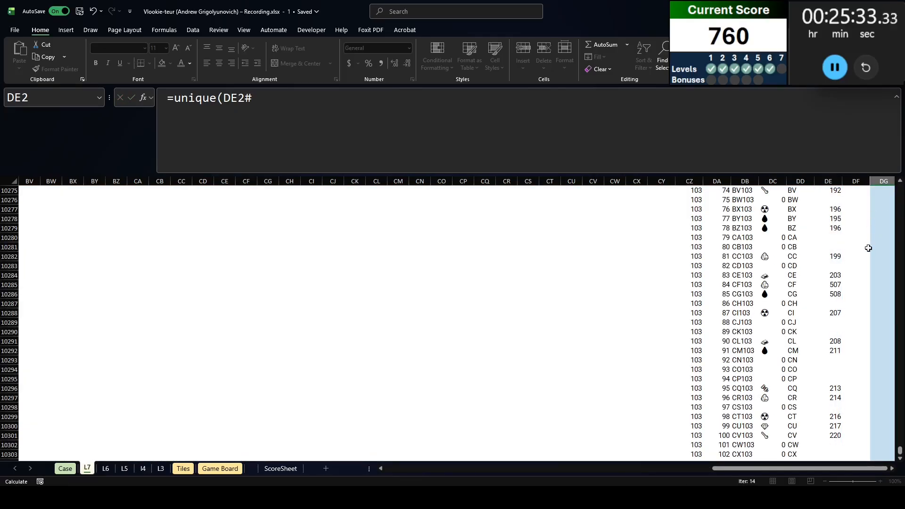
pyautogui.press('Return')
# Wrap the DG2 formula in SORT so it reads =SORT(UNIQUE(DE2#))
pyautogui.click(875, 211)
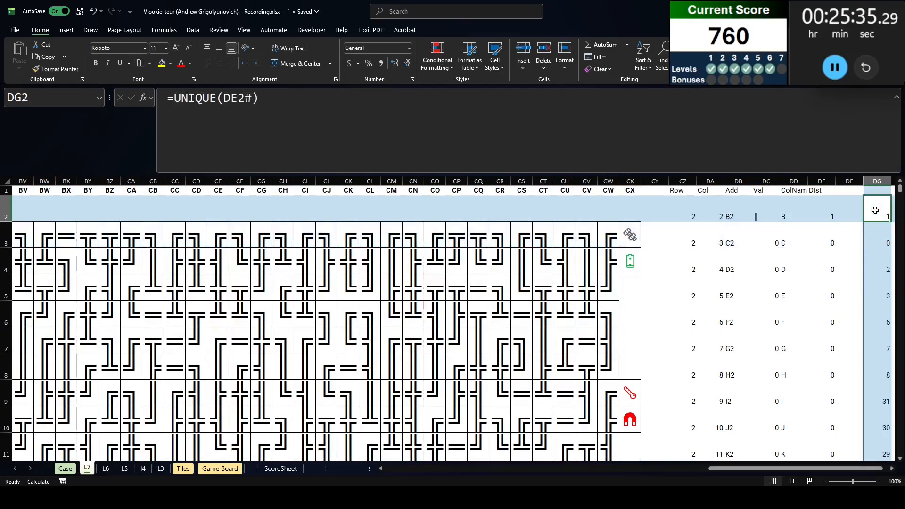
pyautogui.press('Down')
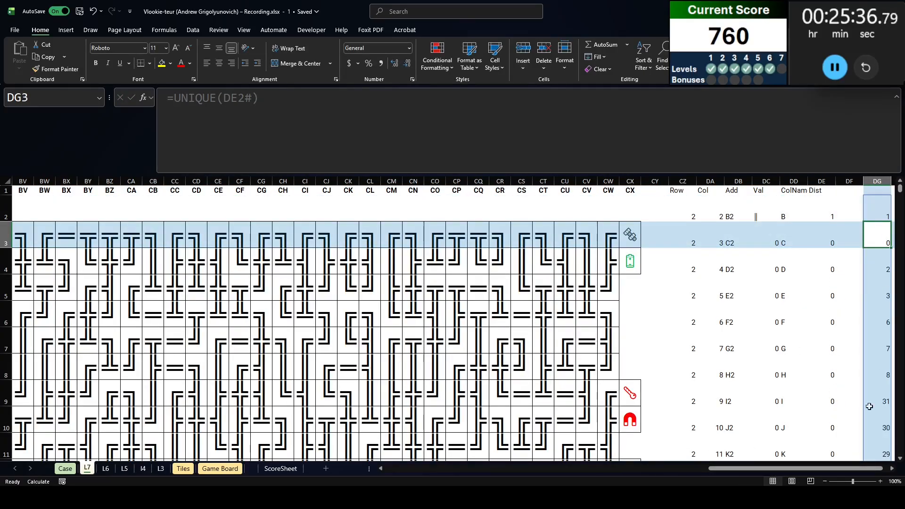
pyautogui.click(892, 469)
pyautogui.click(892, 469)
pyautogui.click(892, 469)
pyautogui.click(892, 469)
pyautogui.click(791, 361)
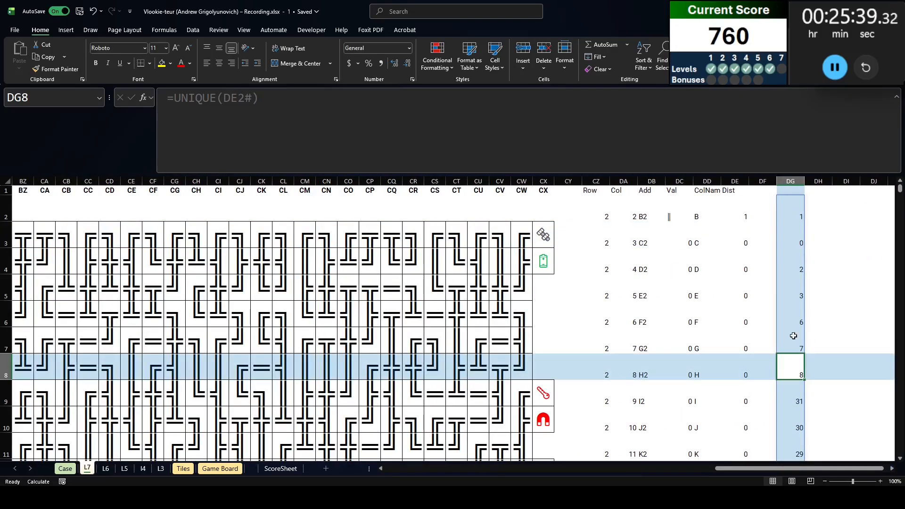
pyautogui.click(784, 208)
pyautogui.click(174, 100)
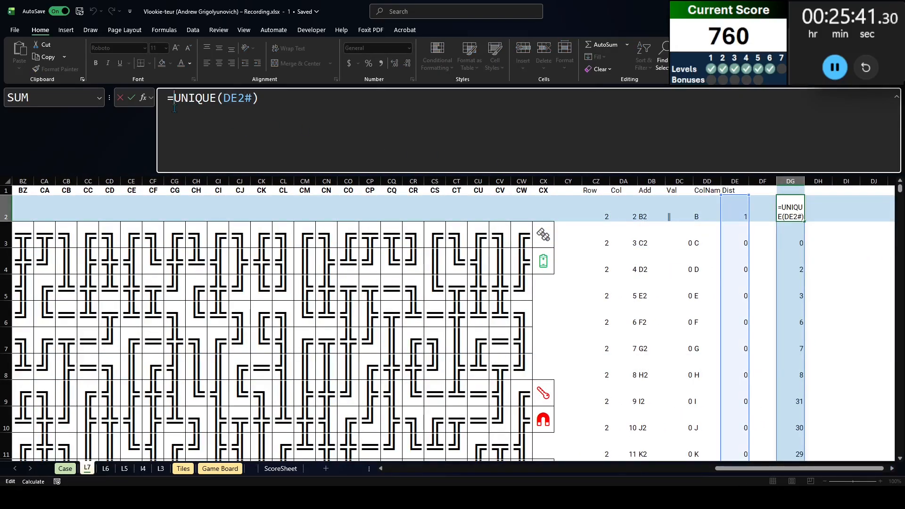
pyautogui.write('sort(')
pyautogui.press('End')
pyautogui.write(')')
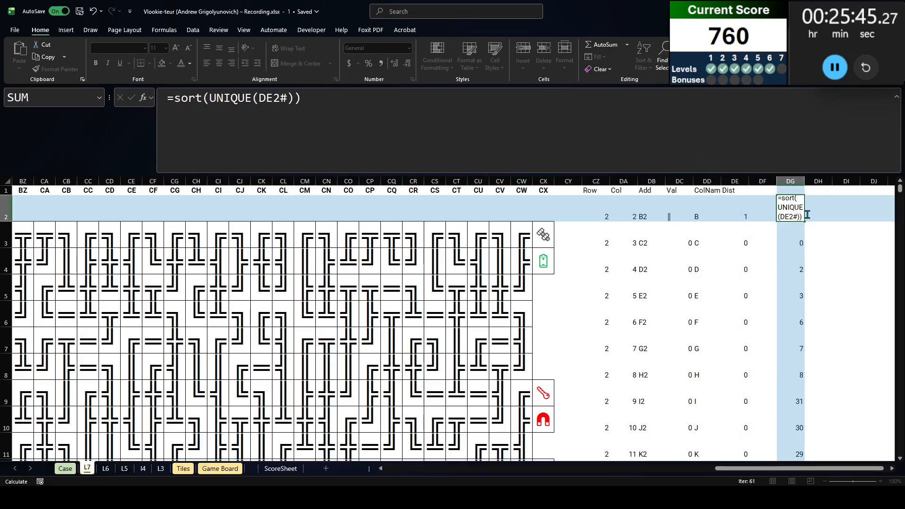
pyautogui.press('Return')
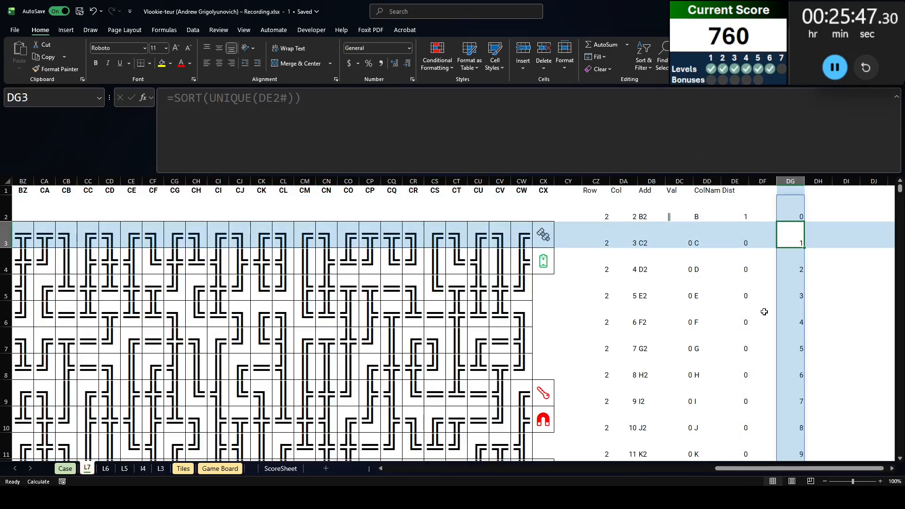
# Check the highest values at the end of the sorted distance list, and clear the list's formula from DG2
pyautogui.scroll(-15, 807, 318)
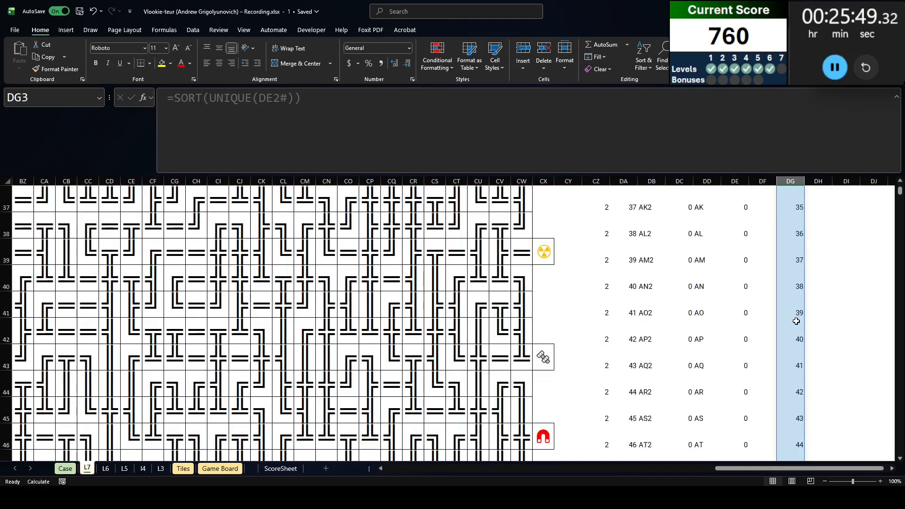
pyautogui.scroll(-10, 811, 327)
pyautogui.moveTo(900, 195)
pyautogui.mouseDown()
pyautogui.moveTo(900, 214)
pyautogui.moveTo(900, 204)
pyautogui.mouseUp()
pyautogui.scroll(-6, 824, 273)
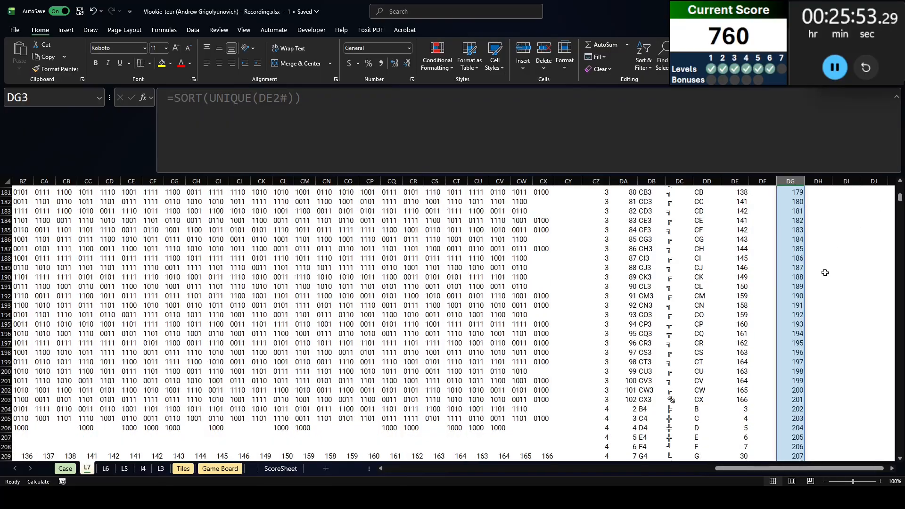
pyautogui.scroll(-7, 778, 326)
pyautogui.moveTo(790, 279); pyautogui.dragTo(789, 267)
pyautogui.click(788, 268)
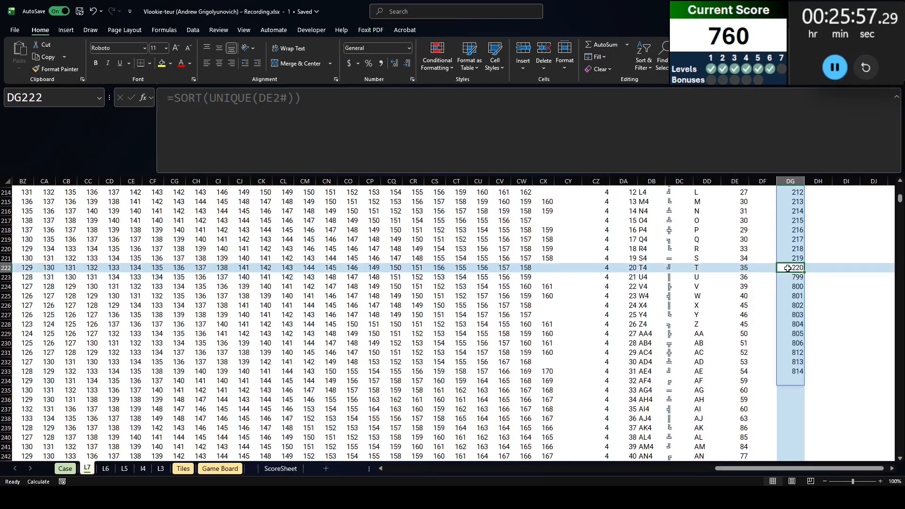
pyautogui.hscroll(-4, 783, 284)
pyautogui.scroll(1, 784, 283)
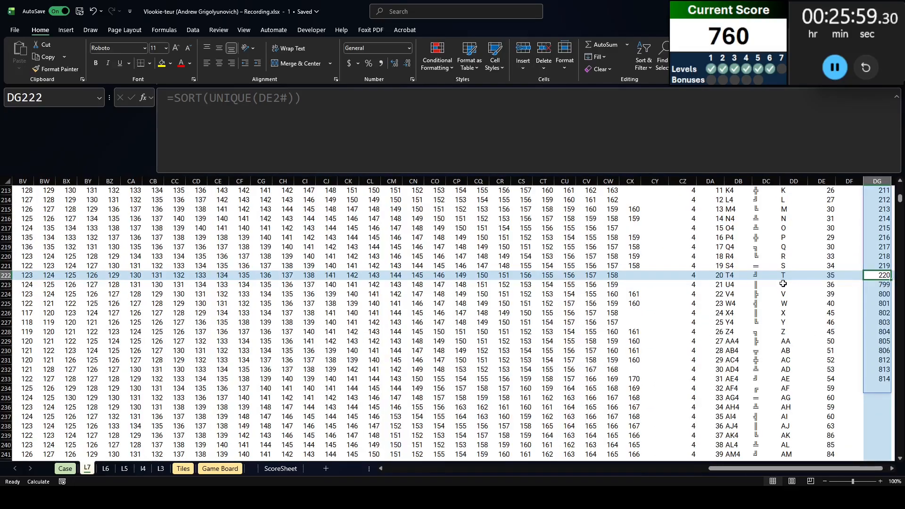
pyautogui.hotkey('ctrl', 'Up')
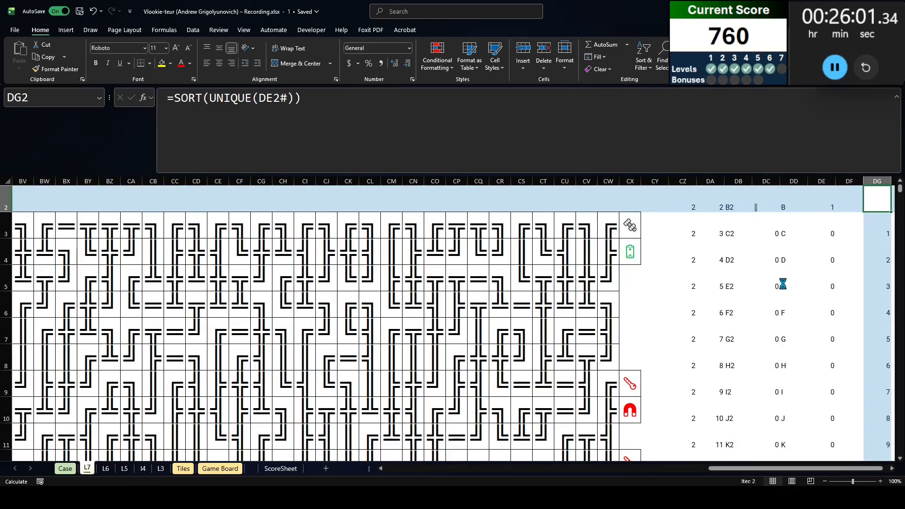
# Begin an XLOOKUP formula in E341 of the Case sheet, with the targets in G341:G360 as lookup values
pyautogui.click(65, 469)
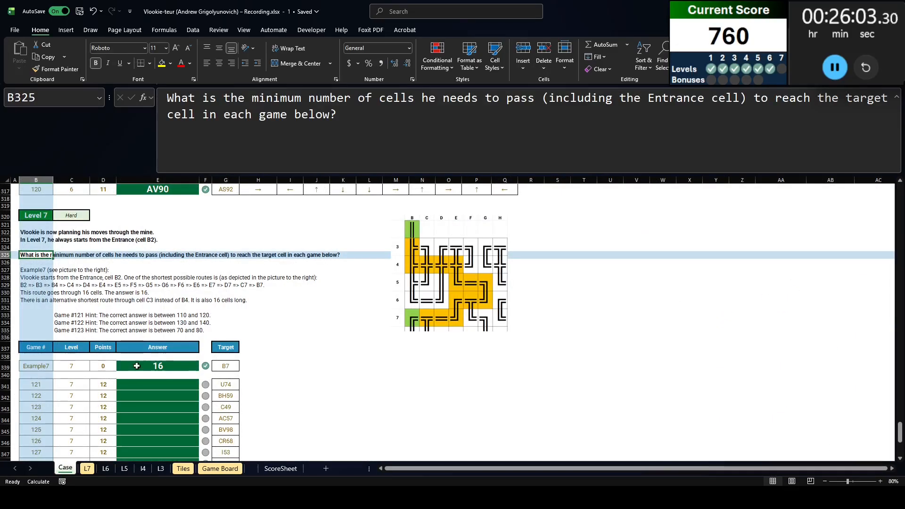
pyautogui.click(148, 374)
pyautogui.click(152, 366)
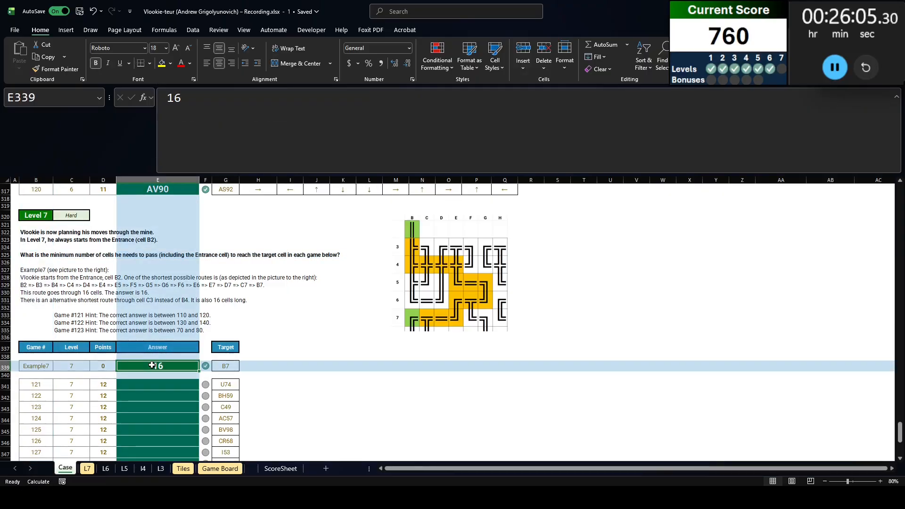
pyautogui.press('Down')
pyautogui.press('Down')
pyautogui.write('=XLOOKUP(')
pyautogui.press('Down')
pyautogui.press('Right')
pyautogui.press('Right')
pyautogui.press('Up')
pyautogui.hotkey('ctrl', 'shift', 'Down')
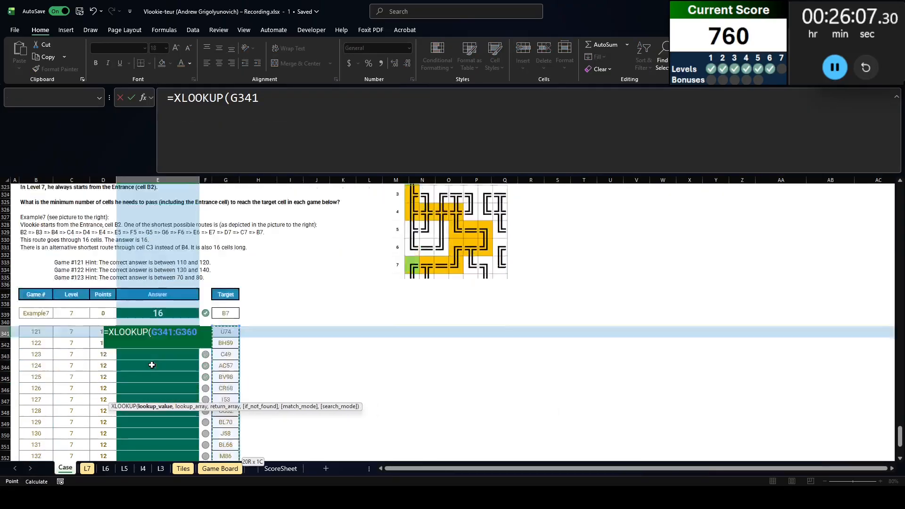
pyautogui.write(',')
# Complete the XLOOKUP with 'L7'!DB:DB as lookup array and 'L7'!DE:DE as return array, and go back to sheet L7
pyautogui.hotkey('ctrl', 'pagedown')
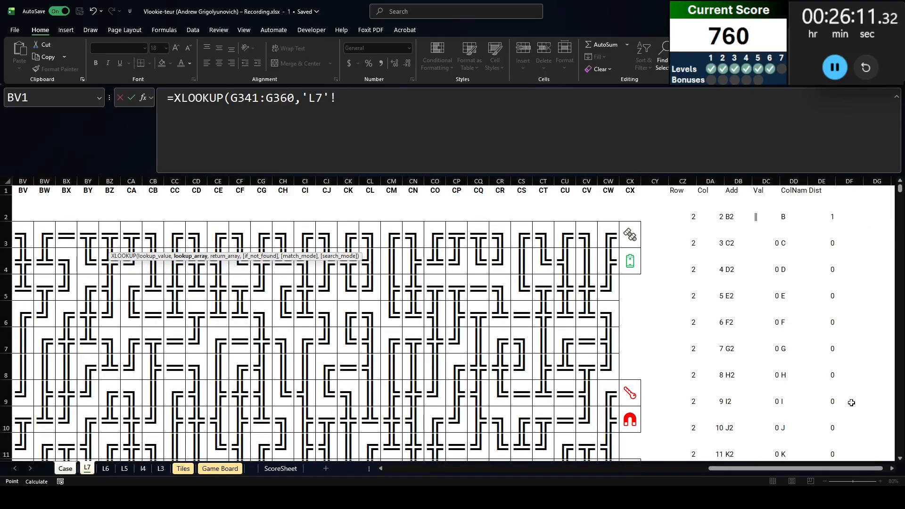
pyautogui.hscroll(1, 832, 455)
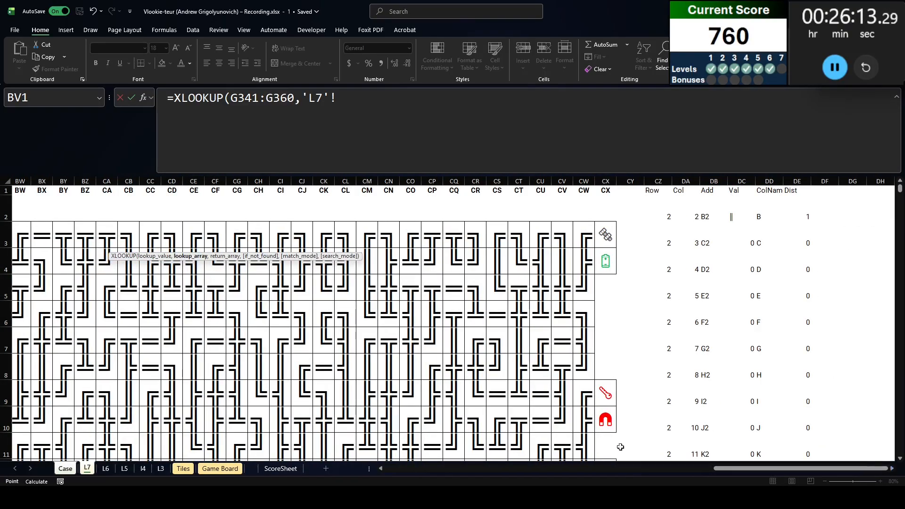
pyautogui.click(714, 181)
pyautogui.write(',')
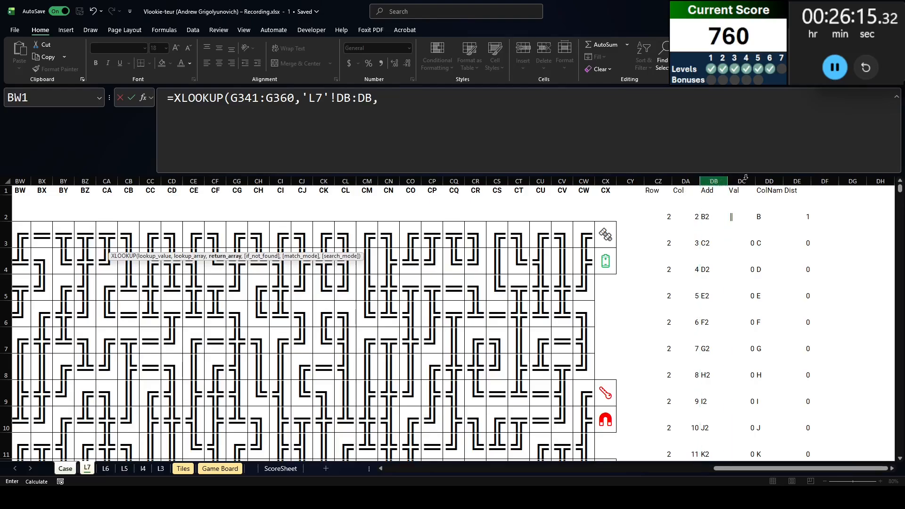
pyautogui.click(797, 181)
pyautogui.write(')')
pyautogui.hotkey('ctrl', 'Return')
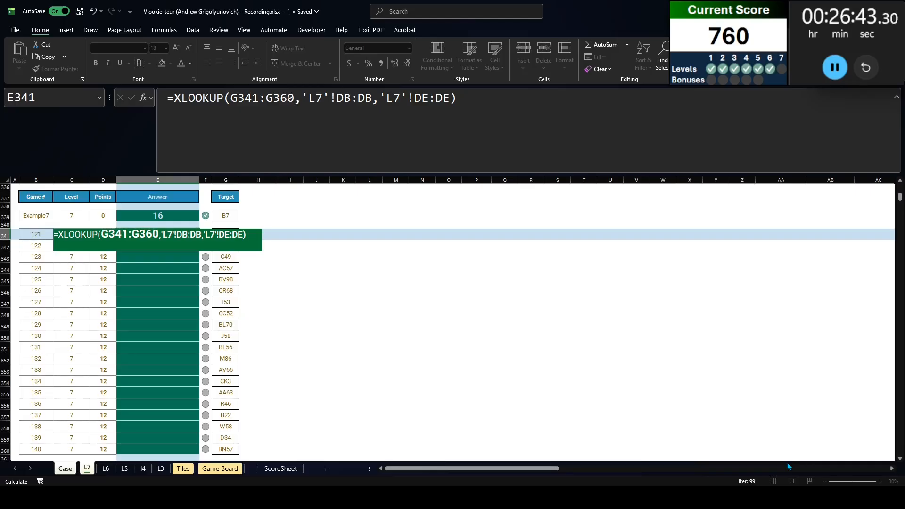
pyautogui.press('Return')
pyautogui.hotkey('ctrl', 'pagedown')
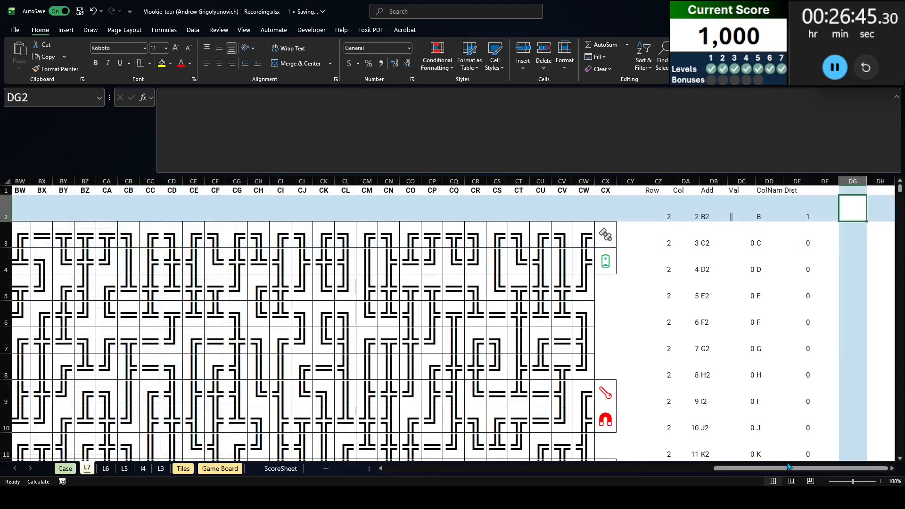
pyautogui.click(814, 210)
pyautogui.press('Left')
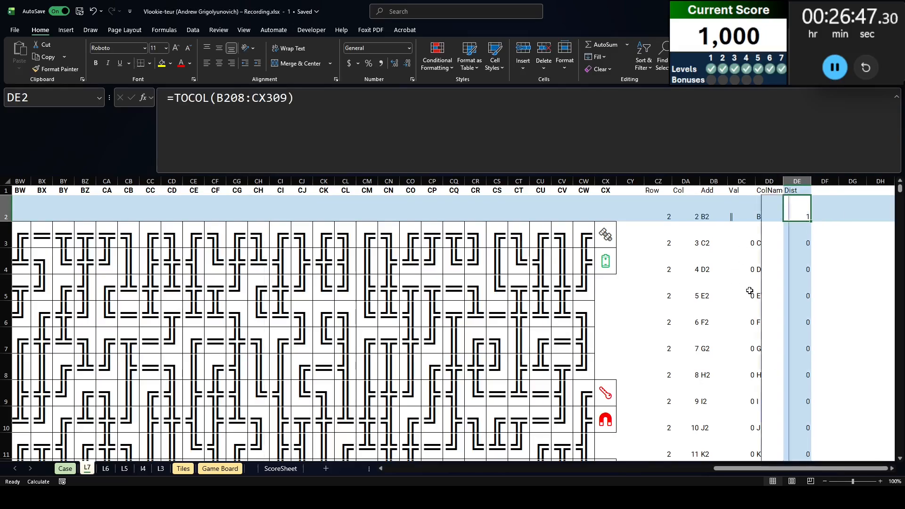
pyautogui.hotkey('ctrl', 'shift', 'Down')
pyautogui.hotkey('ctrl', 'c')
pyautogui.hotkey('ctrl', 'BackSpace')
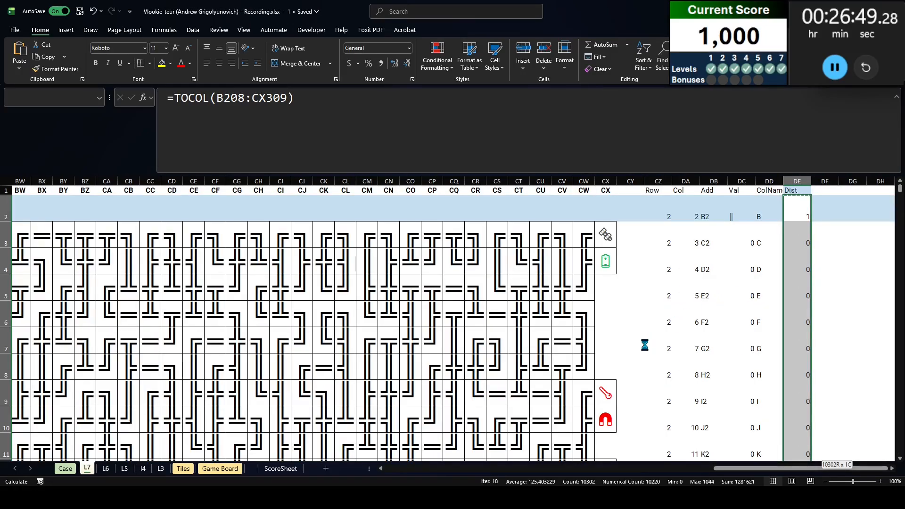
pyautogui.click(682, 322)
pyautogui.click(802, 295)
pyautogui.press('Escape')
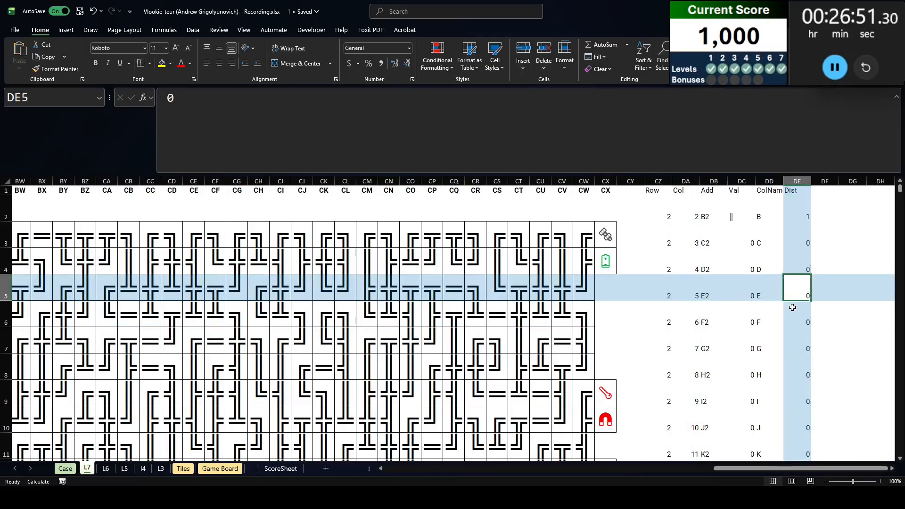
# Read the Bonus 1 question in the Bonus Questions table on the Case sheet
pyautogui.hotkey('ctrl', 'pageup')
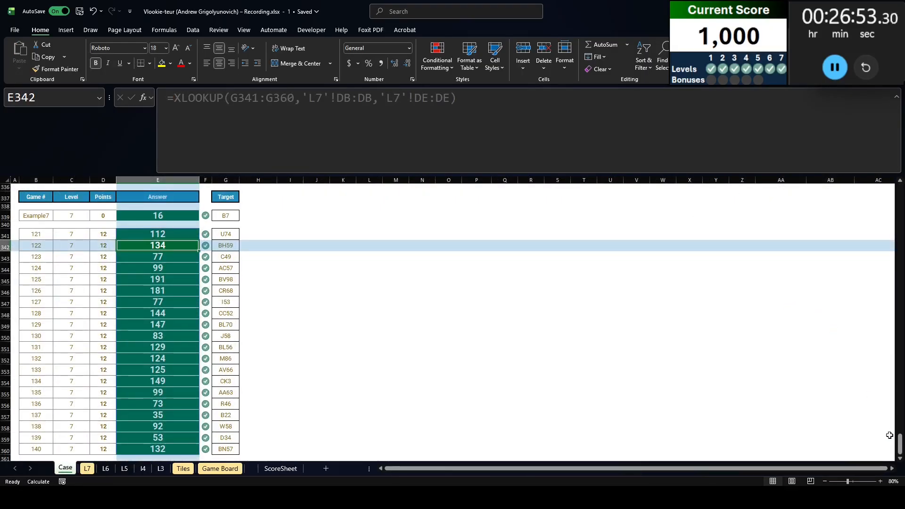
pyautogui.moveTo(899, 451); pyautogui.dragTo(899, 215)
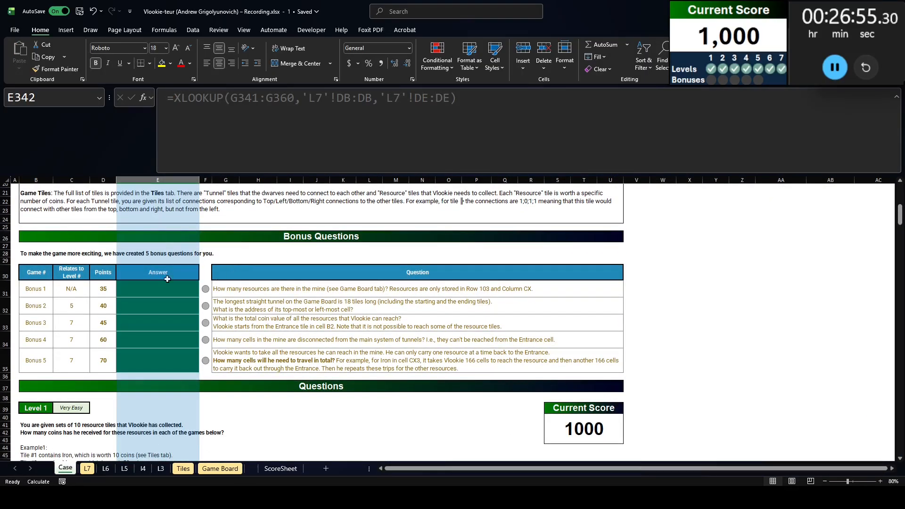
pyautogui.click(136, 290)
pyautogui.click(290, 290)
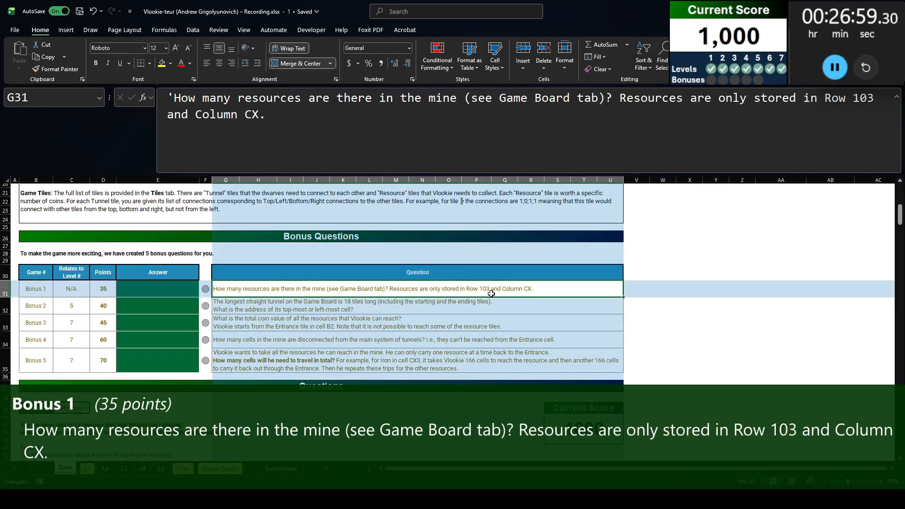
# Add a Count column to the Resource Tiles table by entering the header in J4 of the Tiles sheet
pyautogui.click(183, 469)
pyautogui.click(412, 242)
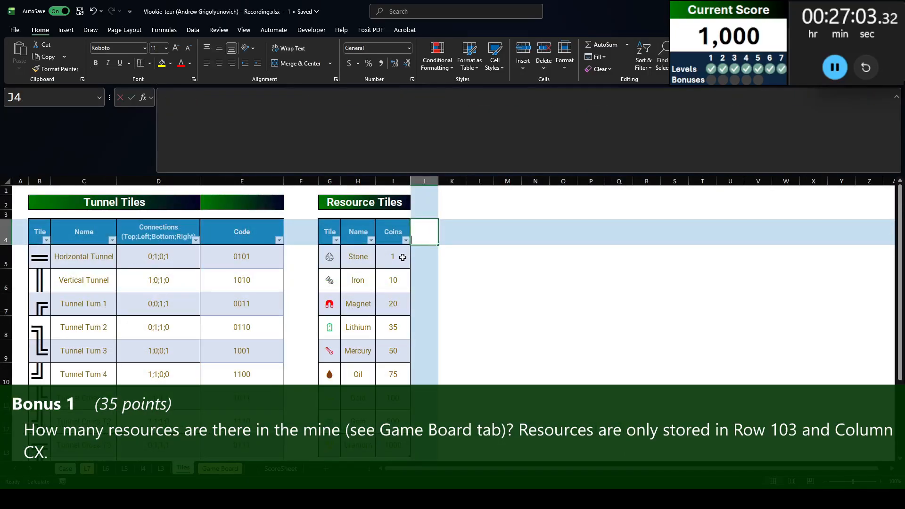
pyautogui.write('Coint')
pyautogui.press('BackSpace')
pyautogui.press('BackSpace')
pyautogui.press('BackSpace')
pyautogui.press('BackSpace')
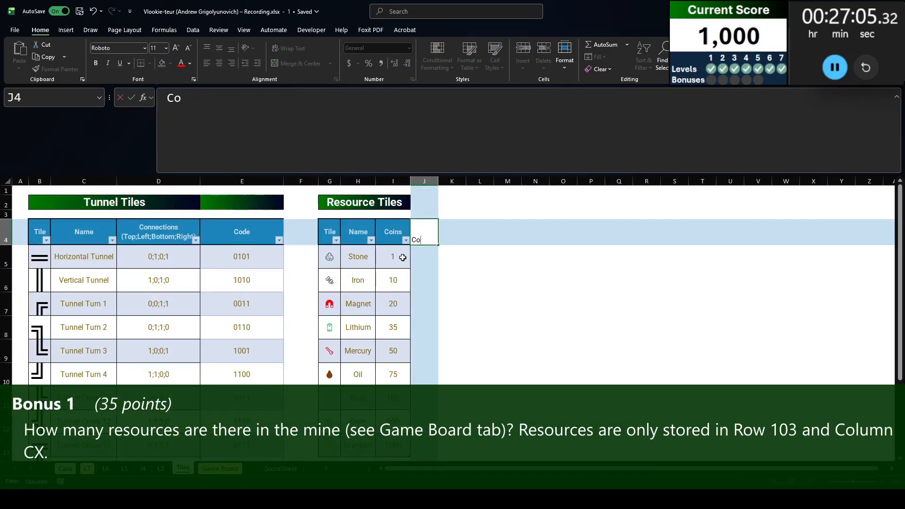
pyautogui.write('unt')
pyautogui.press('Return')
pyautogui.write('=counti')
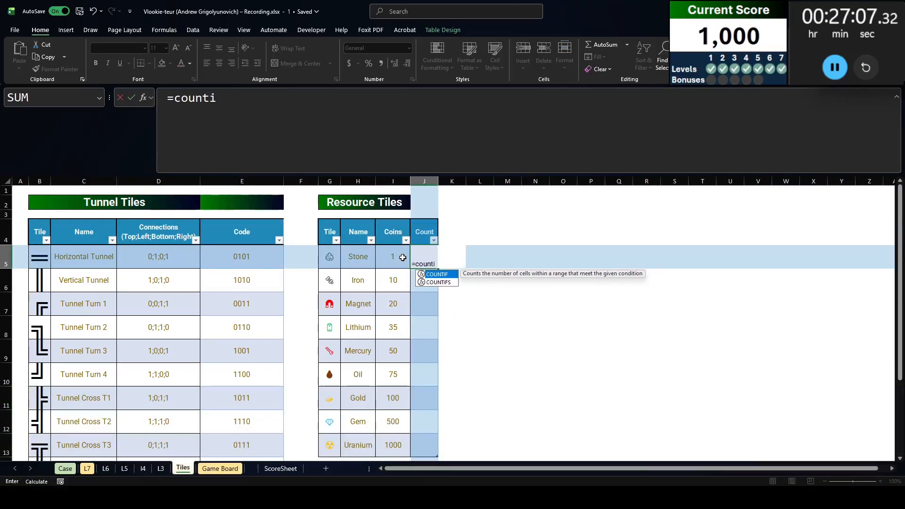
pyautogui.write('f(mp,')
pyautogui.press('Left')
pyautogui.press('Left')
pyautogui.press('Left')
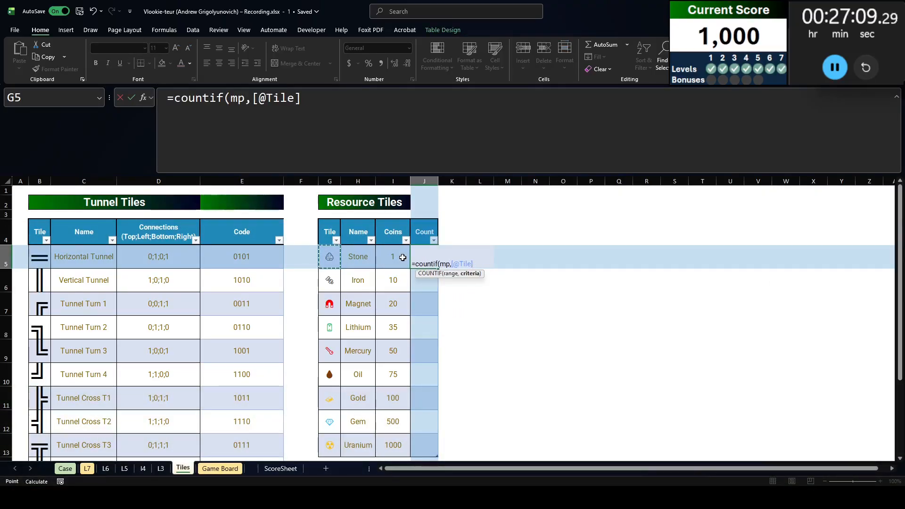
pyautogui.hotkey('ctrl', 'Return')
# Answer Bonus 1 in E31 of the Case sheet with =SUM(resource[count])
pyautogui.hotkey('ctrl', 'pageup')
pyautogui.hotkey('ctrl', 'pageup')
pyautogui.hotkey('ctrl', 'pageup')
pyautogui.hotkey('ctrl', 'pageup')
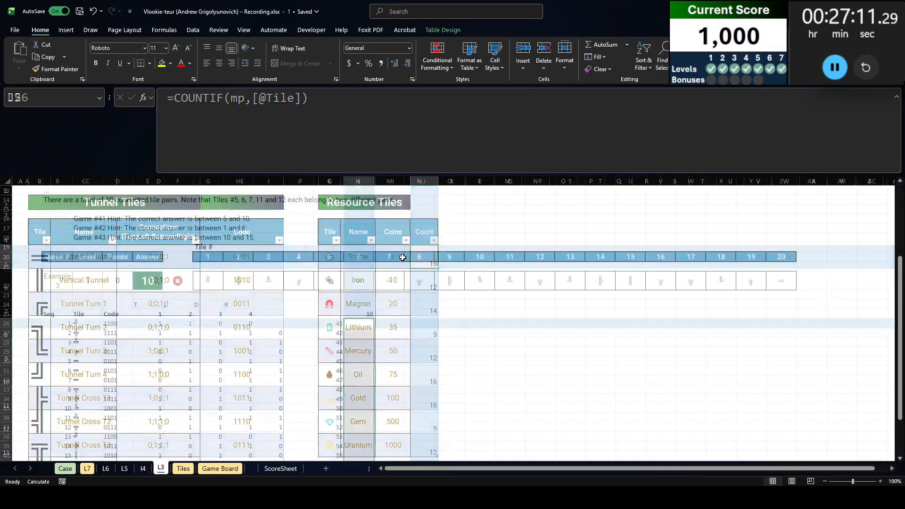
pyautogui.hotkey('ctrl', 'pageup')
pyautogui.hotkey('ctrl', 'pageup')
pyautogui.press('Left')
pyautogui.press('Left')
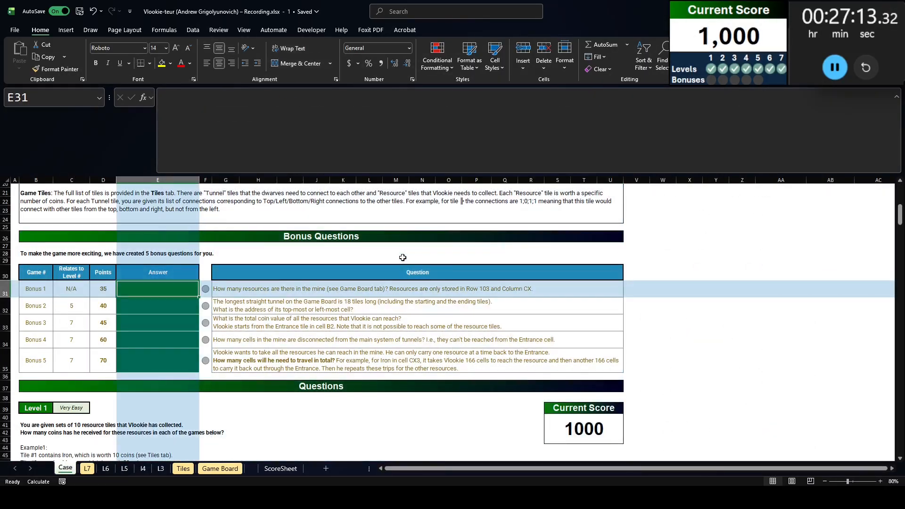
pyautogui.write('=sum(resourn')
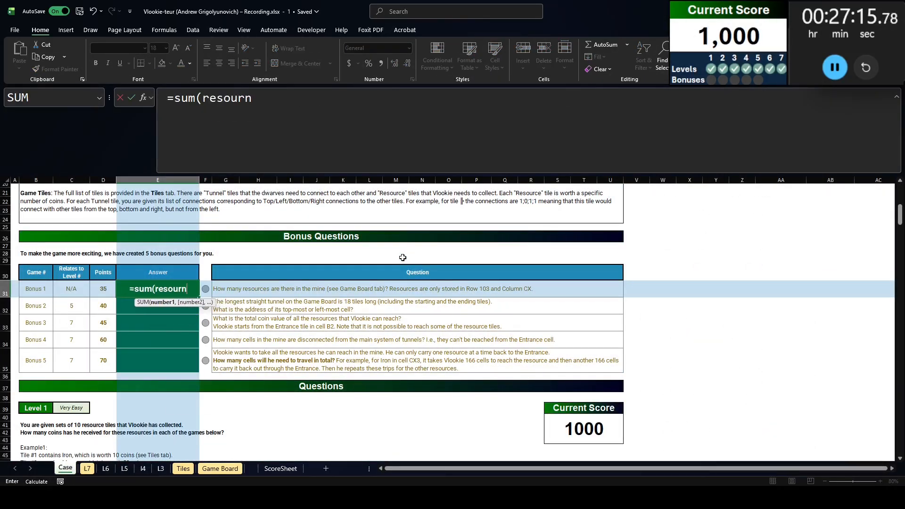
pyautogui.press('BackSpace')
pyautogui.write('ce[count])')
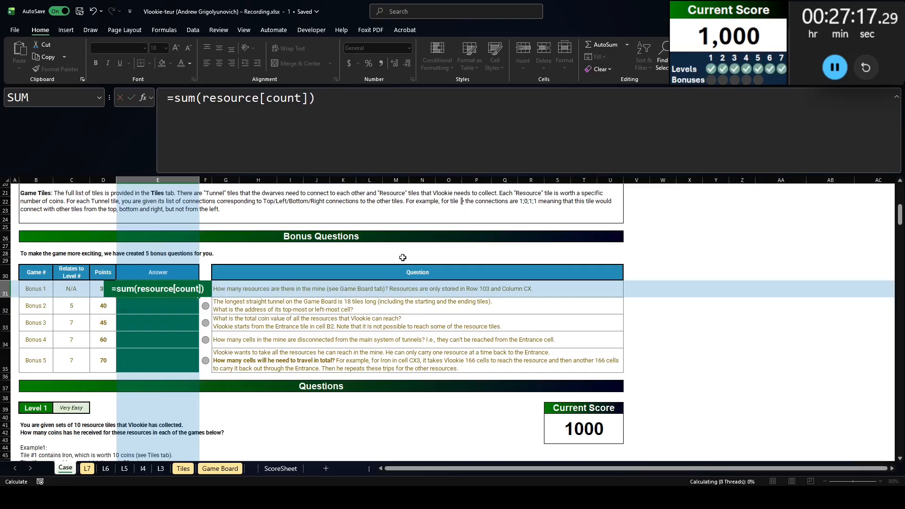
pyautogui.press('Return')
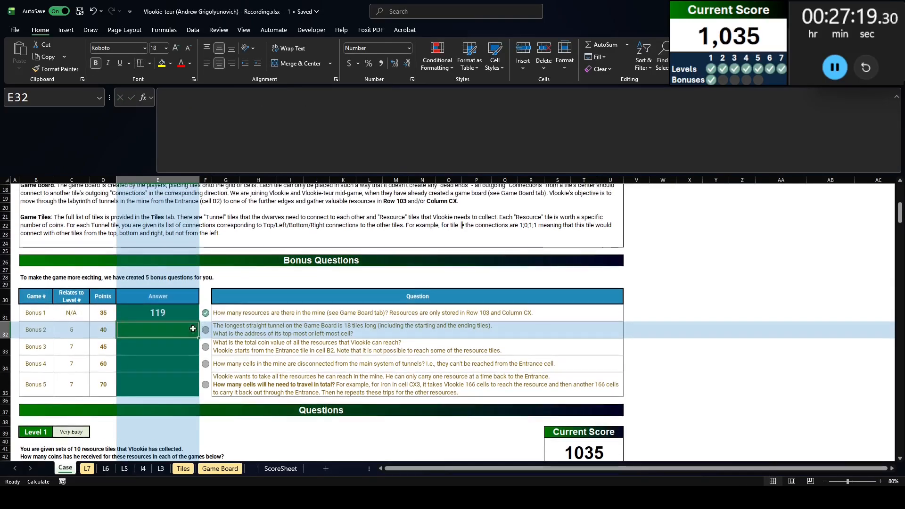
# Read the Bonus 2 question about the top-most or left-most cell of the longest straight tunnel
pyautogui.press('Up')
pyautogui.press('Down')
pyautogui.scroll(1, 316, 330)
pyautogui.click(316, 334)
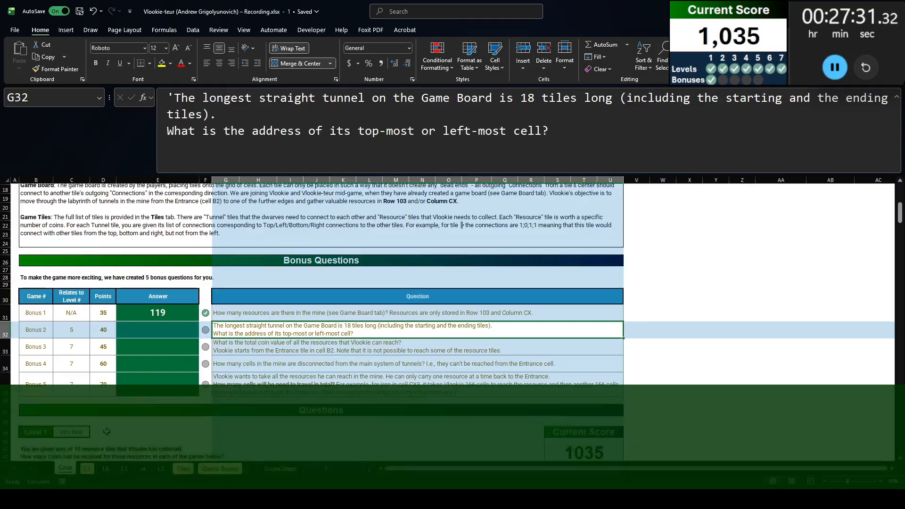
# Review the level 5 model on sheet L5, including the row/column input in H26 and the calculations below it
pyautogui.click(125, 469)
pyautogui.scroll(2, 278, 311)
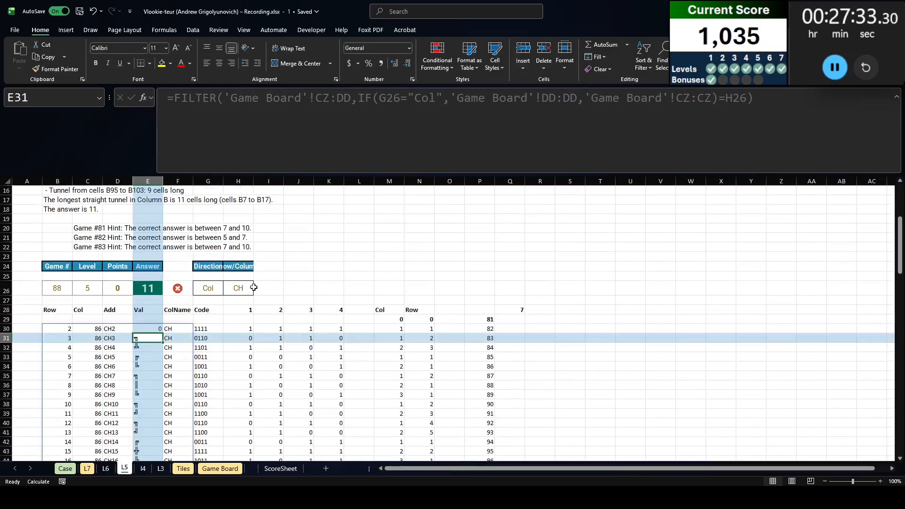
pyautogui.click(232, 287)
pyautogui.hotkey('ctrl', 'shift', 'Down')
pyautogui.scroll(-6, 364, 372)
pyautogui.scroll(6, 323, 347)
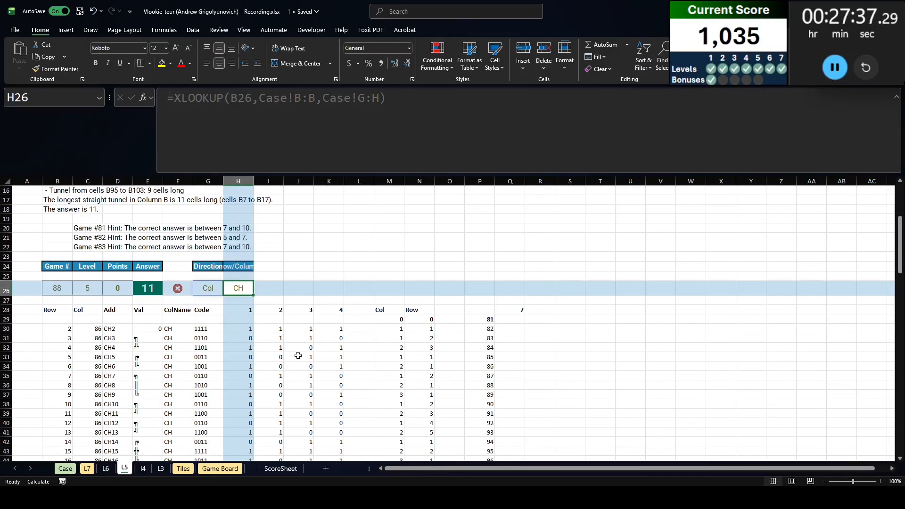
pyautogui.click(490, 319)
pyautogui.click(582, 326)
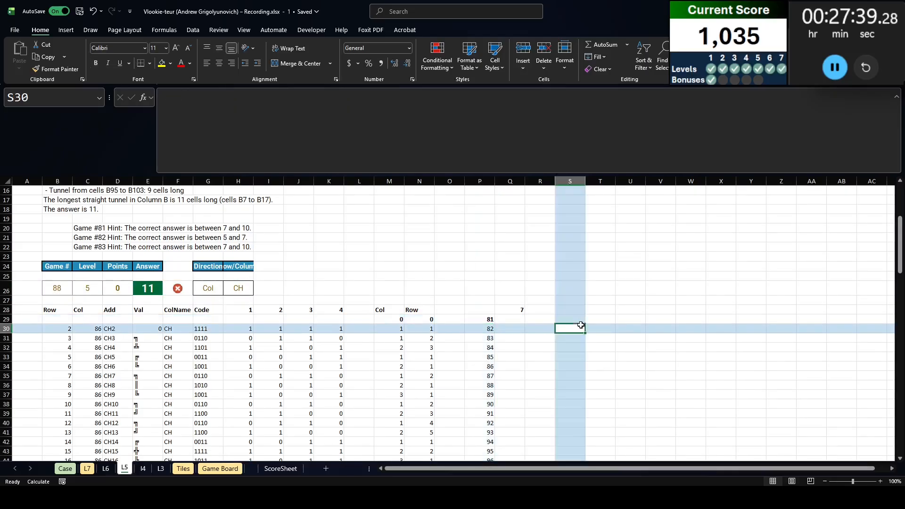
# Begin a UNIQUE(VSTACK( formula in S29 of sheet L5 with 'L7'!CZ2# as its first array
pyautogui.click(580, 320)
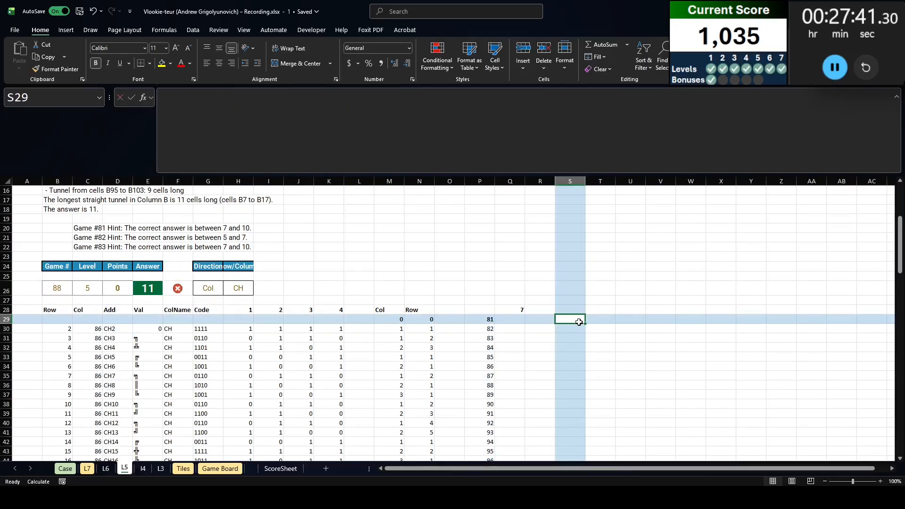
pyautogui.write('=unique(')
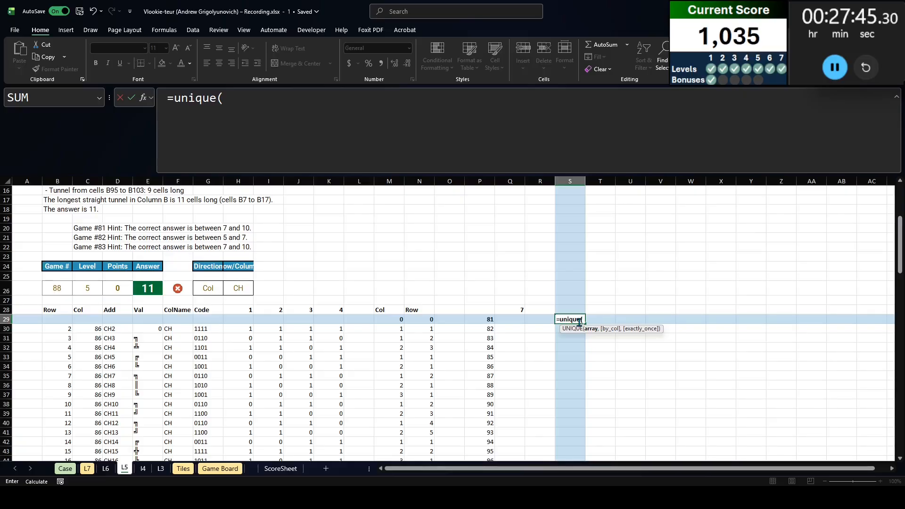
pyautogui.write('vstack(')
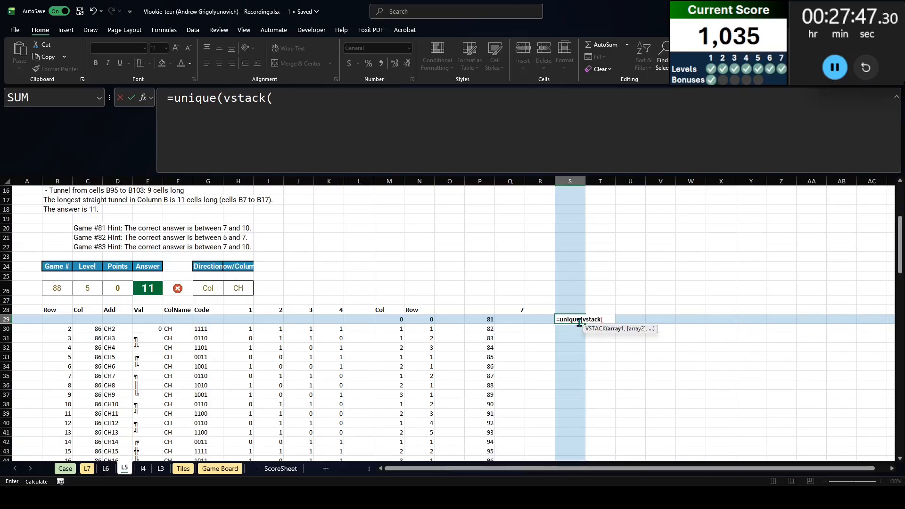
pyautogui.hotkey('ctrl', 'pageup')
pyautogui.hotkey('ctrl', 'pageup')
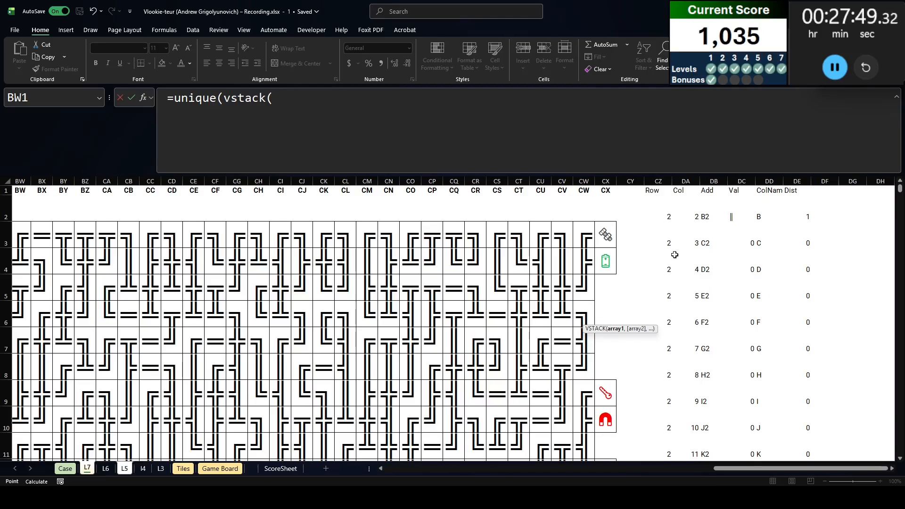
pyautogui.click(659, 207)
pyautogui.hotkey('ctrl', 'shift', 'Down')
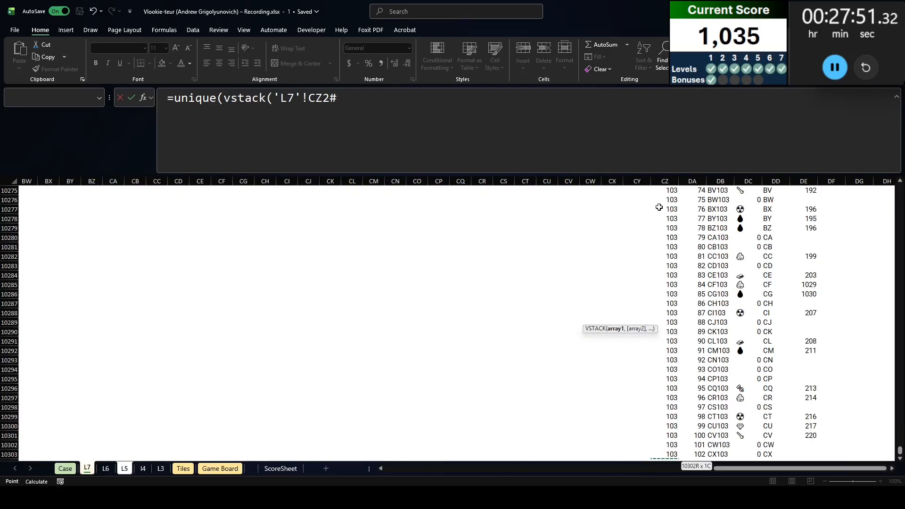
# Complete the S29 formula with 'L7'!DD2# as second array and look over the list of rows and columns
pyautogui.write(',')
pyautogui.click(764, 219)
pyautogui.hotkey('ctrl', 'Up')
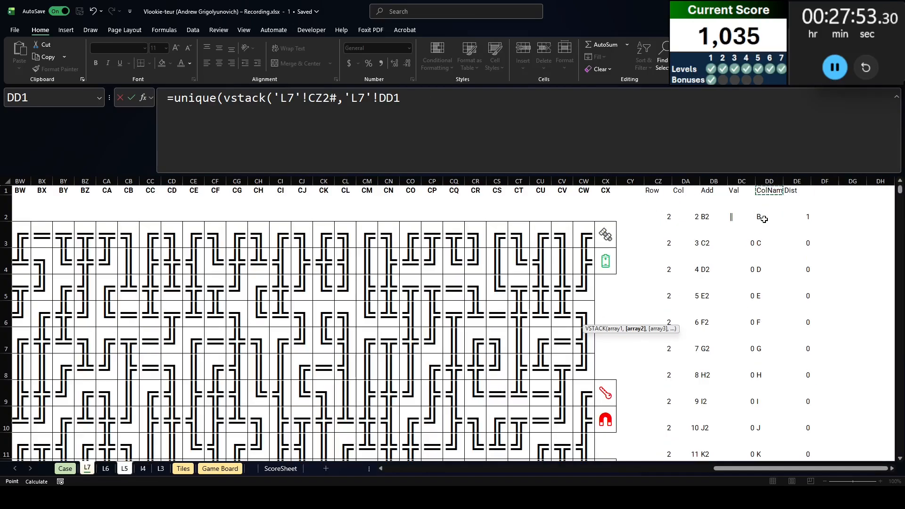
pyautogui.press('Down')
pyautogui.hotkey('ctrl', 'shift', 'Down')
pyautogui.write('))')
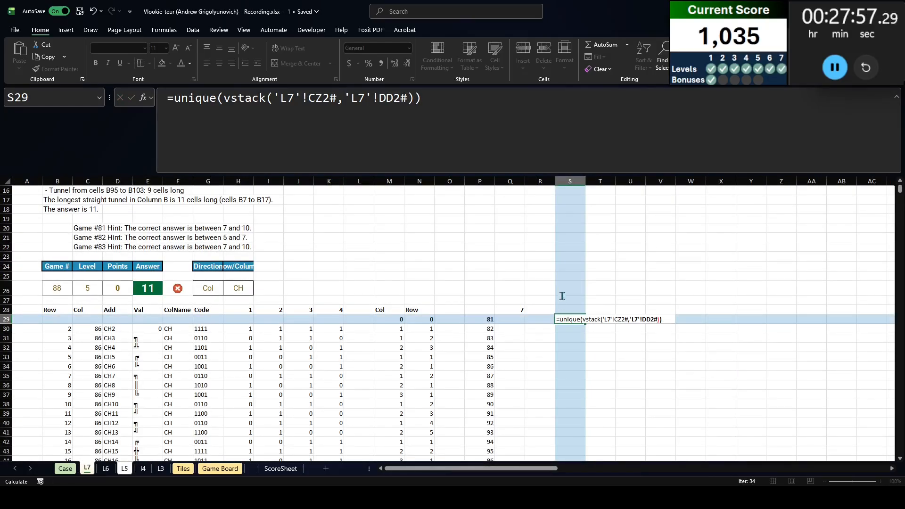
pyautogui.press('Return')
pyautogui.scroll(-5, 570, 306)
pyautogui.scroll(6, 572, 309)
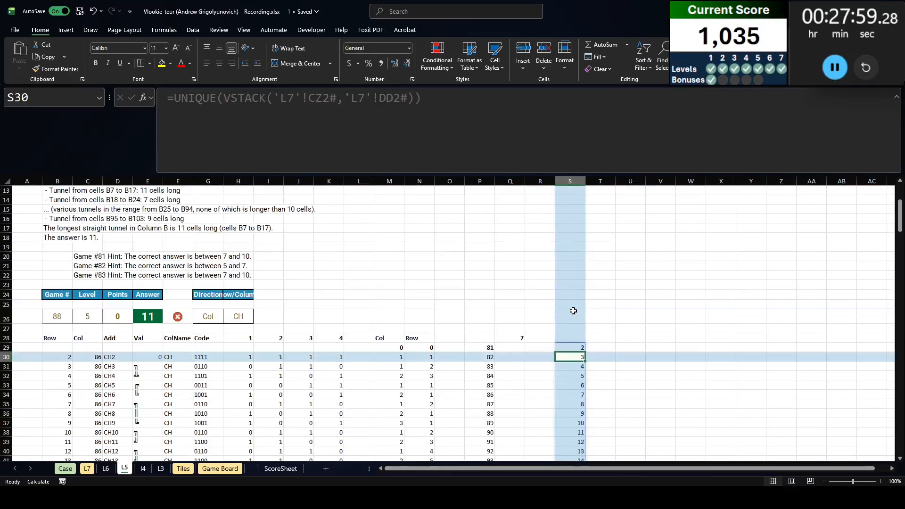
# Recheck the Bonus 2 question, inspect the KS switch in A209 of sheet L7, and return to sheet L5
pyautogui.click(568, 344)
pyautogui.click(605, 337)
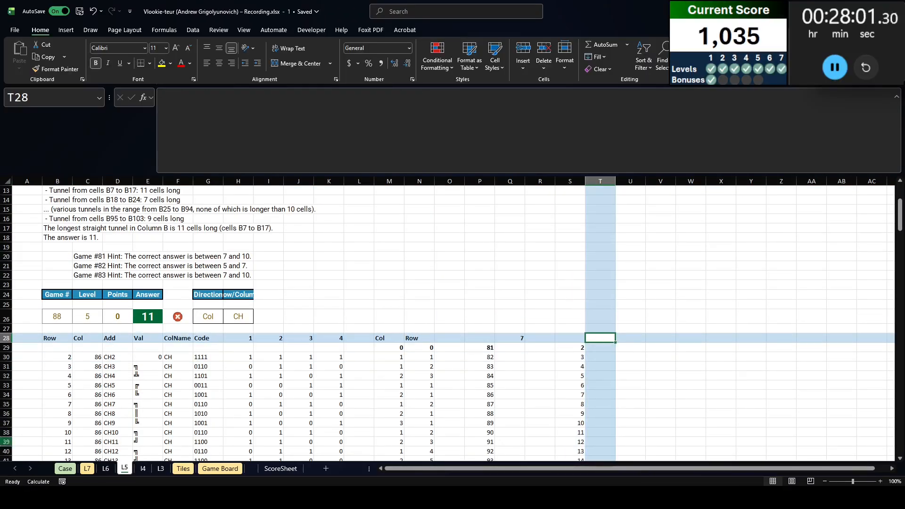
pyautogui.click(73, 471)
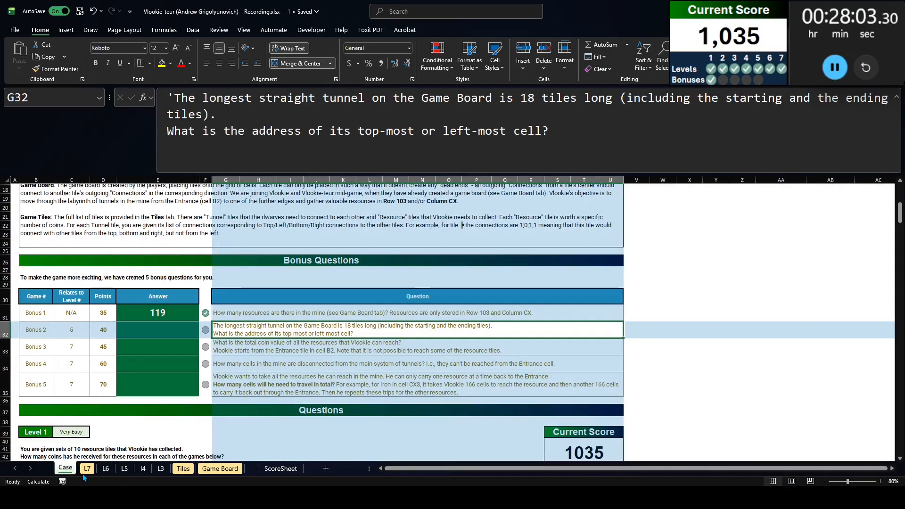
pyautogui.click(87, 469)
pyautogui.hotkey('ctrl', 'Left')
pyautogui.hotkey('ctrl', 'Left')
pyautogui.hotkey('ctrl', 'Left')
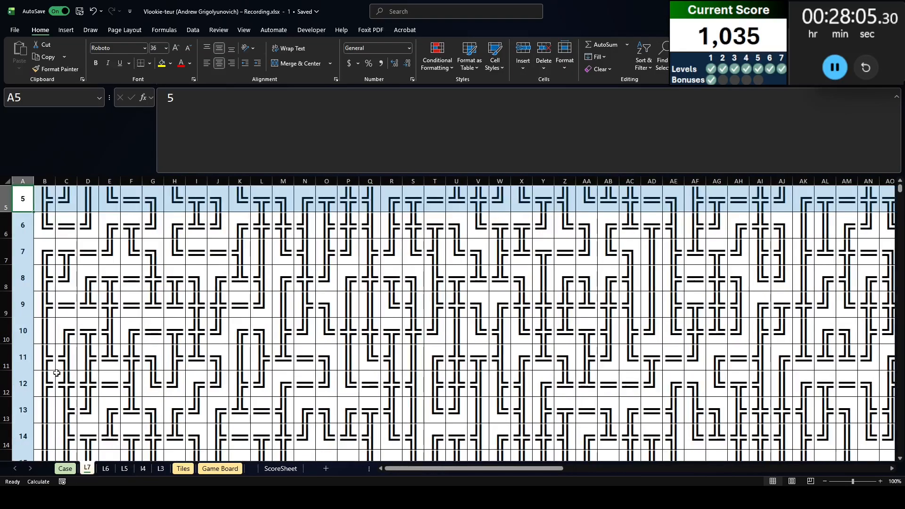
pyautogui.scroll(-1, 56, 373)
pyautogui.hotkey('ctrl', 'Down')
pyautogui.hotkey('ctrl', 'Down')
pyautogui.hotkey('ctrl', 'Down')
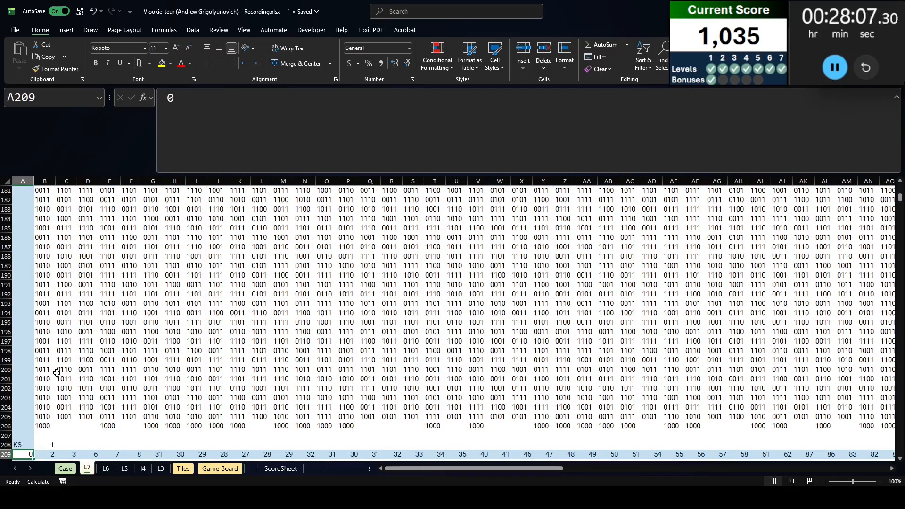
pyautogui.press('Down')
pyautogui.hotkey('ctrl', 'pageup')
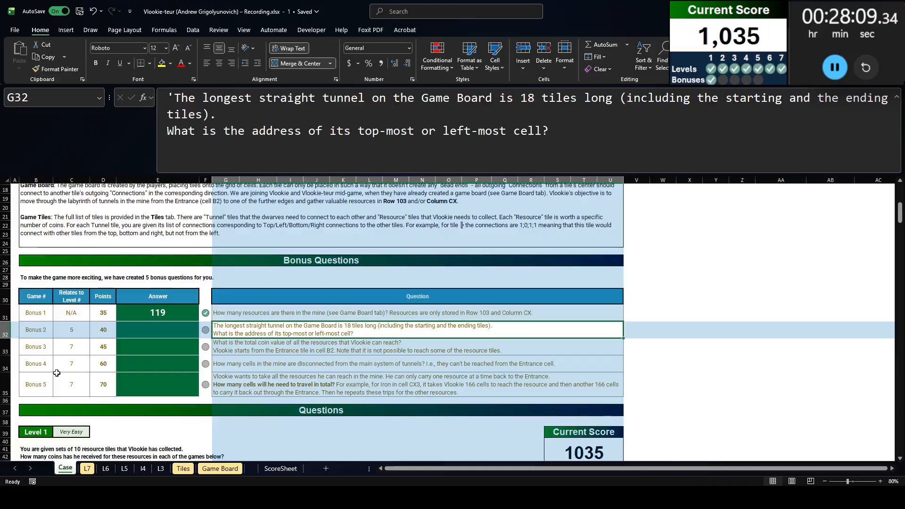
pyautogui.hotkey('ctrl', 'pagedown')
pyautogui.hotkey('ctrl', 'pagedown')
pyautogui.hotkey('ctrl', 'pagedown')
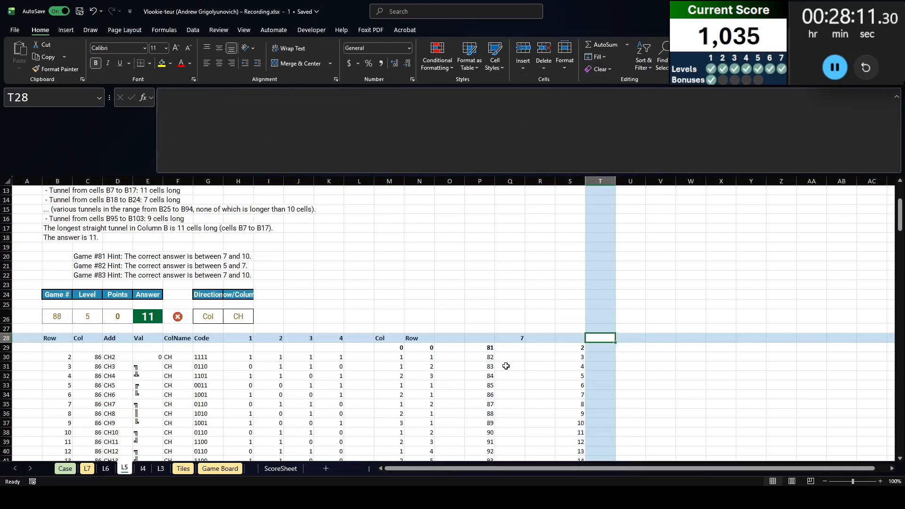
# Move the MAX formula for the longest tunnel from Q28 to T28, and select the row/column input in H26
pyautogui.scroll(5, 563, 347)
pyautogui.click(517, 336)
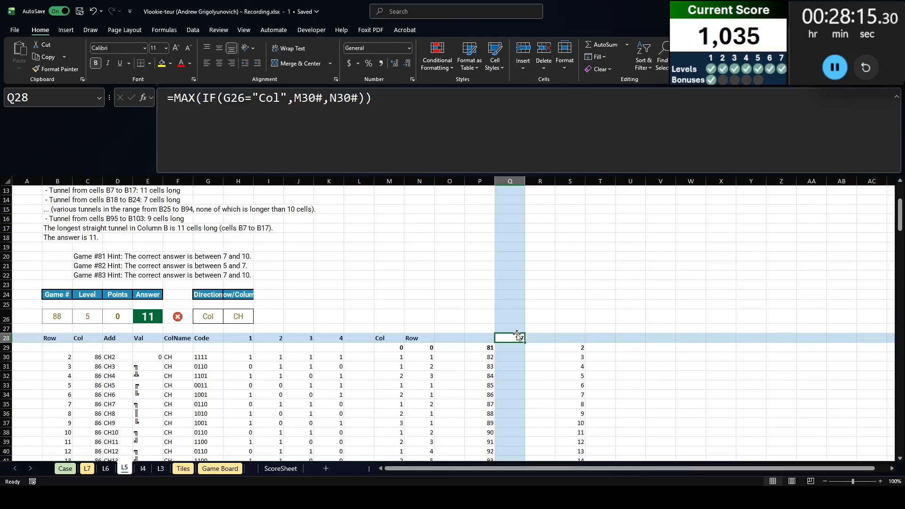
pyautogui.moveTo(517, 336); pyautogui.dragTo(598, 338)
pyautogui.click(235, 316)
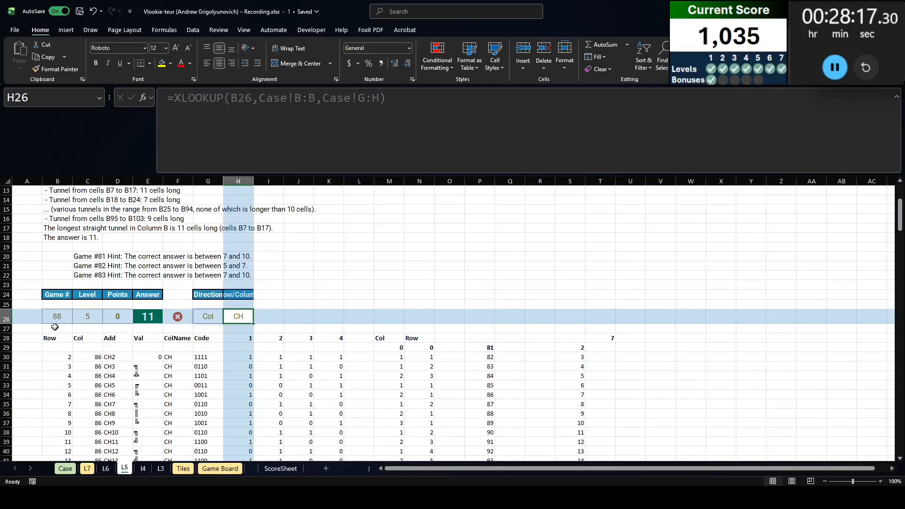
# Copy the Direction and Row/Column inputs in G26:H26 of sheet L5 to replace their lookup formula with static values
pyautogui.click(55, 327)
pyautogui.click(257, 315)
pyautogui.click(238, 315)
pyautogui.click(217, 315)
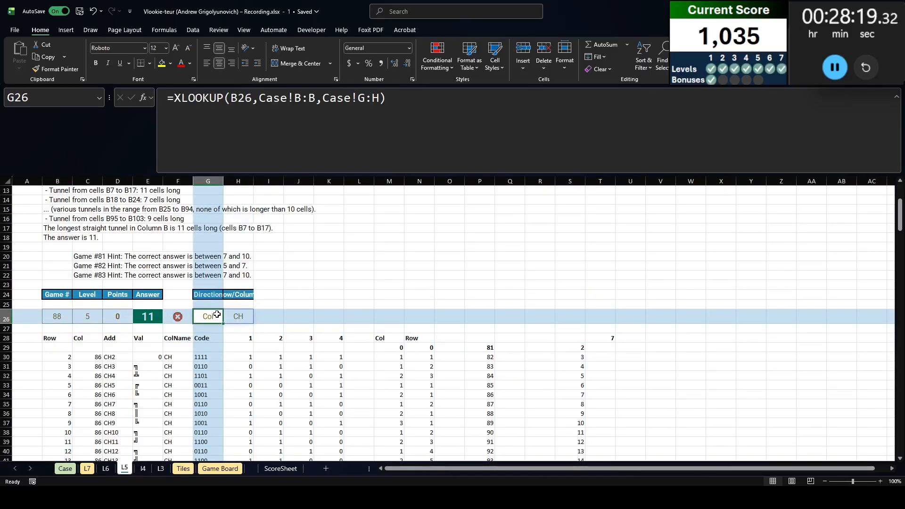
pyautogui.moveTo(238, 315); pyautogui.dragTo(214, 315)
pyautogui.hotkey('ctrl', 'c')
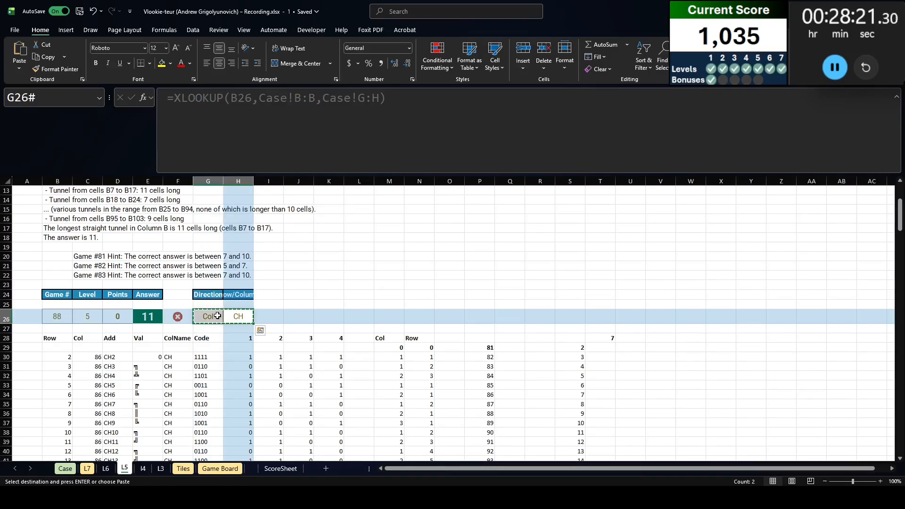
# Enter =IF(ISNUMBER(H26*1),"Row","Col") in G26 so the direction follows the row/column input in H26
pyautogui.click(208, 317)
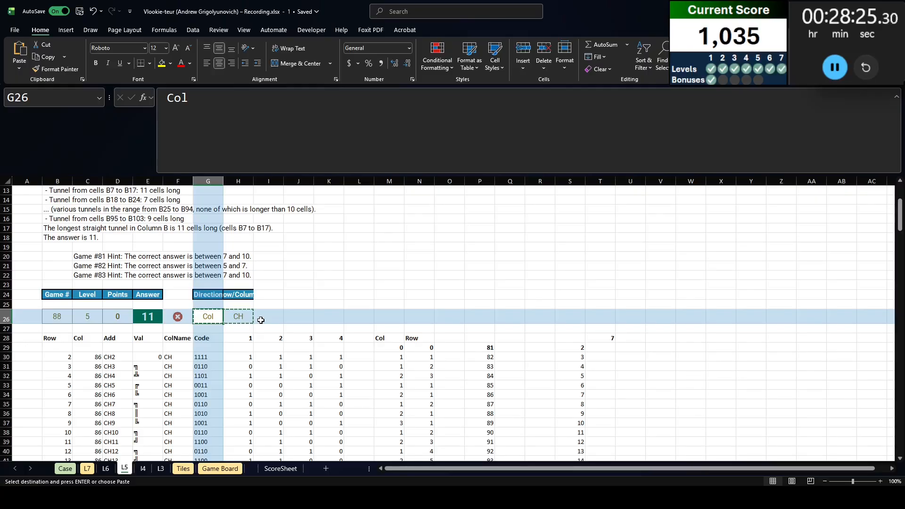
pyautogui.write('=if(isnumber(')
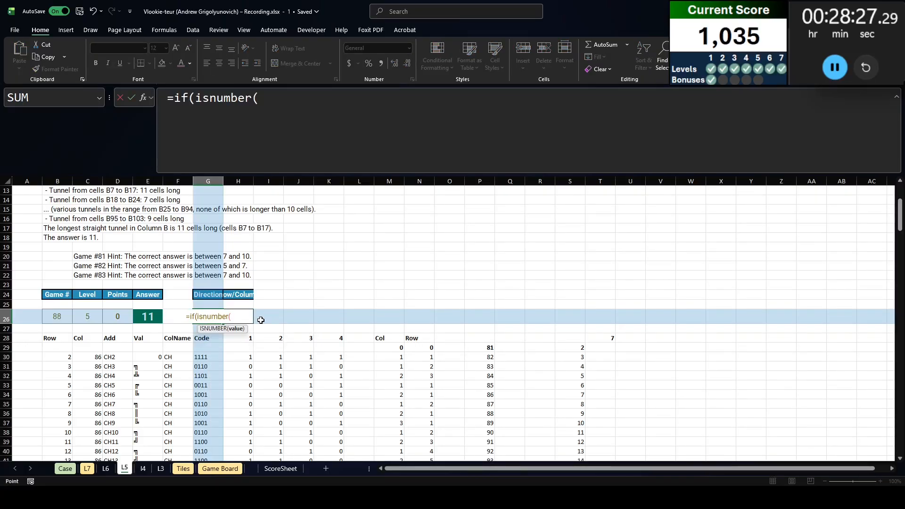
pyautogui.press('Right')
pyautogui.write('*1),')
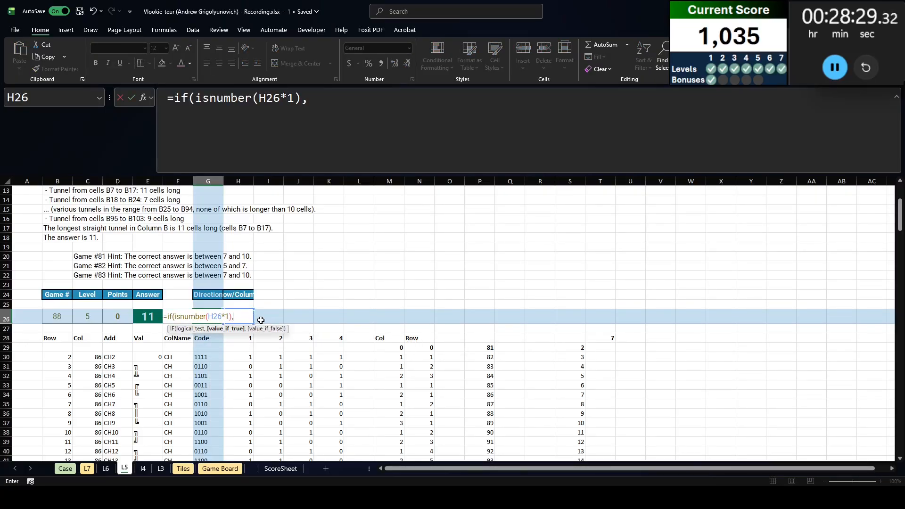
pyautogui.write('"row"')
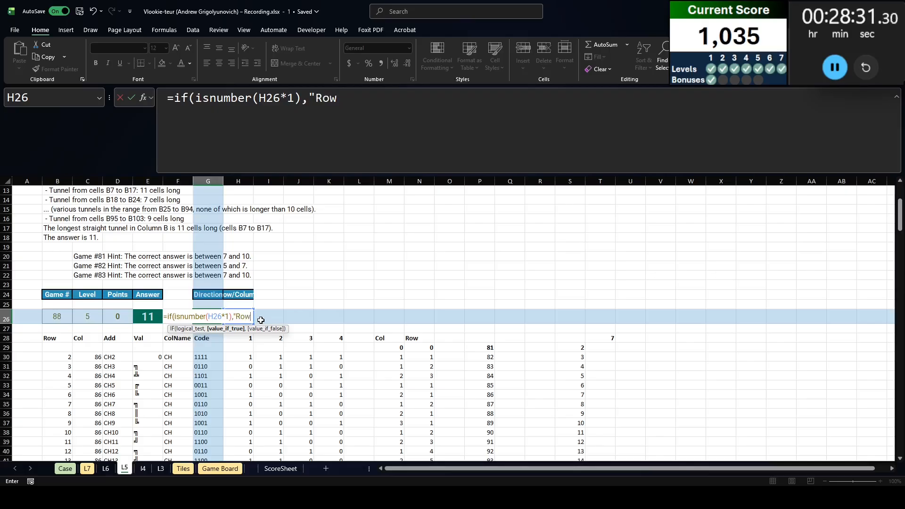
pyautogui.write('","Col")')
pyautogui.press('Return')
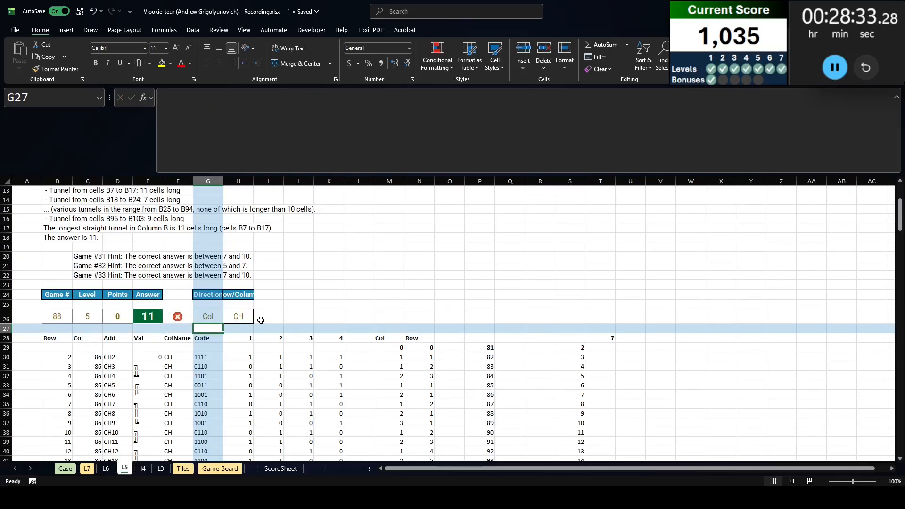
pyautogui.press('Up')
pyautogui.press('Right')
# Create a one-variable data table over S28:T231 with H26 as the column input cell
pyautogui.click(570, 330)
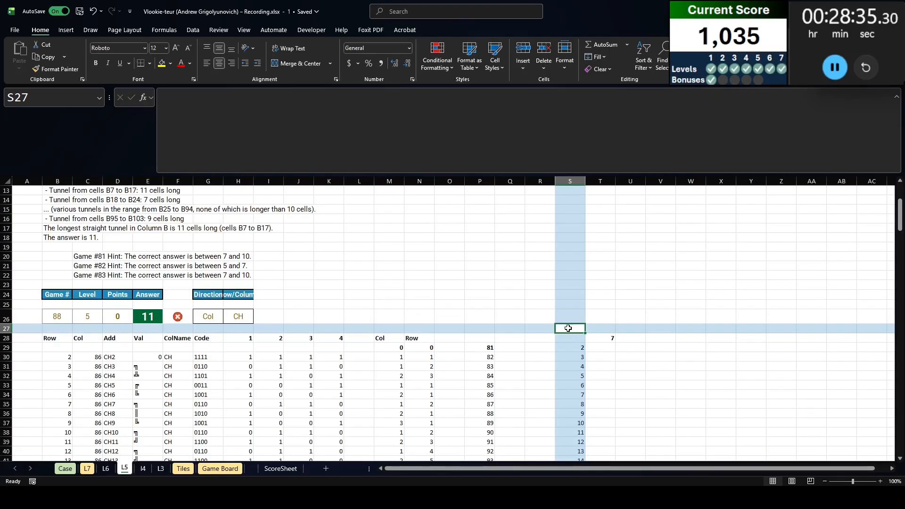
pyautogui.press('Down')
pyautogui.press('Down')
pyautogui.hotkey('ctrl', 'Down')
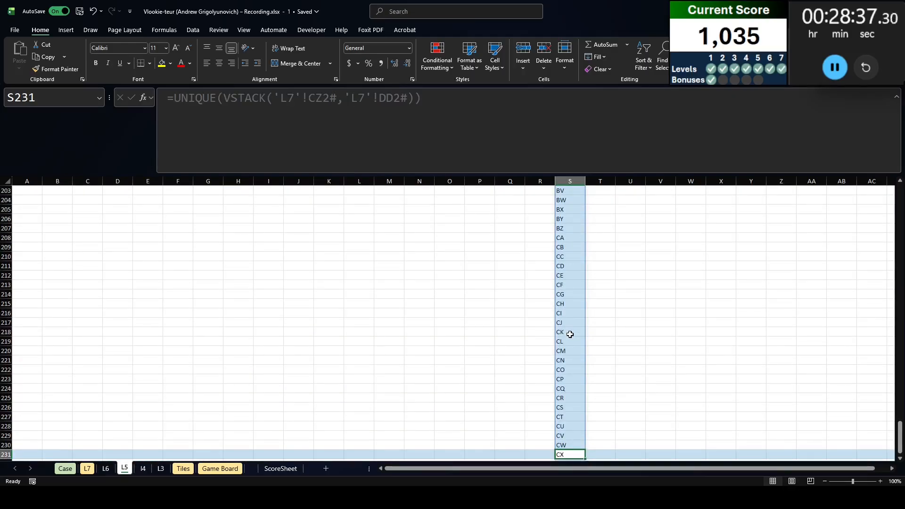
pyautogui.hotkey('ctrl', 'Up')
pyautogui.hotkey('shift', 'Right')
pyautogui.hotkey('shift', 'Down')
pyautogui.hotkey('ctrl', 'shift', 'Down')
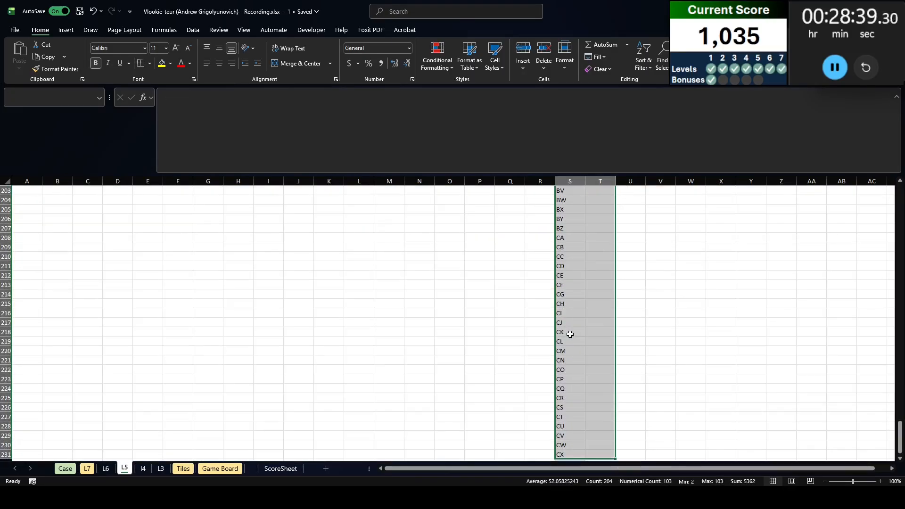
pyautogui.hotkey('alt', 'a', 'w', 't')
pyautogui.press('Tab')
pyautogui.click(236, 297)
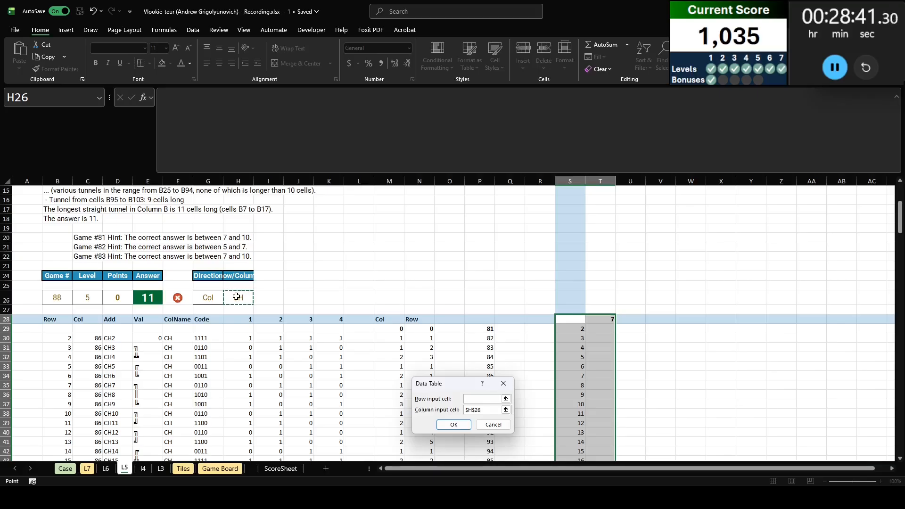
pyautogui.press('Return')
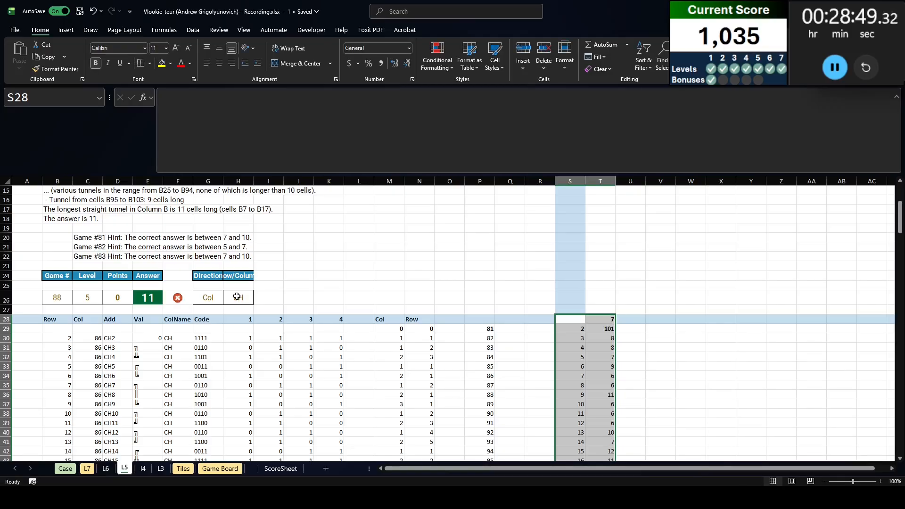
# Look through the data table's tunnel lengths in column T and locate the row or column with the 18-cell tunnel
pyautogui.scroll(-2, 646, 363)
pyautogui.click(600, 264)
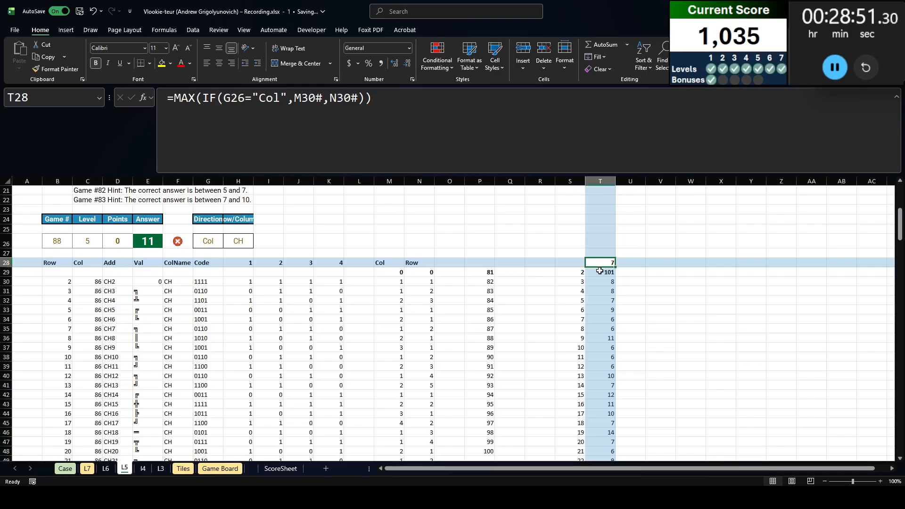
pyautogui.click(600, 274)
pyautogui.scroll(2, 600, 275)
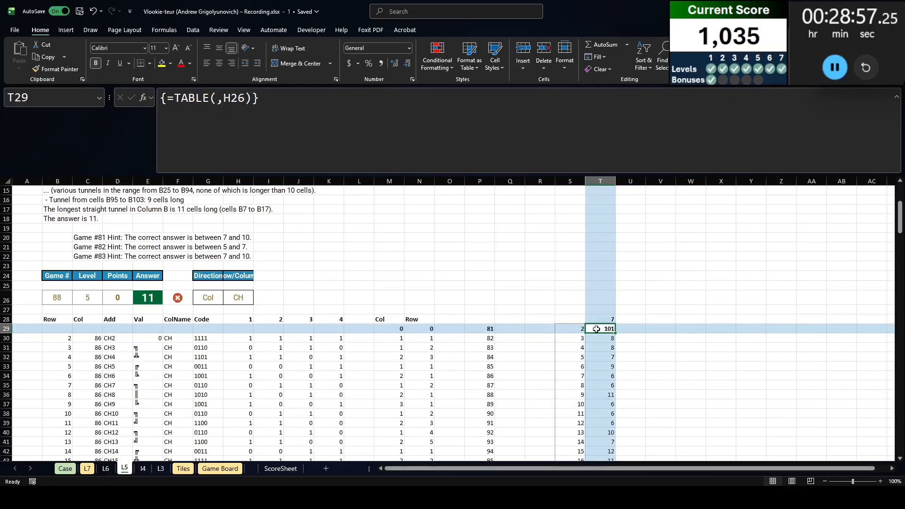
pyautogui.scroll(-6, 621, 338)
pyautogui.scroll(-20, 621, 339)
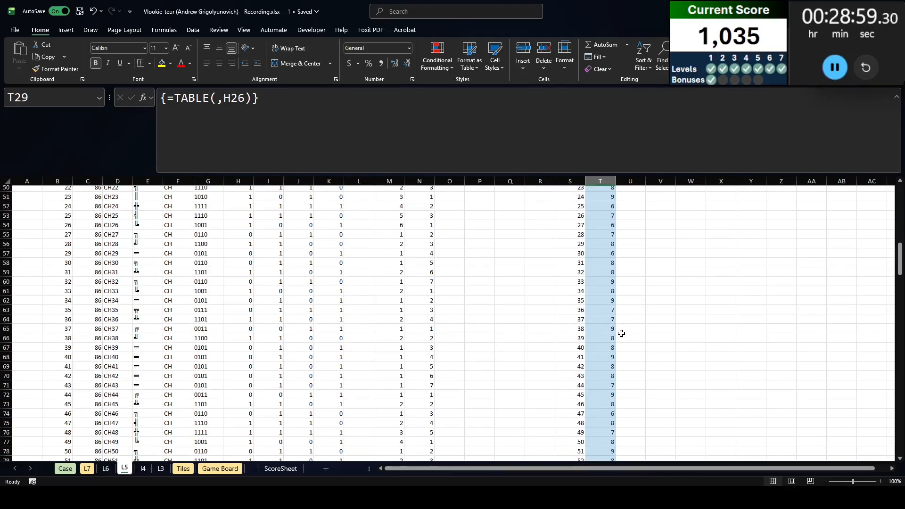
pyautogui.scroll(-5, 623, 326)
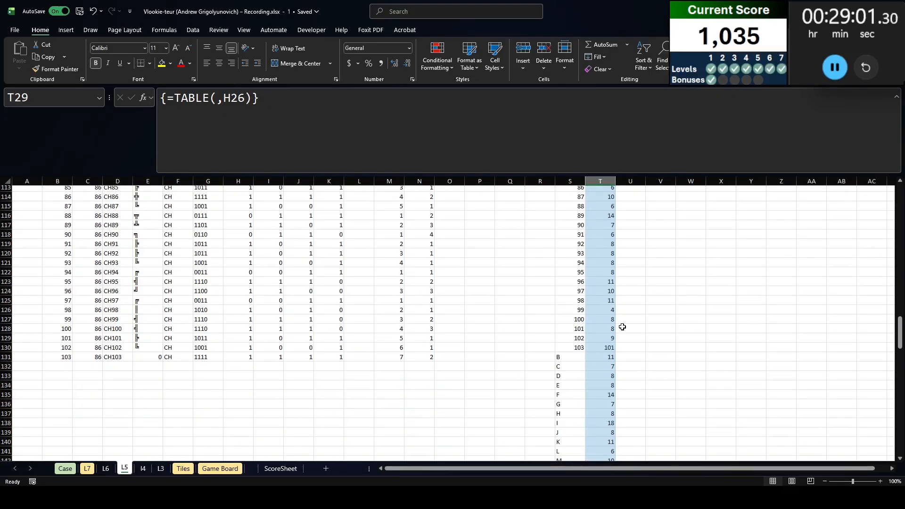
pyautogui.click(596, 349)
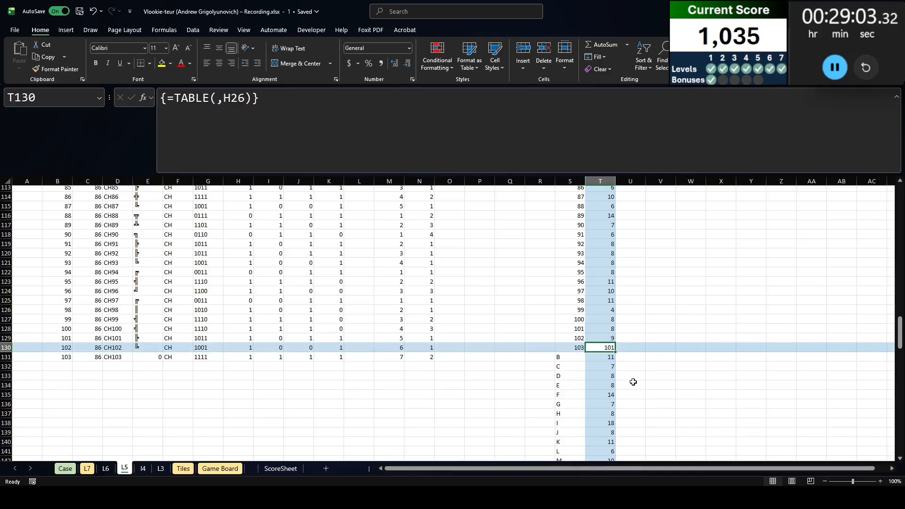
pyautogui.scroll(-4, 633, 382)
pyautogui.click(606, 308)
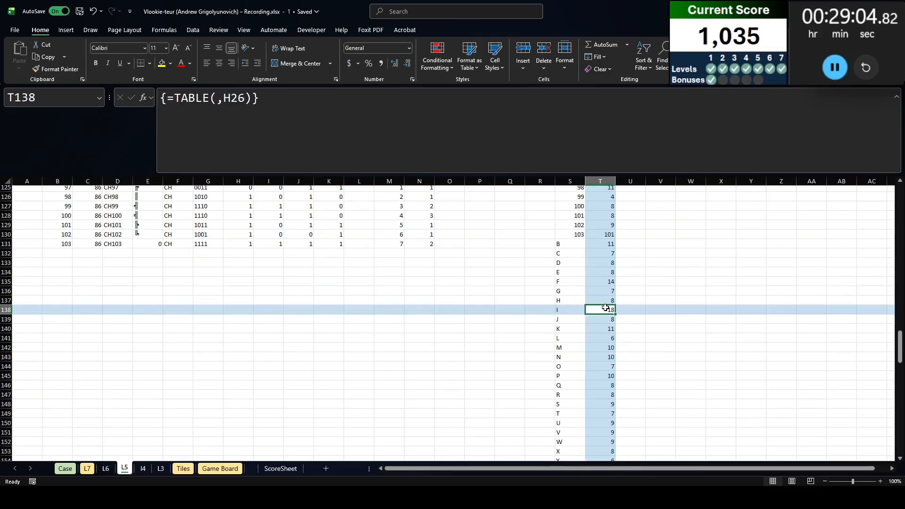
pyautogui.click(565, 312)
pyautogui.click(604, 311)
# Clear the data table results from T29 downward, keeping the MAX formula in T28
pyautogui.hotkey('ctrl', 'Left')
pyautogui.hotkey('ctrl', 'Up')
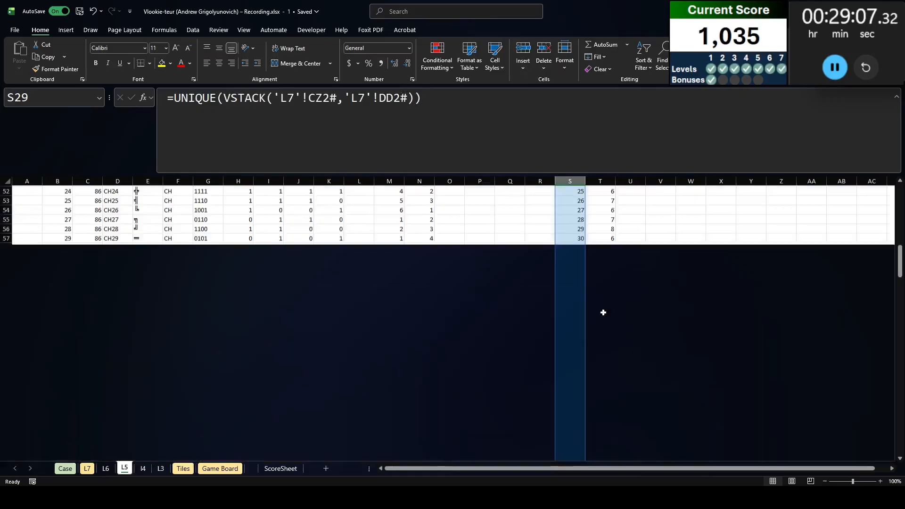
pyautogui.hotkey('ctrl', 'Up')
pyautogui.hotkey('ctrl', 'Left')
pyautogui.scroll(-7, 316, 364)
pyautogui.click(234, 233)
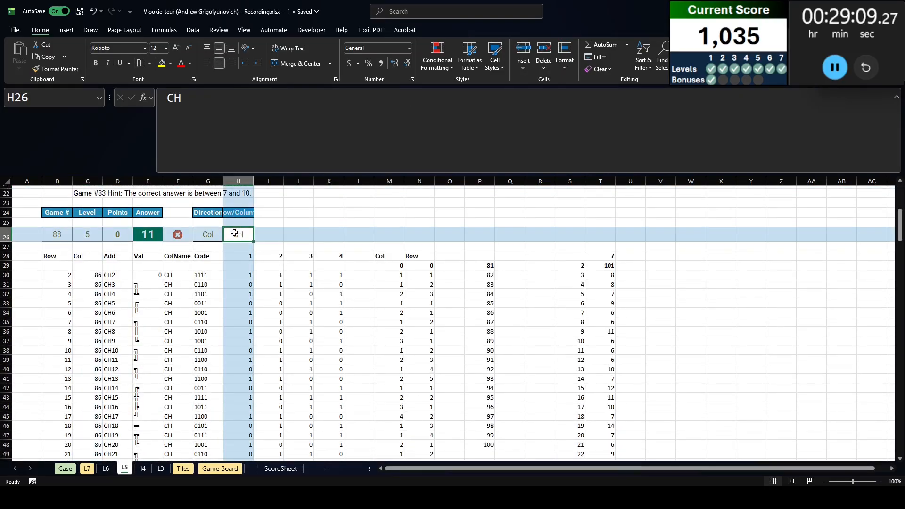
pyautogui.click(592, 257)
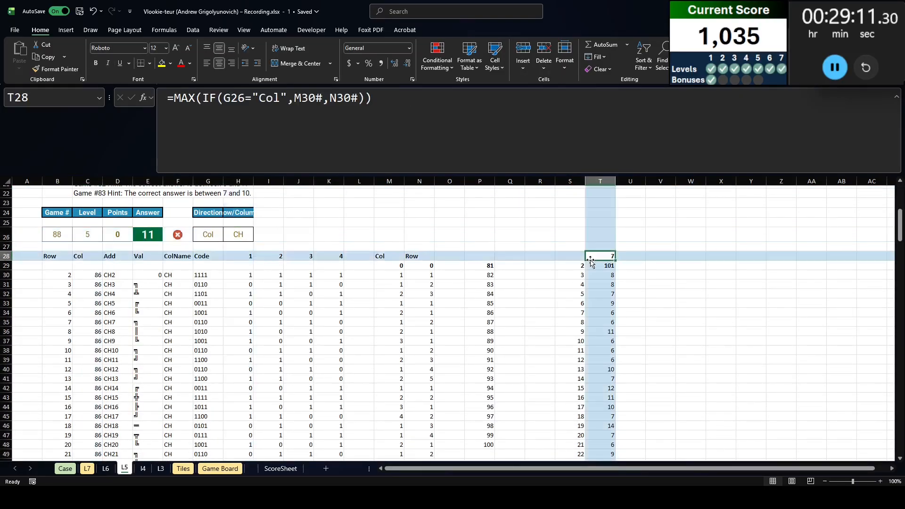
pyautogui.press('Down')
pyautogui.hotkey('ctrl', 'shift', 'Down')
pyautogui.press('Delete')
pyautogui.hotkey('ctrl', 'BackSpace')
pyautogui.scroll(1, 227, 265)
# Set the row/column input in H26 to I
pyautogui.click(237, 308)
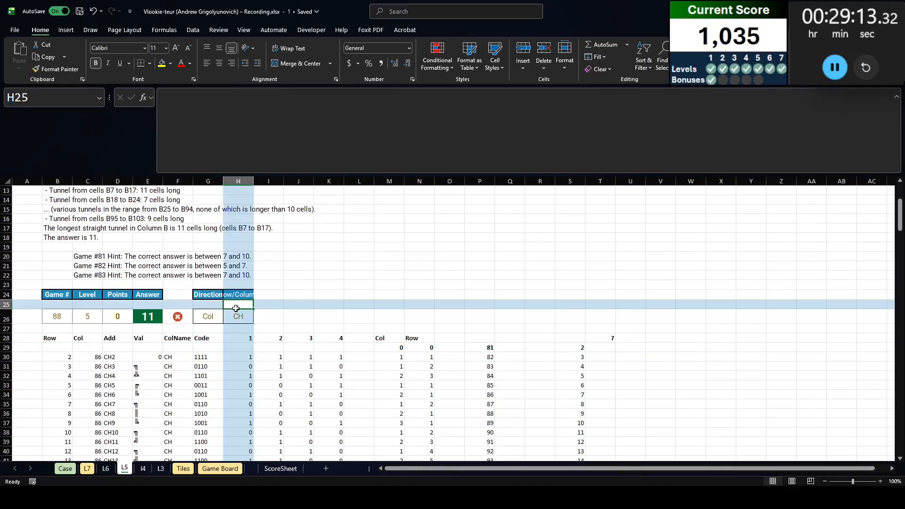
pyautogui.click(238, 317)
pyautogui.write('I')
pyautogui.press('Return')
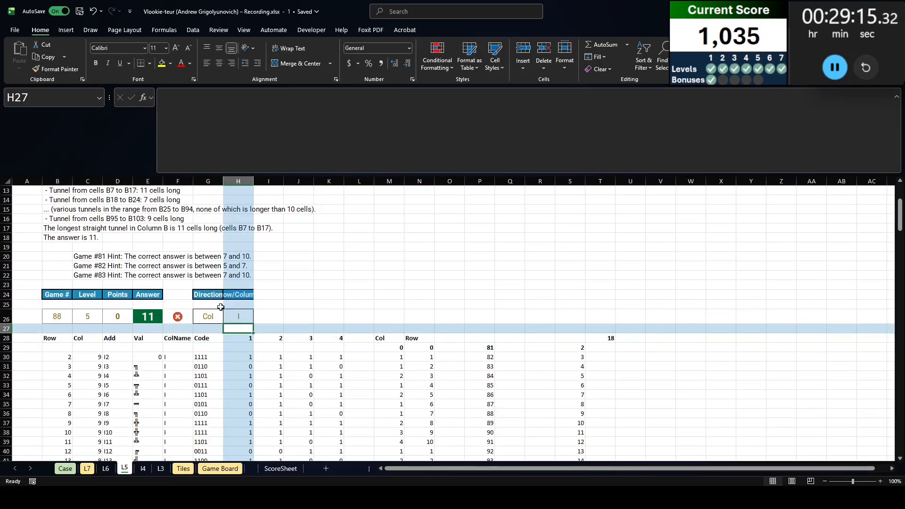
# Search the Col run-length counts in column M for 18, looking in values
pyautogui.scroll(-3, 221, 307)
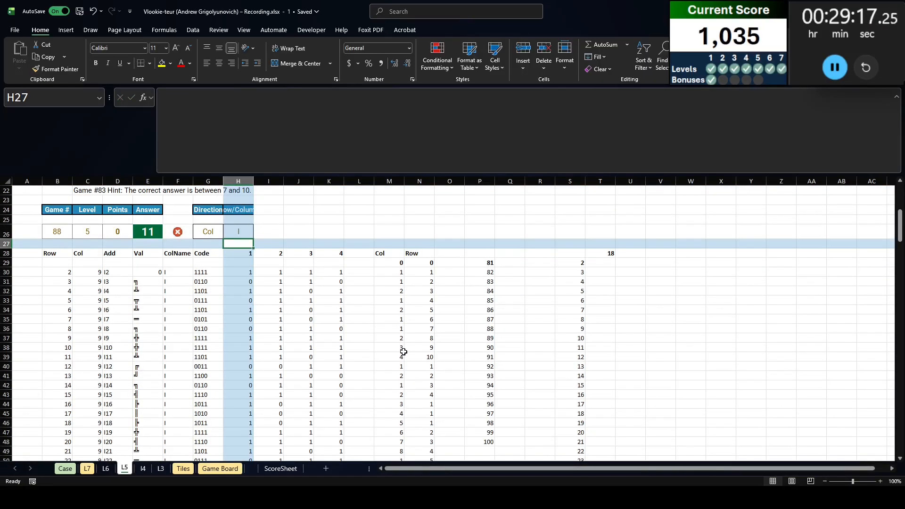
pyautogui.scroll(-10, 404, 353)
pyautogui.click(389, 366)
pyautogui.scroll(9, 389, 366)
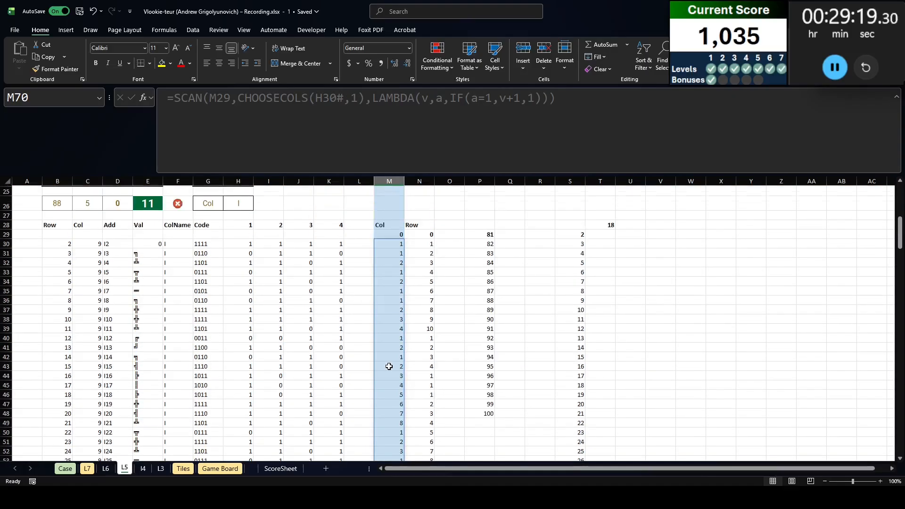
pyautogui.hotkey('ctrl', 'space')
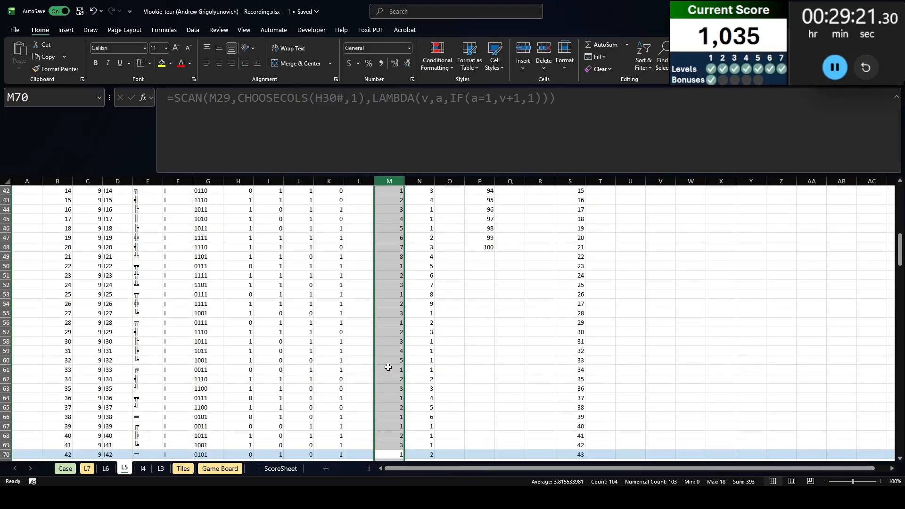
pyautogui.hotkey('ctrl', 'f')
pyautogui.write('18')
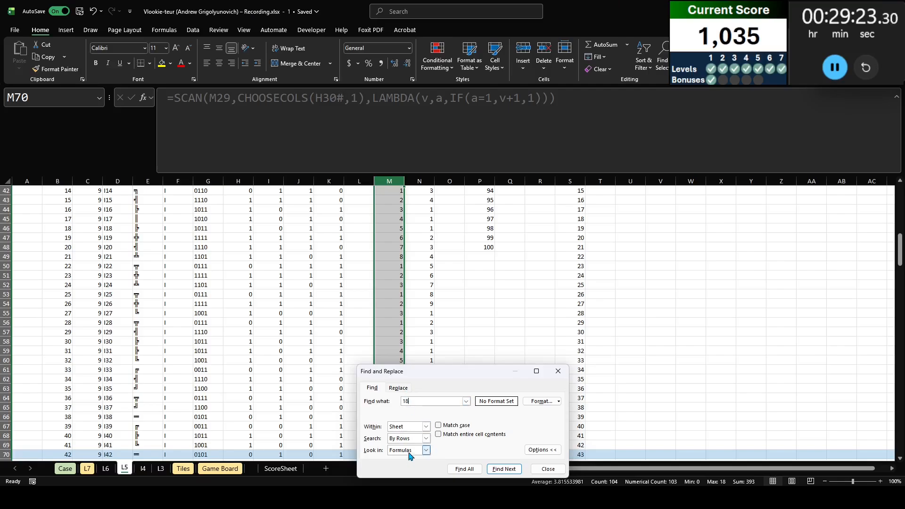
pyautogui.click(426, 450)
pyautogui.click(405, 465)
pyautogui.click(465, 468)
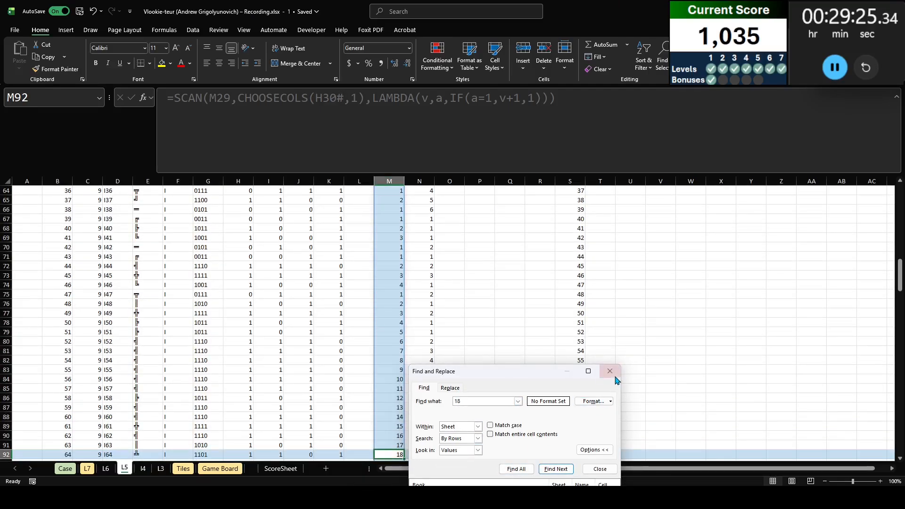
pyautogui.click(610, 371)
# Copy the tunnel's starting address I47 from the Add column and paste it as the Bonus 2 answer in E32 of sheet Case
pyautogui.moveTo(391, 455); pyautogui.dragTo(396, 296)
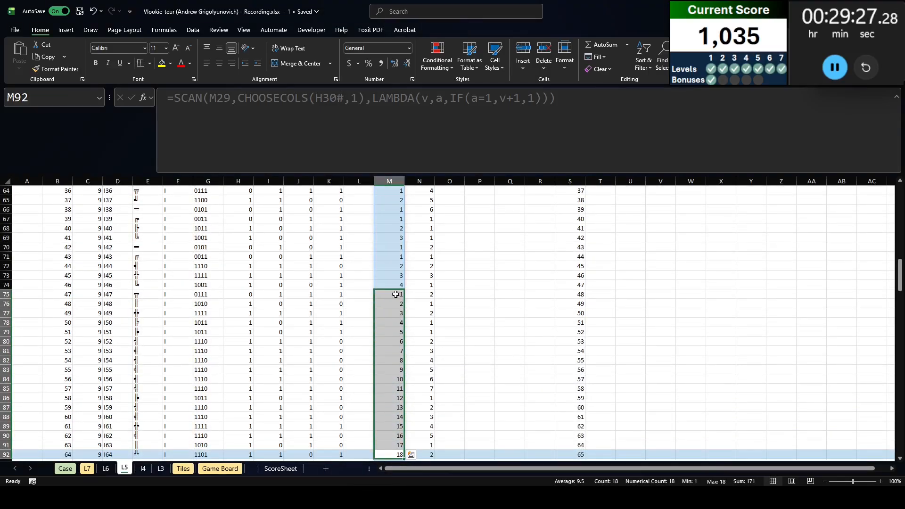
pyautogui.click(389, 295)
pyautogui.click(117, 294)
pyautogui.hotkey('ctrl', 'c')
pyautogui.hotkey('ctrl', 'pageup')
pyautogui.hotkey('ctrl', 'pageup')
pyautogui.hotkey('ctrl', 'pageup')
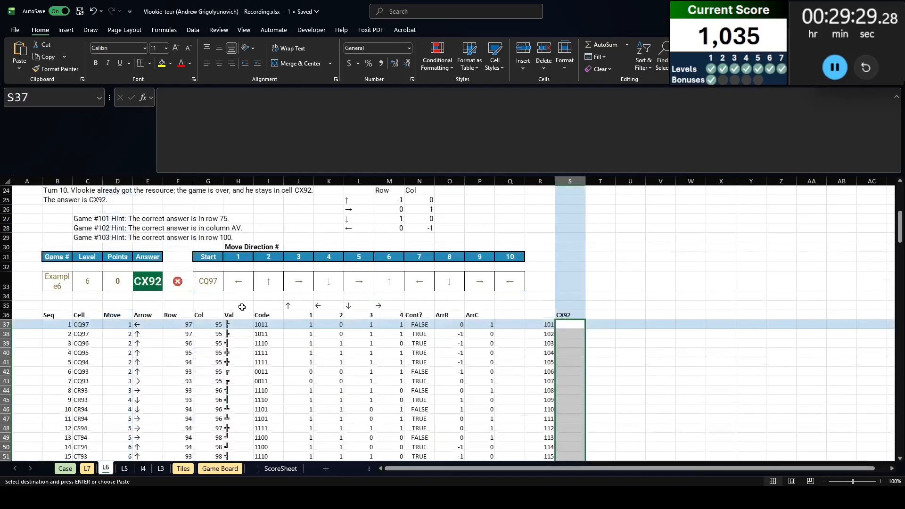
pyautogui.click(150, 329)
pyautogui.hotkey('ctrl', 'v')
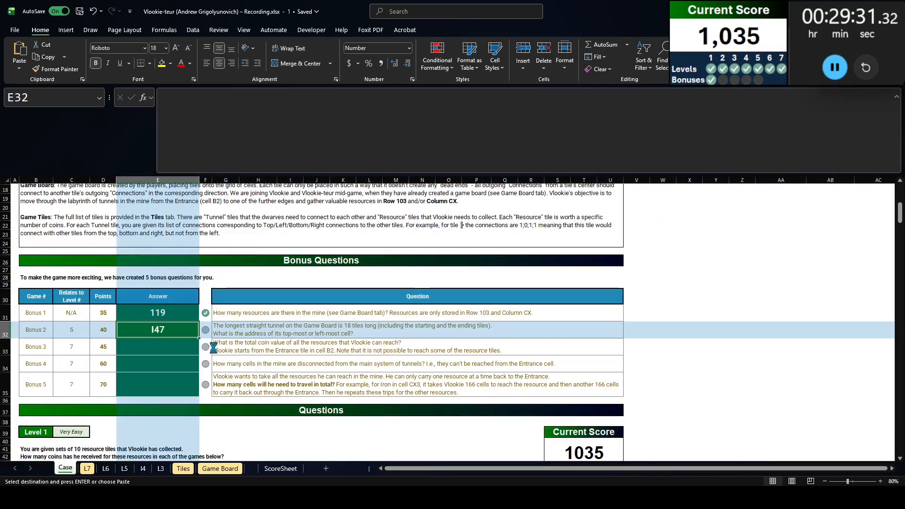
# Read the Bonus 3 question on sheet Case, and set the KS switch in A209 of sheet L7 to 0
pyautogui.click(309, 348)
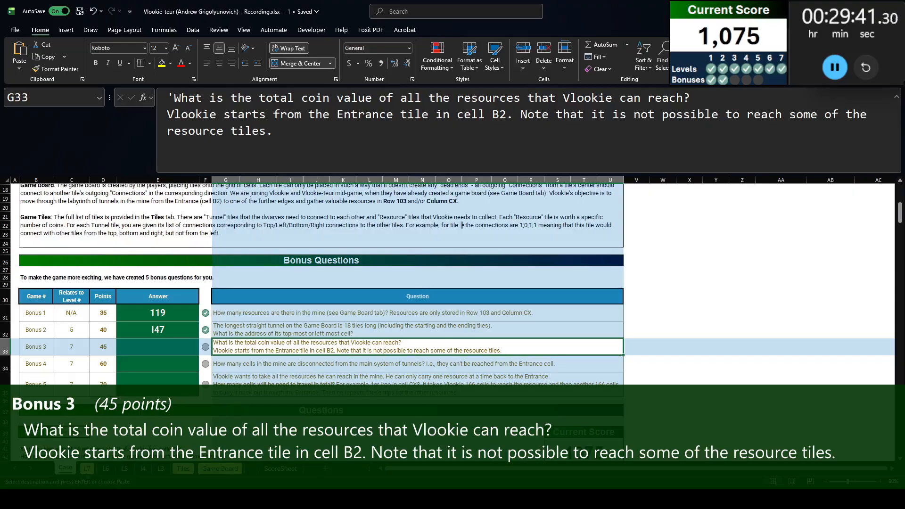
pyautogui.hotkey('ctrl', 'pagedown')
pyautogui.press('Up')
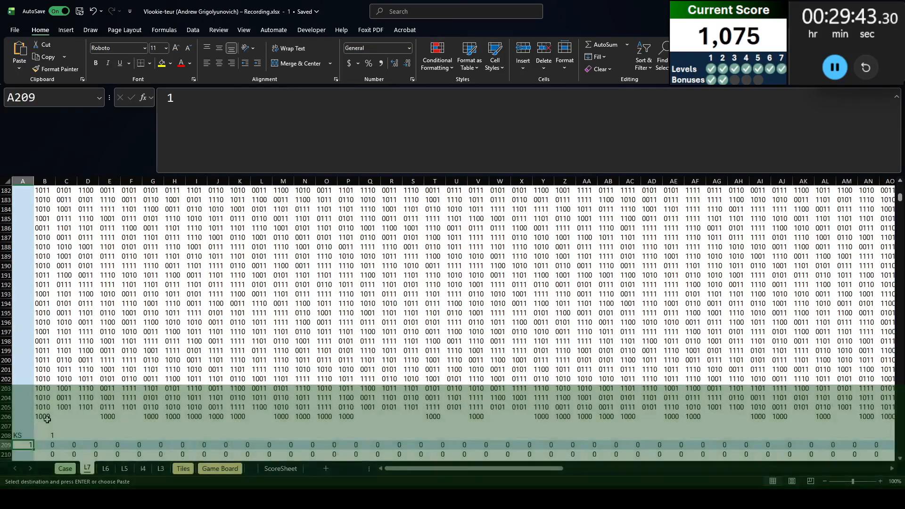
pyautogui.press('Return')
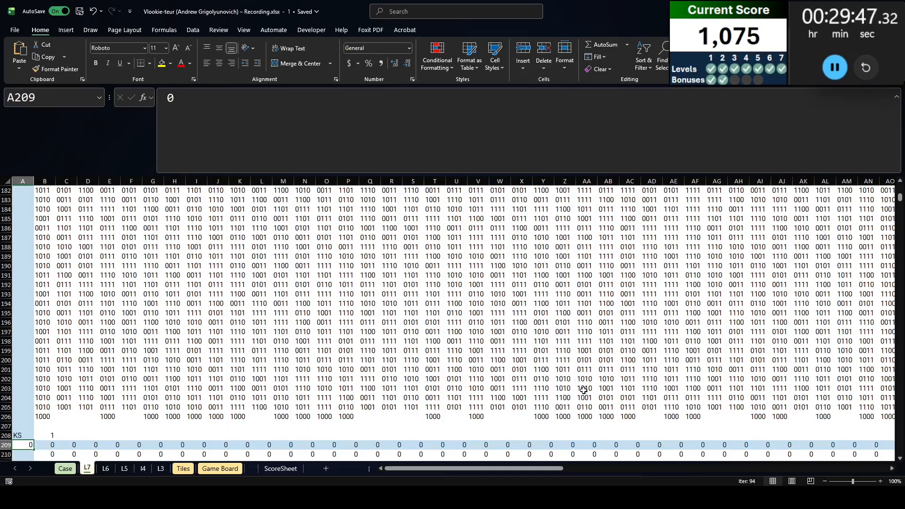
pyautogui.press('Down')
pyautogui.press('Up')
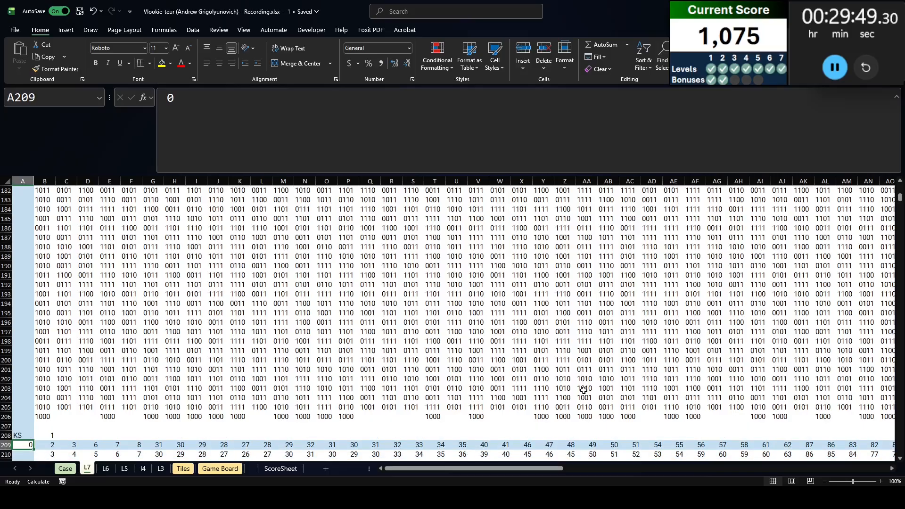
# Add the heading Coins in DF1 of sheet L7, directly beside the Dist column
pyautogui.press('Down')
pyautogui.click(712, 359)
pyautogui.hotkey('ctrl', 'Right')
pyautogui.hotkey('ctrl', 'Right')
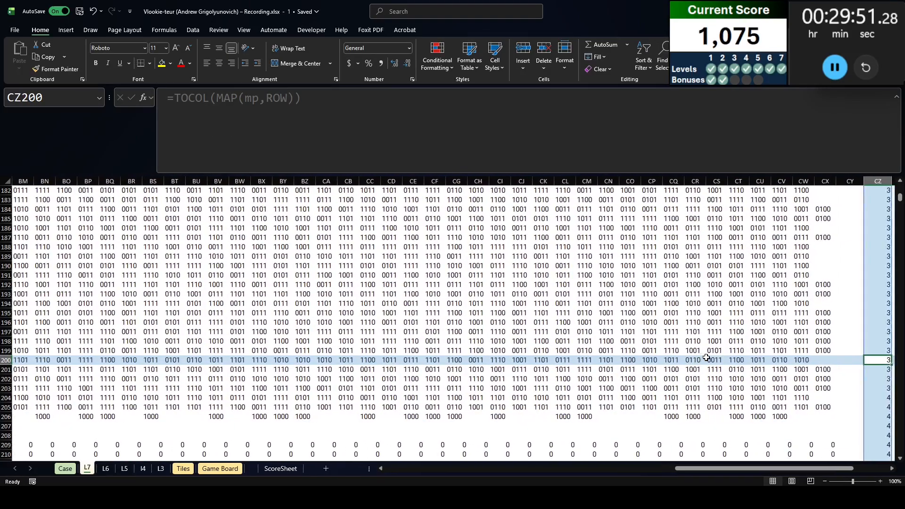
pyautogui.hotkey('ctrl', 'Right')
pyautogui.hotkey('ctrl', 'End')
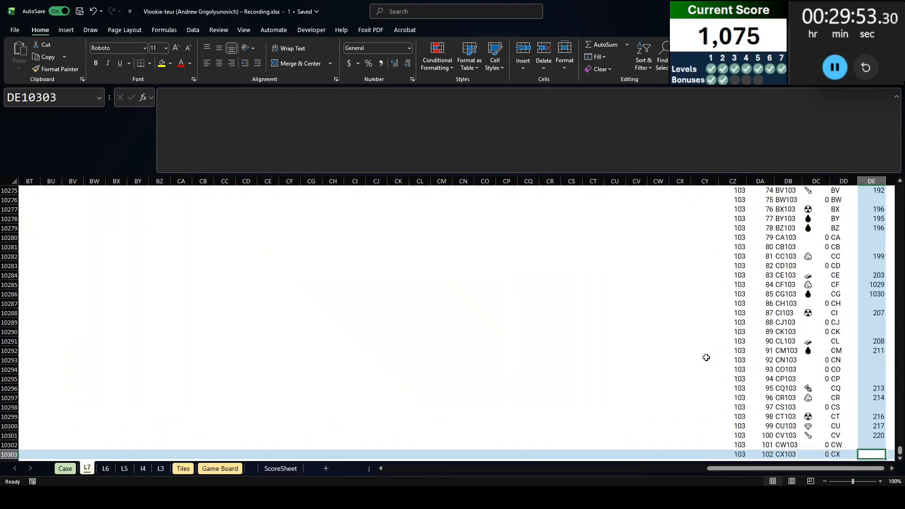
pyautogui.hotkey('ctrl', 'Up')
pyautogui.hotkey('ctrl', 'Up')
pyautogui.press('Right')
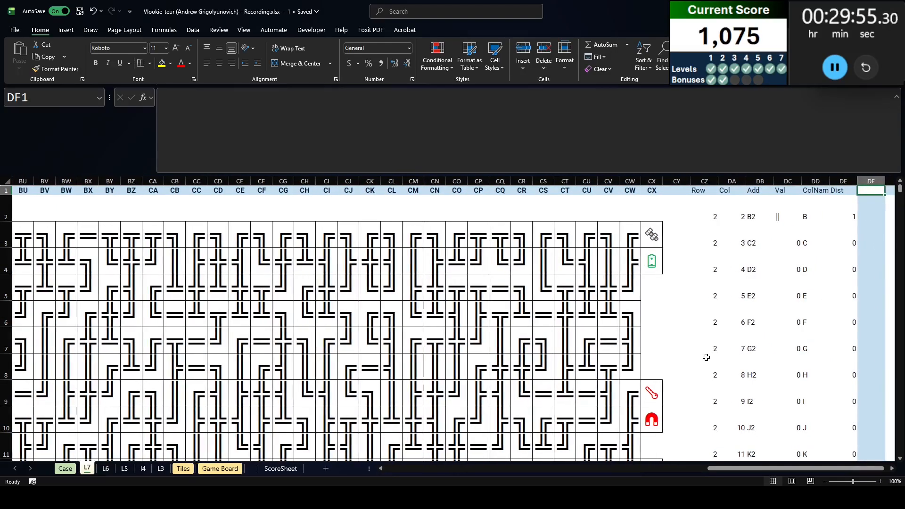
pyautogui.press('Right')
pyautogui.press('Left')
pyautogui.press('Left')
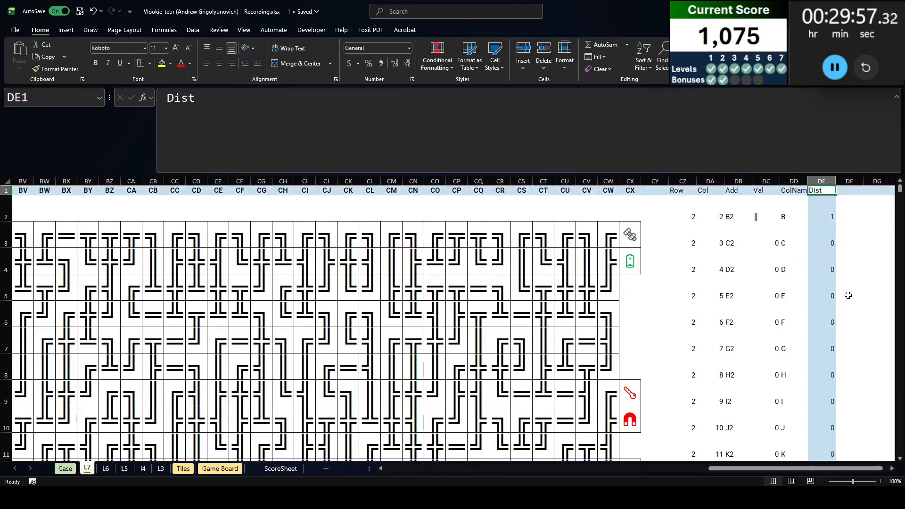
pyautogui.press('Right')
pyautogui.write('Coins')
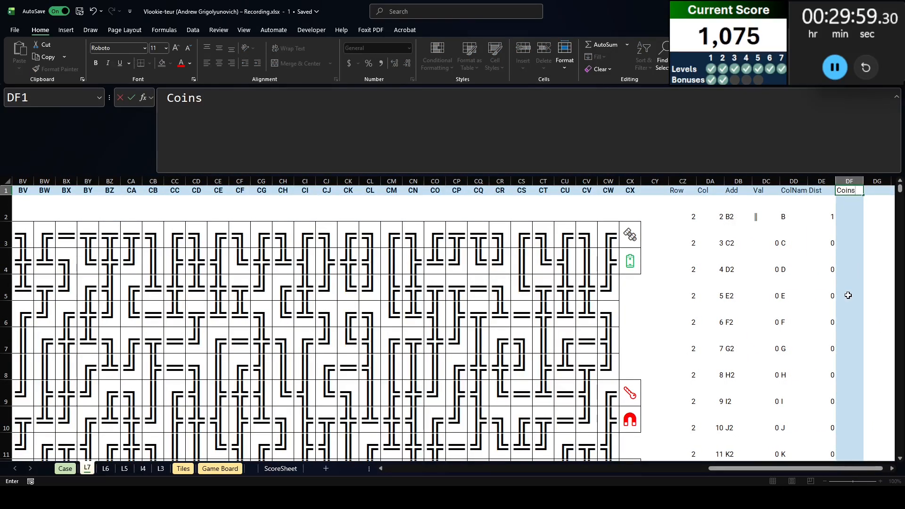
pyautogui.press('Return')
# Try to enter an XLOOKUP in DF2 that finds DC2 in resource[tile] and returns resource[coin], or 0 if not found
pyautogui.write('=XLOOKUP(')
pyautogui.press('Left')
pyautogui.press('Left')
pyautogui.press('Left')
pyautogui.write(',resource[')
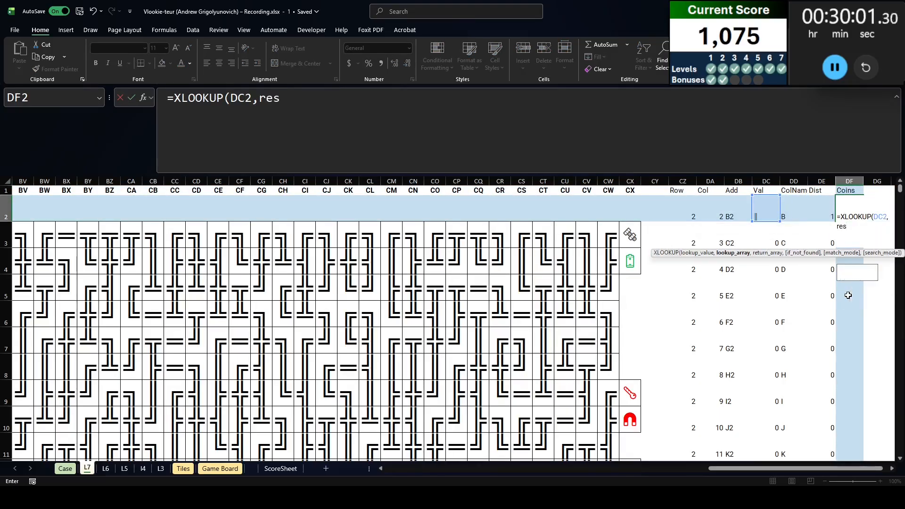
pyautogui.press('BackSpace')
pyautogui.write('[tile')
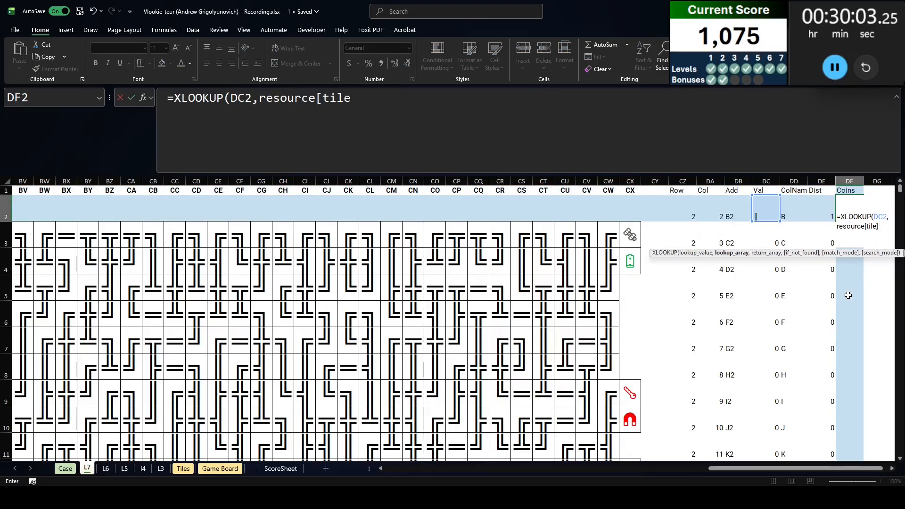
pyautogui.write('],resource[coin')
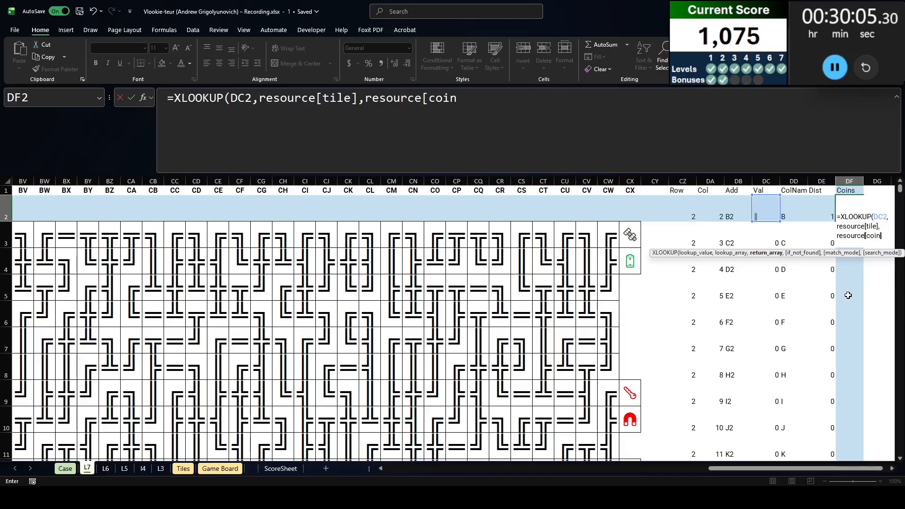
pyautogui.write('],0')
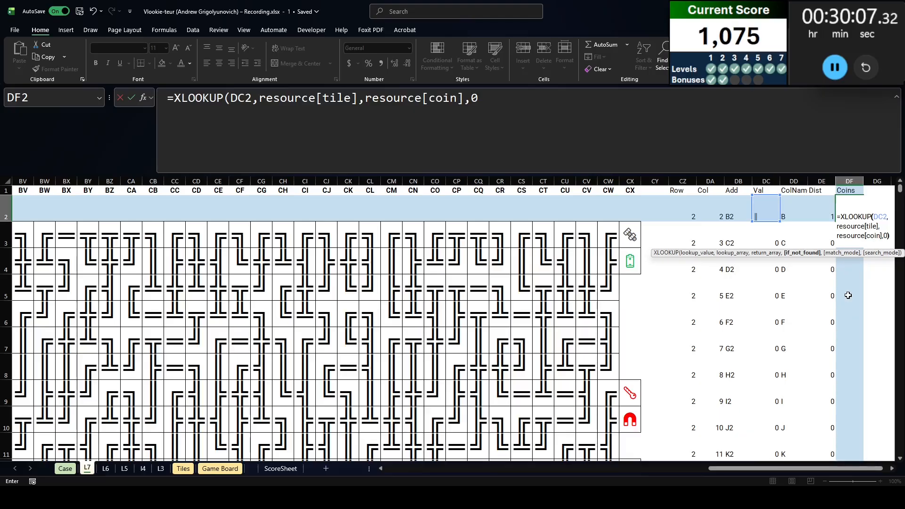
pyautogui.write(')')
pyautogui.press('Return')
pyautogui.press('Return')
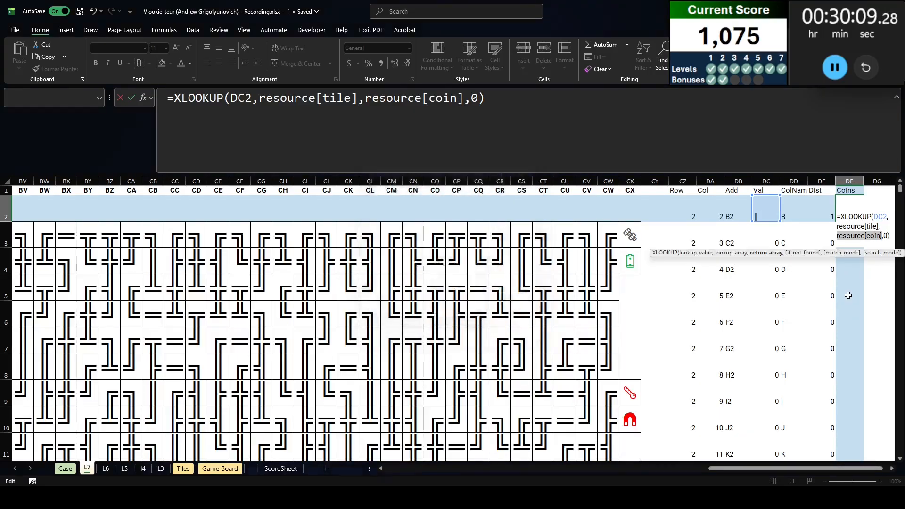
# Correct the DF2 formula to look up the spilled range DC2# and return Resource[Coins]
pyautogui.click(573, 142)
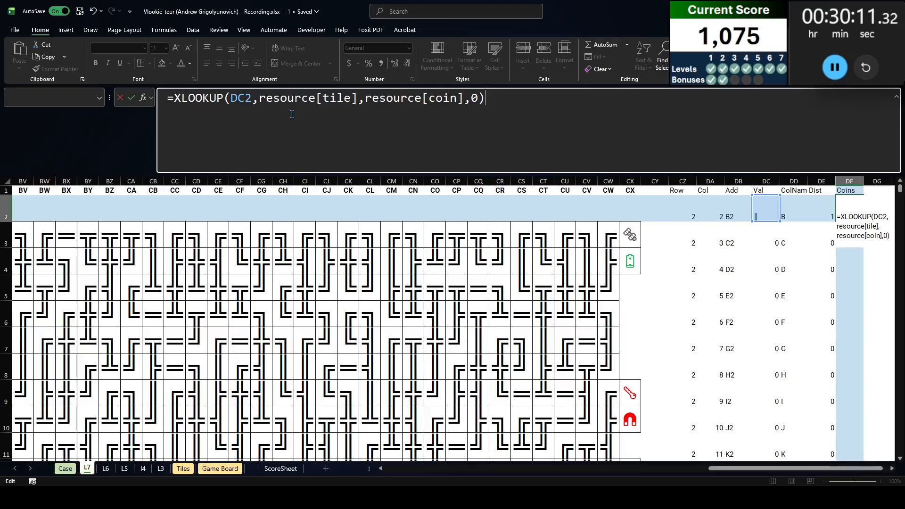
pyautogui.click(252, 98)
pyautogui.write('#')
pyautogui.press('Return')
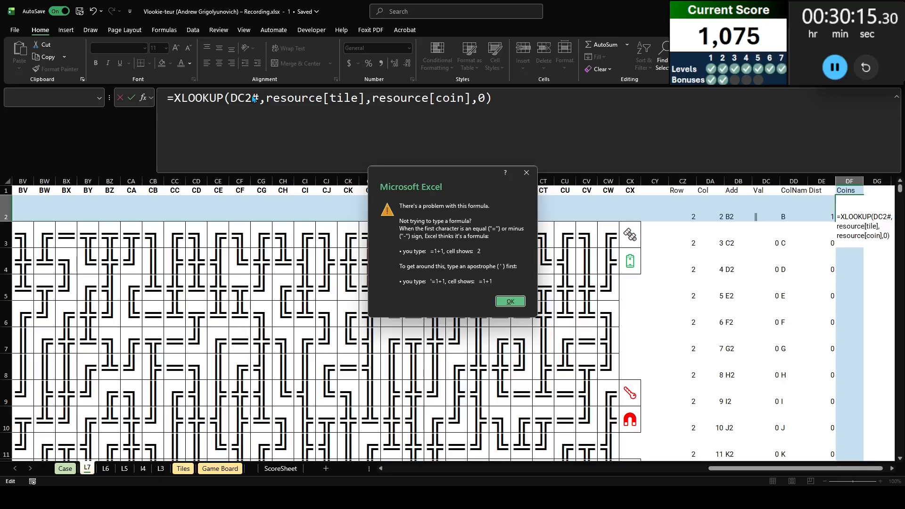
pyautogui.press('Return')
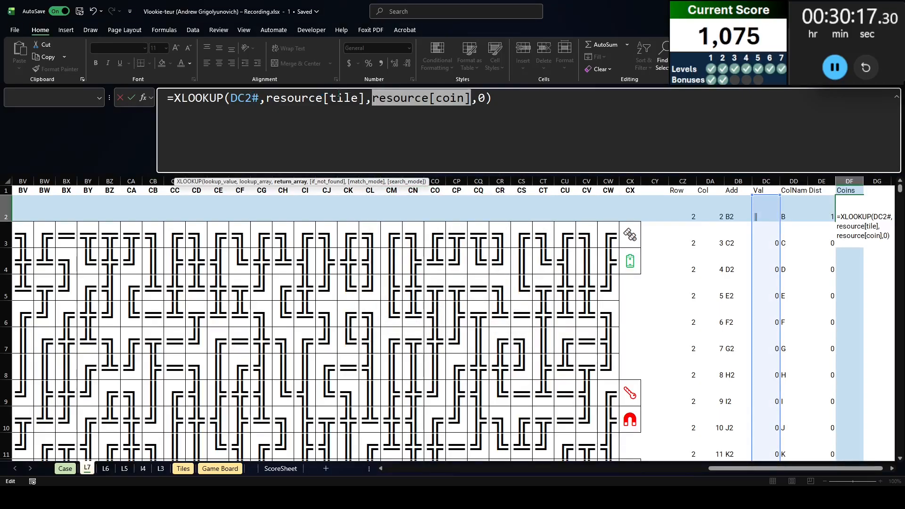
pyautogui.click(464, 96)
pyautogui.press('BackSpace')
pyautogui.press('BackSpace')
pyautogui.press('BackSpace')
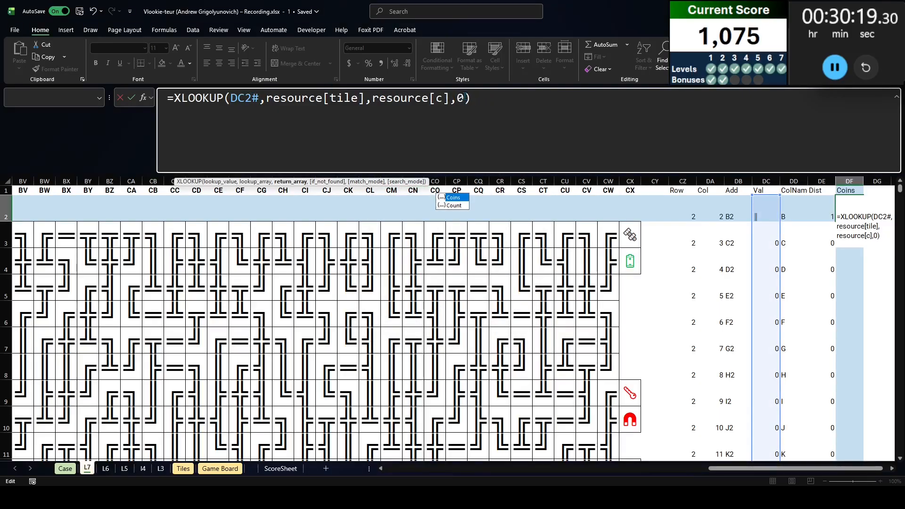
pyautogui.write('oin')
pyautogui.press('Return')
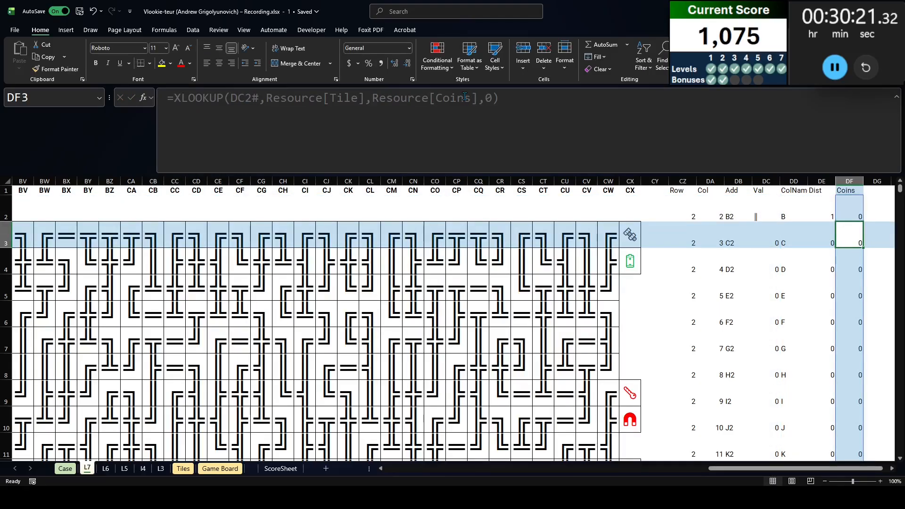
# Start a SUMIFS formula in DH2 with the spilled Coins range DF2# as its sum range
pyautogui.press('Right')
pyautogui.press('Right')
pyautogui.press('Up')
pyautogui.write('=sumfis')
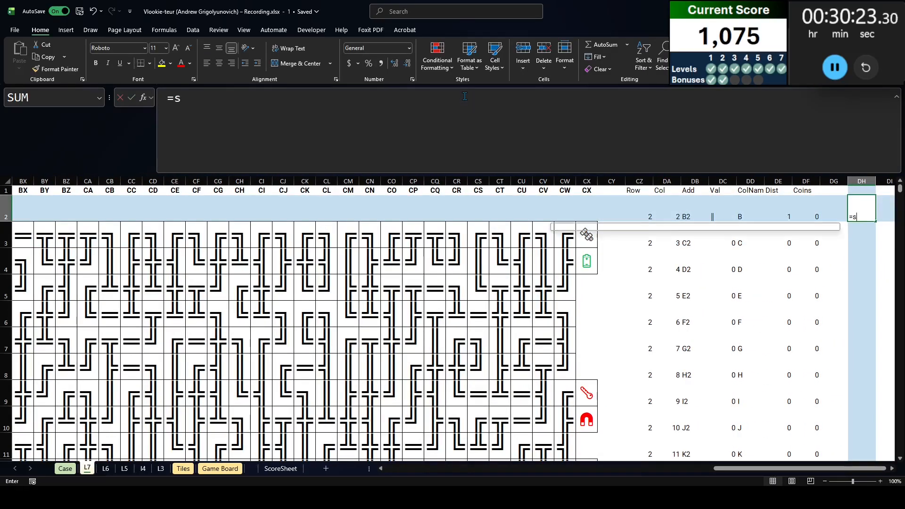
pyautogui.press('BackSpace')
pyautogui.press('BackSpace')
pyautogui.write('ifs(')
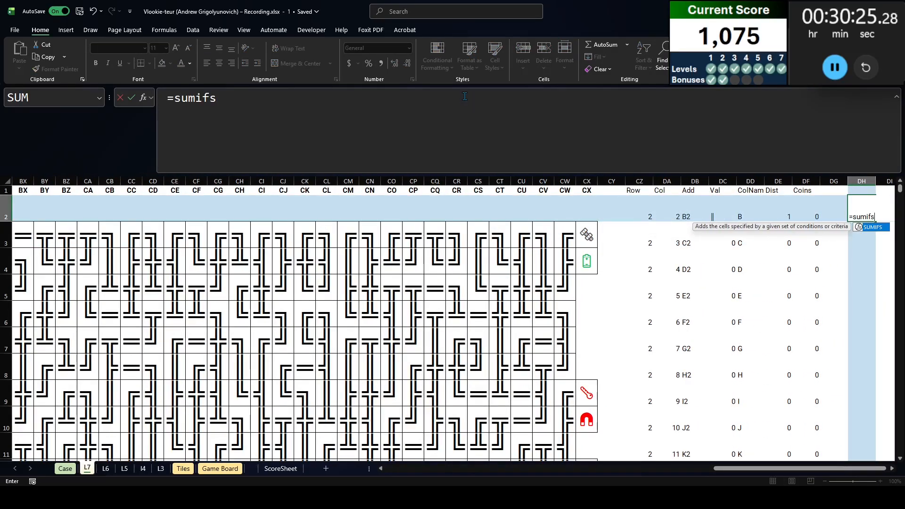
pyautogui.press('Left')
pyautogui.press('Left')
pyautogui.write('#,')
pyautogui.press('Left')
pyautogui.press('Left')
pyautogui.press('Left')
pyautogui.write('#,')
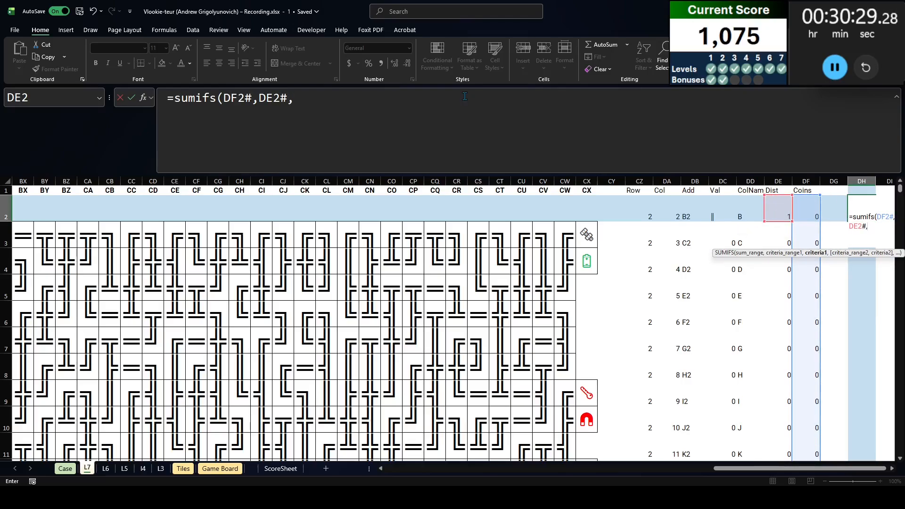
pyautogui.press('BackSpace')
pyautogui.press('BackSpace')
pyautogui.press('BackSpace')
pyautogui.press('BackSpace')
pyautogui.press('BackSpace')
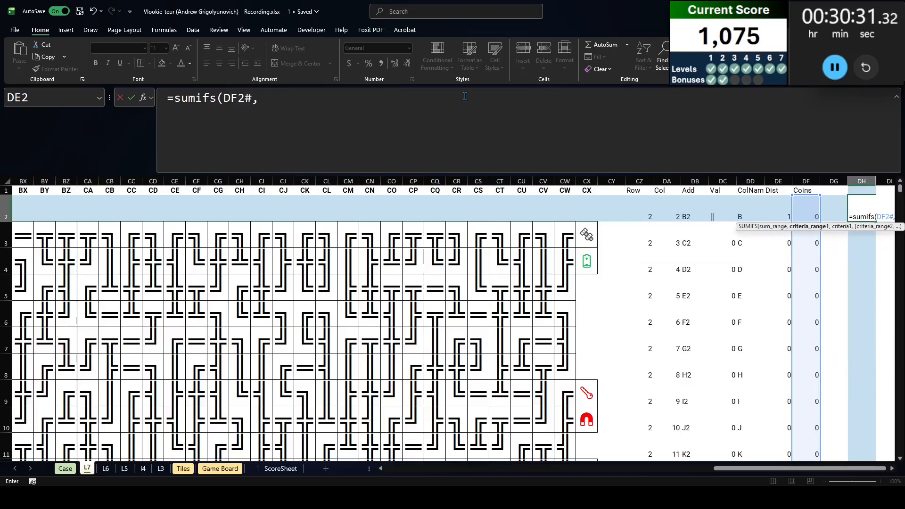
# Complete the DH2 SUMIFS with criteria range DE2:DE10303 and the criterion "<250"
pyautogui.press('Left')
pyautogui.press('Left')
pyautogui.press('Left')
pyautogui.hotkey('ctrl', 'shift', 'Down')
pyautogui.write(',')
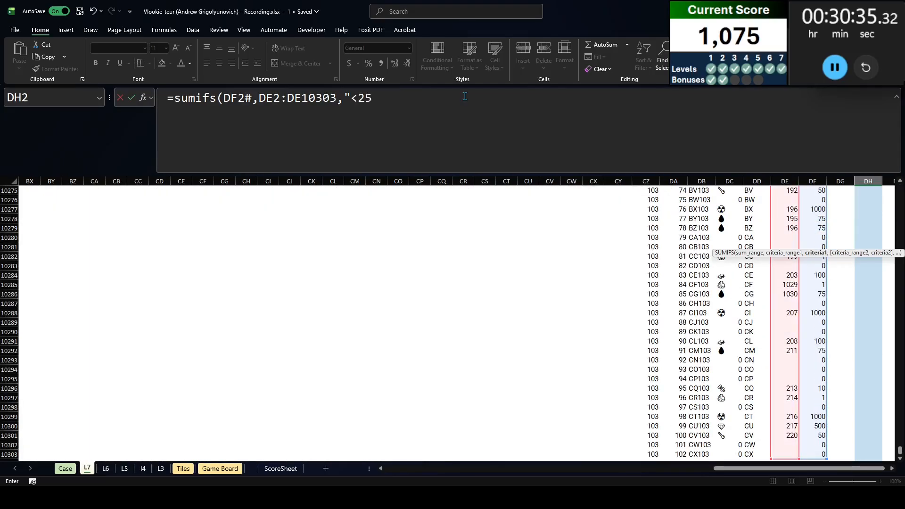
pyautogui.write('"<250"')
pyautogui.press('Return')
# Copy the coin total from DH2 and paste it as a value into the Bonus 3 answer E33 of sheet Case
pyautogui.press('Up')
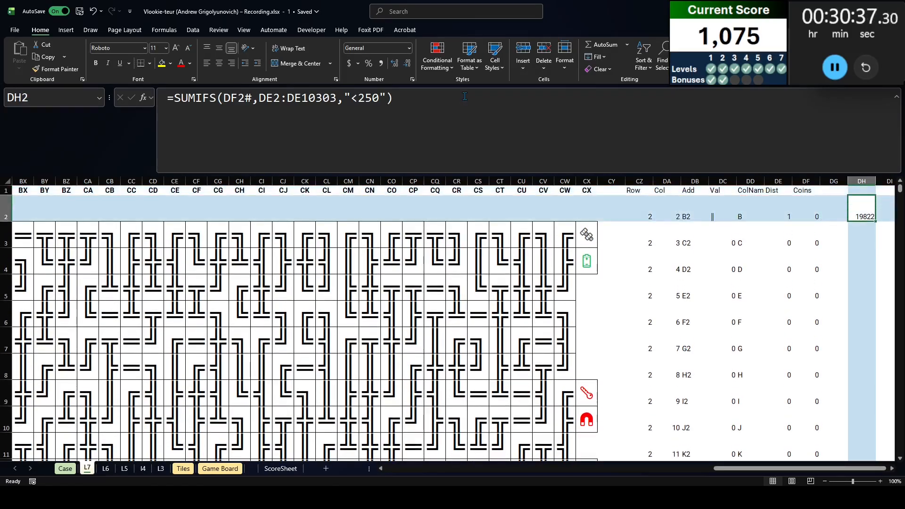
pyautogui.hotkey('ctrl', 'c')
pyautogui.hotkey('ctrl', 'pageup')
pyautogui.press('Left')
pyautogui.press('Left')
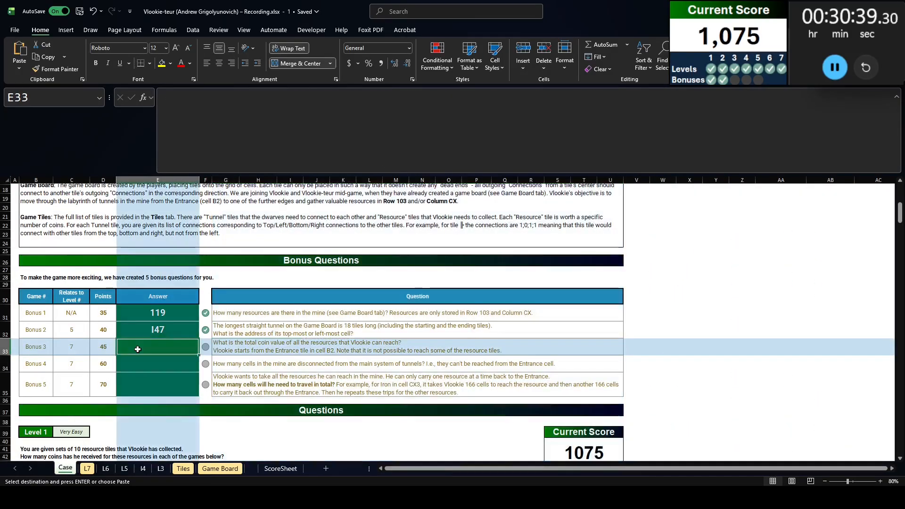
pyautogui.hotkey('ctrl', 'shift', 'v')
# Read the Bonus 4 question in G34 of sheet Case
pyautogui.click(162, 361)
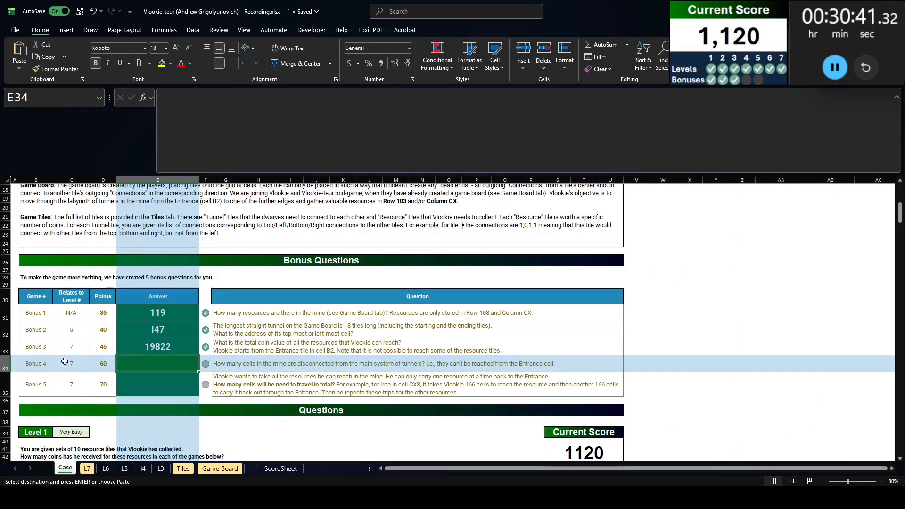
pyautogui.click(40, 364)
pyautogui.click(311, 366)
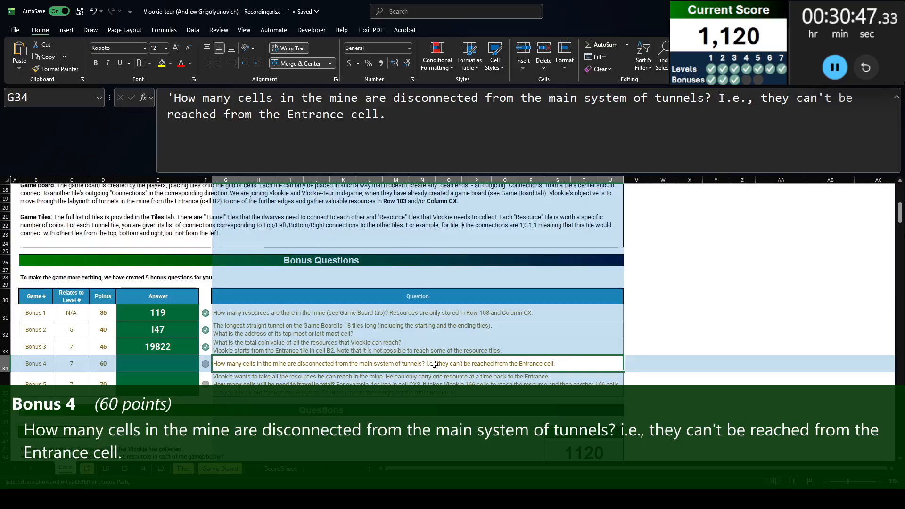
# Enter a COUNTIFS formula in DH3 of sheet L7 counting the distances in DE2:DE10303 that meet "<250"
pyautogui.hotkey('ctrl', 'pagedown')
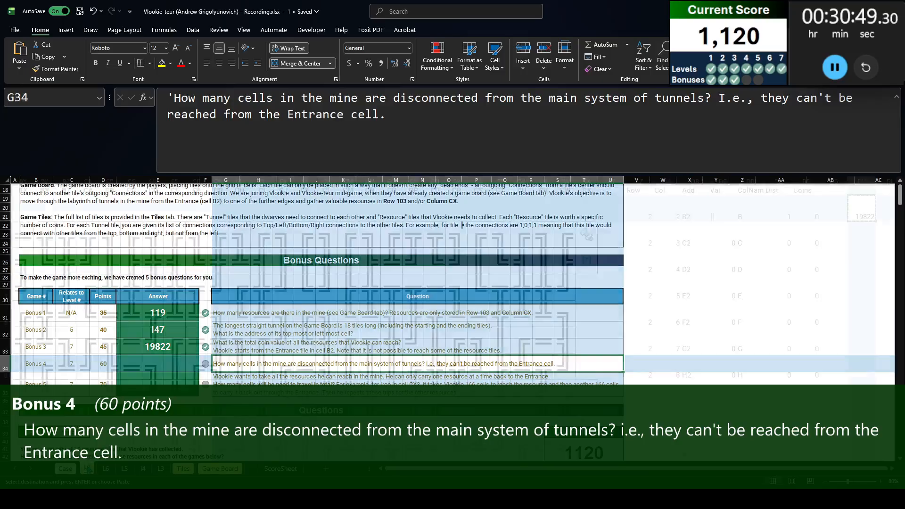
pyautogui.click(853, 236)
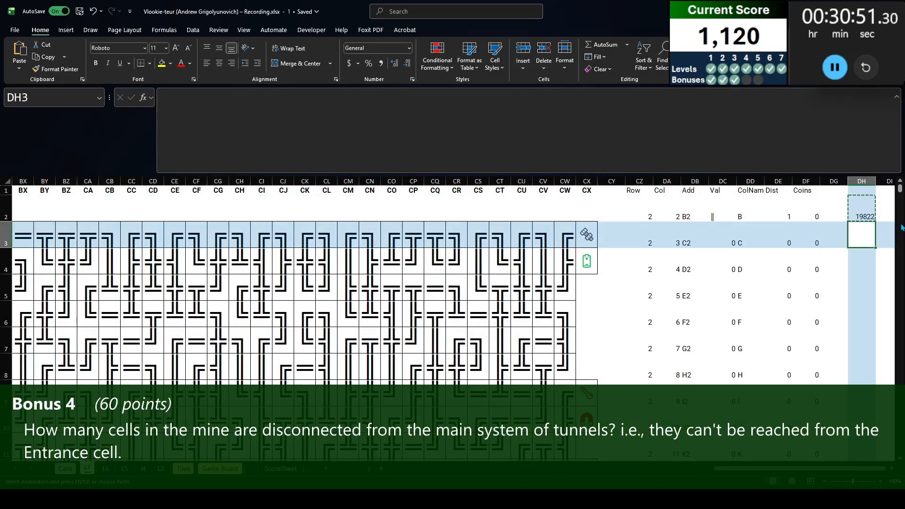
pyautogui.write('countifs(')
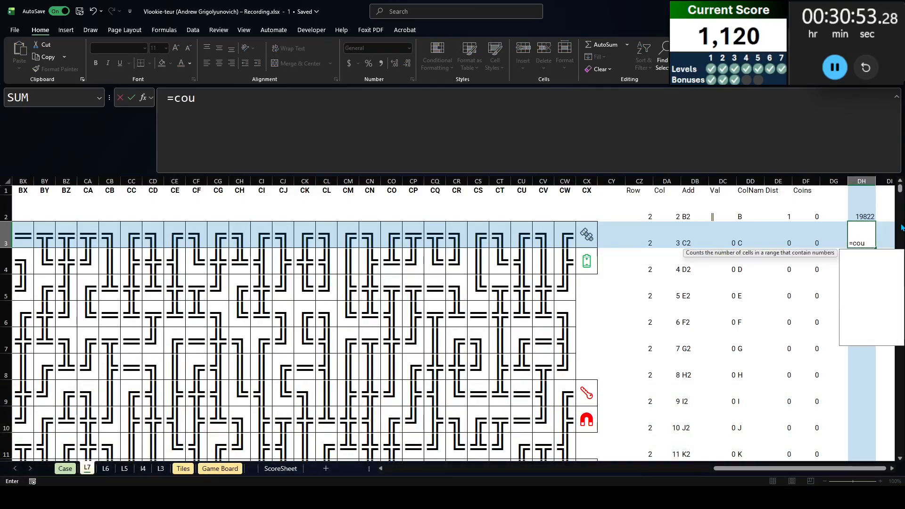
pyautogui.press('Left')
pyautogui.press('Left')
pyautogui.press('Left')
pyautogui.press('Up')
pyautogui.hotkey('ctrl', 'shift', 'Down')
pyautogui.write(',')
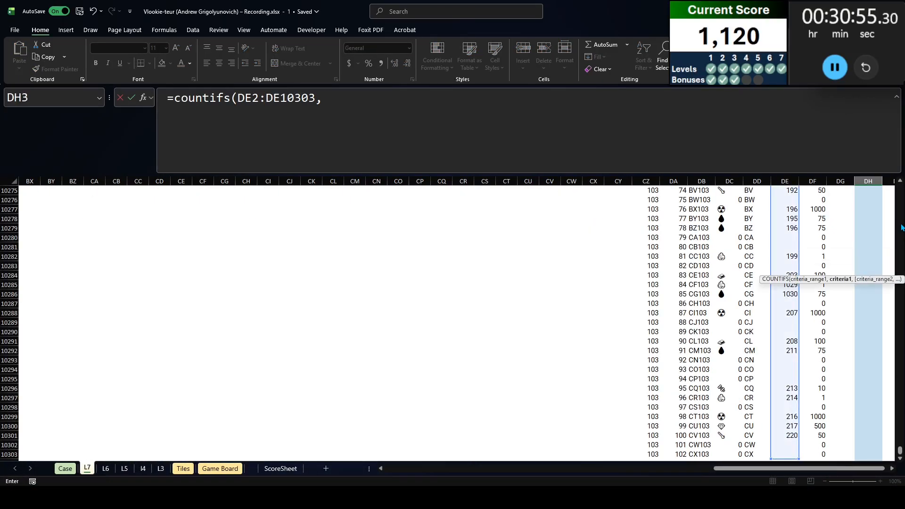
pyautogui.write('"<250"')
pyautogui.press('Return')
# Change the criterion of the COUNTIFS in DH3 to ">250"
pyautogui.press('Up')
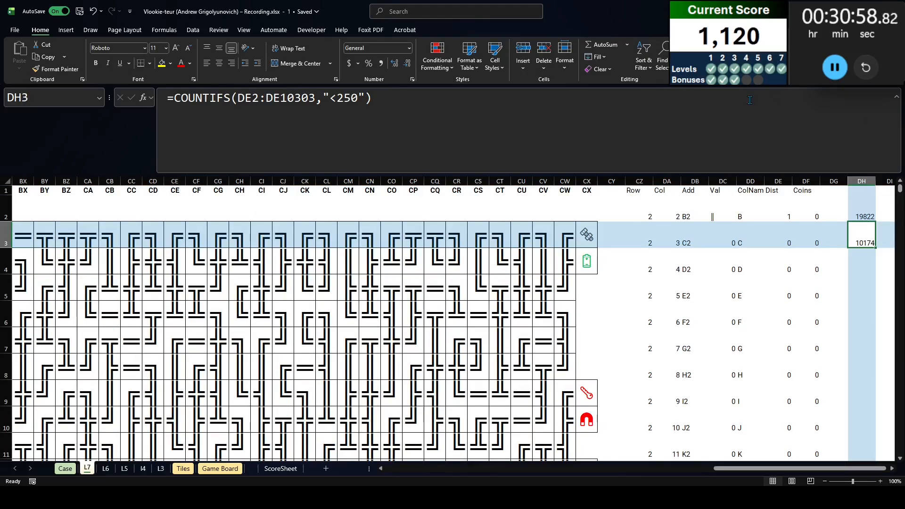
pyautogui.click(330, 99)
pyautogui.press('Delete')
pyautogui.write('>')
pyautogui.press('Return')
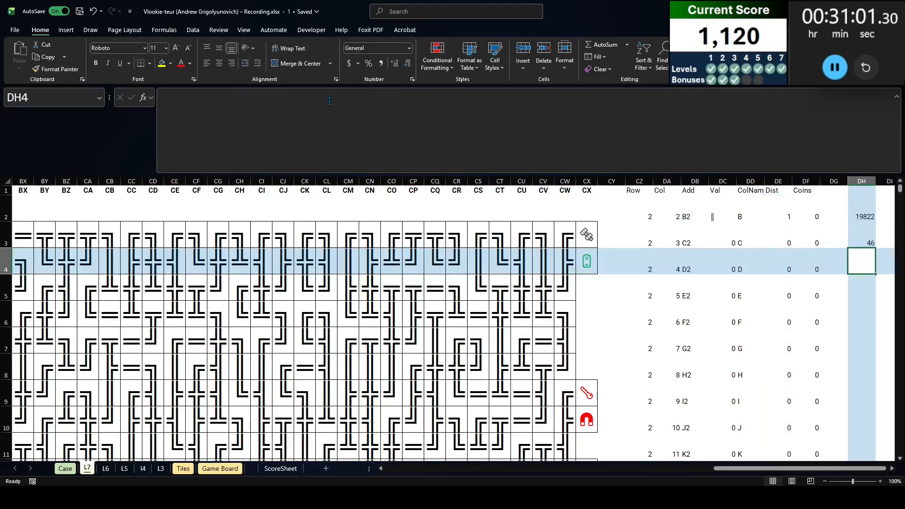
# Copy the count from DH3 and paste it as a value into the Bonus 4 answer E34 of sheet Case
pyautogui.press('Up')
pyautogui.hotkey('ctrl', 'c')
pyautogui.hotkey('ctrl', 'pageup')
pyautogui.press('Left')
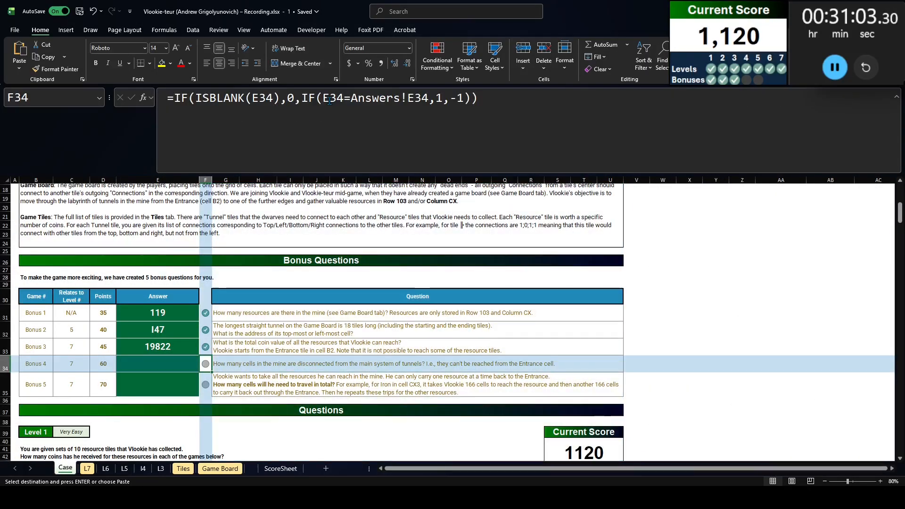
pyautogui.press('Left')
pyautogui.hotkey('ctrl', 'shift', 'v')
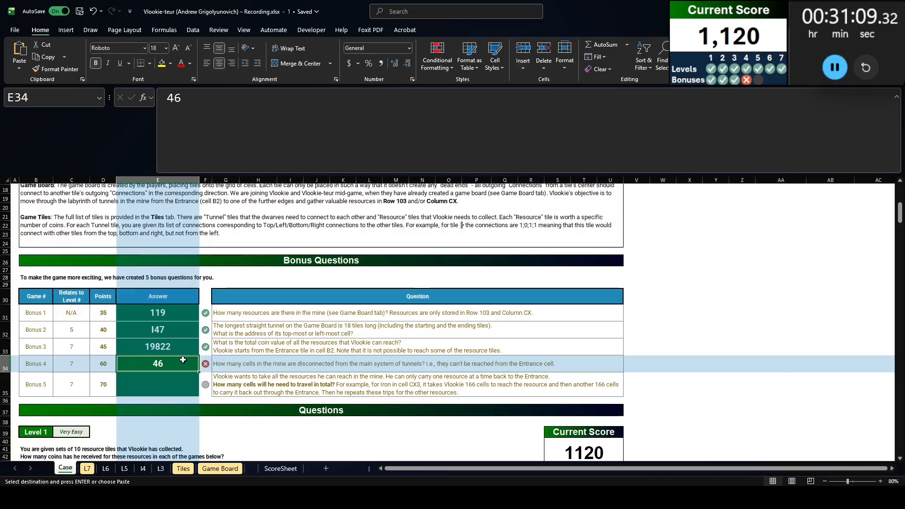
# Add a second criterion to the COUNTIFS in DH3 of sheet L7 requiring the coins in DF2# to equal 0
pyautogui.hotkey('ctrl', 'pagedown')
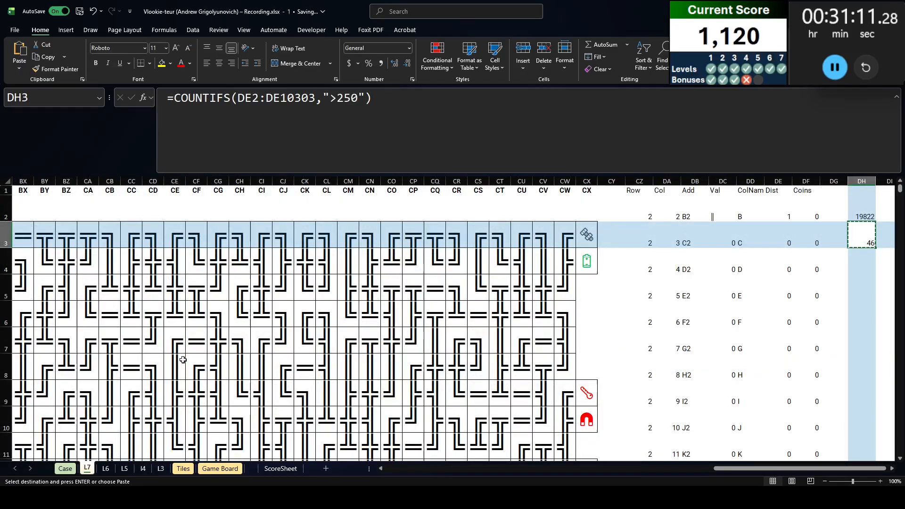
pyautogui.click(371, 98)
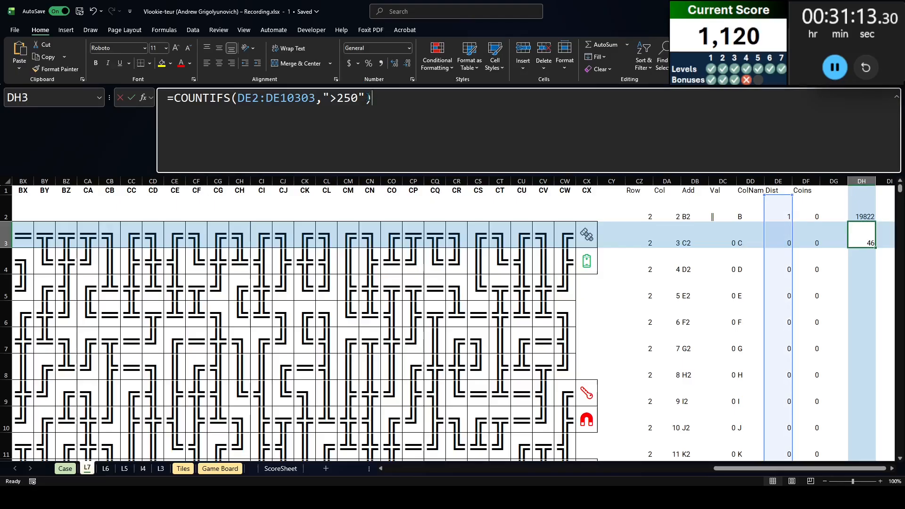
pyautogui.write(',')
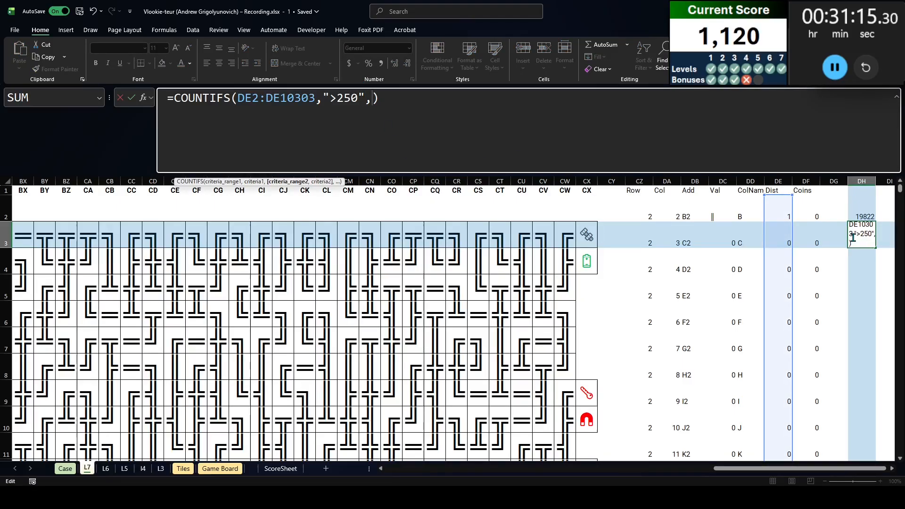
pyautogui.click(810, 212)
pyautogui.write('#,0')
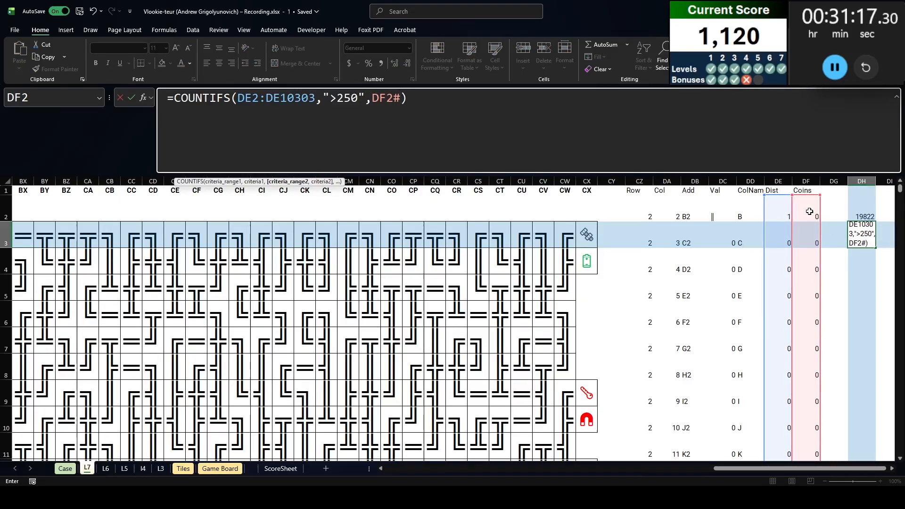
pyautogui.press('Return')
# Copy the revised count from DH3 and paste it as a value over the Bonus 4 answer in E34 of sheet Case
pyautogui.press('Up')
pyautogui.hotkey('ctrl', 'c')
pyautogui.hotkey('ctrl', 'pageup')
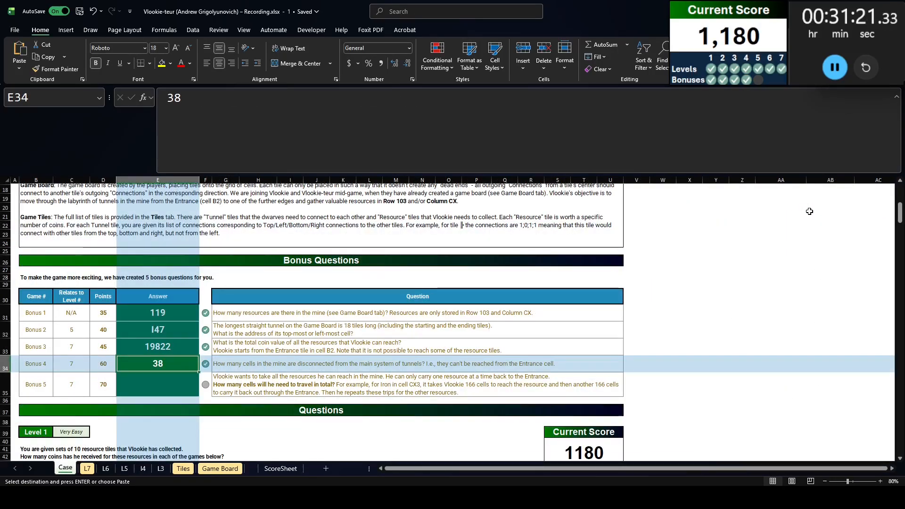
# Read the Bonus 5 question in G35 of sheet Case
pyautogui.press('Down')
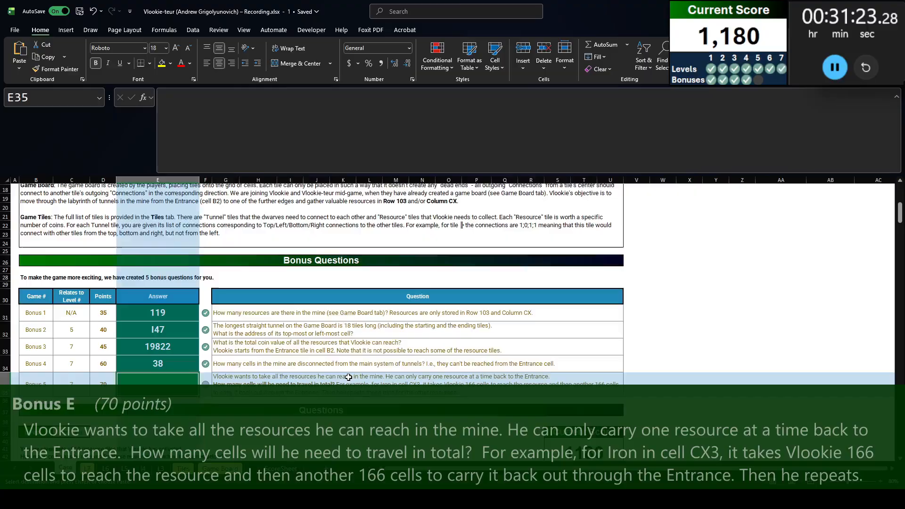
pyautogui.press('Right')
pyautogui.press('Right')
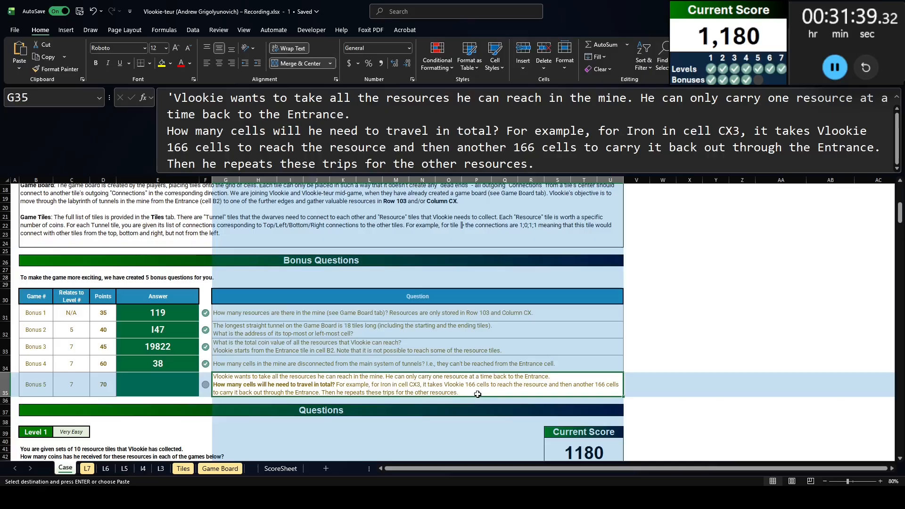
# Start a SUMIFS formula in DH4 of sheet L7 that sums the distances DE2:DE10303 where the coins in DF2# meet ">0"
pyautogui.click(86, 469)
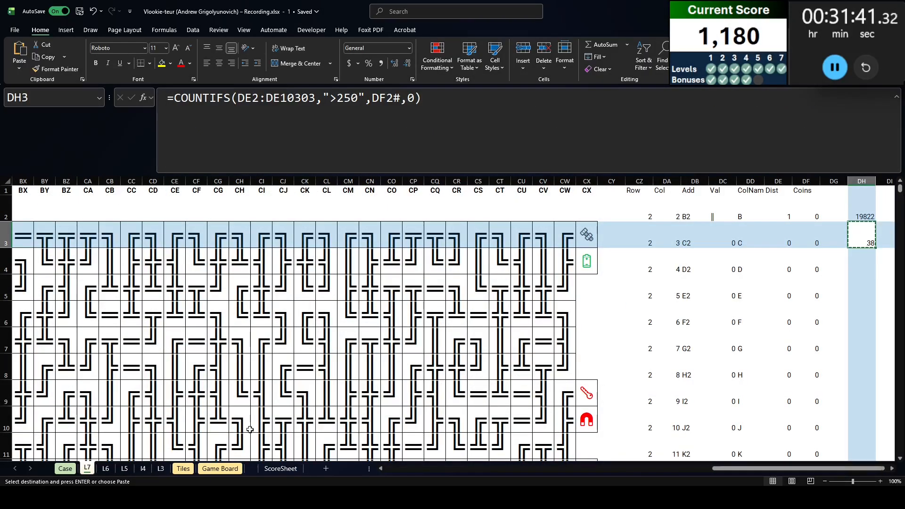
pyautogui.press('Down')
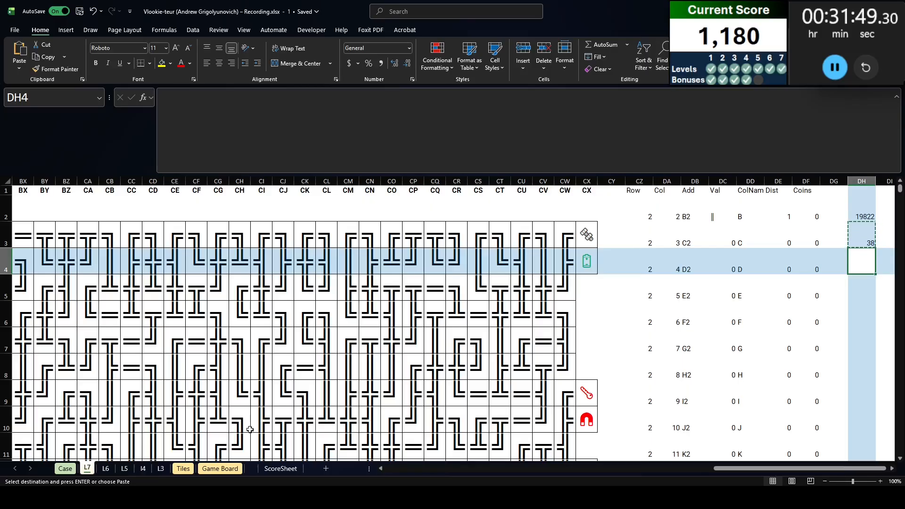
pyautogui.write('=sumifs(')
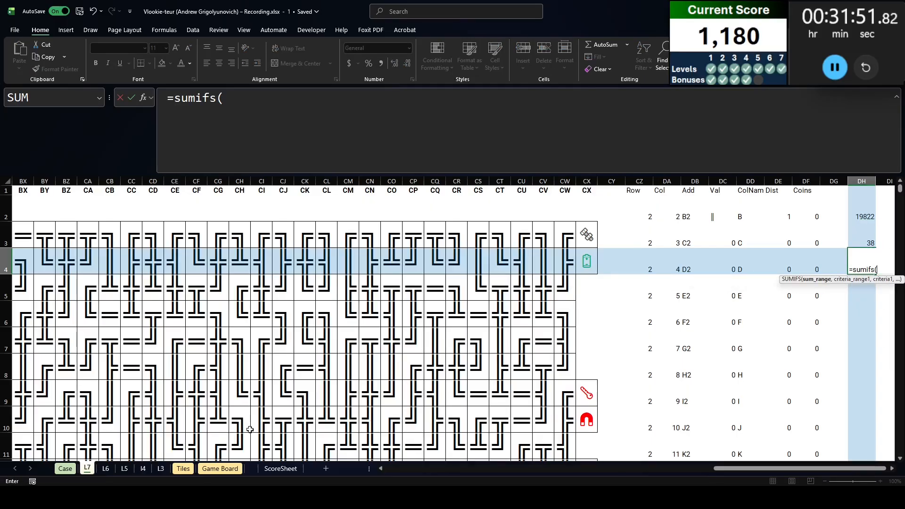
pyautogui.click(777, 210)
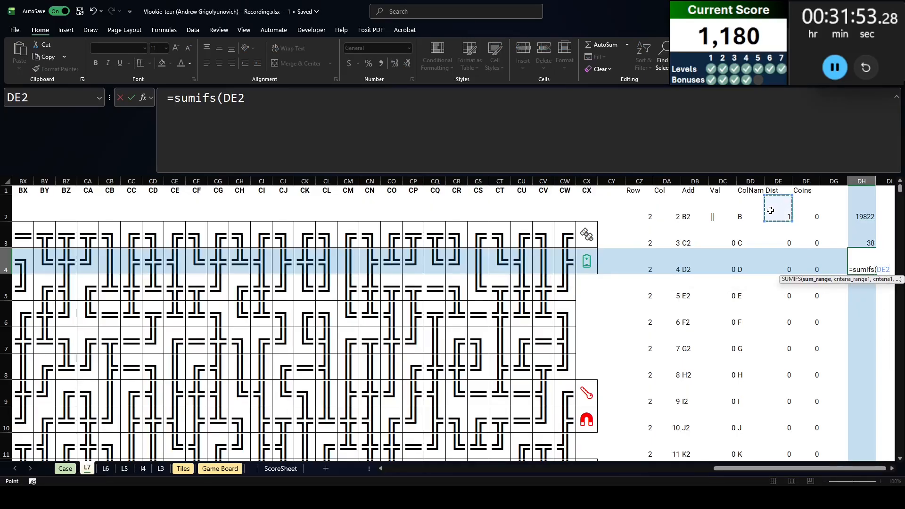
pyautogui.hotkey('ctrl', 'shift', 'Down')
pyautogui.write(',')
pyautogui.click(808, 210)
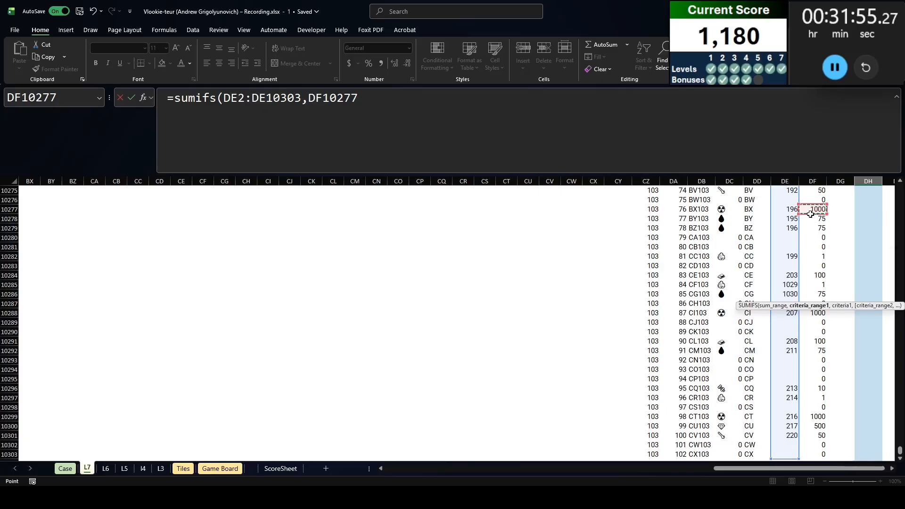
pyautogui.hotkey('ctrl', 'Up')
pyautogui.click(808, 215)
pyautogui.hotkey('ctrl', 'shift', 'Down')
pyautogui.write(',">')
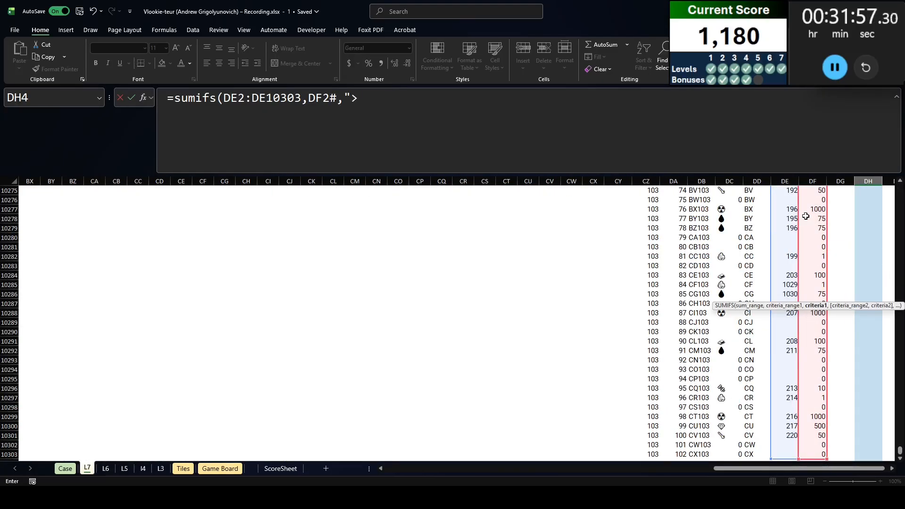
pyautogui.write('0",')
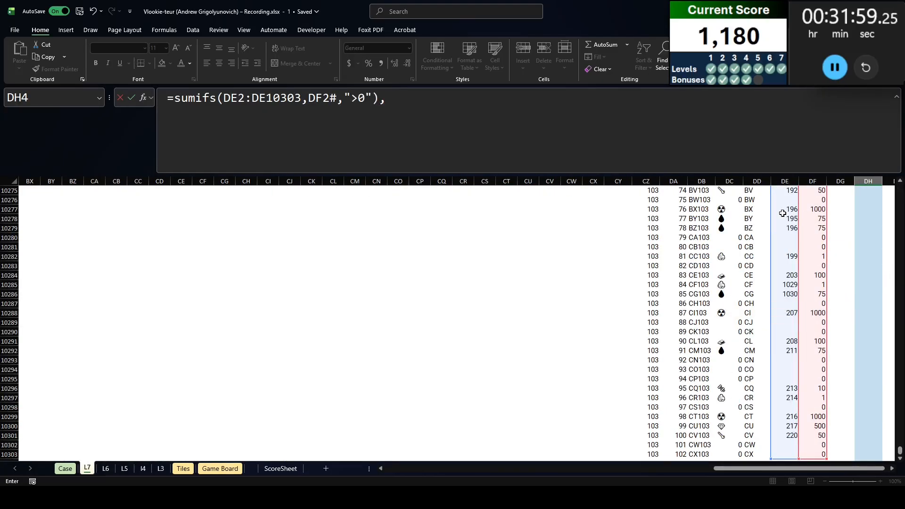
# Complete the SUMIFS in DH4 with a second criterion limiting the distances in DE2:DE10303 to "<250"
pyautogui.click(782, 213)
pyautogui.hotkey('ctrl', 'Up')
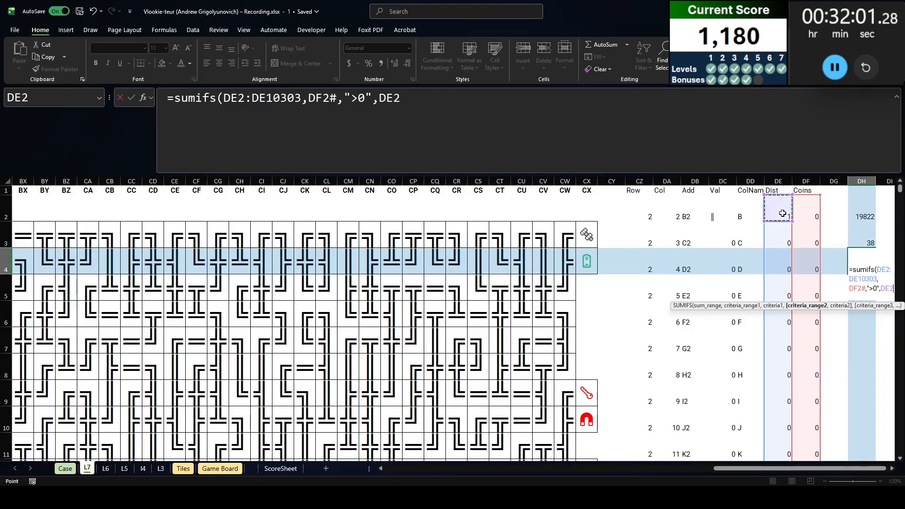
pyautogui.hotkey('ctrl', 'shift', 'Down')
pyautogui.write(',"<250')
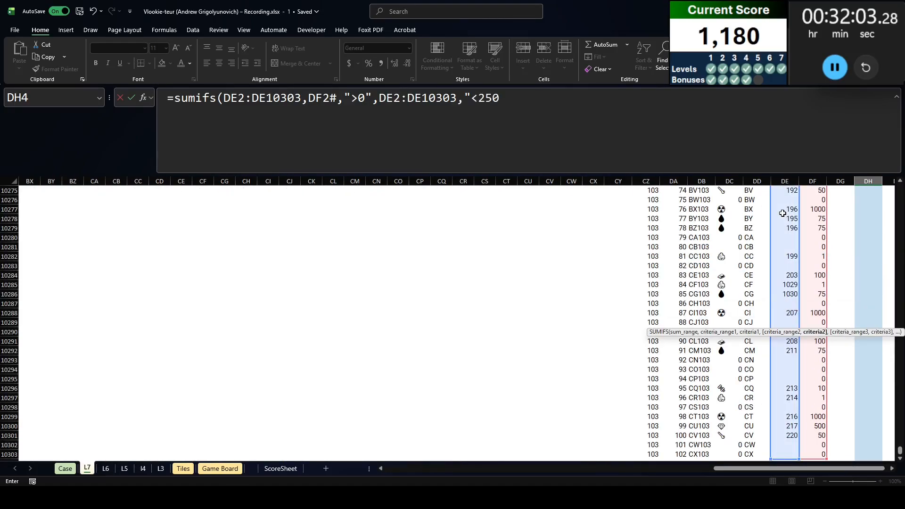
pyautogui.write(')')
pyautogui.press('Return')
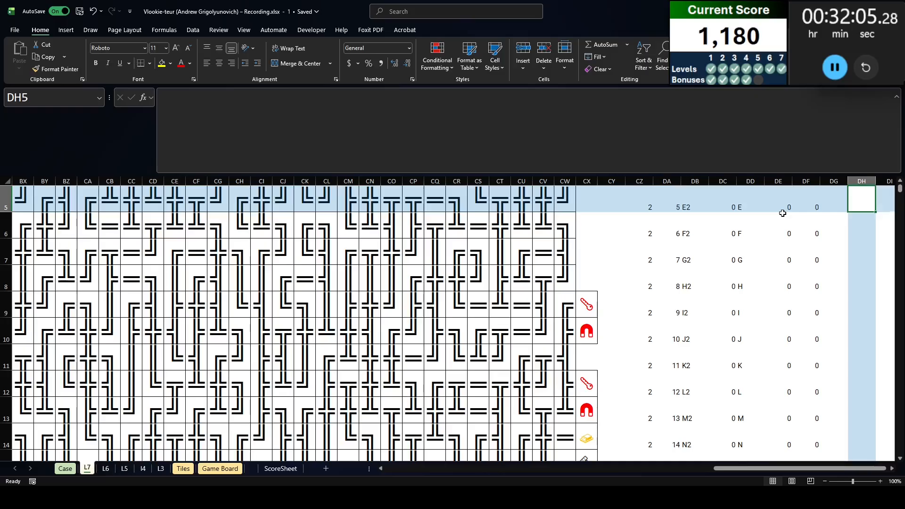
# Multiply the SUMIFS formula in DH4 by 2 to cover the return trips
pyautogui.press('Up')
pyautogui.press('Up')
pyautogui.press('Down')
pyautogui.click(736, 146)
pyautogui.write('*2')
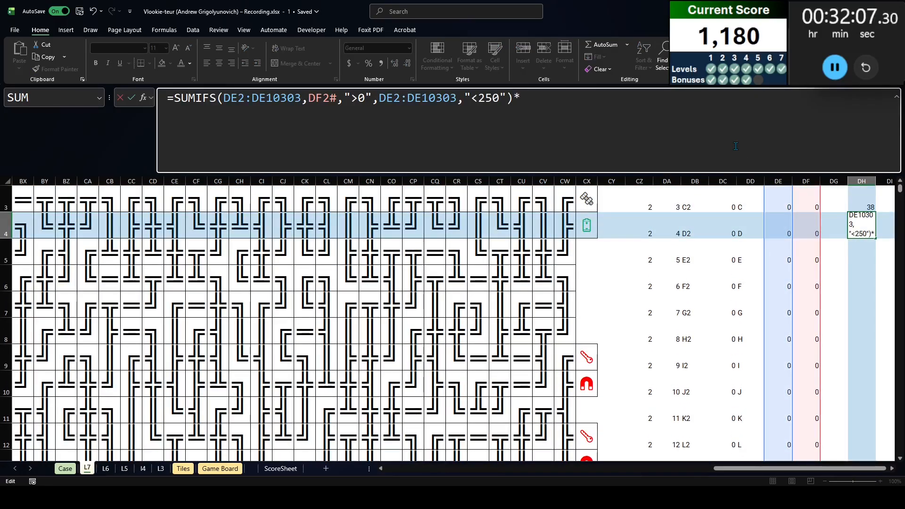
pyautogui.press('Return')
# Copy the total from DH4, paste it as a value into the Bonus 5 answer E35 of sheet Case, and stop the timer
pyautogui.press('Up')
pyautogui.hotkey('ctrl', 'c')
pyautogui.hotkey('ctrl', 'pageup')
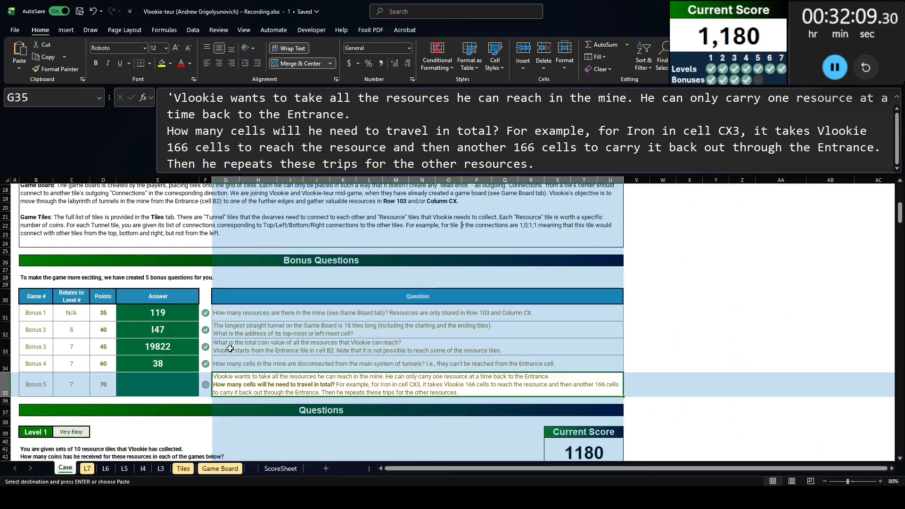
pyautogui.click(133, 386)
pyautogui.hotkey('ctrl', 'shift', 'v')
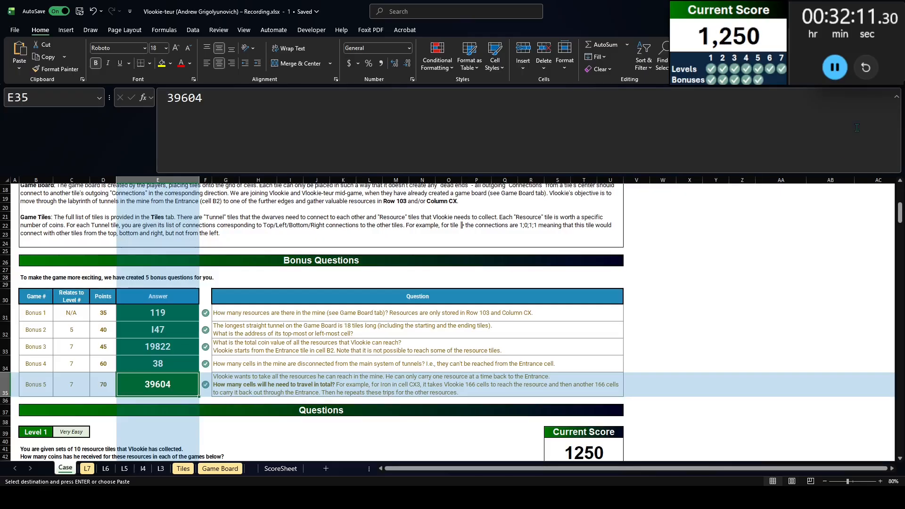
pyautogui.click(835, 68)
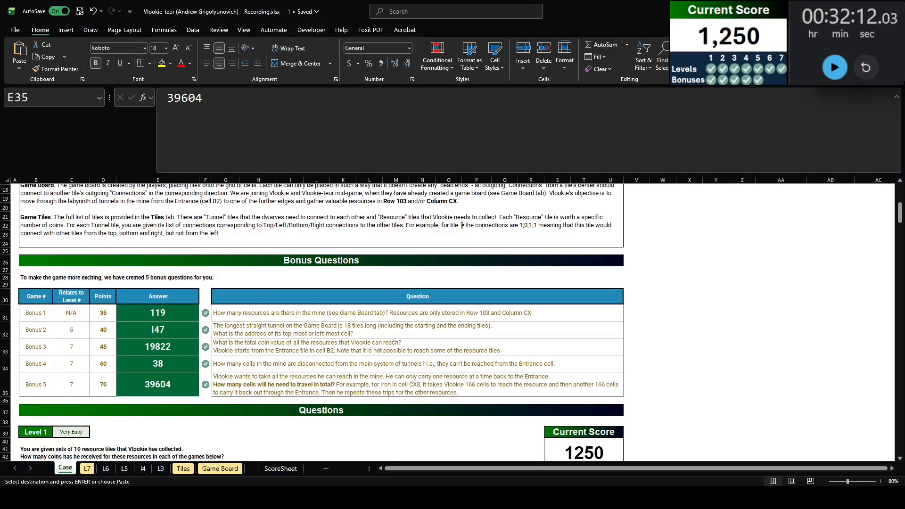
# Lengthen the horizontal scroll bar and reduce the formula bar's height while viewing the beginning of sheet Case
pyautogui.scroll(6, 424, 377)
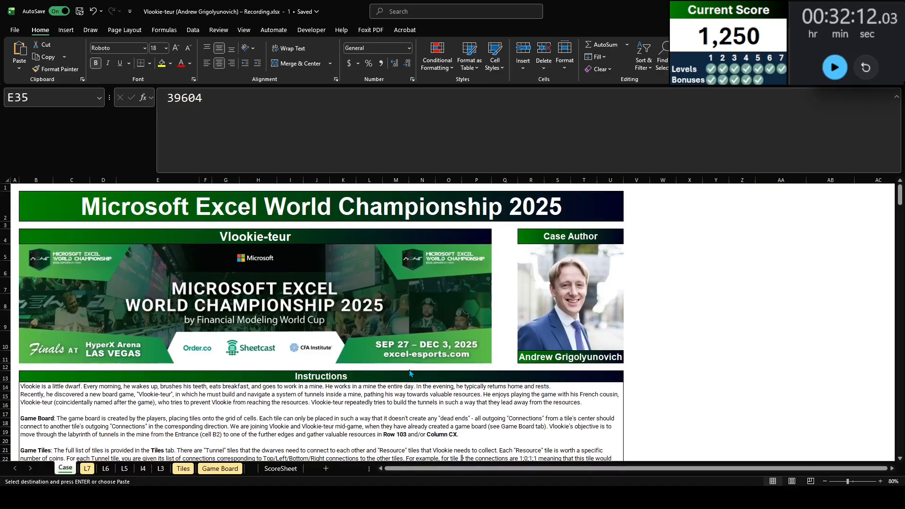
pyautogui.click(214, 237)
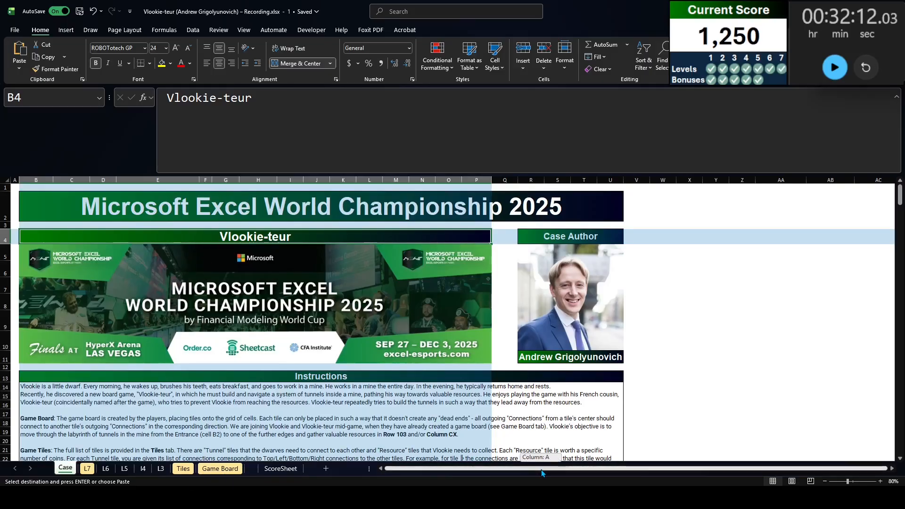
pyautogui.moveTo(369, 469); pyautogui.dragTo(348, 469)
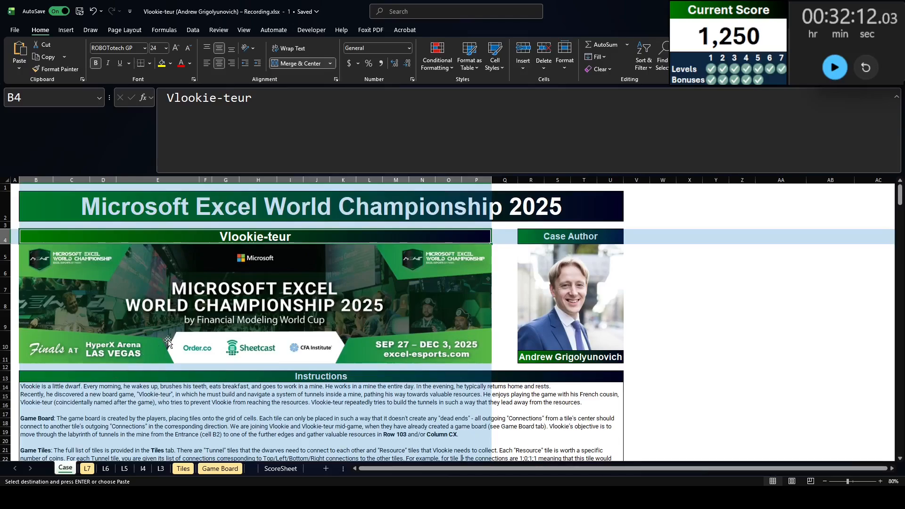
pyautogui.scroll(-2, 201, 330)
pyautogui.scroll(-2, 201, 331)
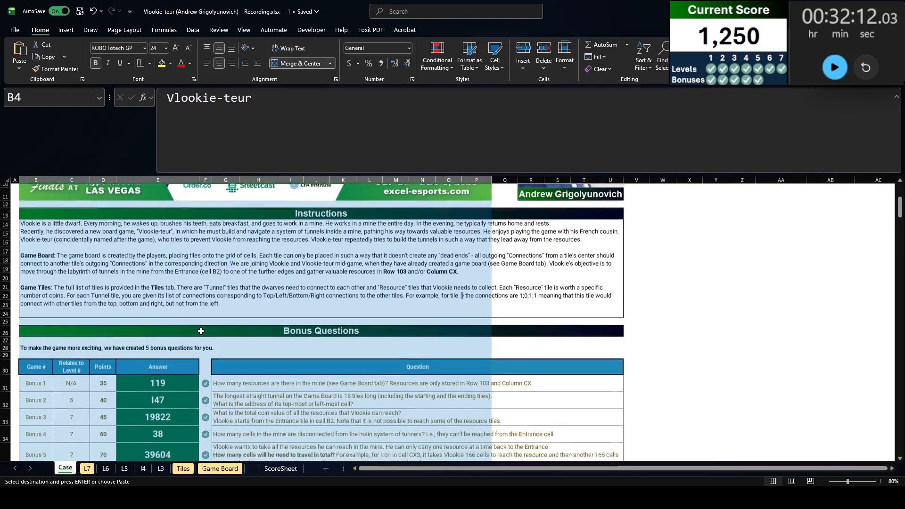
pyautogui.scroll(4, 202, 332)
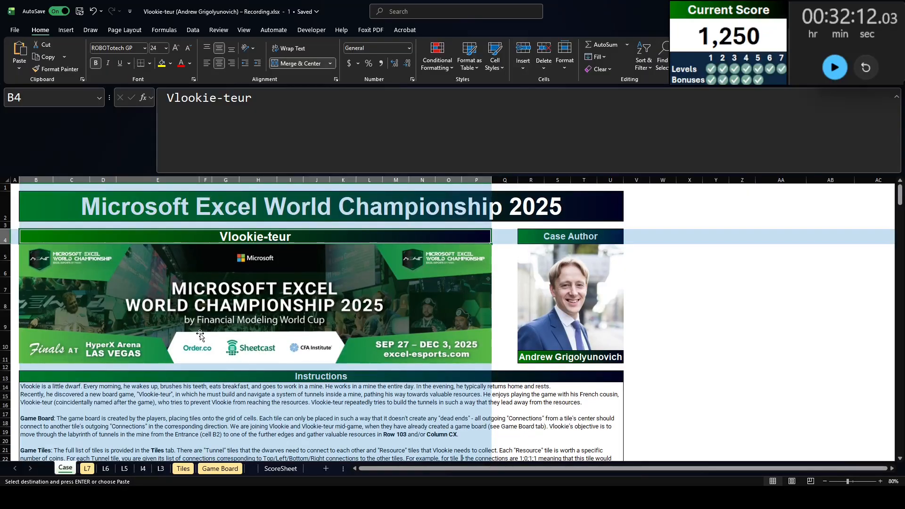
pyautogui.moveTo(354, 175); pyautogui.dragTo(363, 125)
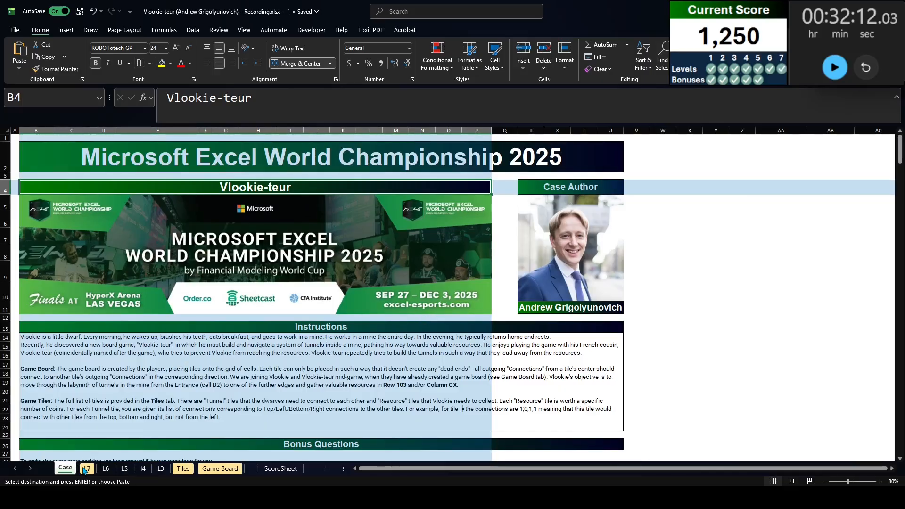
# Look over the tunnel layout on sheet Game Board, from the Entrance in B2 down through the rows below
pyautogui.click(220, 469)
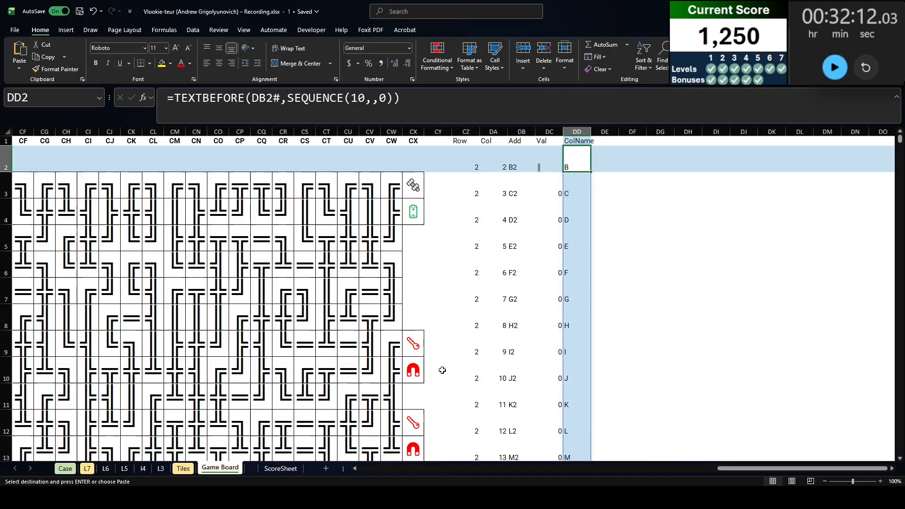
pyautogui.moveTo(734, 470); pyautogui.dragTo(378, 468)
pyautogui.scroll(-3, 327, 375)
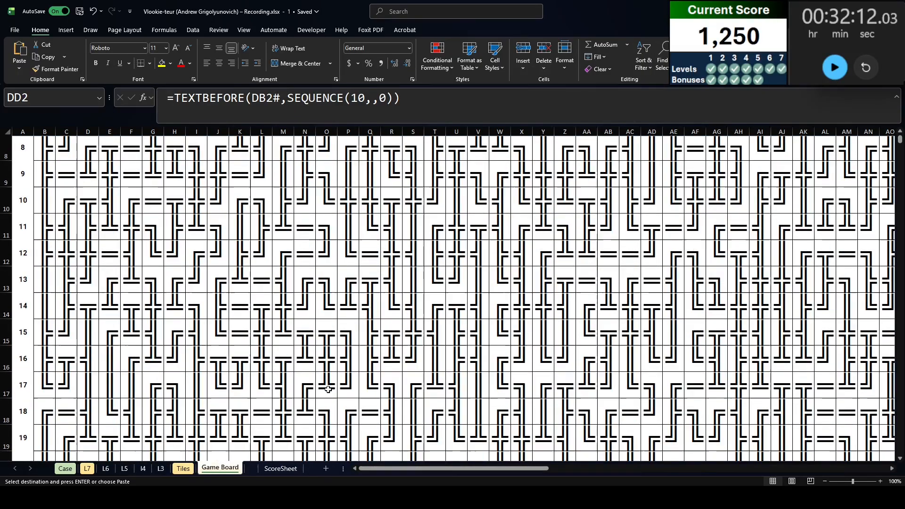
pyautogui.scroll(-5, 328, 374)
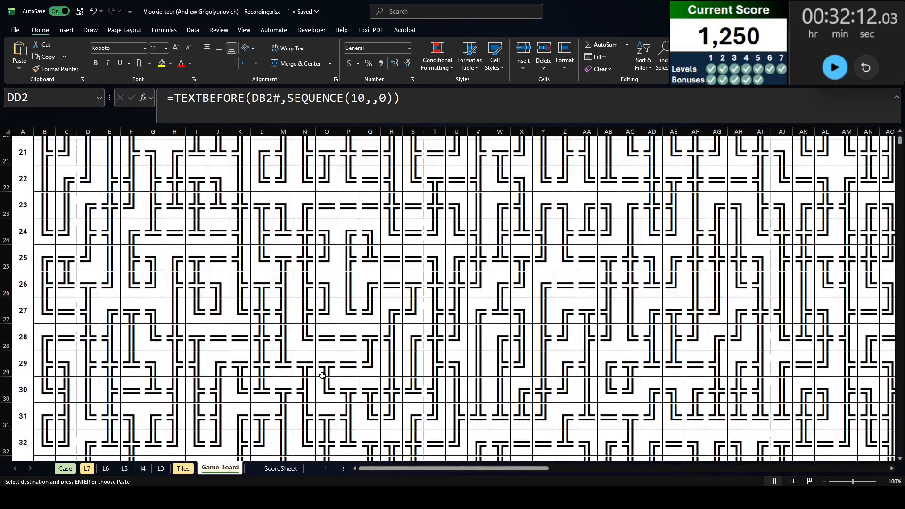
pyautogui.scroll(-1, 312, 380)
pyautogui.scroll(-2, 263, 370)
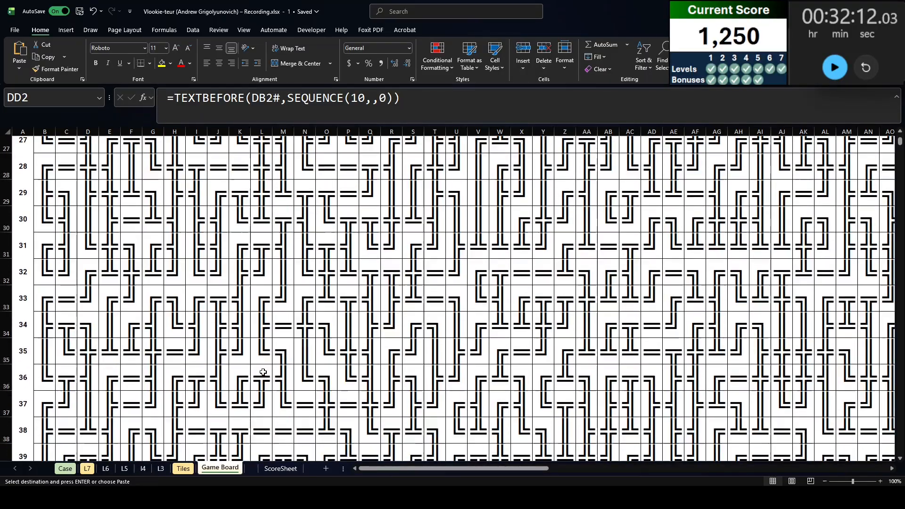
pyautogui.scroll(3, 264, 370)
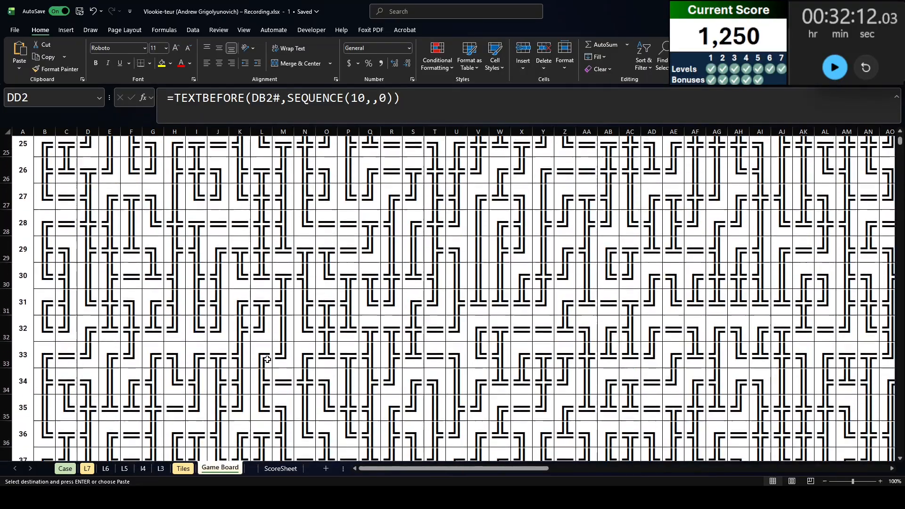
pyautogui.click(272, 358)
pyautogui.hotkey('ctrl', 'Home')
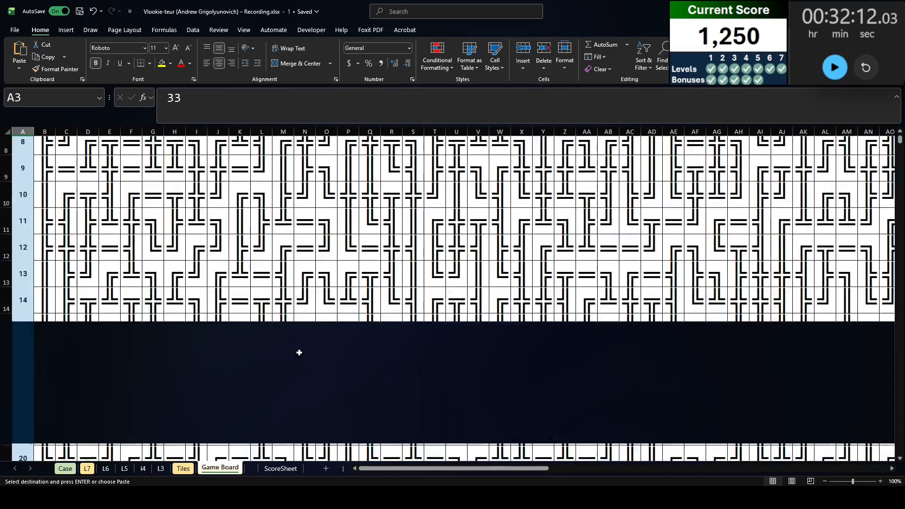
pyautogui.scroll(1, 356, 418)
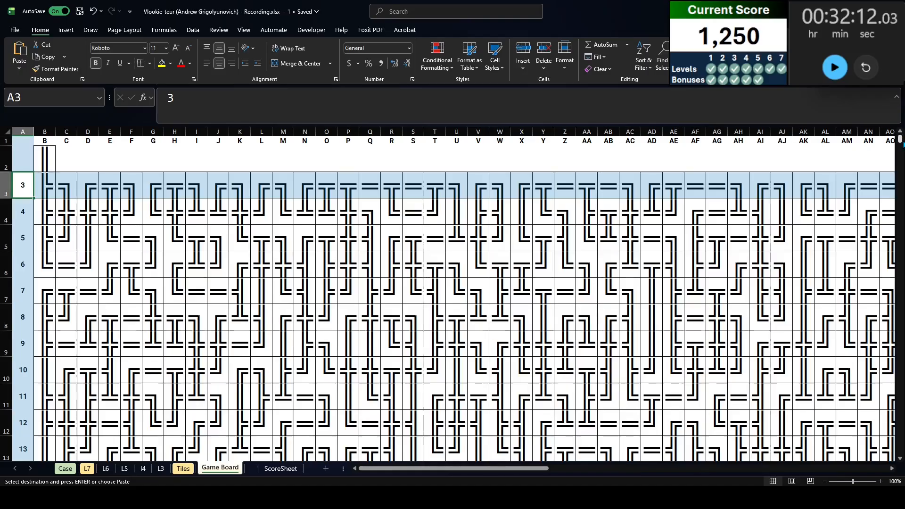
# Review the Instructions, Bonus Questions, case title and case author sections of sheet Case
pyautogui.click(65, 469)
pyautogui.scroll(-2, 312, 382)
pyautogui.scroll(-1, 312, 382)
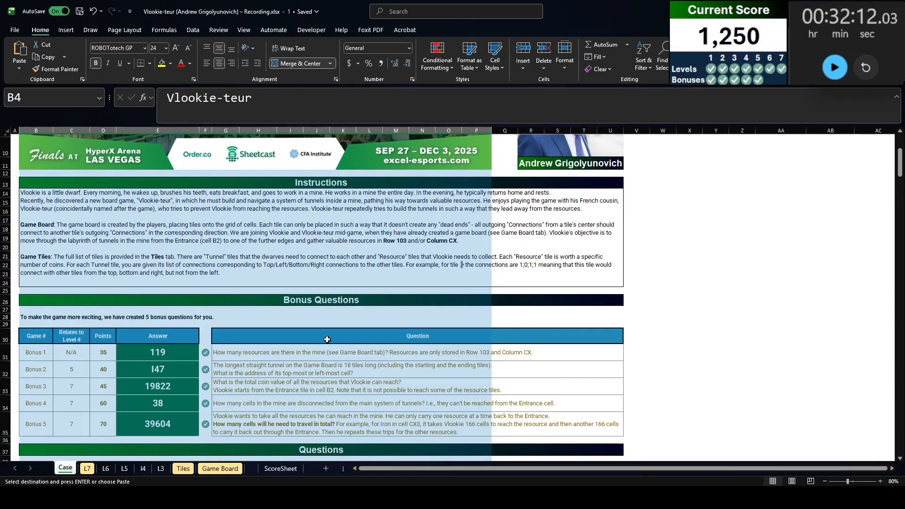
pyautogui.click(327, 340)
pyautogui.scroll(1, 326, 330)
pyautogui.click(320, 230)
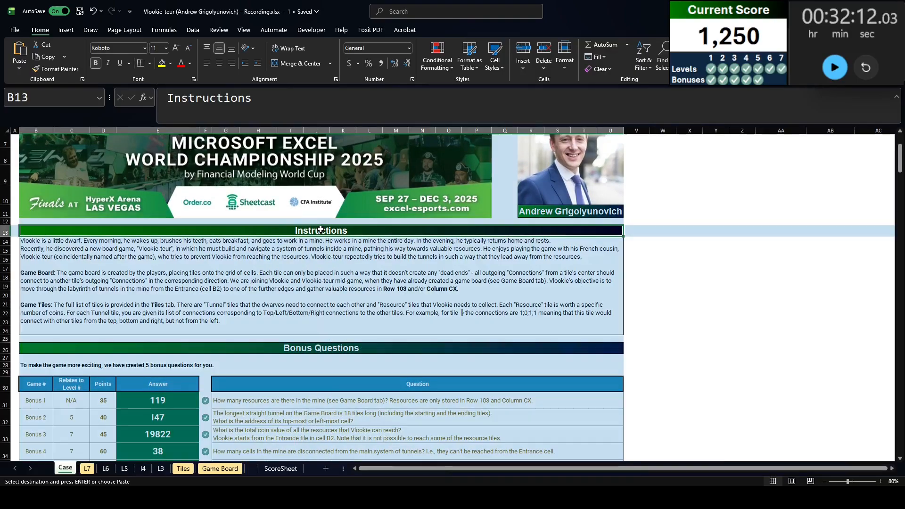
pyautogui.click(296, 348)
pyautogui.scroll(2, 279, 200)
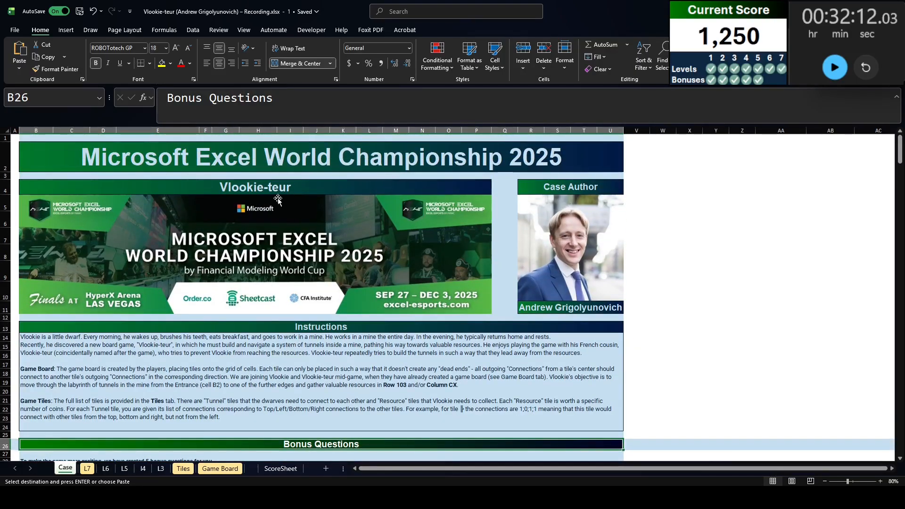
pyautogui.click(278, 188)
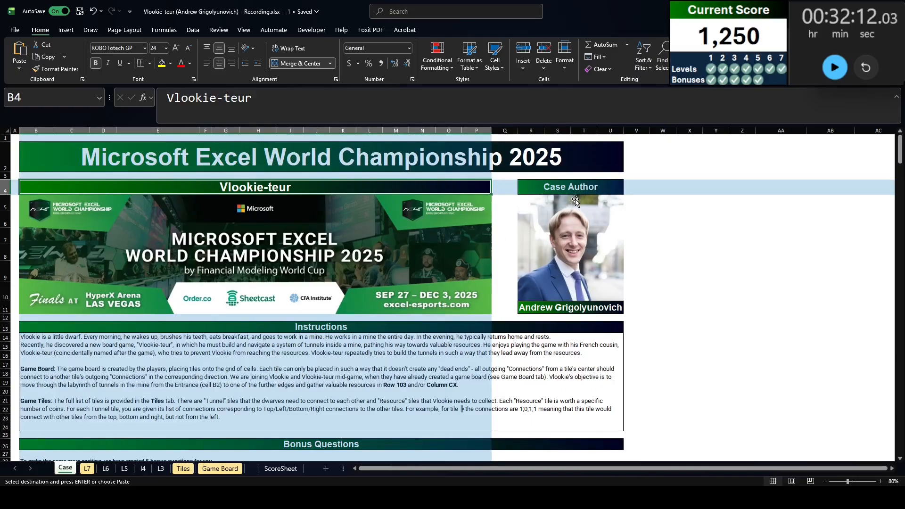
pyautogui.click(582, 216)
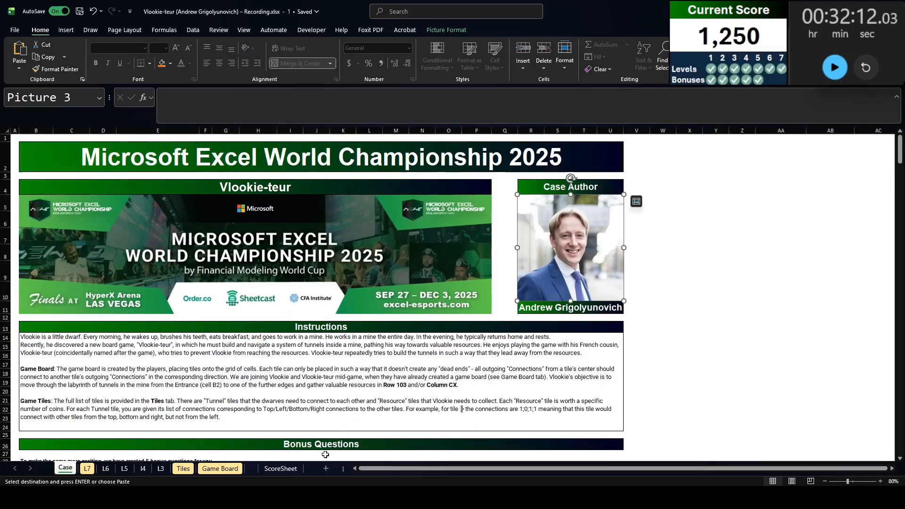